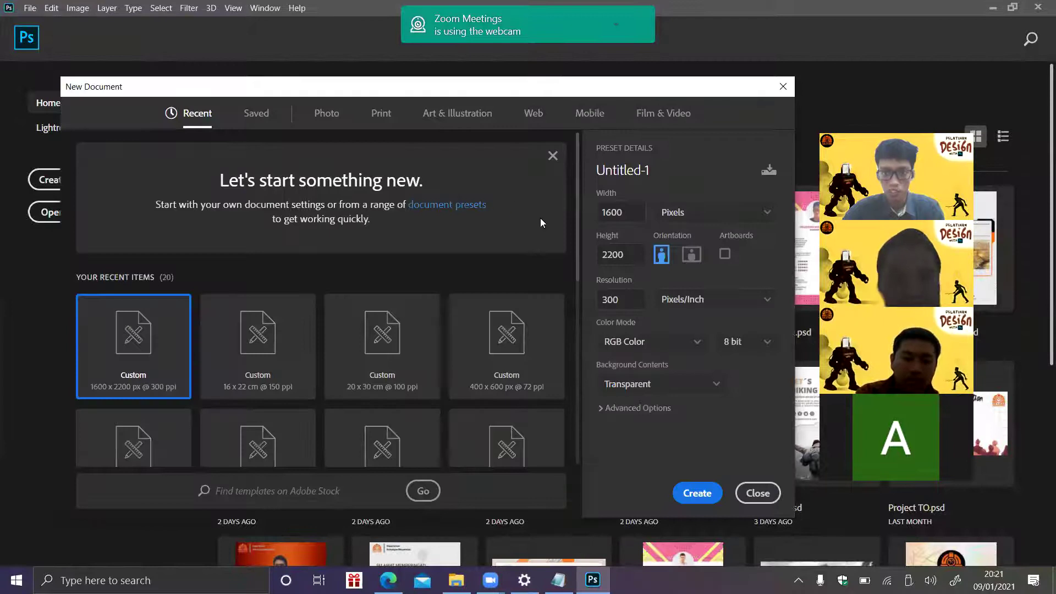
- Set the new document to 1600 × 2200 pixels at 300 resolution
click(720, 213)
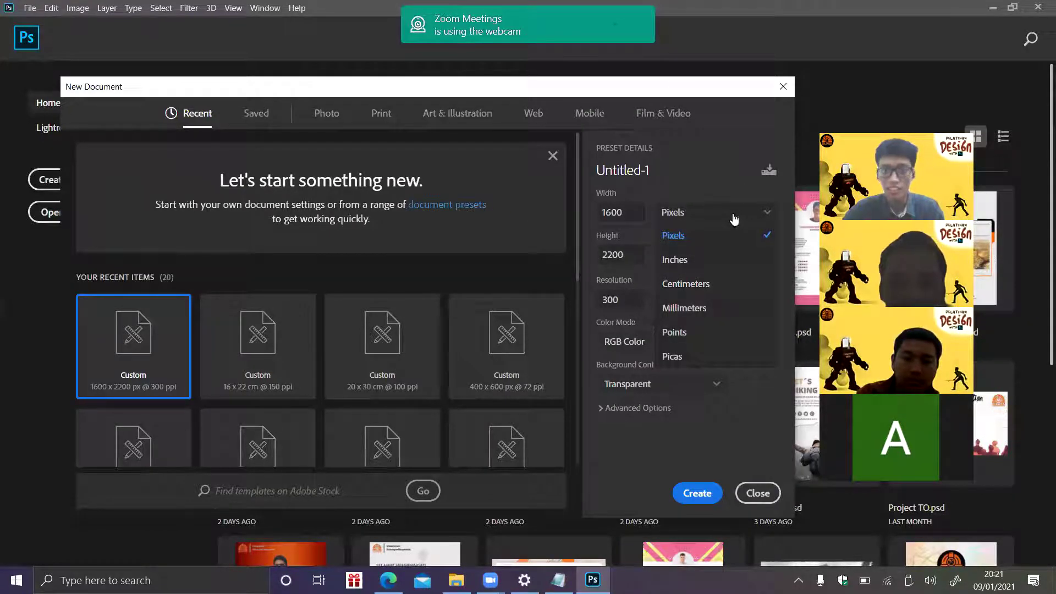
click(733, 214)
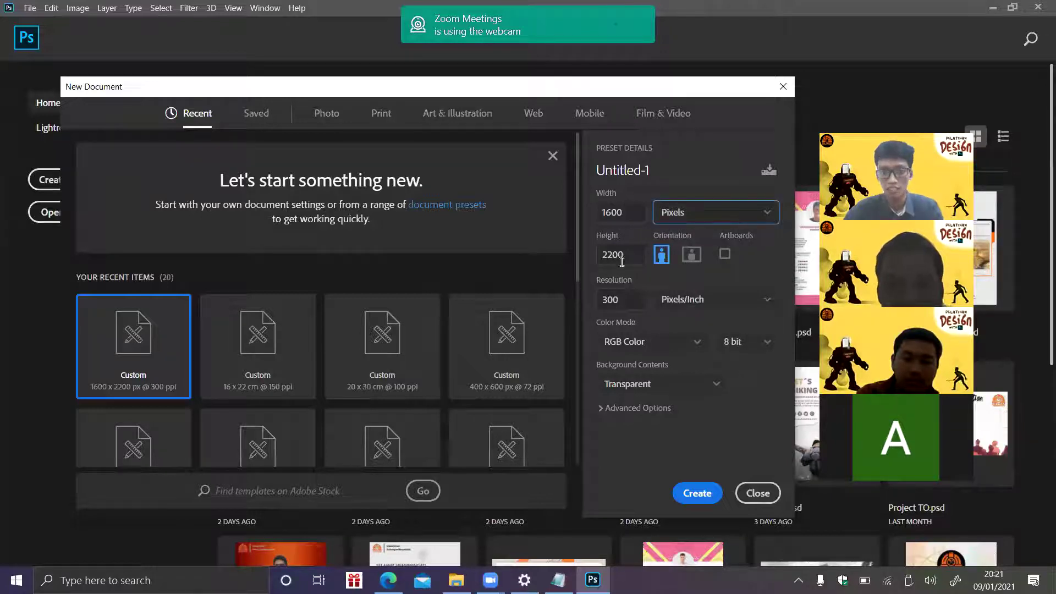
click(624, 214)
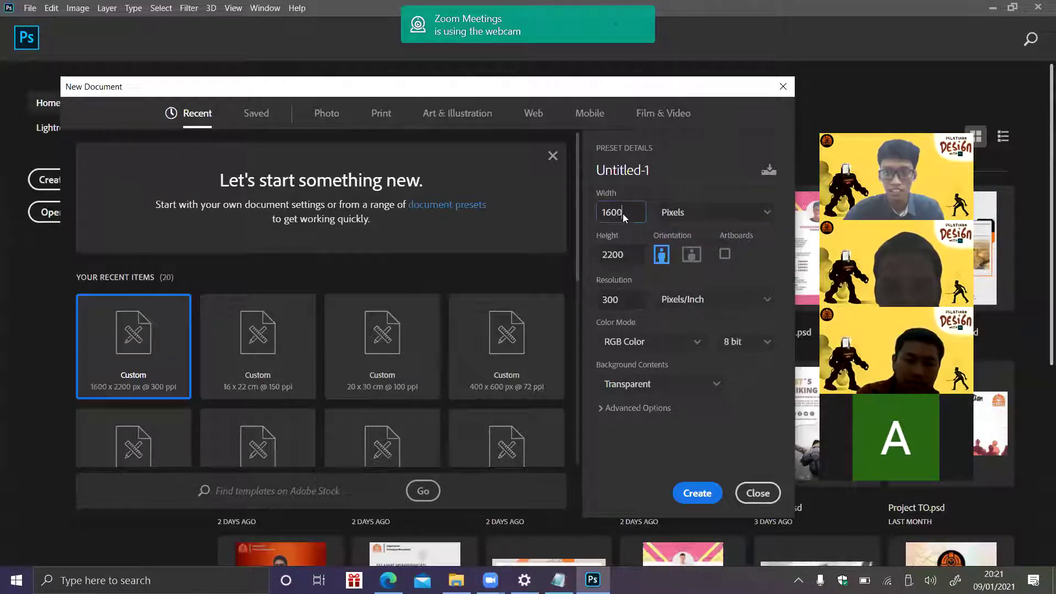
click(626, 256)
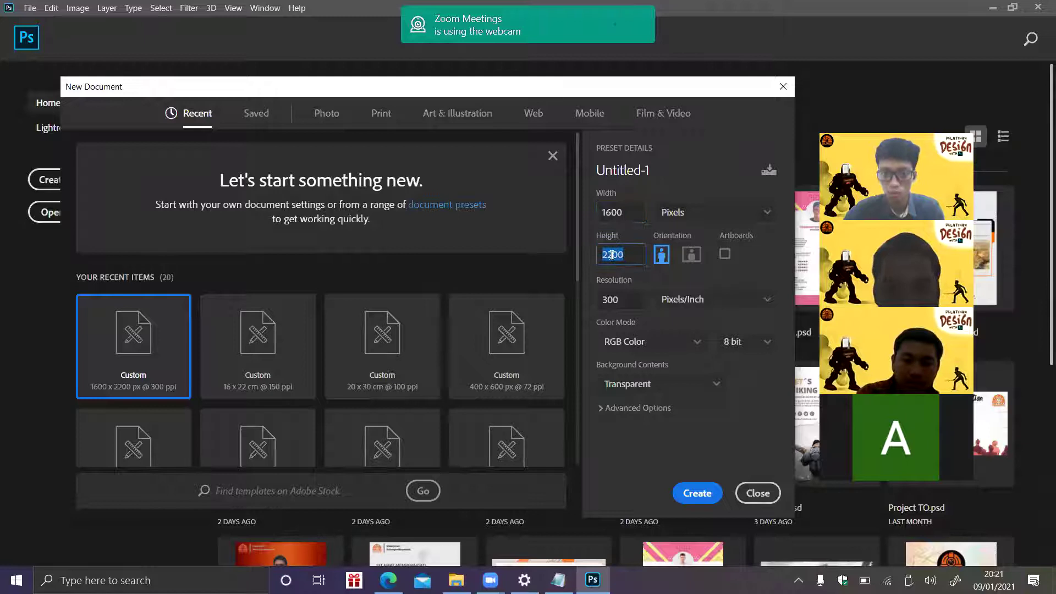
click(627, 300)
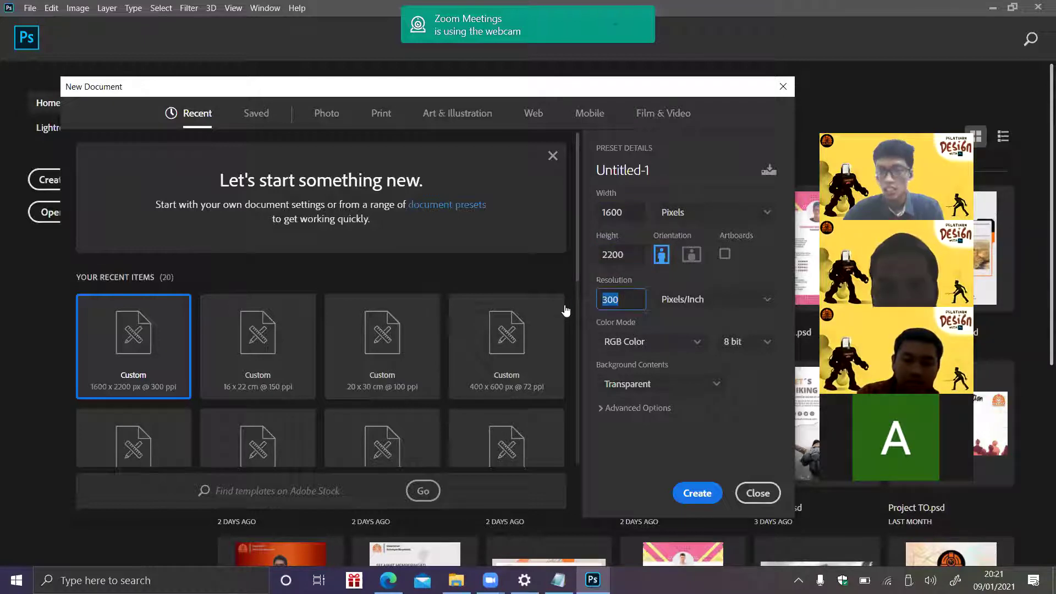
double_click(626, 300)
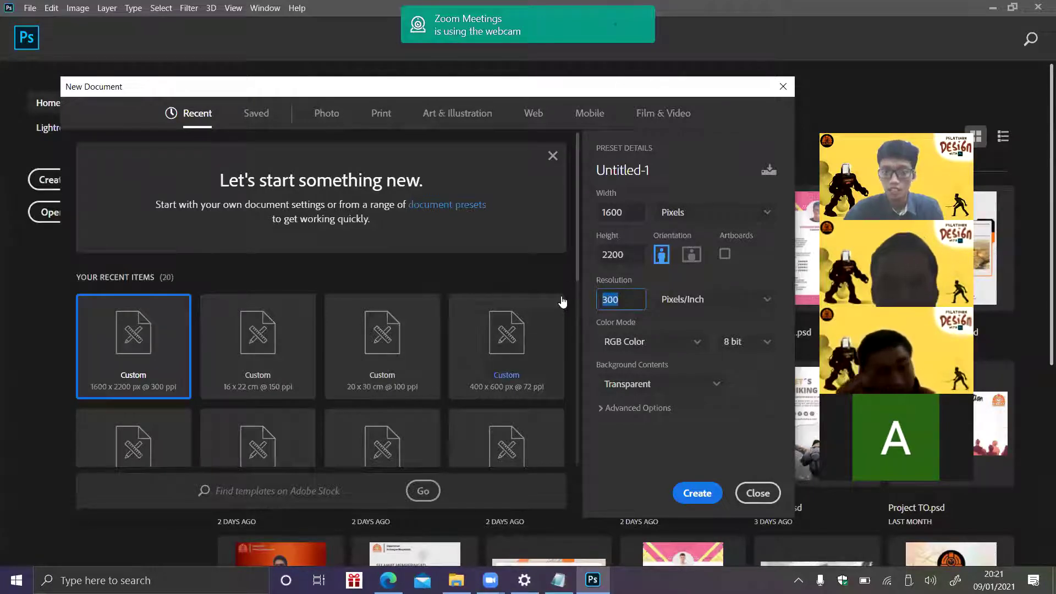
click(625, 302)
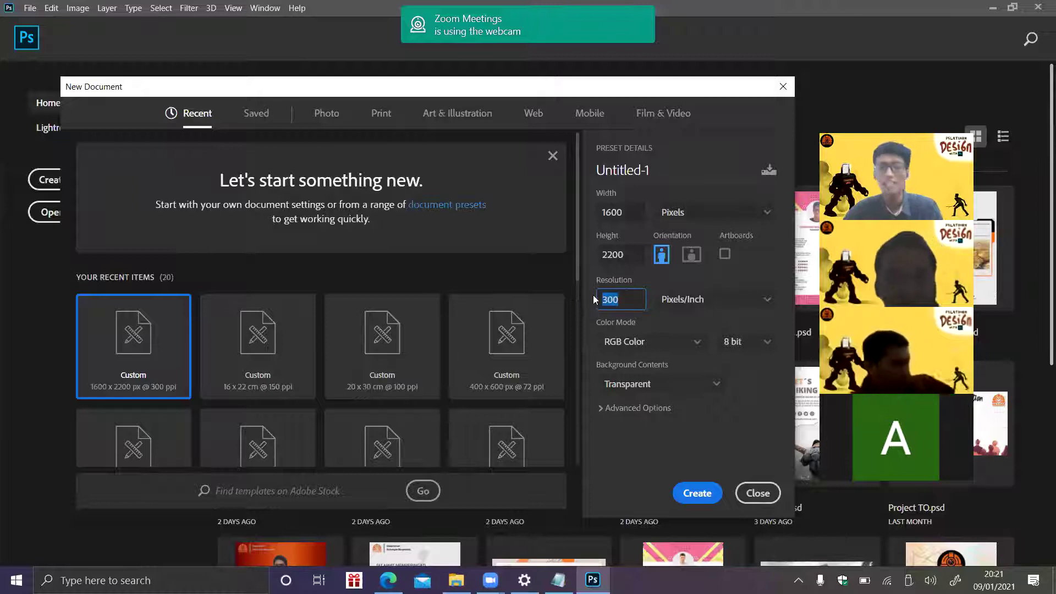
text(100)
double_click(622, 300)
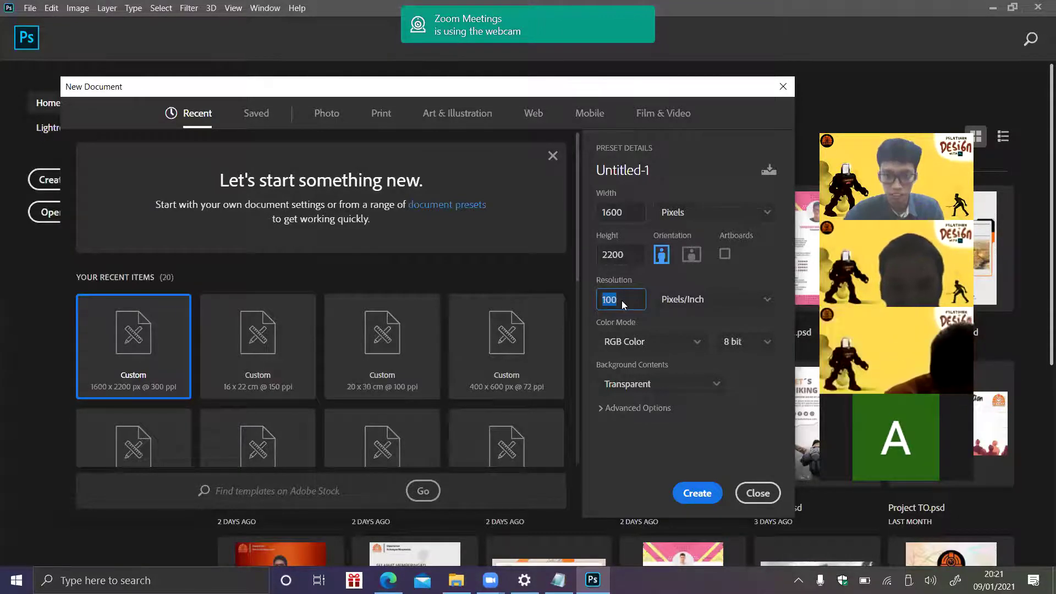
drag(624, 303, 583, 295)
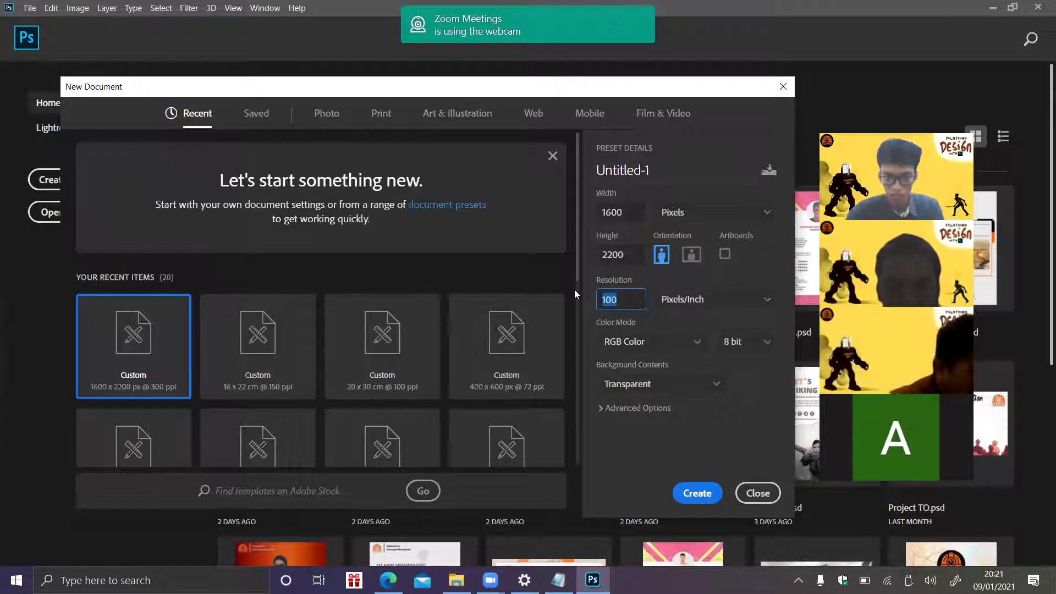
text(300)
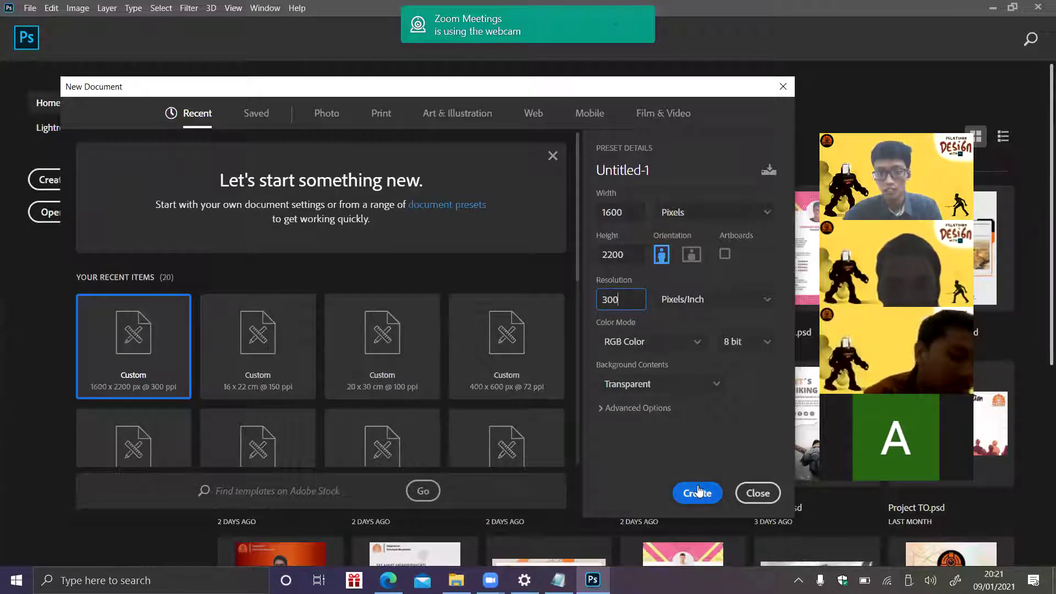
- Choose Transparent background contents and create the document
click(720, 392)
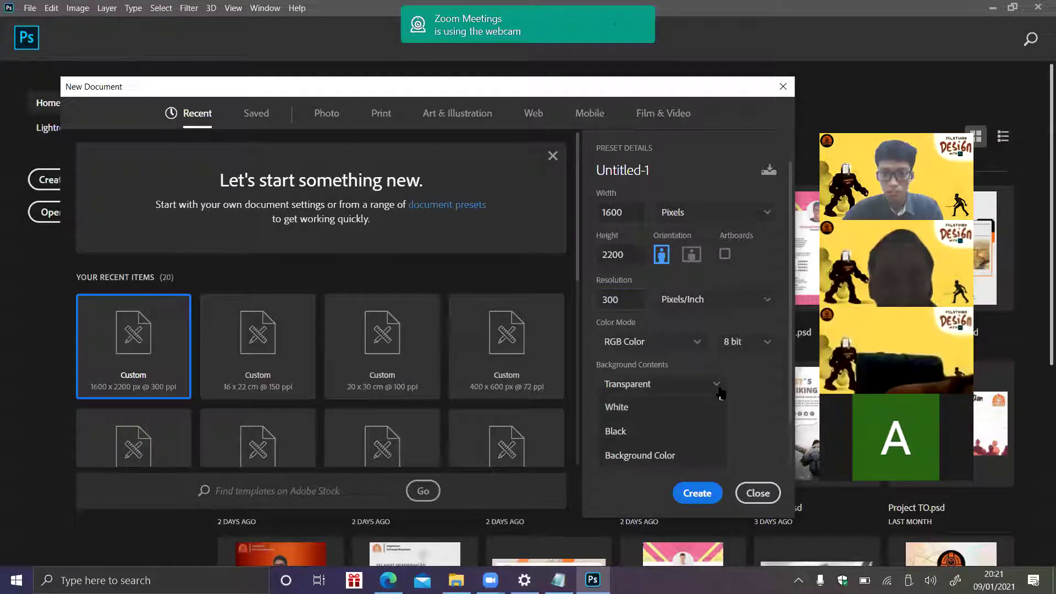
drag(789, 387, 787, 435)
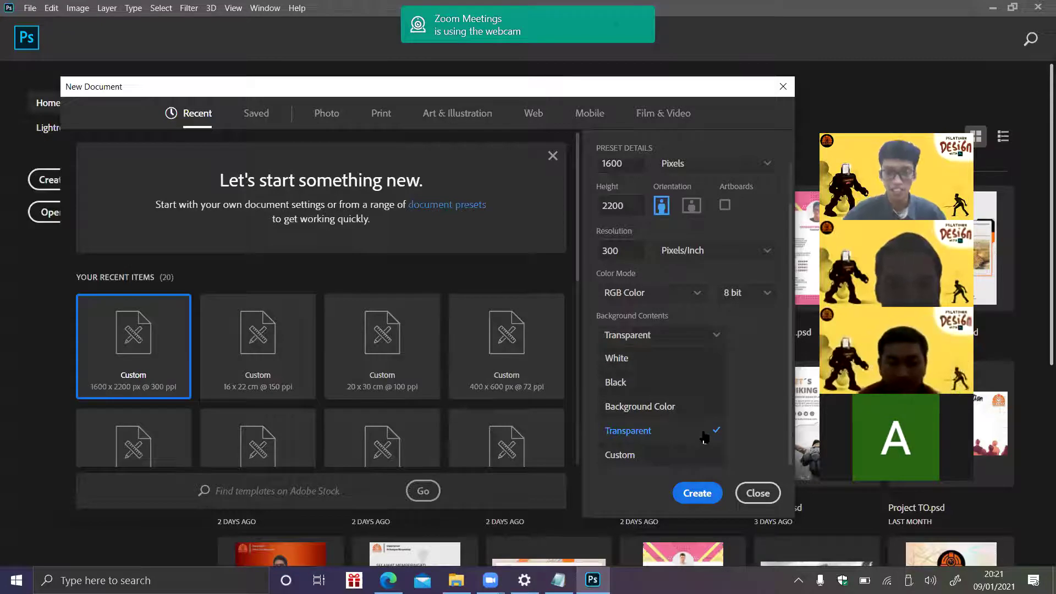
click(703, 431)
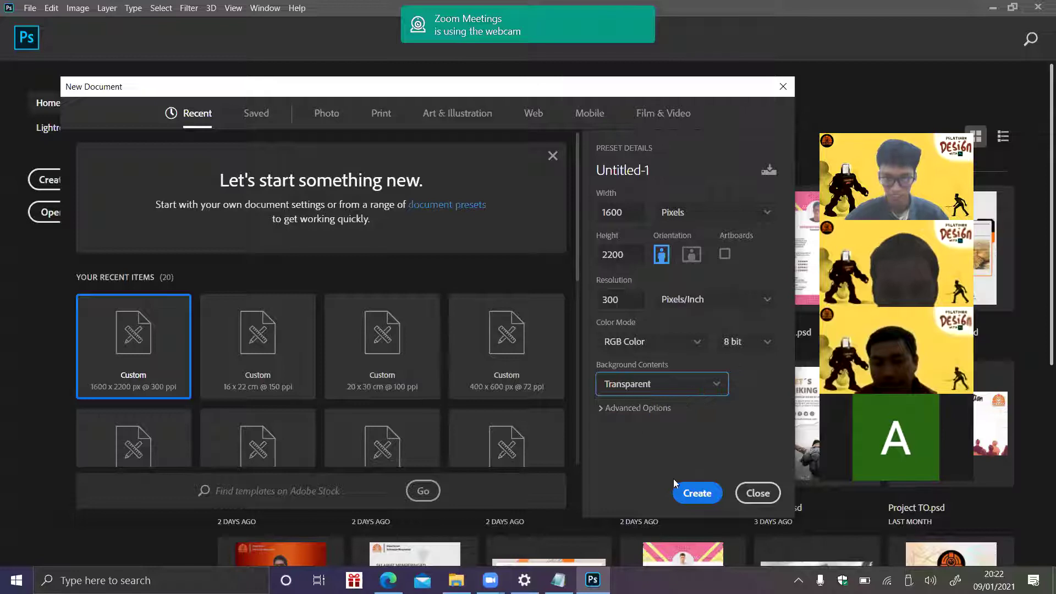
click(698, 494)
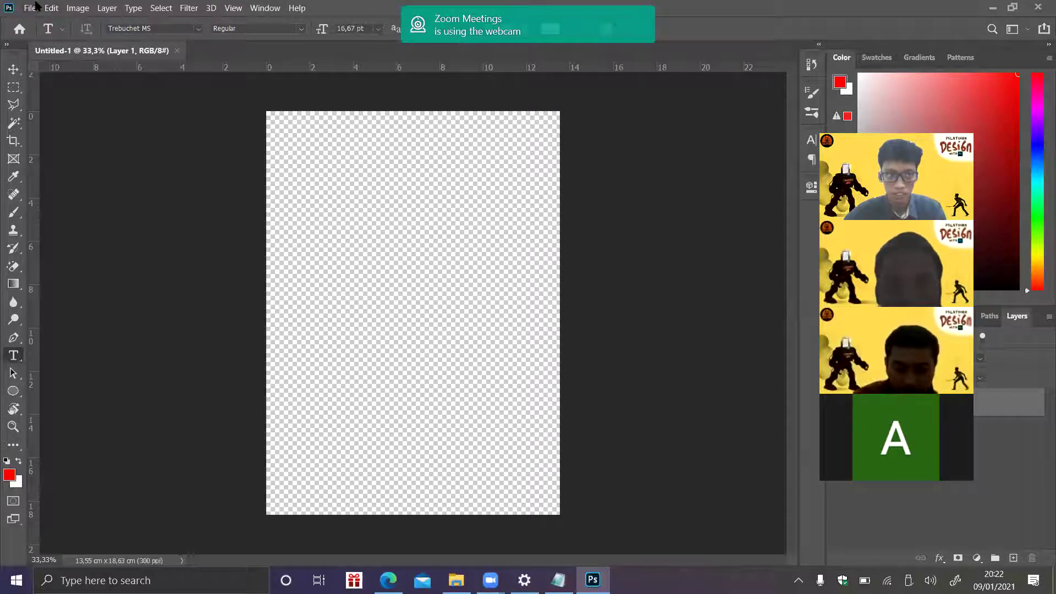
- Open Contoh.jpg from the Training #2 folder
click(31, 8)
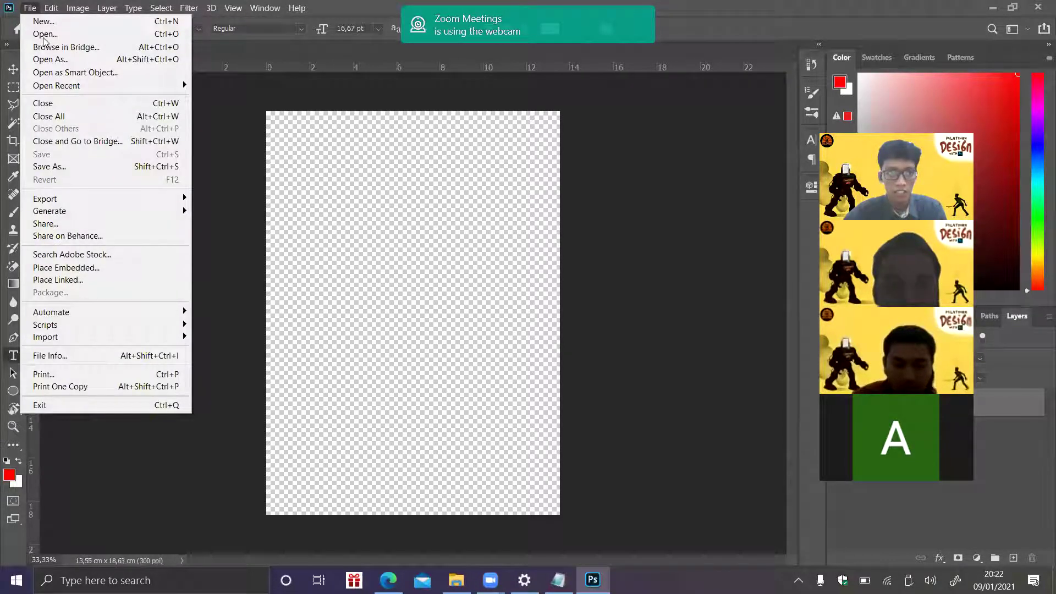
click(44, 33)
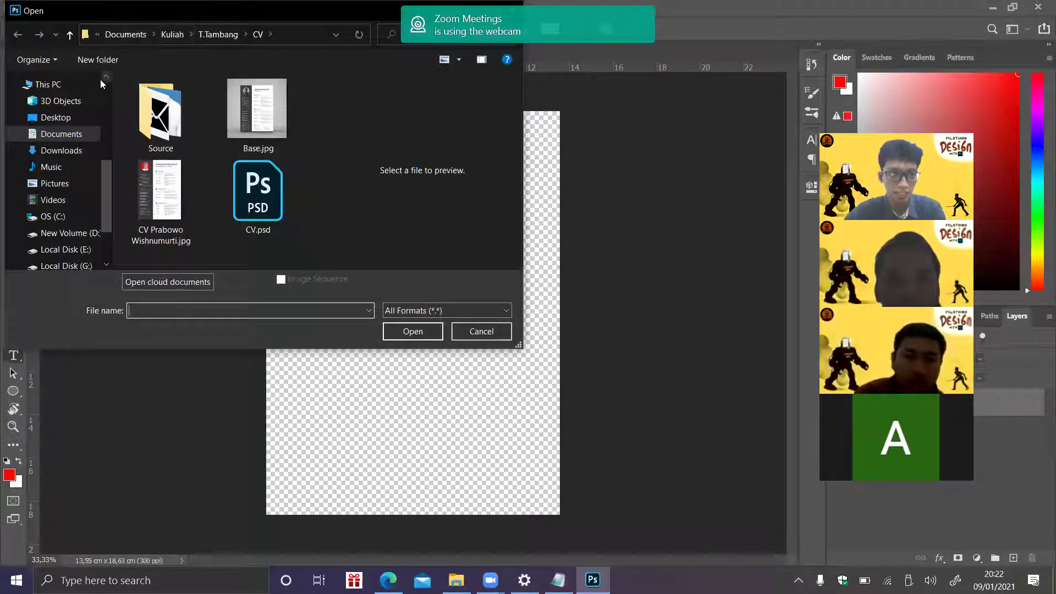
scroll(100, 80, up, 4)
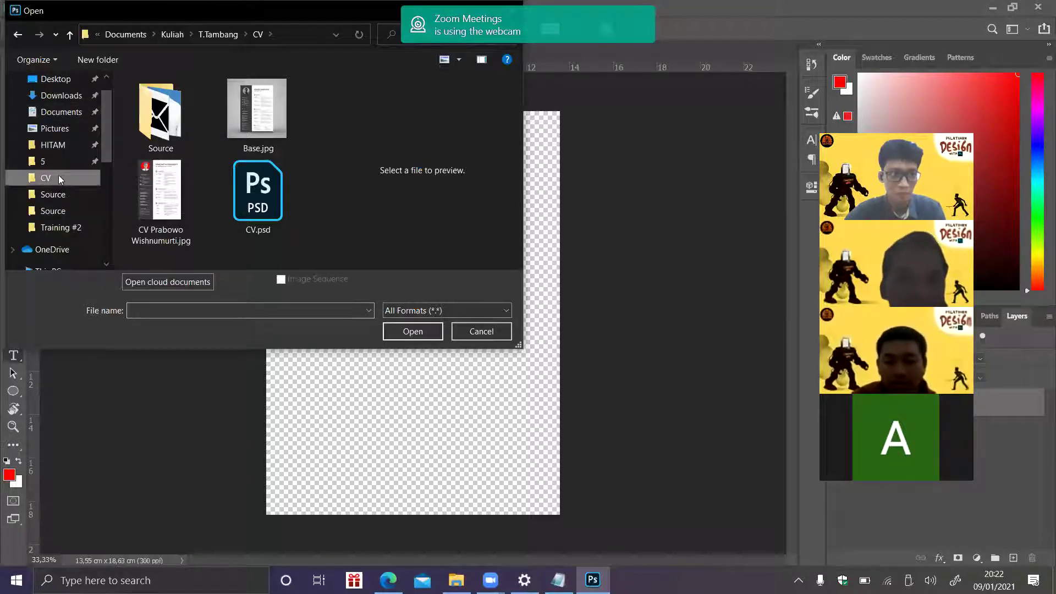
click(64, 228)
double_click(178, 186)
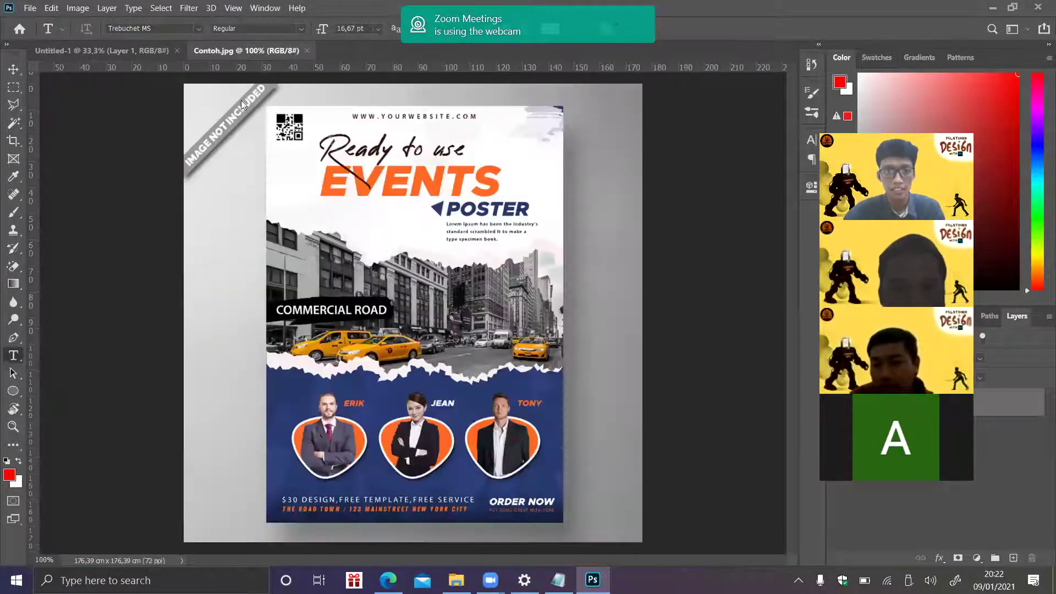
click(30, 8)
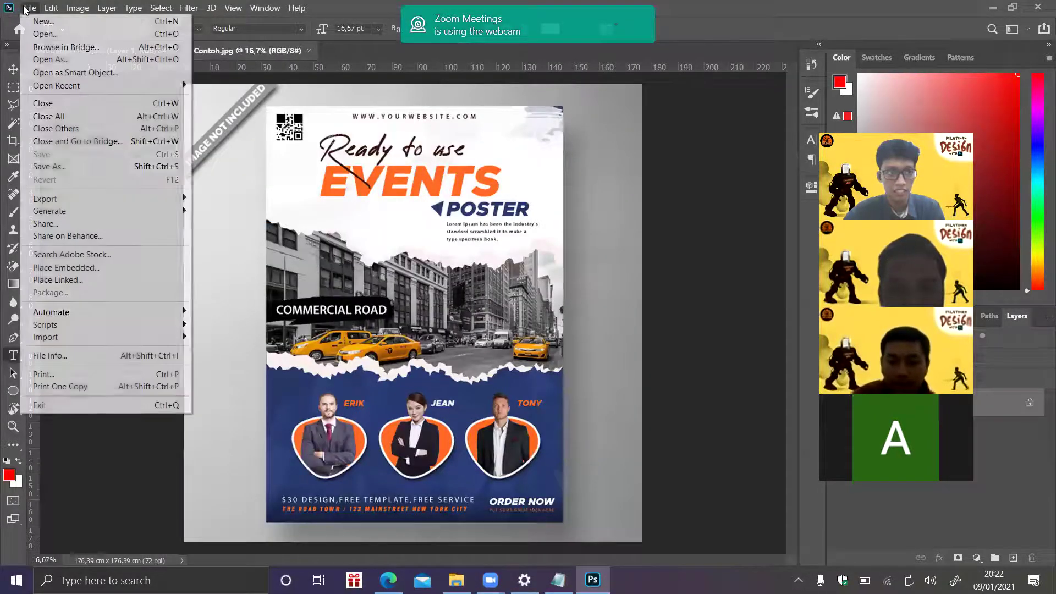
click(43, 34)
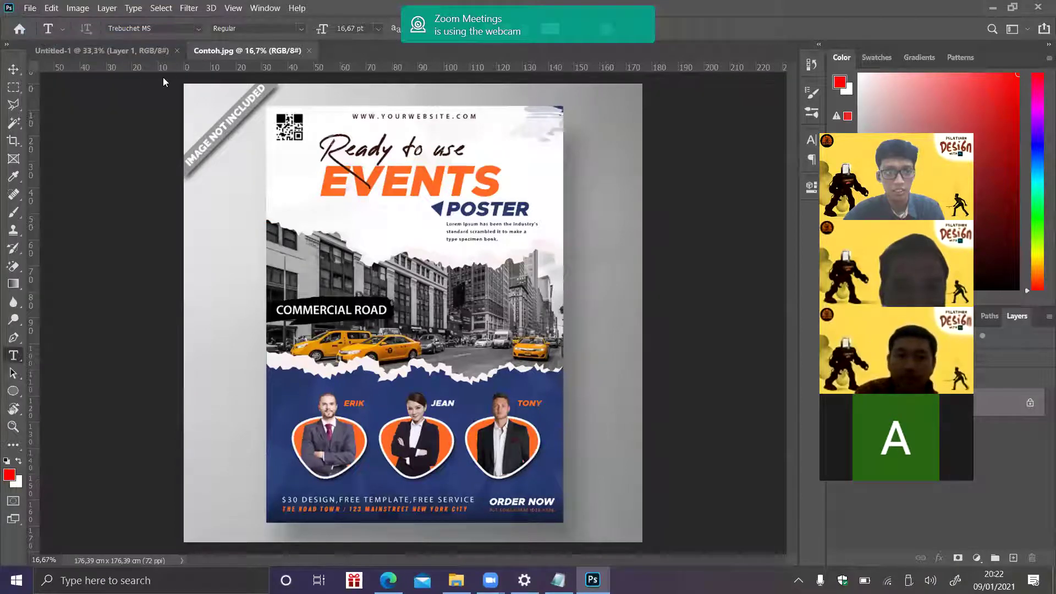
- Draw a Rectangular Marquee selection from the poster's top-left to bottom-right corner
click(176, 201)
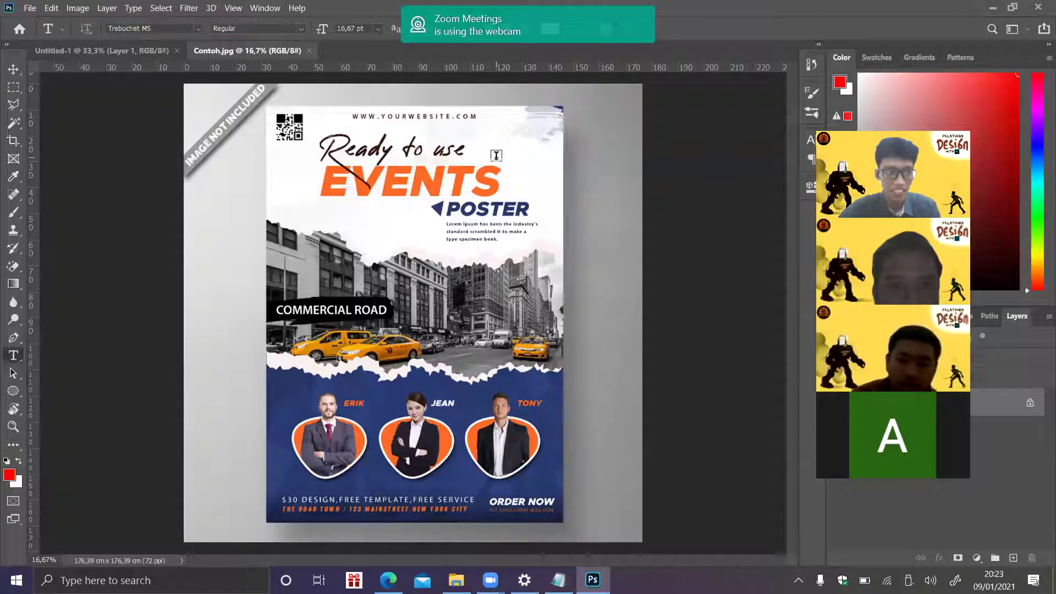
click(13, 92)
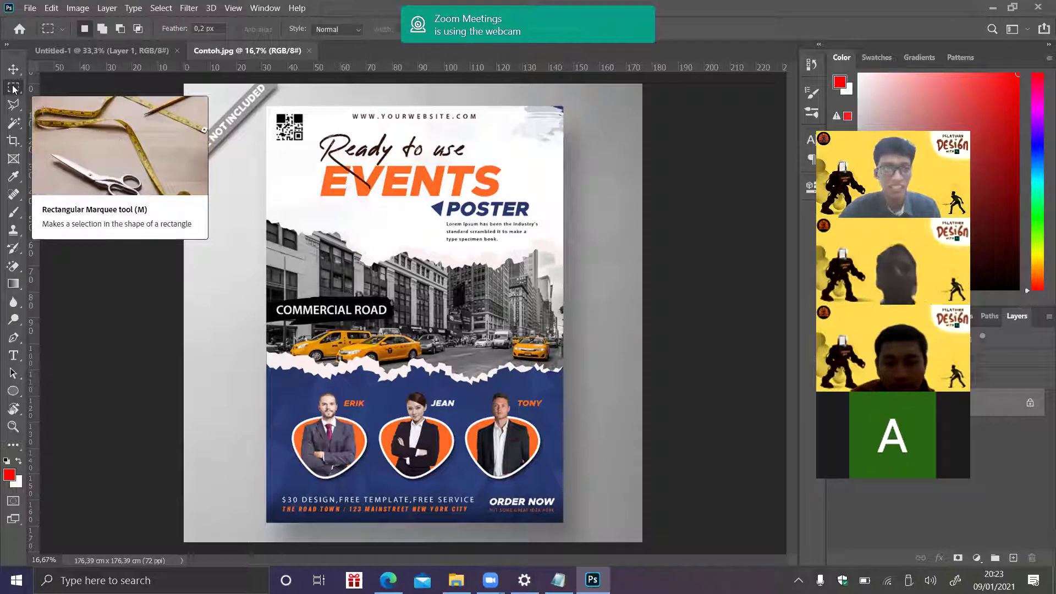
right_click(14, 87)
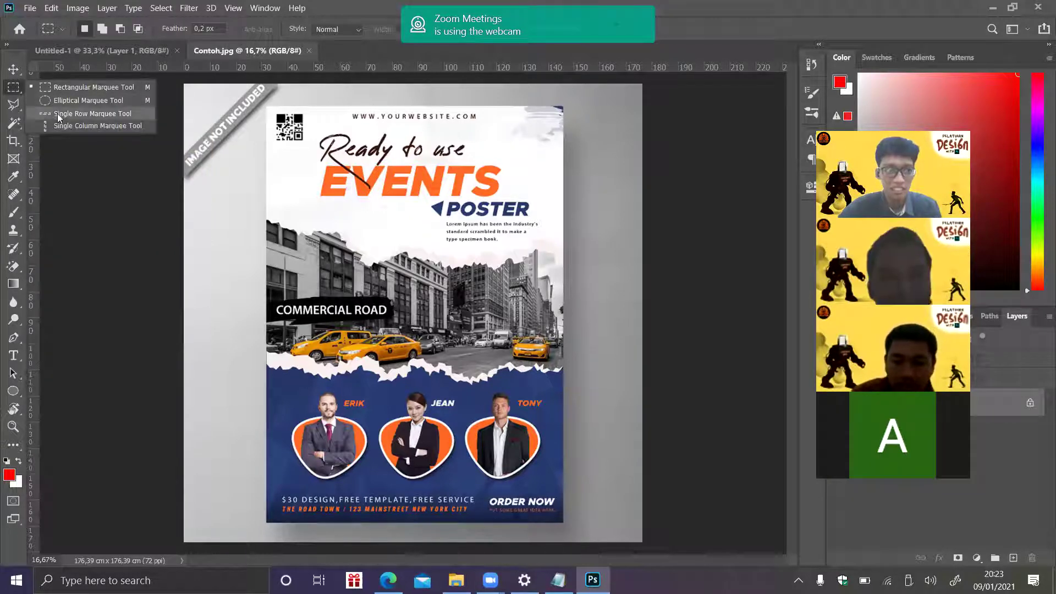
click(15, 90)
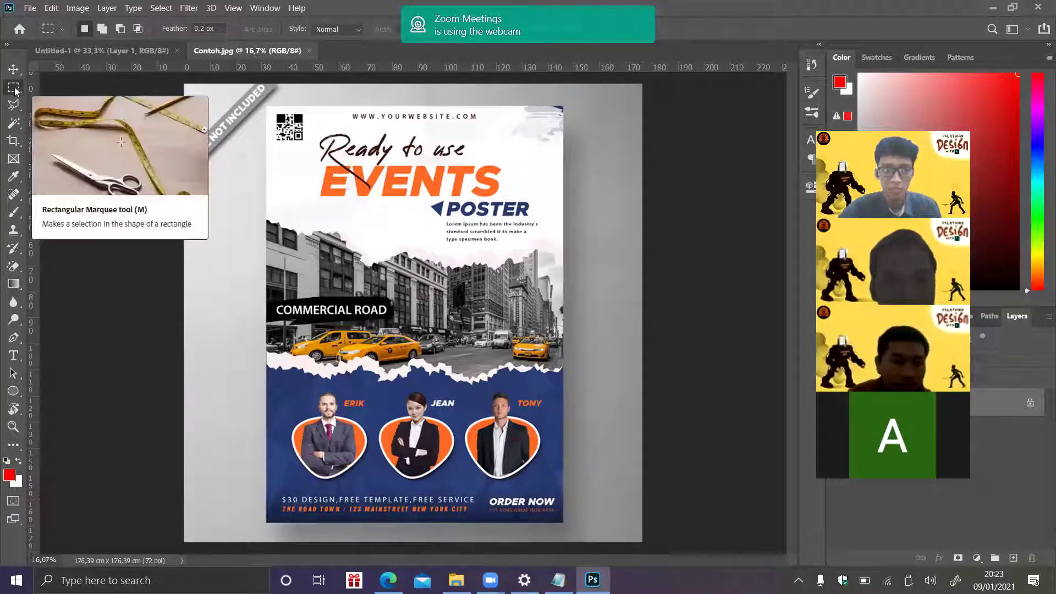
click(15, 109)
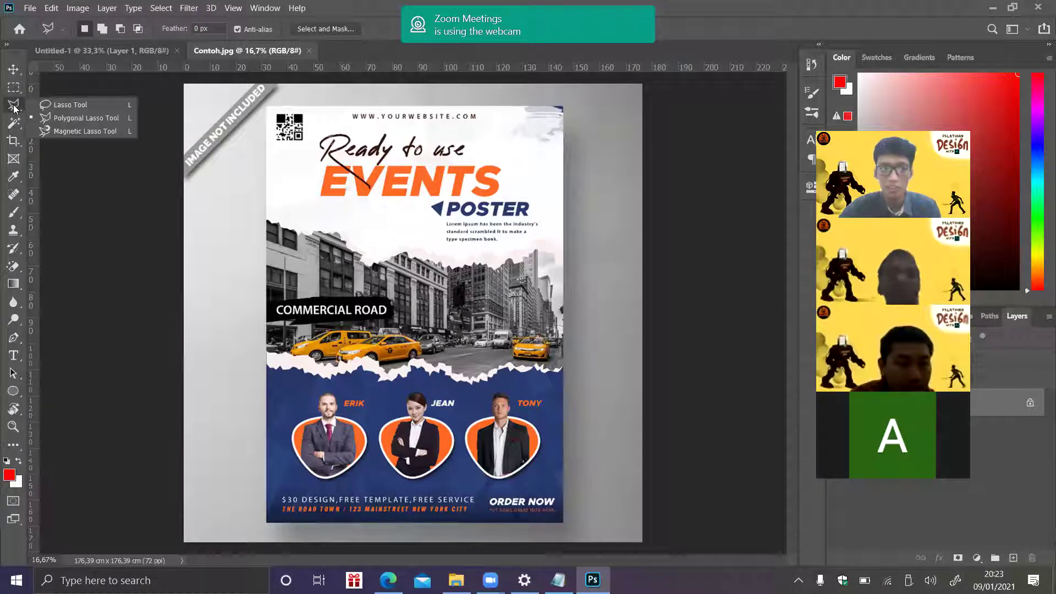
key(m)
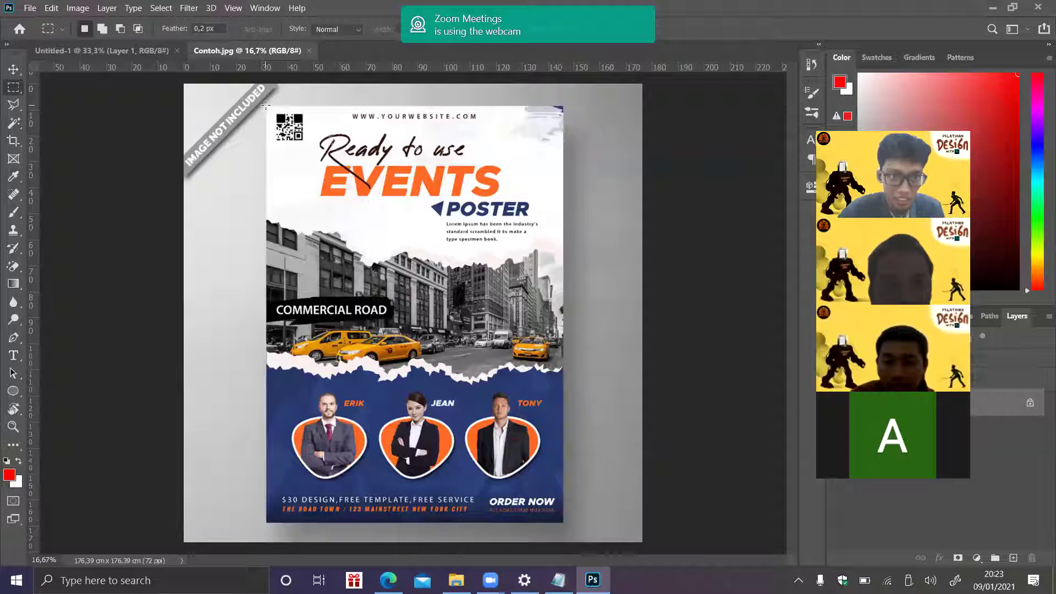
drag(266, 106, 513, 376)
drag(548, 456, 562, 523)
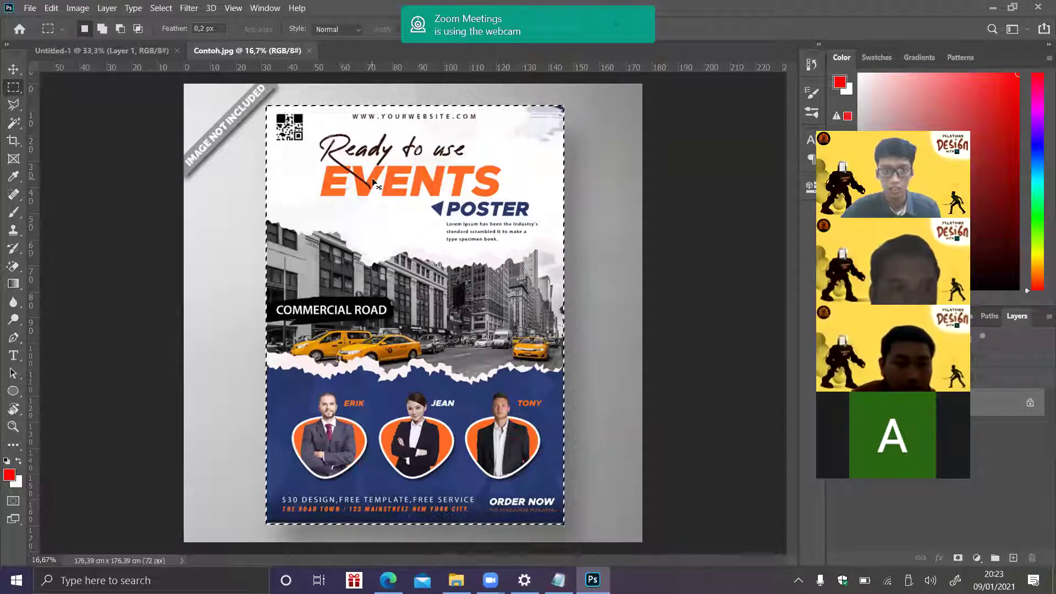
- Paste the copied poster into Untitled-1 as a new layer
key(v)
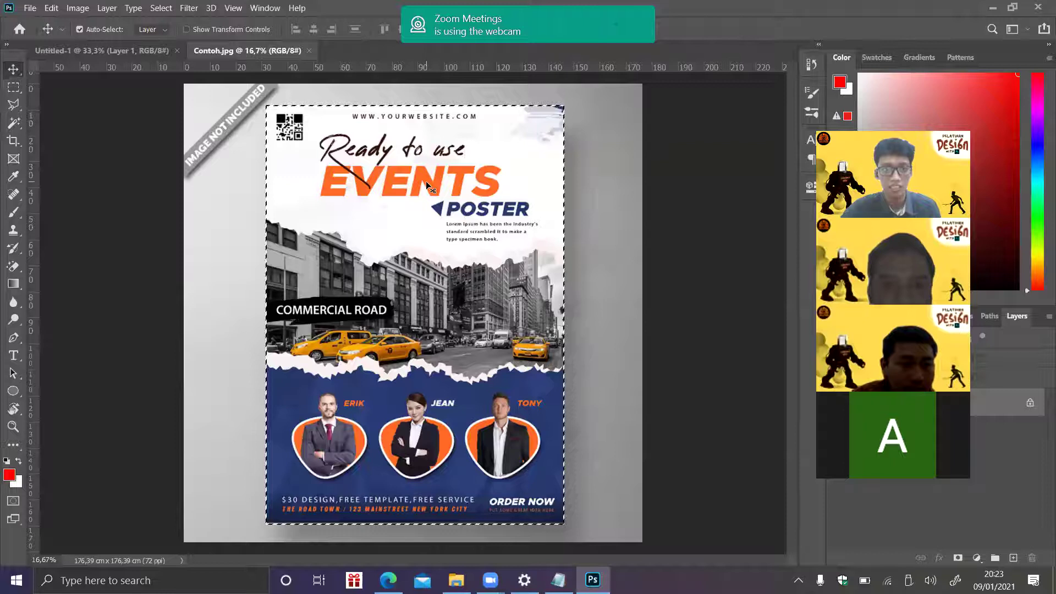
drag(426, 180, 352, 171)
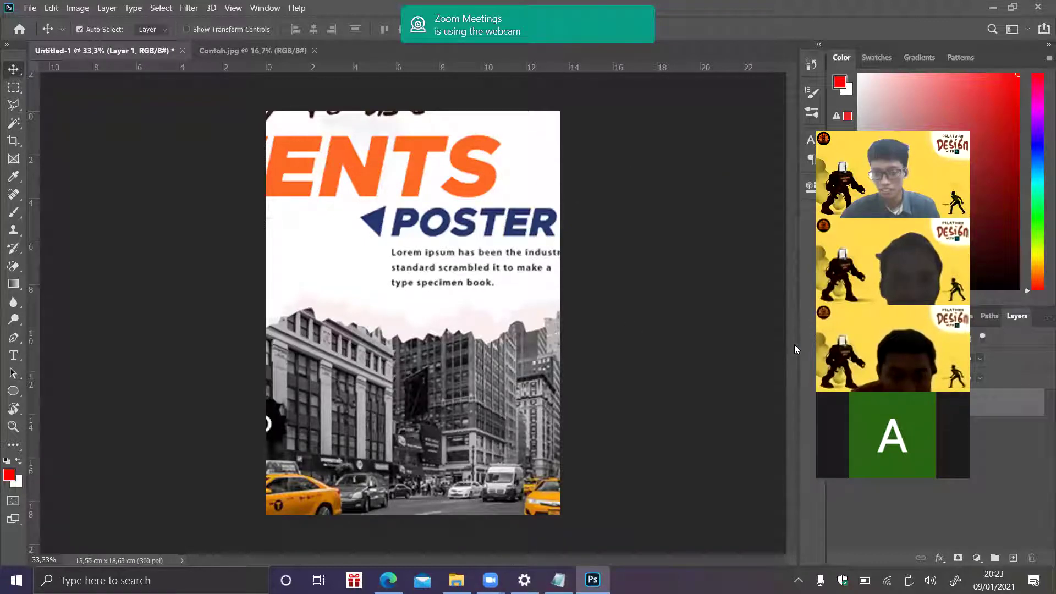
key(ctrl+z)
click(241, 53)
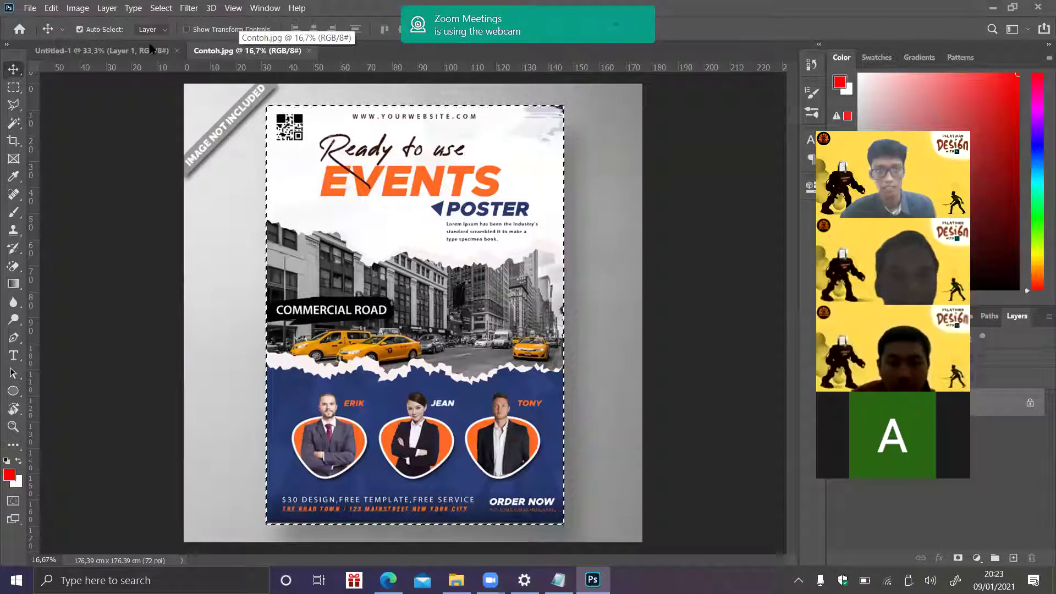
click(126, 54)
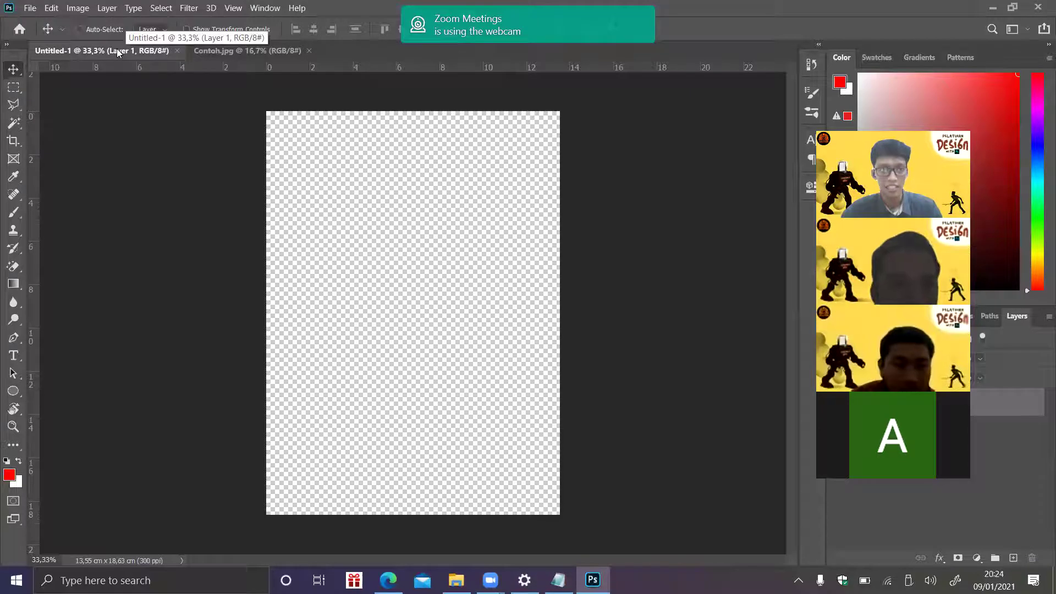
key(ctrl+v)
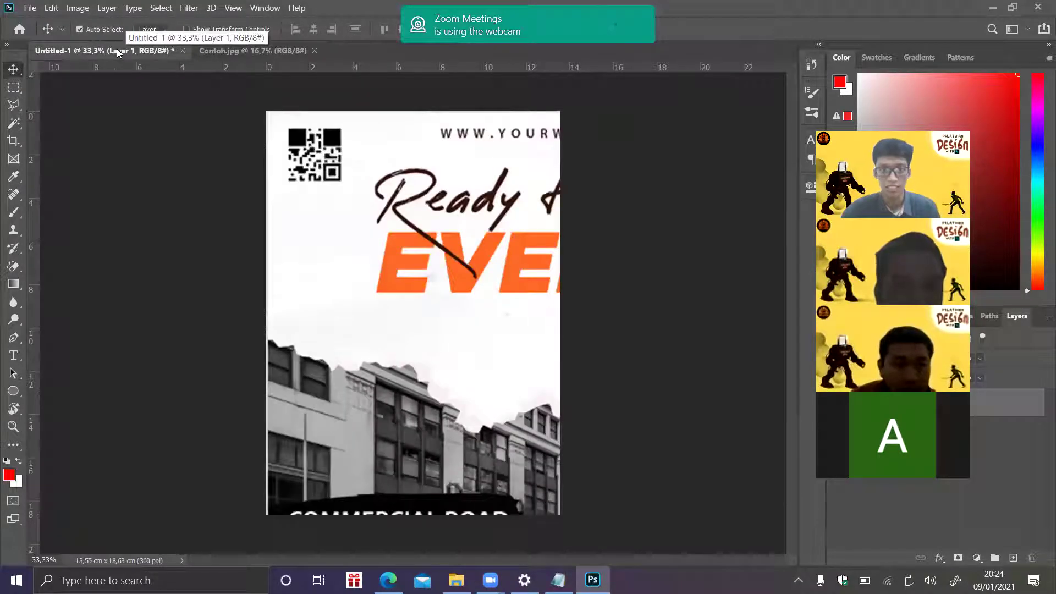
key(ctrl)
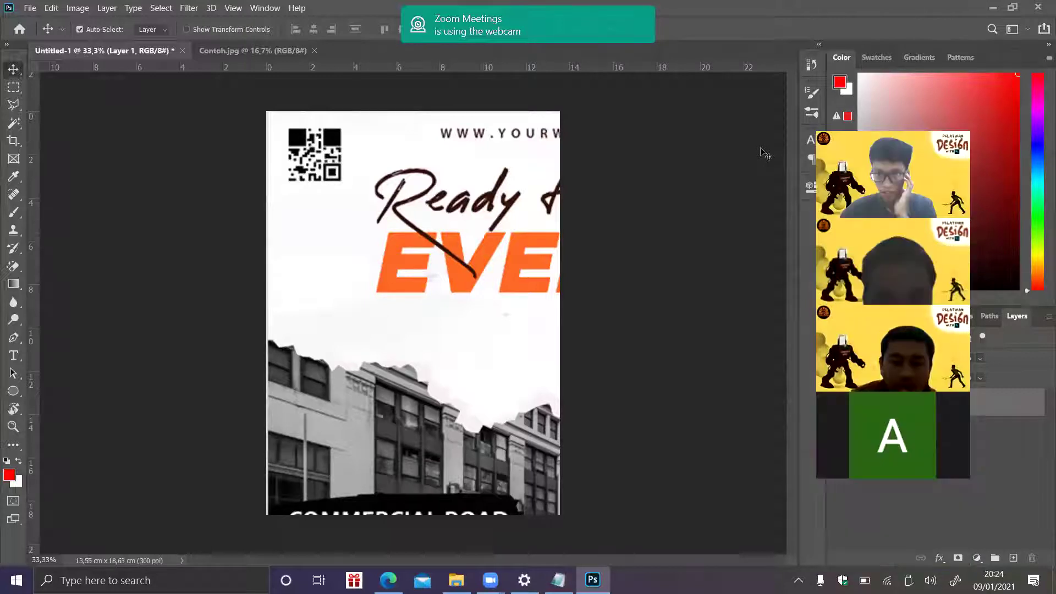
- Compare Untitled-1 with the original Contoh.jpg and deselect Layer 1
click(248, 50)
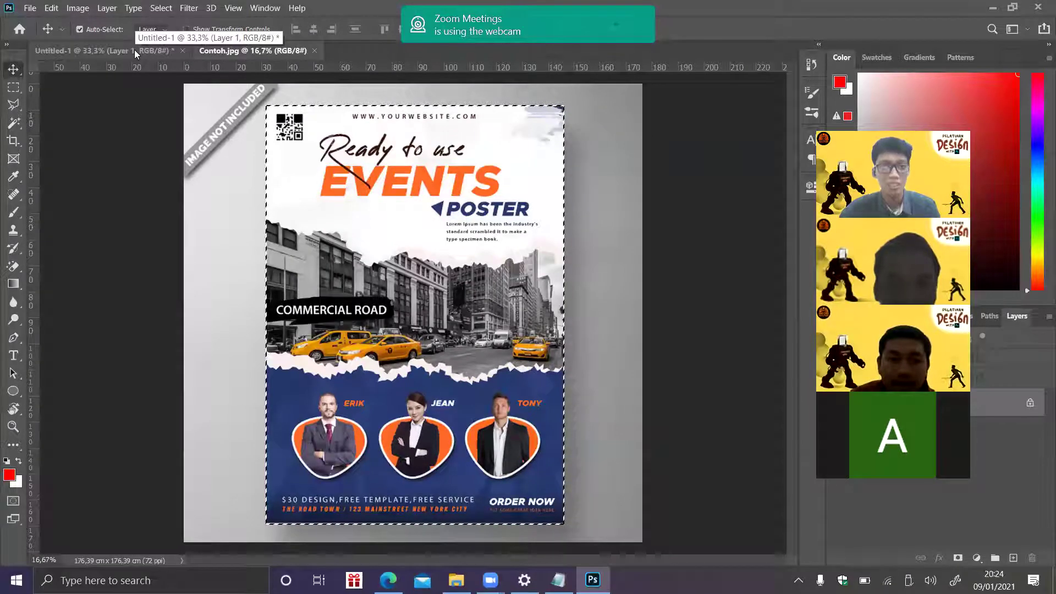
click(134, 49)
click(236, 54)
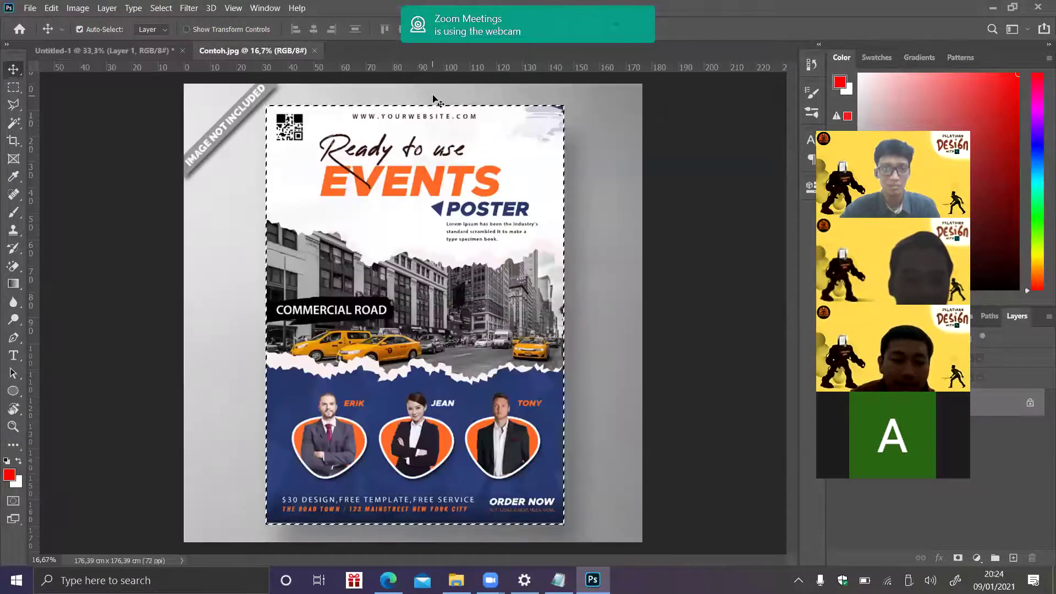
click(148, 50)
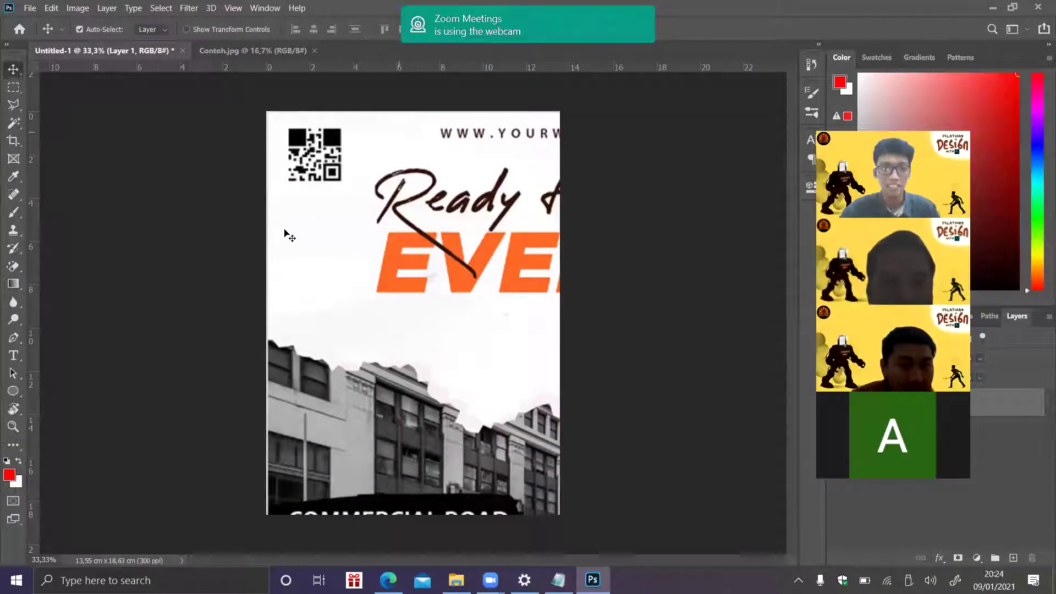
click(653, 136)
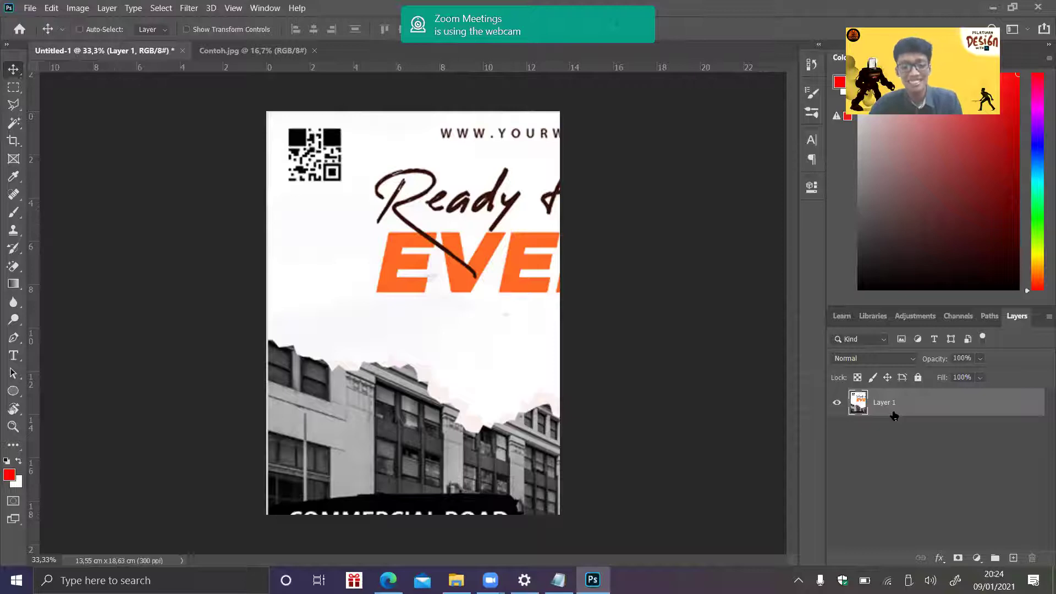
- Free-transform the poster layer, shrinking it to about 80% and shifting it up-left
key(ctrl+t)
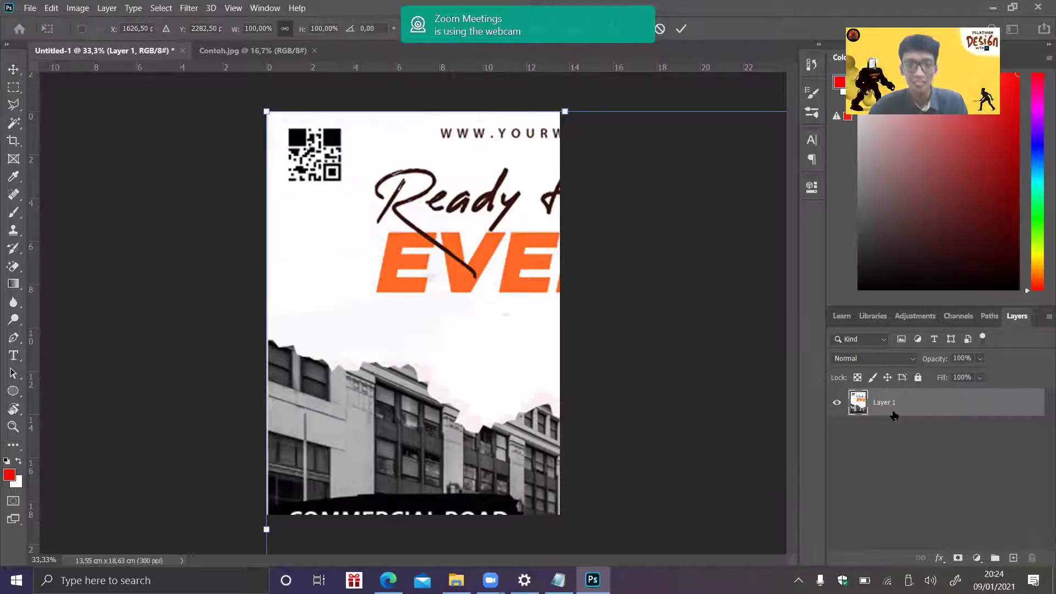
key(Return)
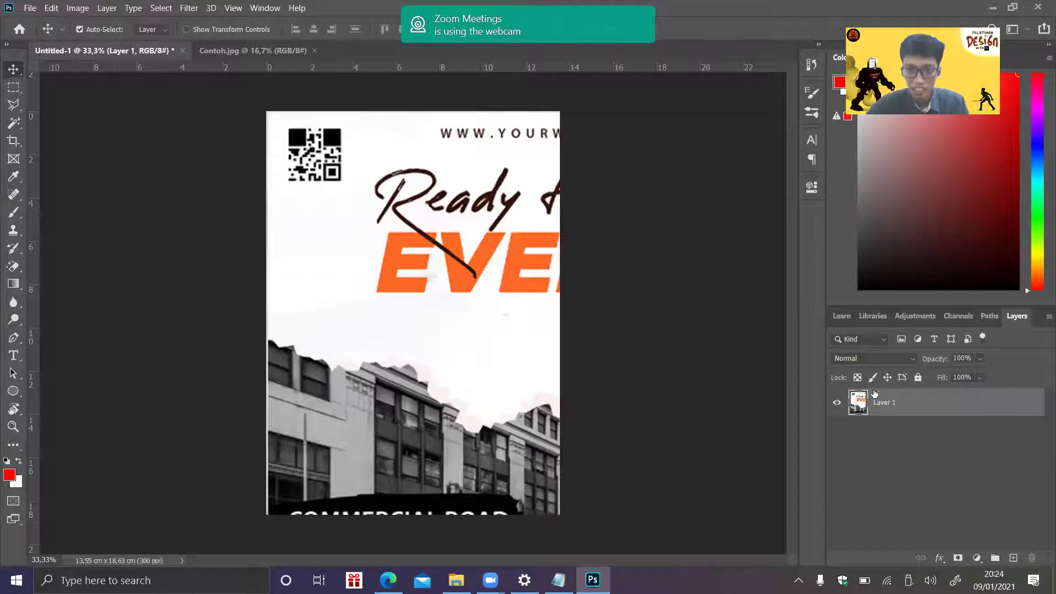
key(ctrl)
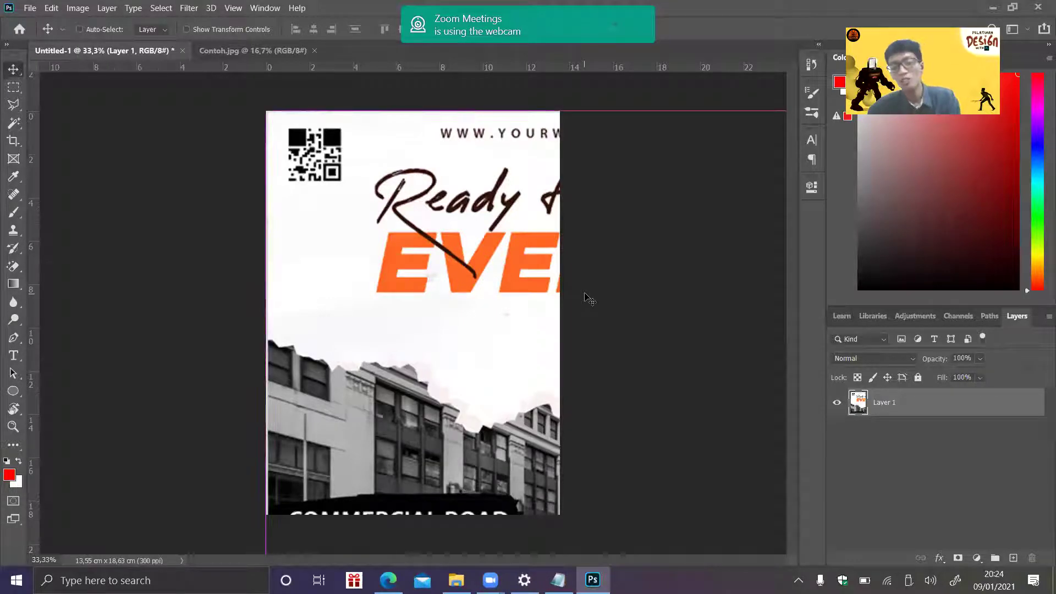
key(ctrl+t)
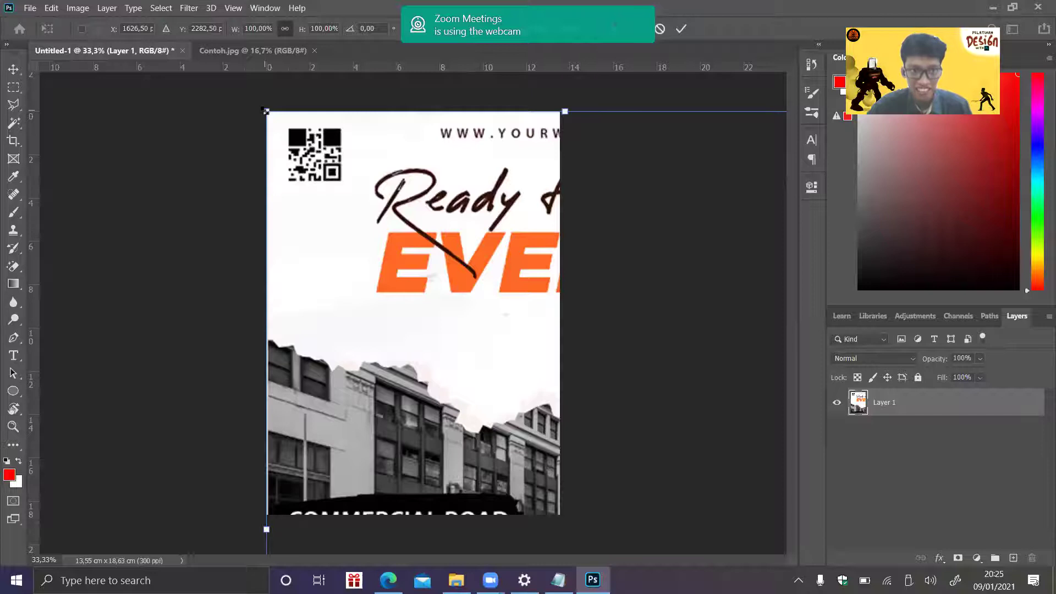
drag(267, 111, 498, 369)
drag(509, 414, 322, 142)
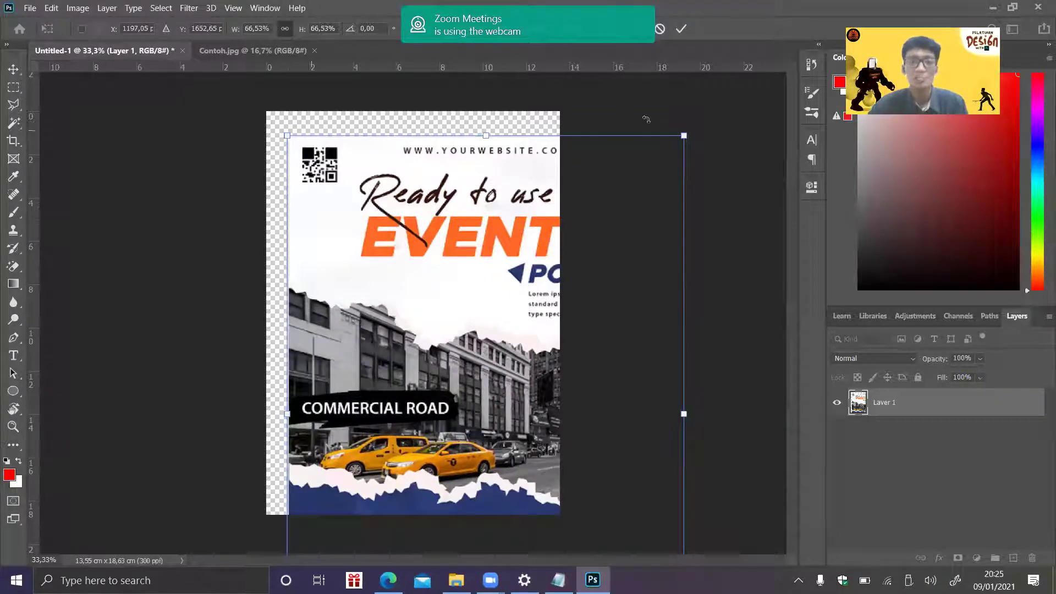
- With proportions linked, scale the poster to about 48% so it fills the canvas height
click(285, 29)
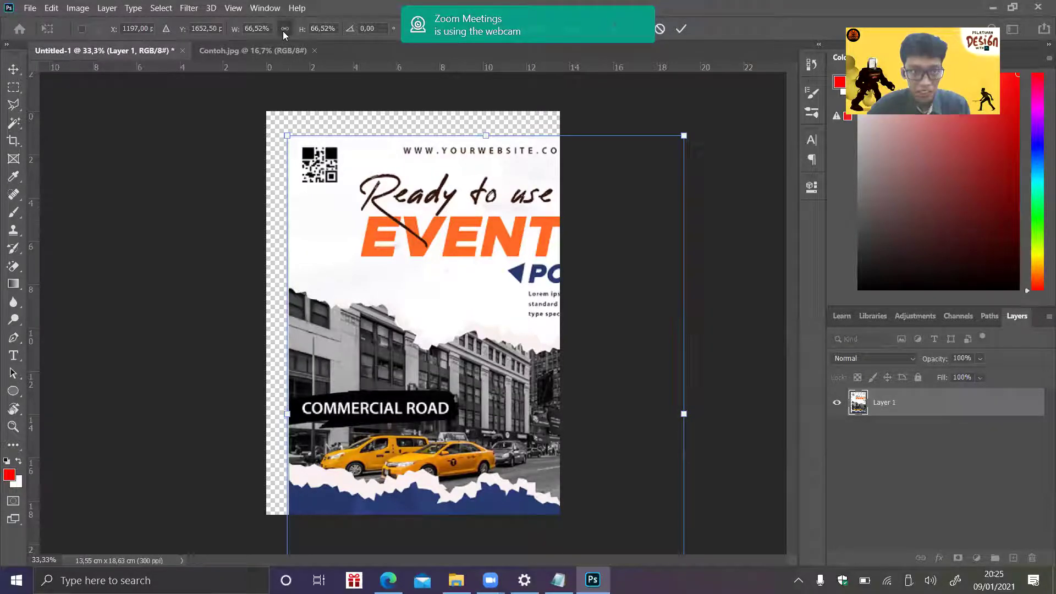
click(285, 28)
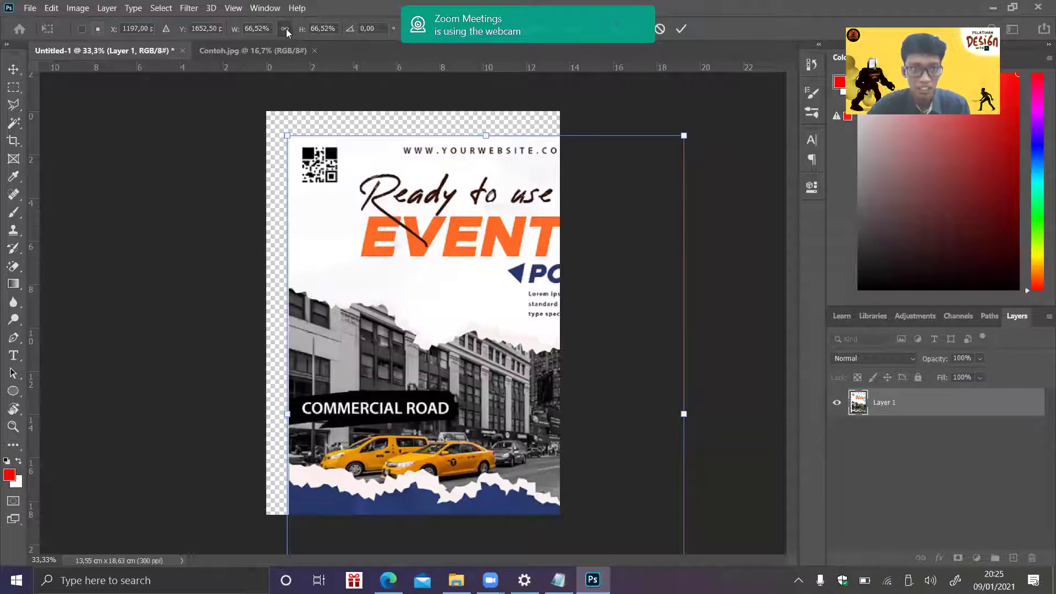
mouse_move(288, 134)
mouse_down()
mouse_move(415, 196)
mouse_move(482, 191)
mouse_move(414, 177)
mouse_move(561, 176)
mouse_move(455, 170)
mouse_move(224, 414)
mouse_move(231, 445)
mouse_move(325, 245)
mouse_move(291, 131)
mouse_up()
click(285, 29)
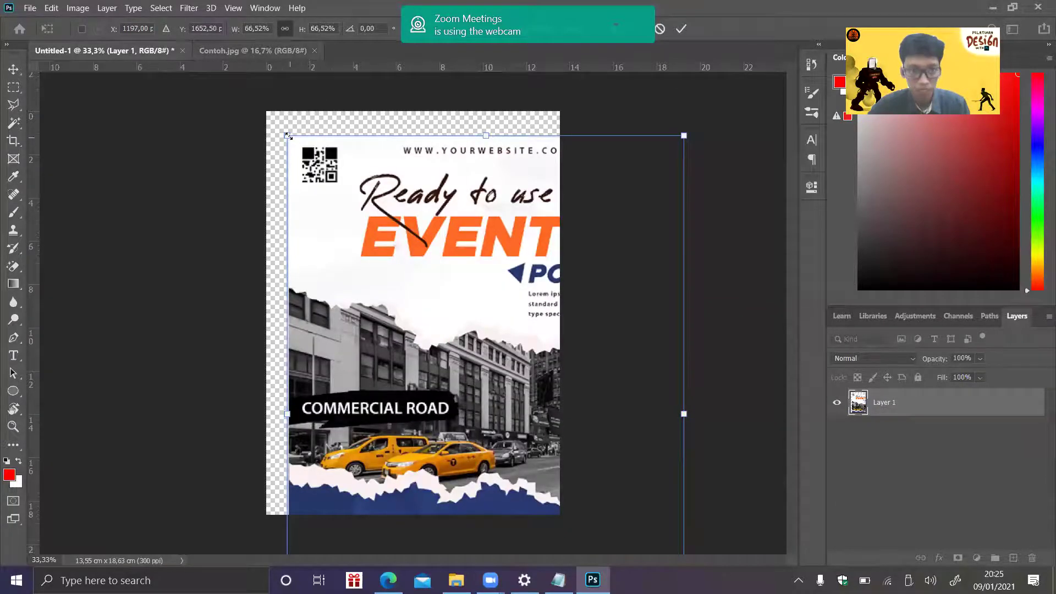
drag(288, 135, 324, 167)
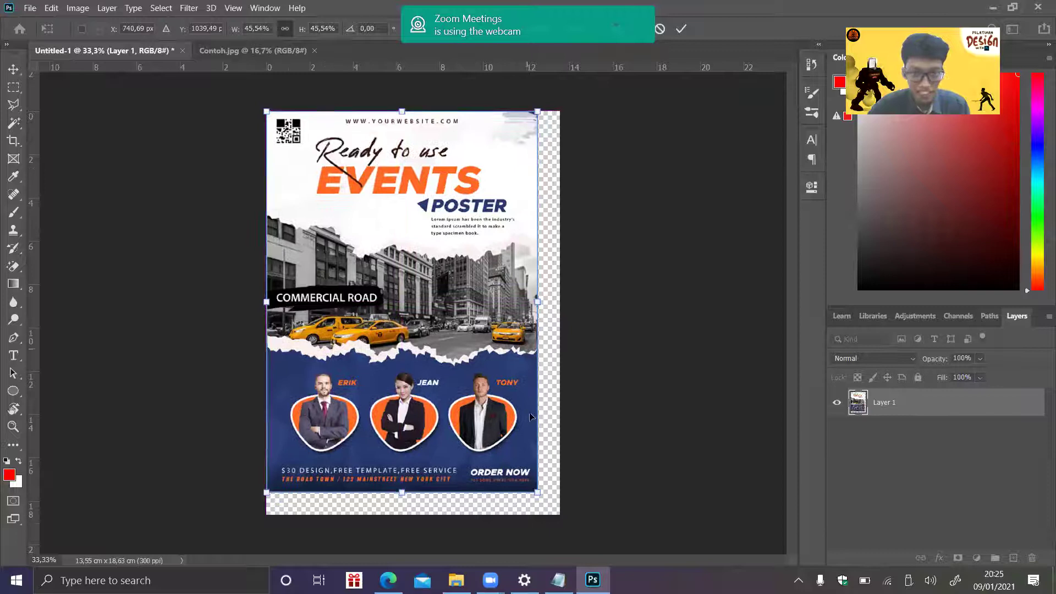
drag(537, 488, 562, 509)
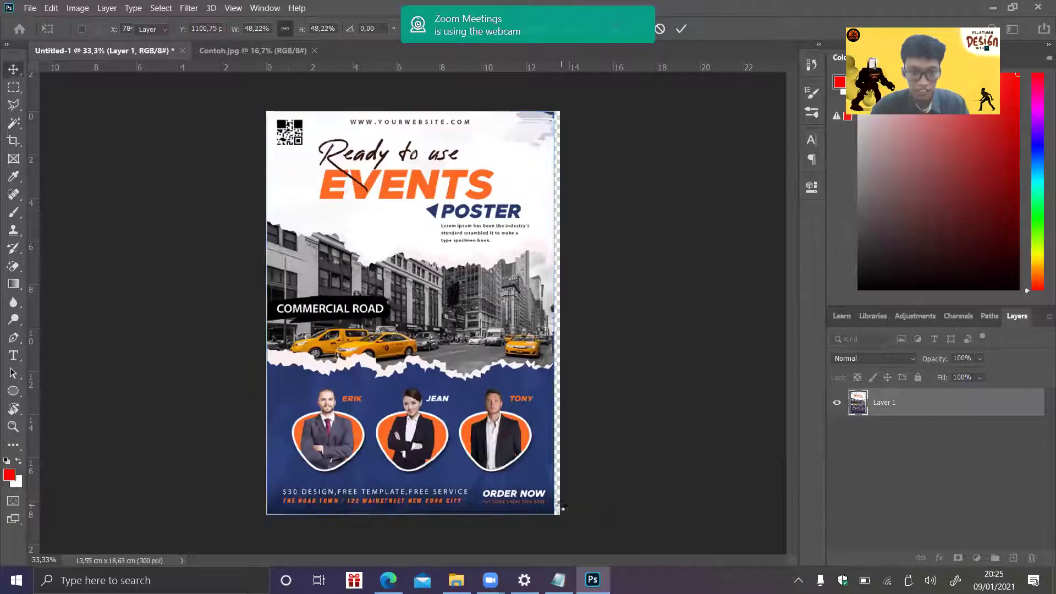
key(Return)
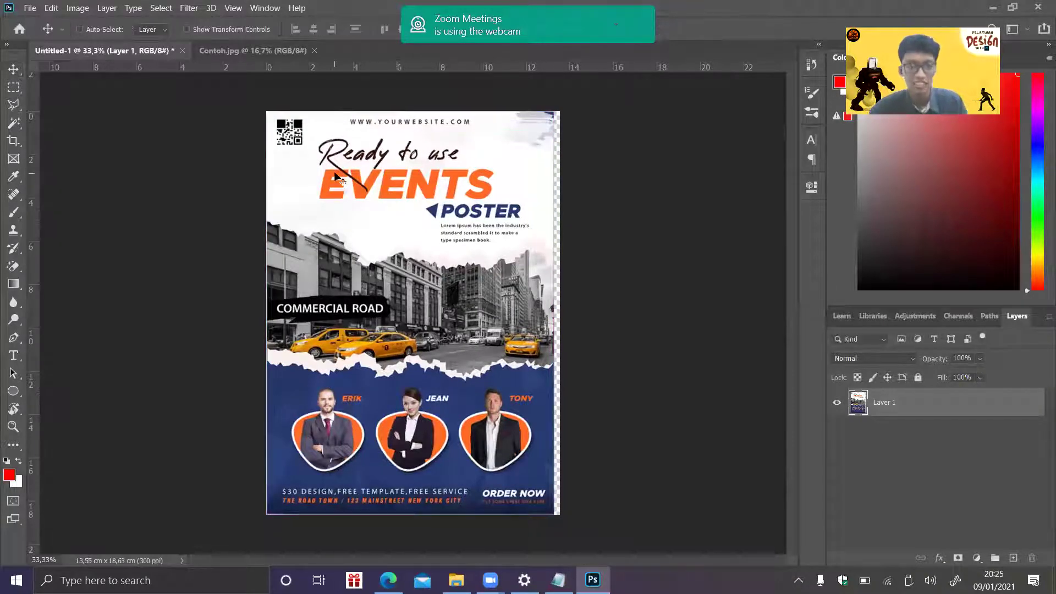
- Stretch the poster's right edge out to the canvas edge and commit
key(ctrl)
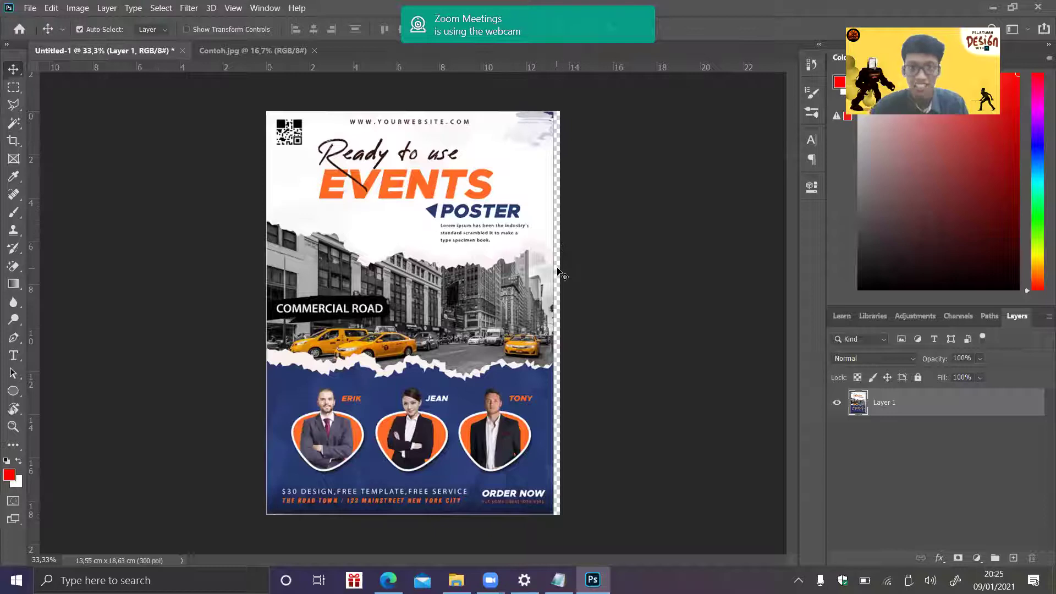
key(ctrl)
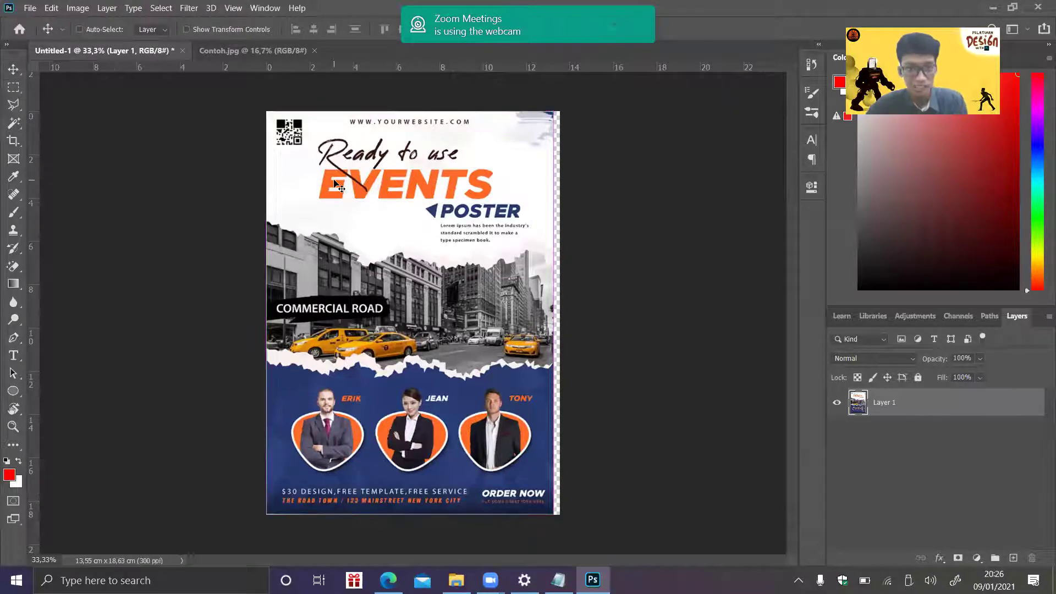
key(ctrl+t)
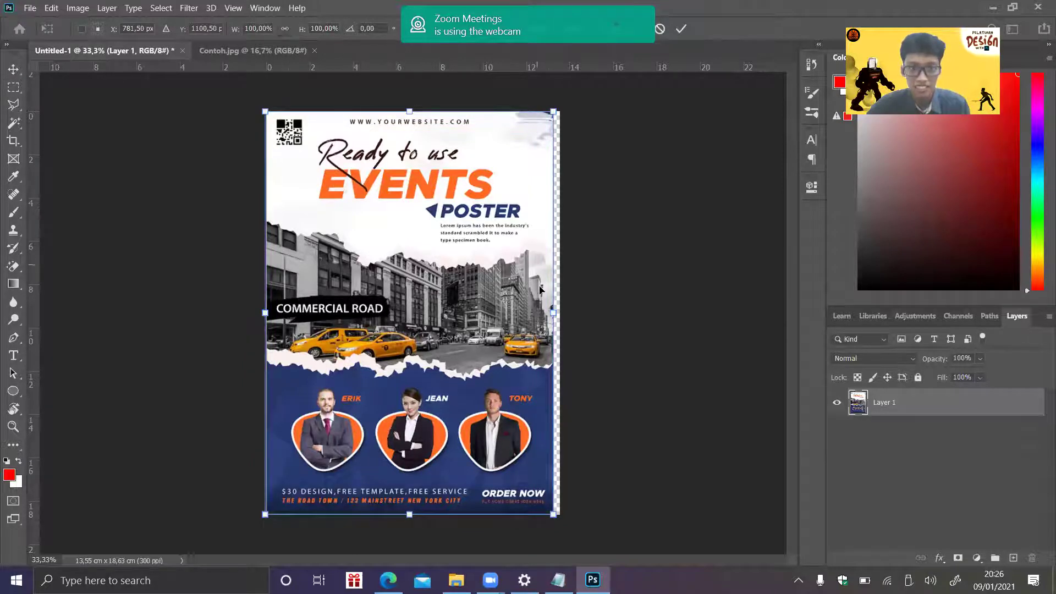
drag(553, 312, 560, 312)
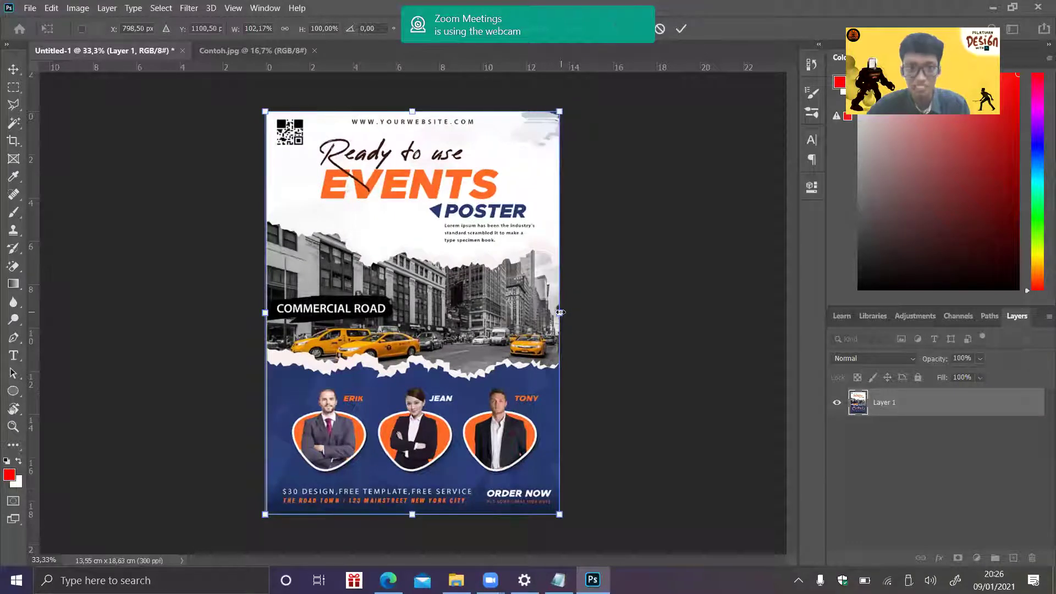
key(Return)
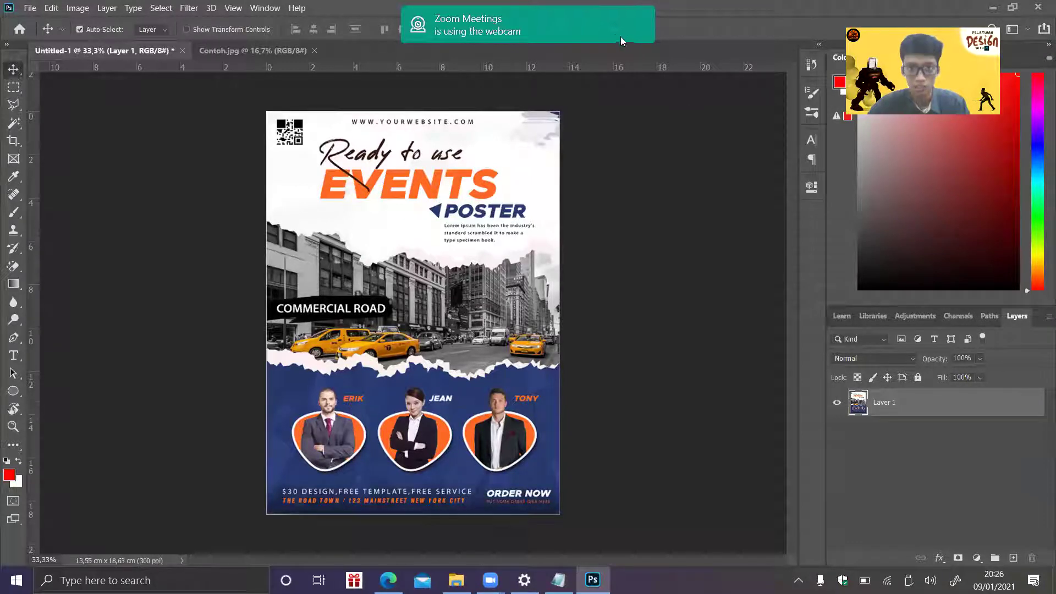
- Move aside and hide the webcam notification
drag(468, 23, 783, 23)
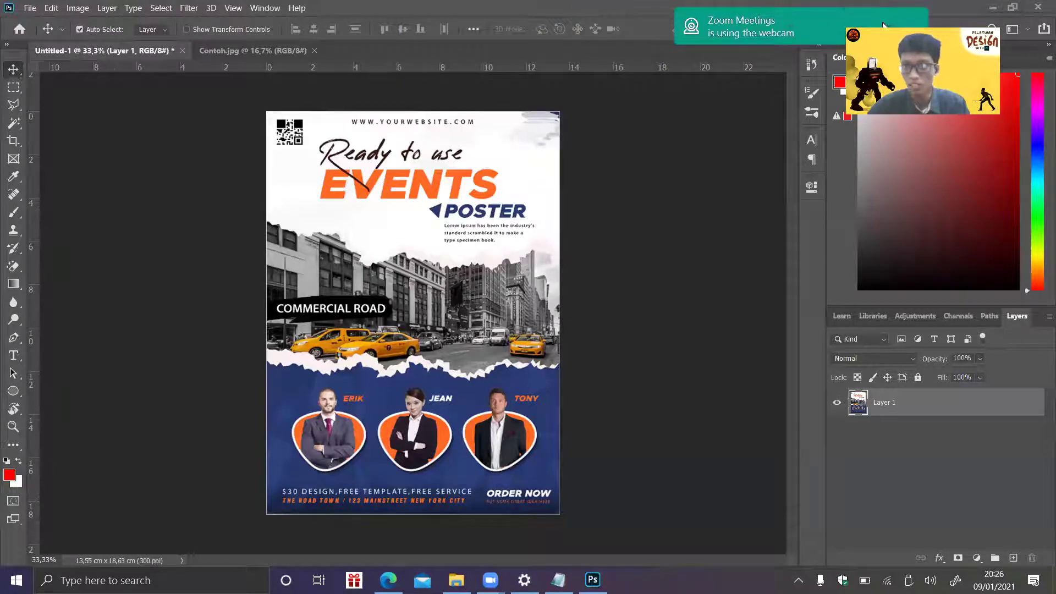
click(890, 26)
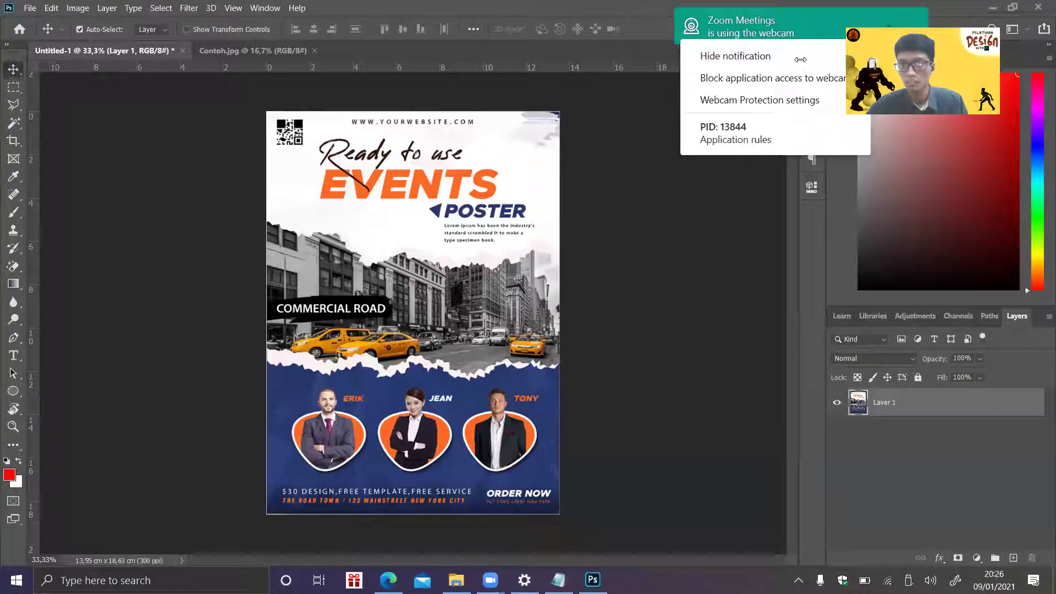
click(808, 54)
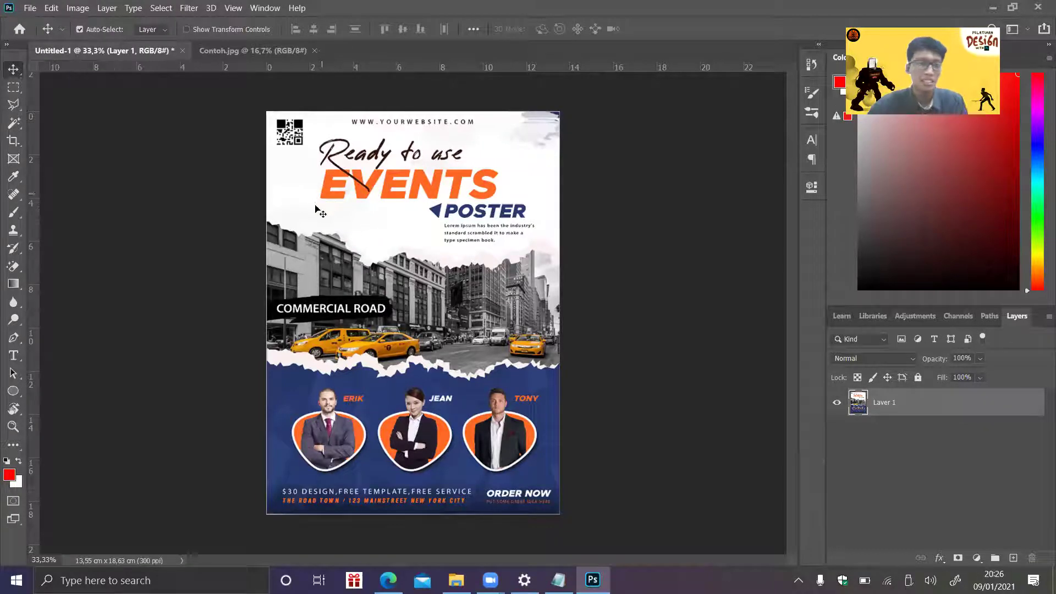
- Open the Training #2 folder from the taskbar, accidentally launching ASUS GiftBox
click(462, 577)
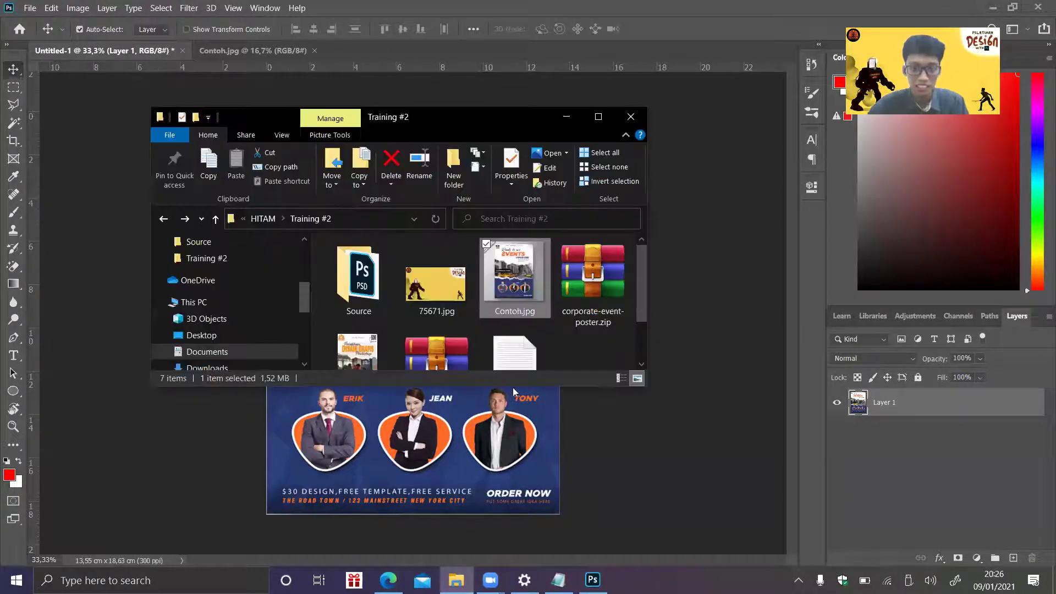
click(354, 580)
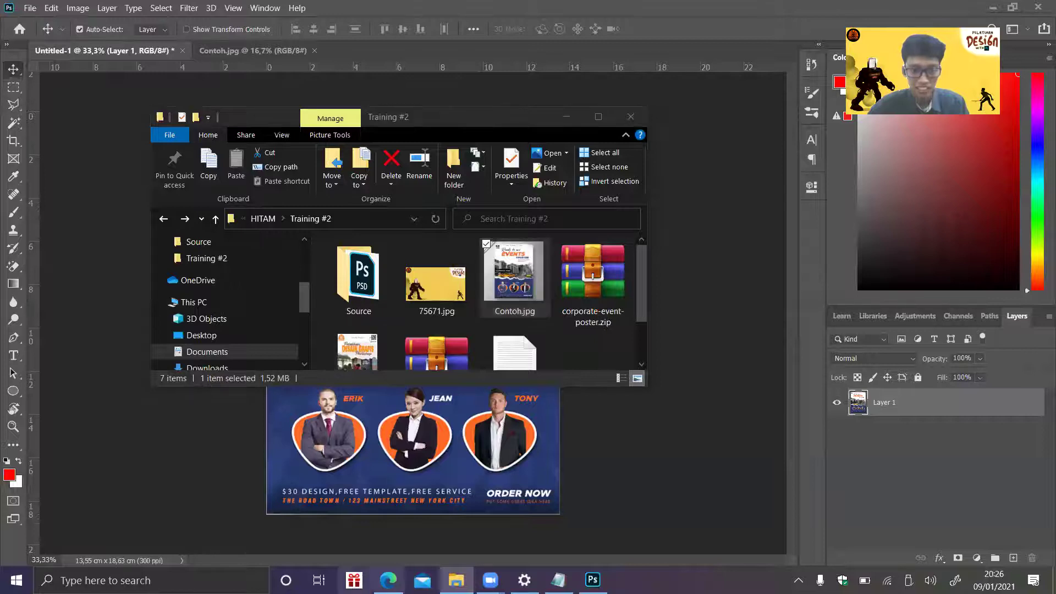
click(1039, 10)
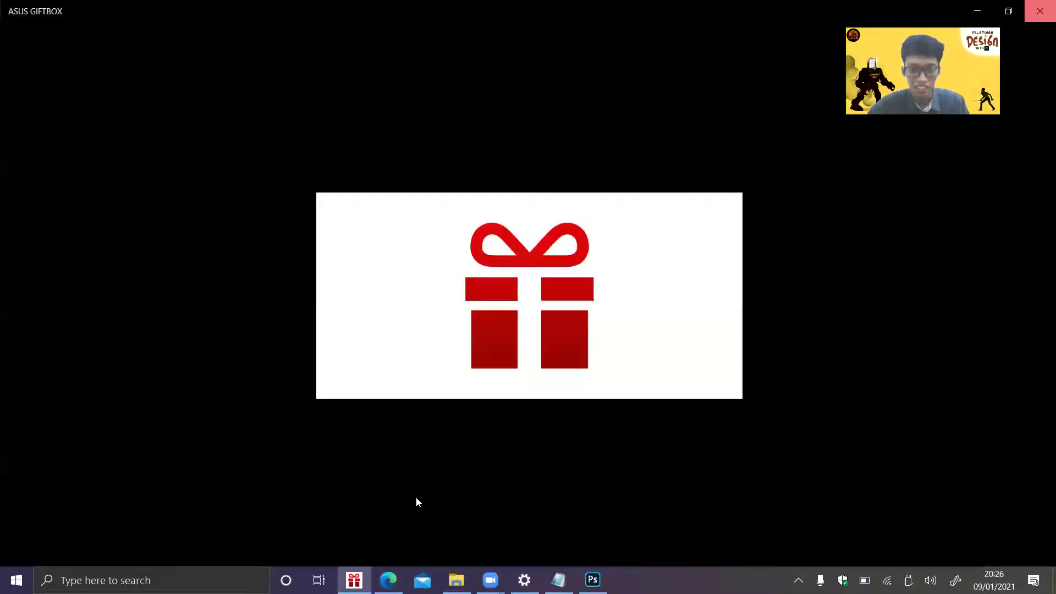
- Dismiss GiftBox, preview Jadi.jpg and Contoh.jpg in Drive, then return to Photoshop
click(384, 523)
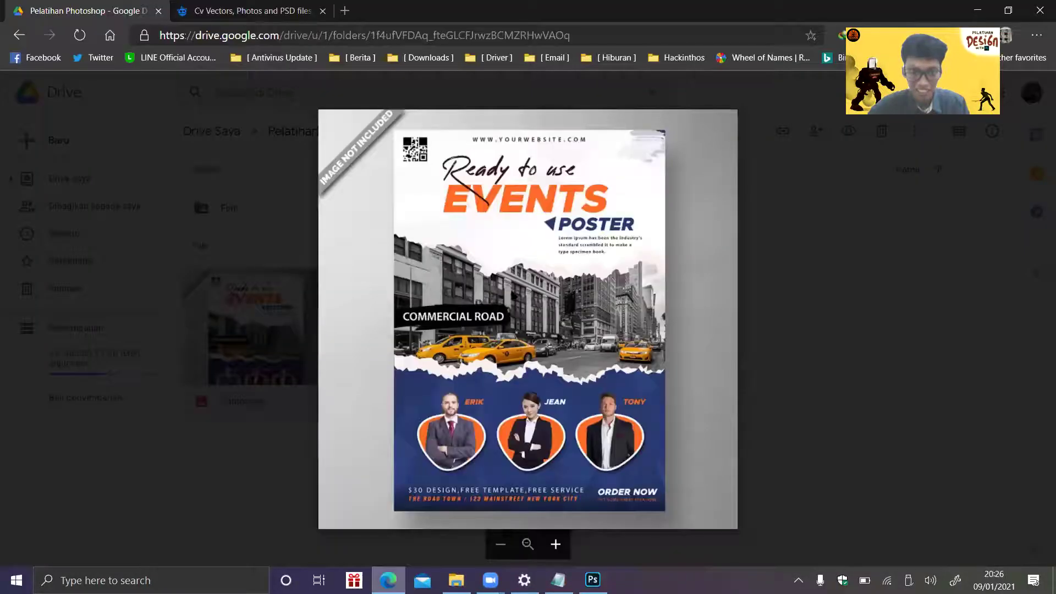
key(Right)
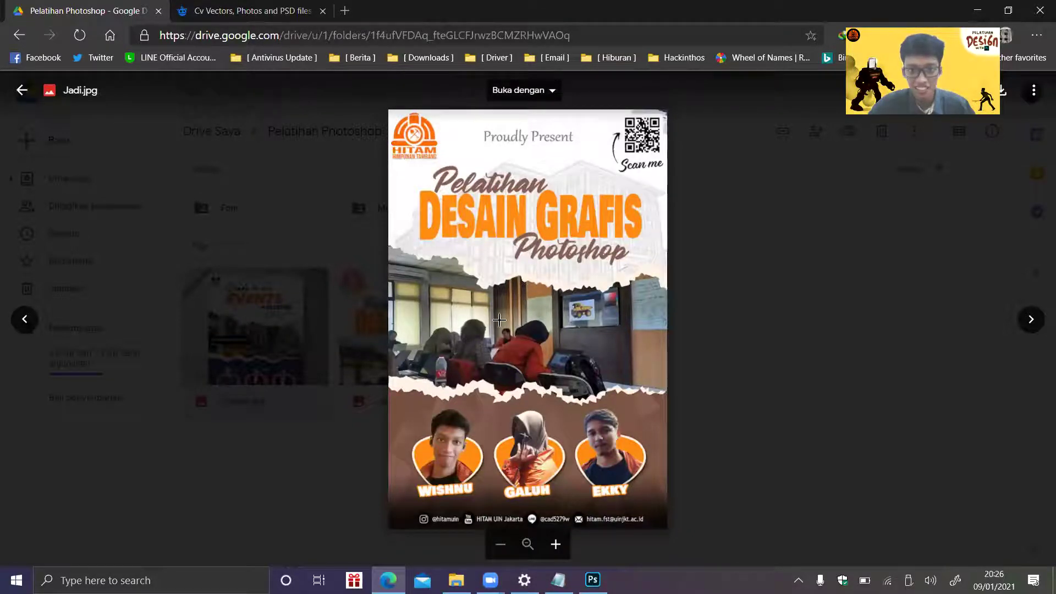
key(Left)
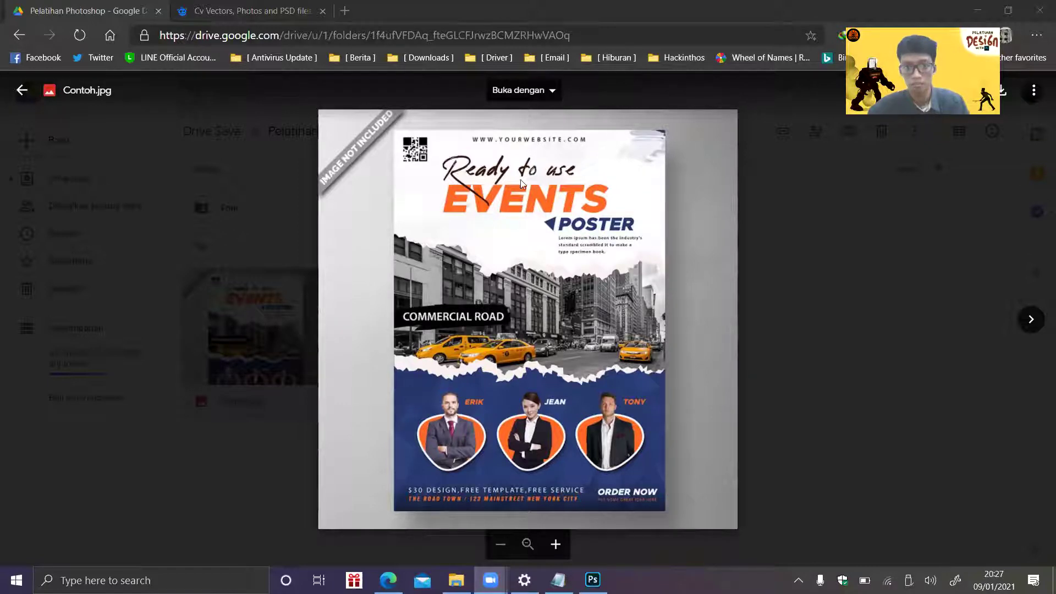
click(834, 216)
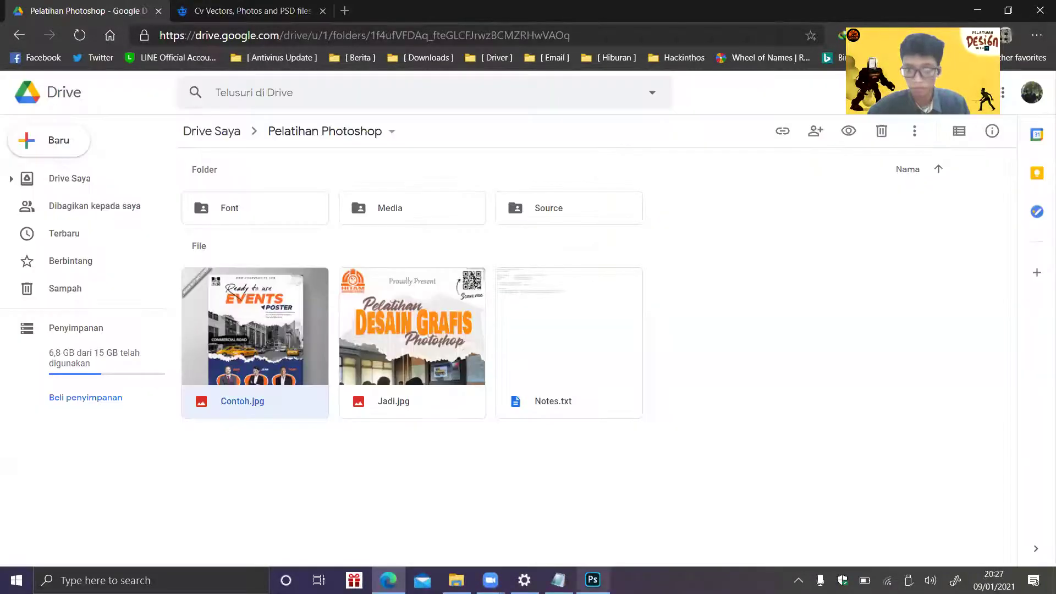
key(alt+Tab)
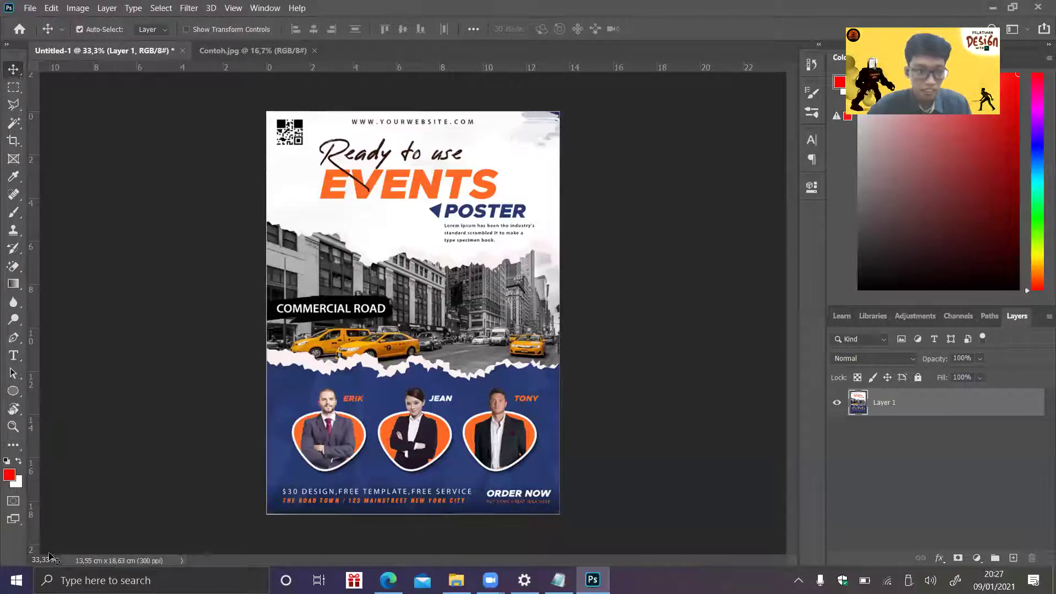
- Zoom the document to 80% and scroll to the poster's top
drag(55, 560, 8, 561)
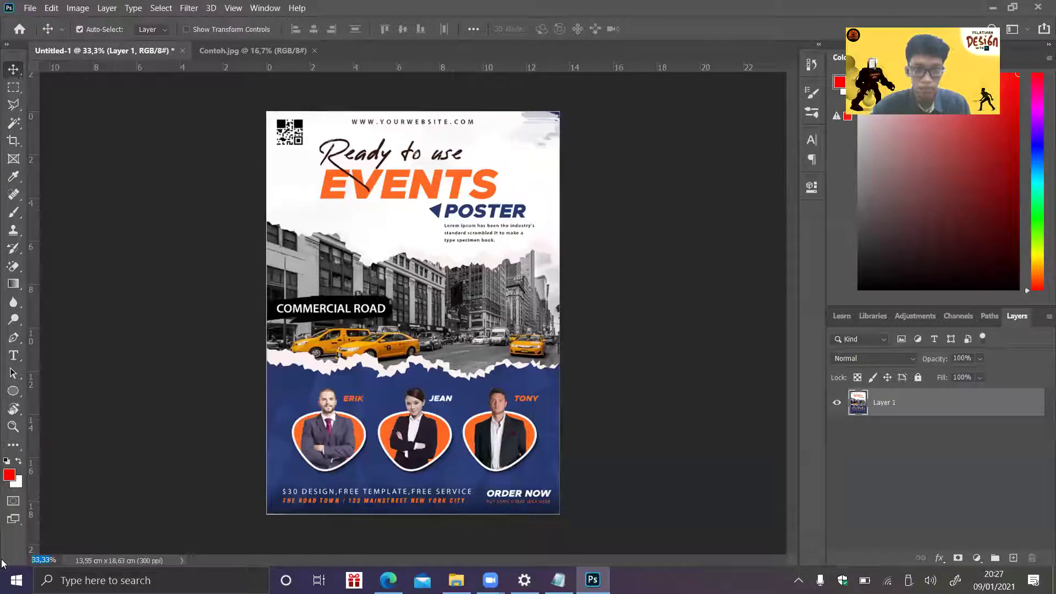
text(80)
key(Return)
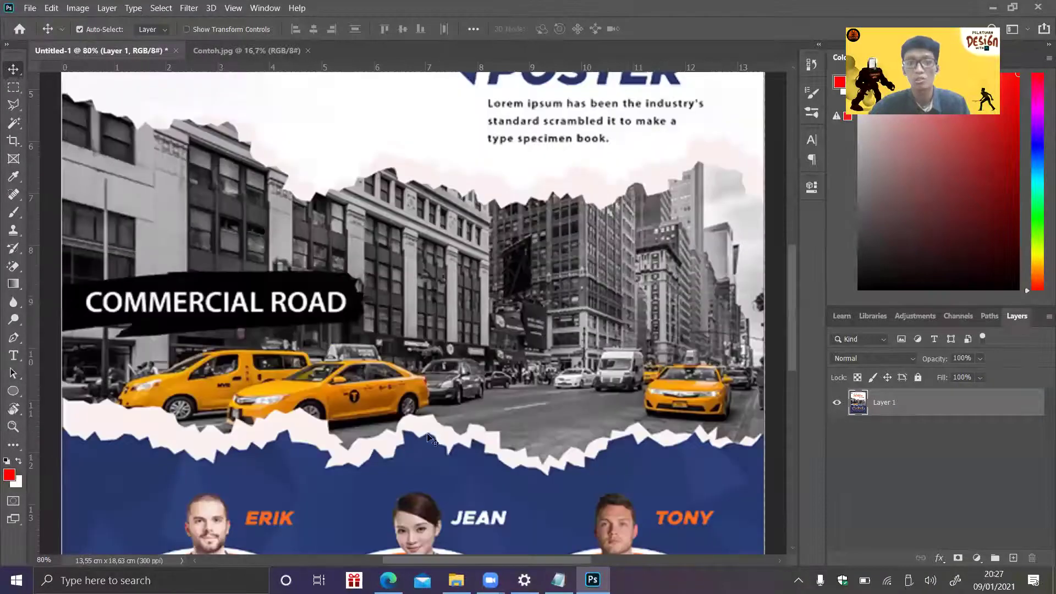
drag(792, 297, 796, 193)
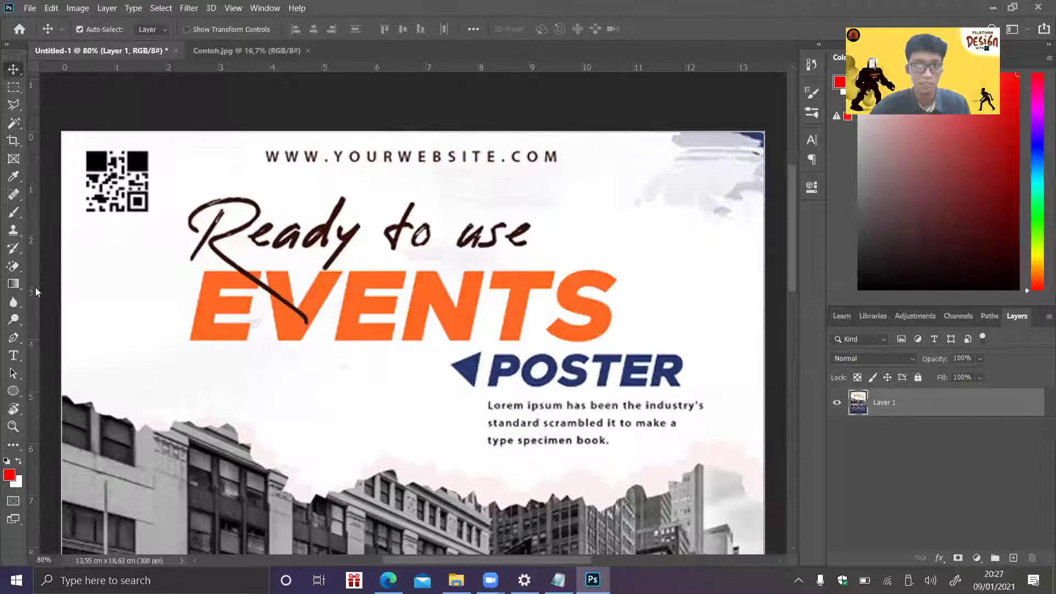
- Paint white over the script 'Ready' with an 80 px, 95% hardness brush
click(19, 219)
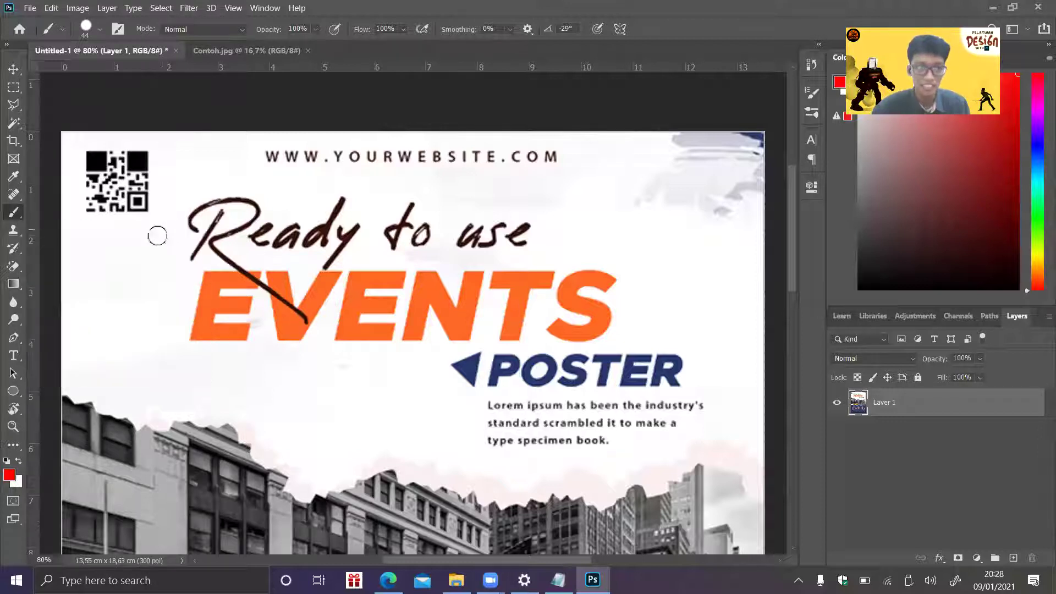
key(x)
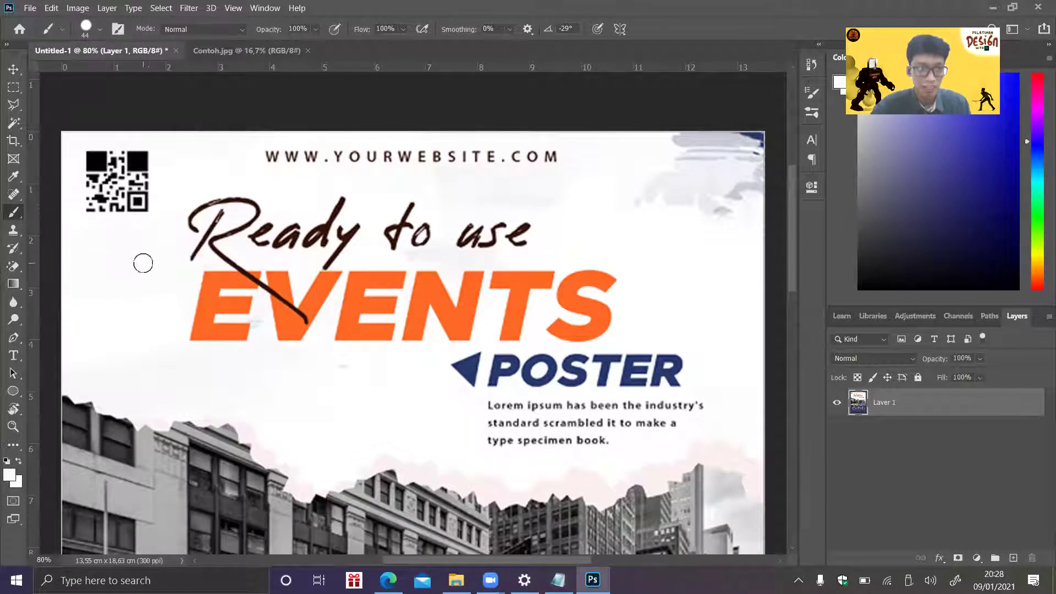
click(100, 33)
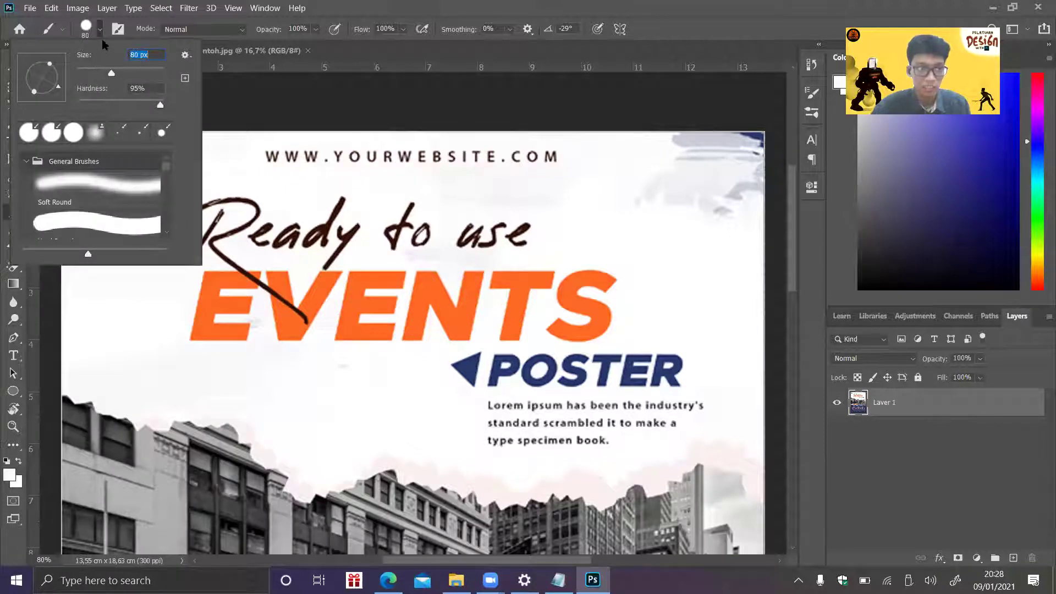
key(Return)
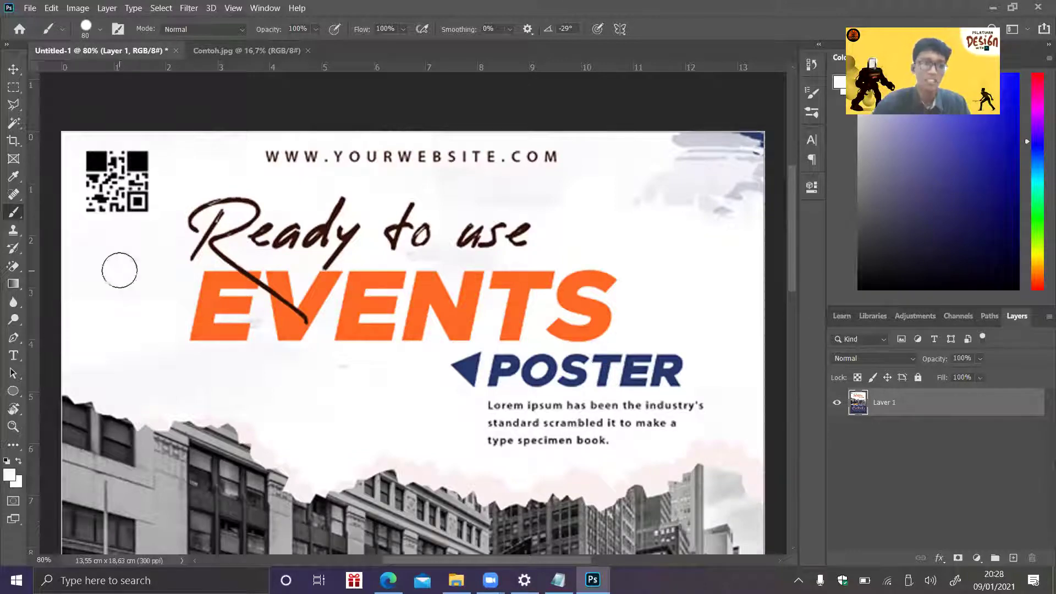
mouse_move(169, 271)
mouse_down()
mouse_move(242, 209)
mouse_move(218, 230)
mouse_move(199, 223)
mouse_move(251, 184)
mouse_move(175, 251)
mouse_move(286, 210)
mouse_move(201, 243)
mouse_move(372, 213)
mouse_move(204, 266)
mouse_move(408, 225)
mouse_move(168, 280)
mouse_move(369, 270)
mouse_move(223, 279)
mouse_move(180, 295)
mouse_move(354, 292)
mouse_move(364, 310)
mouse_move(166, 305)
mouse_move(231, 343)
mouse_move(463, 335)
mouse_move(334, 350)
mouse_move(368, 375)
mouse_move(510, 357)
mouse_move(429, 382)
mouse_move(558, 407)
mouse_move(518, 432)
mouse_move(483, 437)
mouse_move(634, 440)
mouse_move(666, 433)
mouse_move(565, 415)
mouse_move(716, 400)
mouse_move(586, 338)
mouse_move(502, 352)
mouse_move(675, 367)
mouse_move(531, 384)
mouse_move(632, 386)
mouse_move(548, 293)
mouse_move(613, 315)
mouse_move(613, 237)
mouse_move(584, 282)
mouse_move(510, 322)
mouse_move(543, 279)
mouse_move(471, 271)
mouse_move(399, 283)
mouse_move(466, 271)
mouse_move(495, 280)
mouse_move(505, 259)
mouse_move(498, 279)
mouse_move(469, 243)
mouse_move(424, 236)
mouse_move(389, 250)
mouse_move(433, 199)
mouse_move(330, 198)
mouse_move(253, 163)
mouse_move(367, 150)
mouse_move(516, 157)
mouse_move(526, 197)
mouse_up()
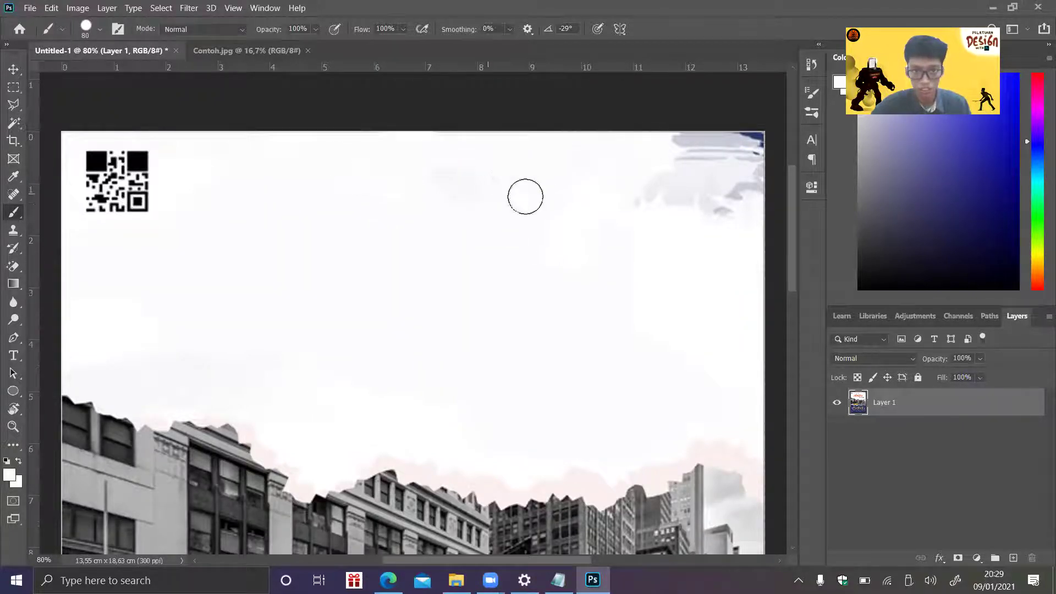
- Paint white over the QR code, then check Jadi.jpg in Drive and return
mouse_move(445, 197)
mouse_down()
mouse_move(469, 210)
mouse_move(323, 181)
mouse_move(243, 215)
mouse_move(242, 115)
mouse_move(222, 165)
mouse_move(155, 186)
mouse_move(120, 147)
mouse_move(37, 202)
mouse_up()
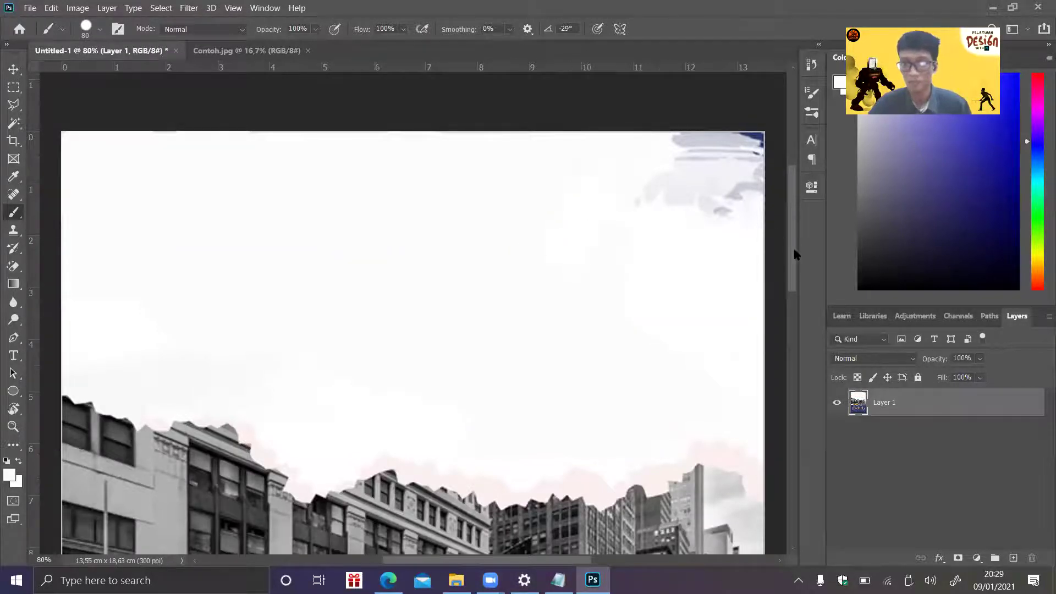
scroll(794, 253, down, 1)
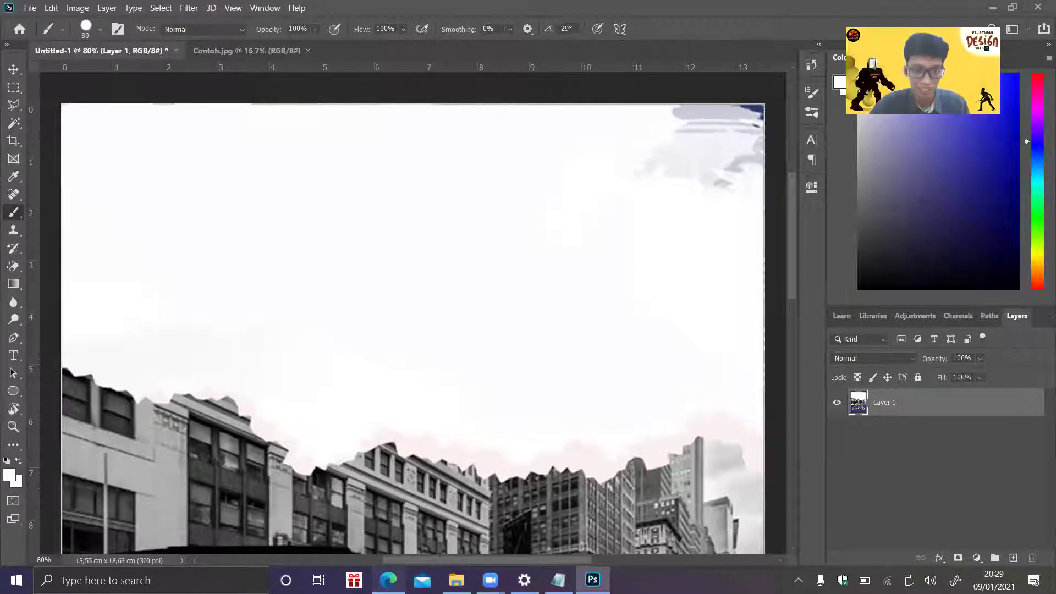
key(alt+Tab)
double_click(378, 312)
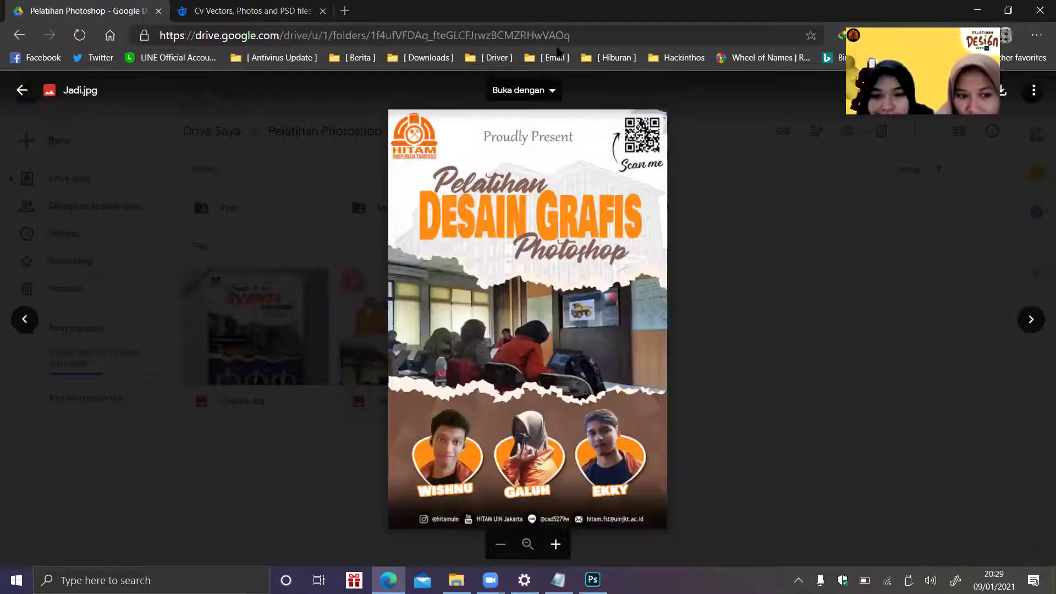
key(alt+Tab)
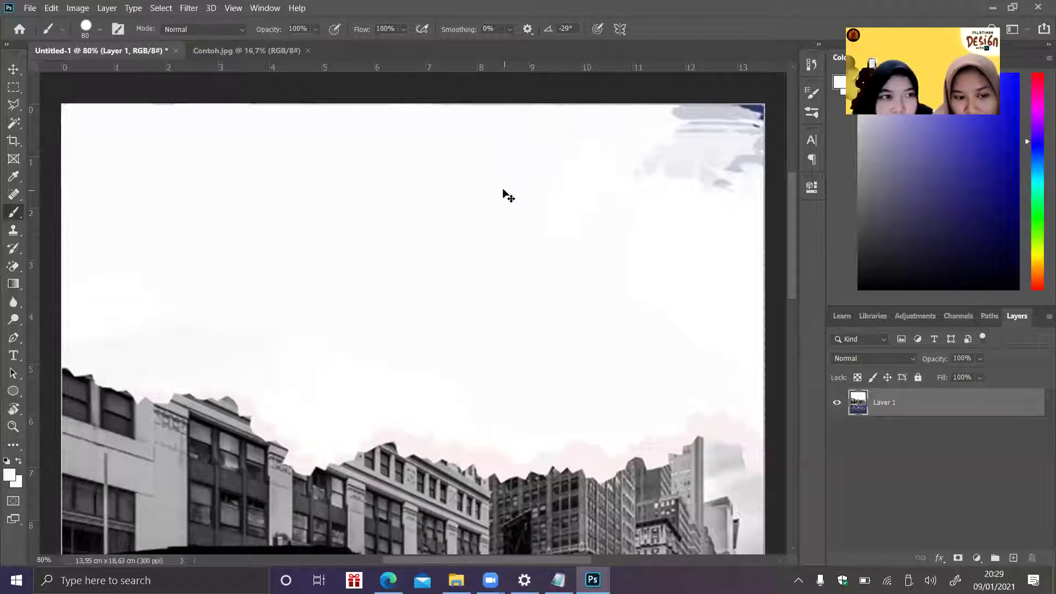
- Undo four white-paint edits, then redo one
key(ctrl+z)
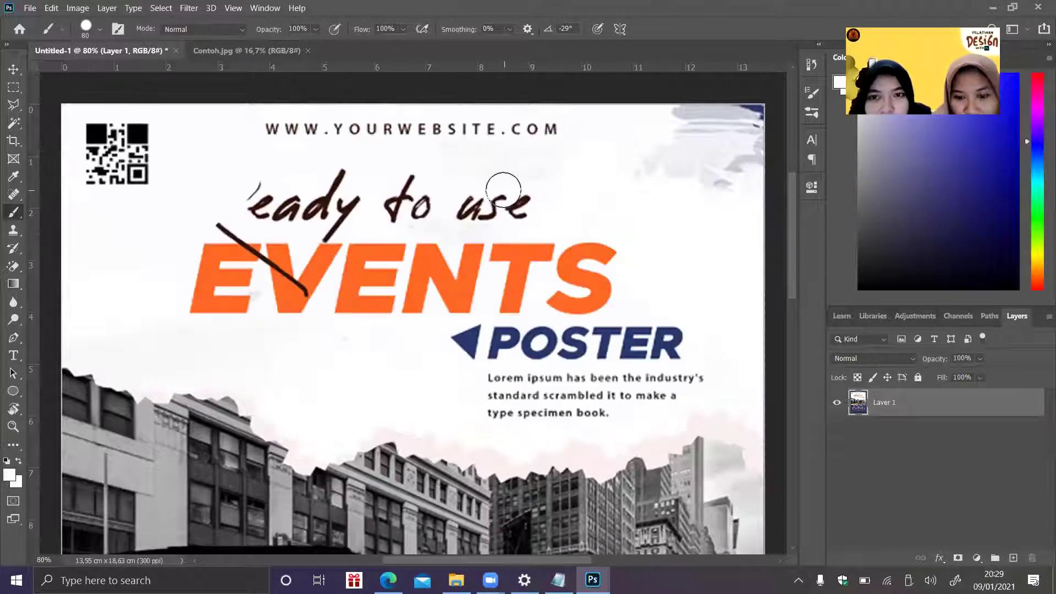
key(ctrl+z)
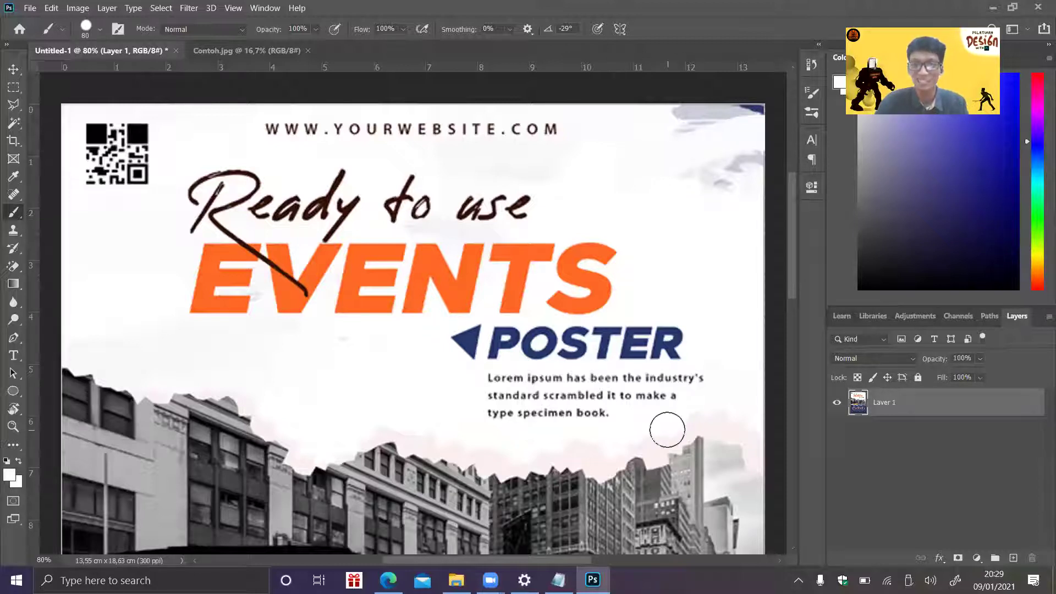
key(ctrl+z)
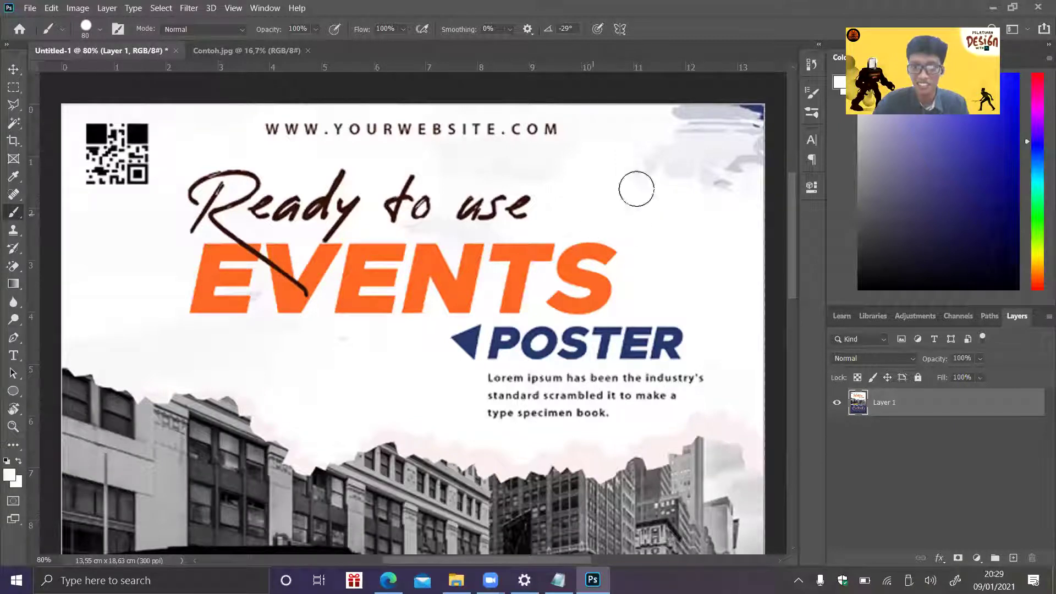
key(ctrl+z)
key(ctrl+shift+z)
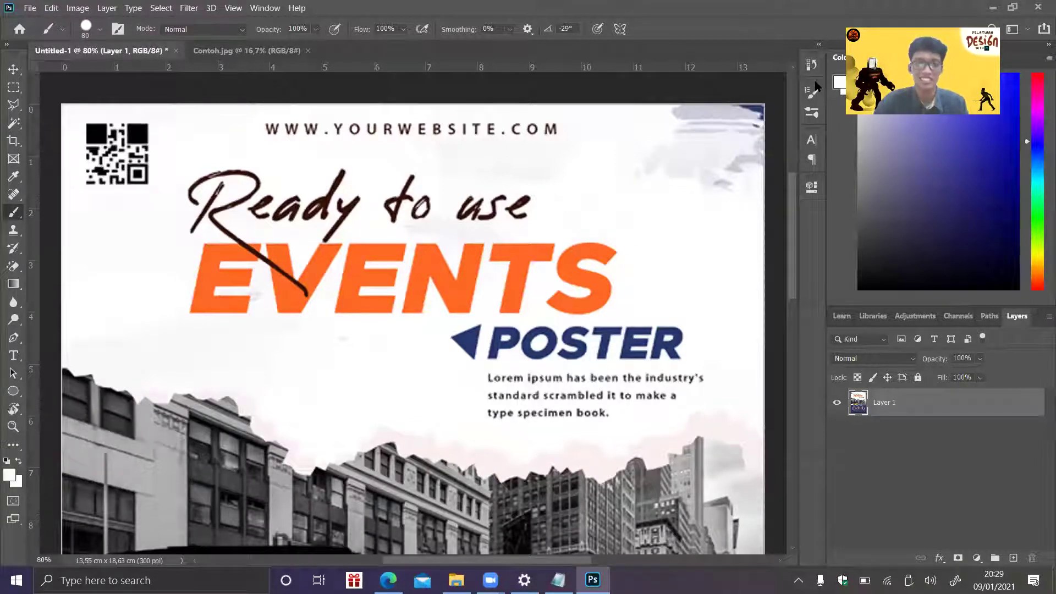
- Repaint white over 'Ready', undo it, then deselect and reselect Layer 1
mouse_move(188, 237)
mouse_down()
mouse_move(208, 190)
mouse_move(198, 178)
mouse_move(277, 179)
mouse_move(329, 203)
mouse_move(186, 220)
mouse_move(328, 212)
mouse_move(335, 225)
mouse_move(350, 217)
mouse_move(334, 171)
mouse_up()
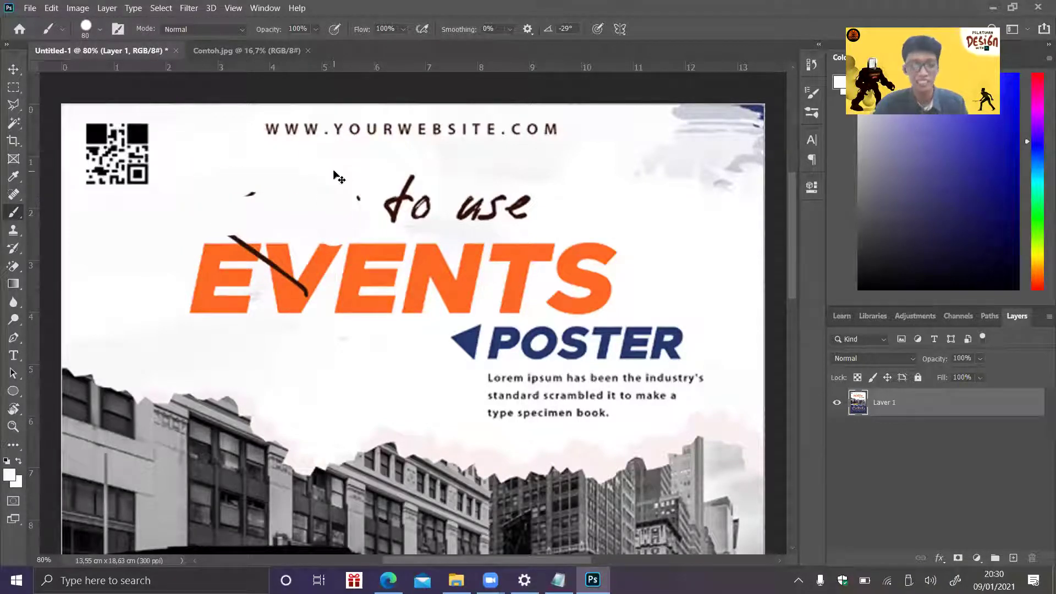
key(ctrl+z)
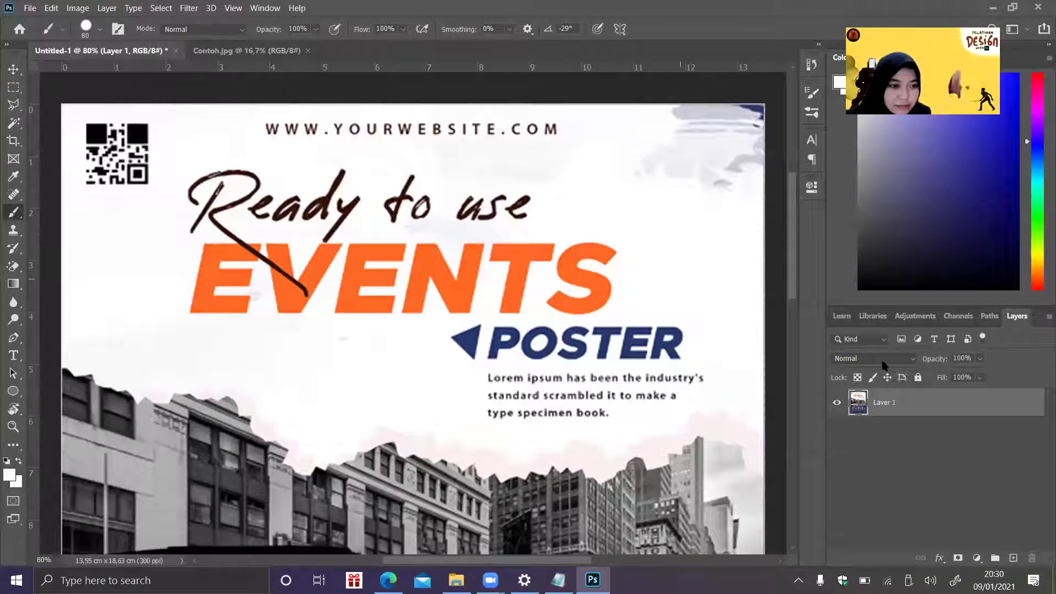
click(919, 448)
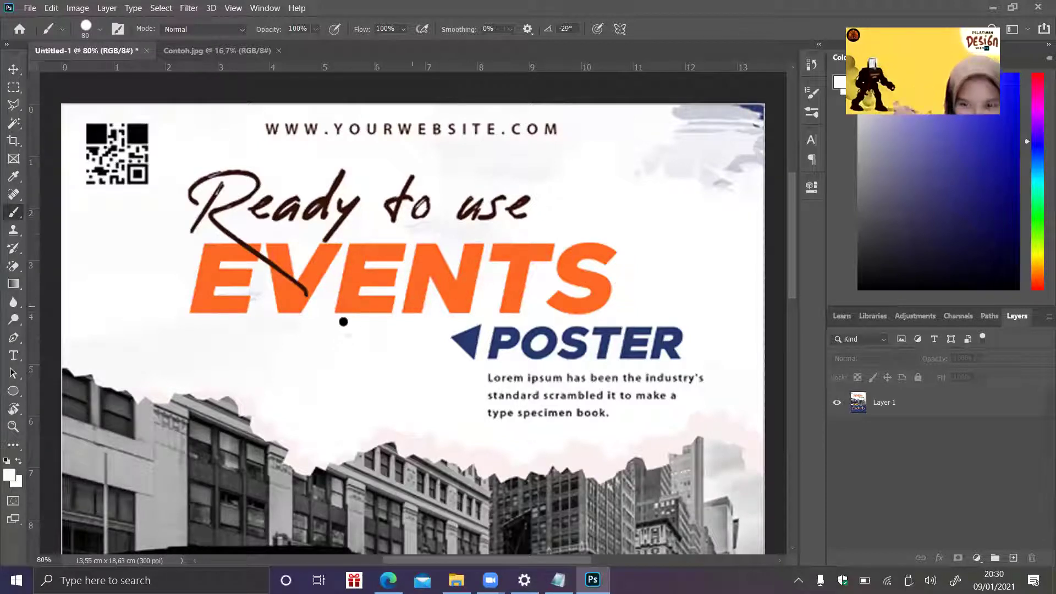
click(964, 411)
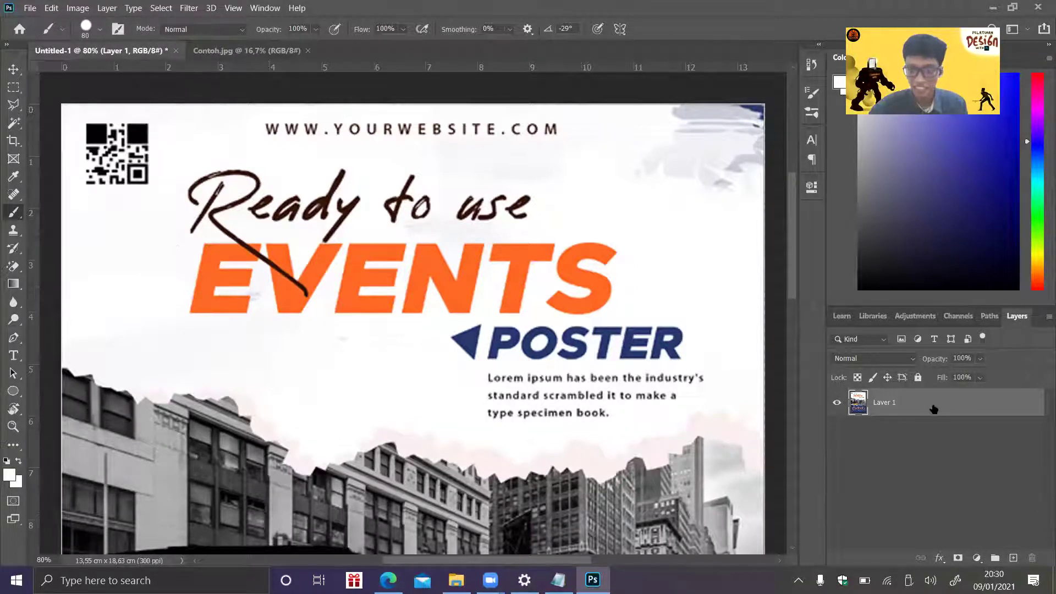
- Paint white over the Ready headline, POSTER, body text and the grey right-edge line
mouse_move(185, 230)
mouse_down()
mouse_move(229, 177)
mouse_move(208, 171)
mouse_move(190, 197)
mouse_move(288, 181)
mouse_move(220, 213)
mouse_move(356, 212)
mouse_move(292, 185)
mouse_move(358, 186)
mouse_move(158, 291)
mouse_move(233, 239)
mouse_move(235, 268)
mouse_move(212, 290)
mouse_move(199, 279)
mouse_move(299, 260)
mouse_move(342, 333)
mouse_move(325, 316)
mouse_move(332, 272)
mouse_move(409, 335)
mouse_move(388, 286)
mouse_move(350, 280)
mouse_move(352, 317)
mouse_move(372, 326)
mouse_move(348, 256)
mouse_move(483, 360)
mouse_move(368, 273)
mouse_move(356, 240)
mouse_move(495, 348)
mouse_move(359, 214)
mouse_move(432, 233)
mouse_move(378, 223)
mouse_move(442, 195)
mouse_move(402, 194)
mouse_move(520, 238)
mouse_move(517, 199)
mouse_move(435, 219)
mouse_move(617, 261)
mouse_move(452, 262)
mouse_move(650, 296)
mouse_move(479, 285)
mouse_move(413, 267)
mouse_up()
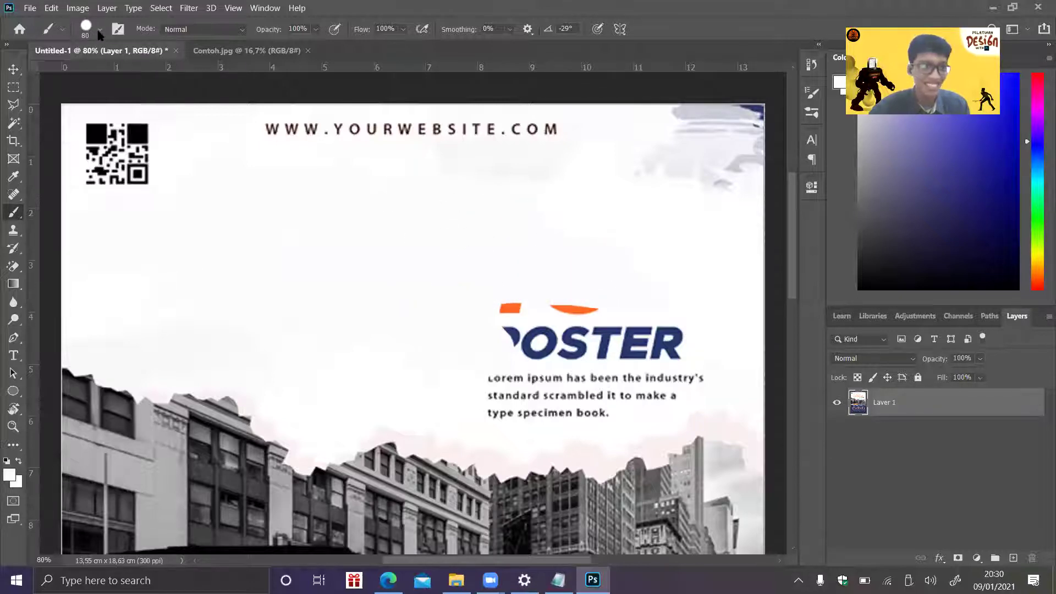
click(100, 32)
mouse_move(492, 318)
mouse_down()
mouse_move(493, 398)
mouse_move(619, 391)
mouse_move(702, 368)
mouse_move(515, 313)
mouse_move(615, 320)
mouse_move(561, 136)
mouse_move(509, 150)
mouse_move(498, 177)
mouse_move(401, 153)
mouse_move(385, 137)
mouse_move(77, 129)
mouse_move(130, 186)
mouse_move(110, 163)
mouse_up()
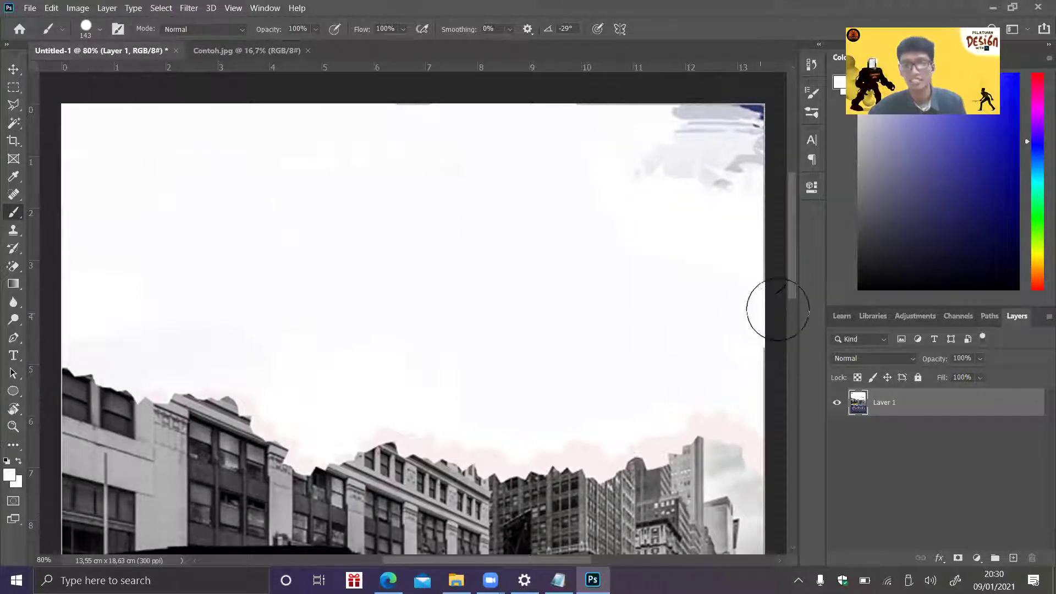
drag(769, 202, 780, 403)
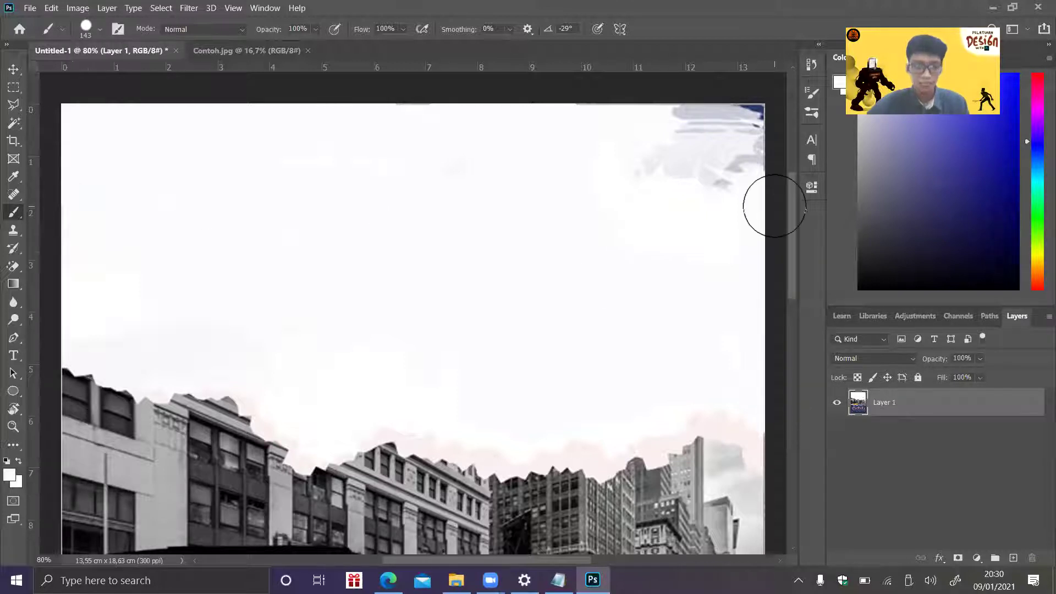
scroll(795, 216, down, 1)
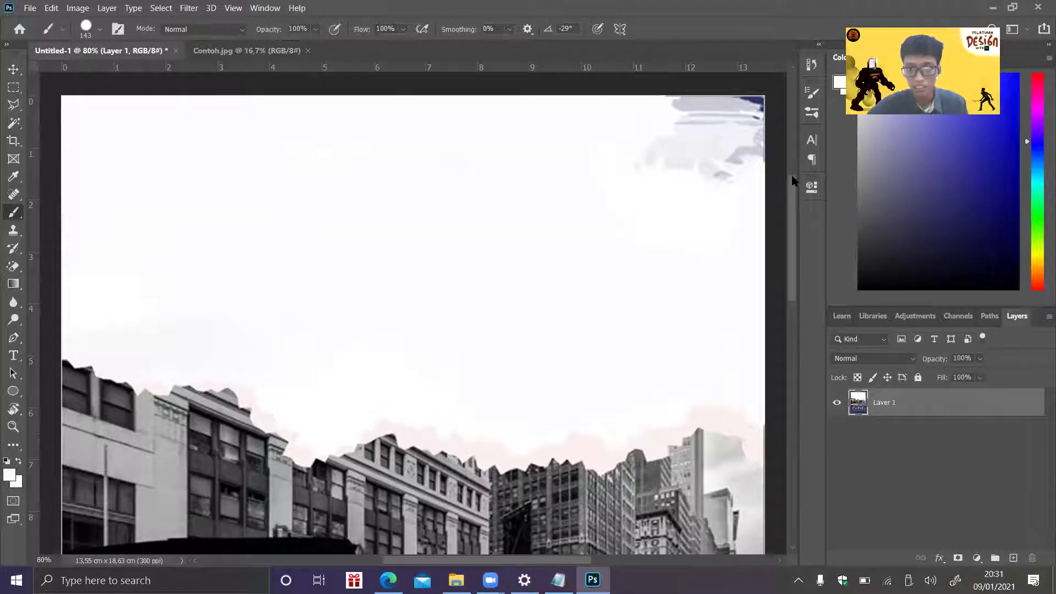
drag(794, 212, 794, 248)
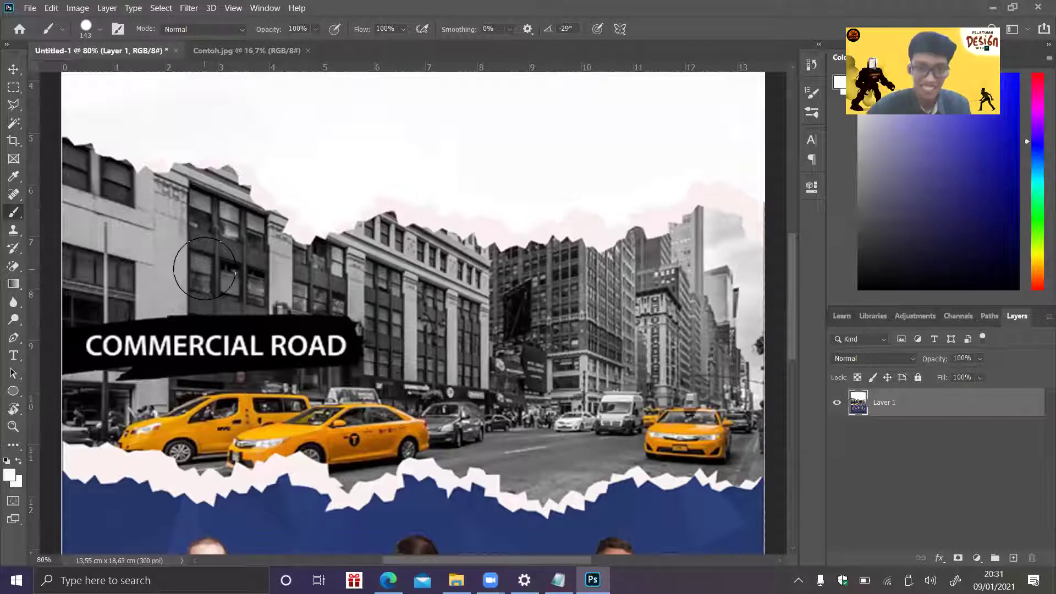
click(10, 128)
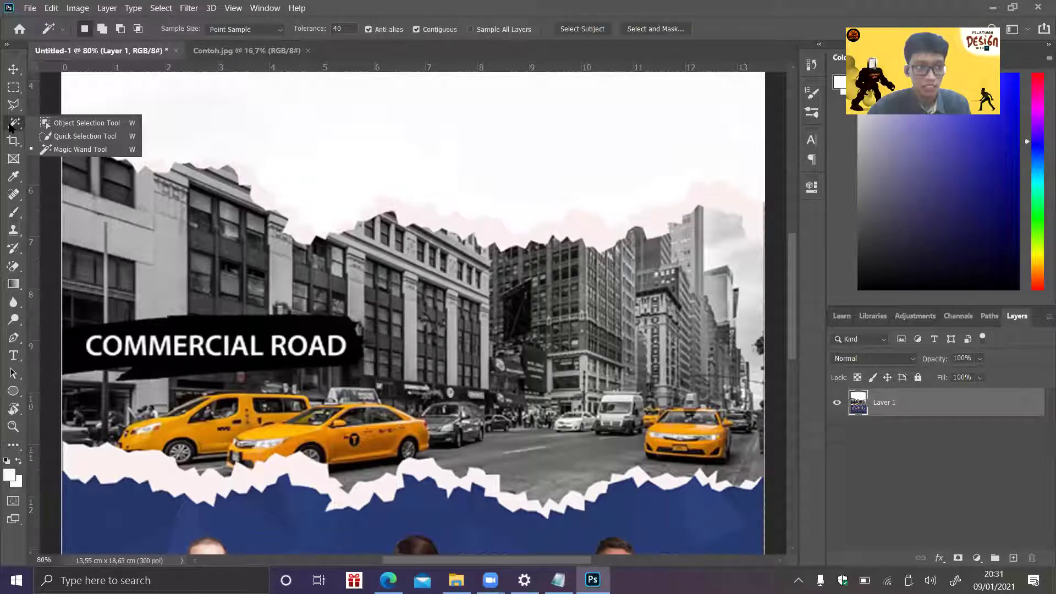
click(80, 149)
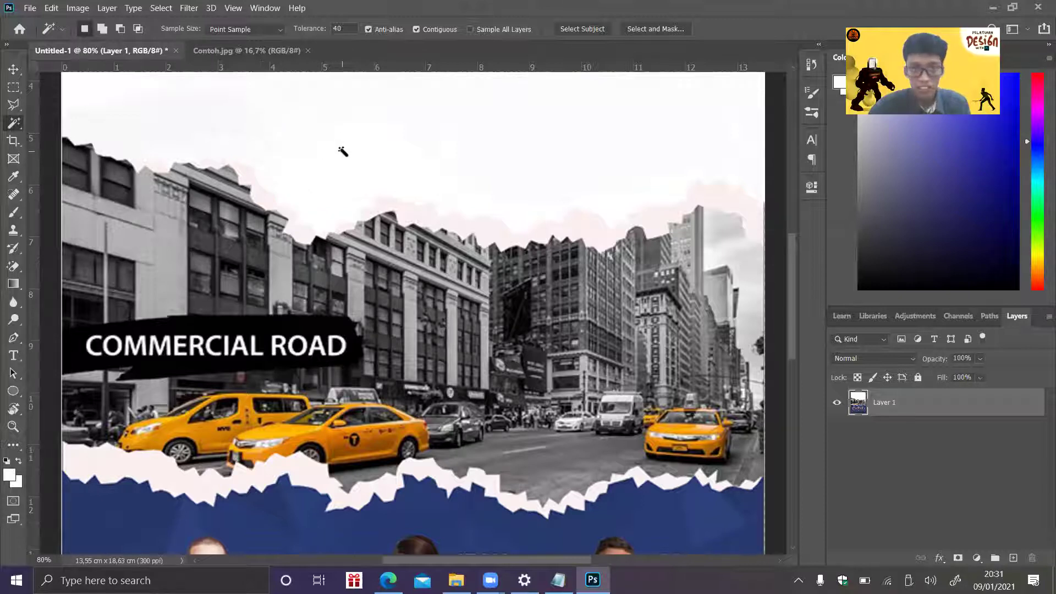
drag(794, 273, 772, 212)
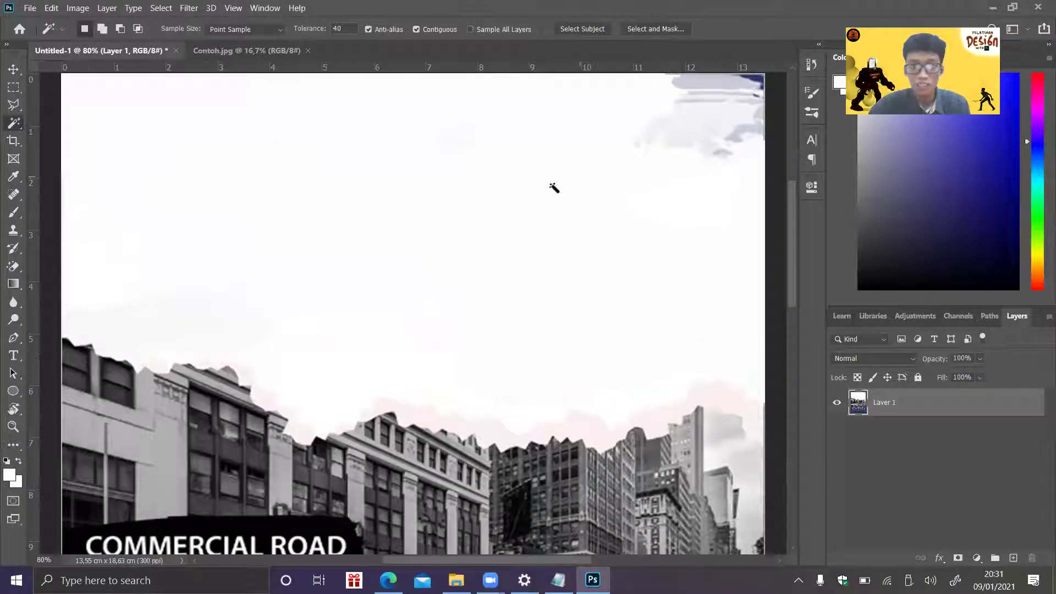
click(487, 178)
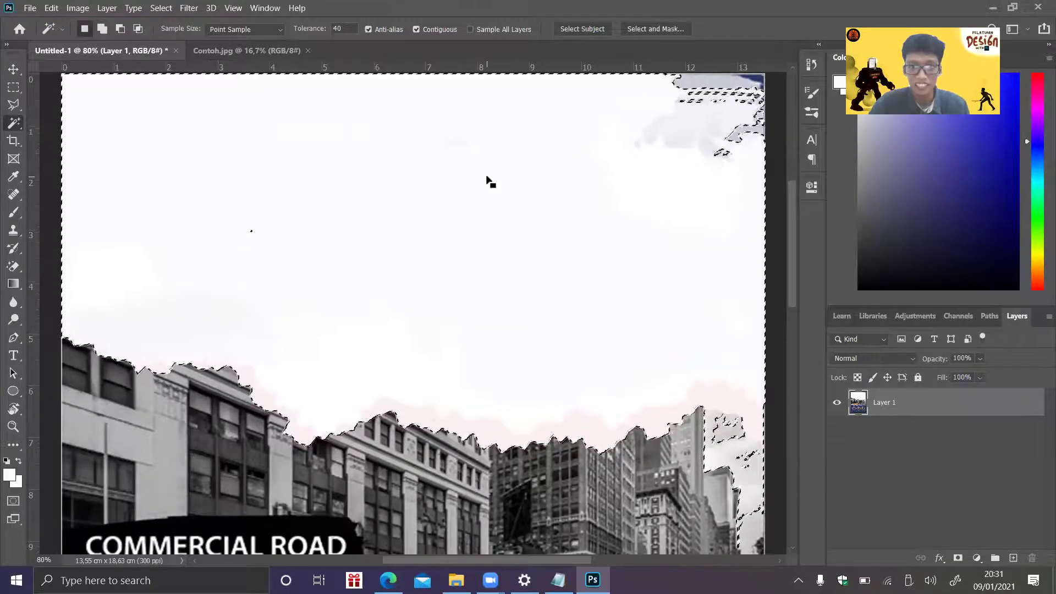
key(Delete)
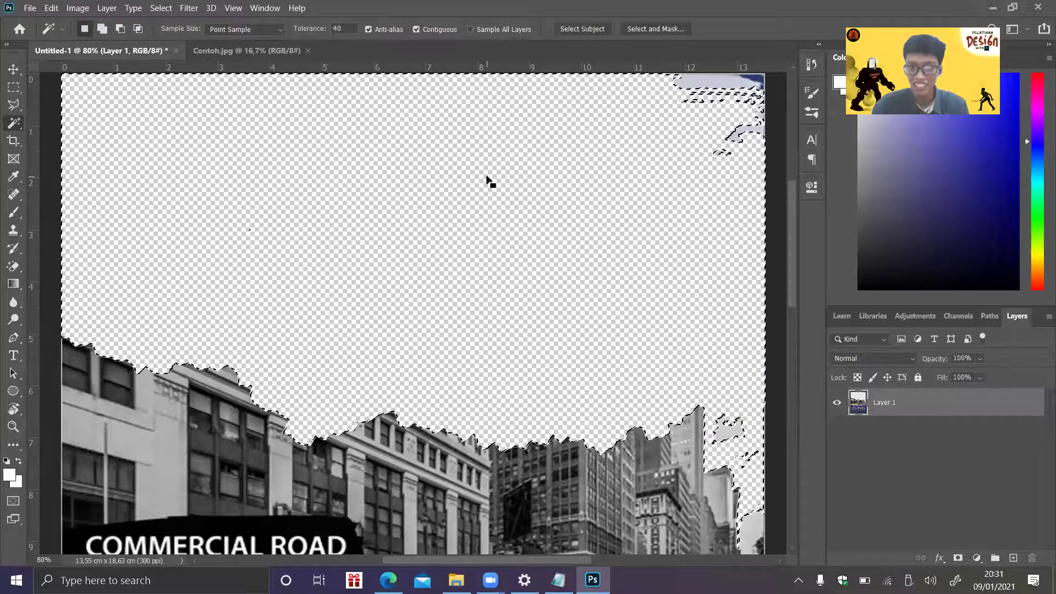
key(ctrl+z)
key(ctrl+d)
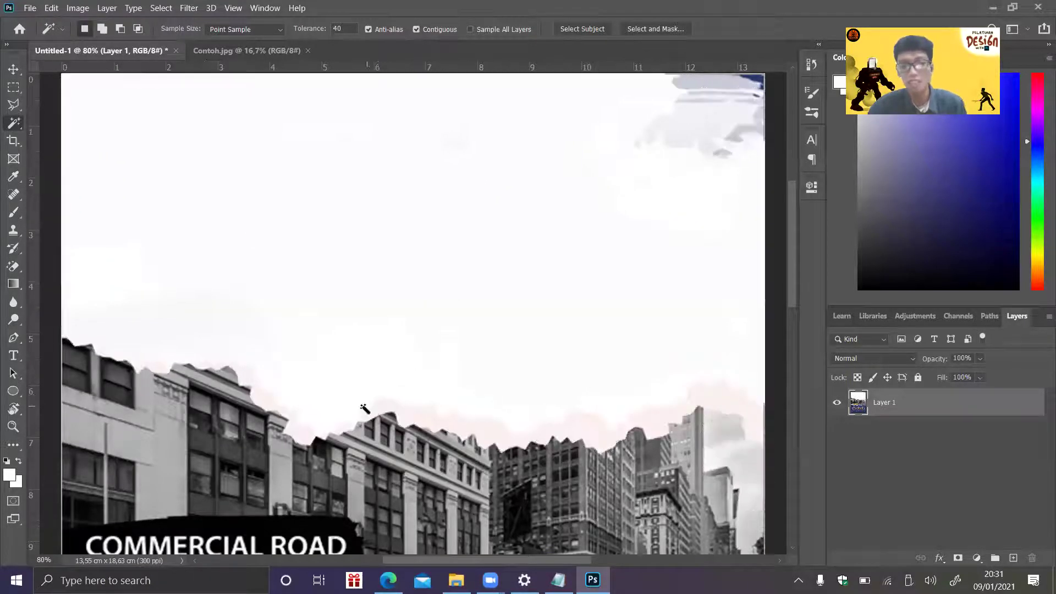
drag(790, 296, 791, 338)
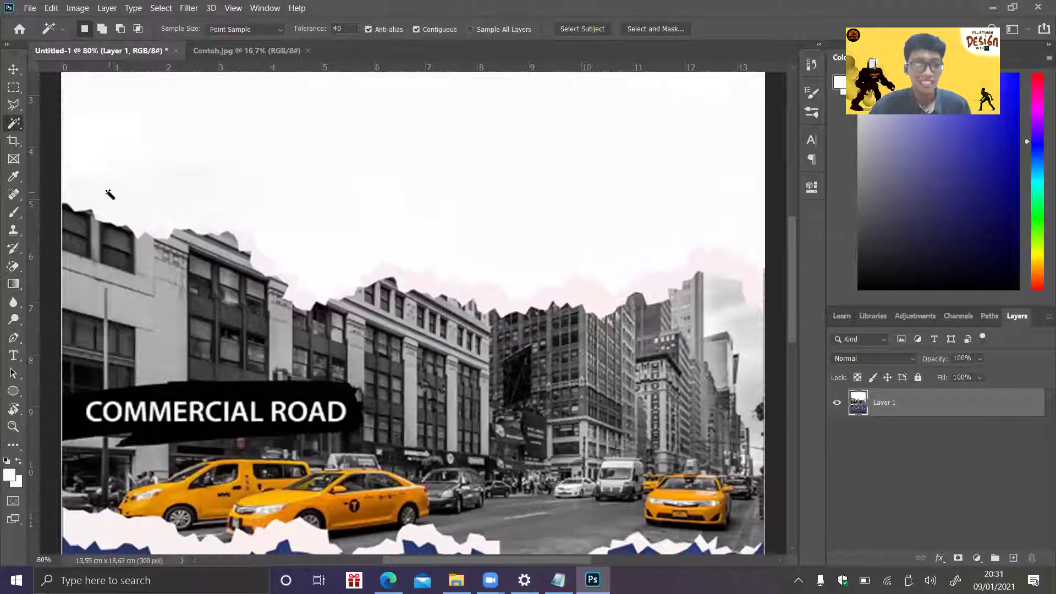
click(259, 259)
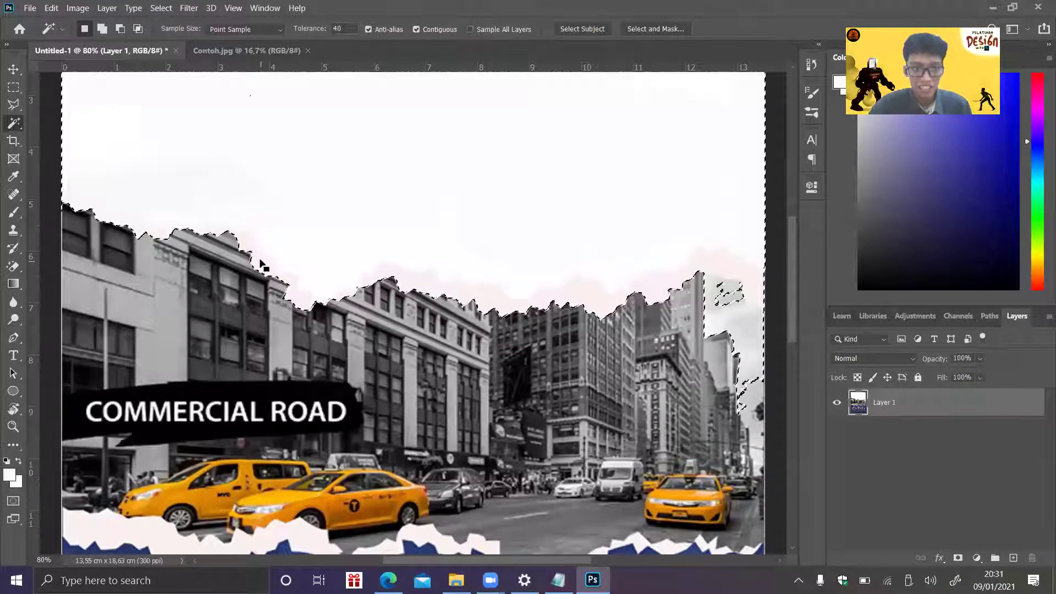
key(shift)
shift+click(680, 305)
click(462, 250)
key(ctrl+d)
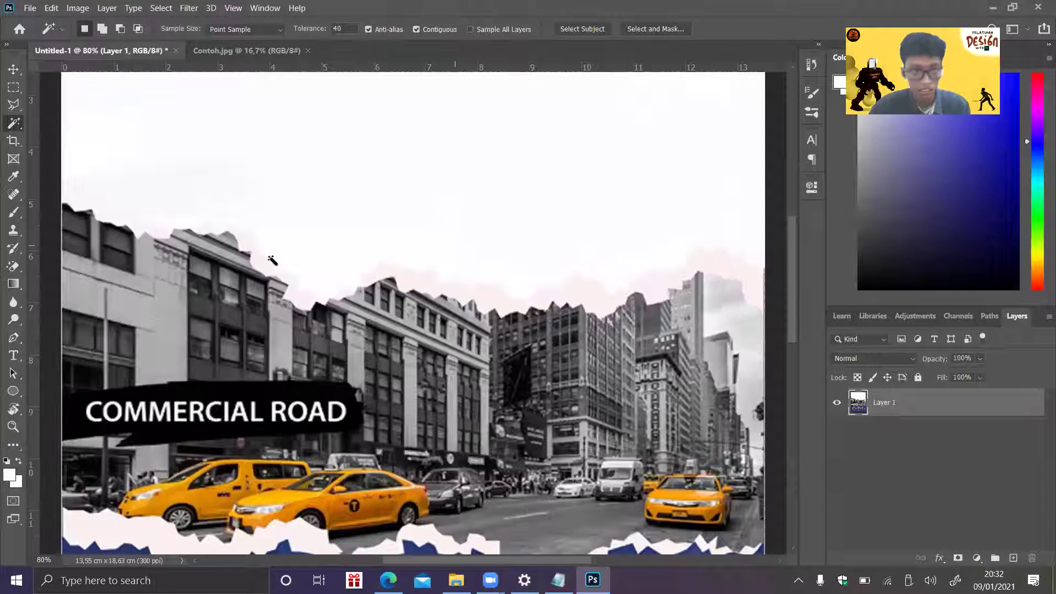
click(347, 28)
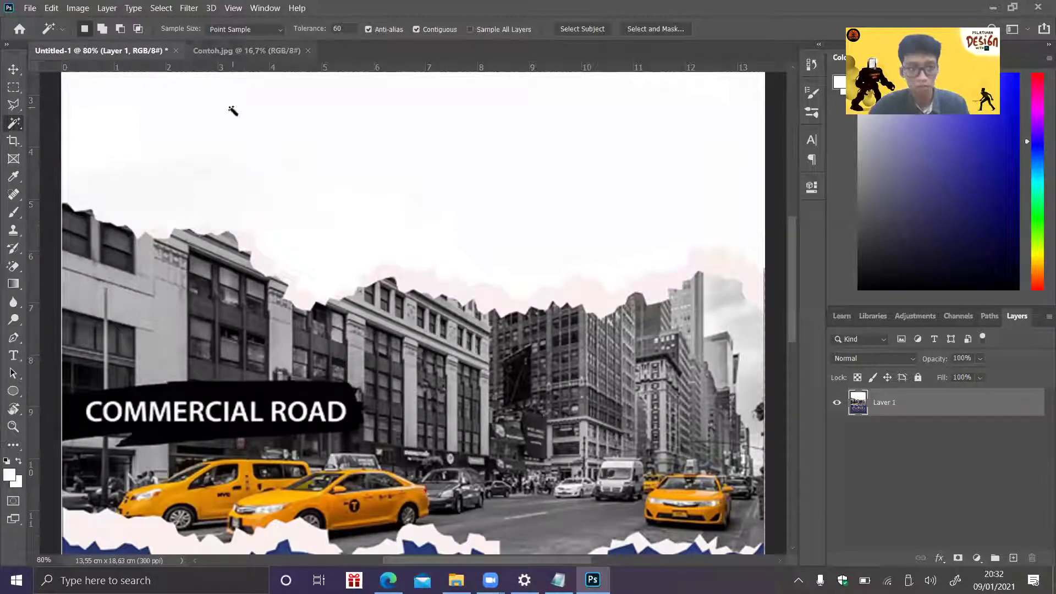
click(209, 226)
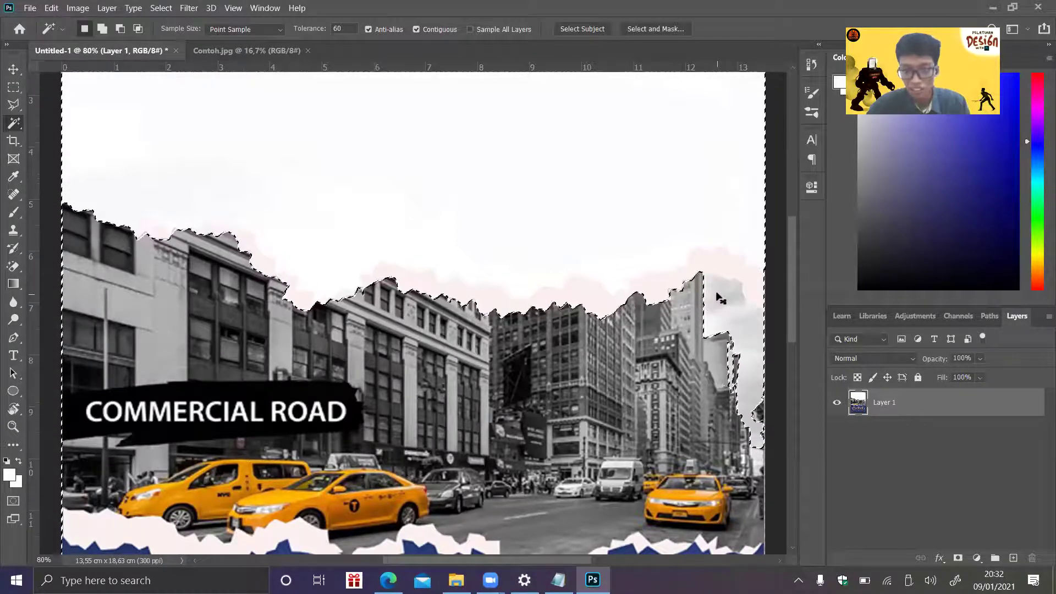
key(shift)
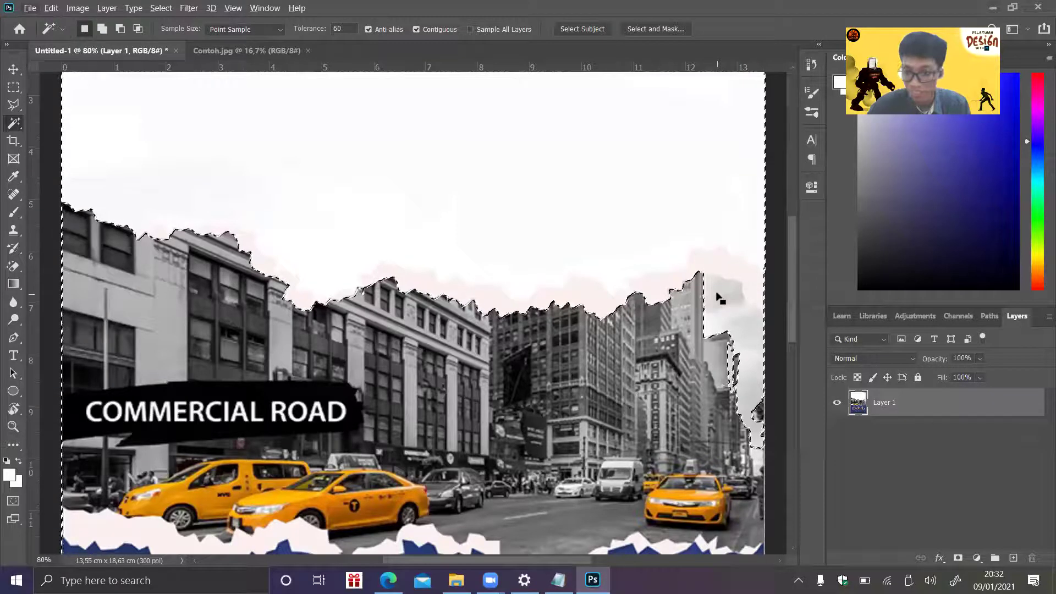
key(shift)
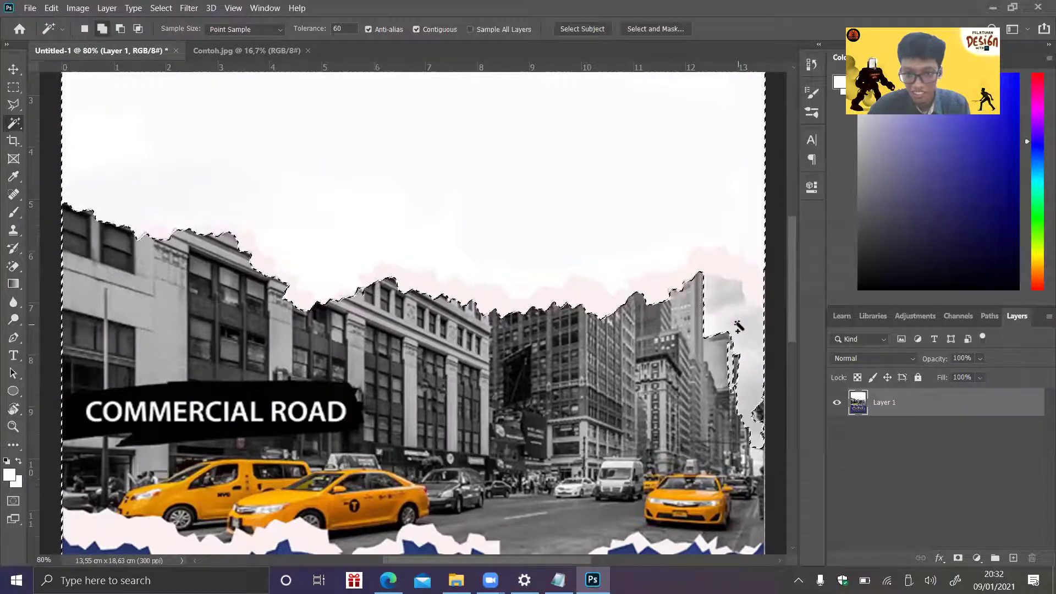
shift+click(738, 325)
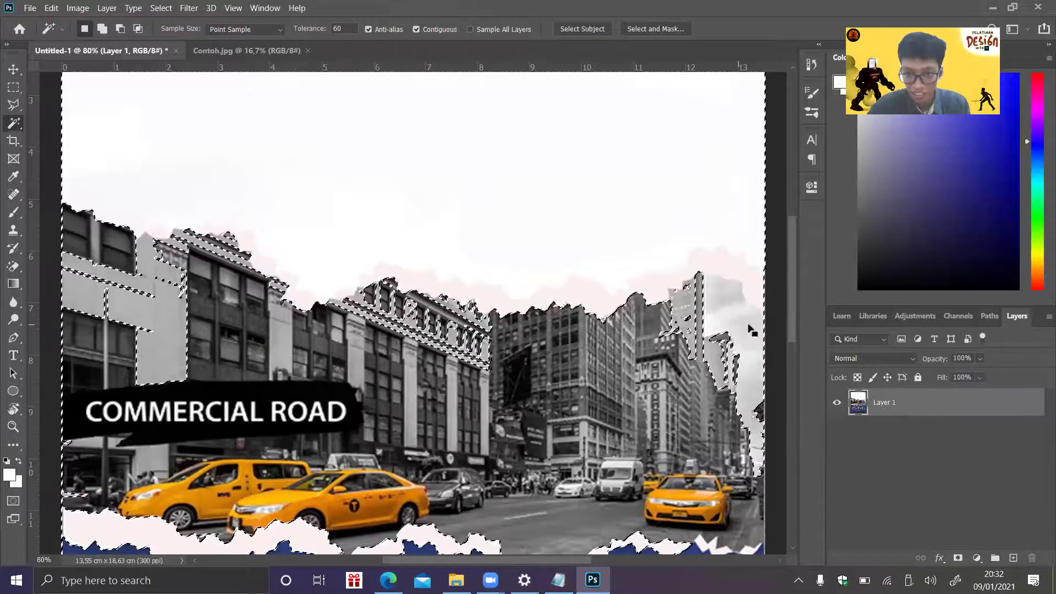
key(ctrl+d)
click(303, 27)
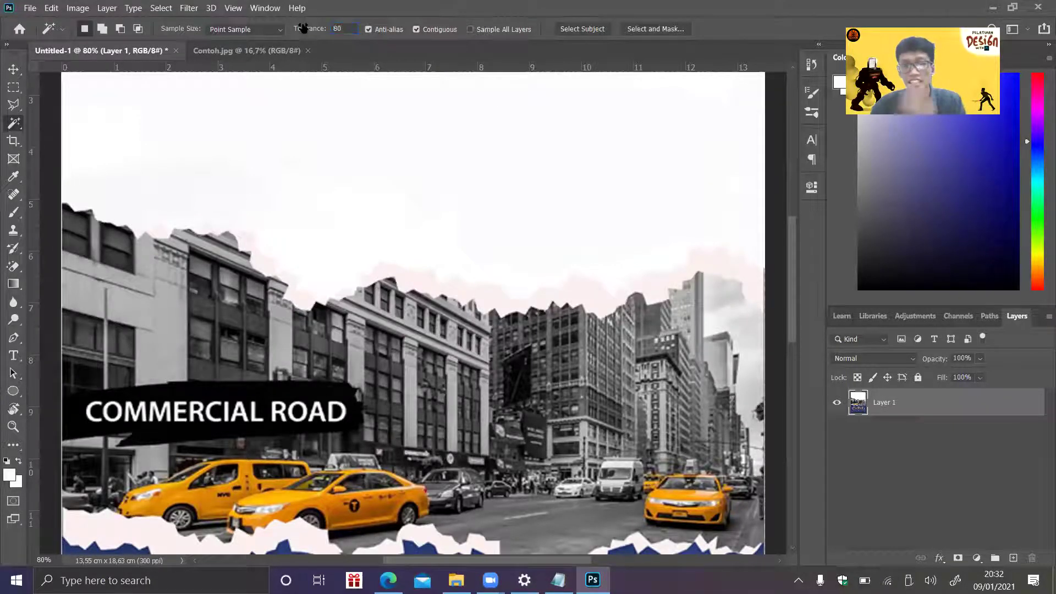
click(361, 127)
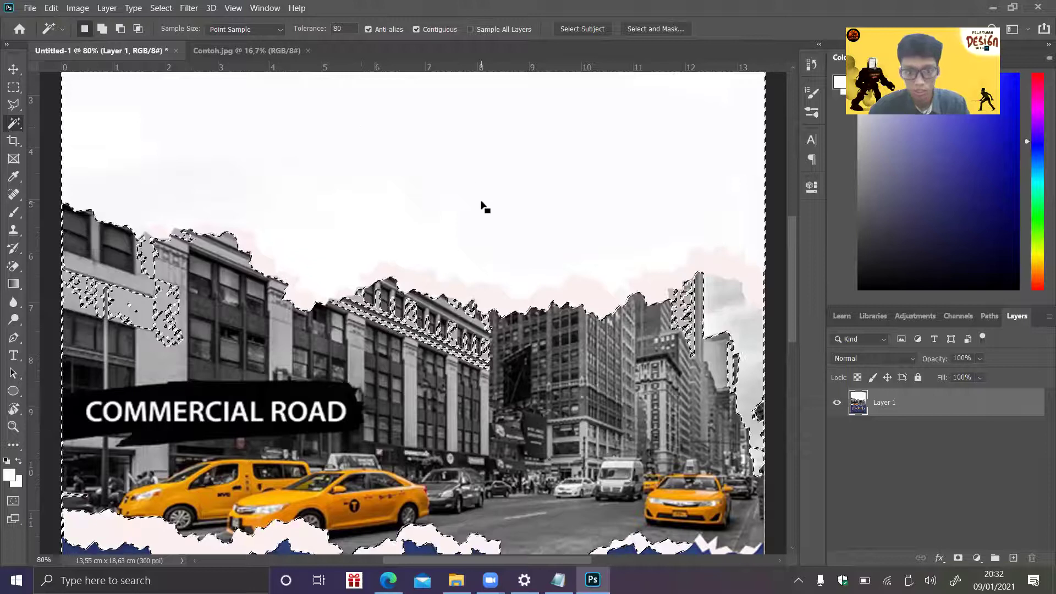
key(ctrl+d)
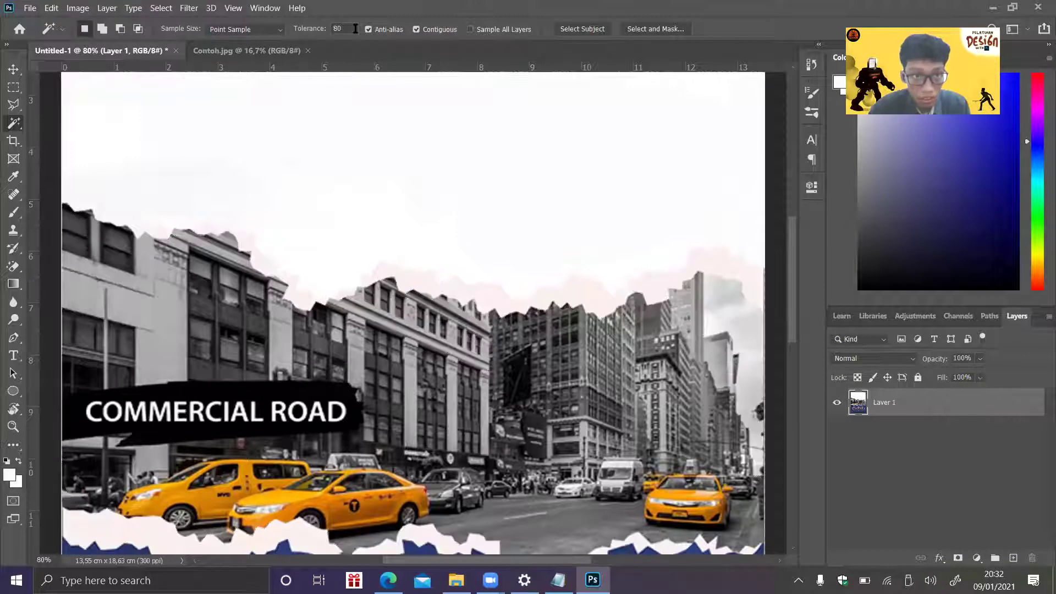
click(296, 32)
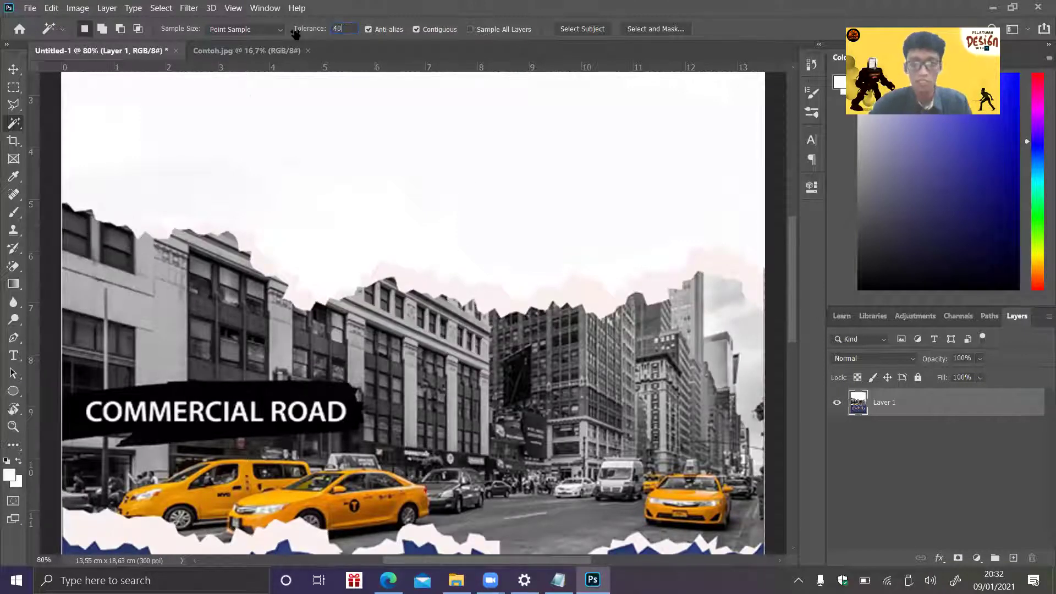
- Redo the Magic Wand sky selection, dropping tolerance from 40 to 20, and subtract the tall-building patch
key(Return)
click(310, 270)
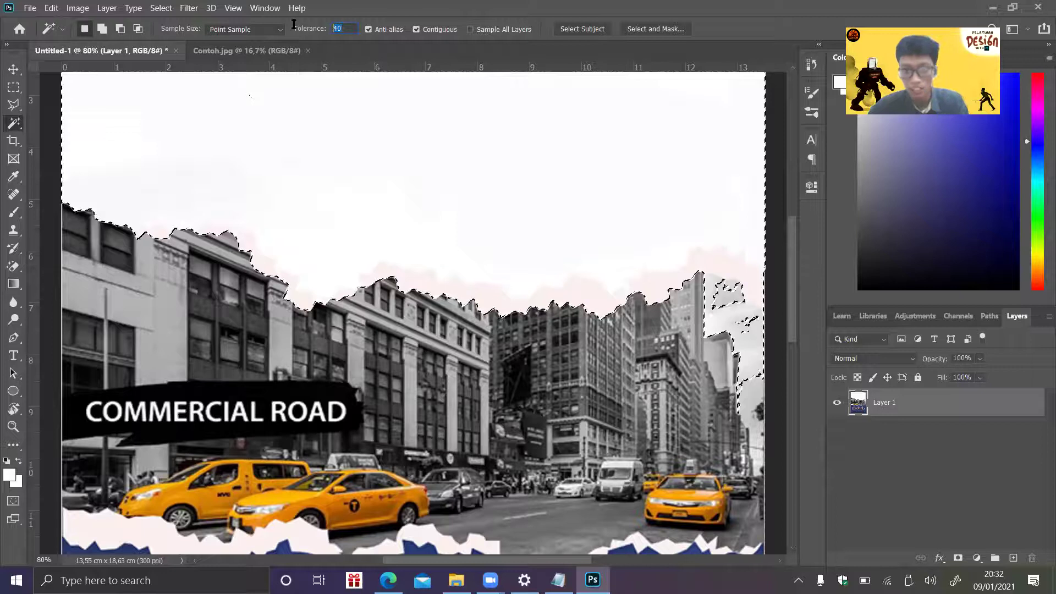
key(ctrl+d)
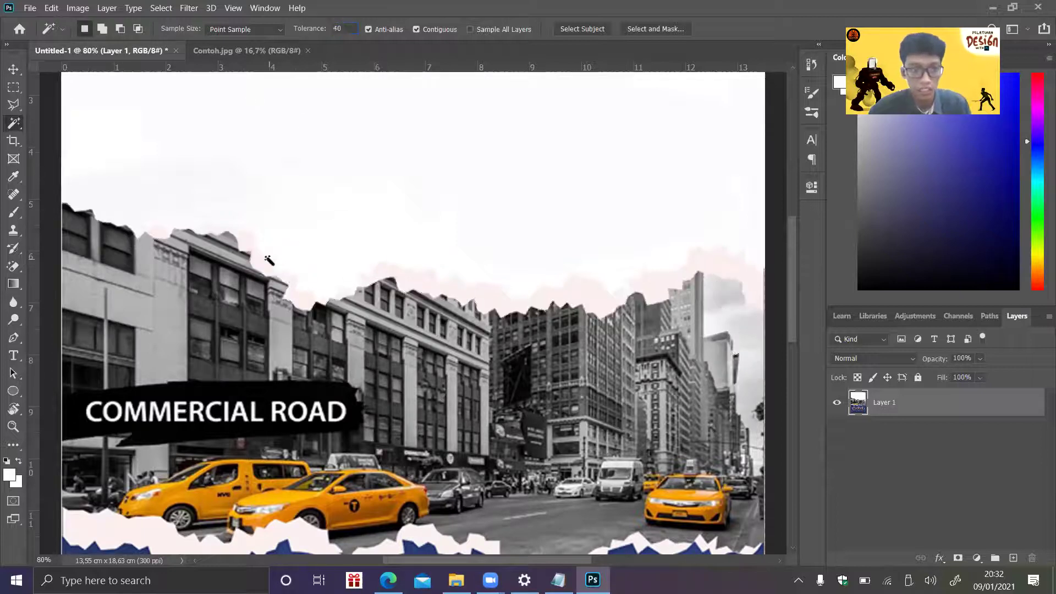
click(345, 27)
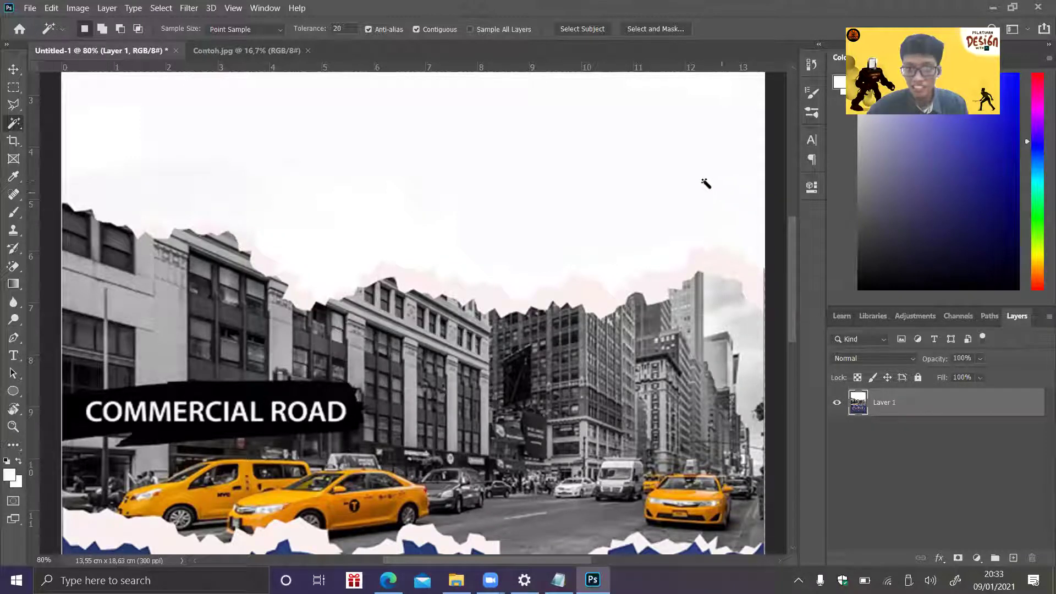
click(435, 221)
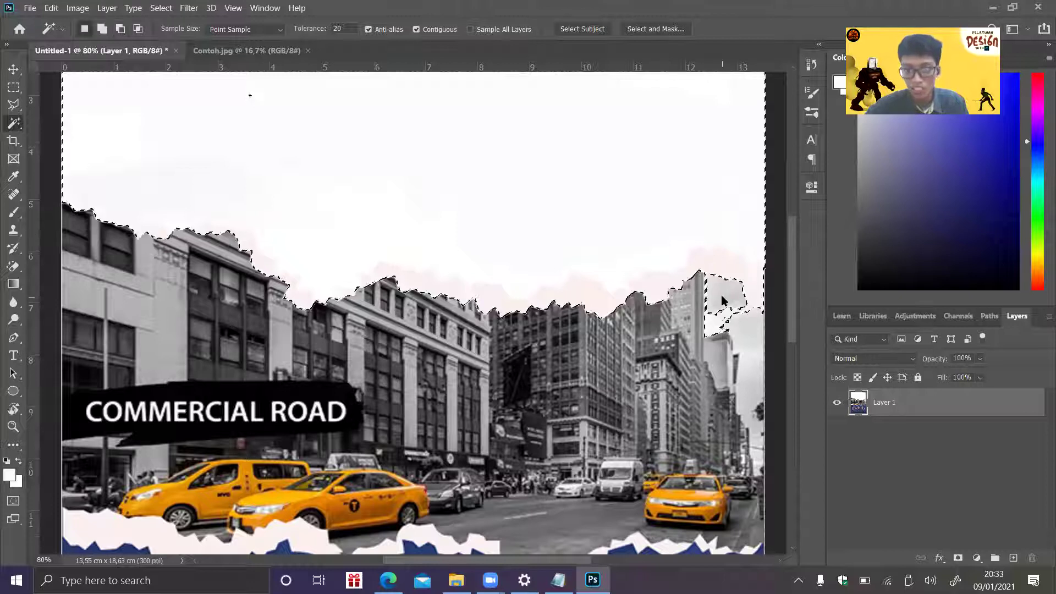
alt+click(729, 318)
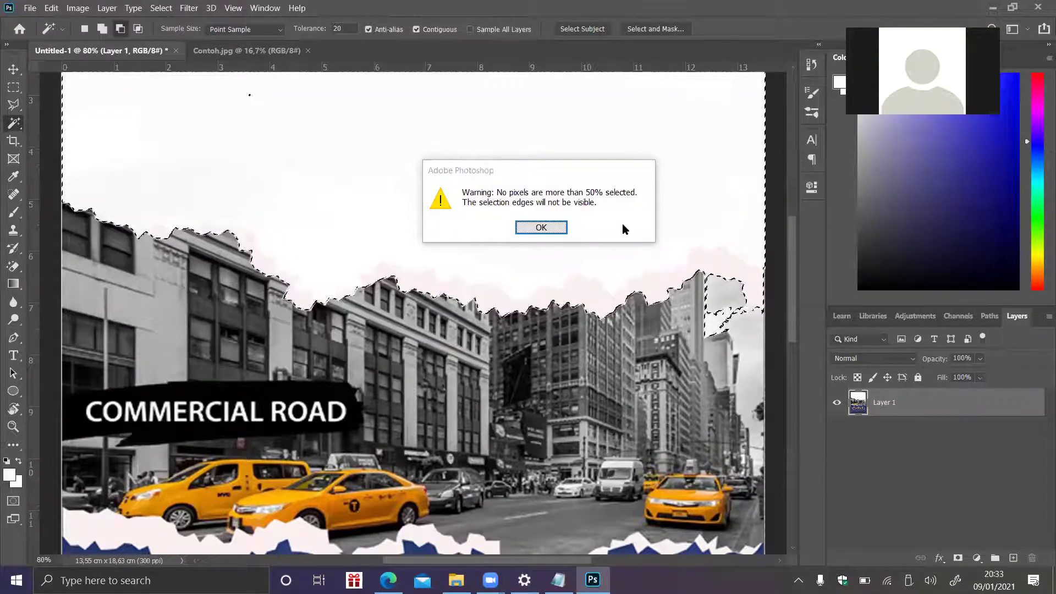
- Select the white sky and subtract the patches beside the tall building, dismissing empty-selection warnings
key(Return)
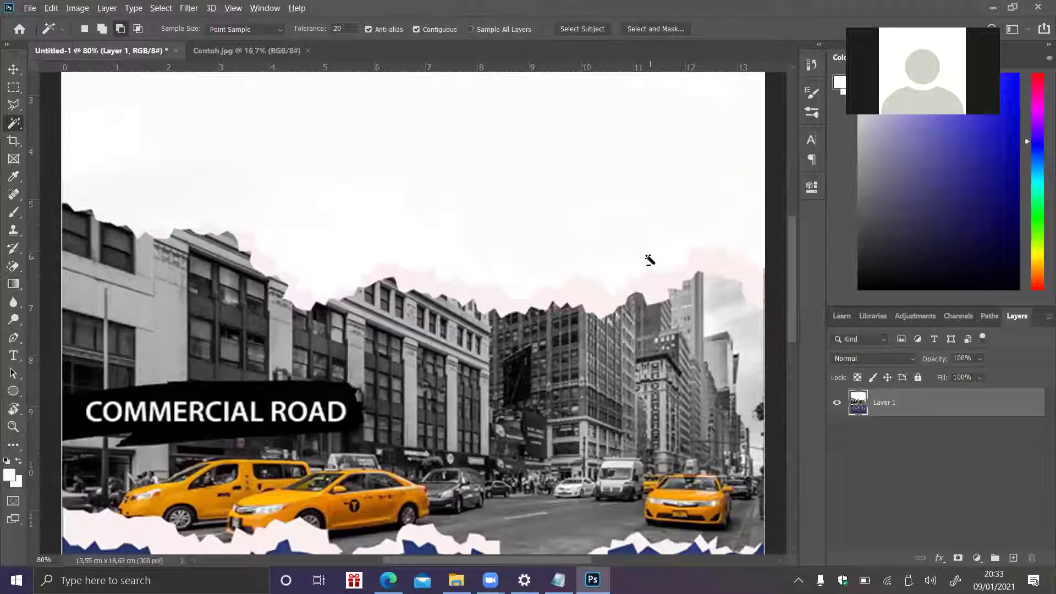
click(638, 247)
alt+click(716, 289)
alt+click(713, 325)
click(546, 227)
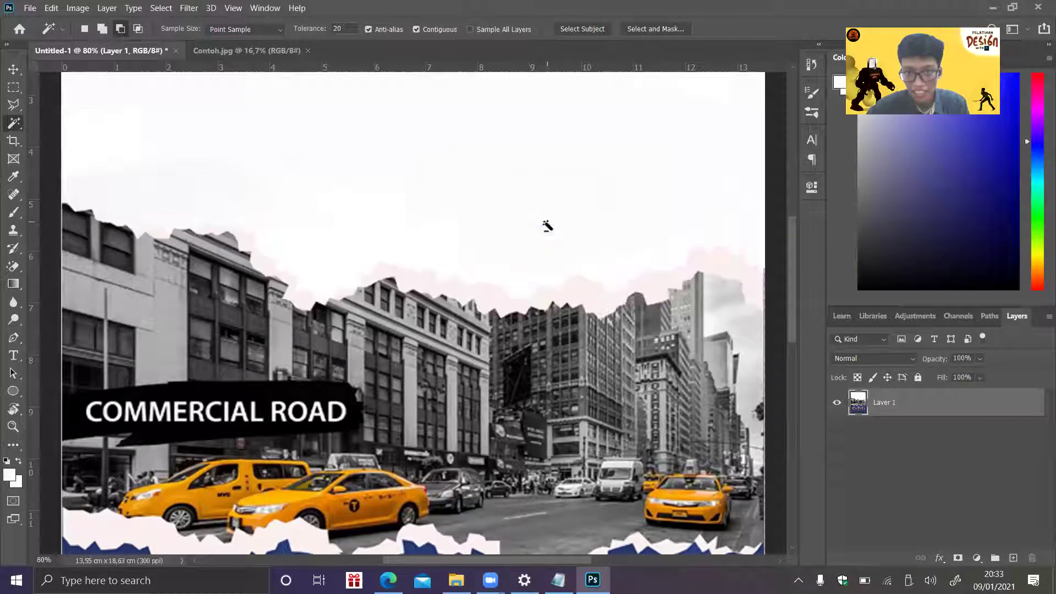
click(675, 217)
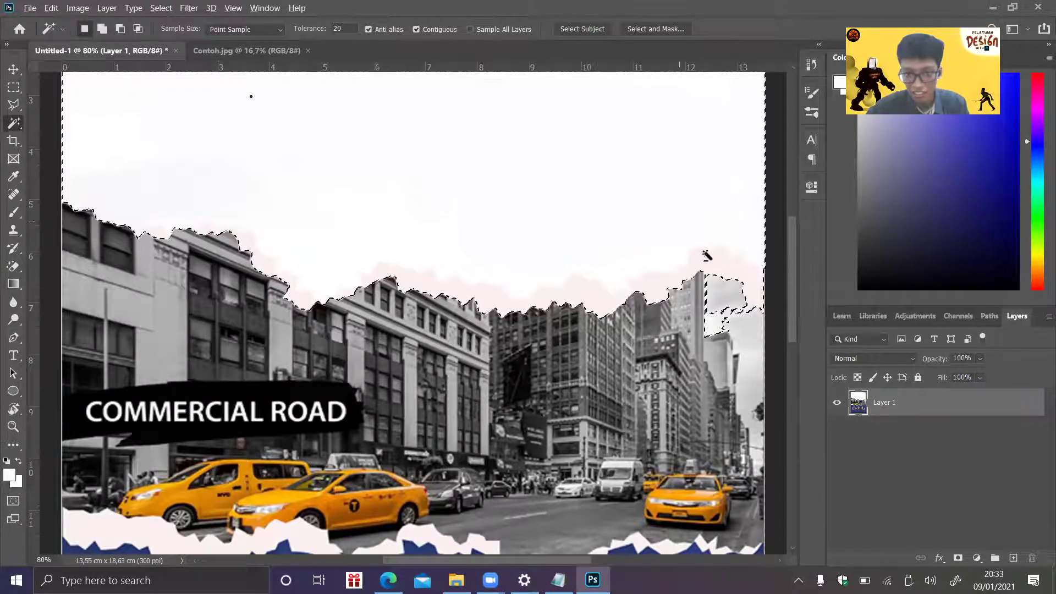
alt+click(714, 289)
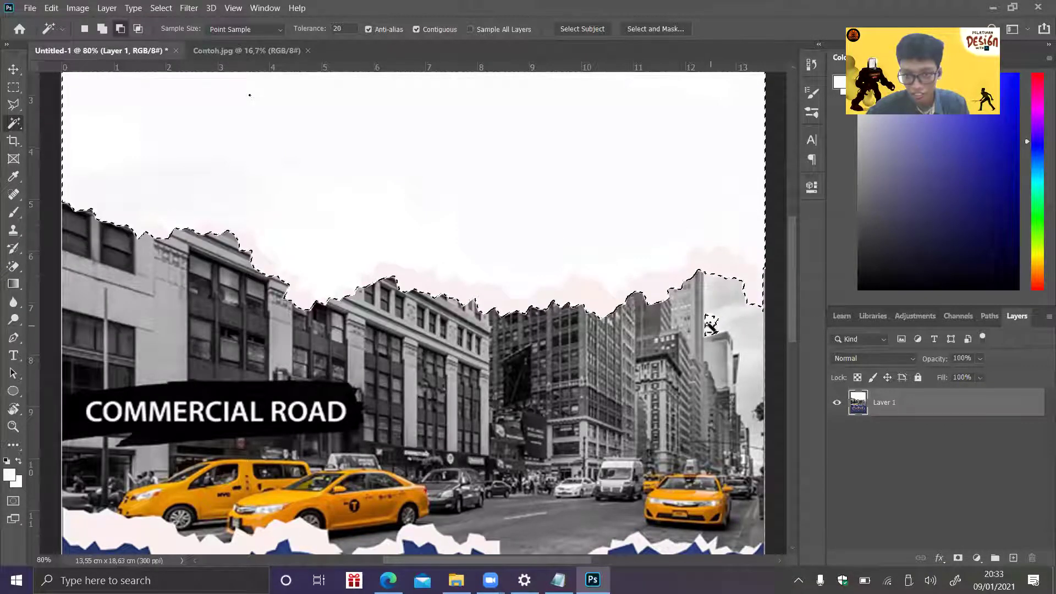
alt+click(711, 325)
click(541, 228)
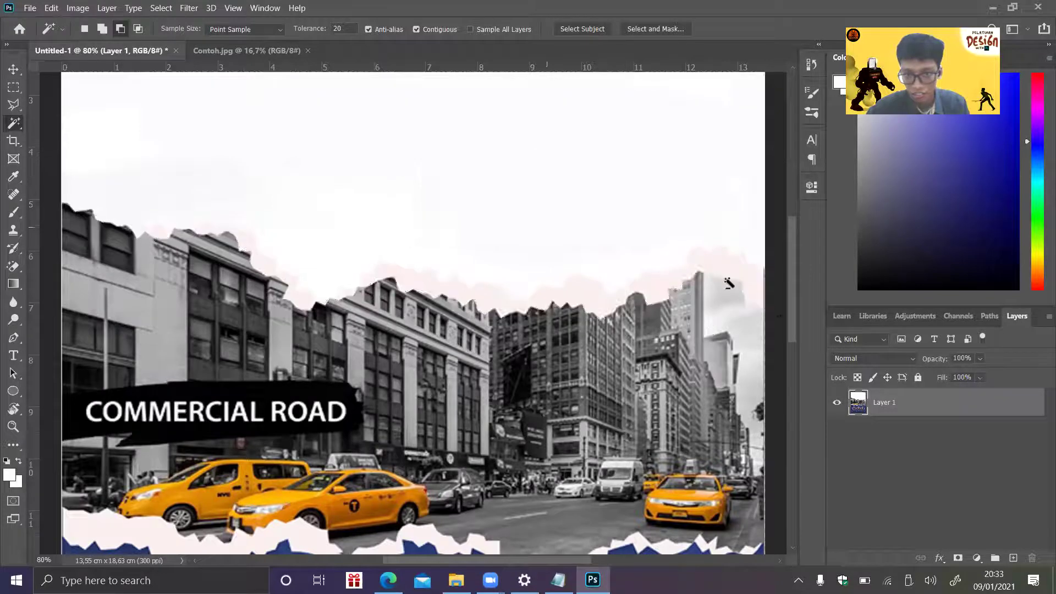
click(700, 254)
alt+click(724, 297)
alt+click(715, 322)
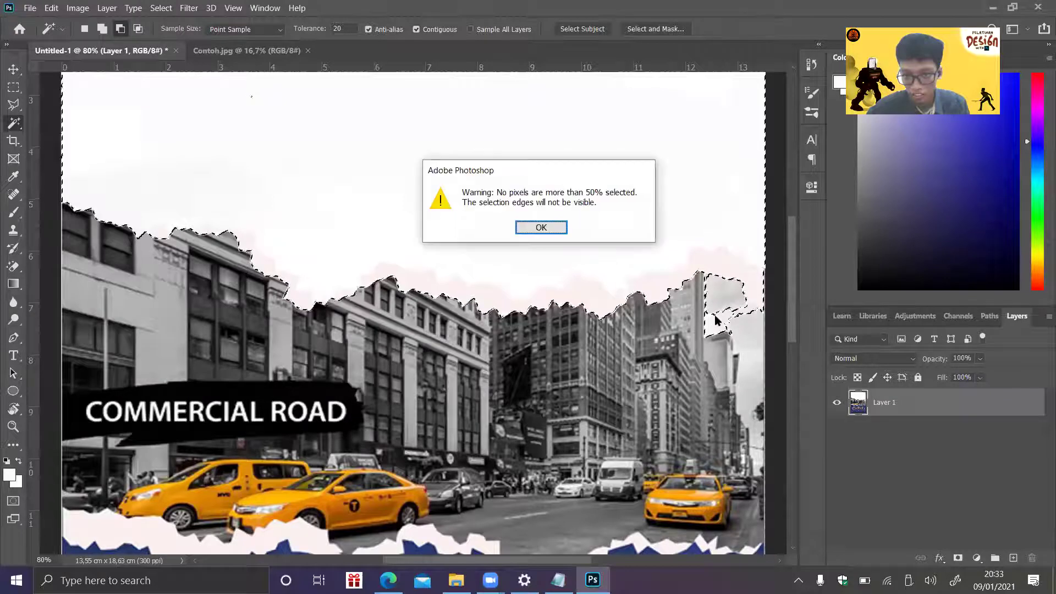
- Keep retrying the sky selection and patch subtraction, then deselect and undo to restore the sky selection
click(544, 227)
click(701, 215)
alt+click(712, 314)
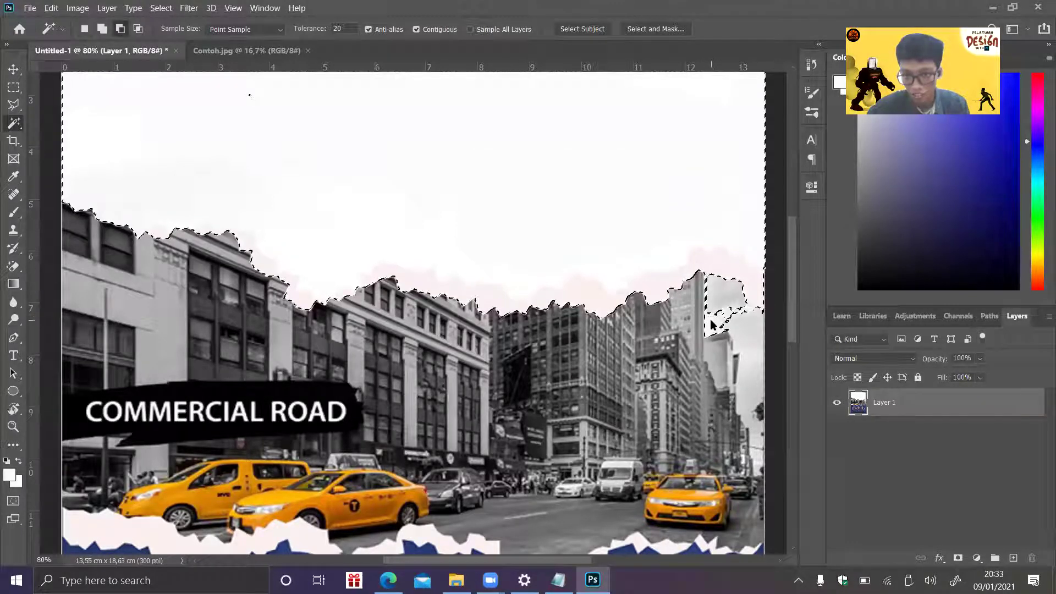
alt+click(712, 325)
click(542, 227)
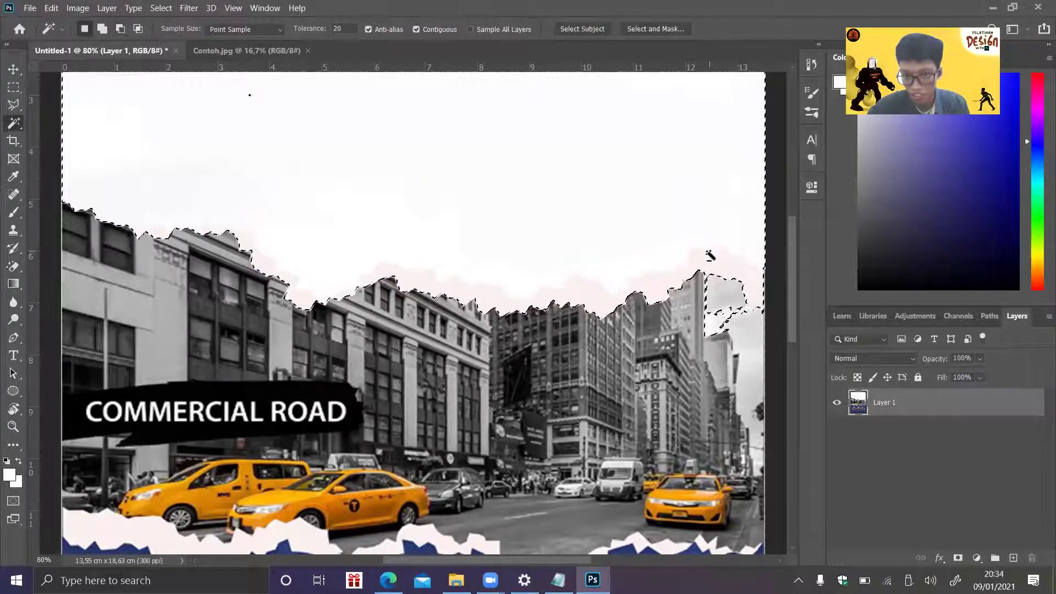
alt+click(721, 287)
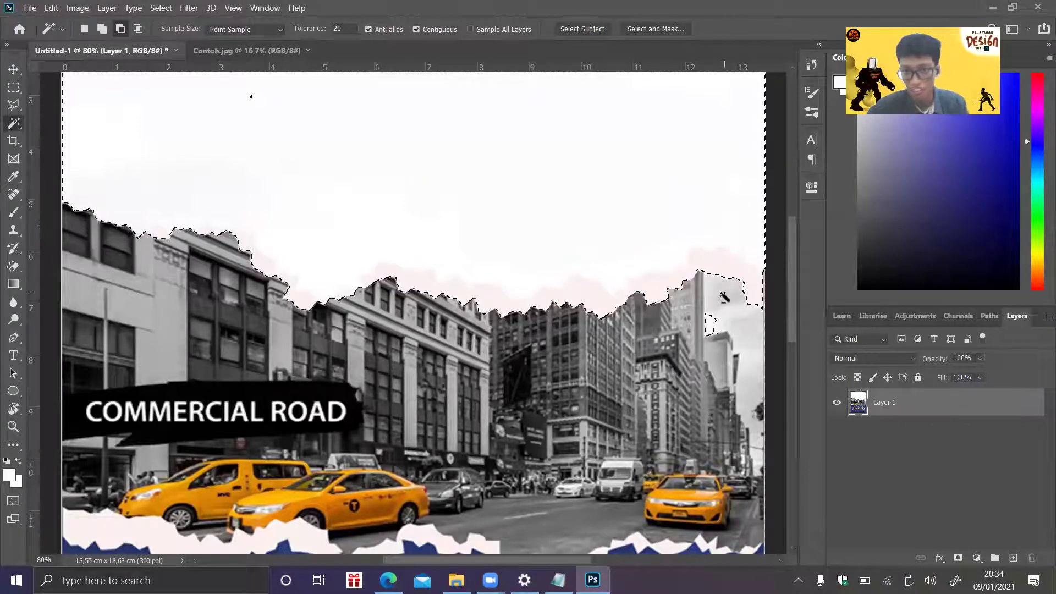
alt+click(725, 321)
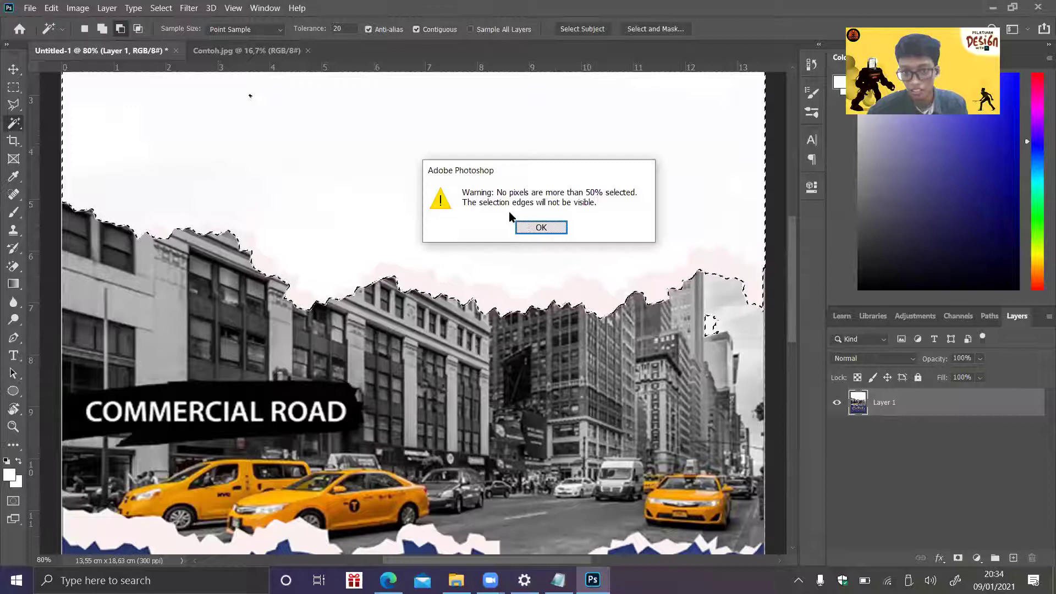
click(539, 224)
click(735, 305)
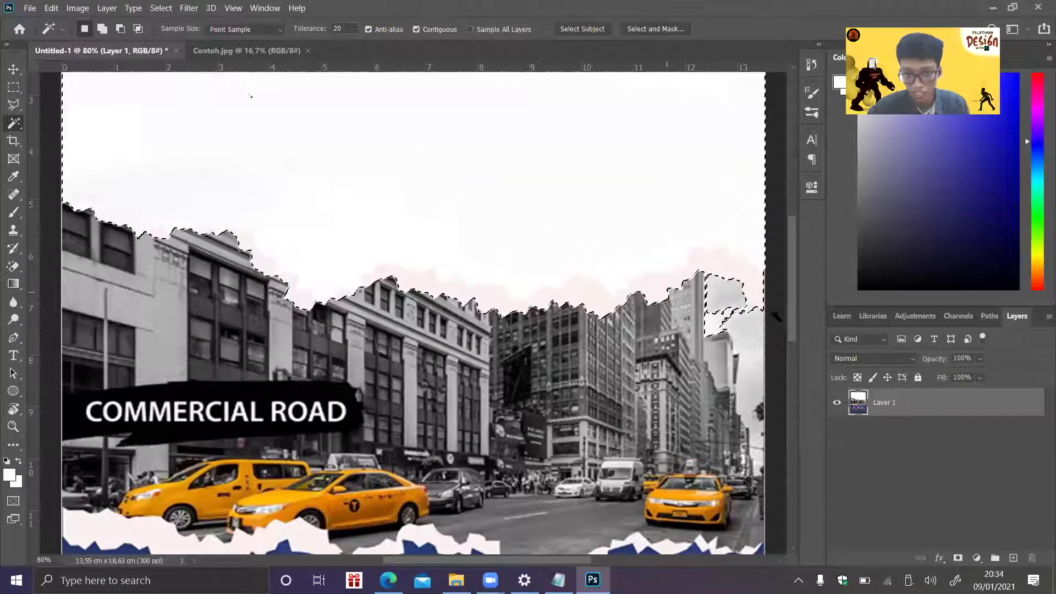
click(744, 310)
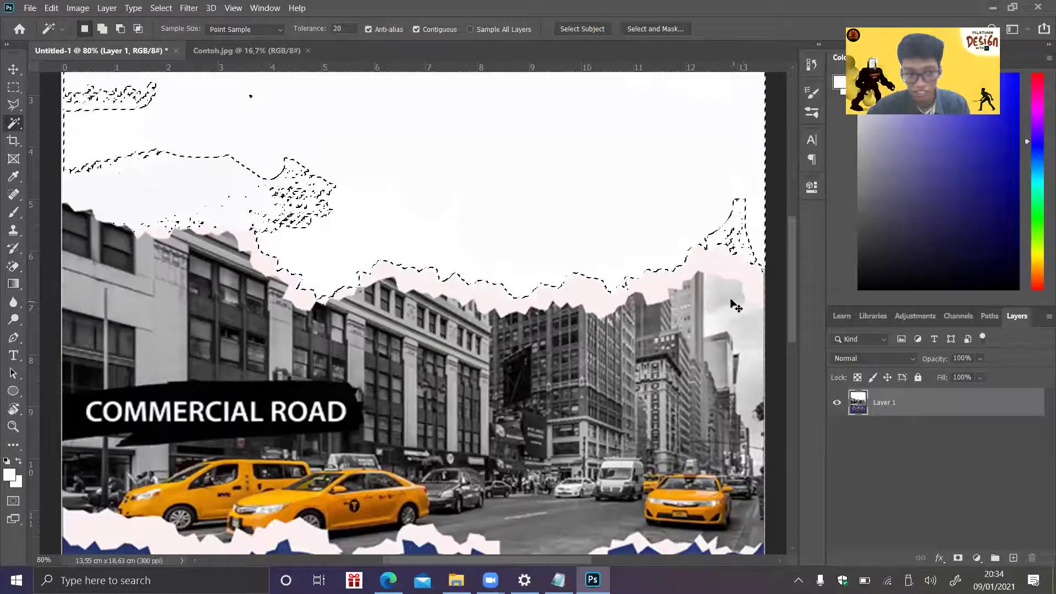
key(ctrl+d)
key(ctrl+z)
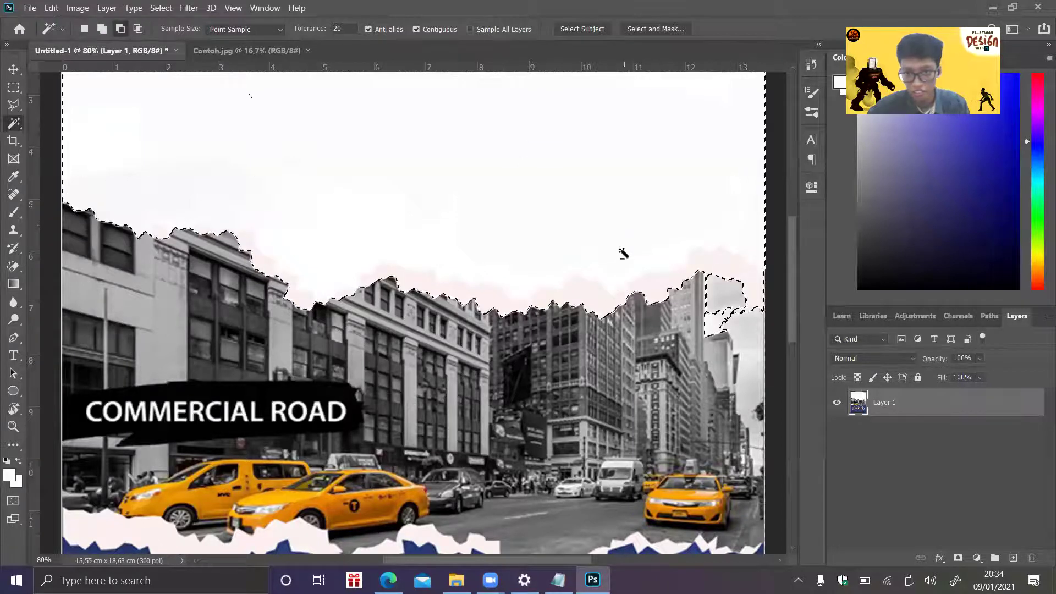
scroll(735, 299, up, 1)
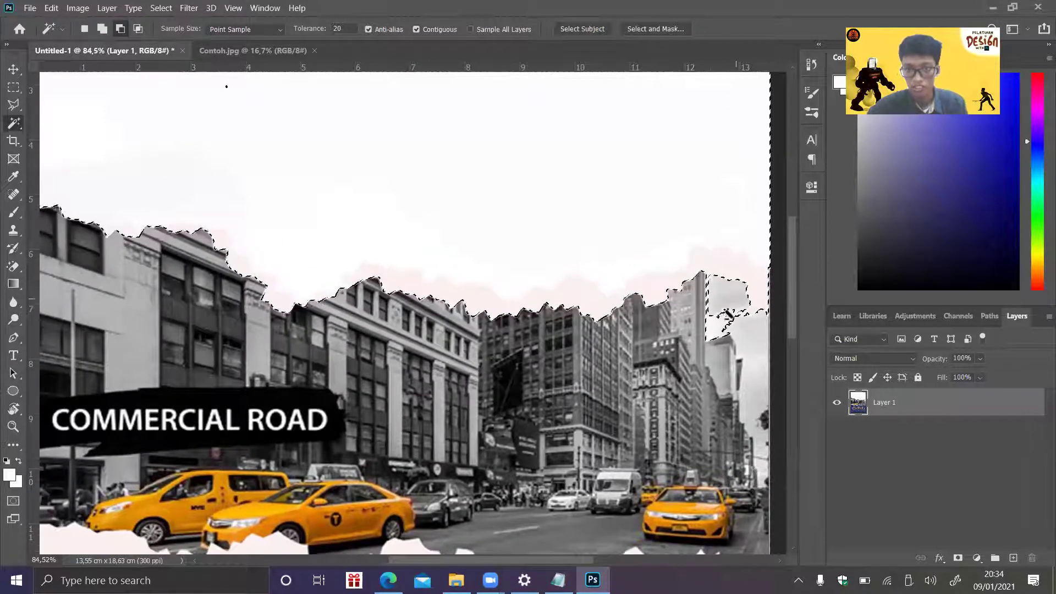
- Subtract the grey patch beside the right tower from the sky selection
click(720, 327)
click(543, 230)
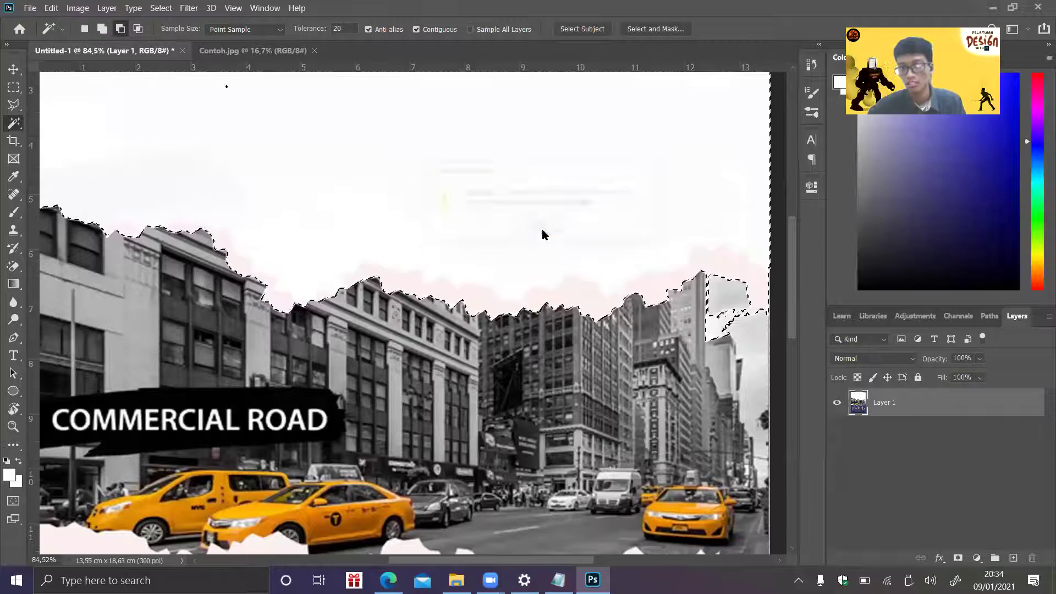
click(705, 298)
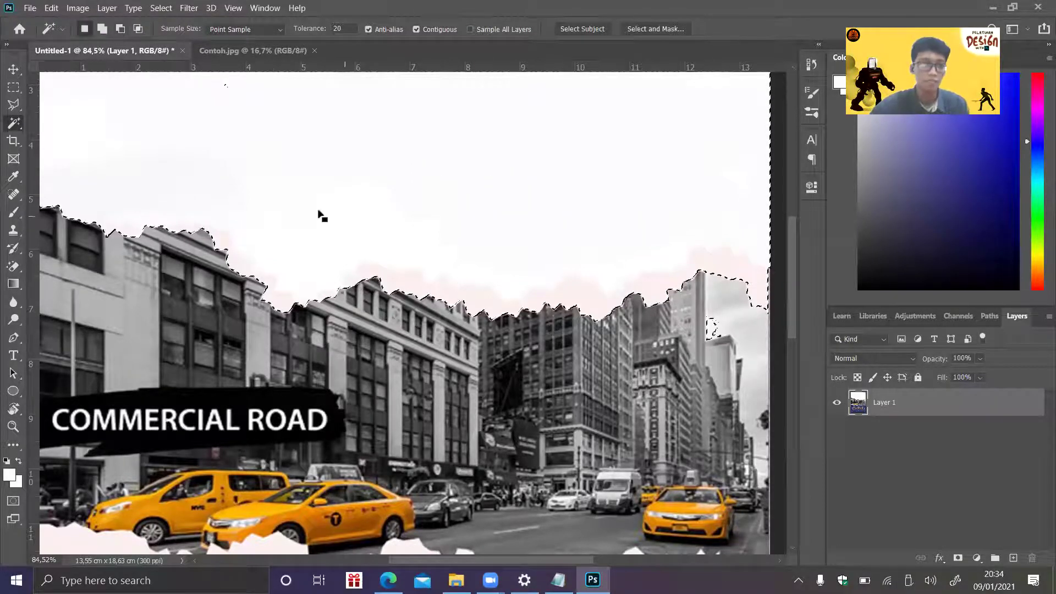
- Add the lower white torn-paper strip to the selection with Shift-clicks
drag(790, 327, 795, 375)
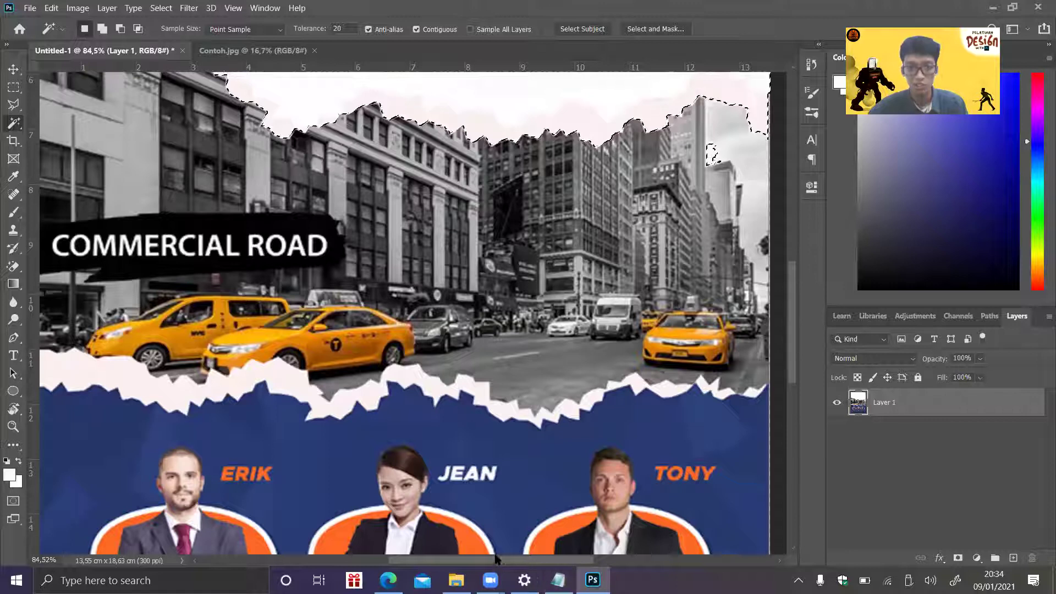
drag(538, 561, 539, 561)
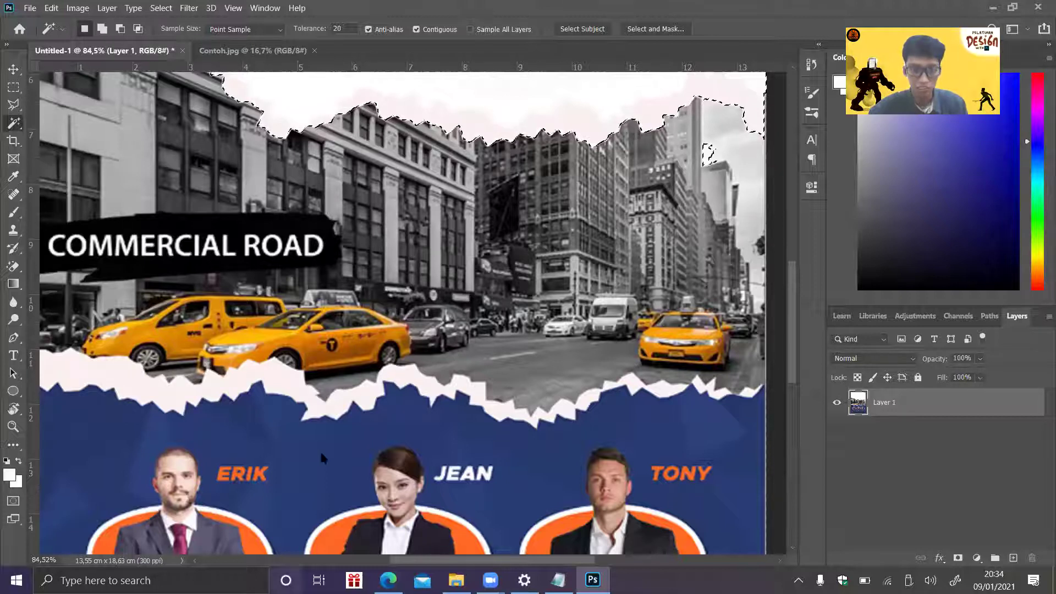
shift+click(117, 383)
key(shift)
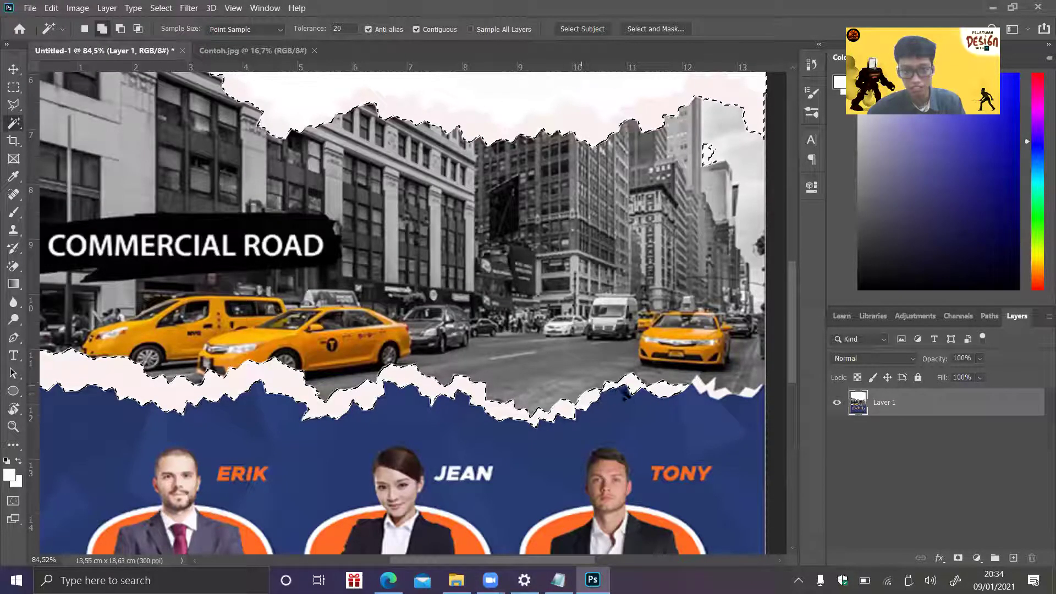
click(704, 390)
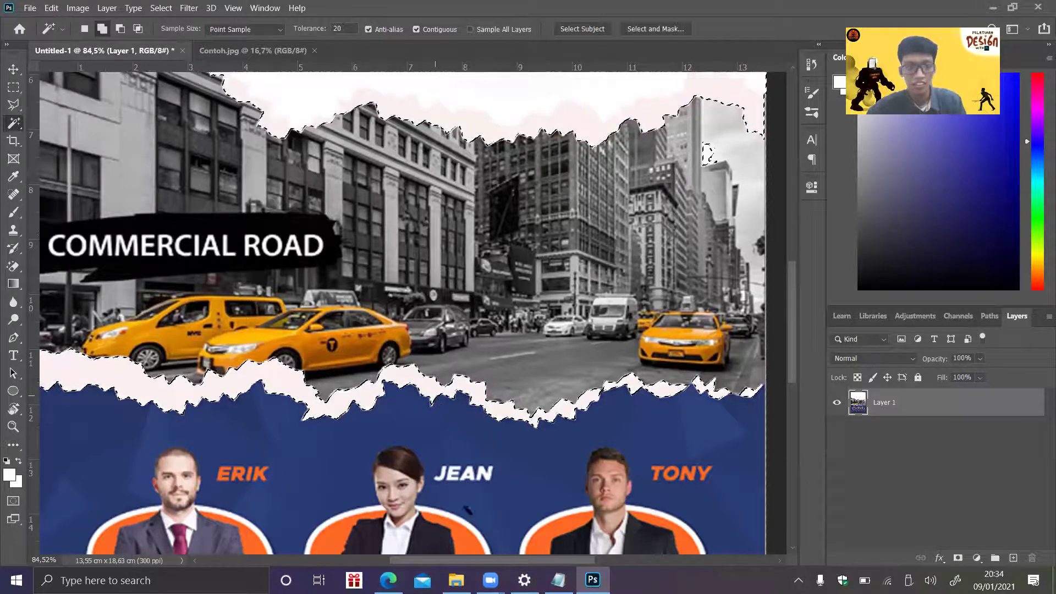
drag(573, 560, 506, 561)
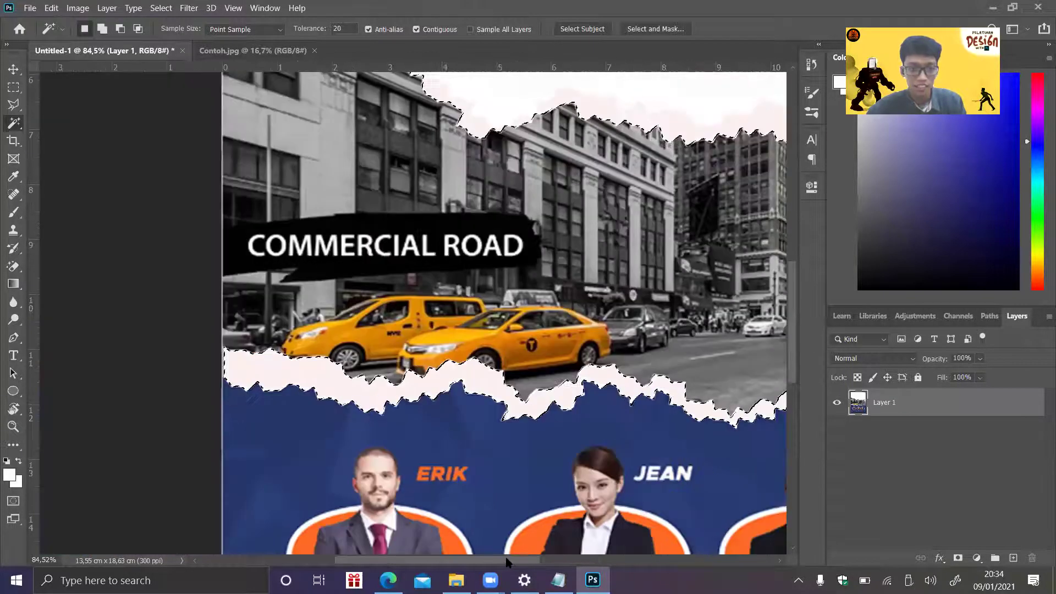
click(569, 559)
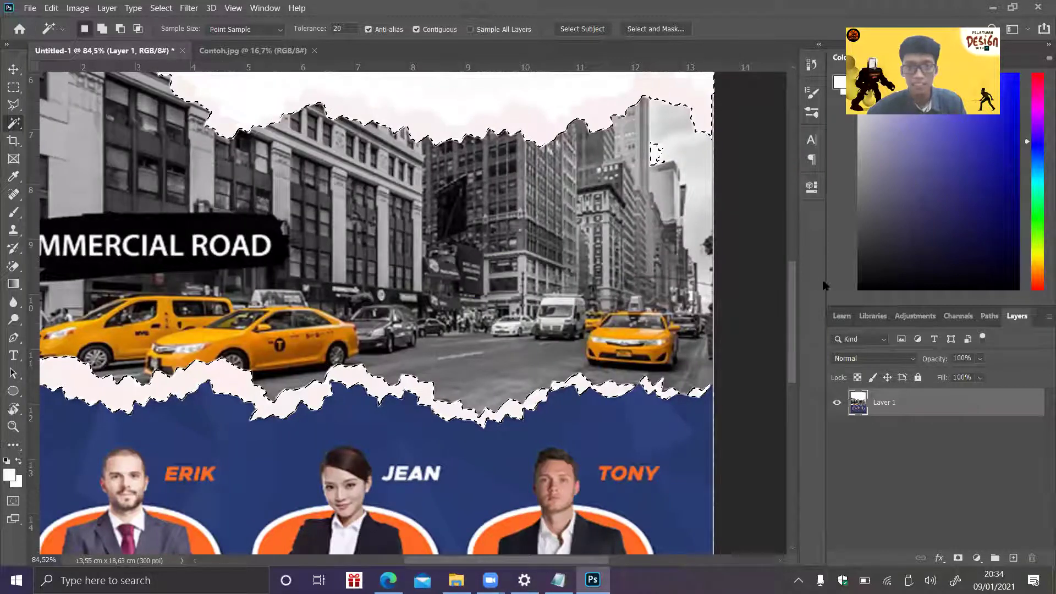
scroll(796, 306, left, 2)
scroll(796, 294, up, 1)
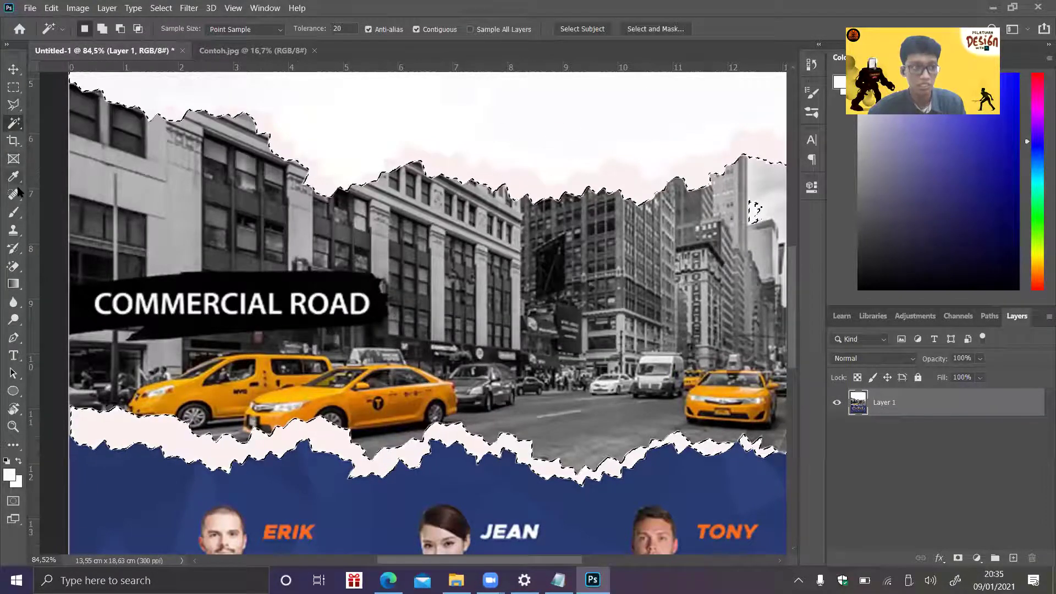
- Undo a stray eraser mark on the building top and return to the Magic Wand
click(13, 267)
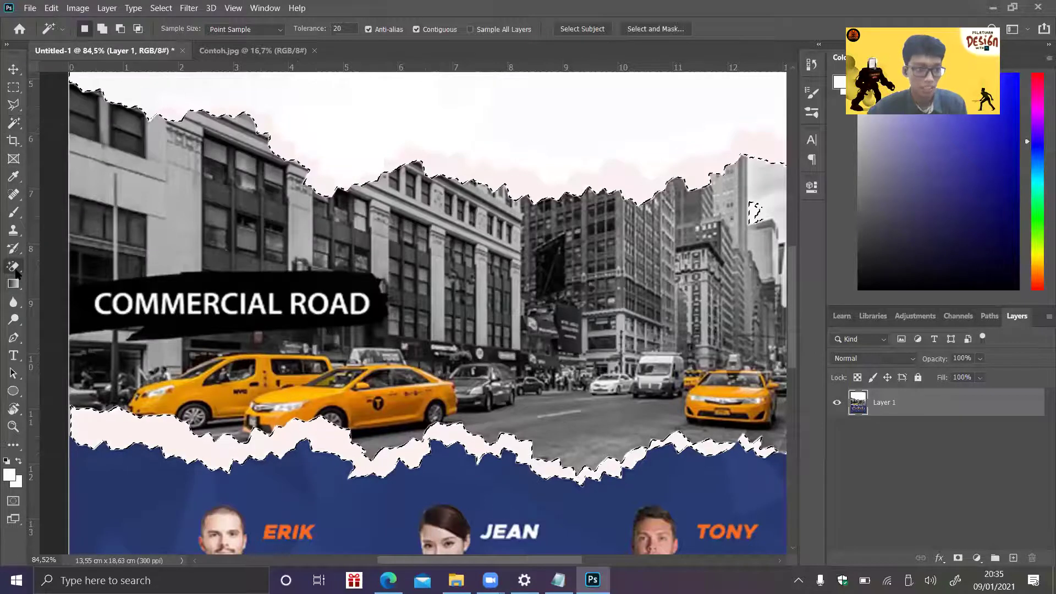
click(66, 268)
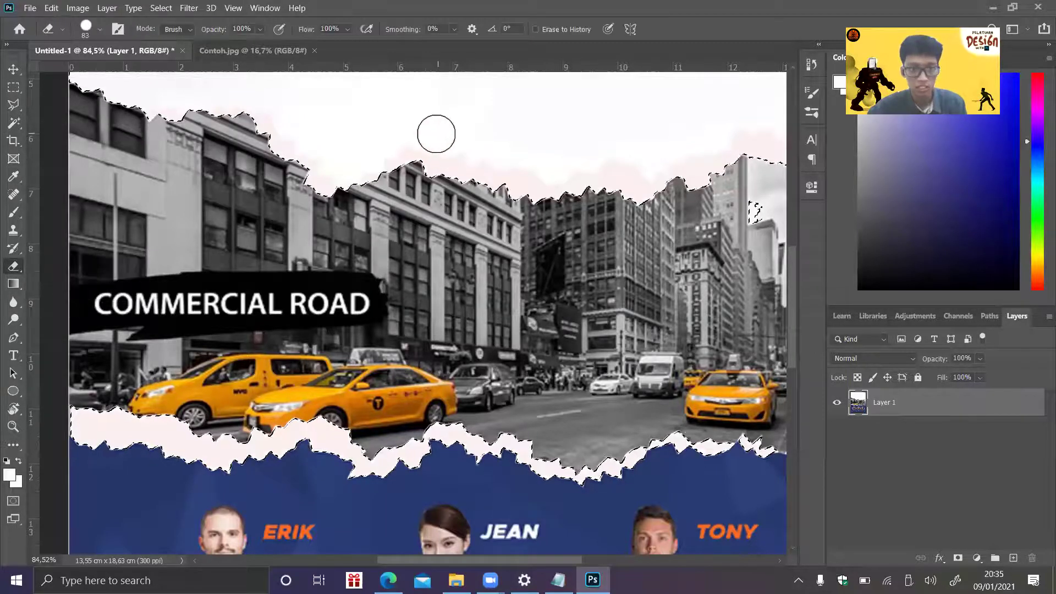
click(486, 186)
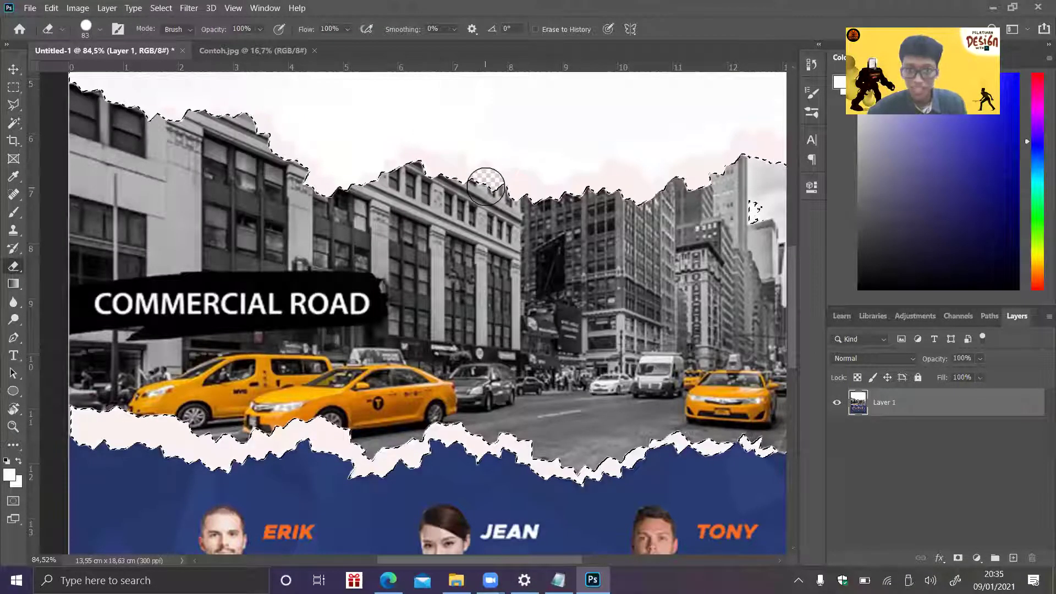
key(ctrl+z)
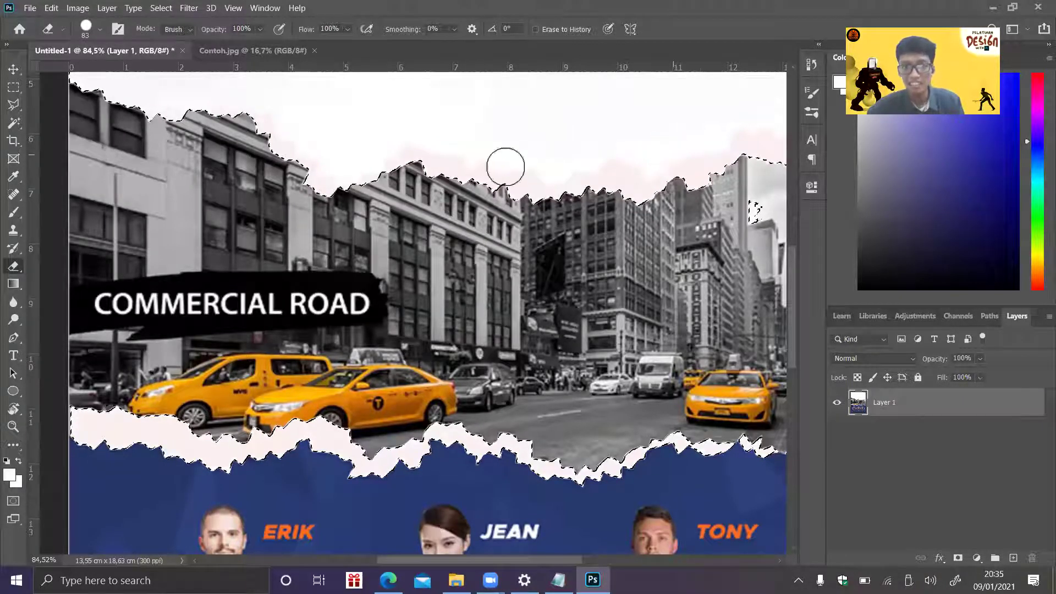
click(14, 87)
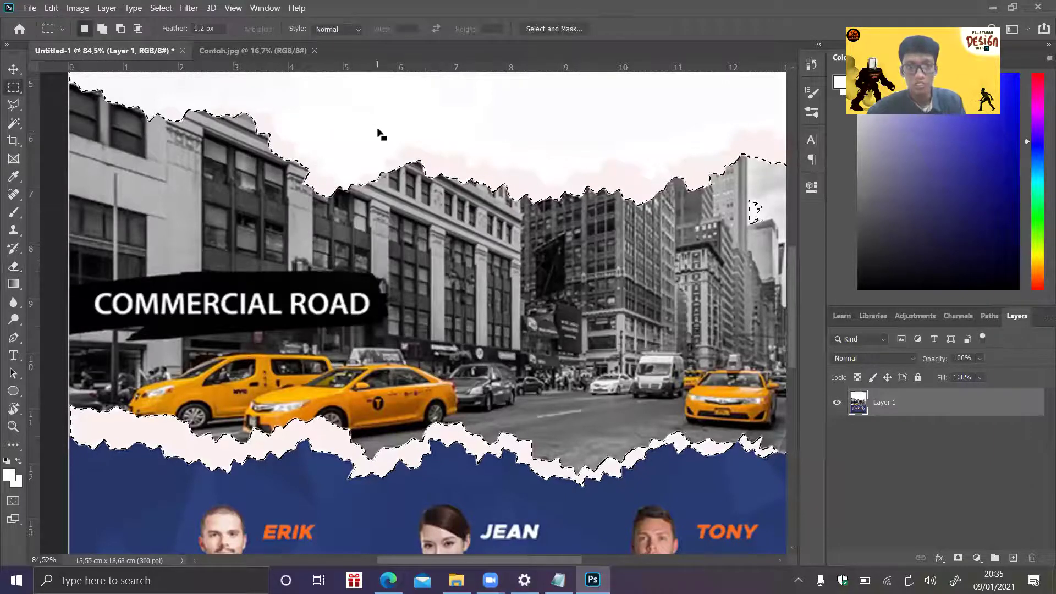
click(14, 122)
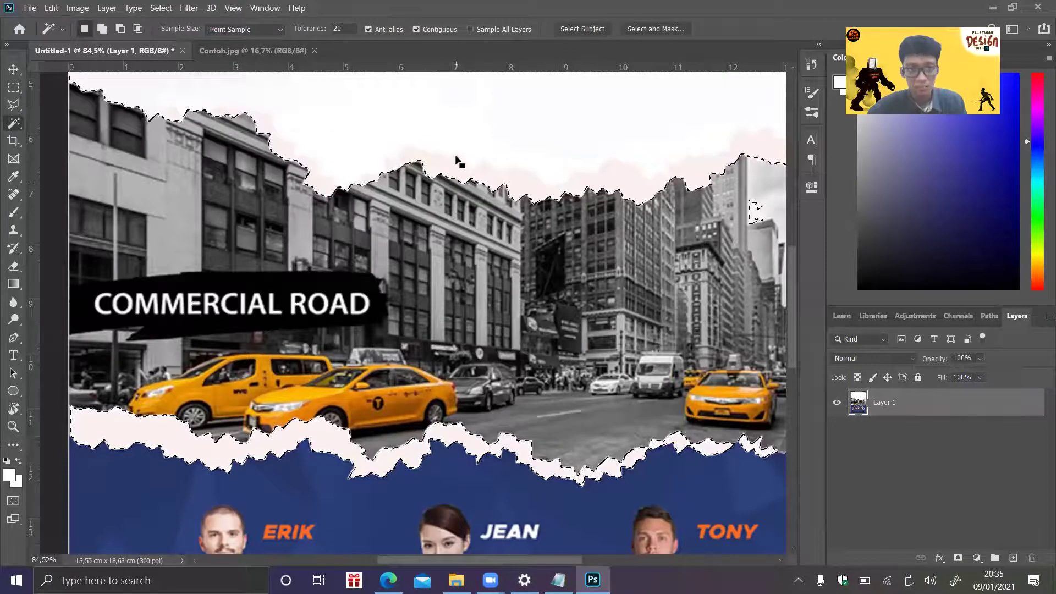
- Apply Select Inverse from the canvas context menu
right_click(433, 138)
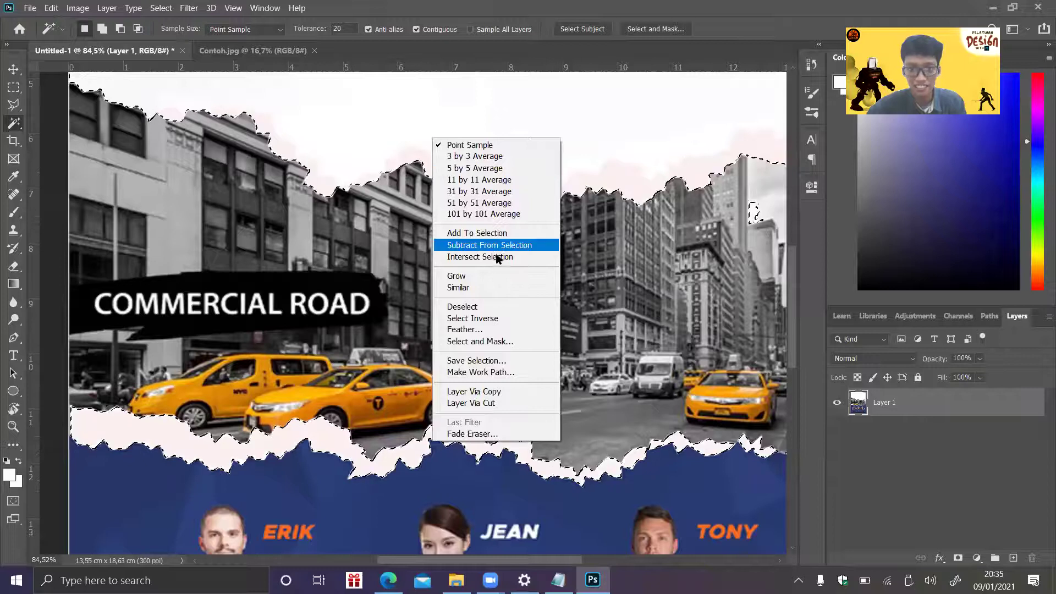
click(495, 318)
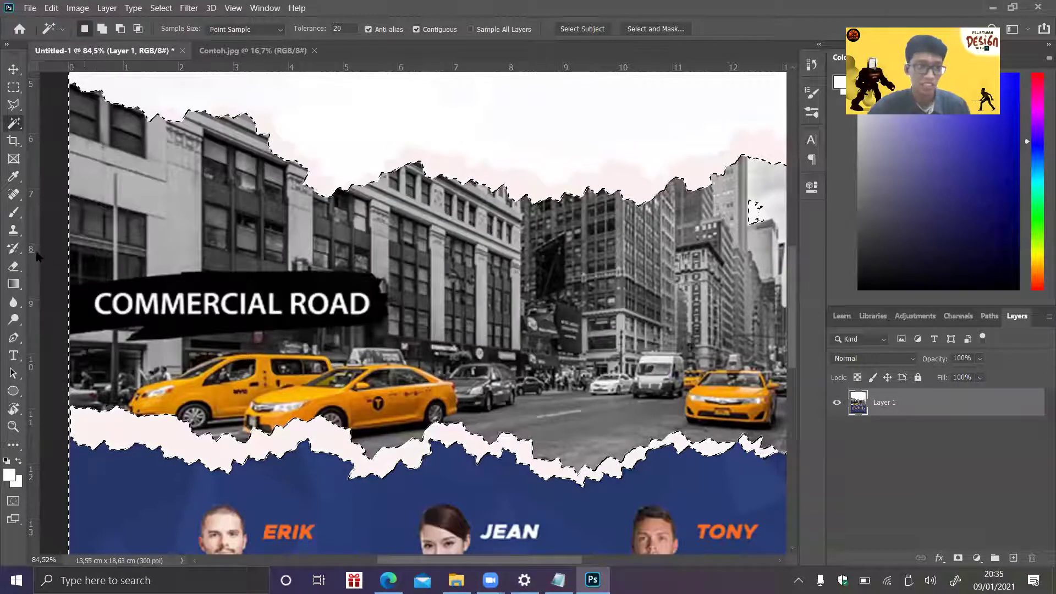
- Erase the photo's left side, banner and skyline, then set the eraser size to 190 px
click(13, 267)
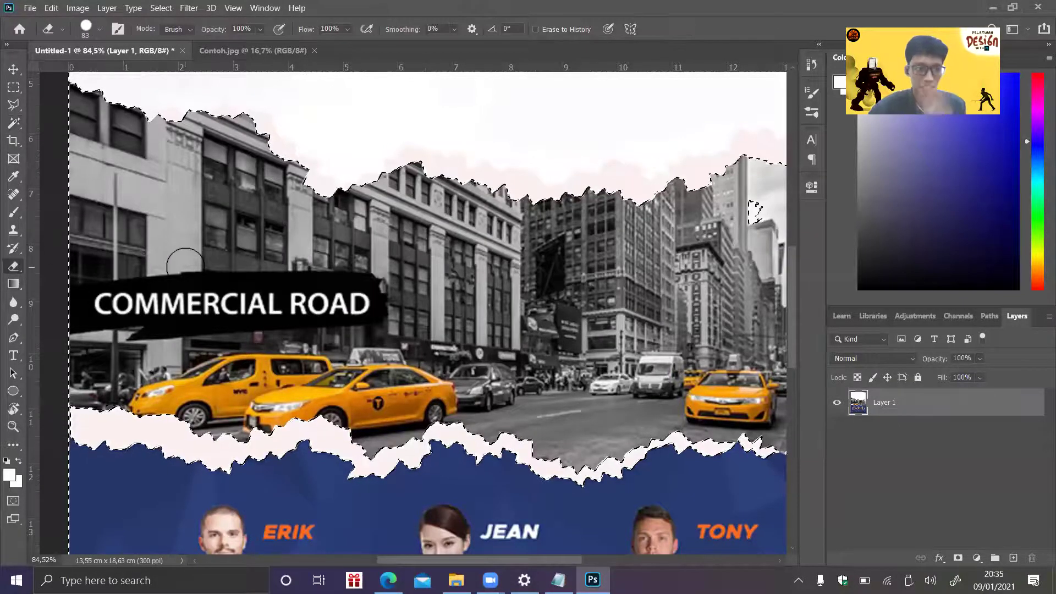
mouse_move(146, 280)
mouse_down()
mouse_move(358, 258)
mouse_move(225, 267)
mouse_move(52, 327)
mouse_move(129, 383)
mouse_move(206, 385)
mouse_move(111, 392)
mouse_up()
mouse_move(171, 409)
mouse_down()
mouse_move(95, 394)
mouse_move(170, 408)
mouse_move(94, 389)
mouse_move(96, 336)
mouse_up()
mouse_move(97, 223)
mouse_down()
mouse_move(70, 83)
mouse_move(108, 112)
mouse_move(203, 111)
mouse_move(265, 135)
mouse_up()
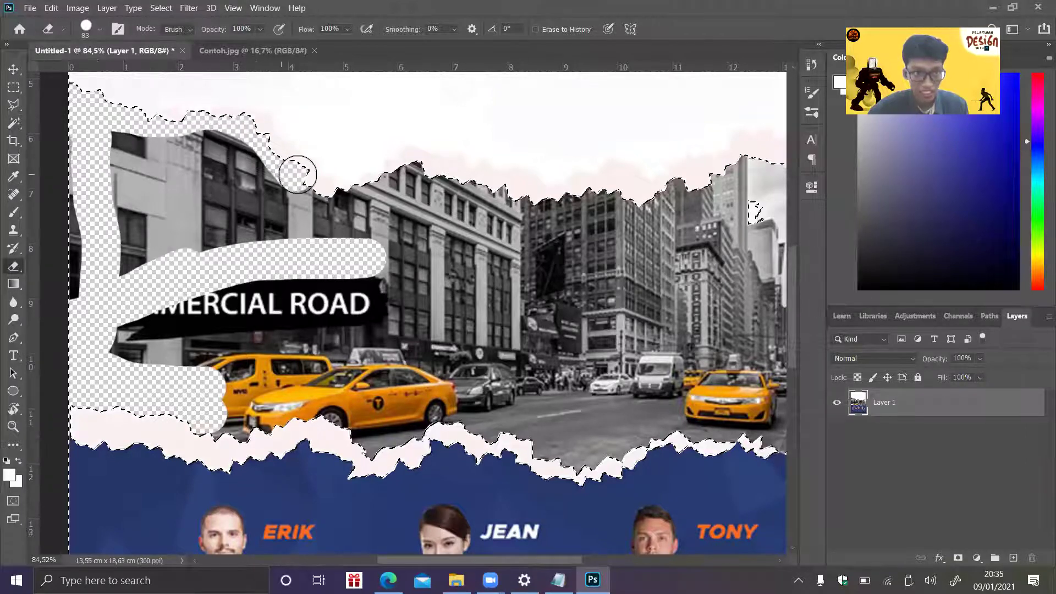
mouse_move(326, 183)
mouse_down()
mouse_move(362, 195)
mouse_move(430, 168)
mouse_move(563, 201)
mouse_move(377, 196)
mouse_move(552, 197)
mouse_move(207, 227)
mouse_move(385, 202)
mouse_move(618, 246)
mouse_move(537, 204)
mouse_move(680, 171)
mouse_move(629, 220)
mouse_move(611, 208)
mouse_move(773, 148)
mouse_move(678, 233)
mouse_move(806, 174)
mouse_move(707, 220)
mouse_move(783, 199)
mouse_move(636, 286)
mouse_move(794, 199)
mouse_move(560, 252)
mouse_up()
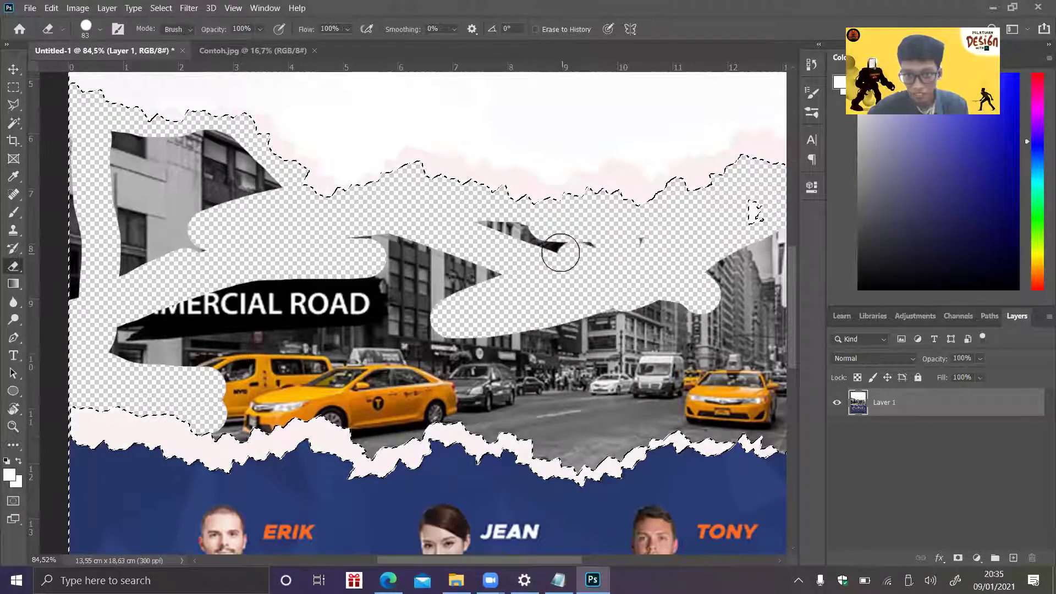
mouse_move(399, 275)
mouse_down()
mouse_move(128, 263)
mouse_move(259, 190)
mouse_move(122, 223)
mouse_up()
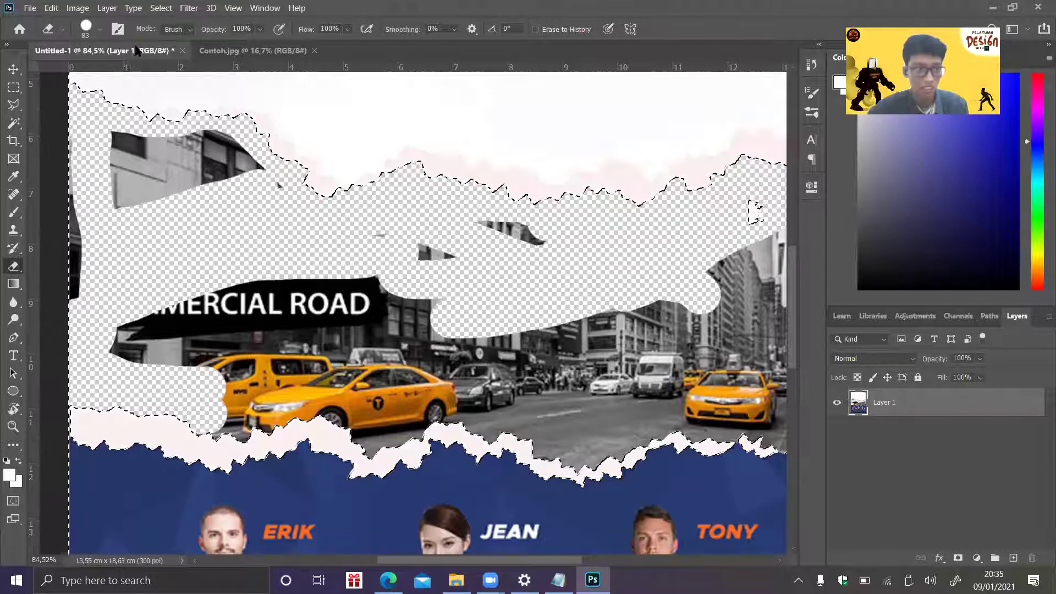
click(100, 29)
drag(123, 72, 141, 73)
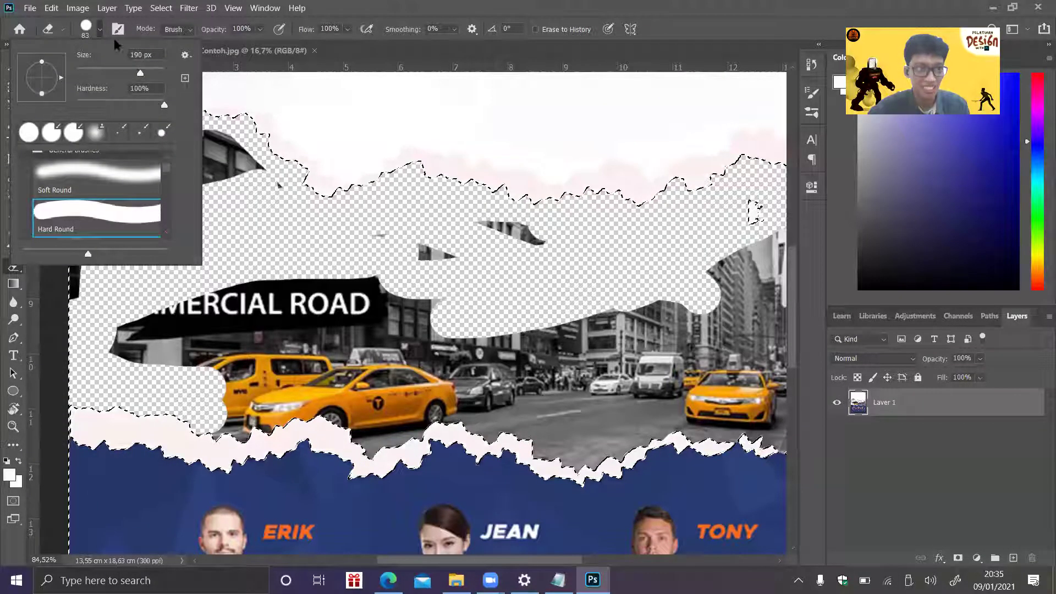
- Erase the top-left building remnant, the road sign's left part and the left taxi
click(153, 165)
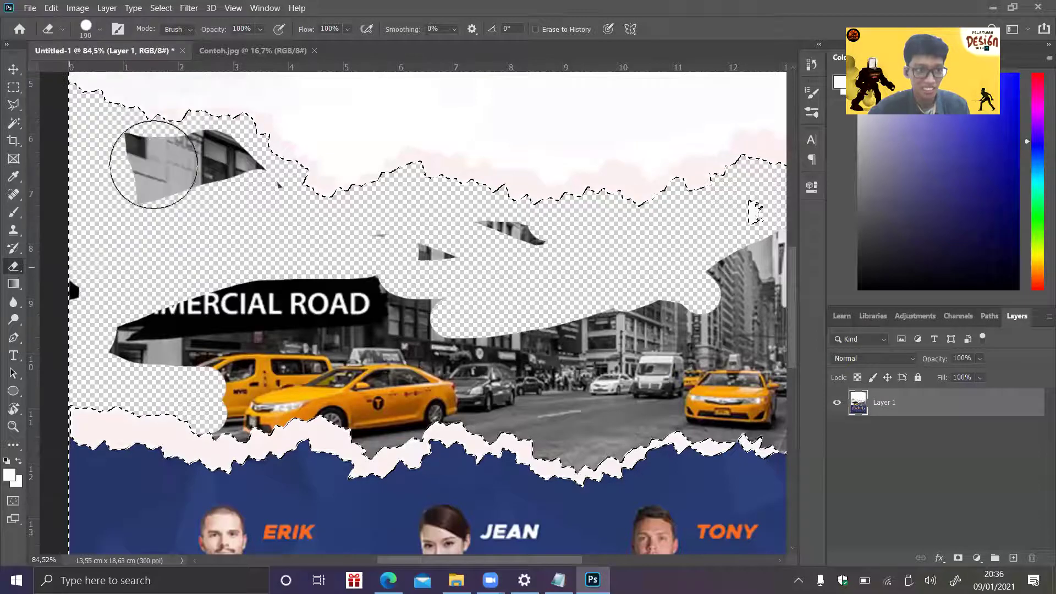
drag(153, 165, 207, 160)
drag(55, 285, 291, 322)
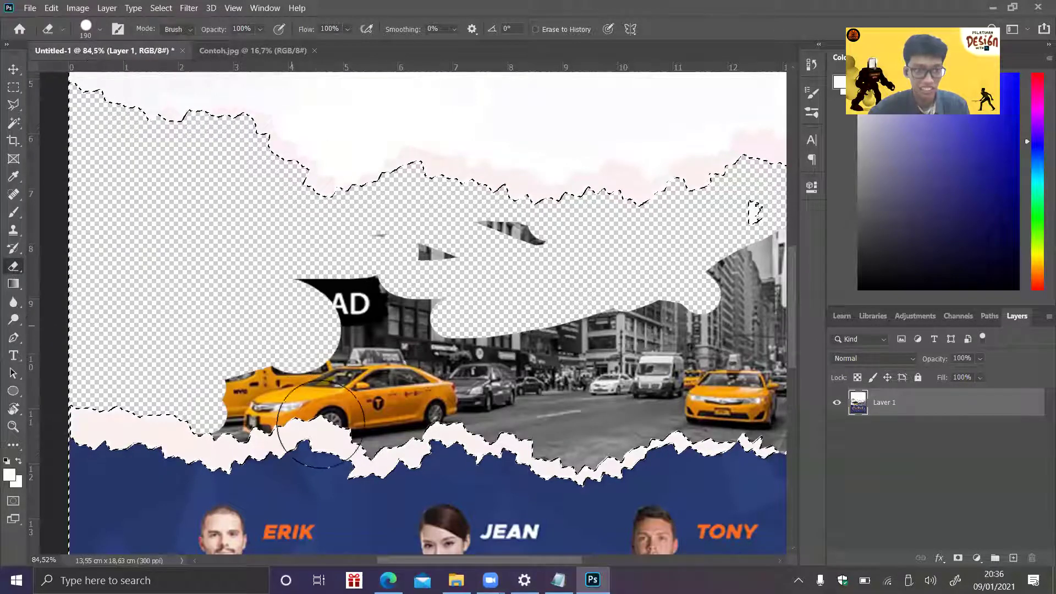
key(ctrl+z)
key(ctrl+z)
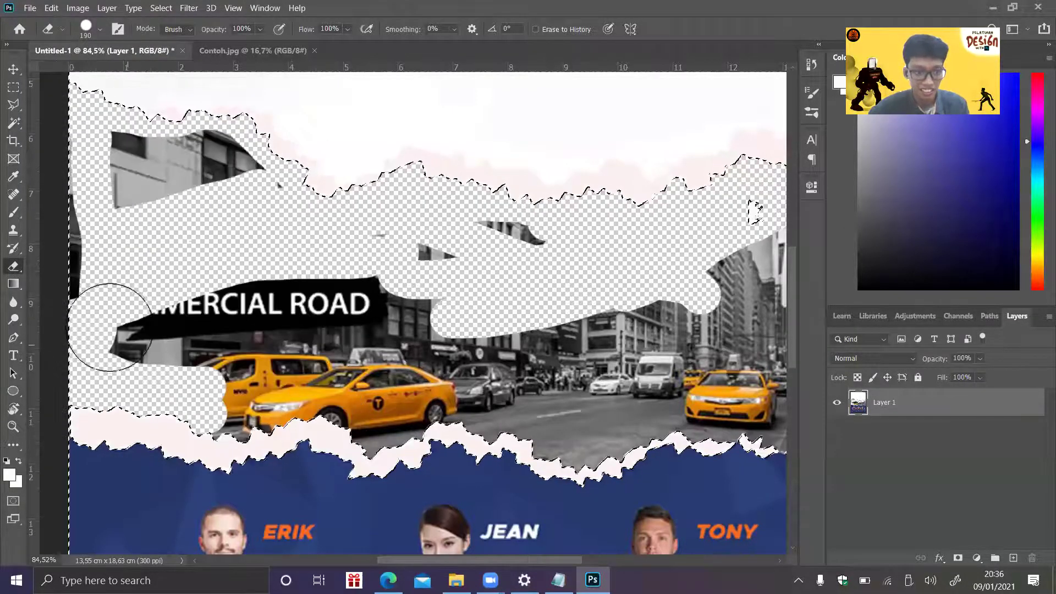
drag(125, 154, 264, 135)
mouse_move(224, 276)
mouse_down()
mouse_move(244, 358)
mouse_move(141, 321)
mouse_move(206, 325)
mouse_move(229, 351)
mouse_move(220, 406)
mouse_move(324, 403)
mouse_up()
key(ctrl+z)
key(ctrl+z)
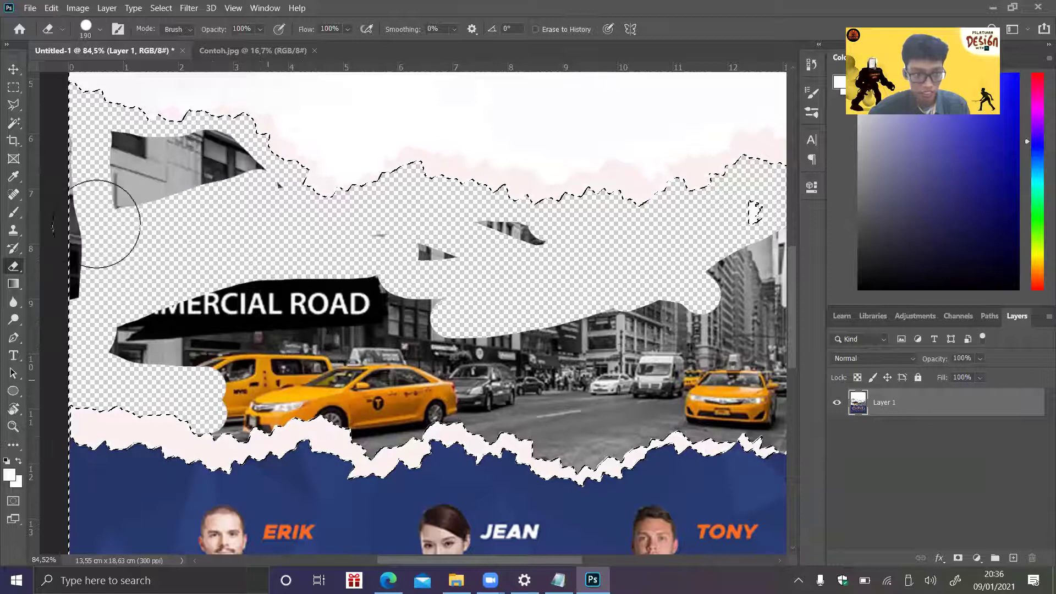
key(ctrl+shift+z)
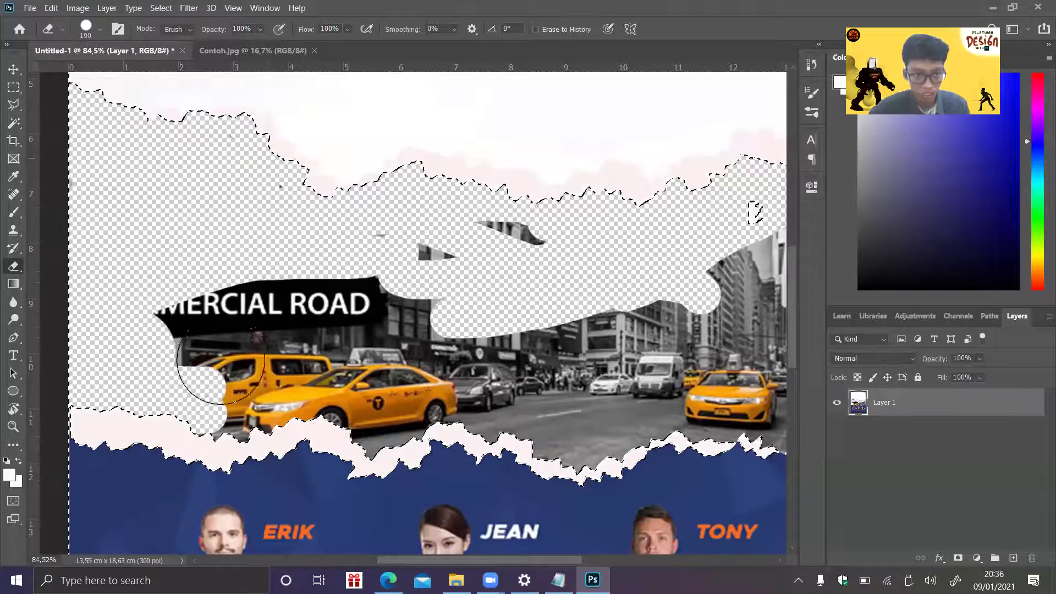
key(ctrl+shift+z)
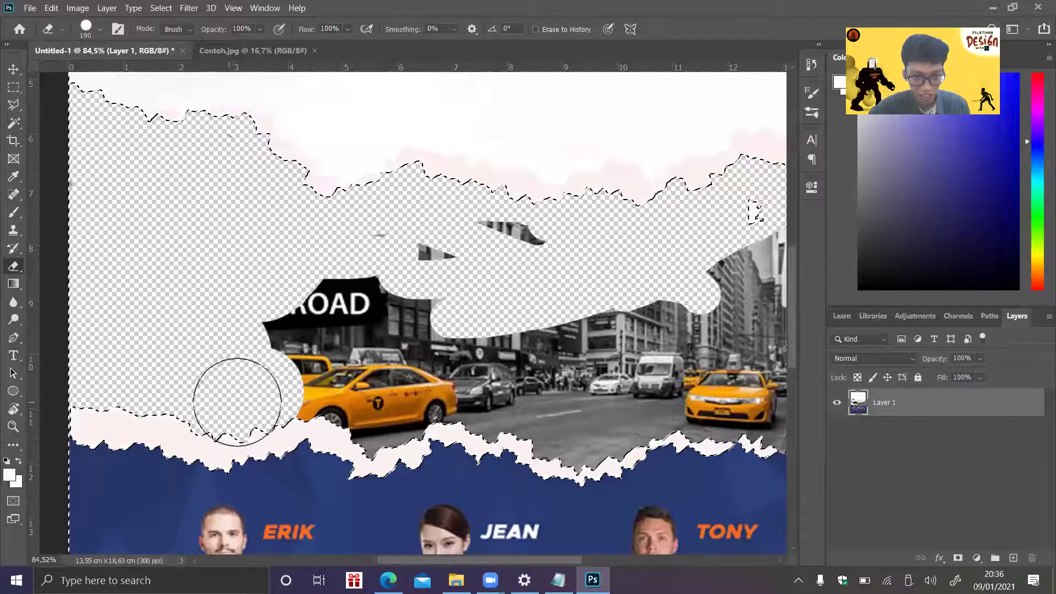
- Erase the ROAD sign, remaining banner, both taxis, grey car, middle buildings and road
mouse_move(253, 396)
mouse_down()
mouse_move(314, 384)
mouse_move(354, 394)
mouse_move(371, 414)
mouse_move(410, 395)
mouse_up()
mouse_move(365, 327)
mouse_down()
mouse_move(386, 271)
mouse_move(347, 205)
mouse_move(510, 179)
mouse_move(504, 236)
mouse_move(489, 252)
mouse_move(553, 259)
mouse_move(711, 244)
mouse_move(759, 283)
mouse_move(773, 356)
mouse_move(764, 384)
mouse_move(788, 408)
mouse_move(747, 389)
mouse_move(637, 404)
mouse_move(578, 429)
mouse_move(537, 414)
mouse_up()
key(ctrl+z)
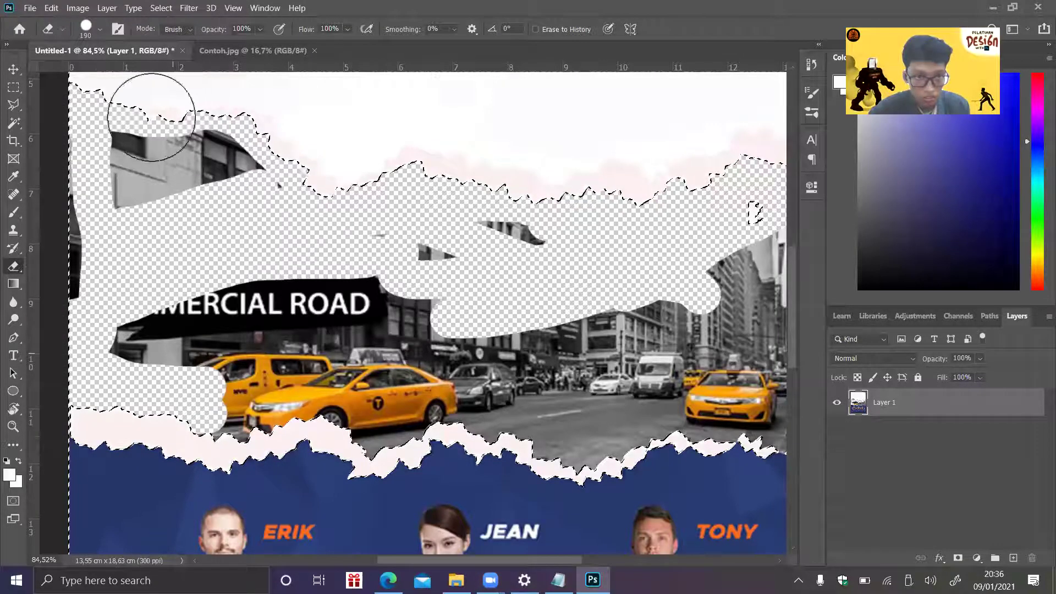
key(ctrl+shift+z)
mouse_move(689, 237)
mouse_down()
mouse_move(735, 224)
mouse_move(464, 283)
mouse_move(272, 306)
mouse_move(231, 391)
mouse_move(215, 382)
mouse_move(276, 377)
mouse_move(243, 389)
mouse_move(235, 408)
mouse_move(308, 385)
mouse_move(378, 401)
mouse_move(349, 377)
mouse_move(396, 374)
mouse_up()
mouse_move(467, 379)
mouse_down()
mouse_move(774, 366)
mouse_move(766, 346)
mouse_up()
drag(760, 399, 629, 378)
mouse_move(466, 395)
mouse_down()
mouse_move(530, 389)
mouse_move(573, 425)
mouse_move(589, 424)
mouse_move(577, 429)
mouse_move(655, 402)
mouse_move(745, 397)
mouse_move(762, 406)
mouse_up()
right_click(689, 402)
click(670, 384)
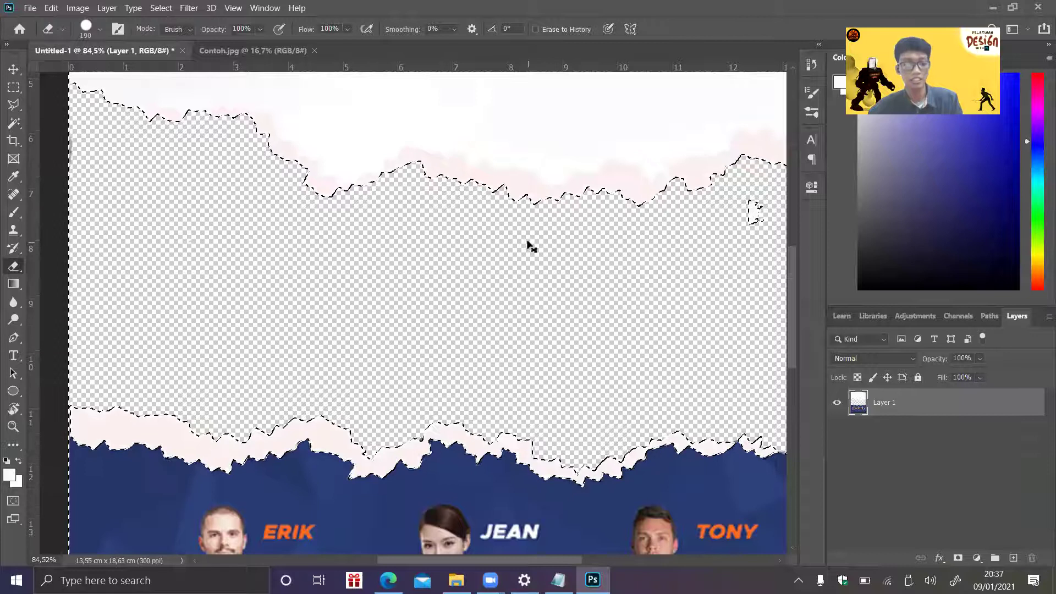
- Deselect with Ctrl+D and erase the leftover white speck in the transparent band
key(ctrl+d)
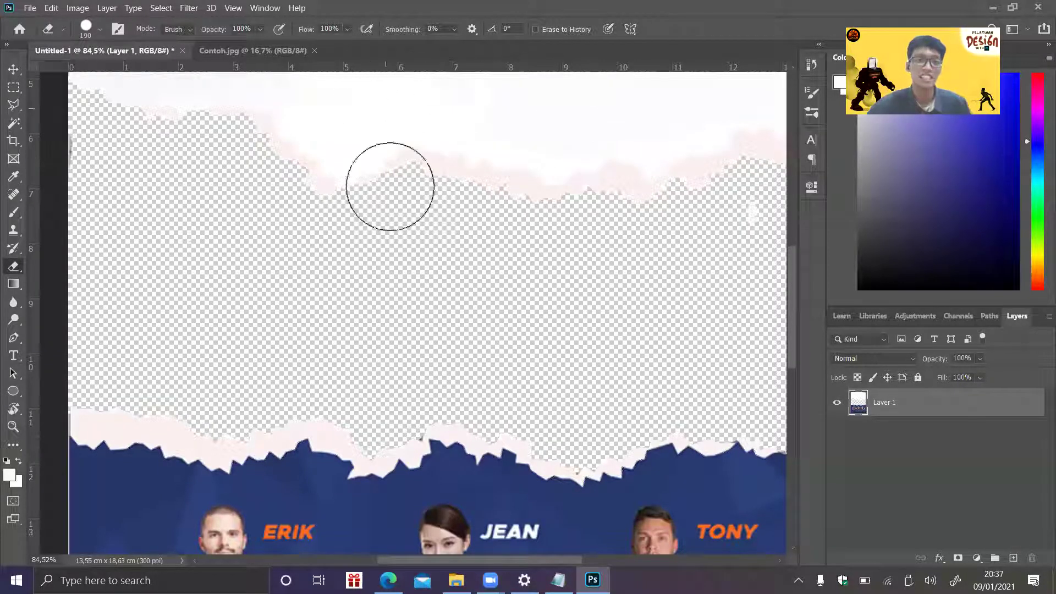
click(742, 230)
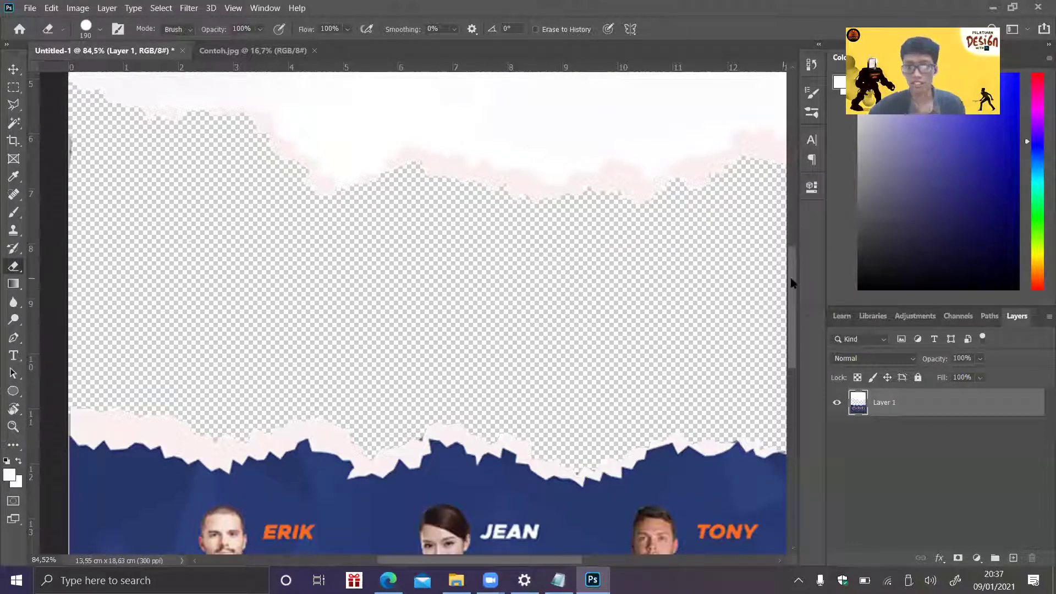
mouse_move(790, 274)
mouse_down()
mouse_move(790, 210)
mouse_move(804, 278)
mouse_up()
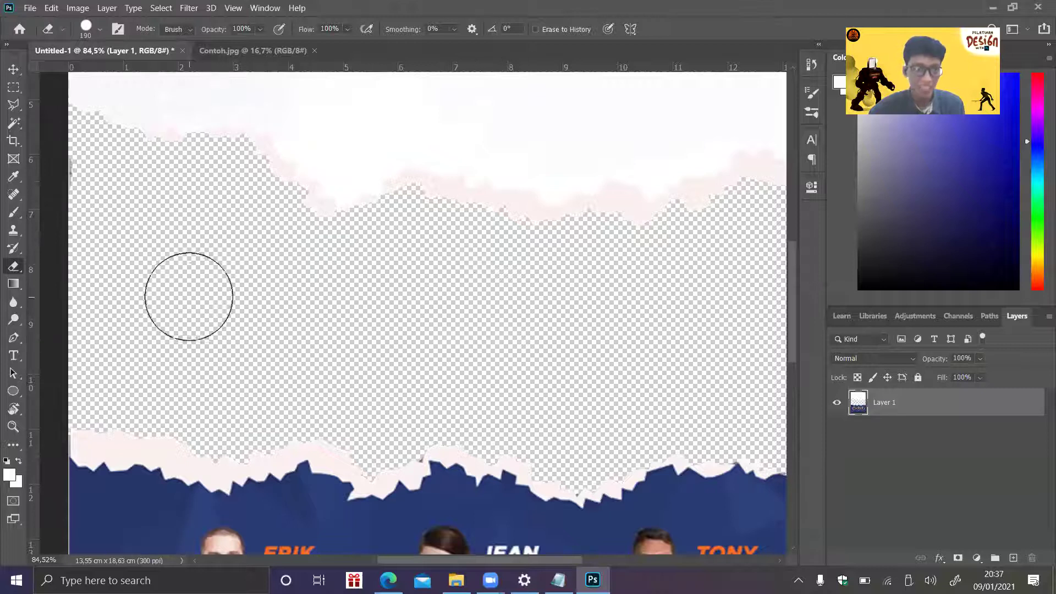
mouse_move(790, 263)
mouse_down()
mouse_move(781, 215)
mouse_move(790, 299)
mouse_move(781, 250)
mouse_up()
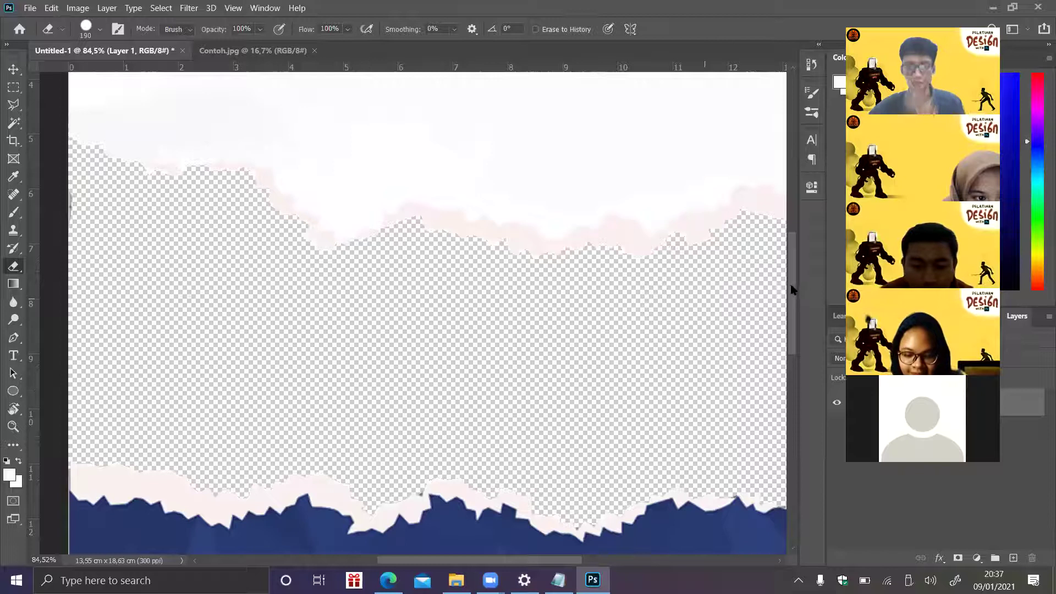
drag(789, 289, 789, 314)
drag(790, 324, 801, 366)
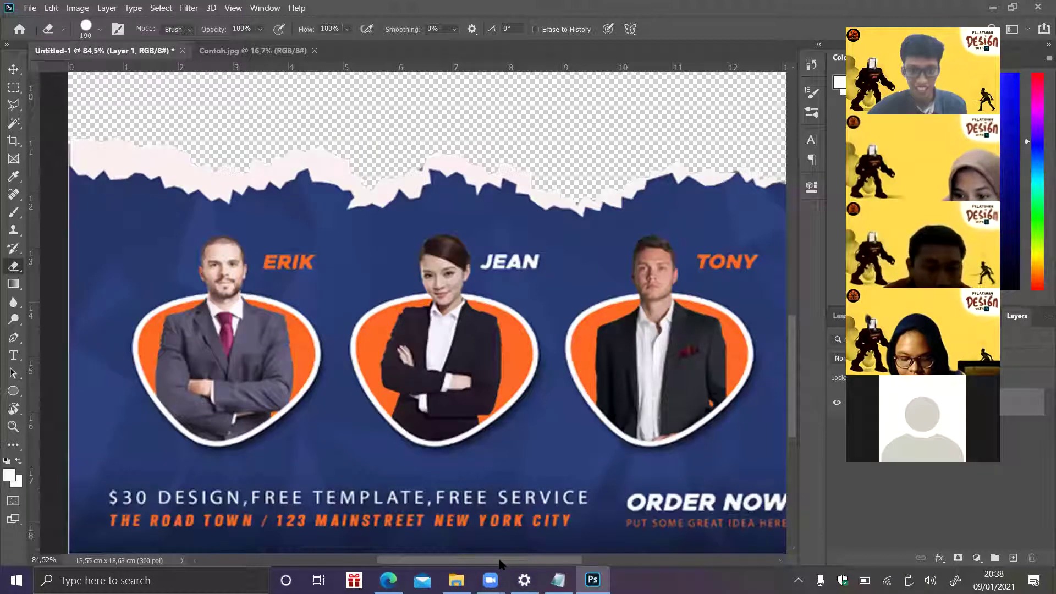
- Enter 130 in the status-bar zoom field to view the poster at 130%
scroll(501, 564, right, 2)
scroll(497, 564, left, 1)
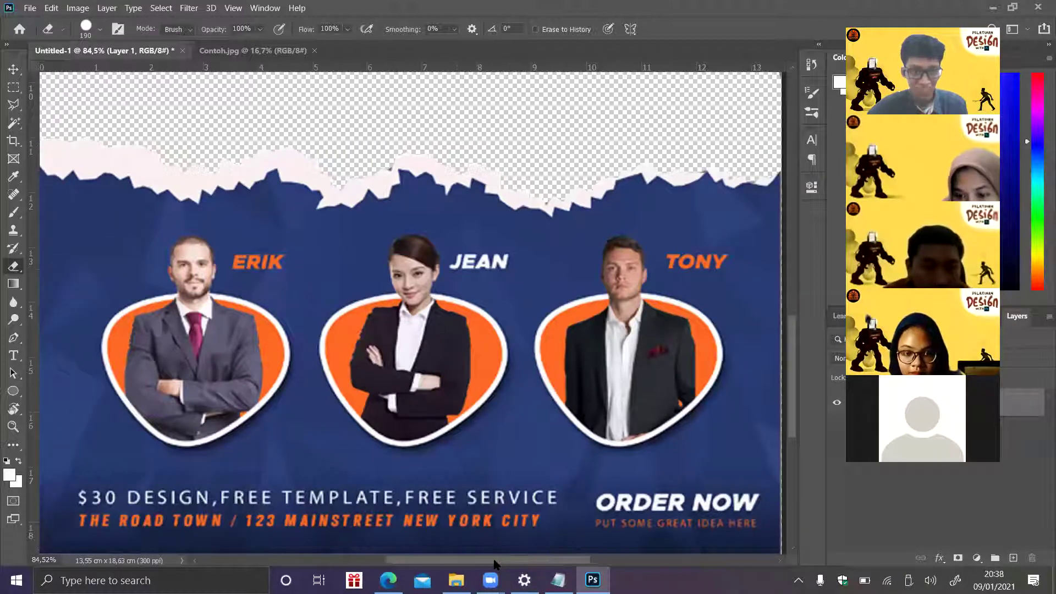
drag(495, 564, 493, 562)
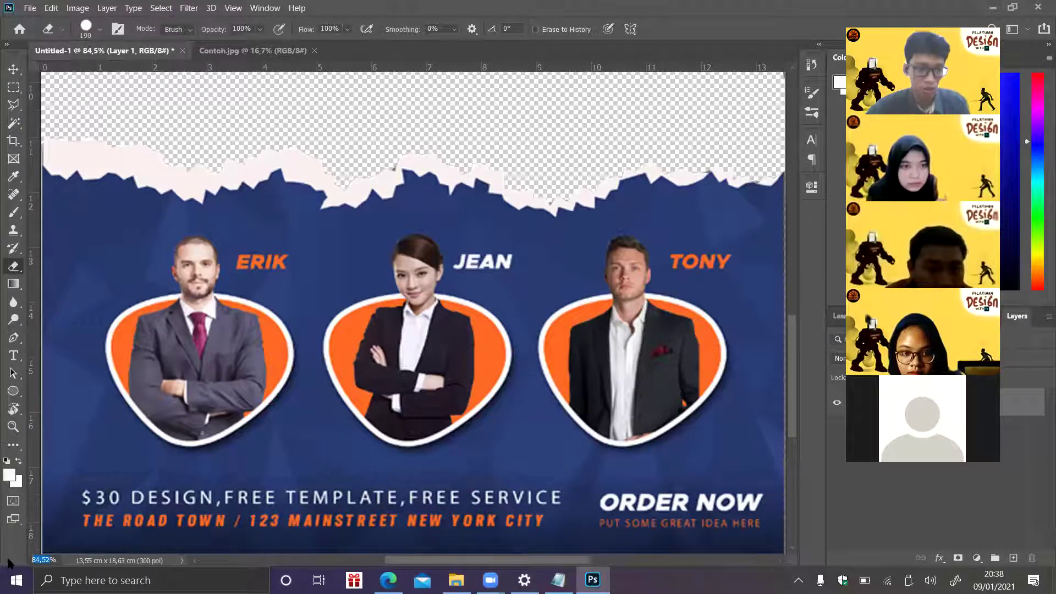
text(130)
key(Return)
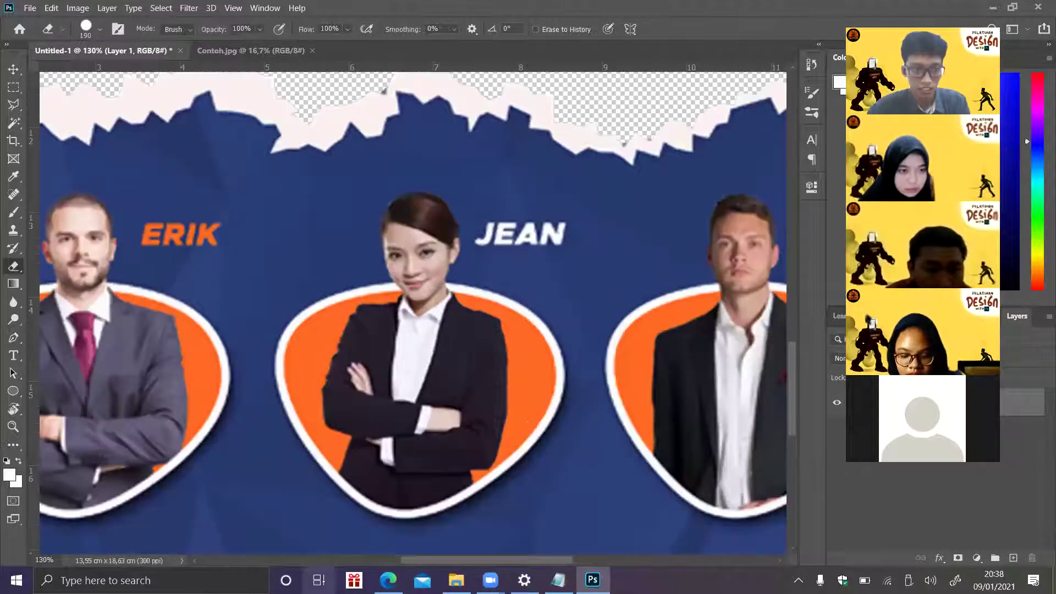
- With the ERIK portrait in view, bring up the eraser brush settings at 84 px size
scroll(380, 544, left, 5)
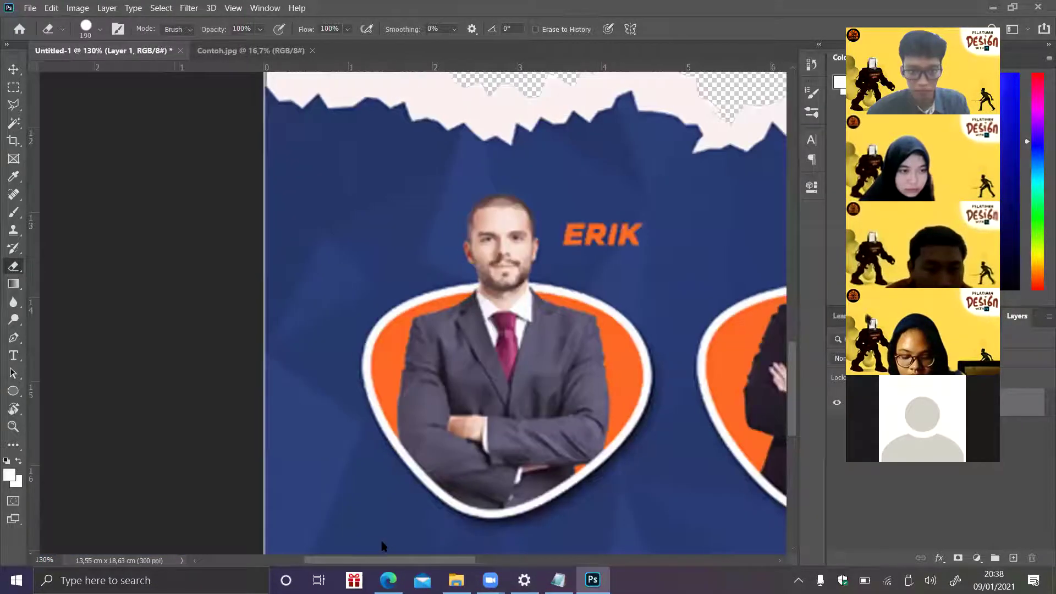
scroll(384, 543, right, 1)
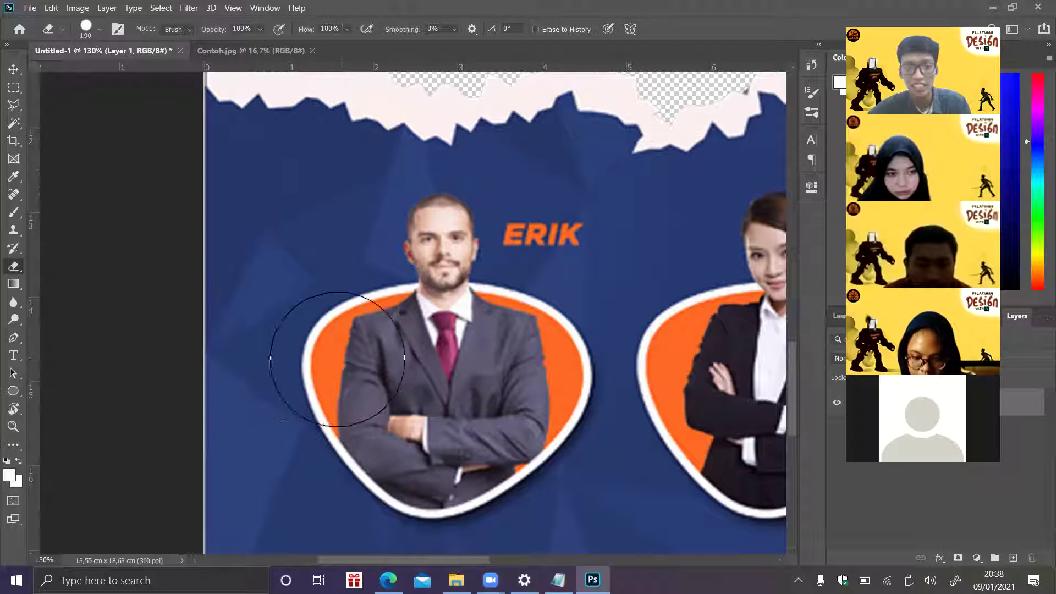
click(100, 31)
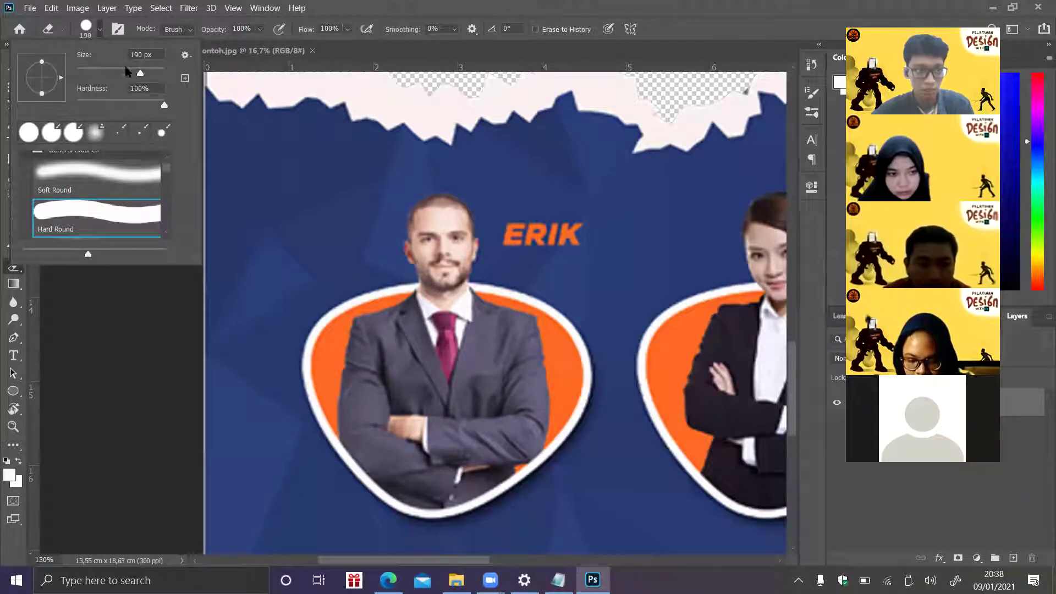
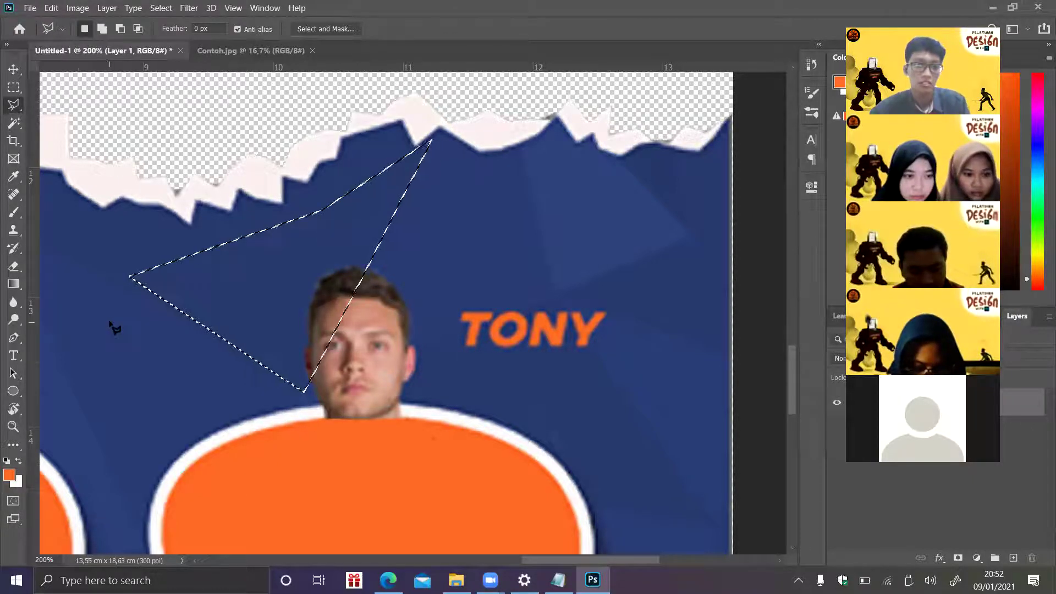
- Sample the band's dark blue and paint over the man's hair inside the selection
click(12, 220)
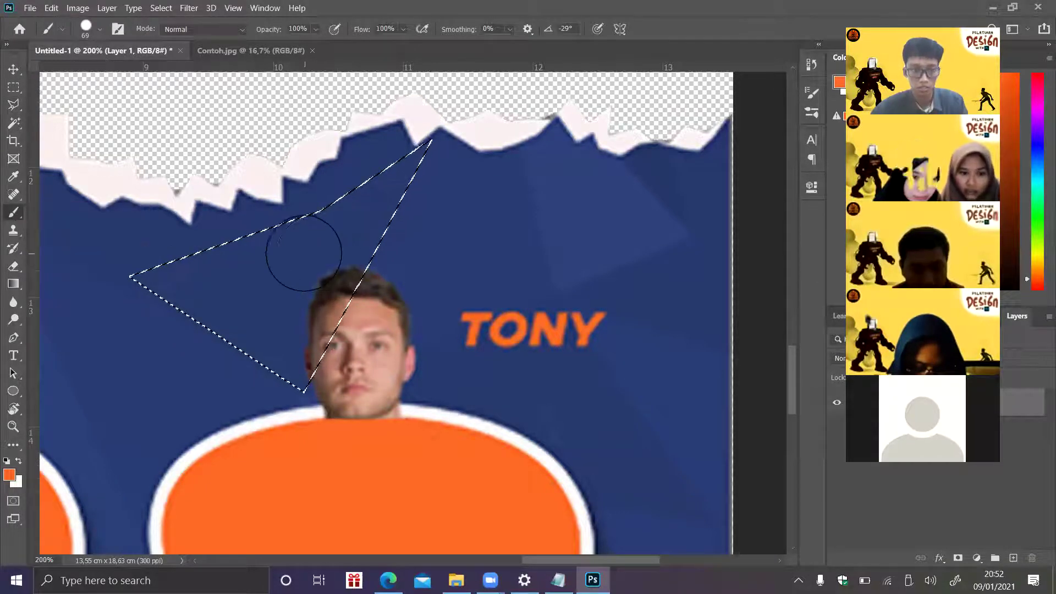
alt+click(254, 263)
mouse_move(255, 262)
mouse_down()
mouse_move(298, 344)
mouse_move(290, 373)
mouse_move(383, 229)
mouse_up()
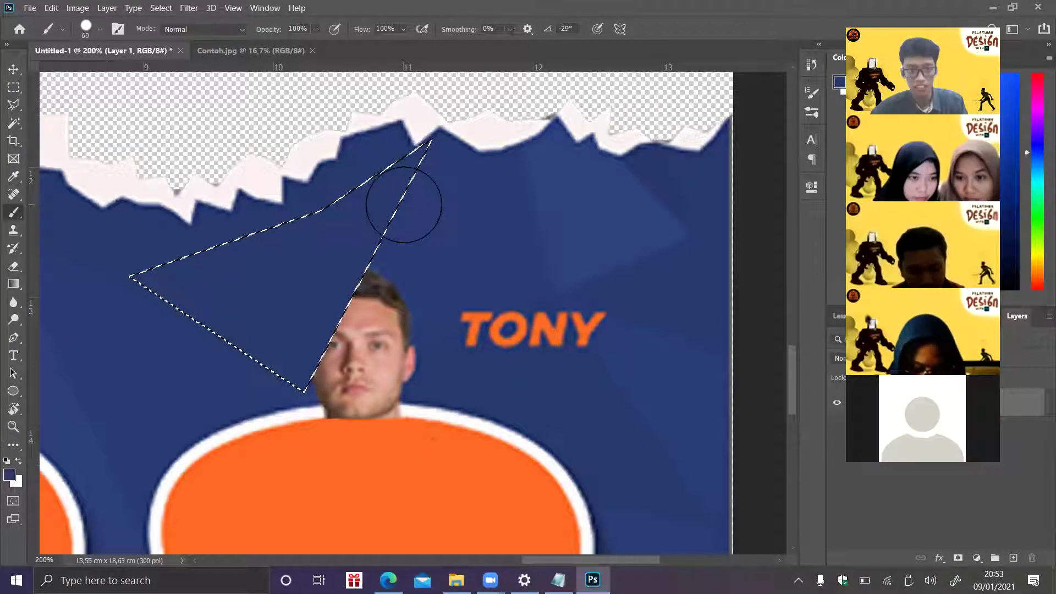
- Paint a lasso triangle over the upper face and the T of TONY in dark blue, then deselect
click(14, 86)
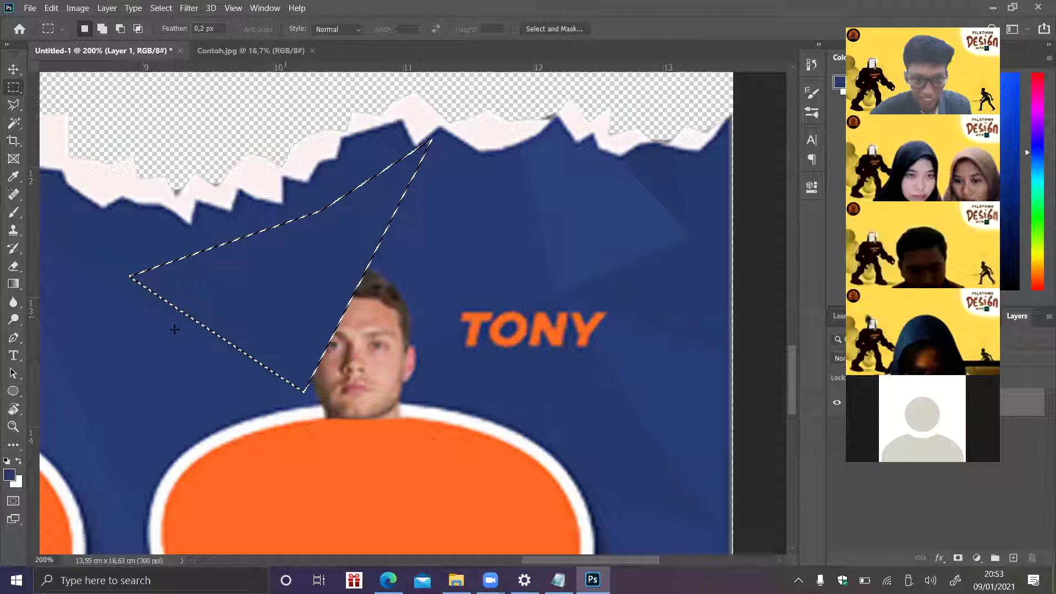
click(94, 176)
click(12, 104)
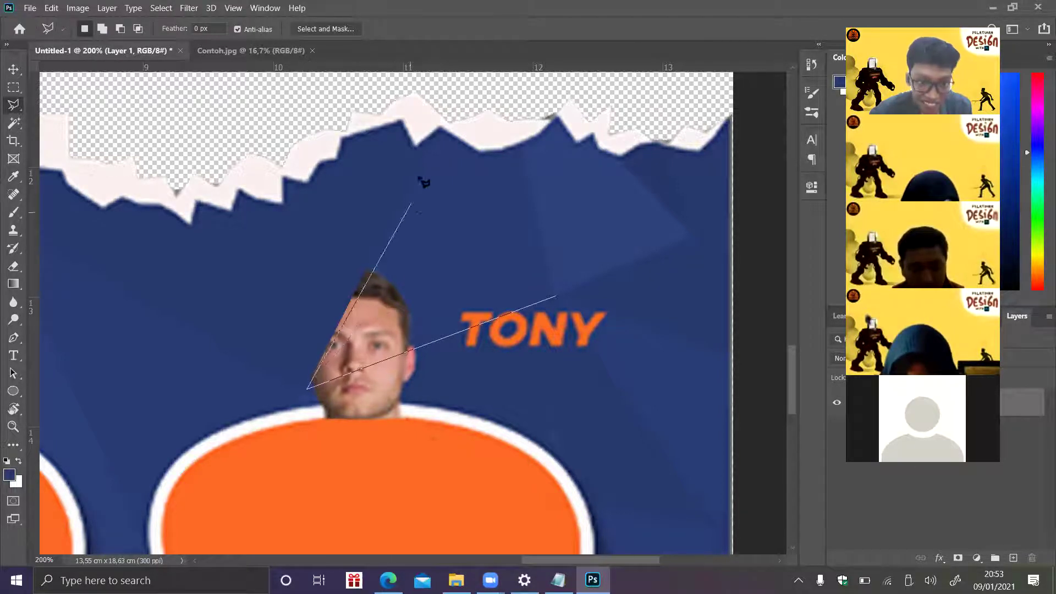
click(427, 142)
double_click(557, 297)
click(12, 214)
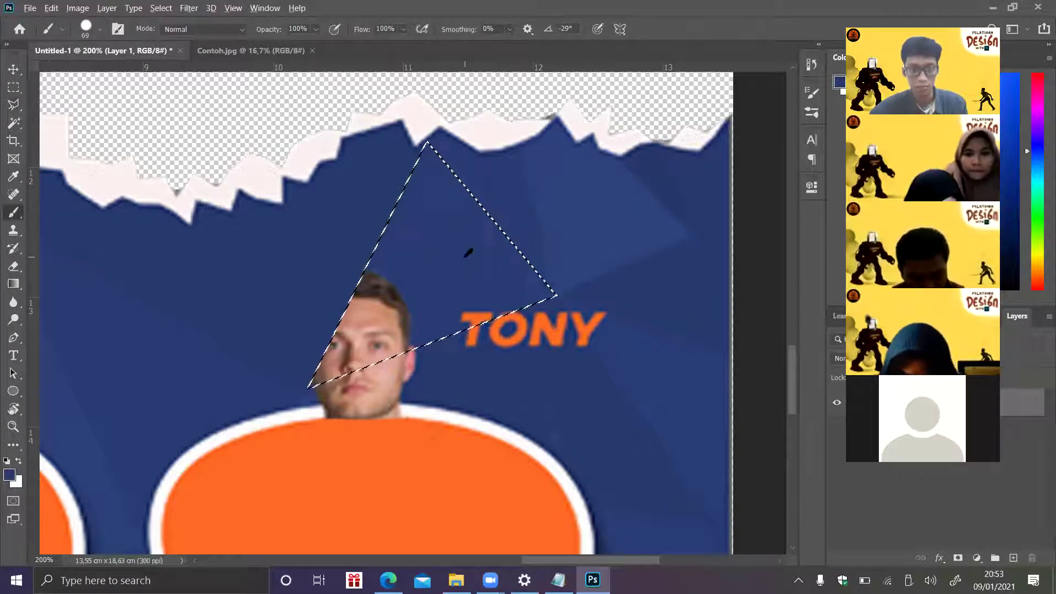
mouse_move(534, 284)
mouse_down()
mouse_move(266, 371)
mouse_move(436, 286)
mouse_move(269, 398)
mouse_move(545, 303)
mouse_up()
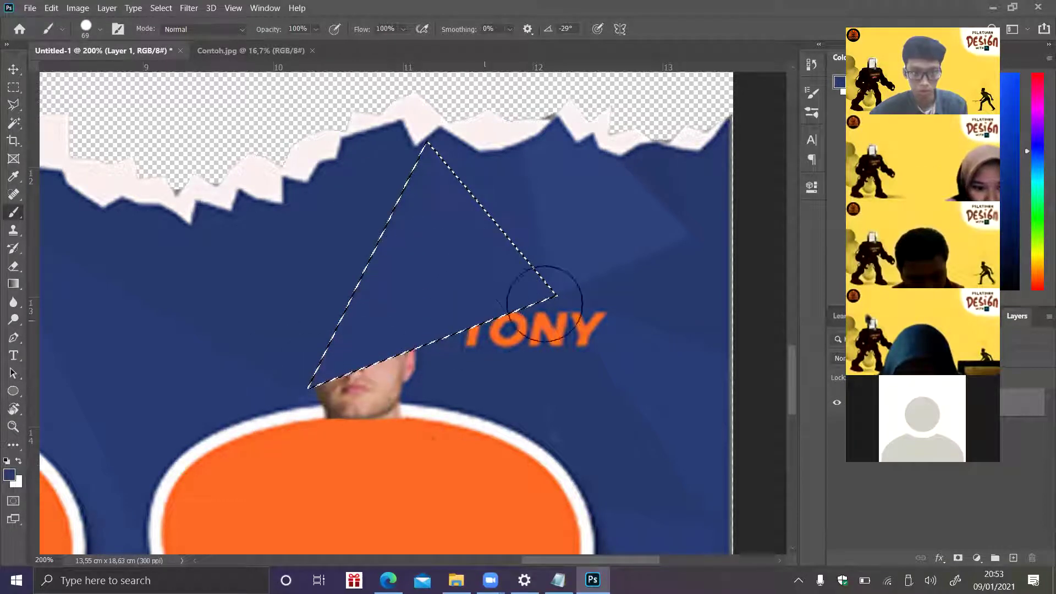
key(ctrl+d)
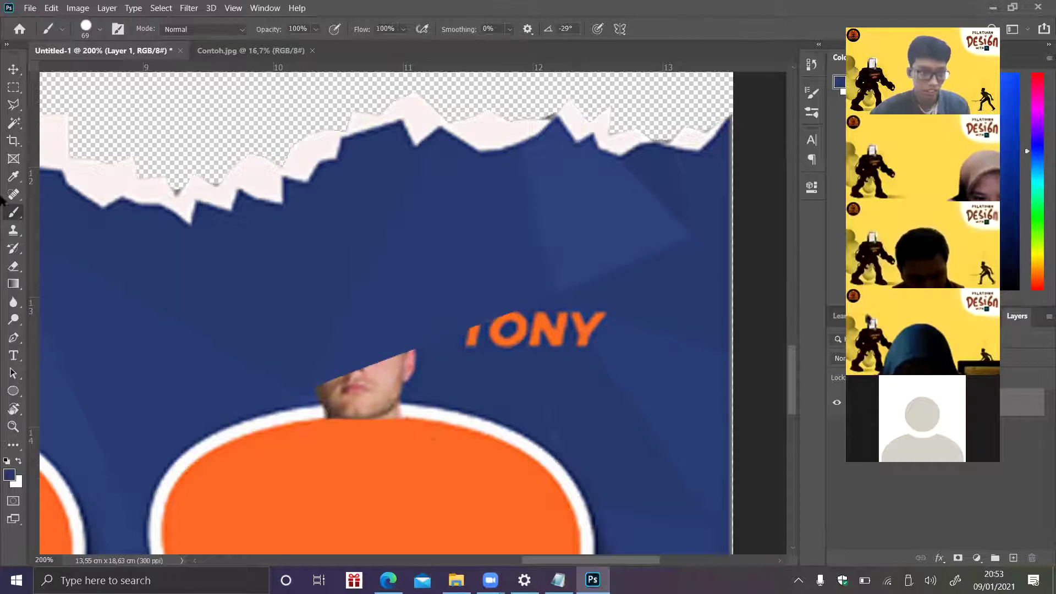
click(14, 106)
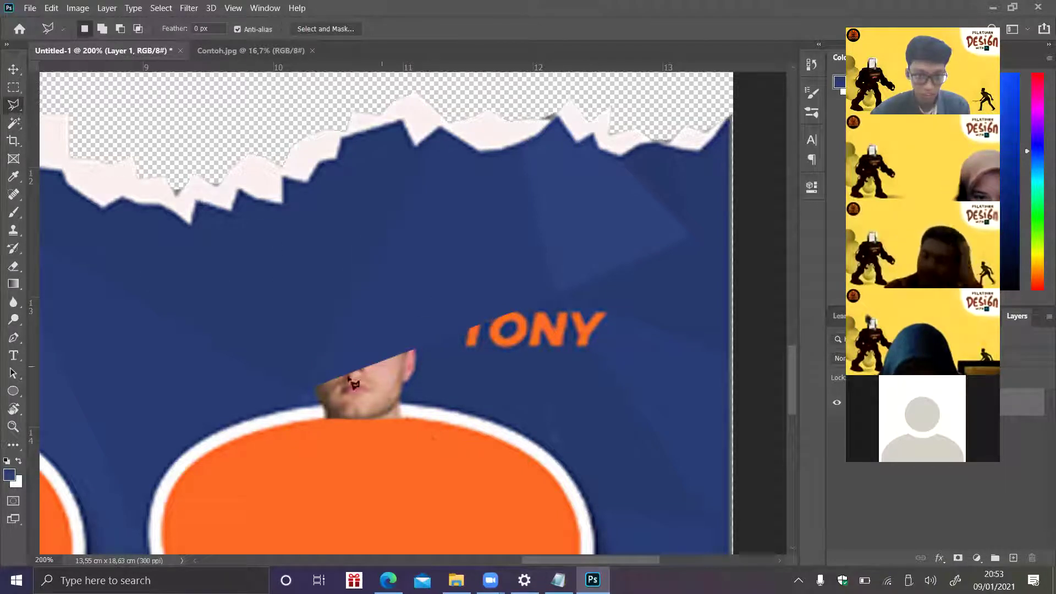
- Select the lower face and TONY text and paint them dark blue
click(303, 390)
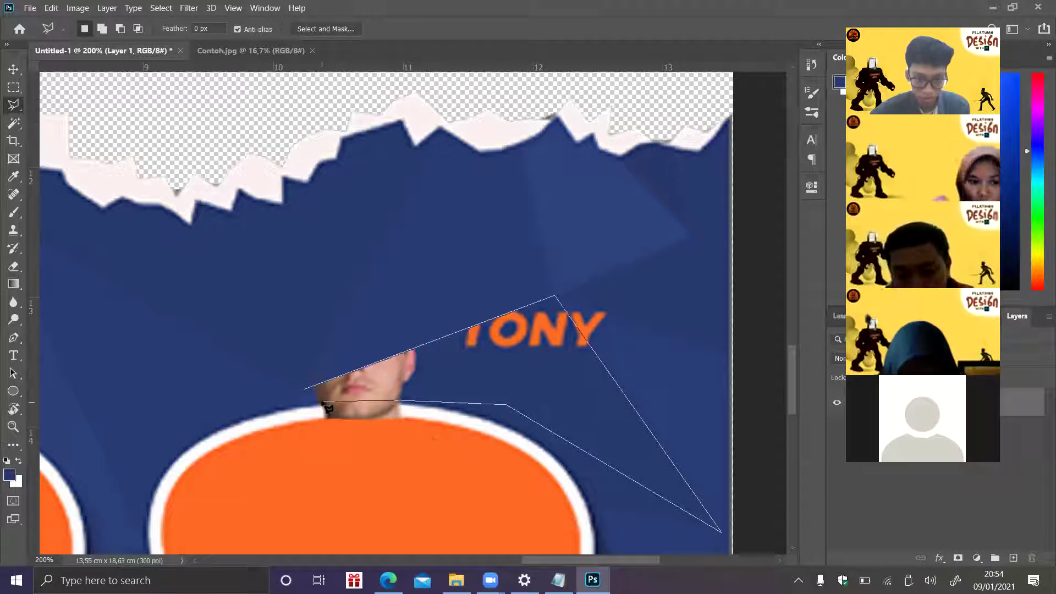
click(306, 392)
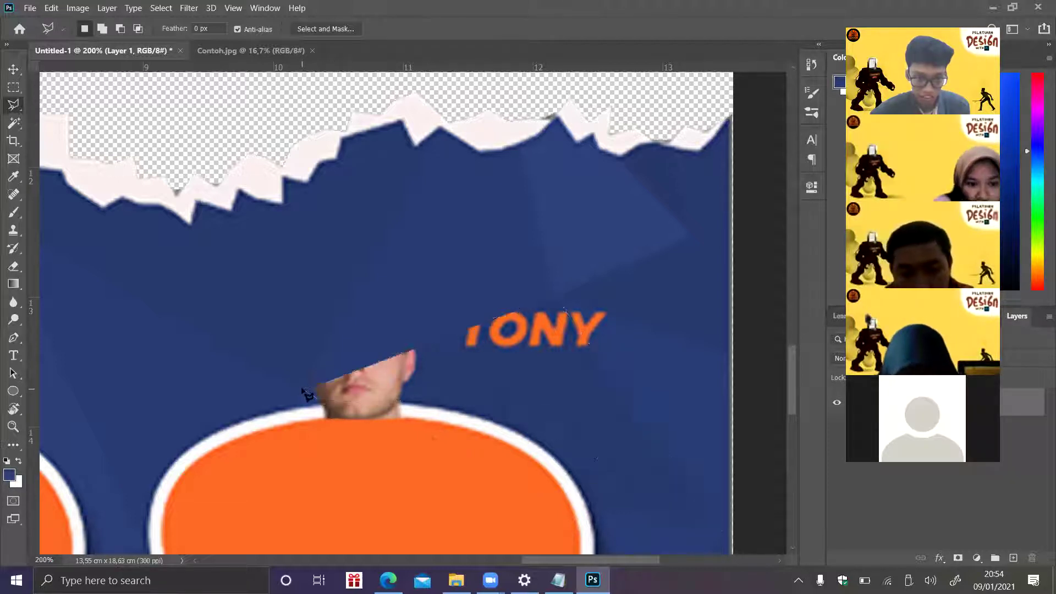
click(14, 212)
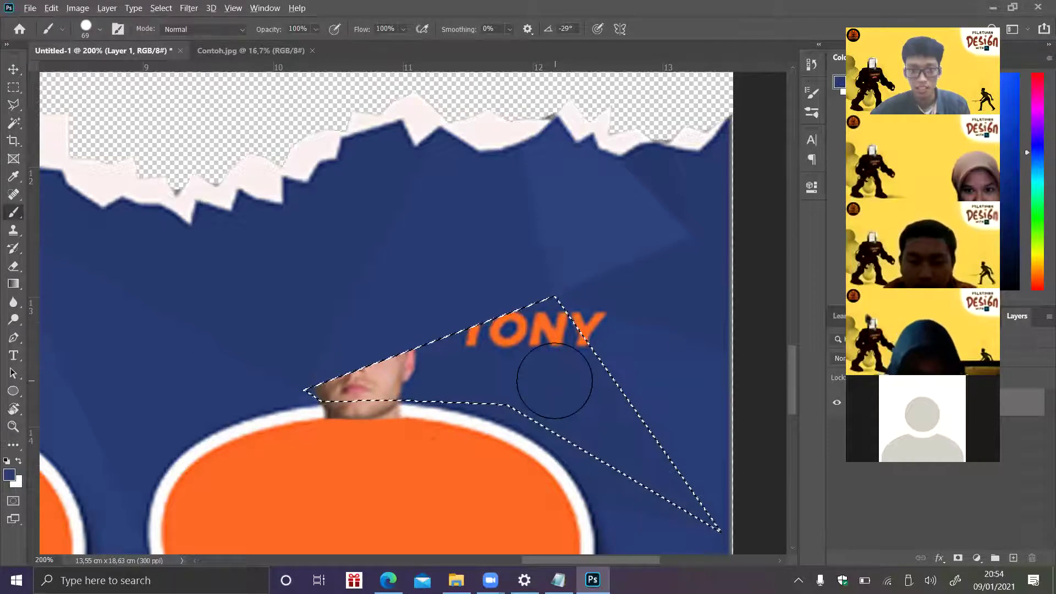
mouse_move(320, 393)
mouse_down()
mouse_move(460, 319)
mouse_move(385, 365)
mouse_move(467, 335)
mouse_move(699, 473)
mouse_up()
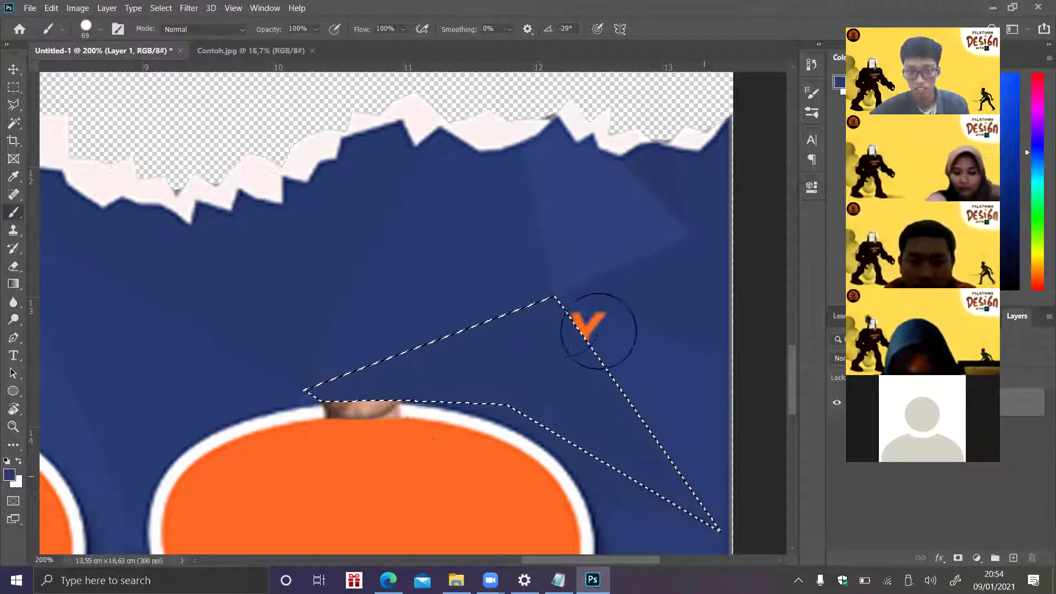
- Invert the selection, paint out the leftover orange letter in blue, and deselect
click(13, 87)
right_click(562, 386)
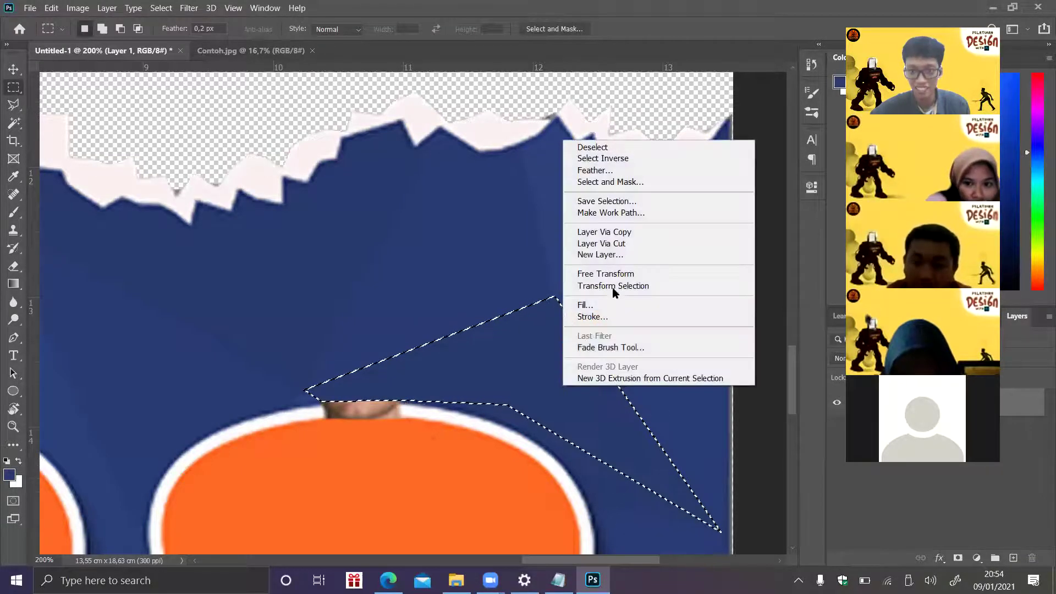
click(602, 158)
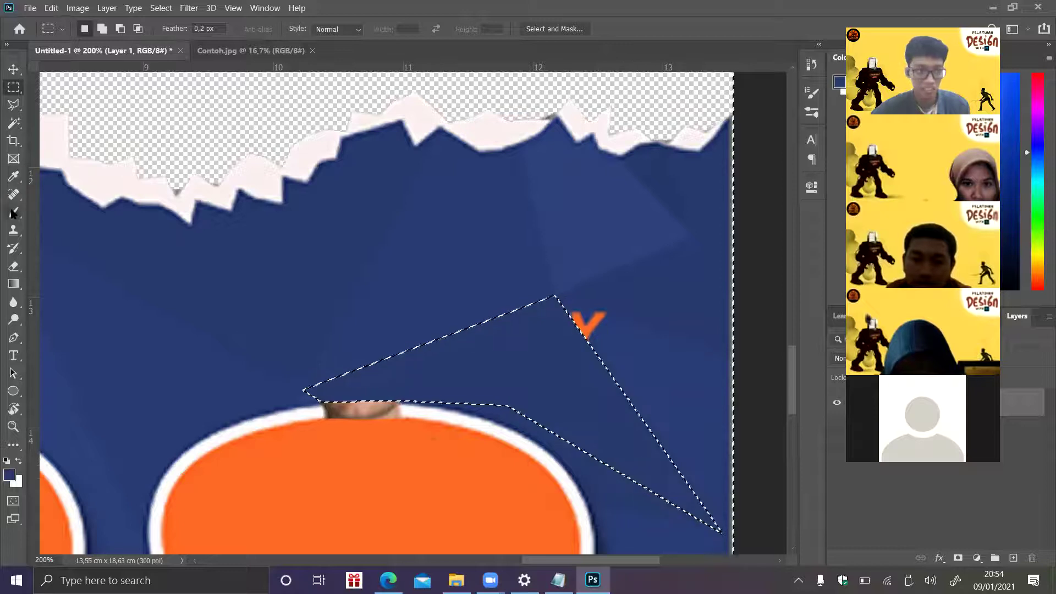
key(b)
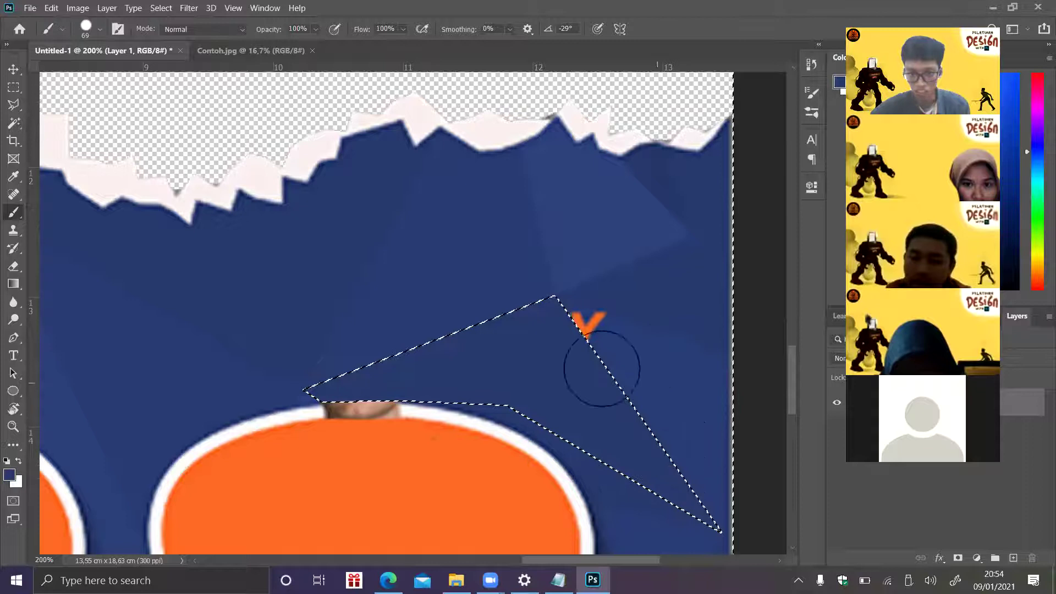
drag(570, 349, 568, 348)
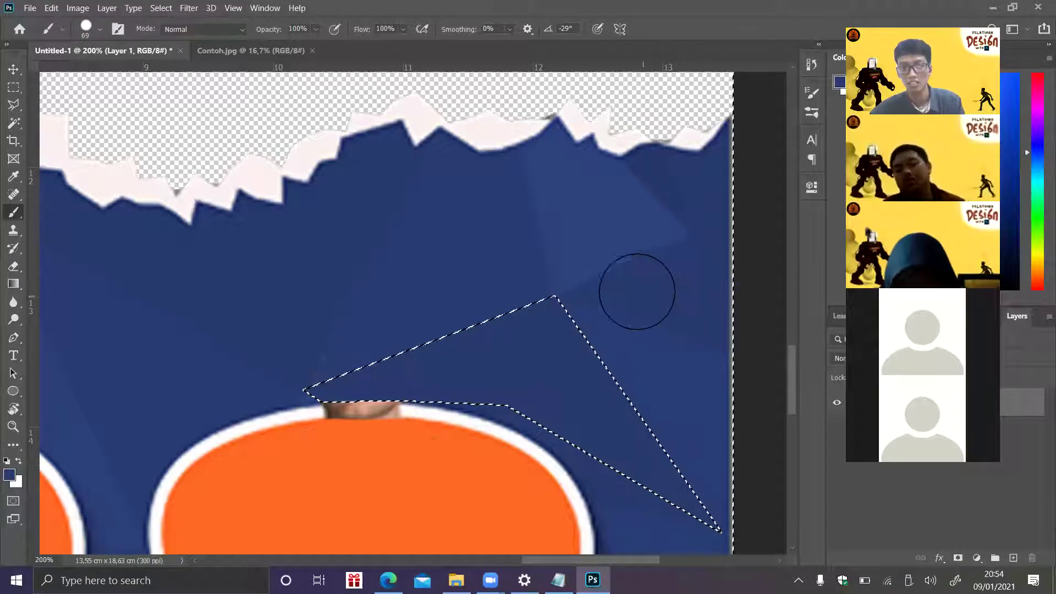
key(ctrl+d)
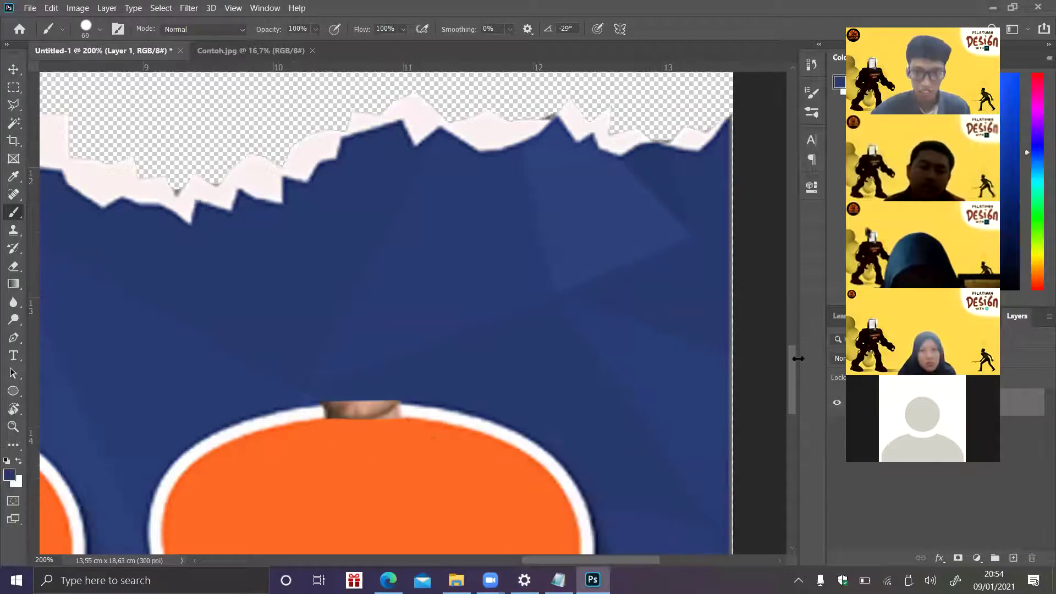
- Lasso the skin strip above the middle badge and paint it with the outline's white
drag(790, 362, 790, 375)
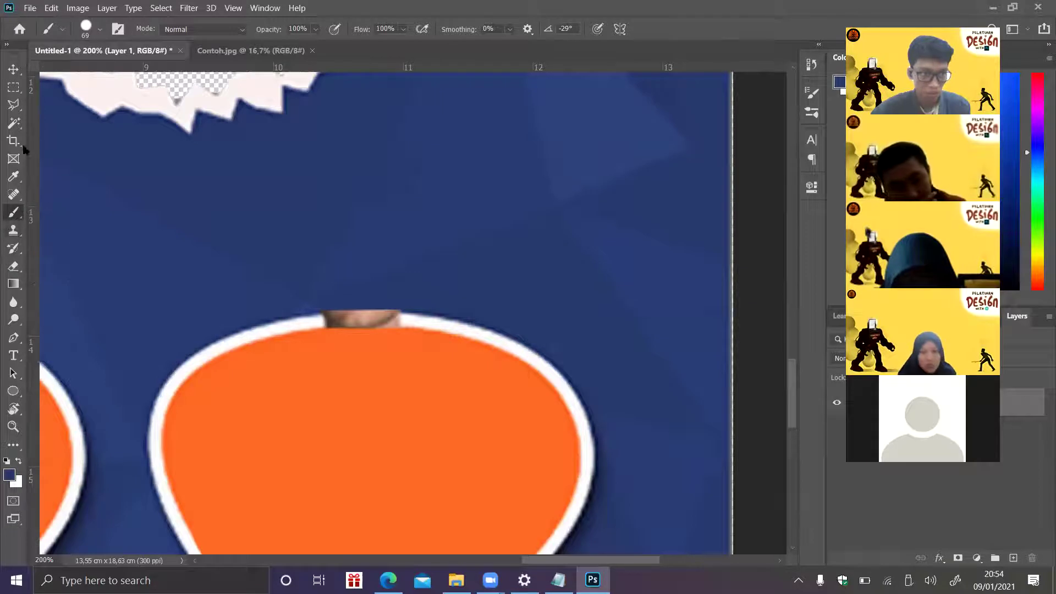
click(12, 104)
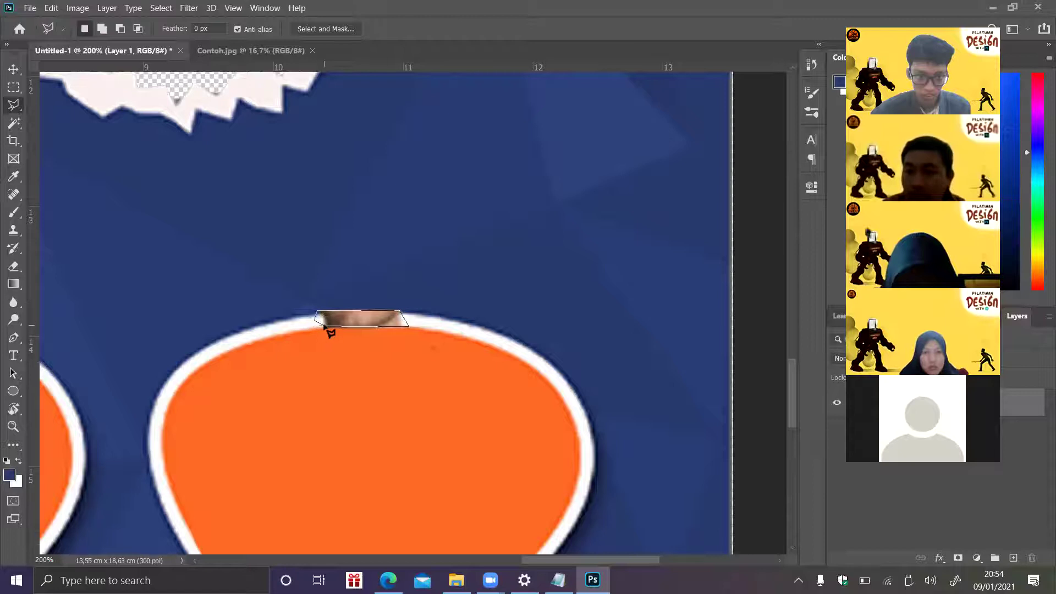
click(320, 325)
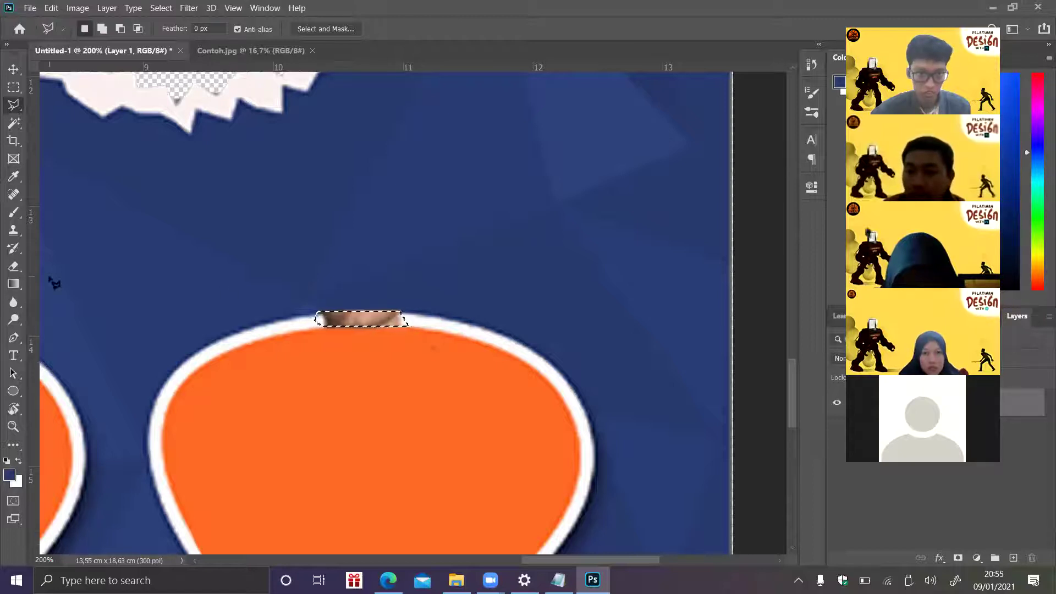
click(14, 212)
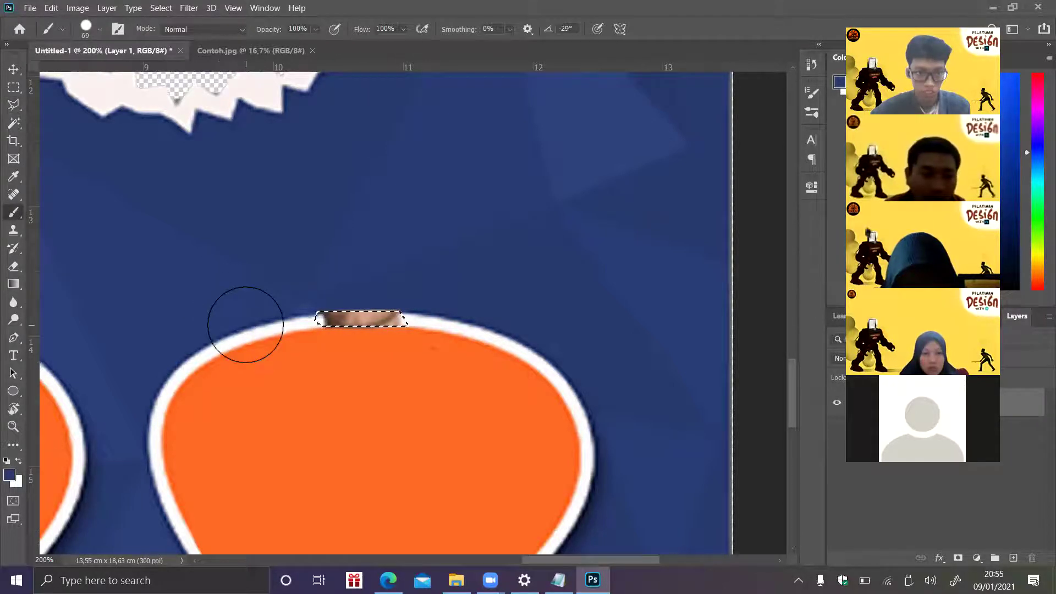
alt+click(284, 328)
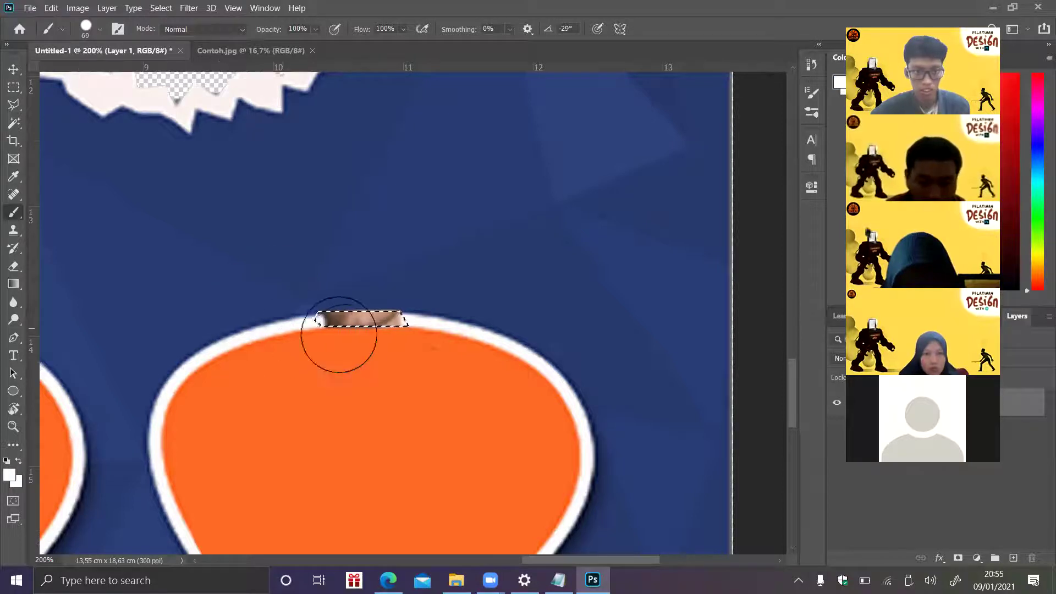
drag(340, 350, 391, 349)
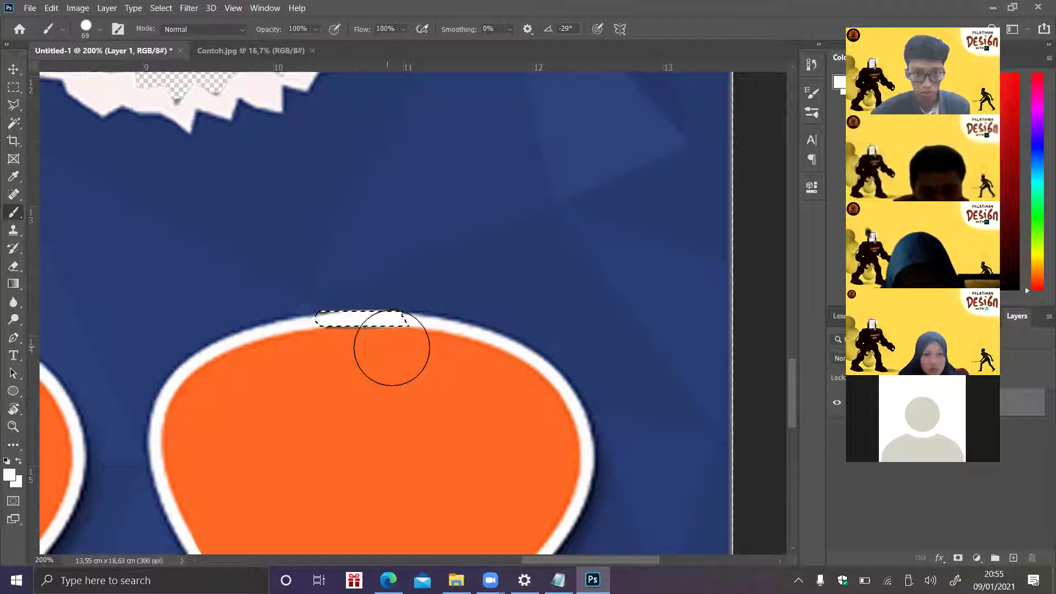
key(ctrl+d)
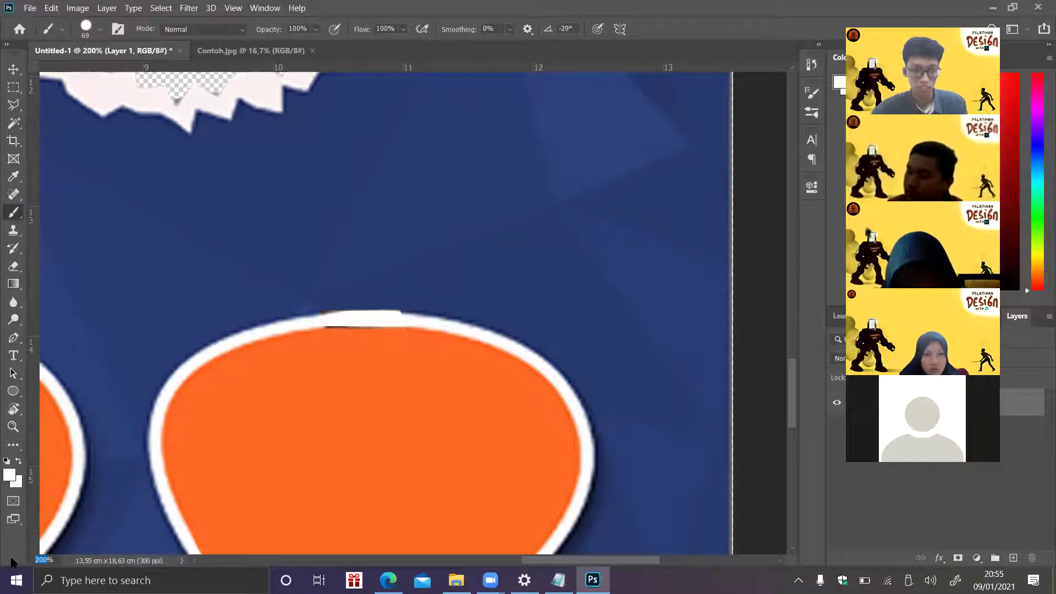
- Zoom out to 30% to view the whole poster
key(Return)
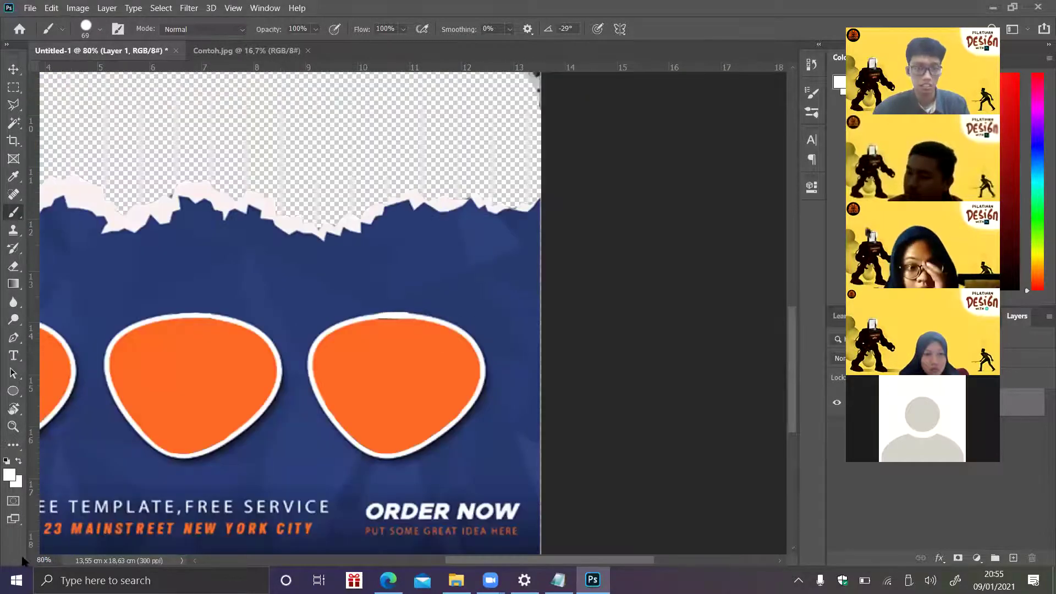
text(30)
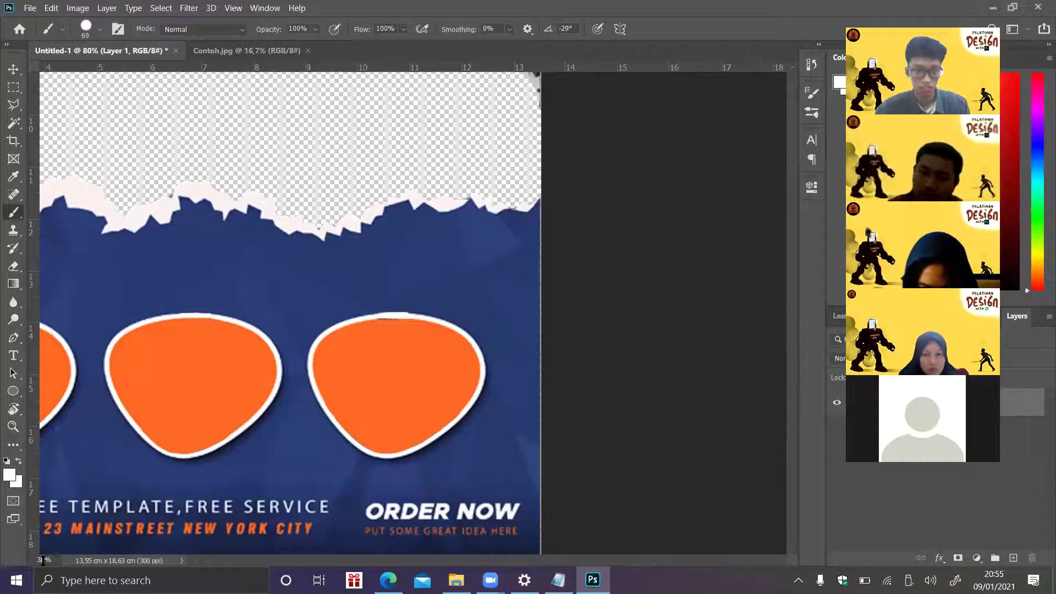
key(Return)
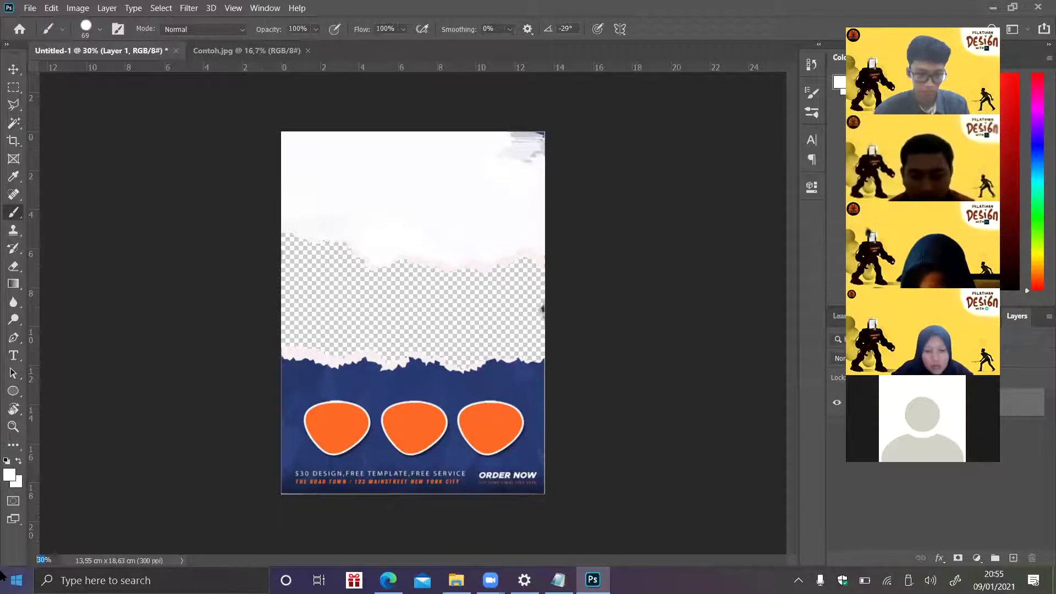
- Zoom to 250% and scroll to the $30 DESIGN and THE ROAD TOWN lines
text(200)
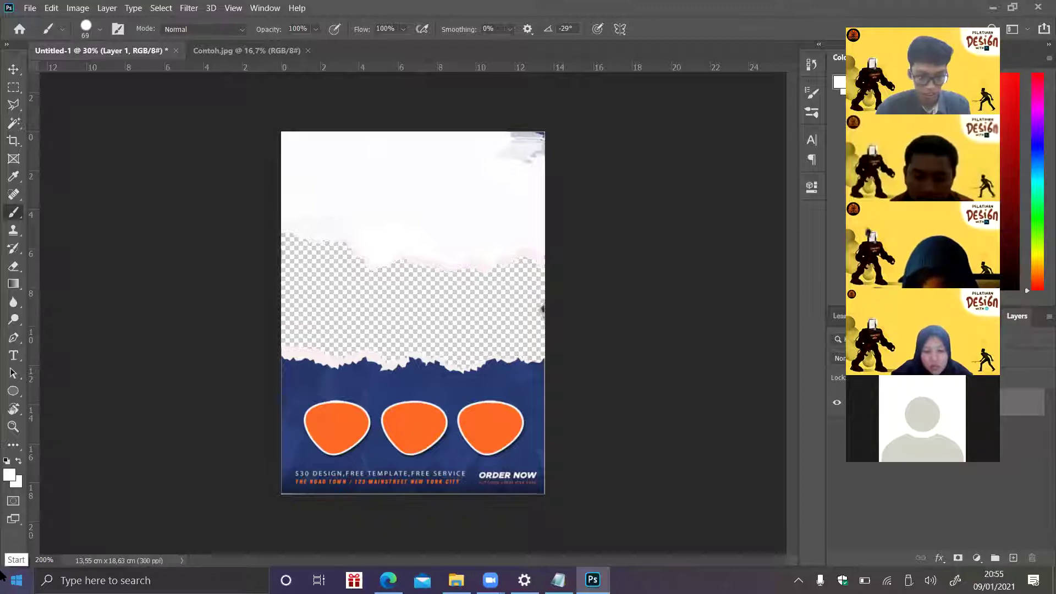
key(BackSpace)
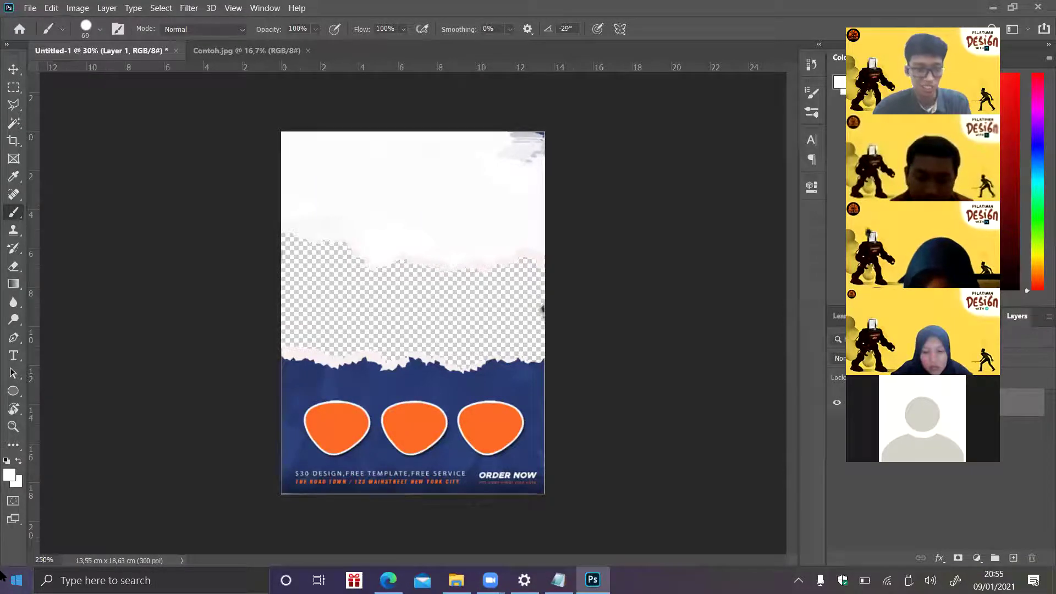
text(5)
key(Return)
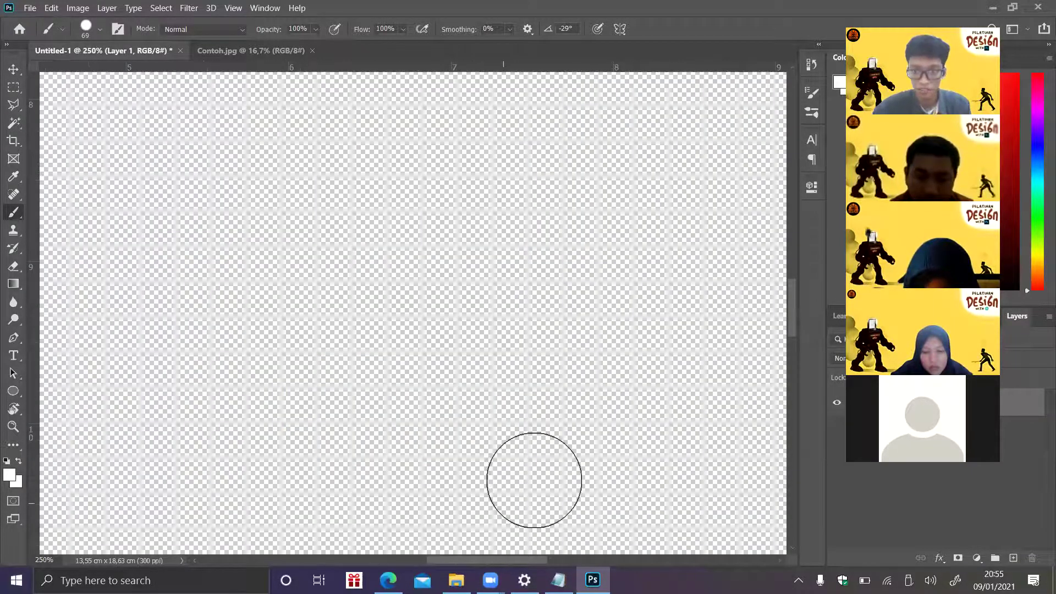
drag(788, 340, 788, 494)
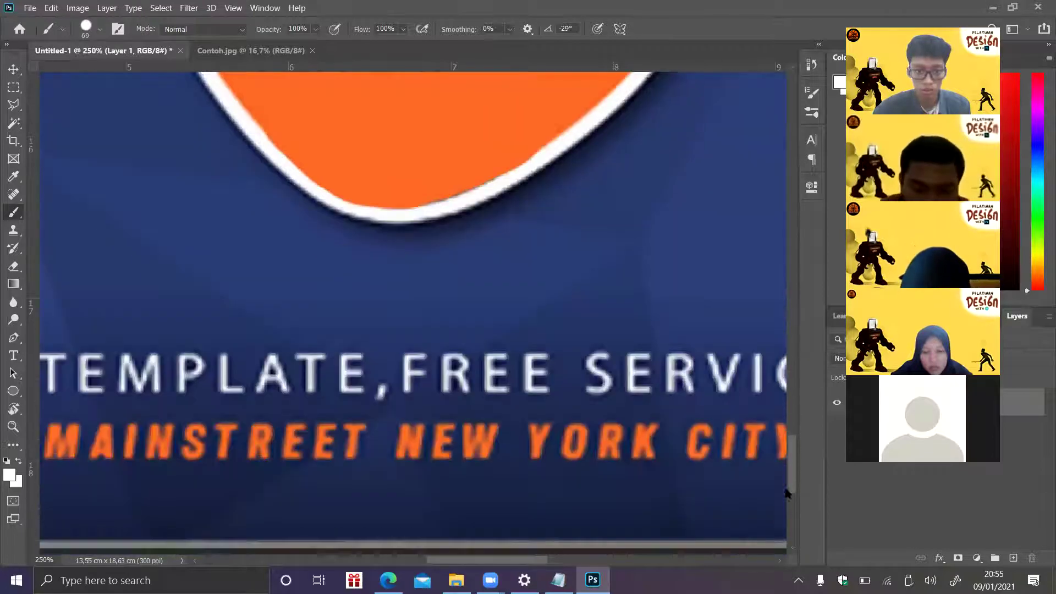
scroll(578, 519, down, 1)
drag(494, 564, 384, 563)
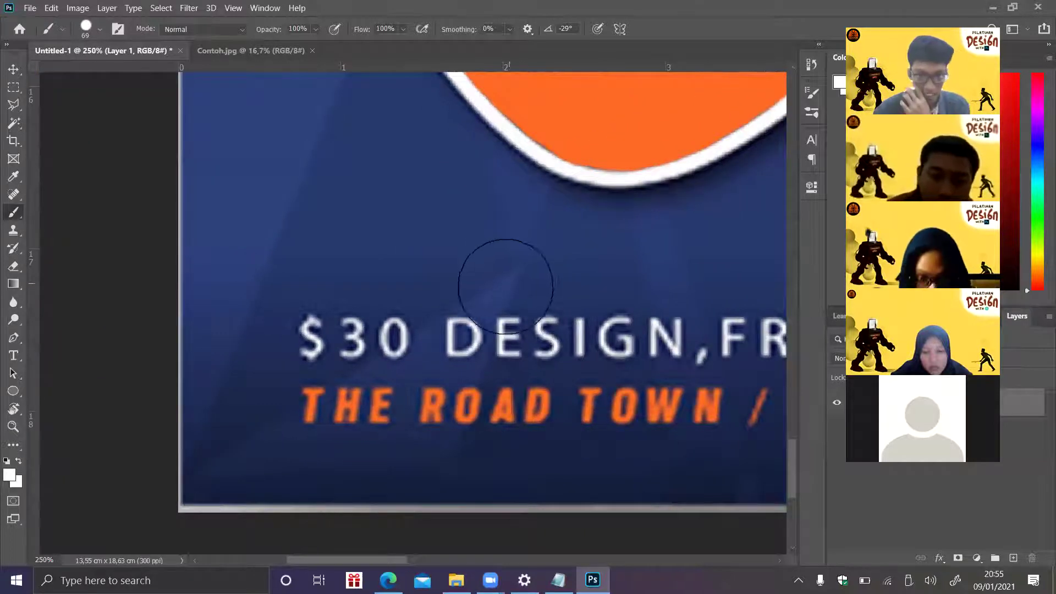
- Paint a lasso triangle blue over the D of DESIGN and the start of THE ROAD TOWN
click(14, 104)
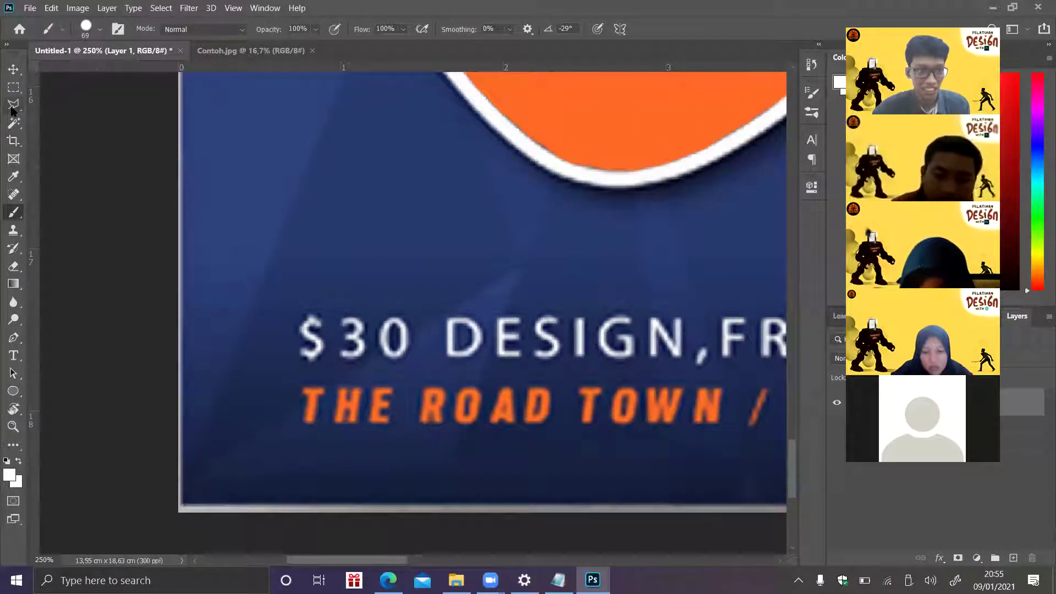
click(187, 481)
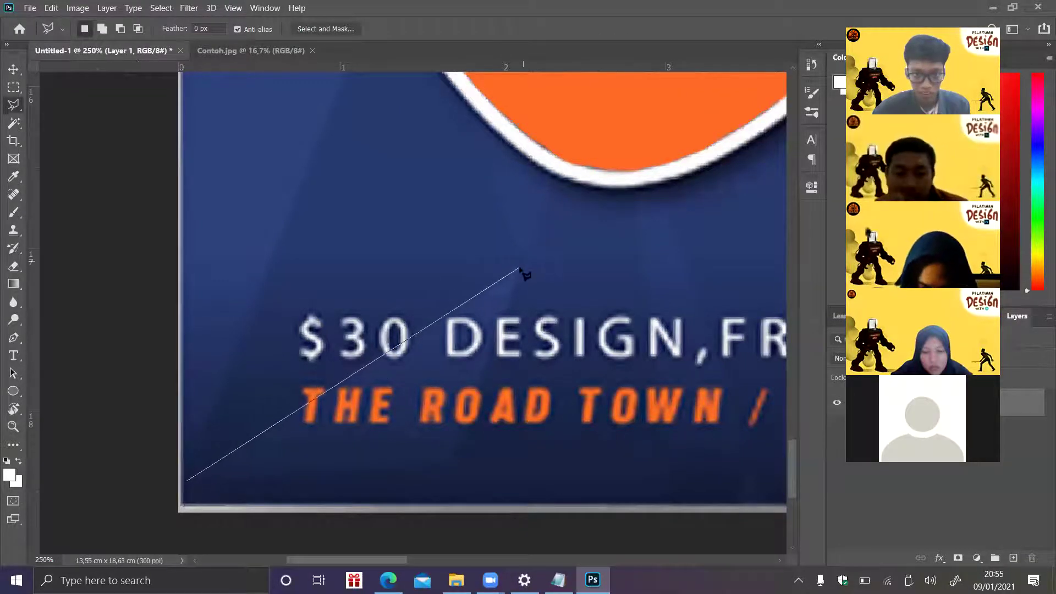
key(Escape)
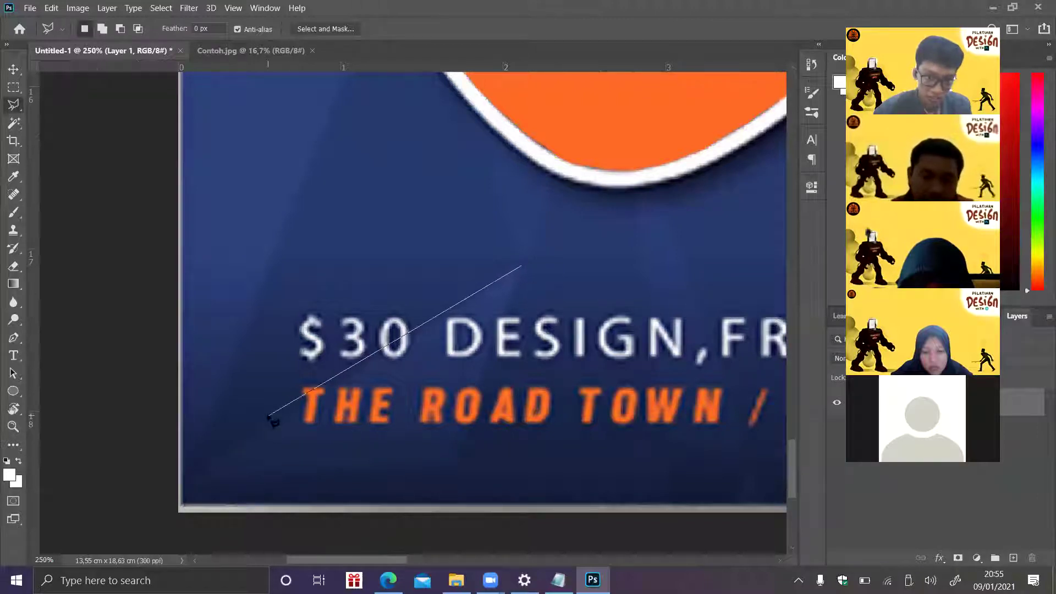
click(189, 480)
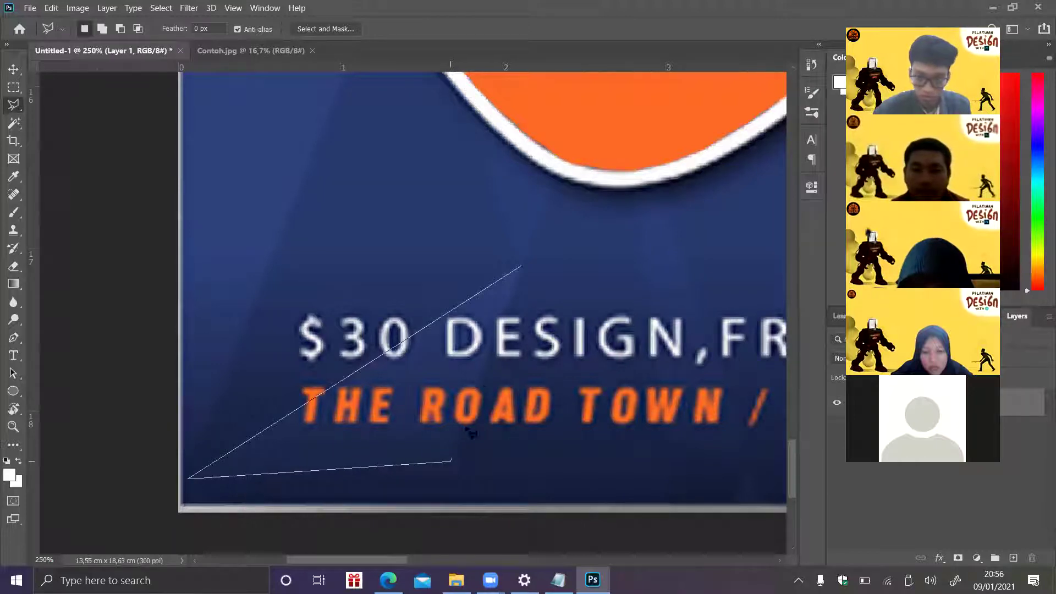
click(522, 266)
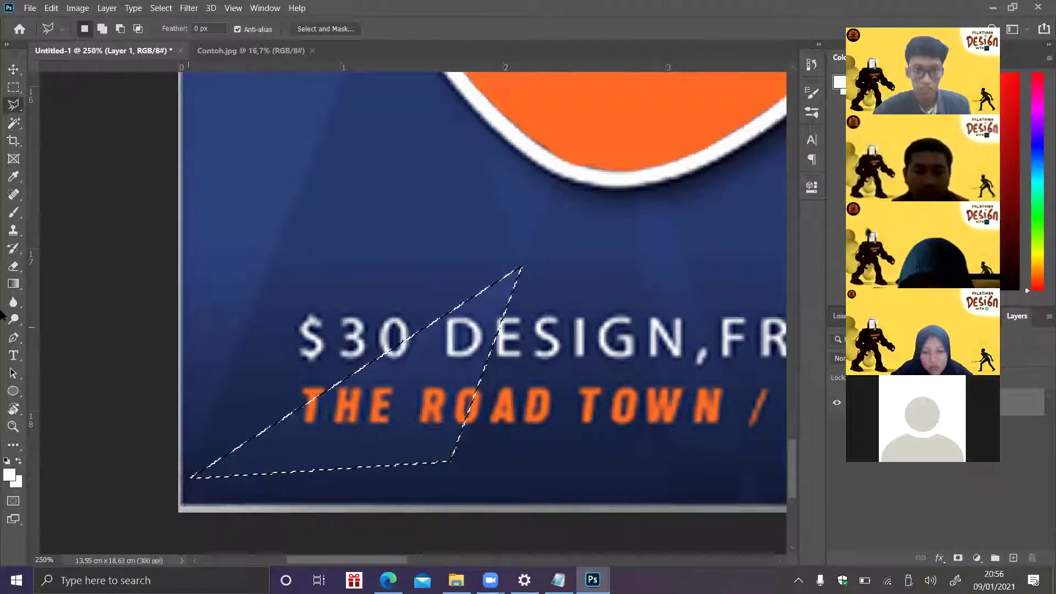
click(14, 215)
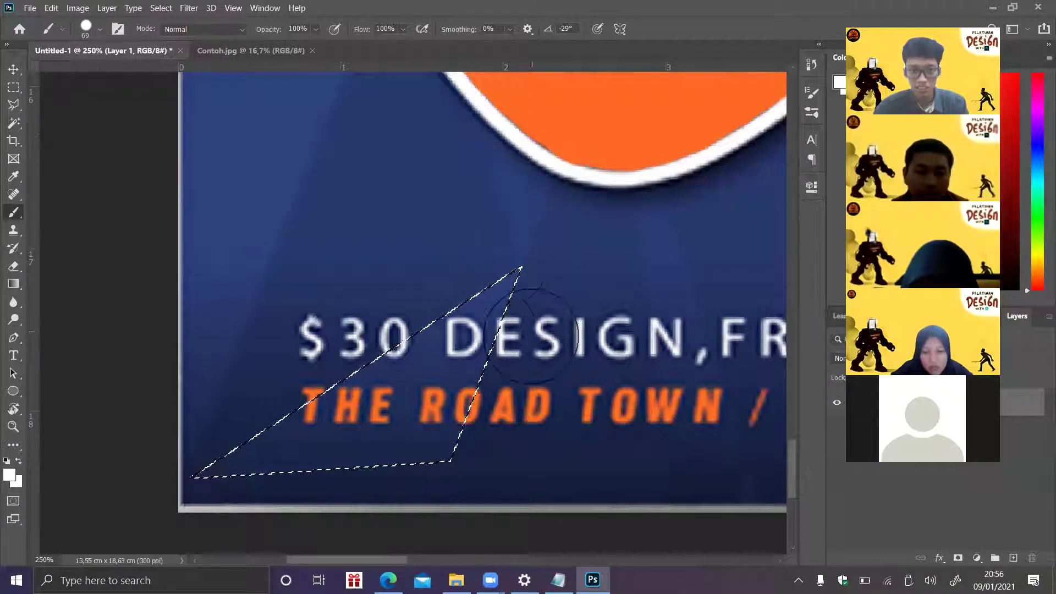
mouse_move(504, 286)
mouse_down()
mouse_move(413, 382)
mouse_move(262, 446)
mouse_move(280, 448)
mouse_move(514, 277)
mouse_move(448, 330)
mouse_move(236, 437)
mouse_move(94, 472)
mouse_up()
mouse_move(356, 443)
mouse_down()
mouse_move(506, 420)
mouse_move(483, 382)
mouse_up()
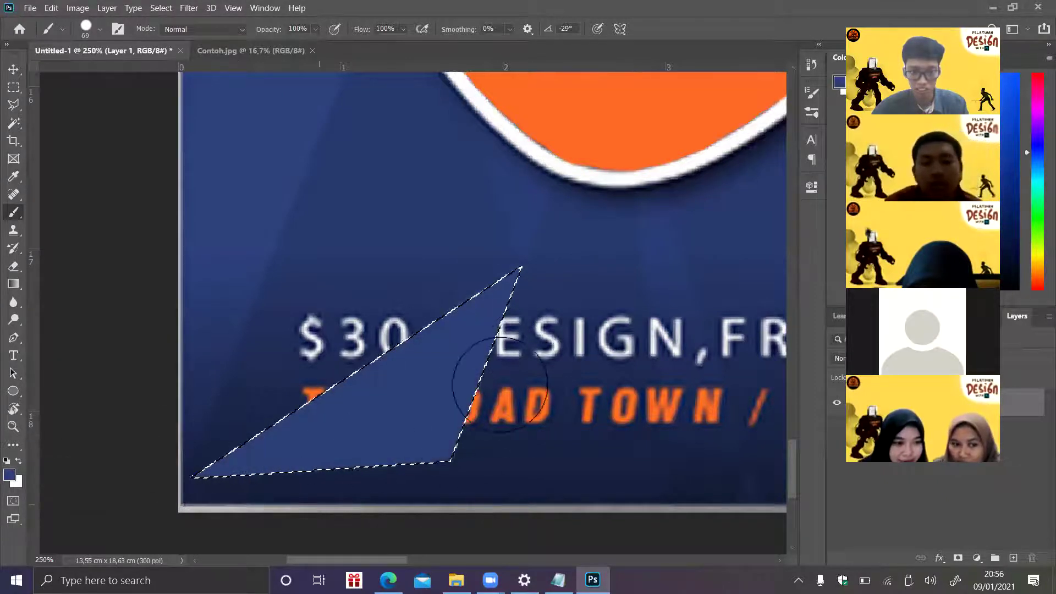
key(ctrl+d)
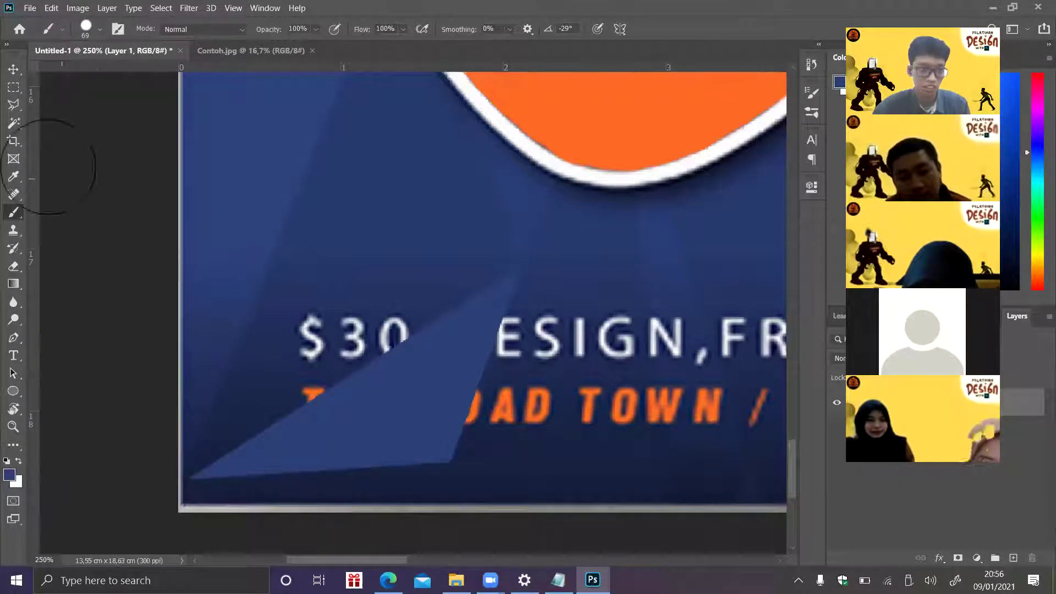
- Paint a second lasso facet blue above the triangle, hiding the $30 text
click(13, 104)
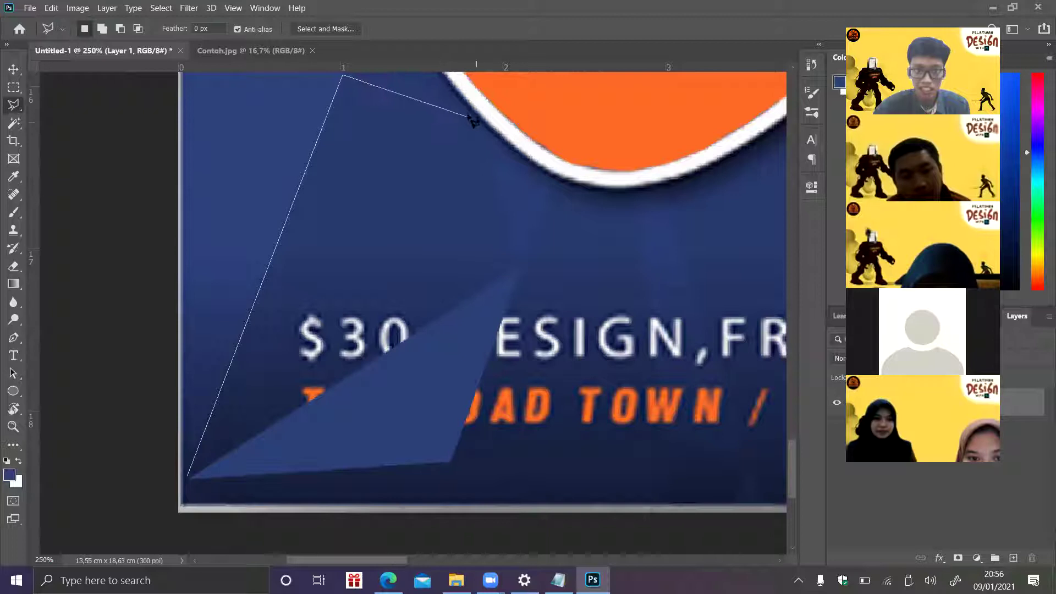
click(466, 113)
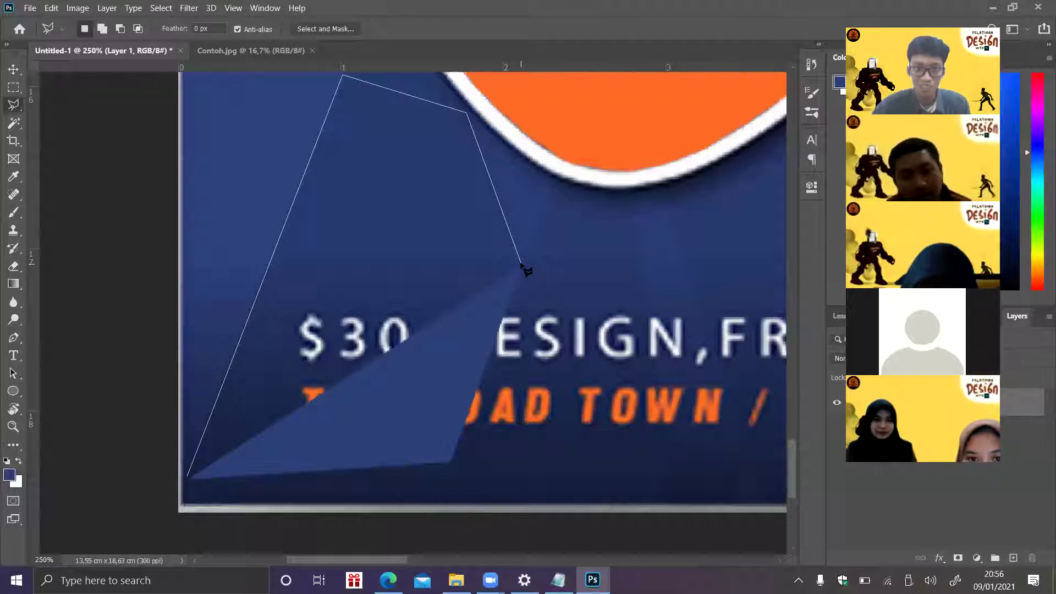
click(189, 480)
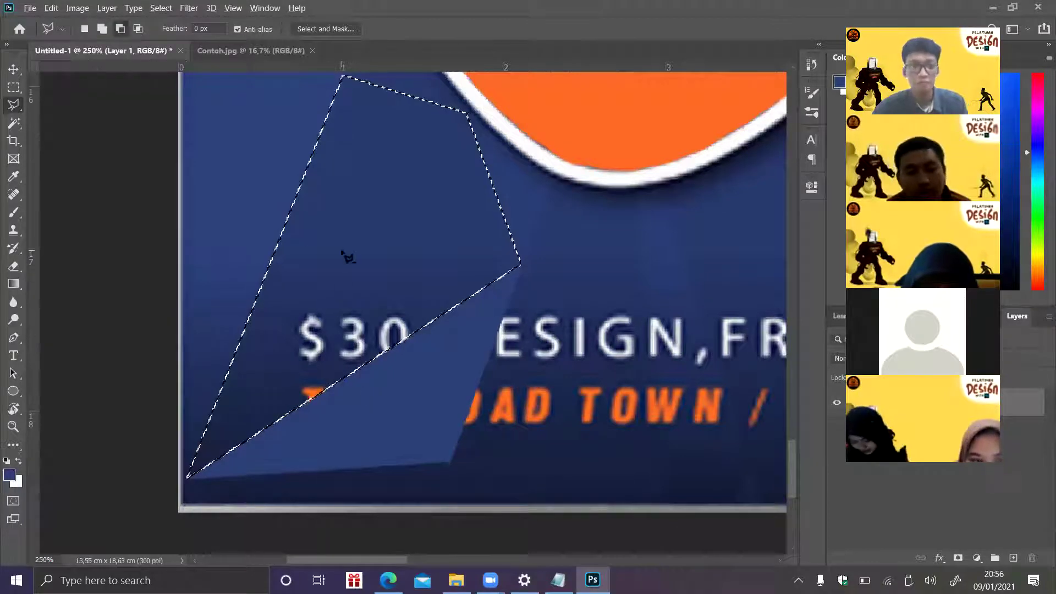
click(15, 214)
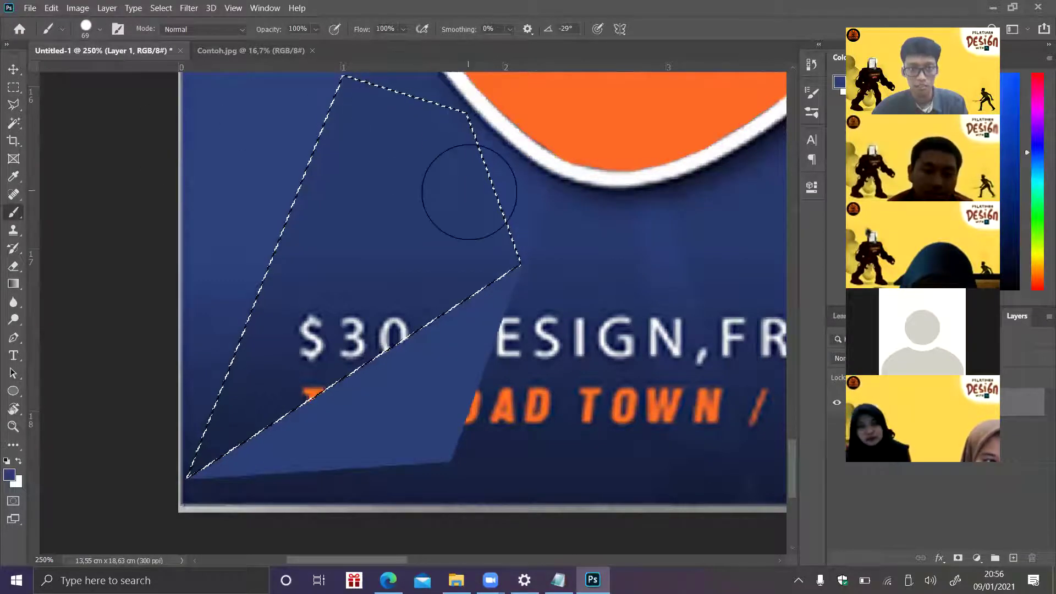
drag(306, 353, 459, 270)
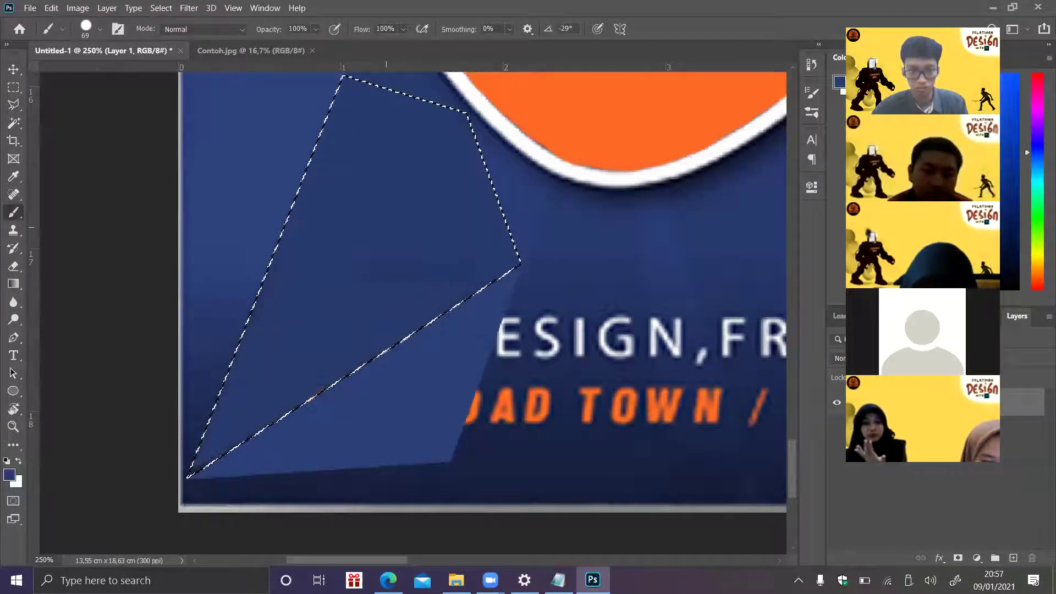
key(ctrl+d)
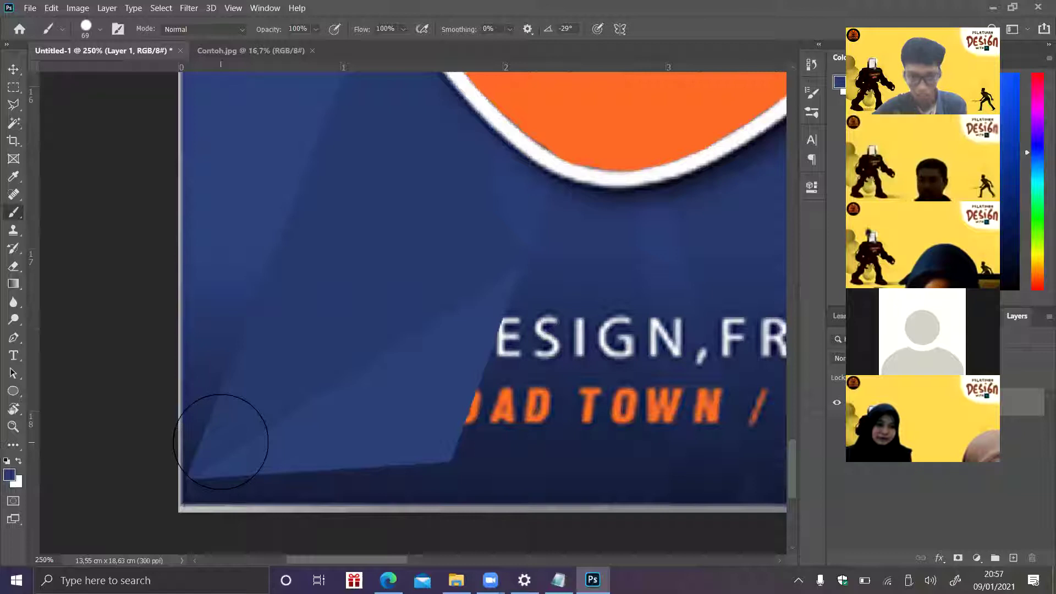
- Paint a tall four-sided facet under the middle badge blue over the DESIGN letters, then clean up specks
click(13, 104)
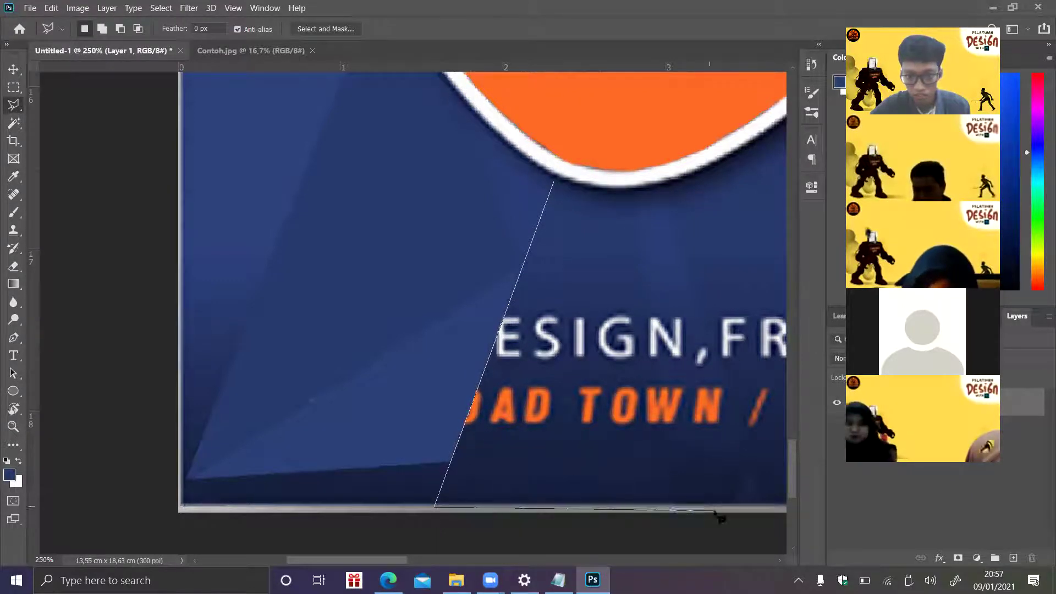
click(663, 505)
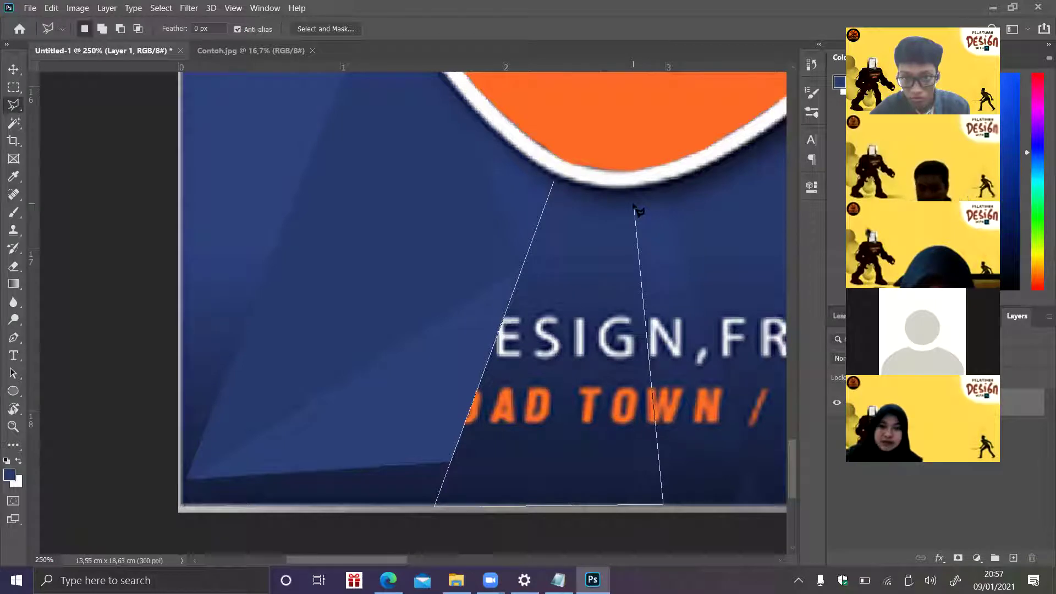
click(634, 201)
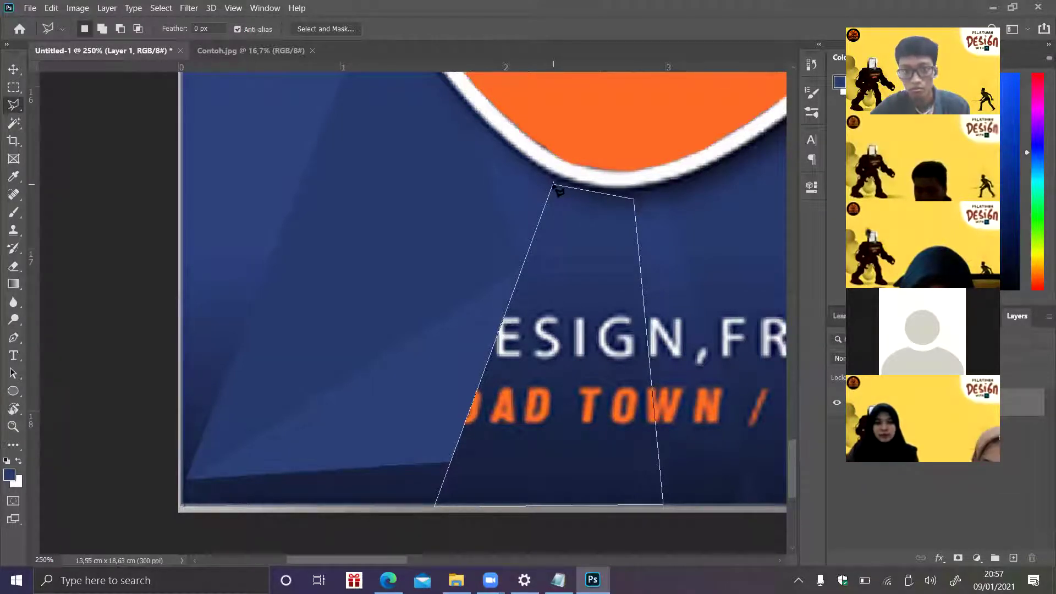
click(556, 184)
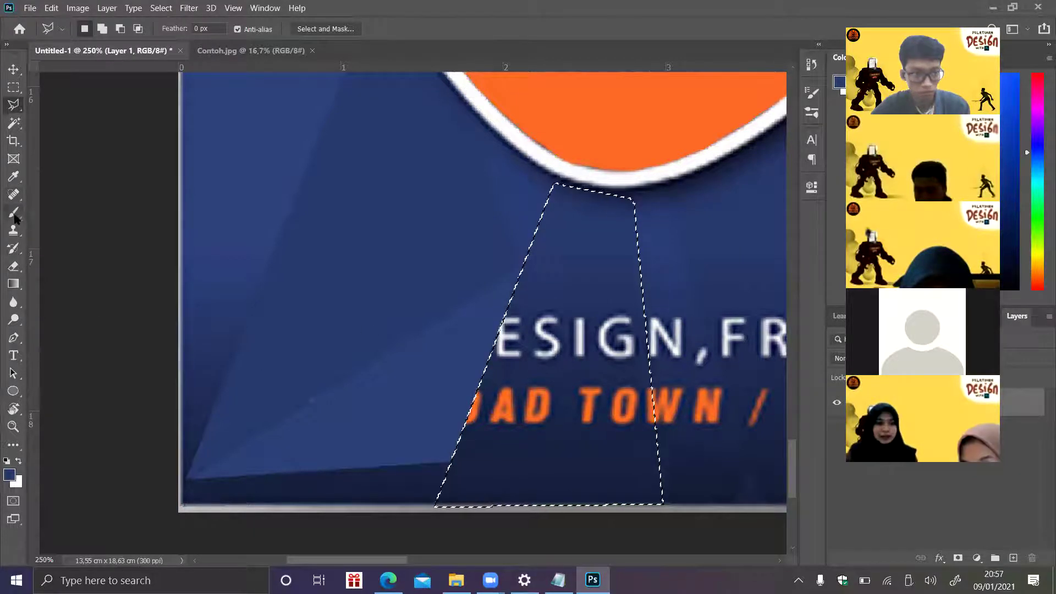
click(13, 212)
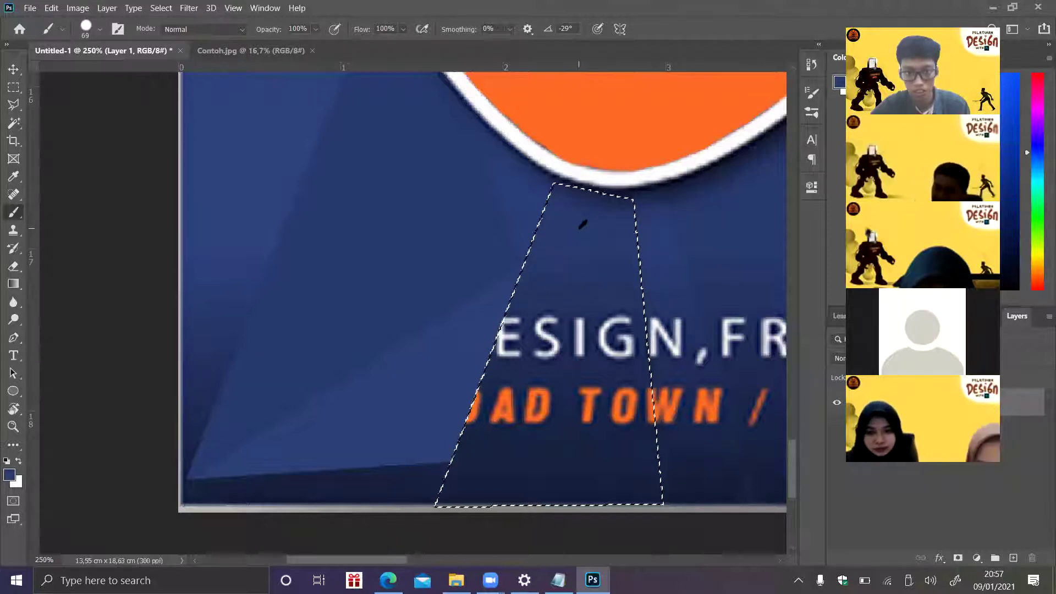
drag(590, 314, 542, 333)
drag(629, 223, 512, 378)
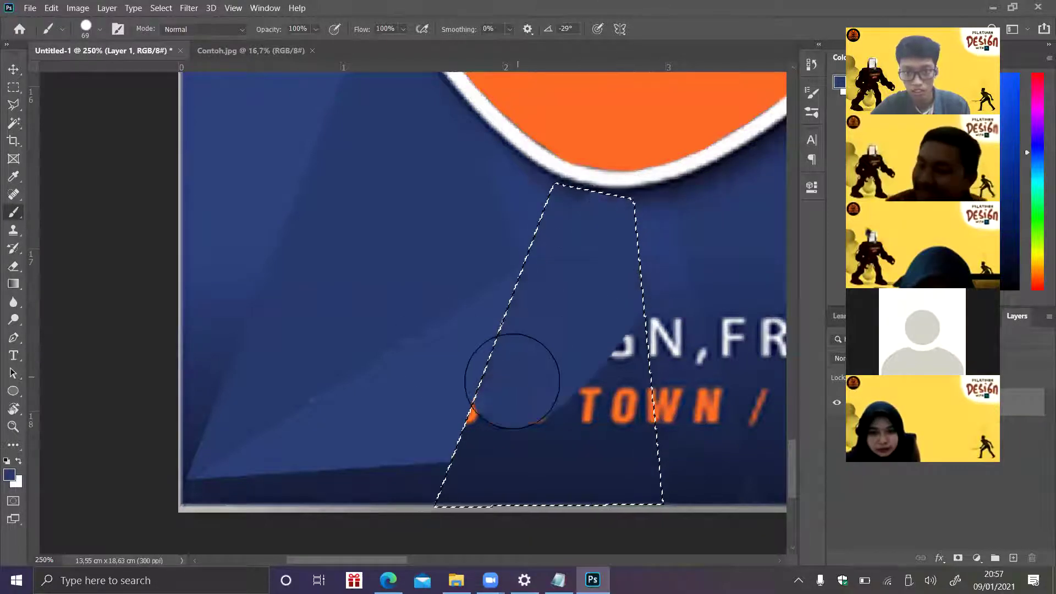
key(ctrl+z)
key(ctrl+z)
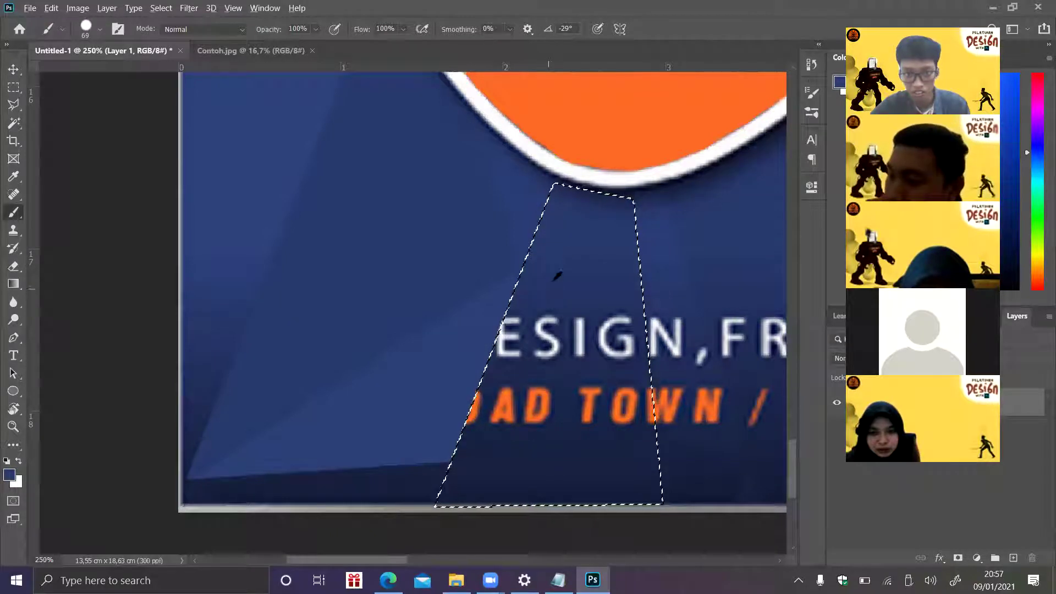
drag(602, 330, 520, 325)
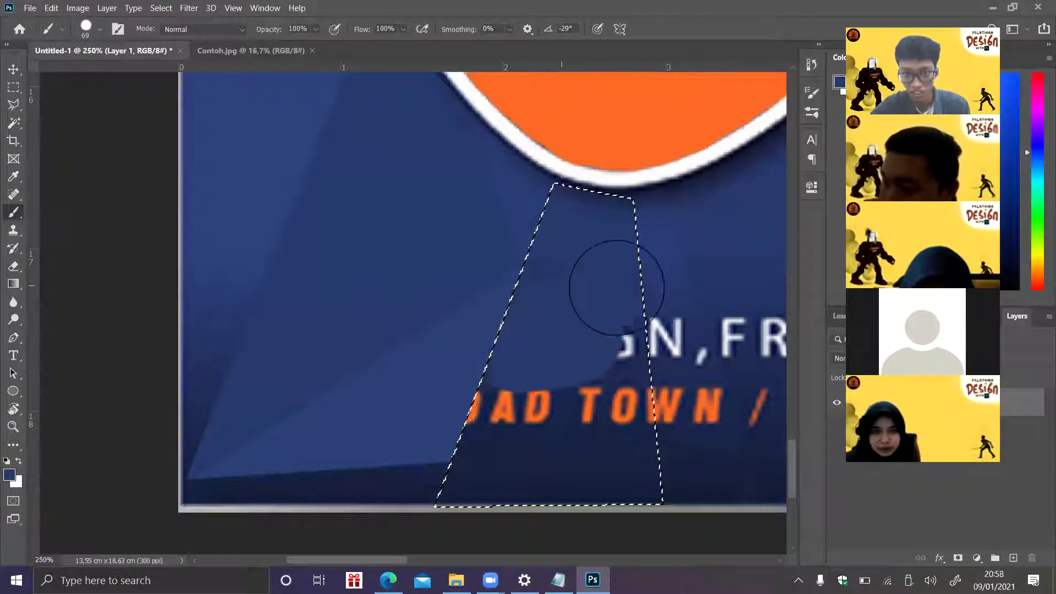
mouse_move(538, 287)
mouse_down()
mouse_move(556, 325)
mouse_move(650, 315)
mouse_move(478, 388)
mouse_move(599, 377)
mouse_move(520, 424)
mouse_move(419, 455)
mouse_move(652, 397)
mouse_move(493, 519)
mouse_move(554, 391)
mouse_up()
key(ctrl+d)
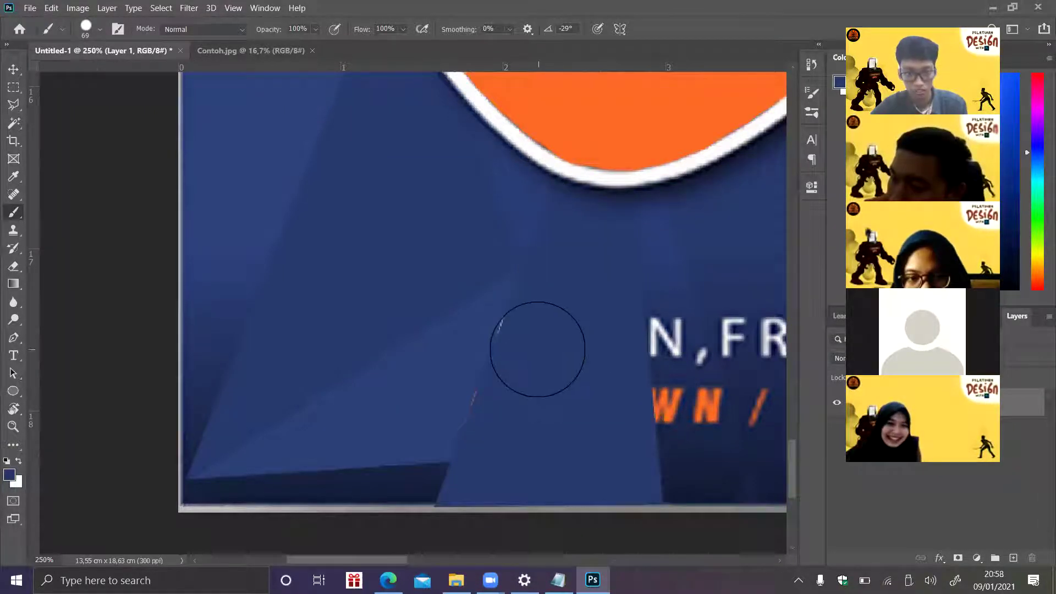
drag(542, 349, 518, 408)
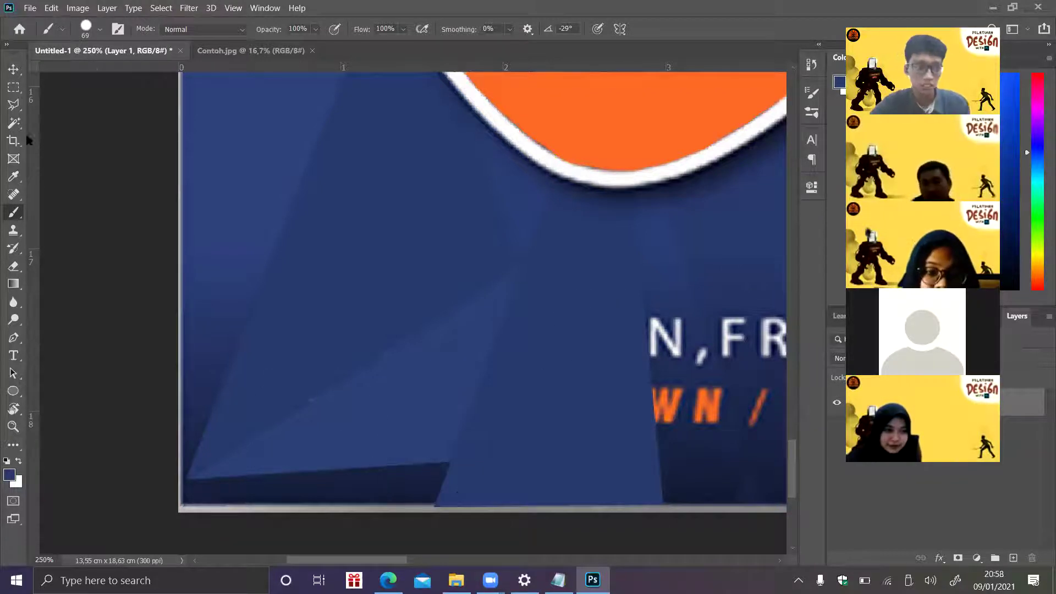
click(14, 105)
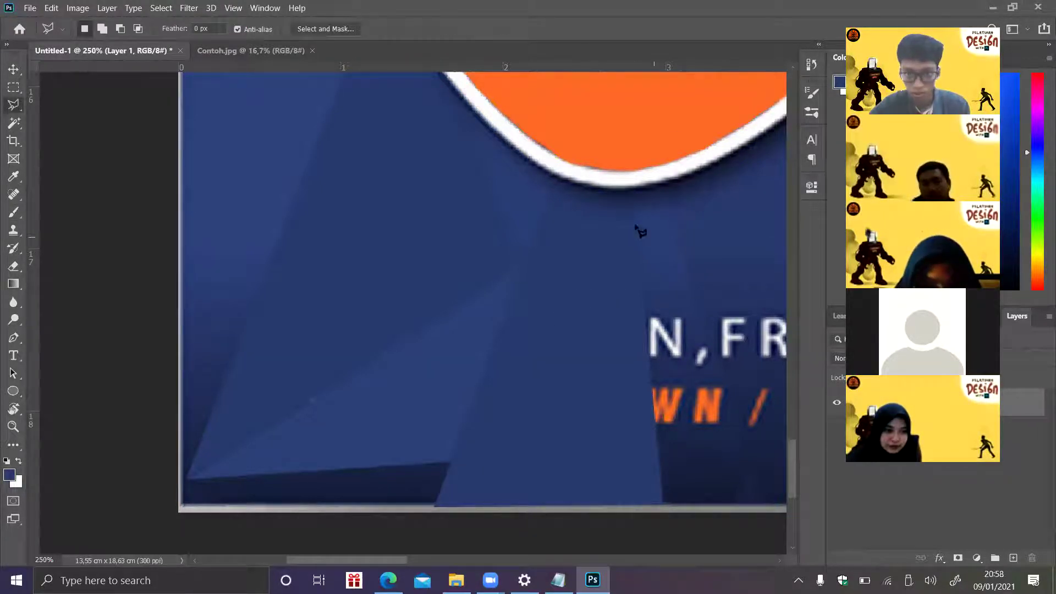
- Paint the narrow slanted strip beside the middle badge blue, hiding 'N,' and 'WN'
click(632, 205)
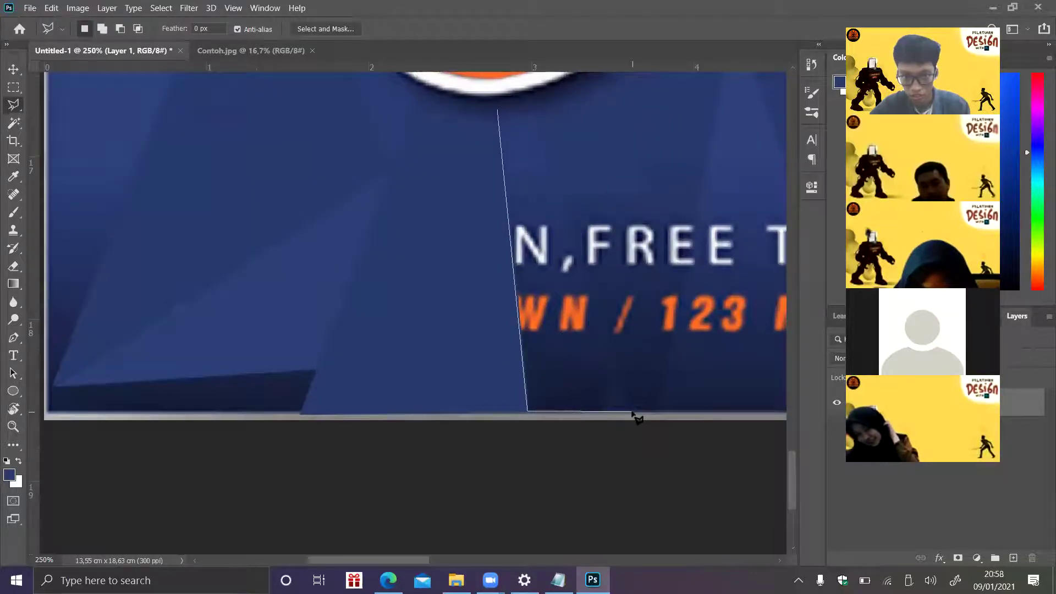
click(632, 411)
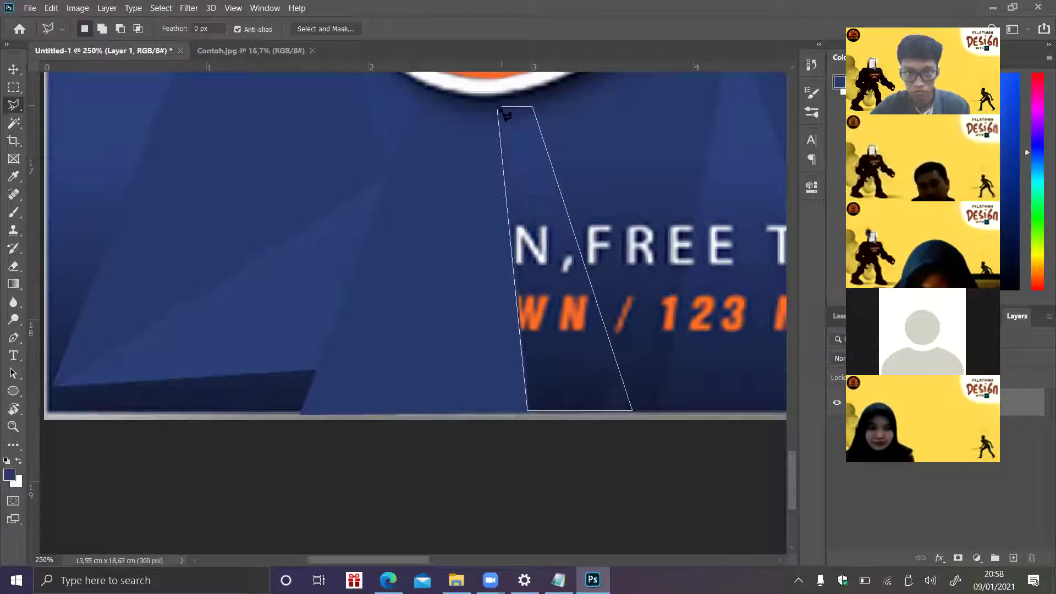
click(500, 113)
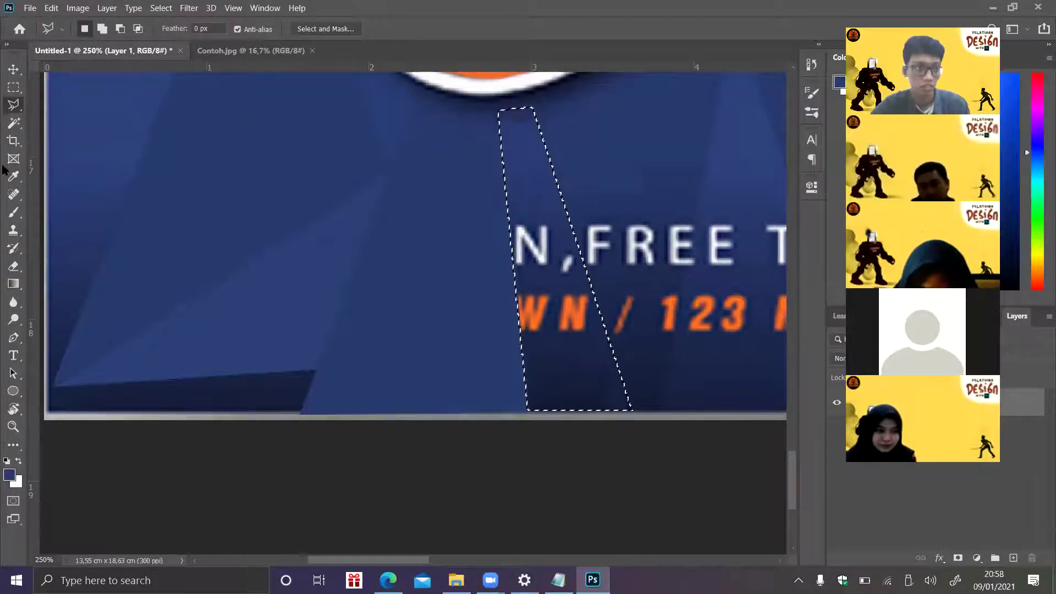
click(13, 212)
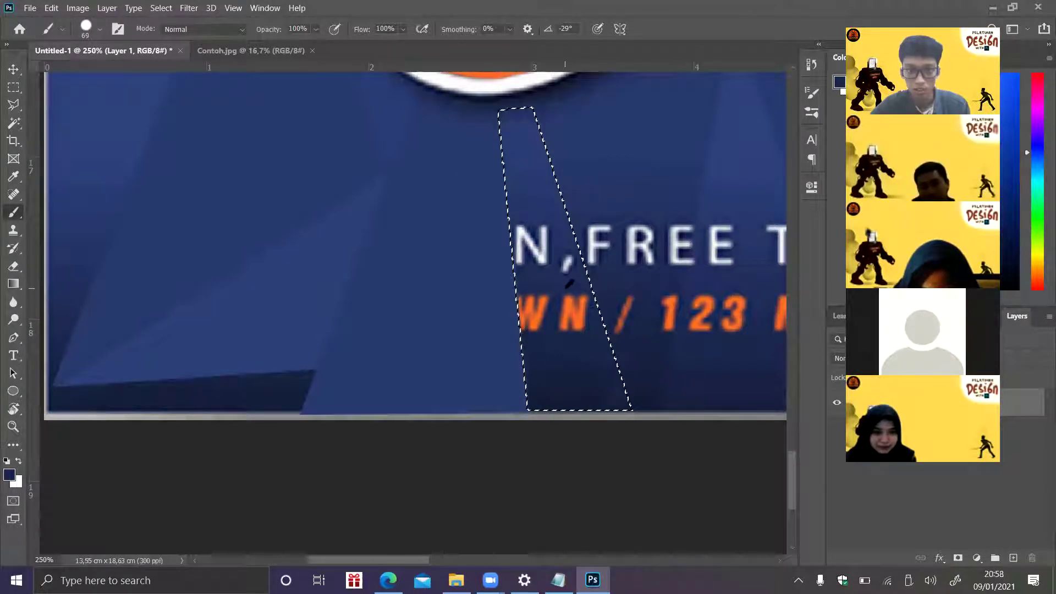
mouse_move(531, 210)
mouse_down()
mouse_move(518, 144)
mouse_move(577, 365)
mouse_up()
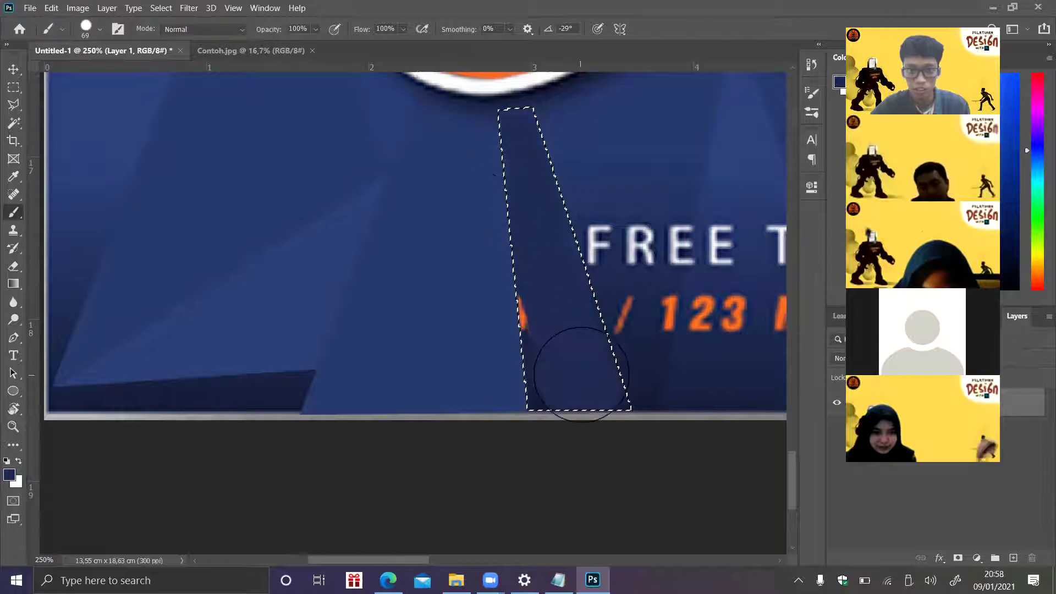
key(ctrl+z)
mouse_move(543, 203)
mouse_down()
mouse_move(530, 147)
mouse_move(573, 348)
mouse_move(526, 187)
mouse_move(566, 404)
mouse_move(546, 243)
mouse_move(588, 388)
mouse_up()
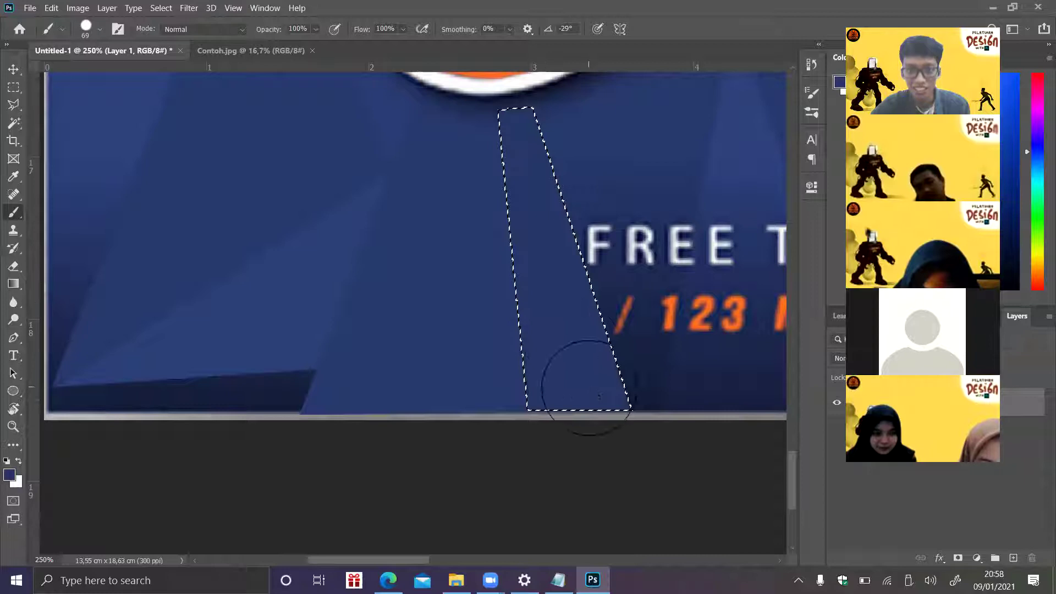
key(ctrl+z)
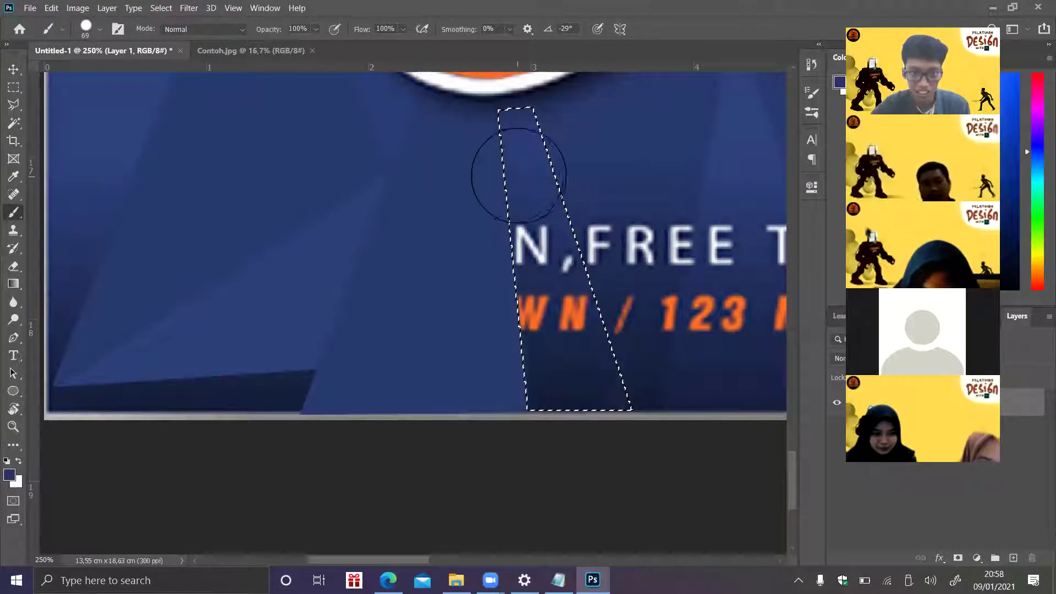
mouse_move(556, 273)
mouse_down()
mouse_move(514, 47)
mouse_move(537, 342)
mouse_move(555, 424)
mouse_up()
key(ctrl+d)
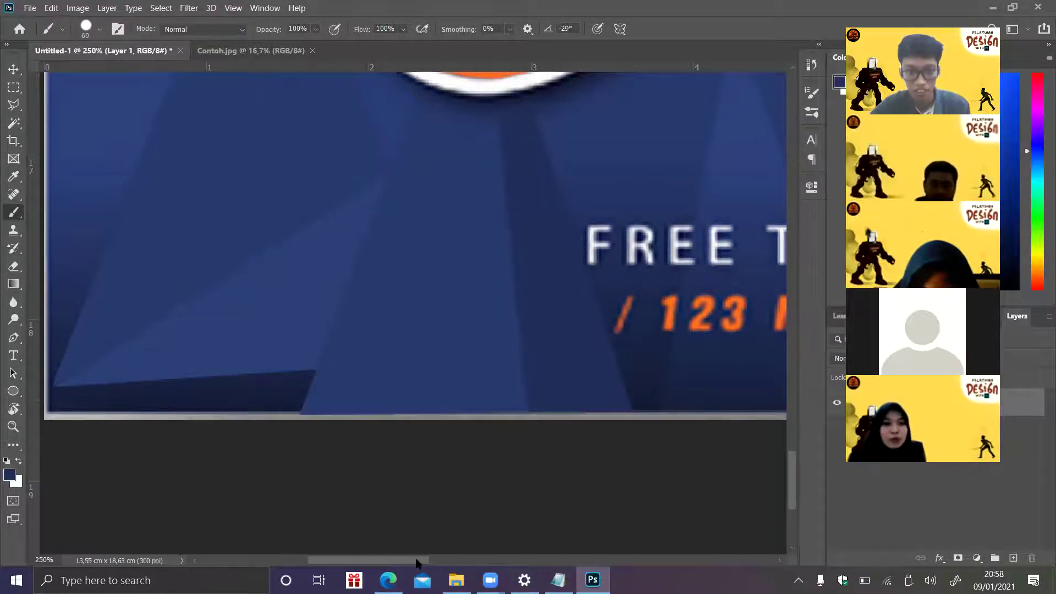
scroll(416, 562, right, 5)
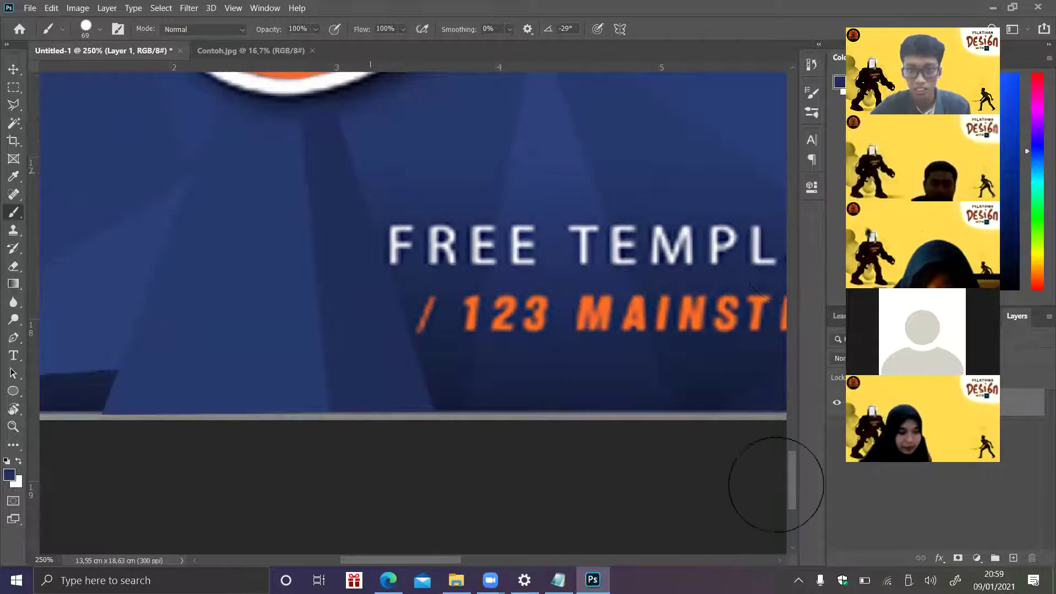
- Paint a triangular facet reaching the band's bottom edge blue over the text
click(13, 110)
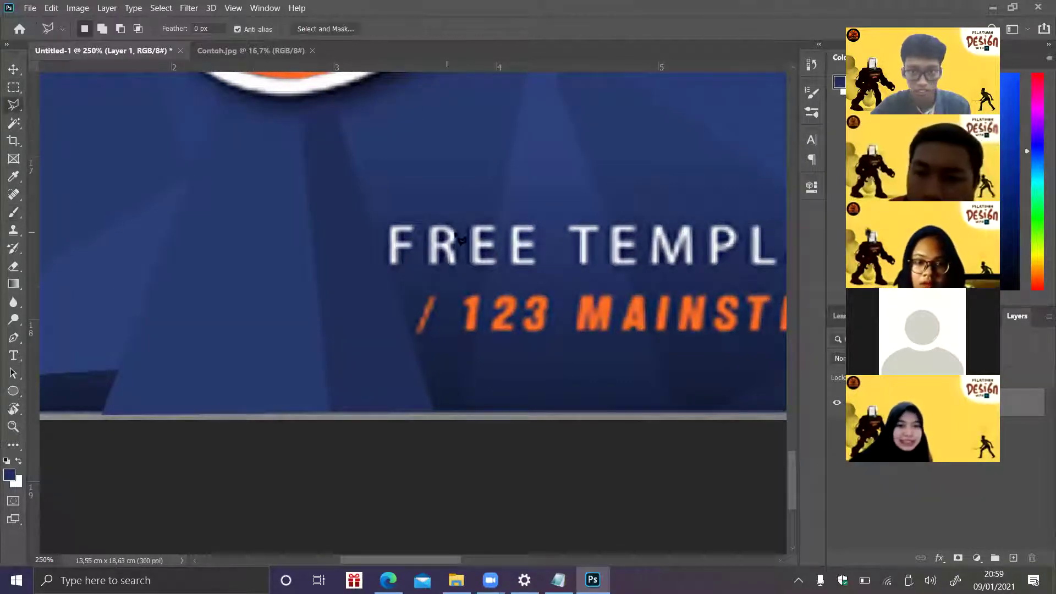
click(336, 112)
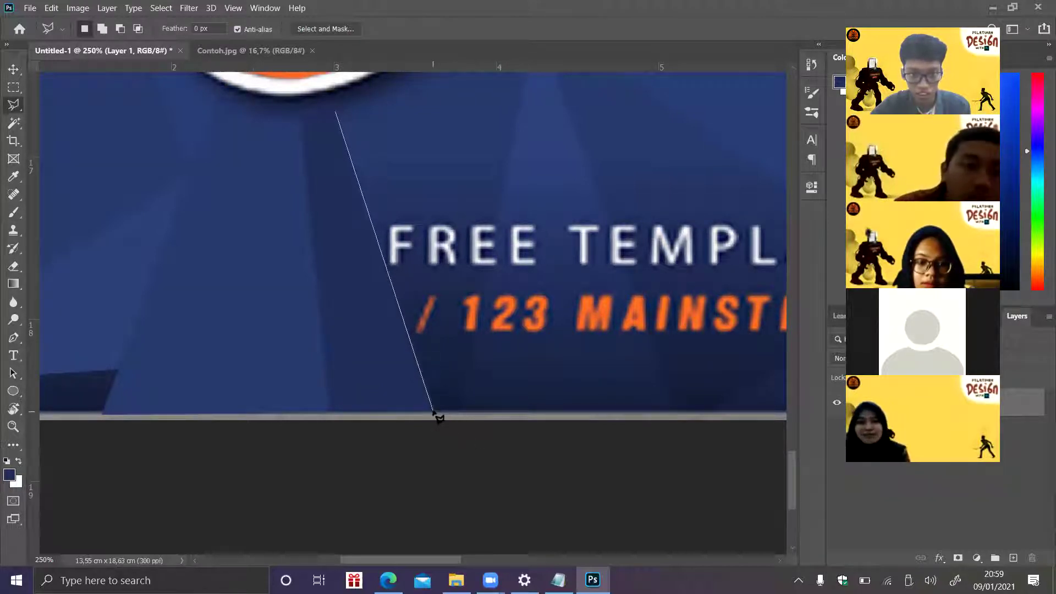
click(463, 412)
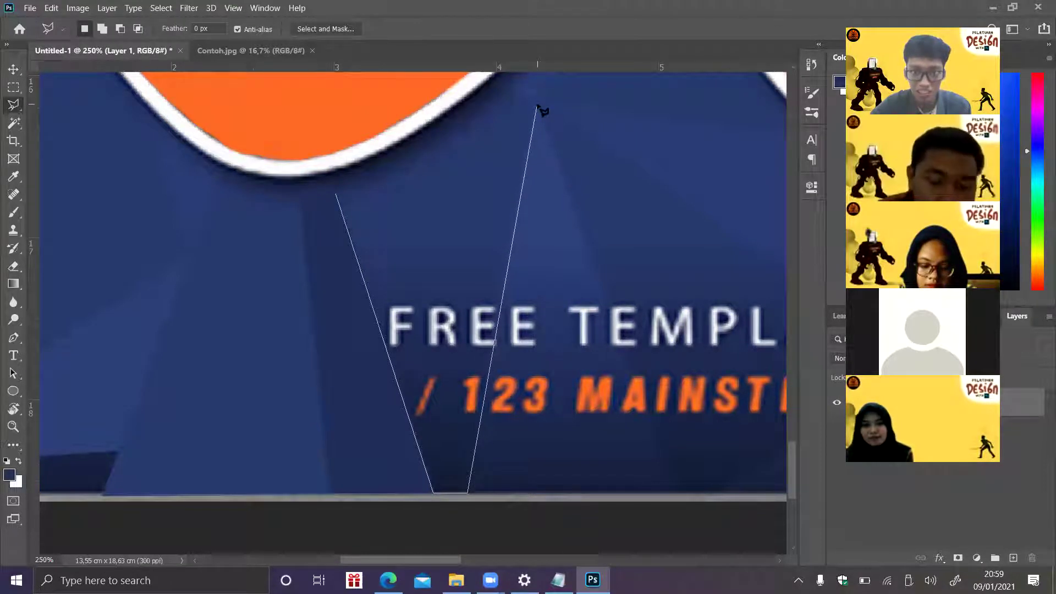
click(337, 194)
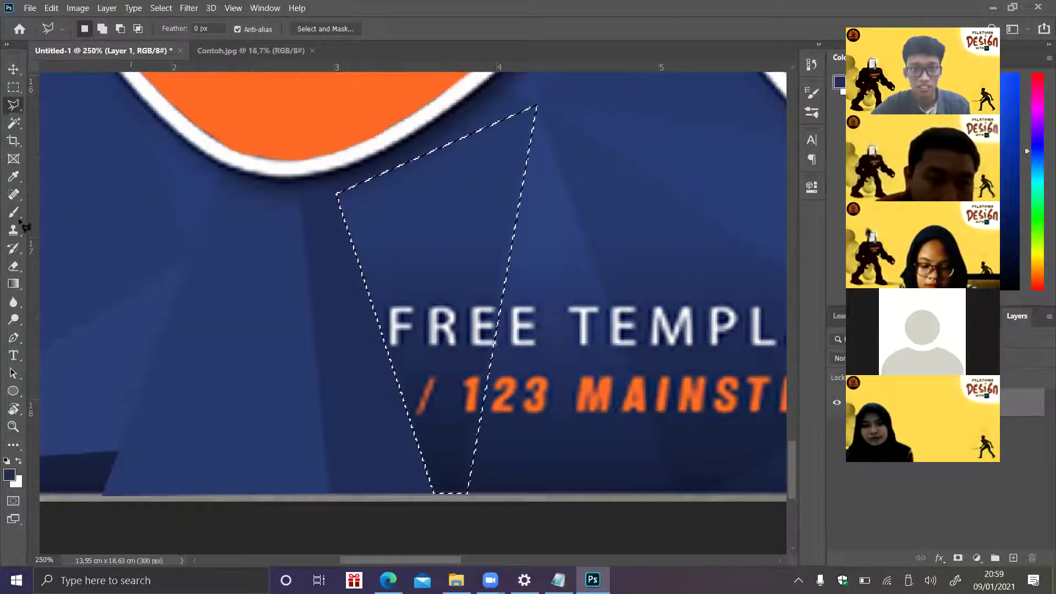
click(15, 215)
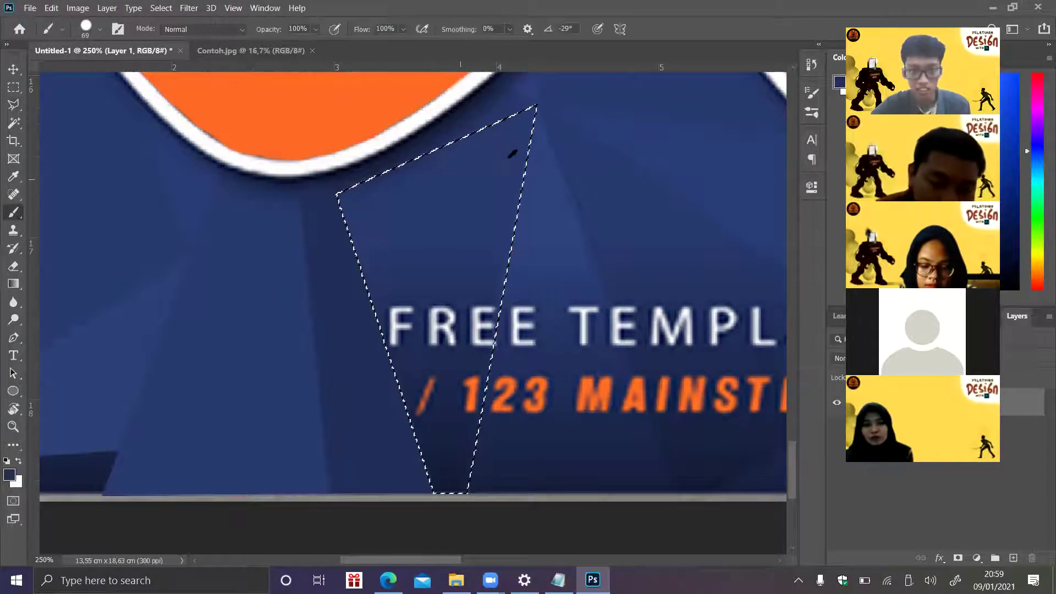
mouse_move(335, 325)
mouse_down()
mouse_move(358, 324)
mouse_move(479, 226)
mouse_move(493, 403)
mouse_move(394, 417)
mouse_move(483, 503)
mouse_up()
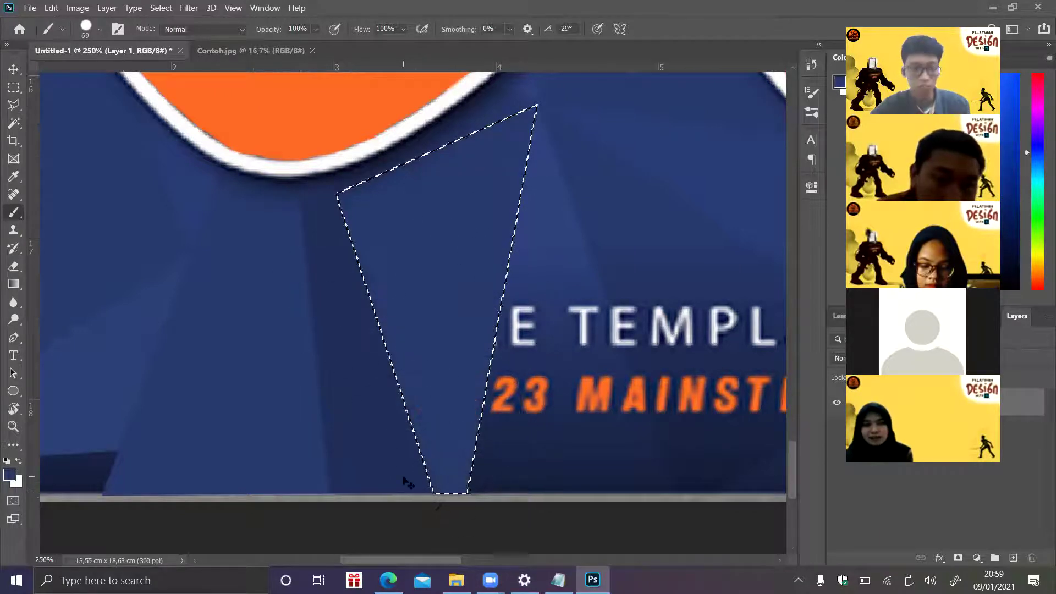
key(ctrl+d)
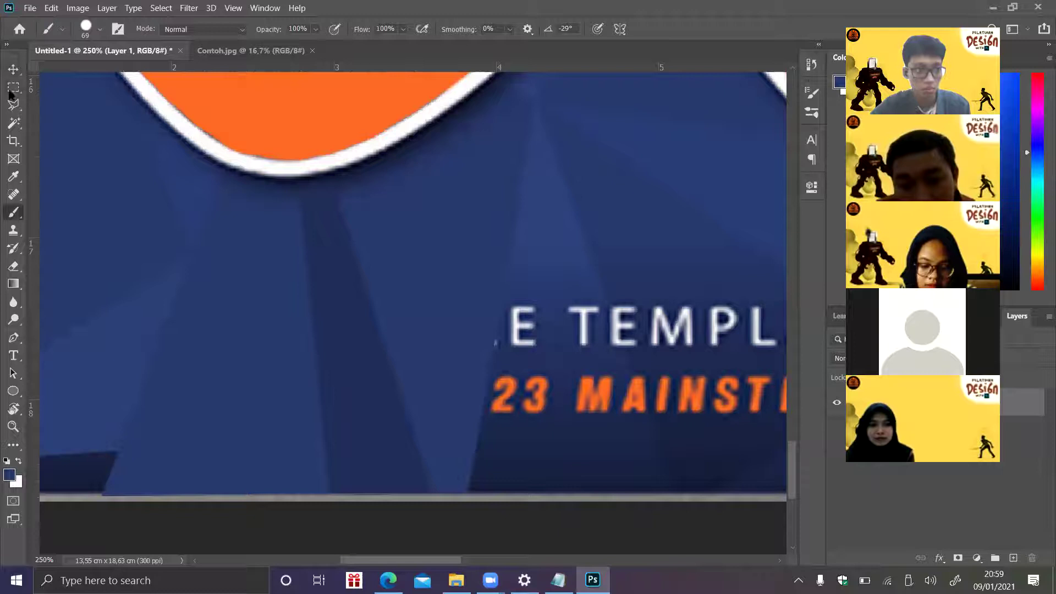
- Paint another triangular facet blue, covering 'E T' and '23 MA'
click(12, 105)
click(537, 104)
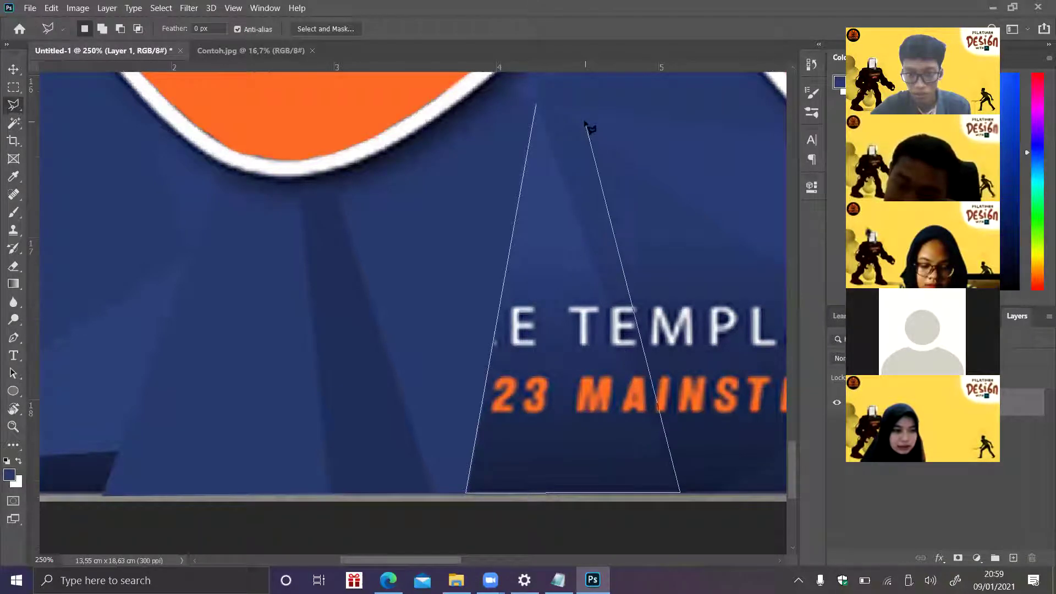
click(538, 105)
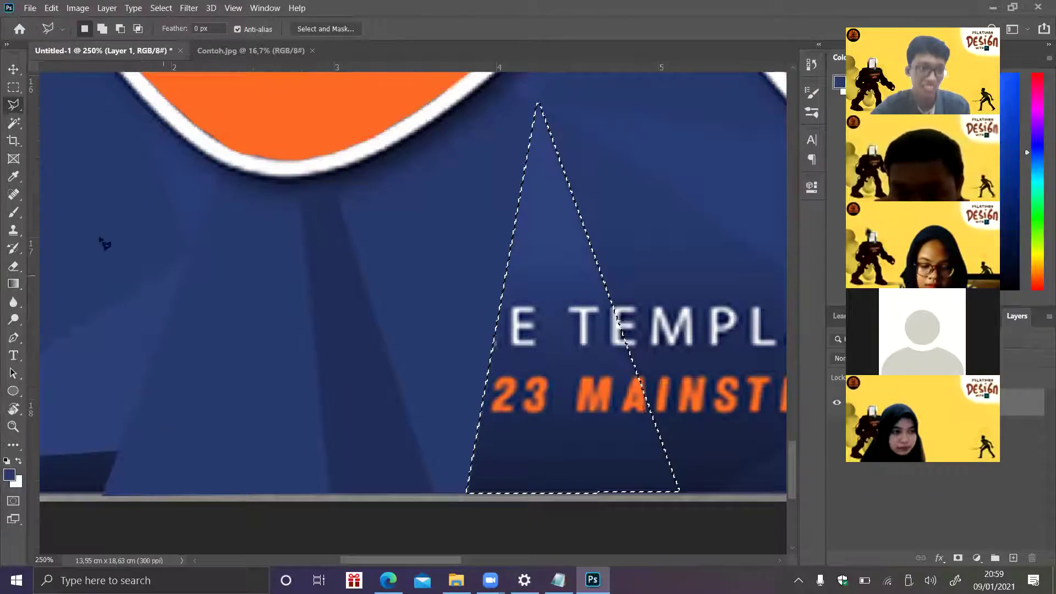
click(14, 213)
drag(574, 284, 543, 282)
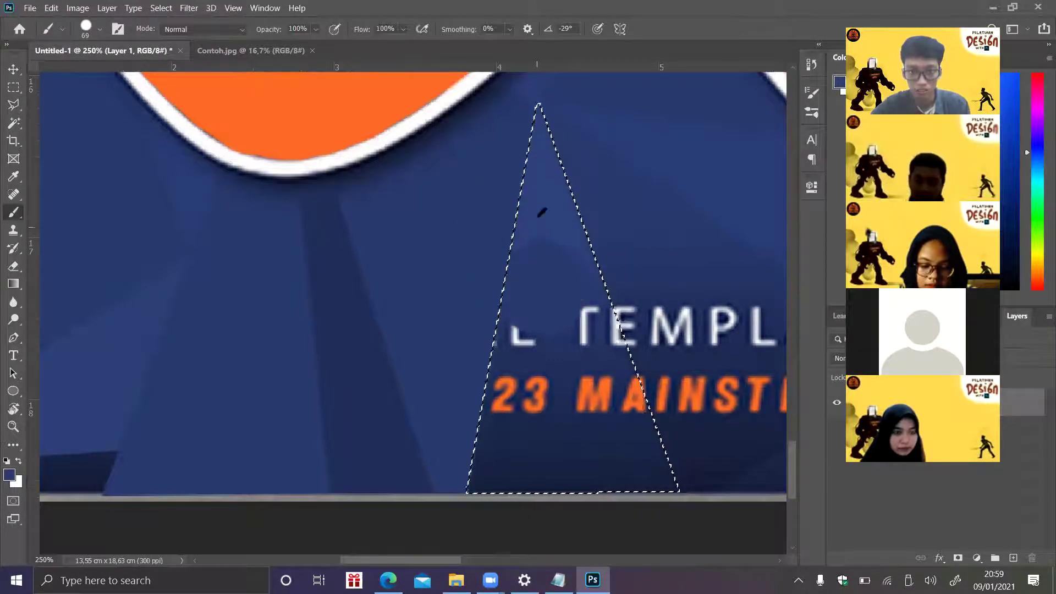
mouse_move(545, 142)
mouse_down()
mouse_move(533, 299)
mouse_move(522, 139)
mouse_move(593, 439)
mouse_move(579, 305)
mouse_move(446, 533)
mouse_move(611, 314)
mouse_move(663, 416)
mouse_move(632, 460)
mouse_up()
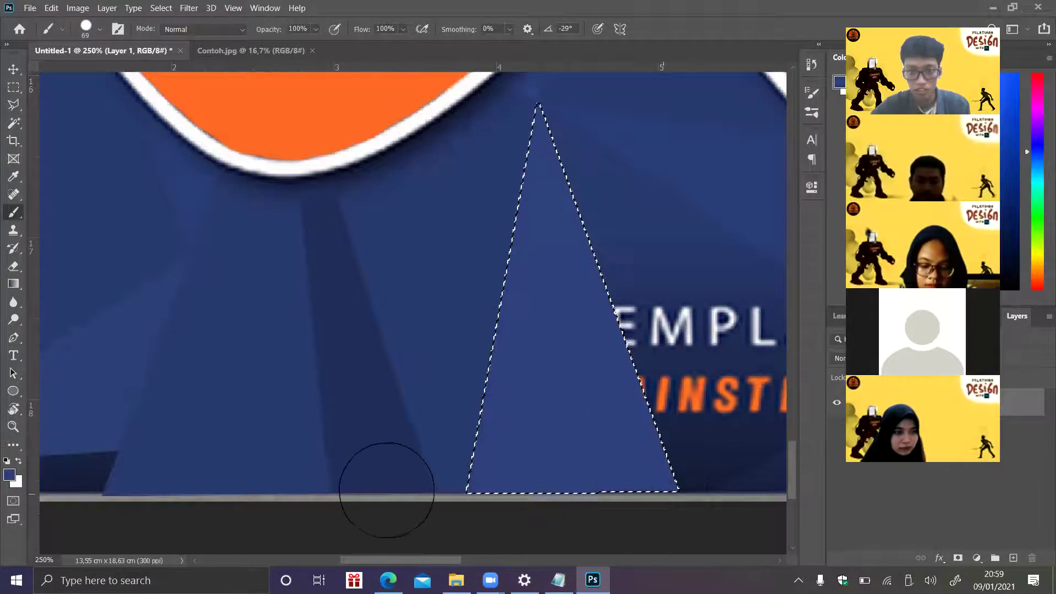
key(ctrl+d)
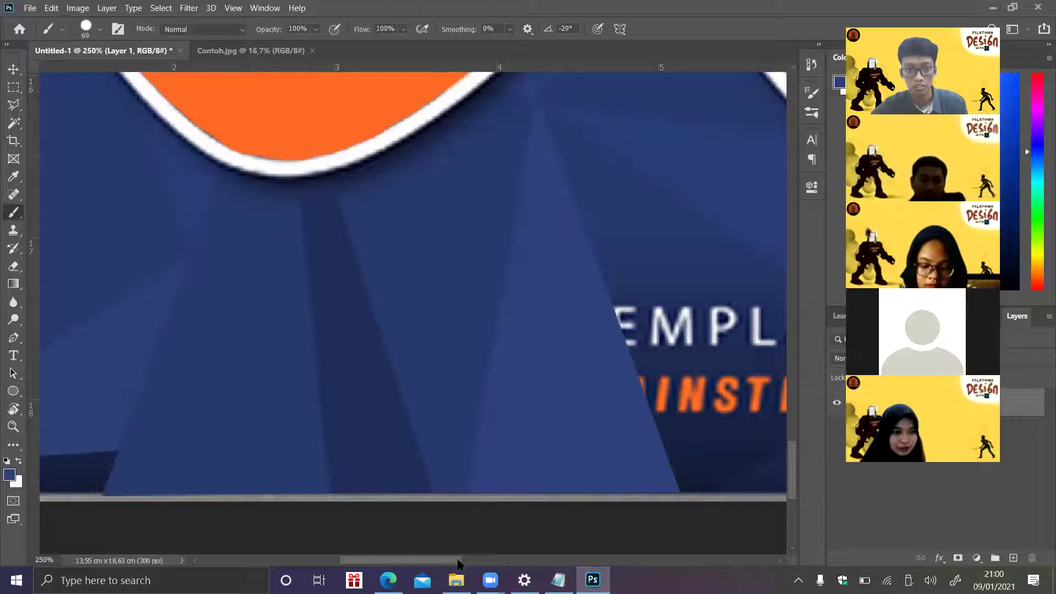
drag(475, 556, 526, 557)
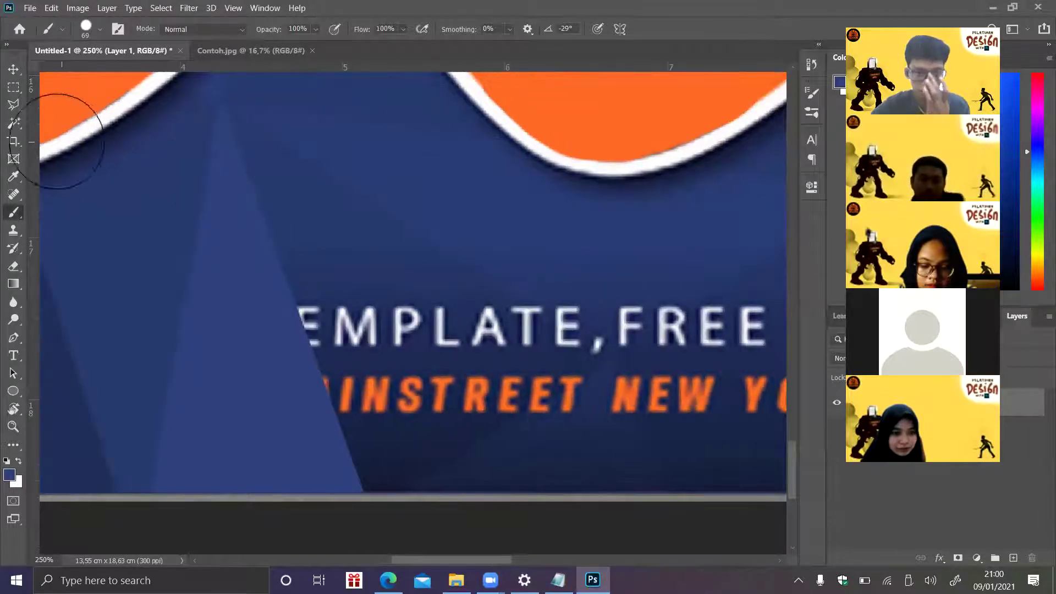
- Paint a lasso facet blue over the slogan text below the orange badge
click(13, 104)
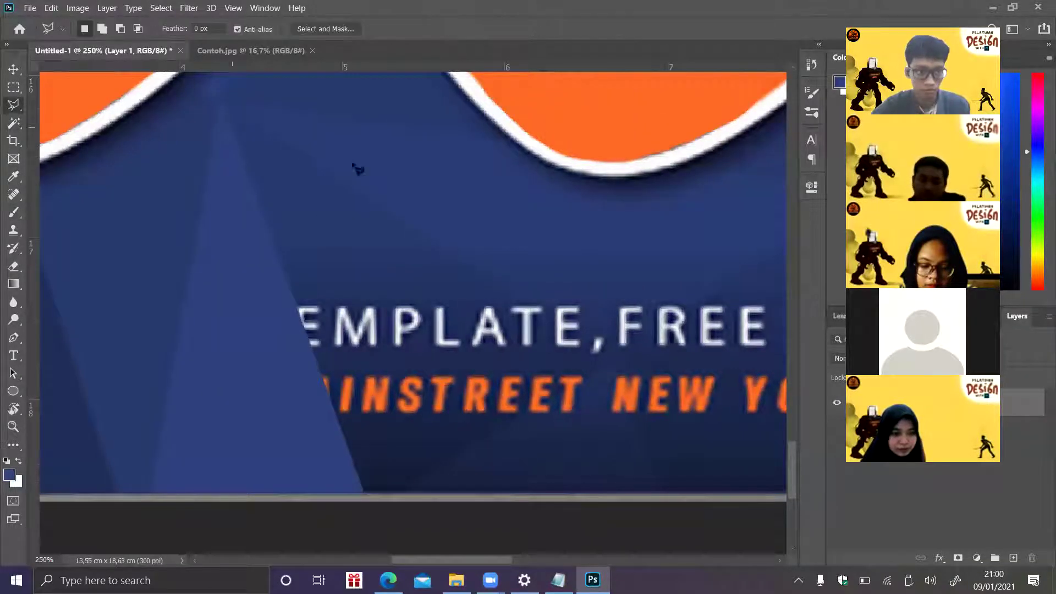
click(224, 103)
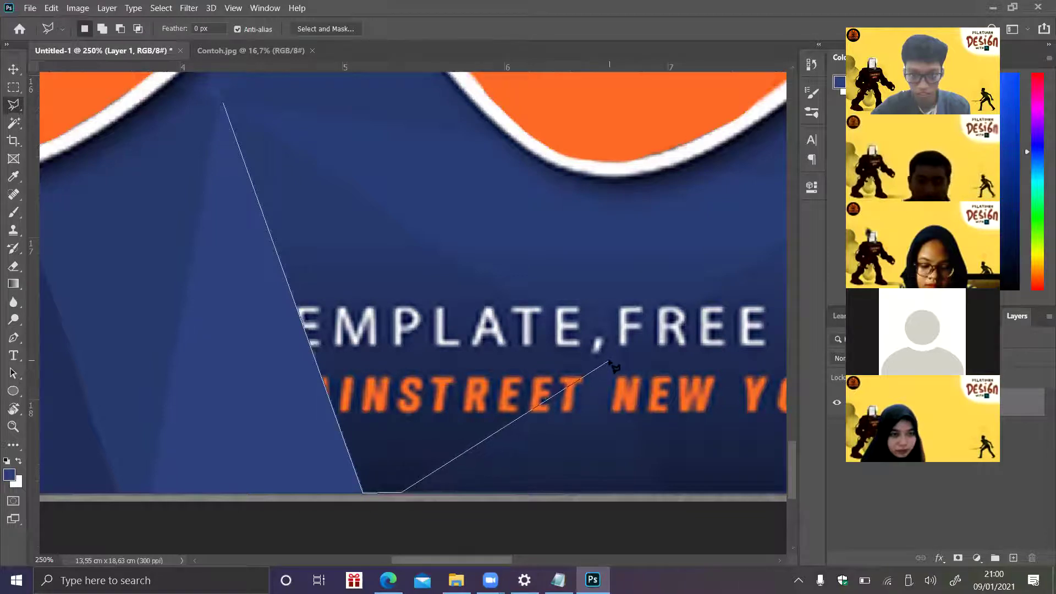
click(225, 106)
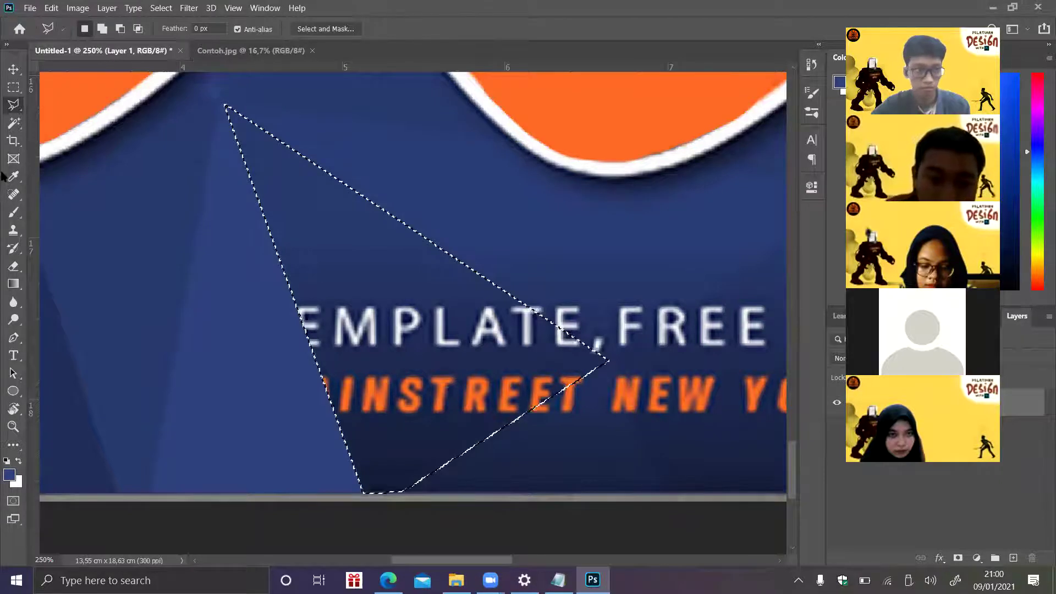
click(13, 212)
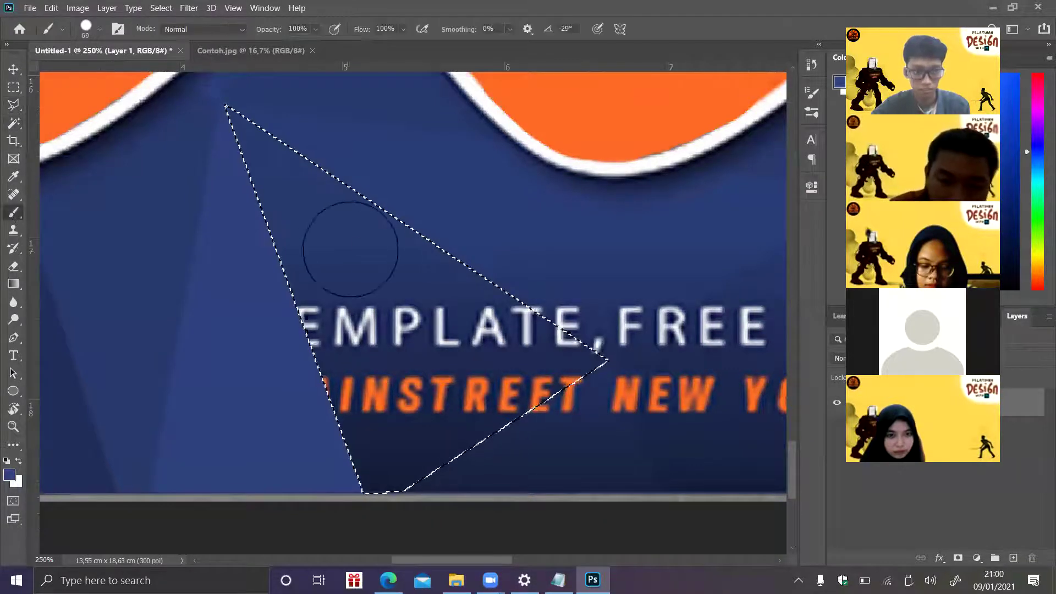
mouse_move(389, 259)
mouse_down()
mouse_move(397, 421)
mouse_move(326, 362)
mouse_move(459, 412)
mouse_move(318, 471)
mouse_move(541, 325)
mouse_move(454, 331)
mouse_move(574, 359)
mouse_move(595, 386)
mouse_move(454, 460)
mouse_move(562, 363)
mouse_up()
key(ctrl+d)
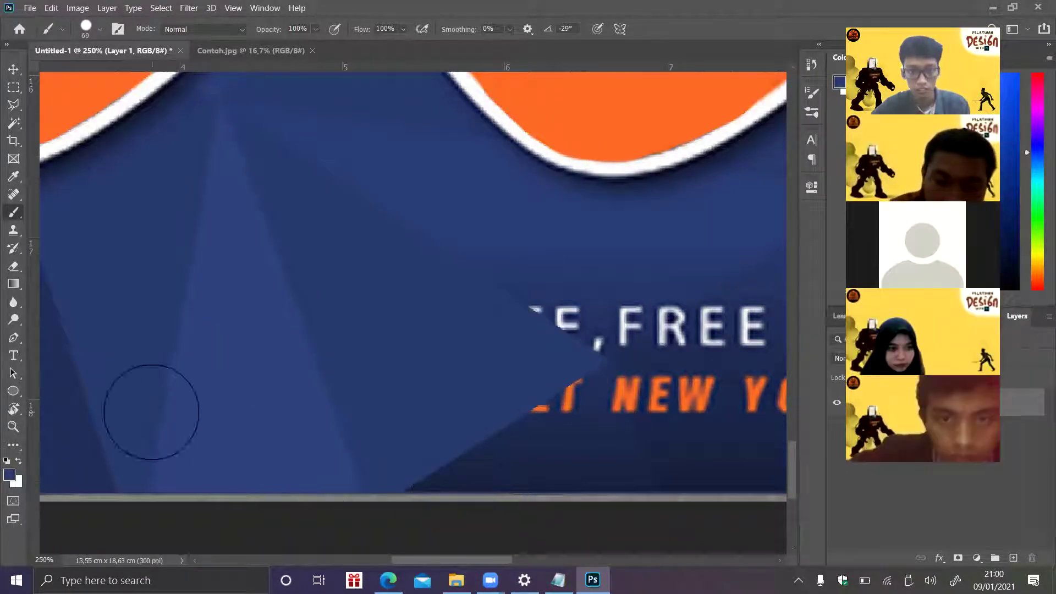
- Paint a second facet blue over more of the slogan letters
click(13, 104)
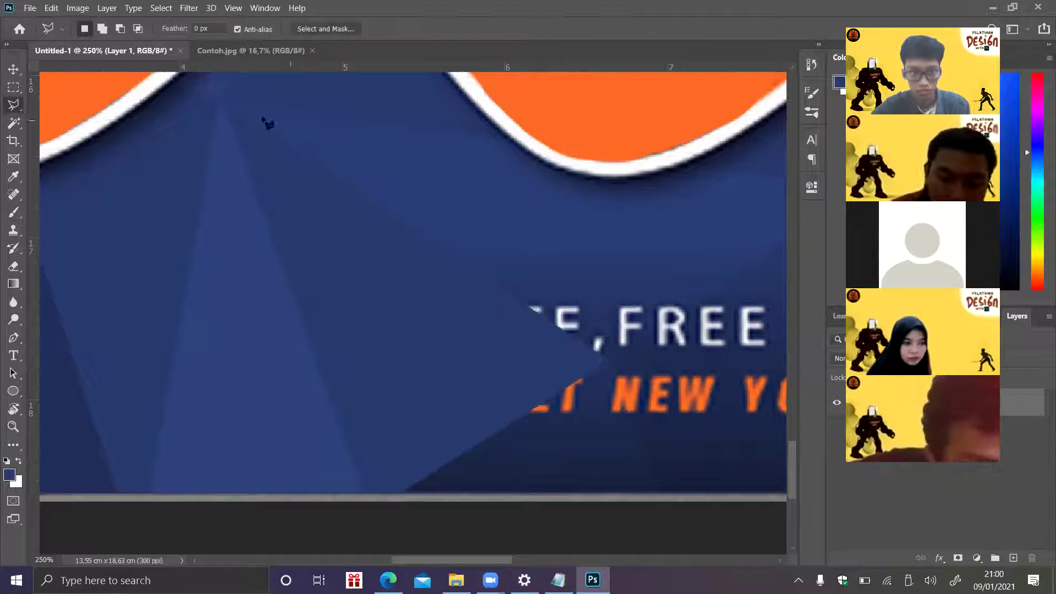
click(226, 105)
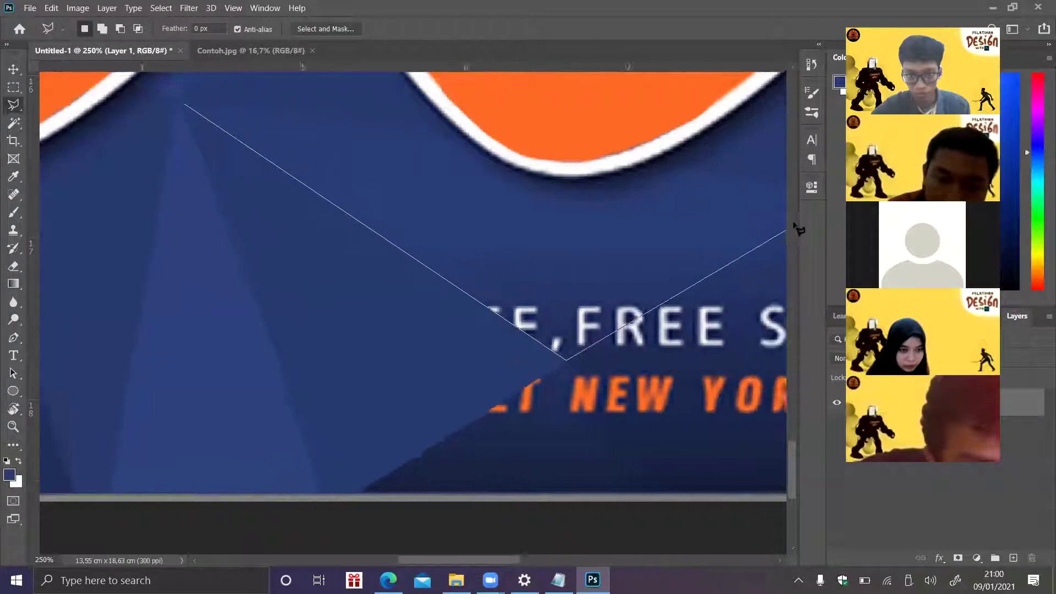
click(735, 190)
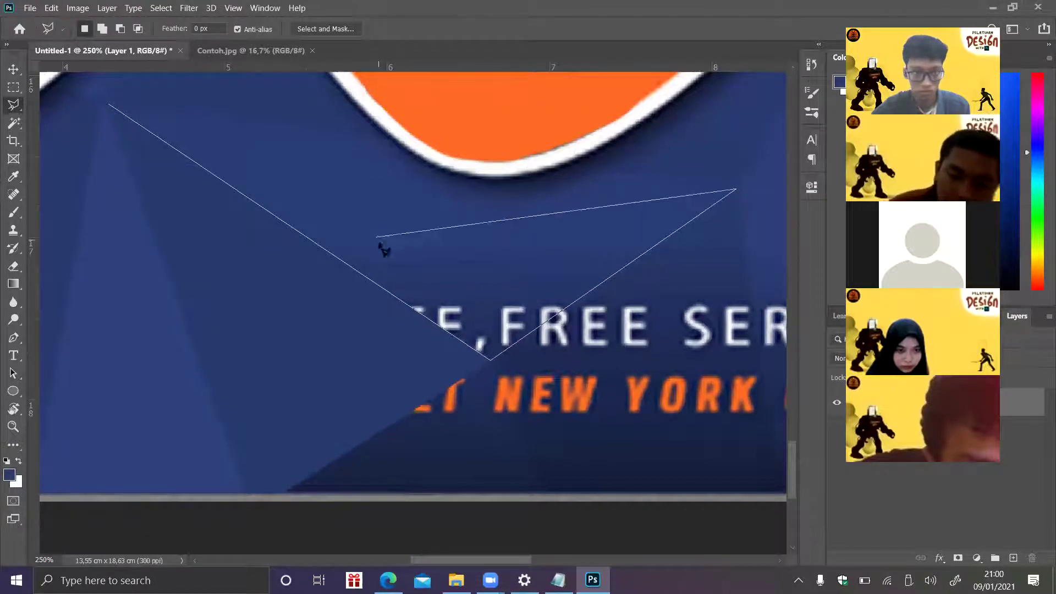
click(369, 212)
click(111, 105)
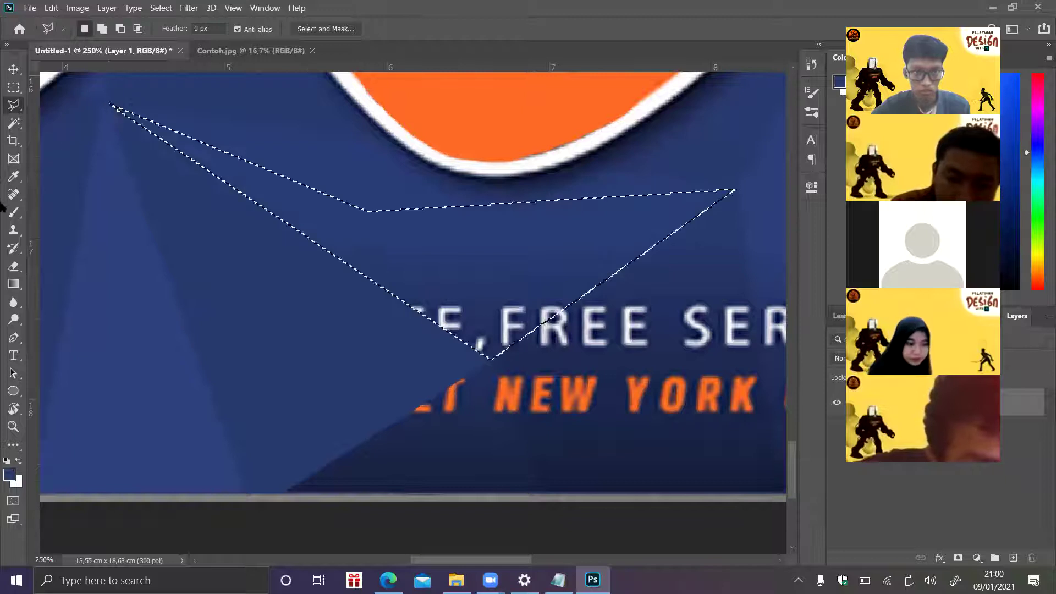
click(14, 212)
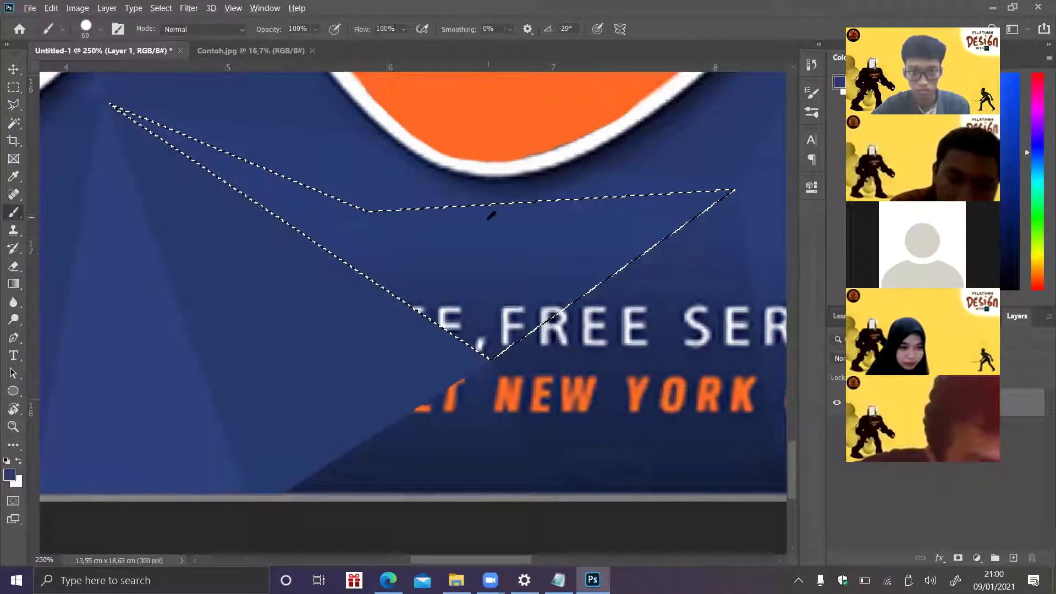
drag(436, 288, 522, 330)
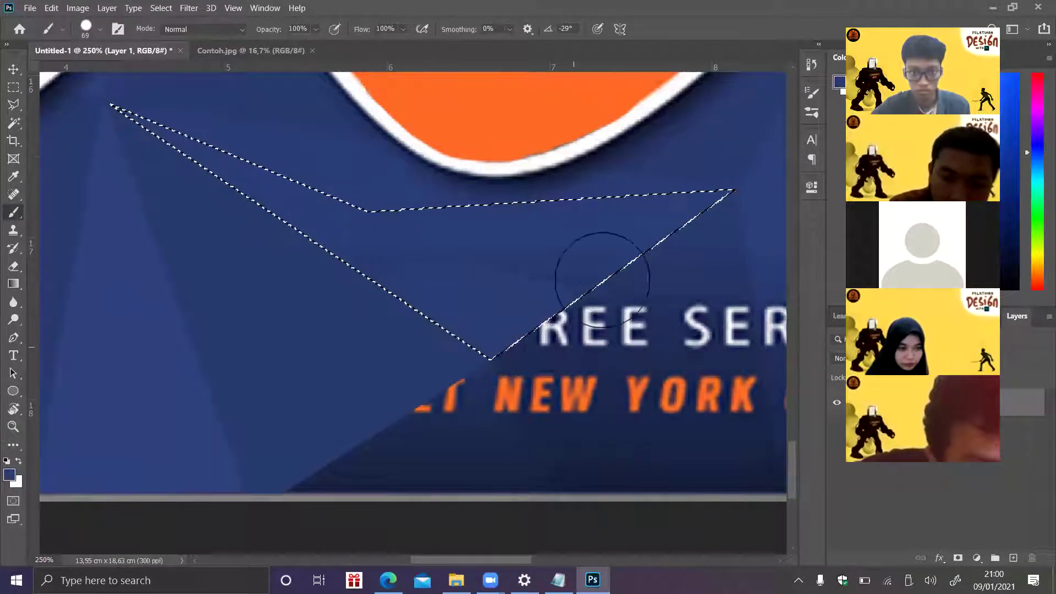
key(ctrl+d)
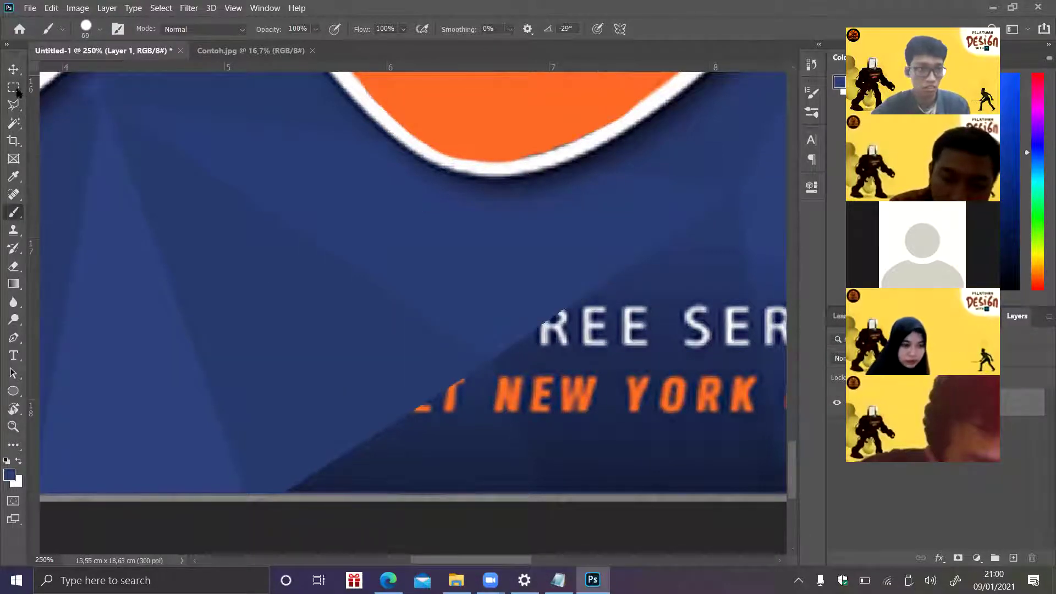
- Paint a triangle at the canvas bottom dark blue over the orange letters
click(13, 105)
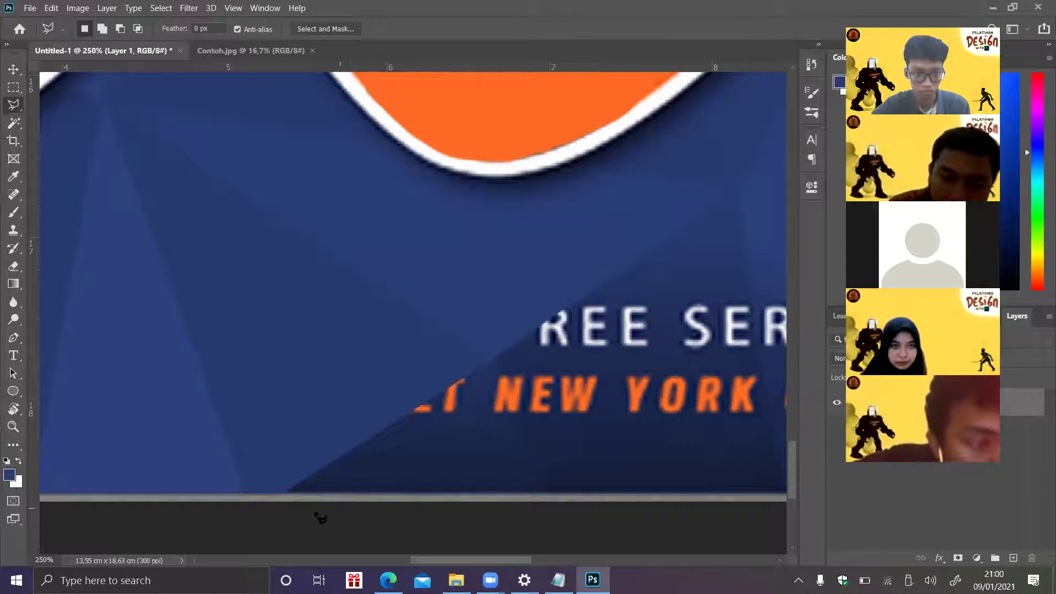
click(283, 494)
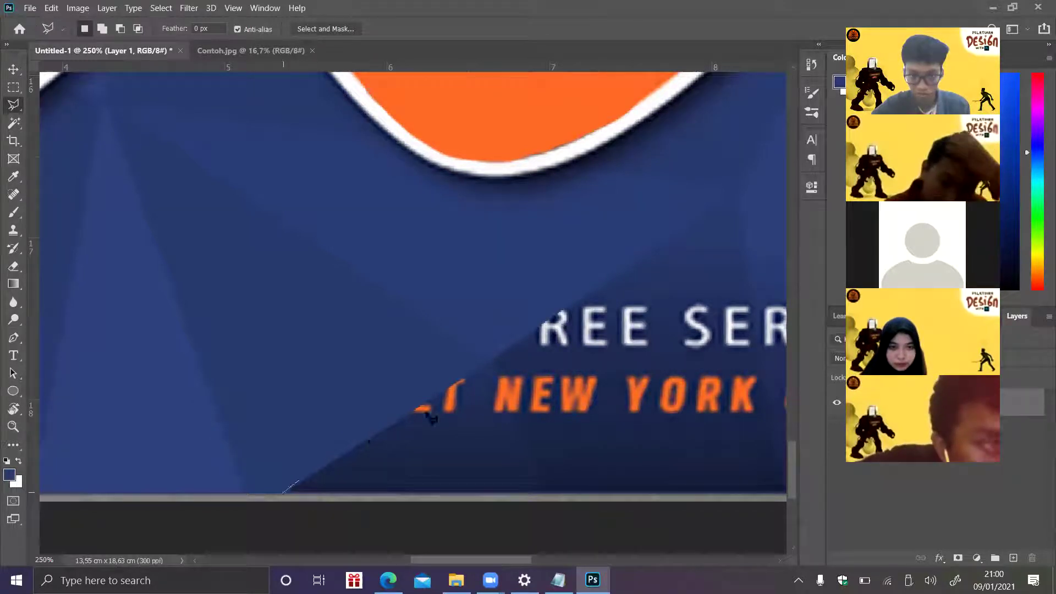
click(488, 361)
click(549, 490)
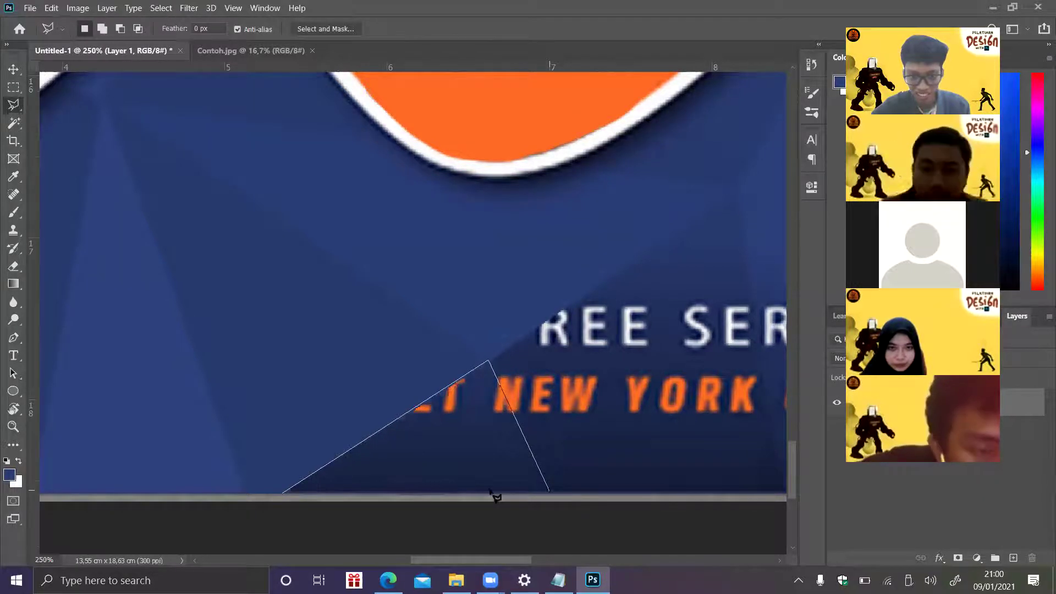
click(283, 492)
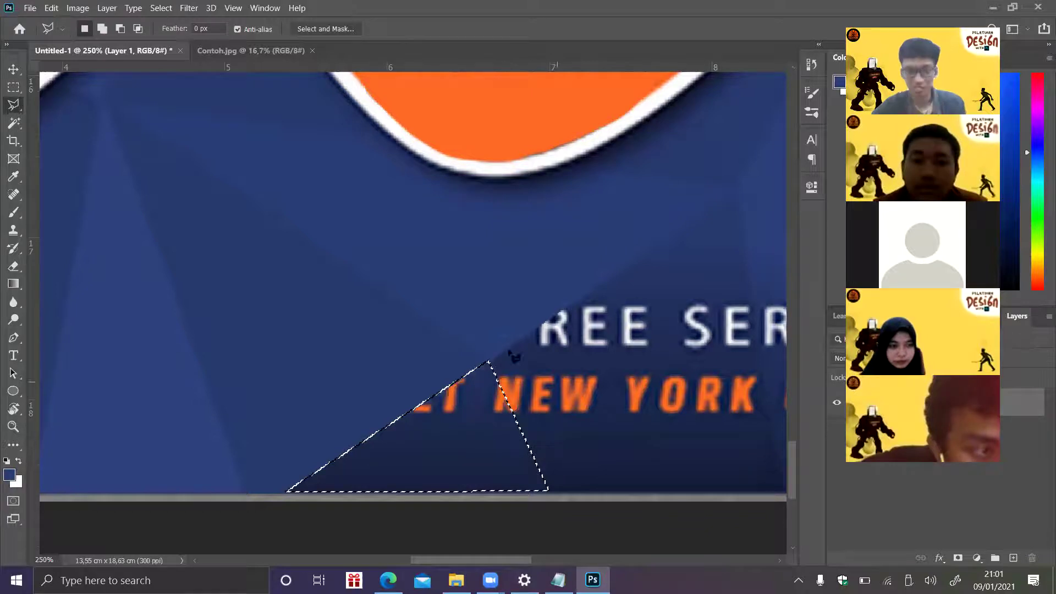
key(b)
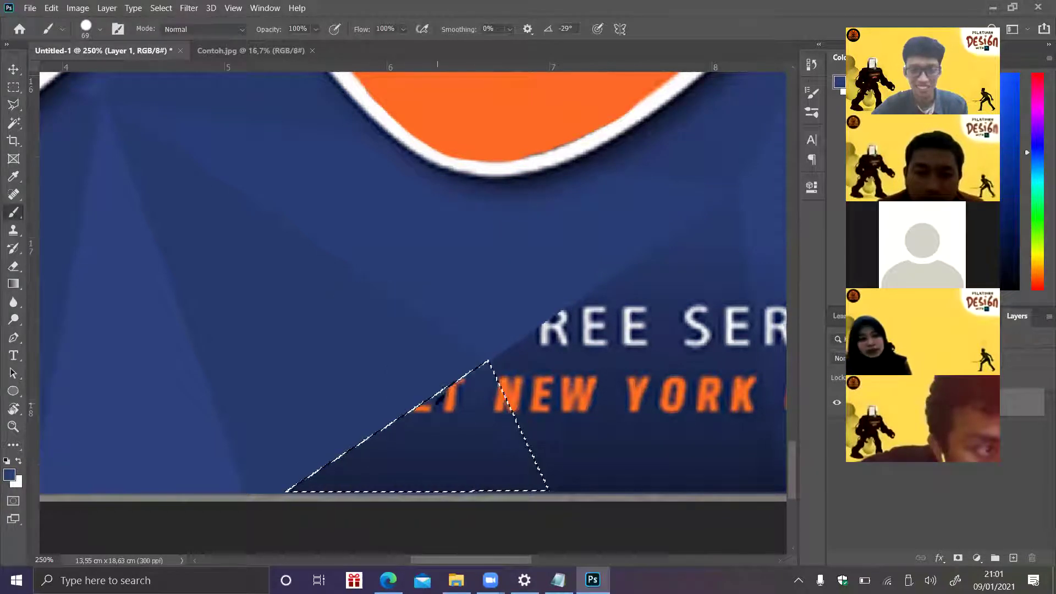
drag(489, 396, 279, 465)
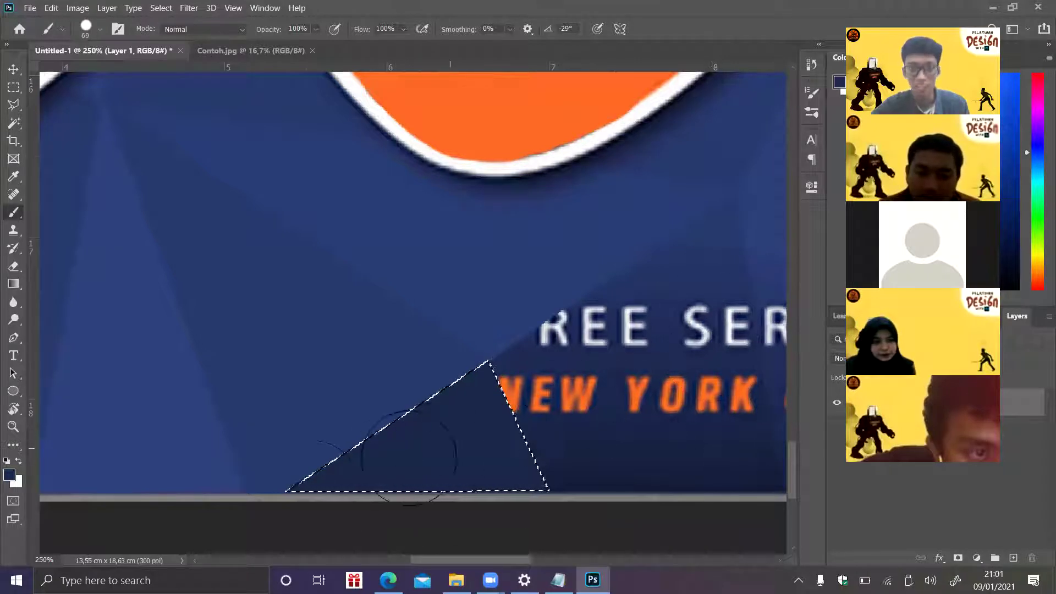
key(ctrl+d)
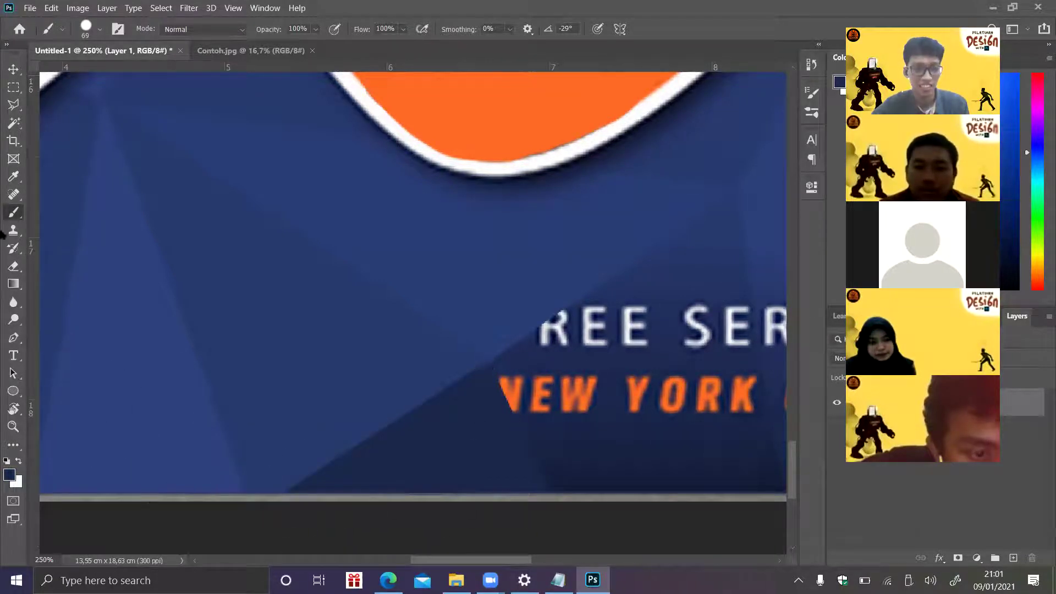
- Paint a four-sided facet blue, hiding 'REE SE' and 'NEW YORK'
click(13, 108)
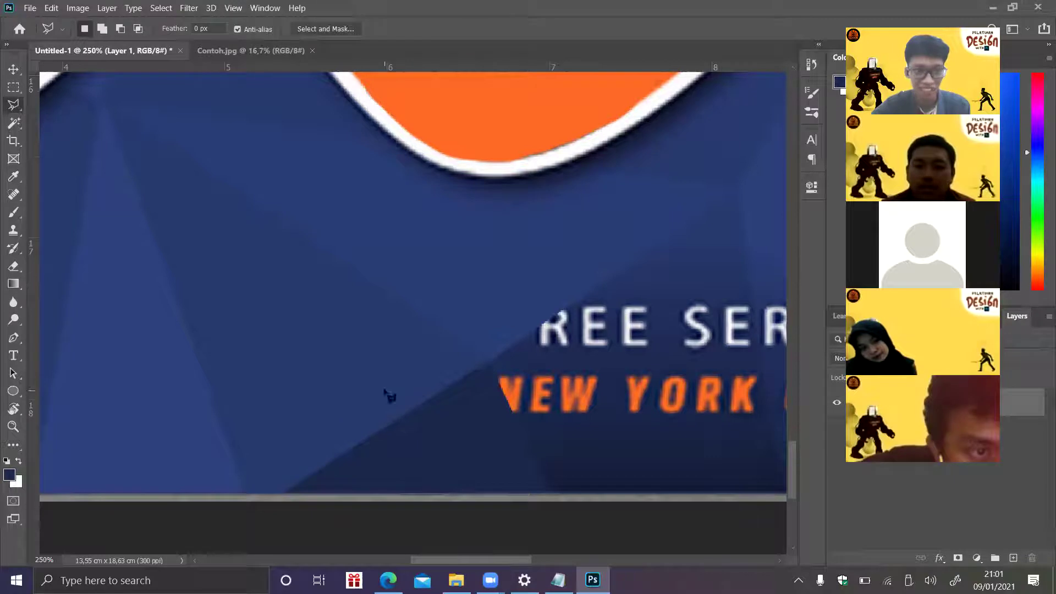
click(492, 363)
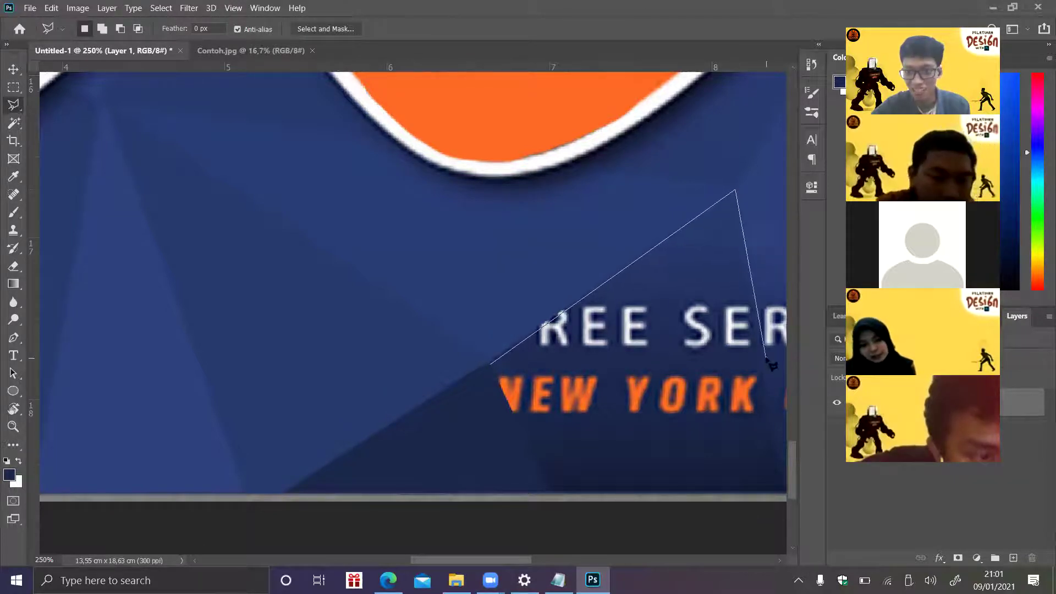
key(Escape)
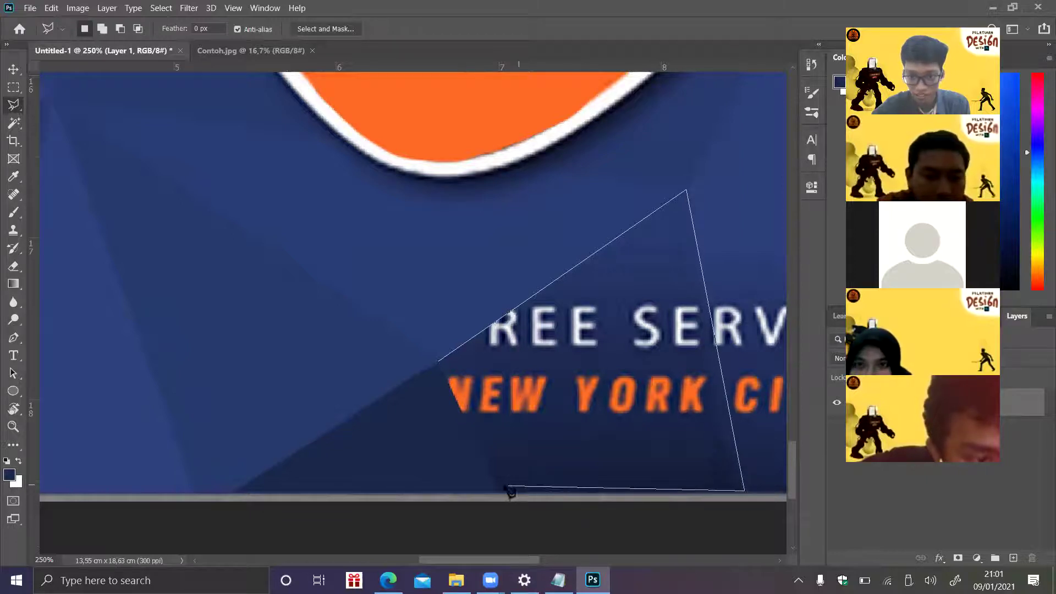
click(438, 363)
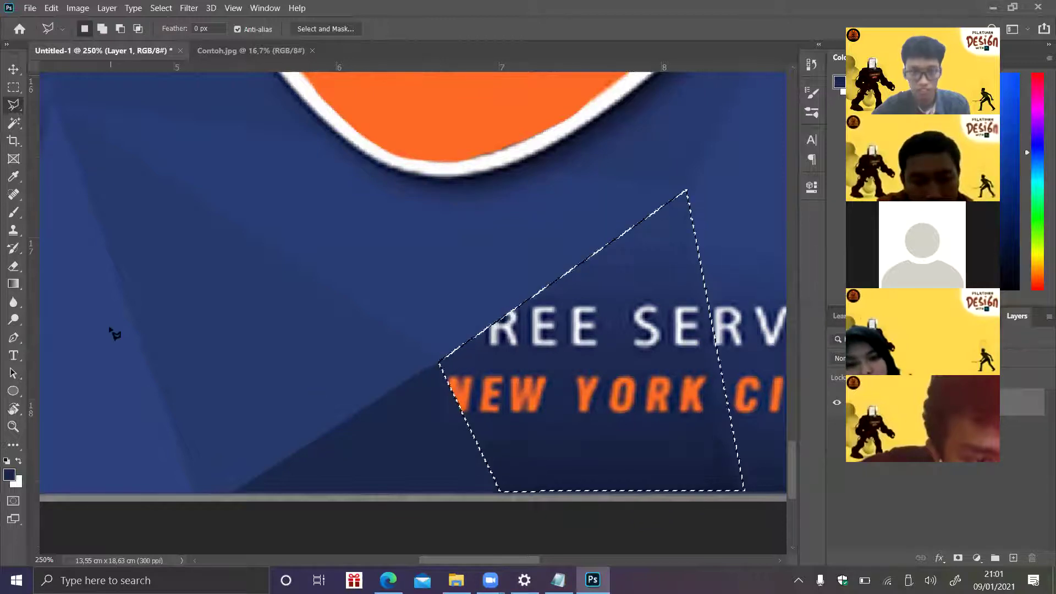
click(13, 212)
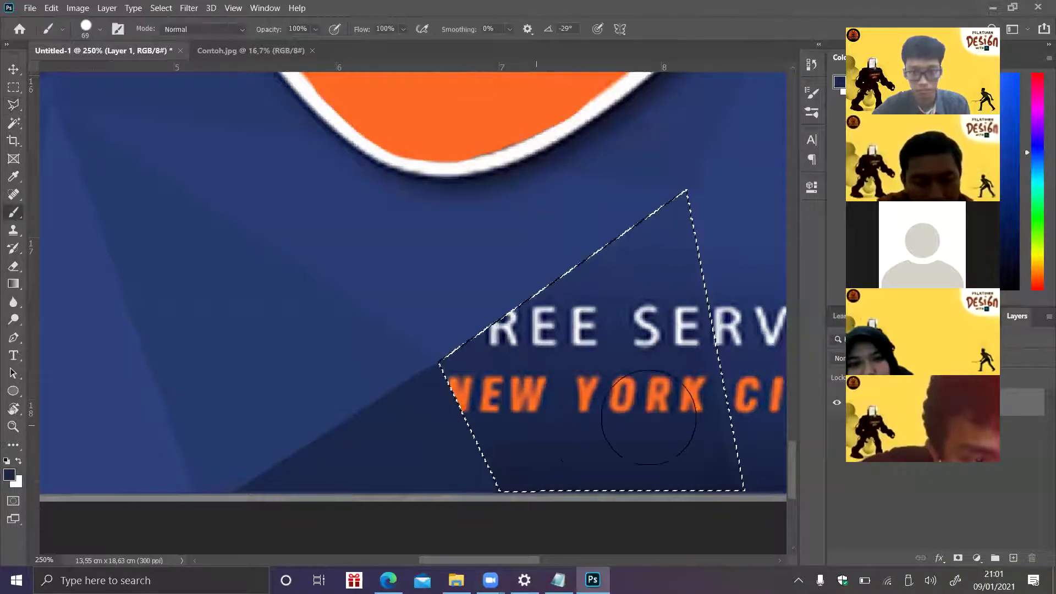
mouse_move(684, 231)
mouse_down()
mouse_move(445, 350)
mouse_move(698, 284)
mouse_move(493, 394)
mouse_move(638, 405)
mouse_move(544, 413)
mouse_move(629, 515)
mouse_move(663, 464)
mouse_move(648, 306)
mouse_up()
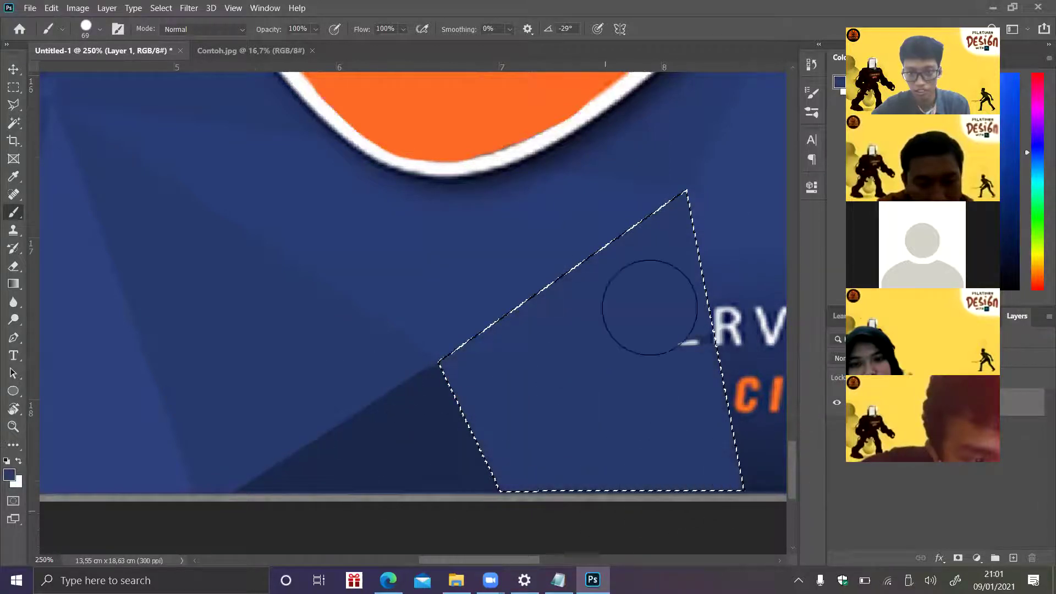
key(ctrl+d)
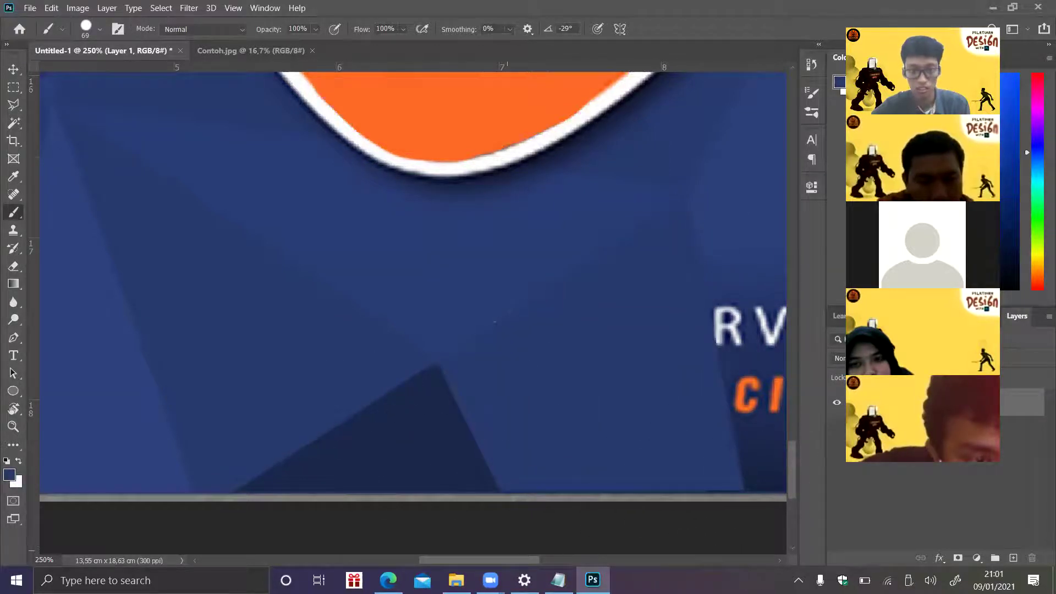
- Outline the leftover RVICE and CITY letters with the Polygonal Lasso and paint them dark blue
drag(485, 561, 532, 561)
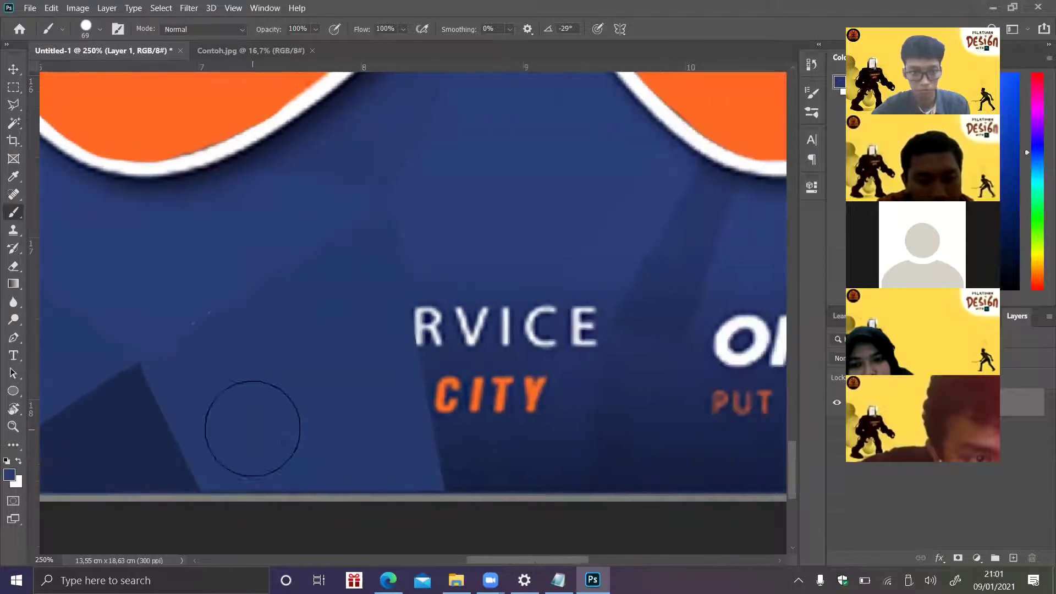
click(13, 104)
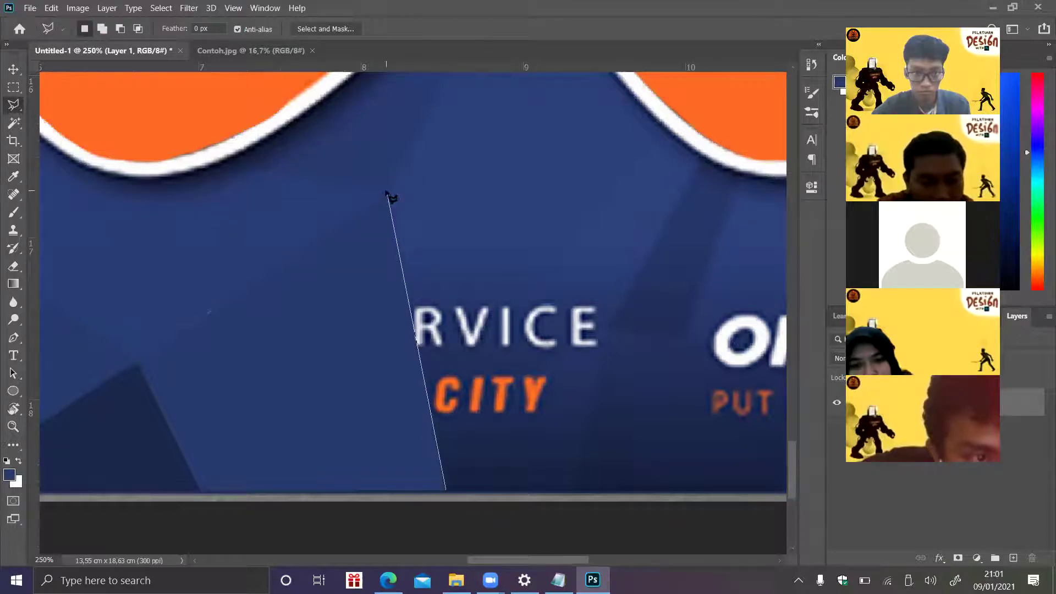
click(387, 192)
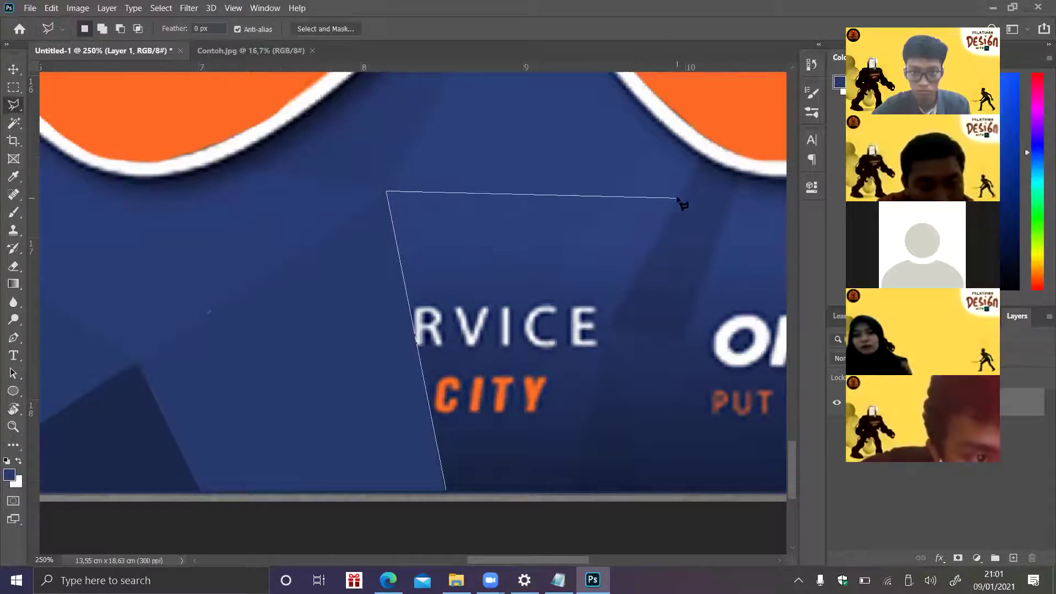
click(679, 198)
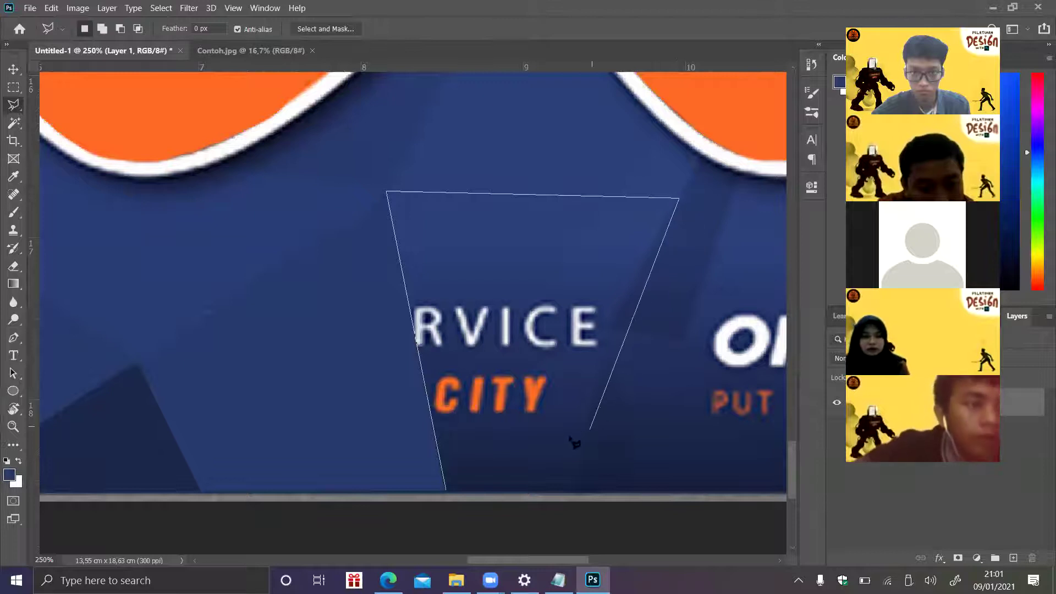
click(537, 456)
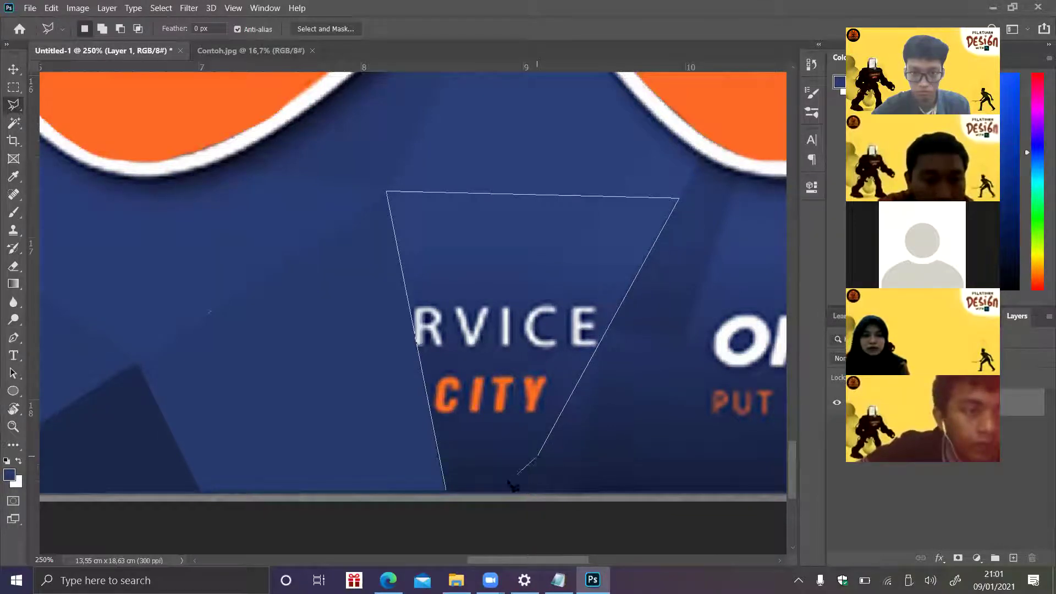
click(448, 491)
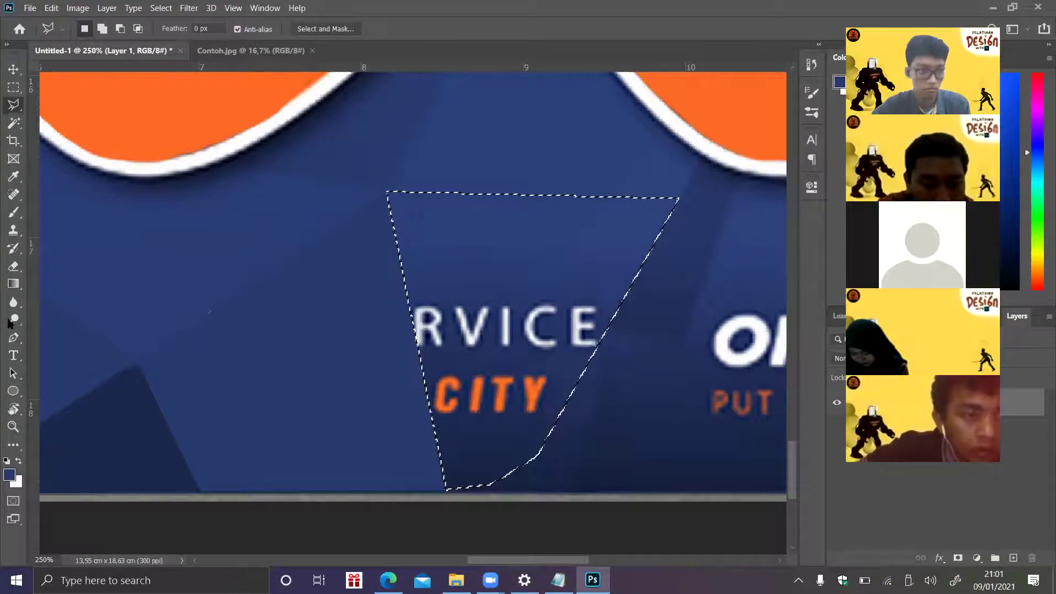
click(13, 213)
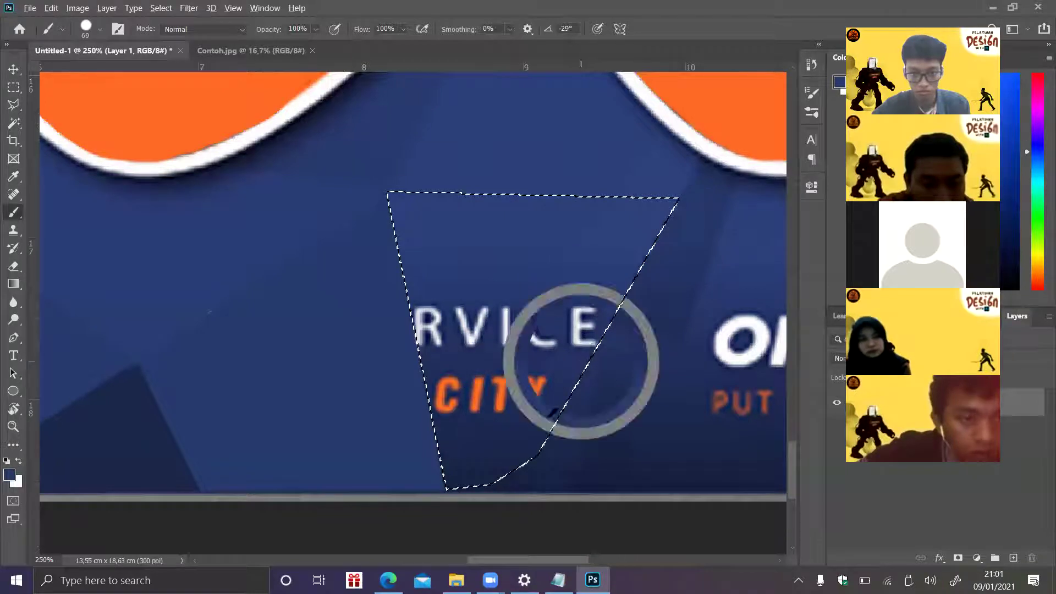
mouse_move(511, 395)
mouse_down()
mouse_move(451, 397)
mouse_move(467, 446)
mouse_up()
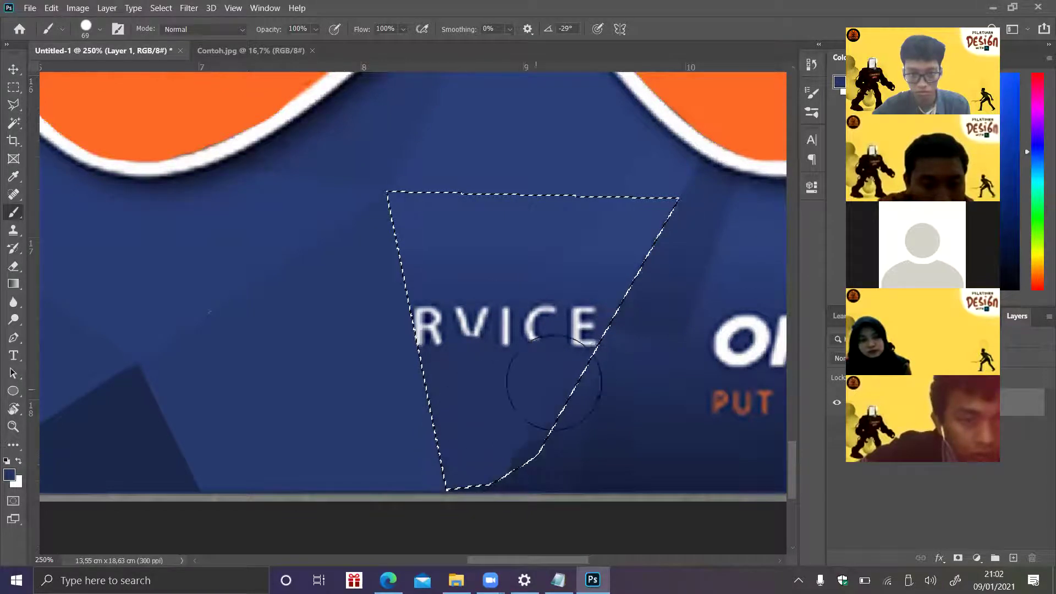
key(ctrl+z)
mouse_move(519, 448)
mouse_down()
mouse_move(475, 409)
mouse_move(598, 352)
mouse_move(628, 309)
mouse_move(456, 386)
mouse_move(676, 219)
mouse_move(440, 351)
mouse_move(510, 265)
mouse_move(452, 287)
mouse_move(425, 271)
mouse_move(382, 197)
mouse_move(430, 265)
mouse_move(551, 229)
mouse_up()
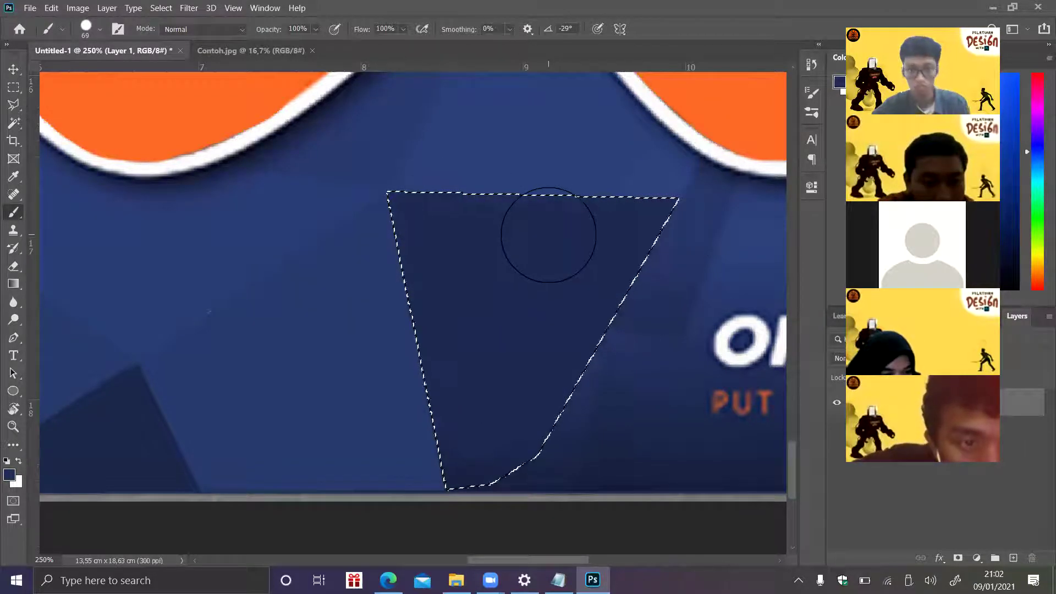
key(ctrl+d)
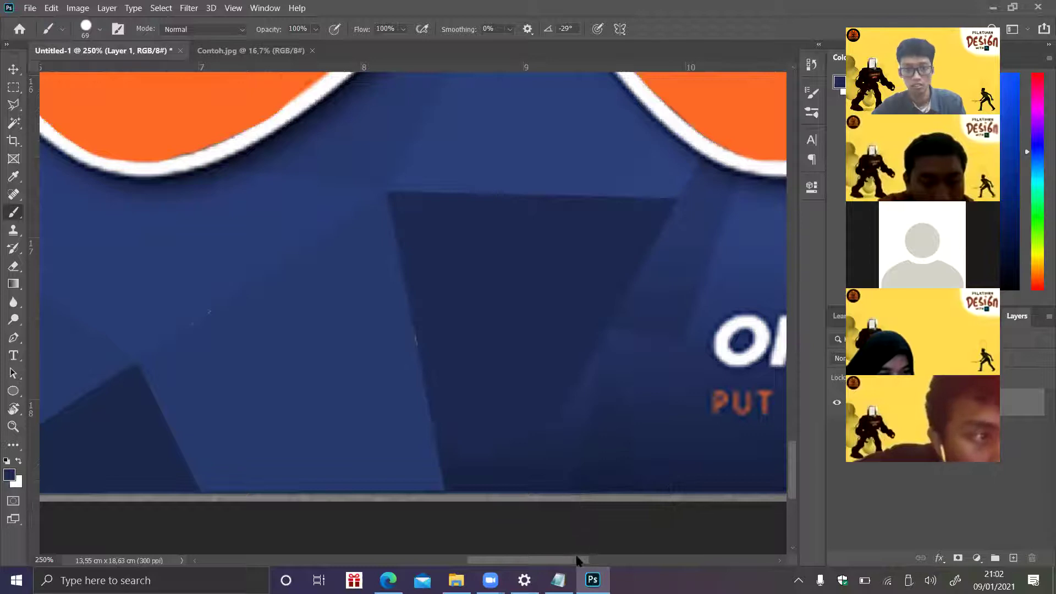
drag(573, 558, 634, 558)
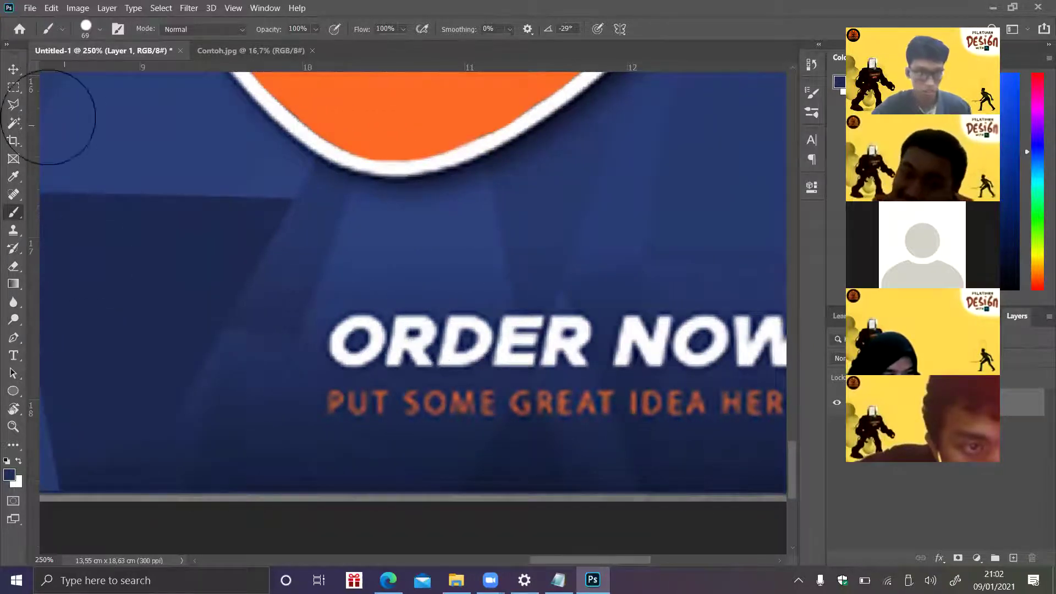
- Paint the facet below the orange badge dark blue, hiding ORDER and PUT SOME
mouse_move(594, 561)
mouse_down()
mouse_move(639, 563)
mouse_move(586, 564)
mouse_move(624, 569)
mouse_move(615, 570)
mouse_up()
click(21, 105)
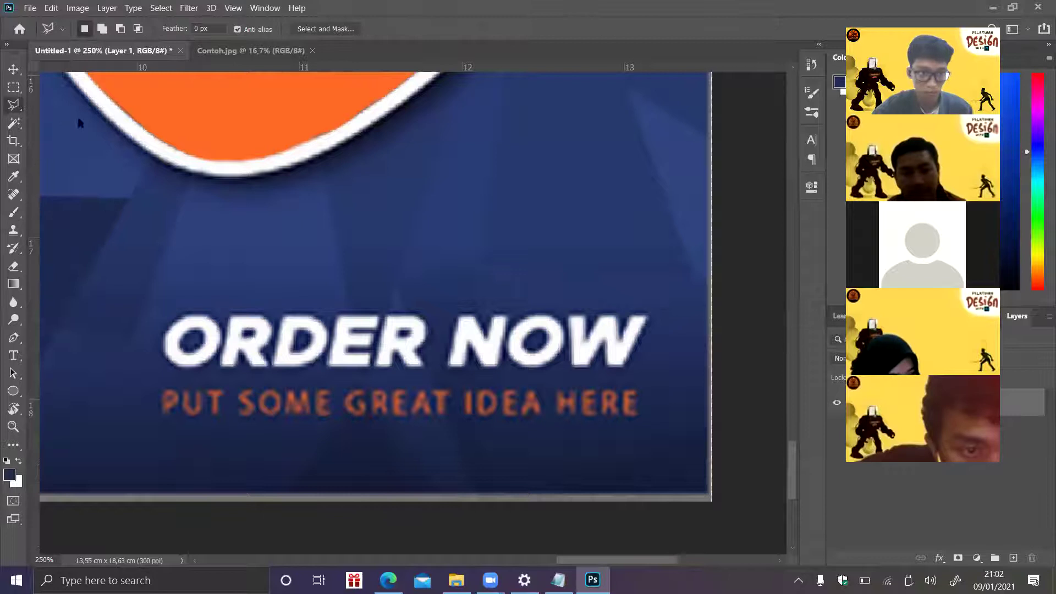
click(187, 188)
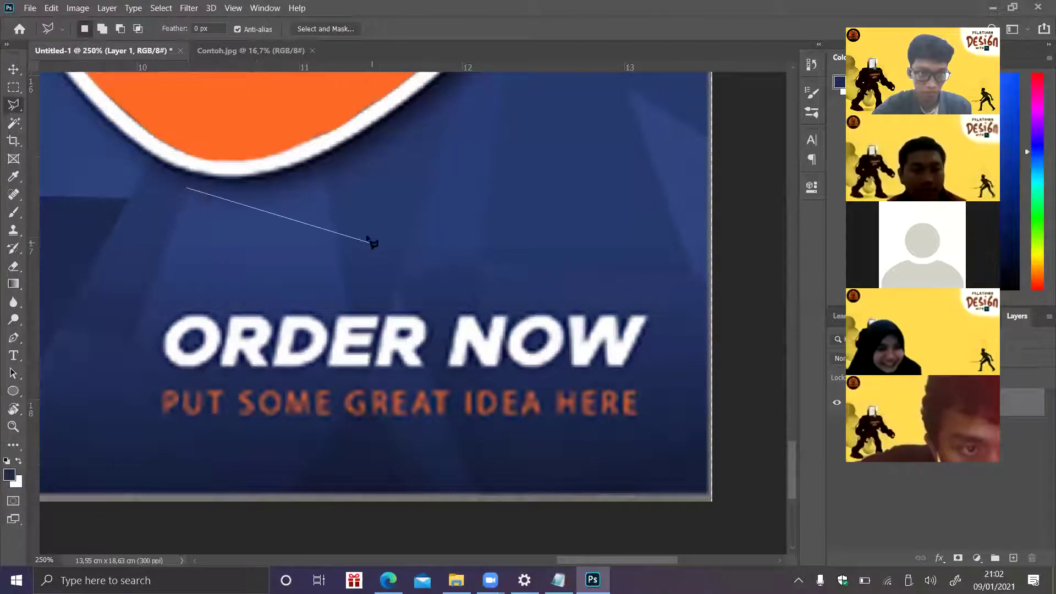
click(335, 228)
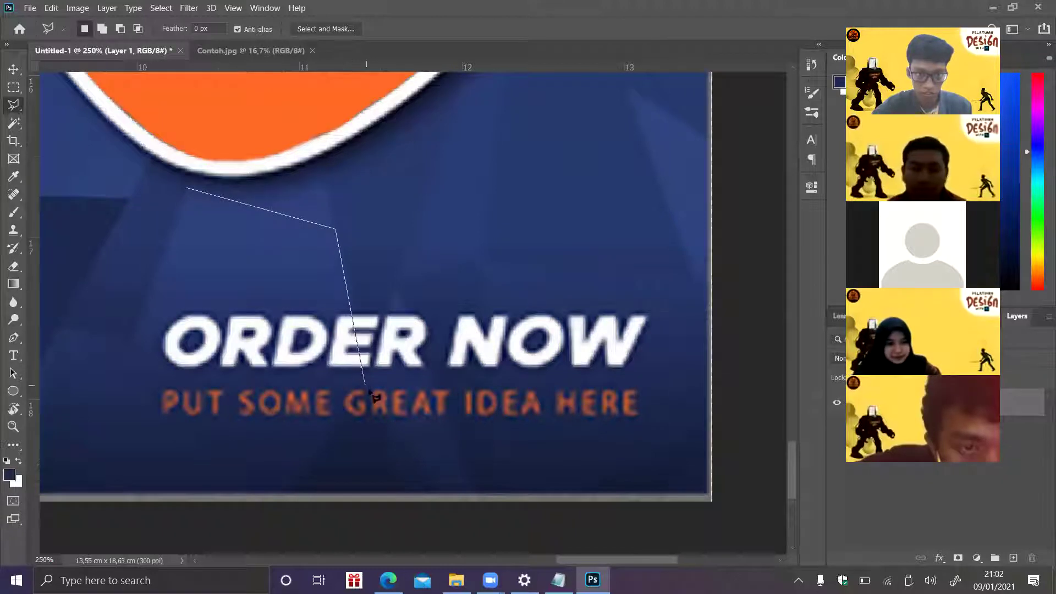
click(364, 384)
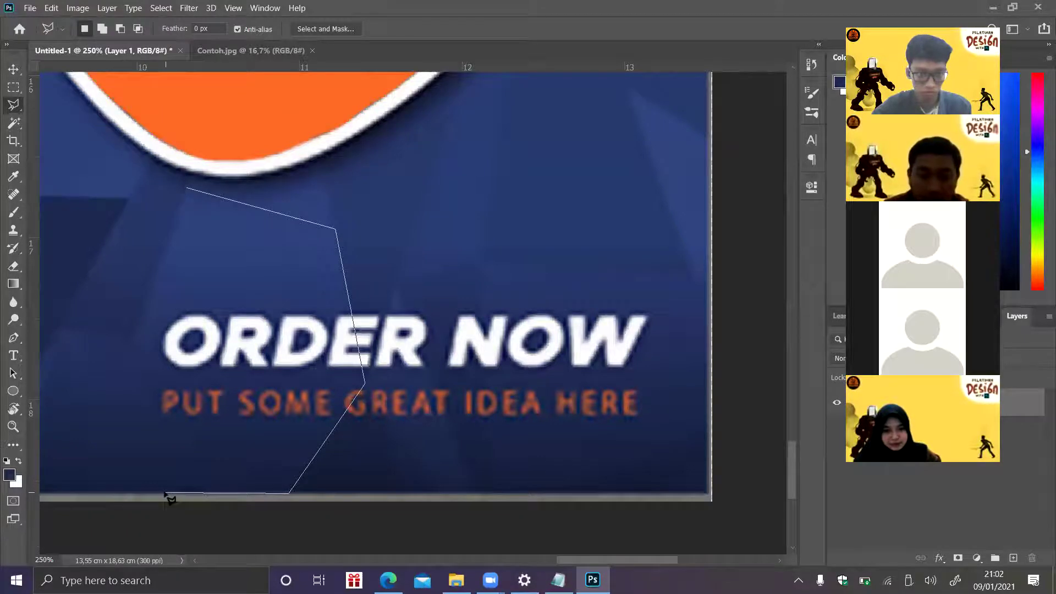
click(133, 339)
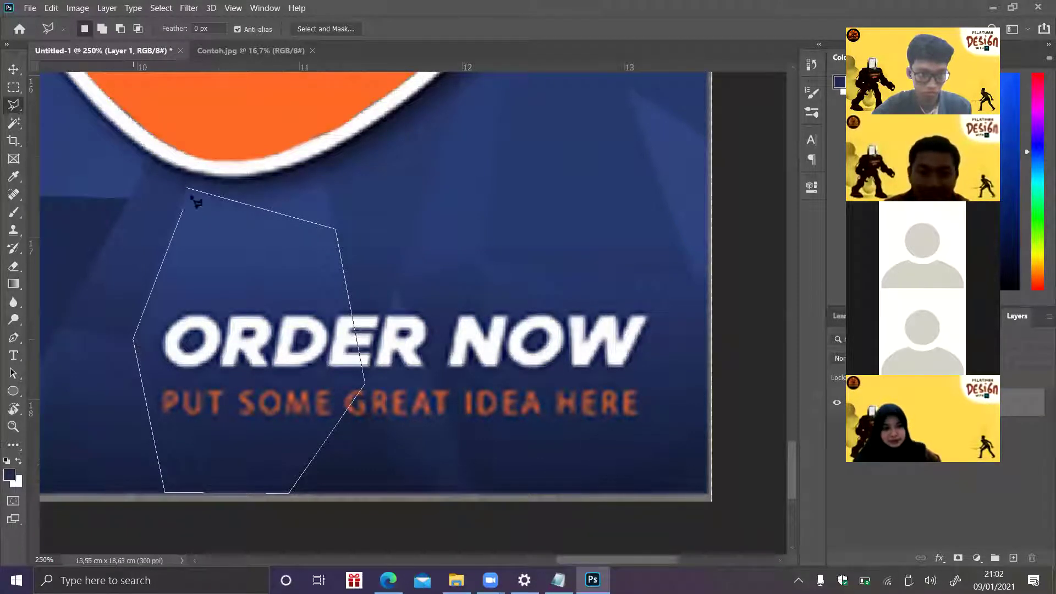
click(189, 191)
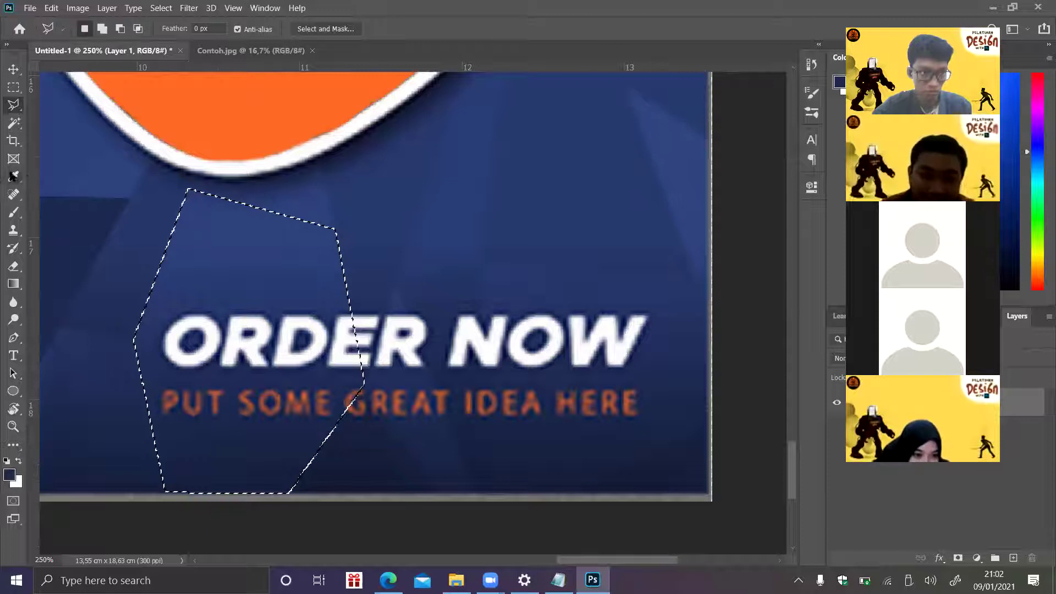
click(14, 212)
mouse_move(242, 226)
mouse_down()
mouse_move(201, 248)
mouse_move(248, 420)
mouse_move(306, 122)
mouse_move(246, 450)
mouse_move(331, 354)
mouse_up()
key(ctrl+d)
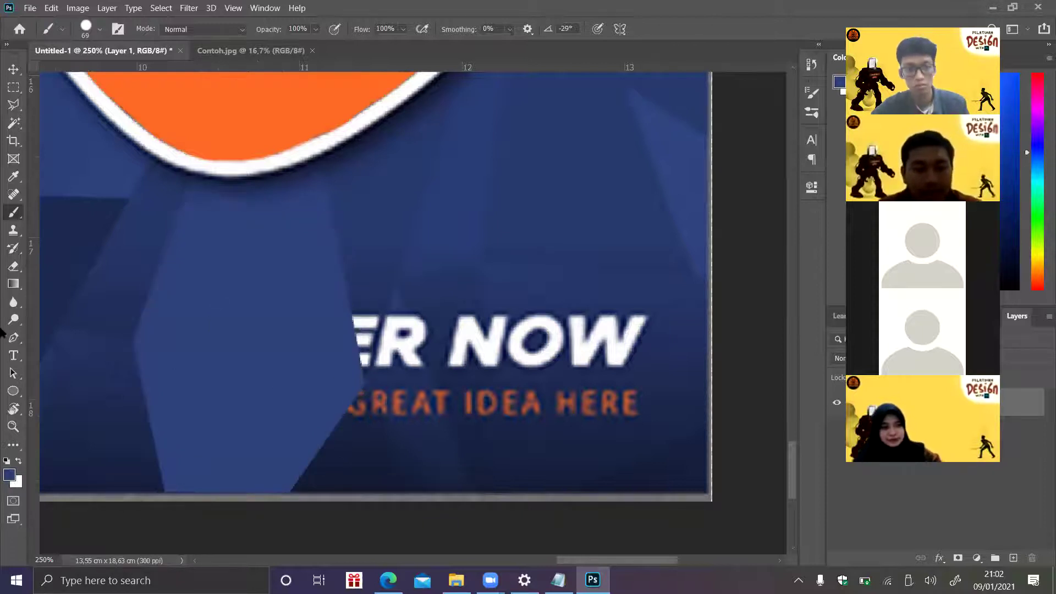
- Cover the E inside the small triangle with dark blue
click(10, 114)
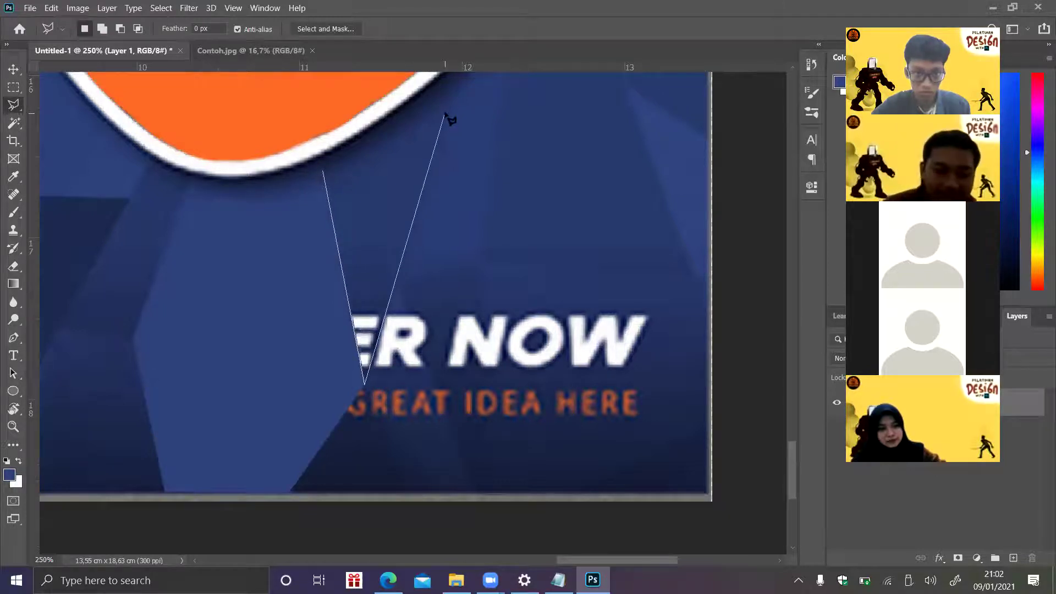
click(324, 174)
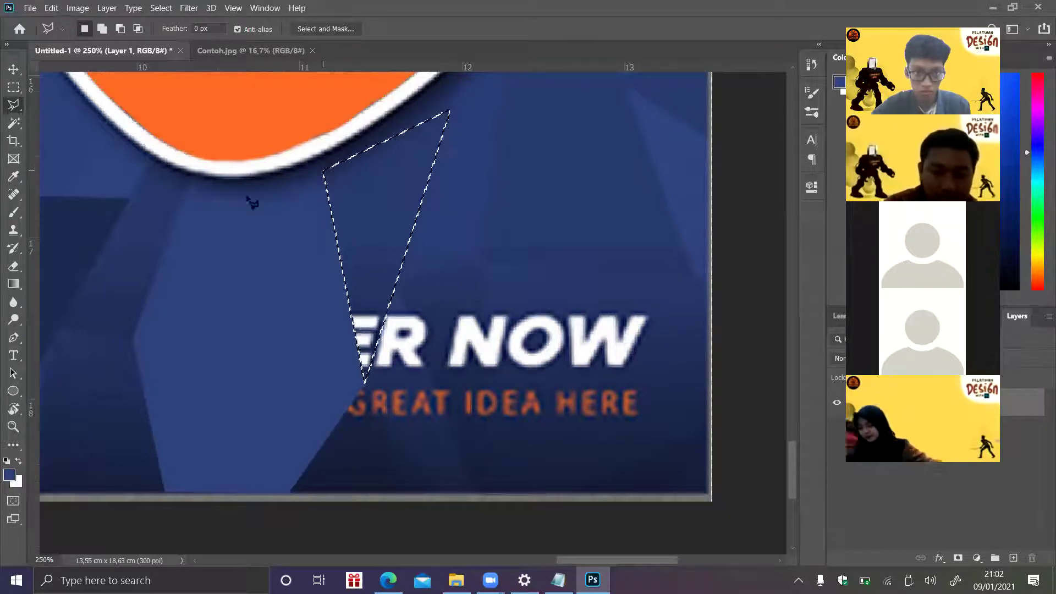
key(b)
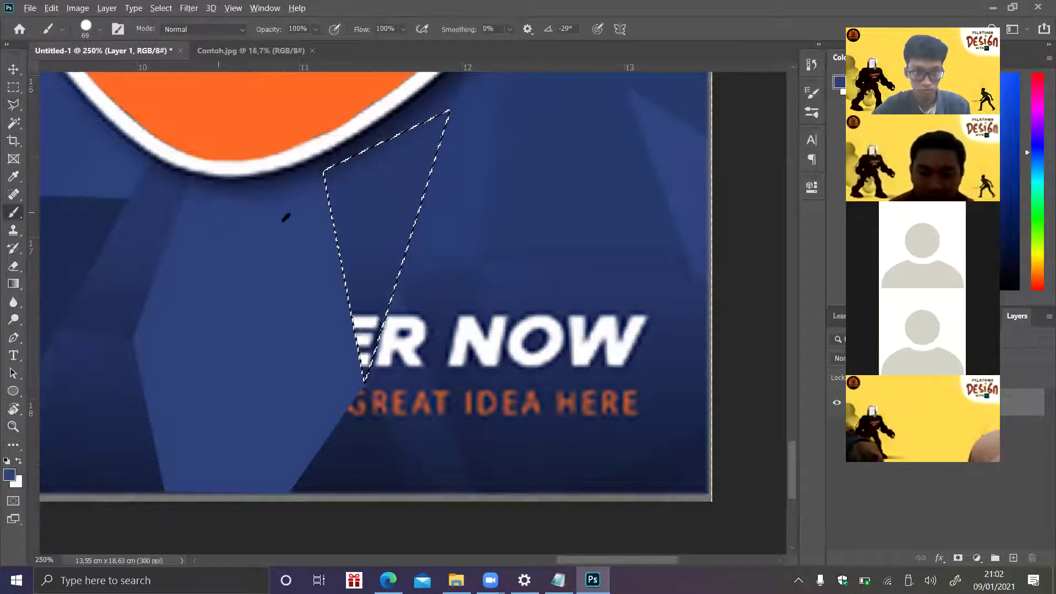
drag(358, 278, 338, 435)
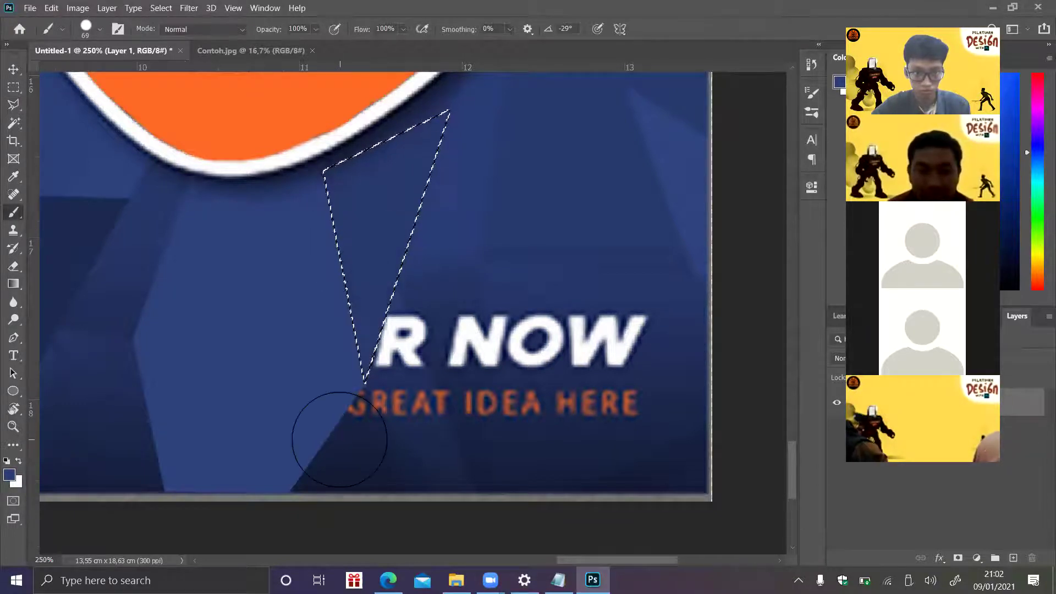
key(ctrl+d)
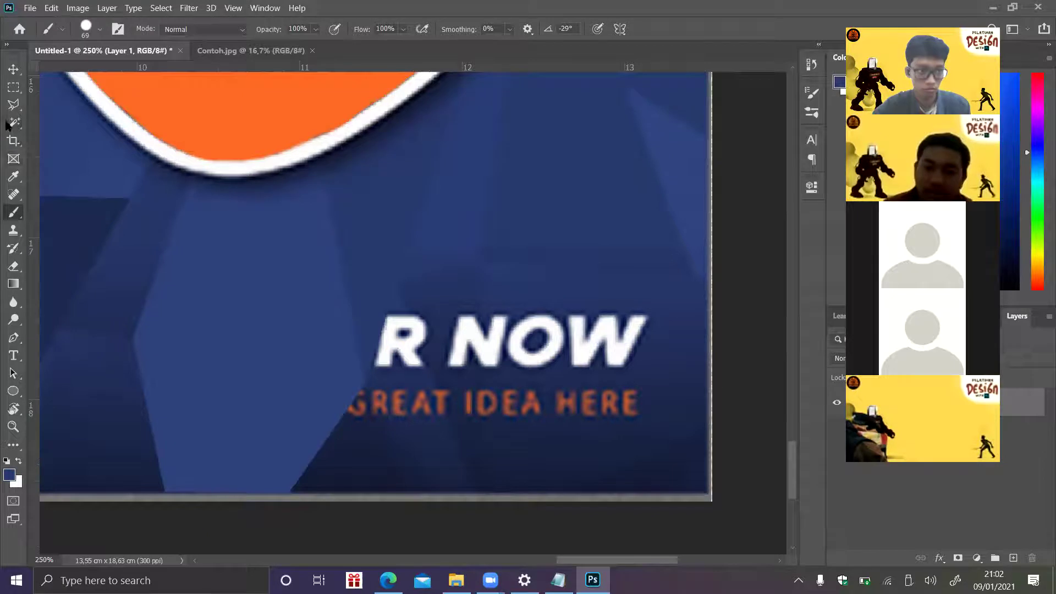
- Paint the orange G at the start of GREAT dark navy
click(12, 107)
click(365, 387)
click(405, 492)
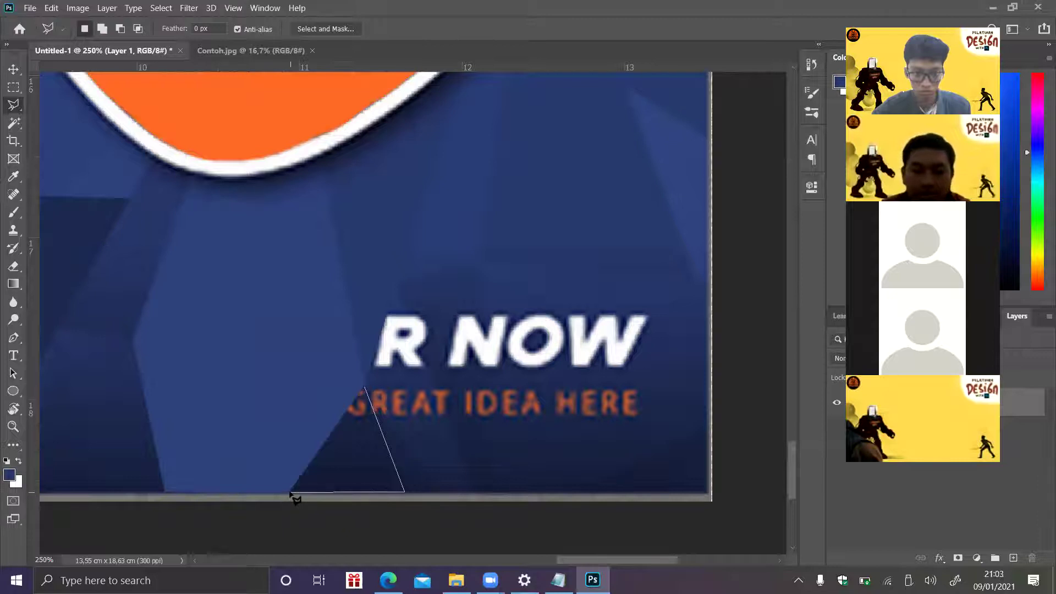
click(290, 492)
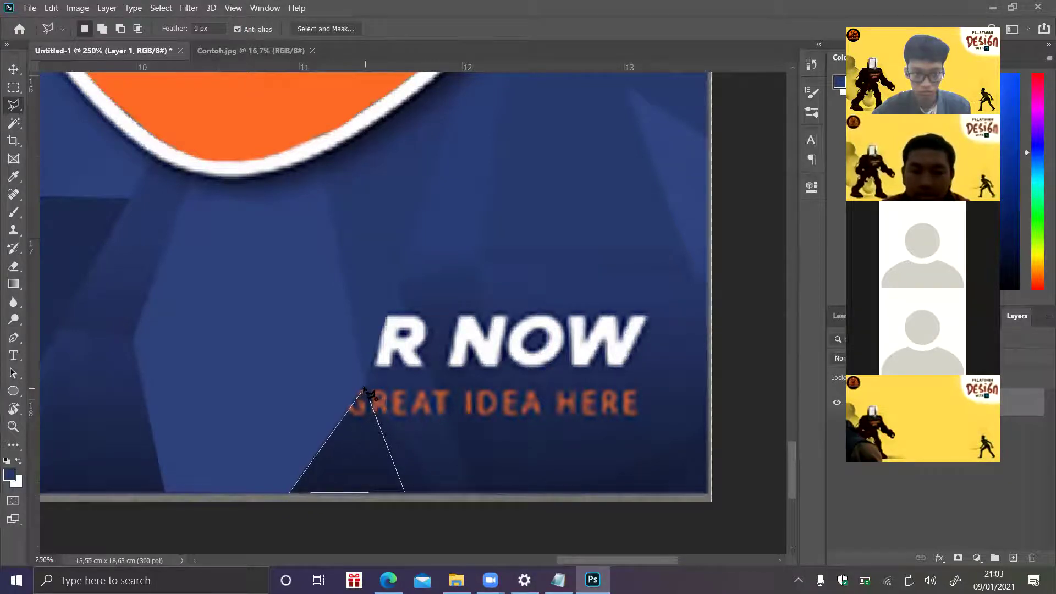
click(365, 391)
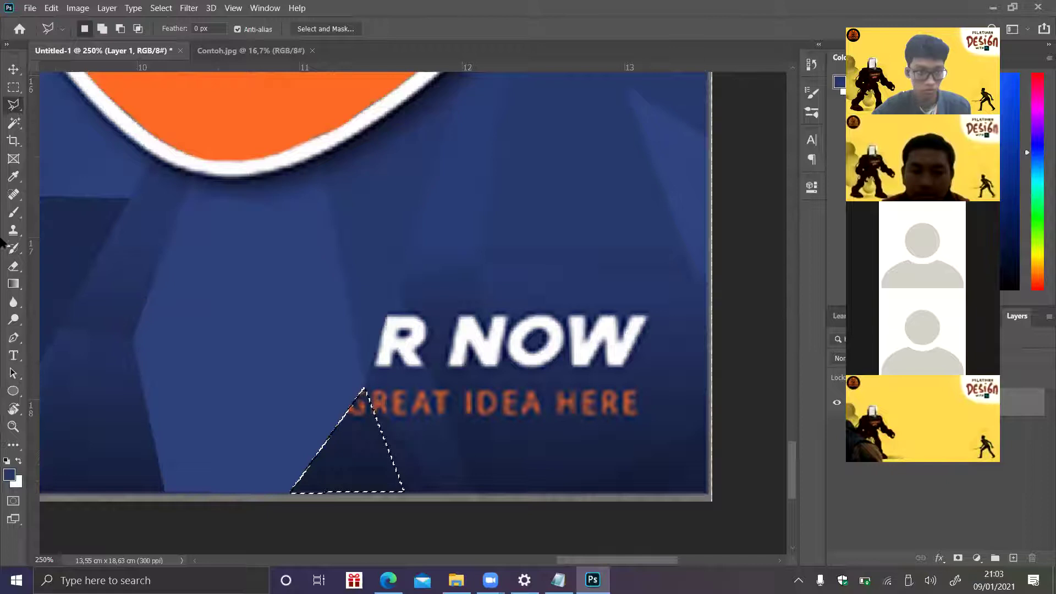
click(14, 216)
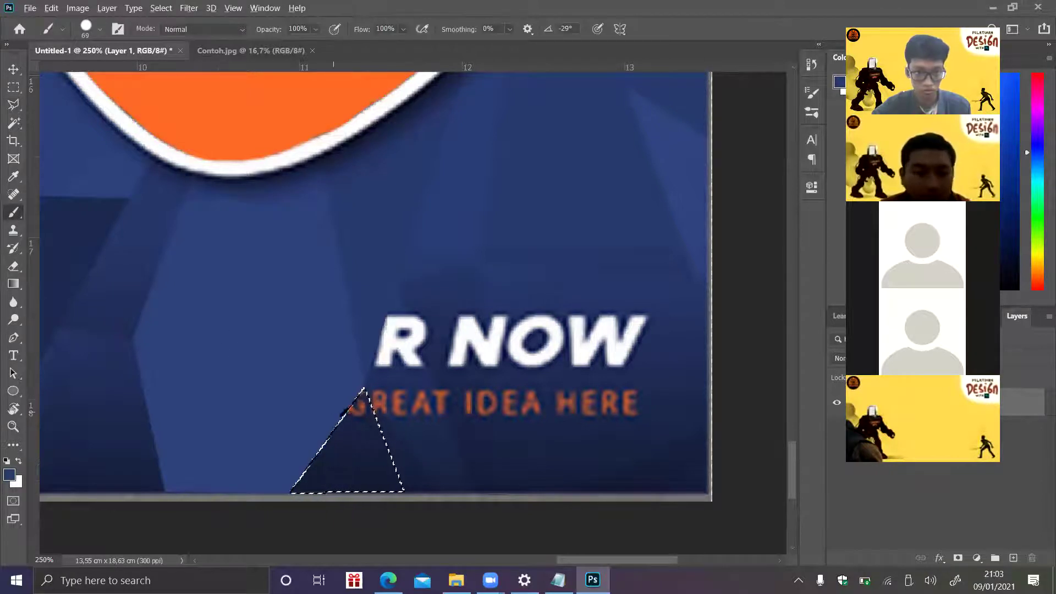
drag(363, 438, 271, 483)
key(ctrl+d)
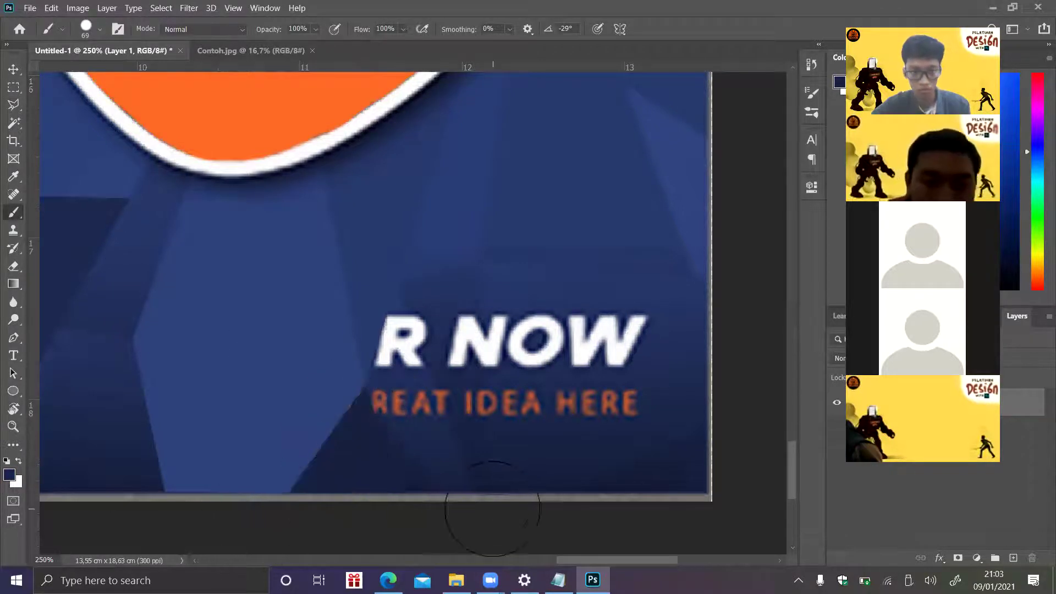
- Paint over the R and REA letters in the next facet with dark blue
click(14, 104)
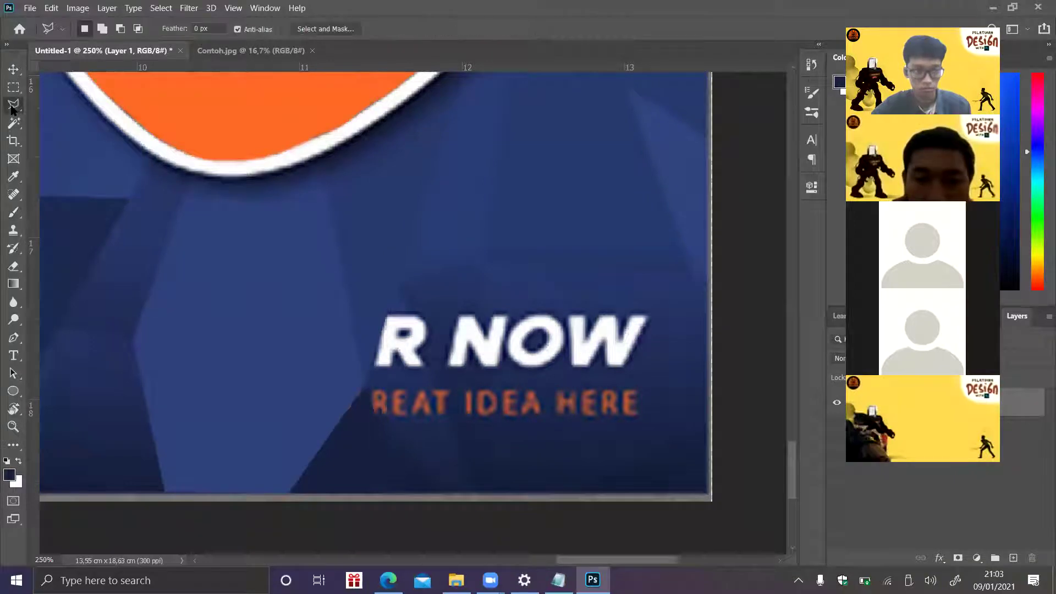
click(364, 386)
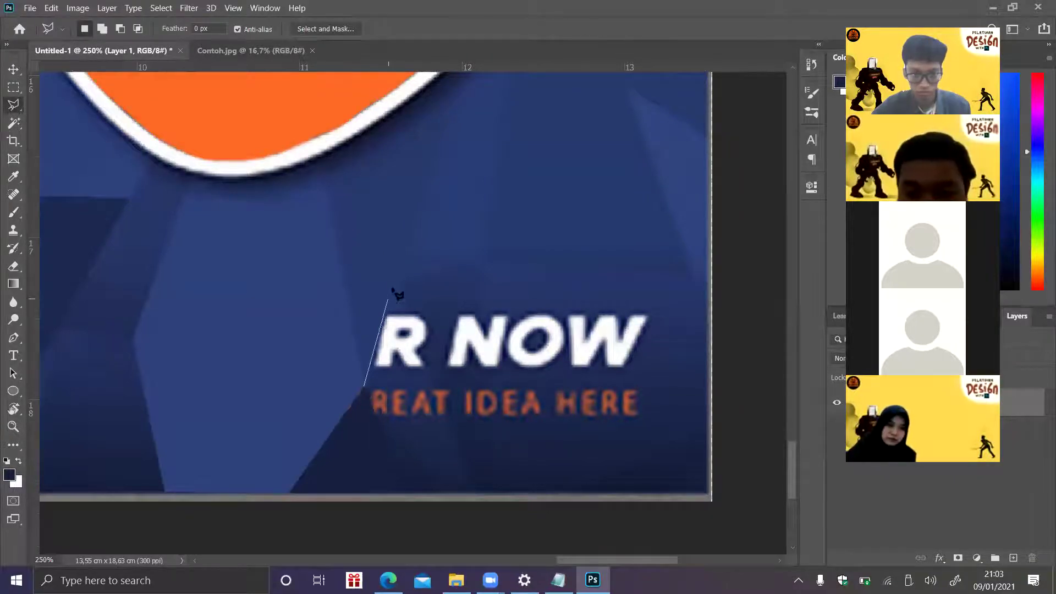
click(396, 284)
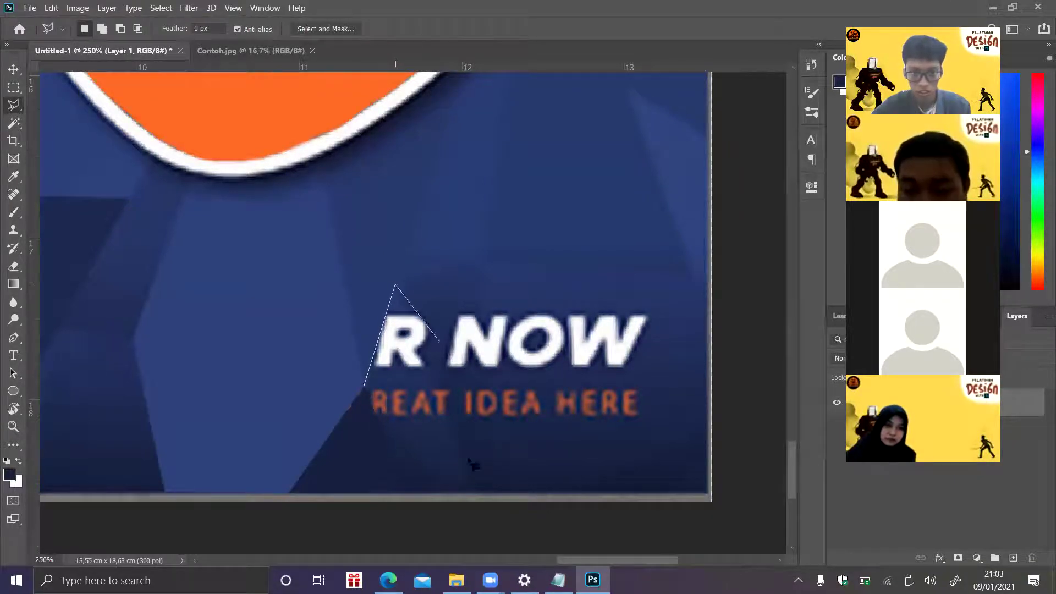
click(481, 492)
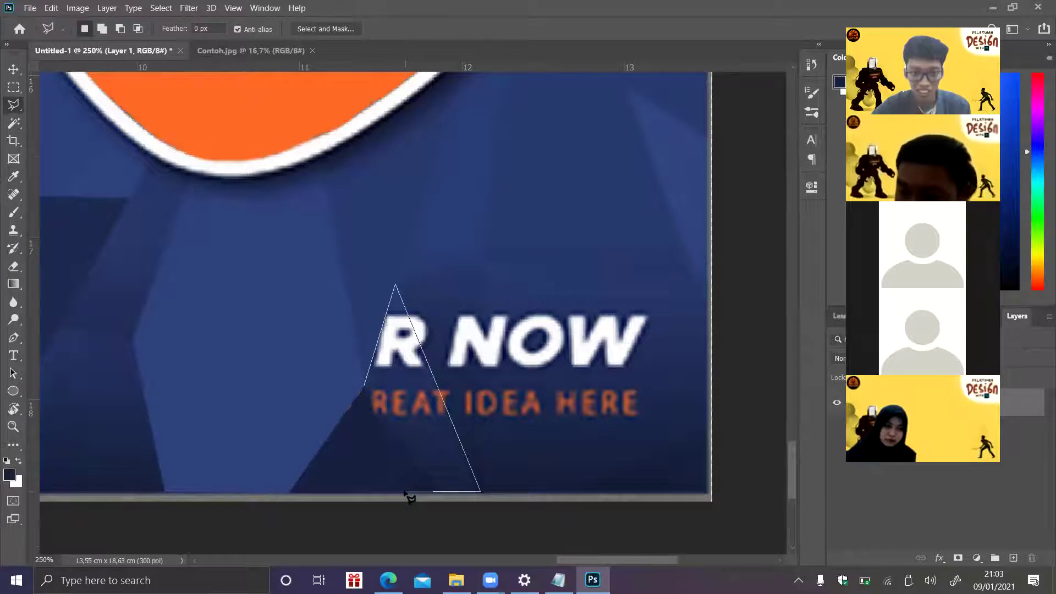
click(405, 491)
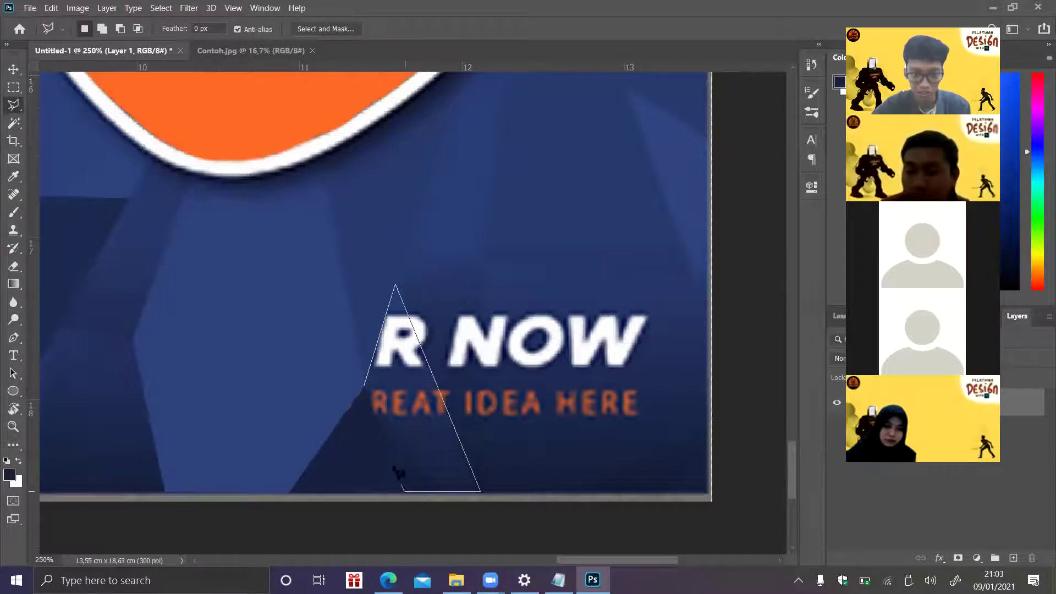
double_click(364, 389)
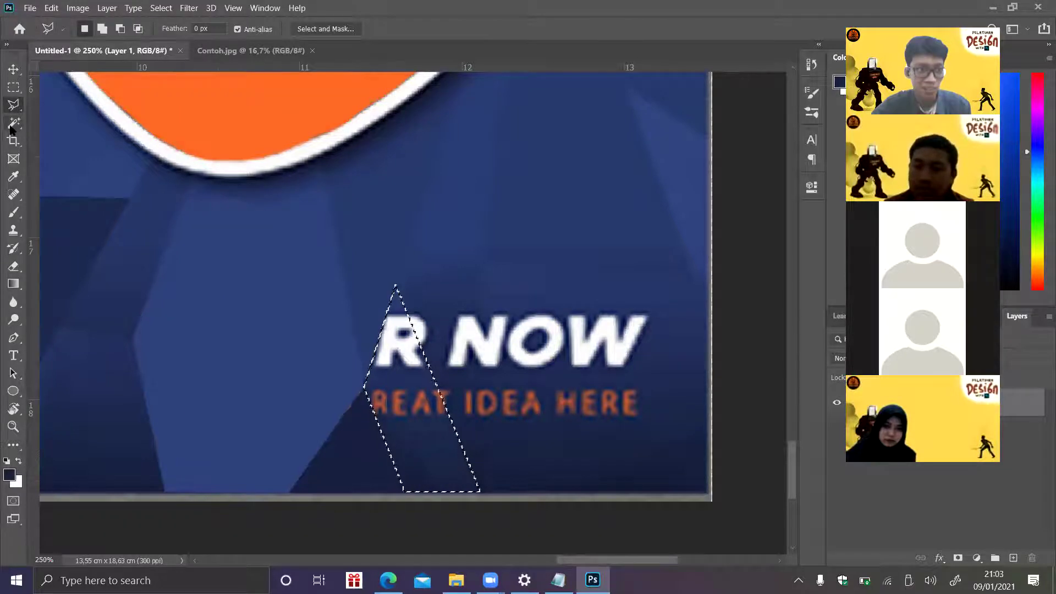
click(19, 215)
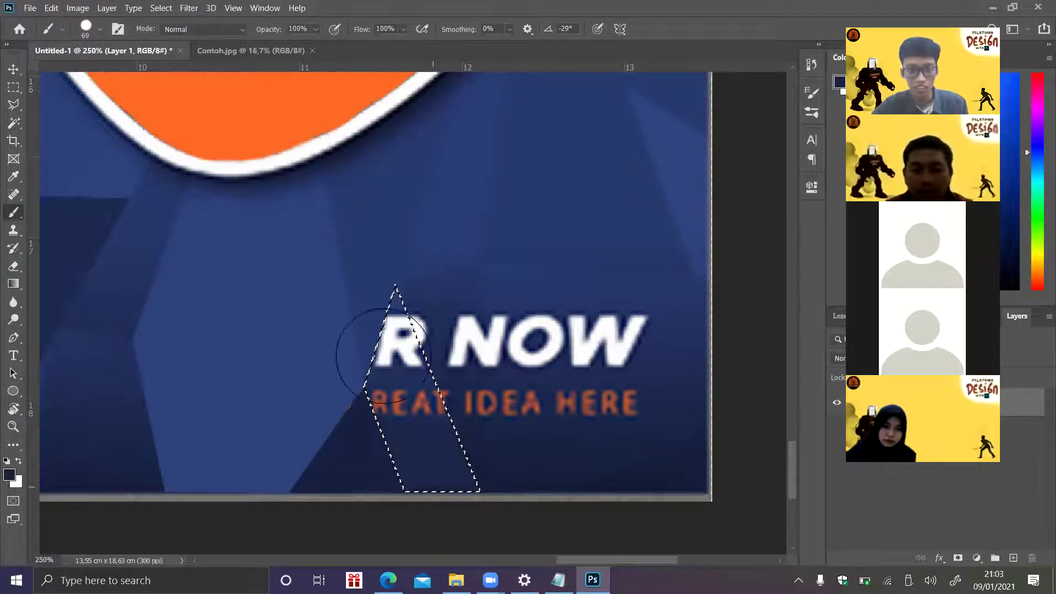
mouse_move(377, 349)
mouse_down()
mouse_move(463, 514)
mouse_move(396, 341)
mouse_up()
key(ctrl+d)
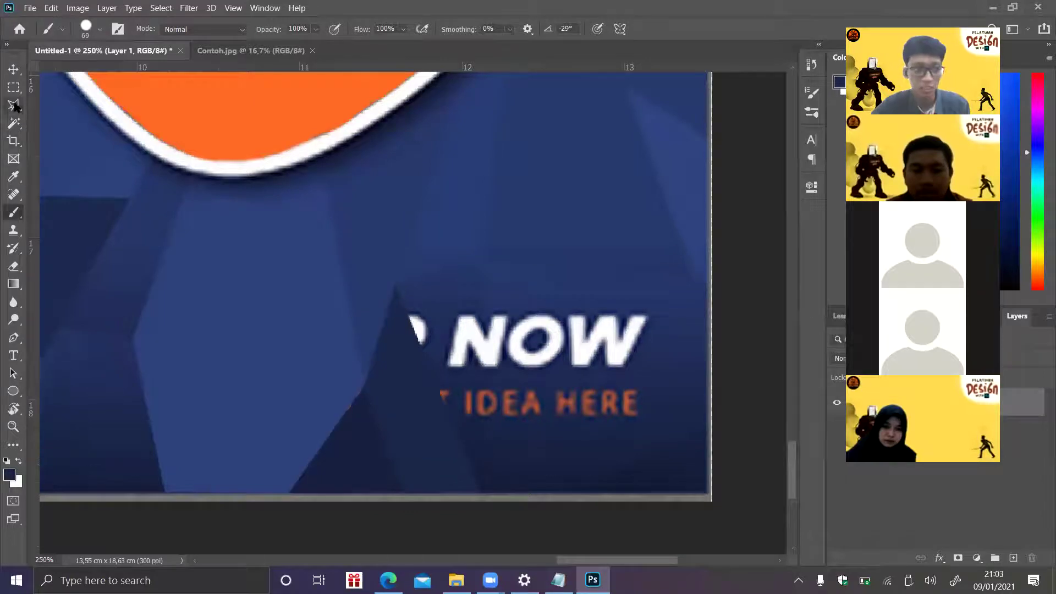
- Paint out the remaining letter edges in the triangular facet with dark blue
click(13, 105)
click(396, 284)
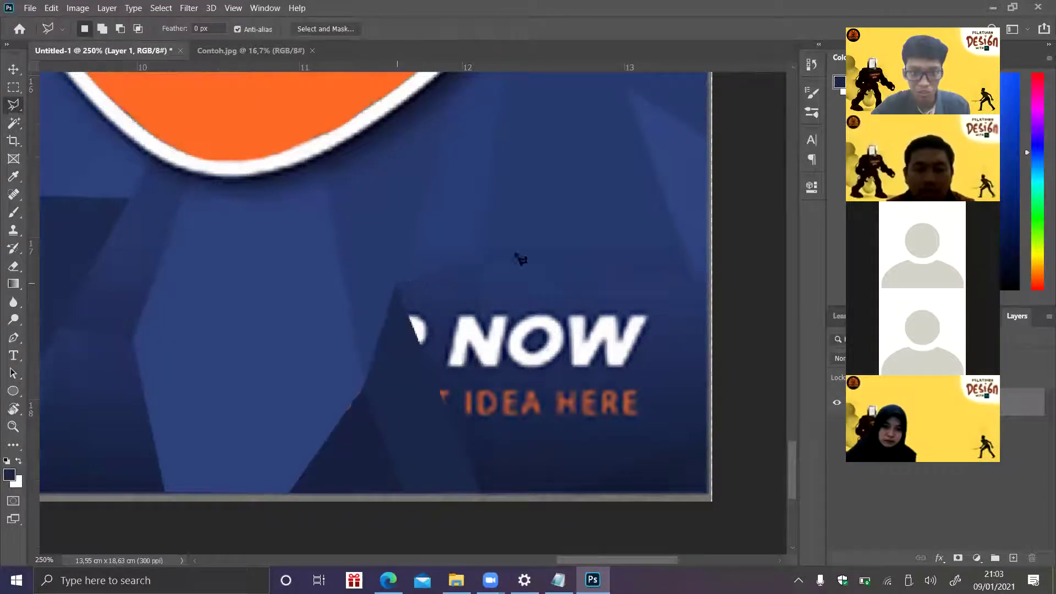
click(479, 262)
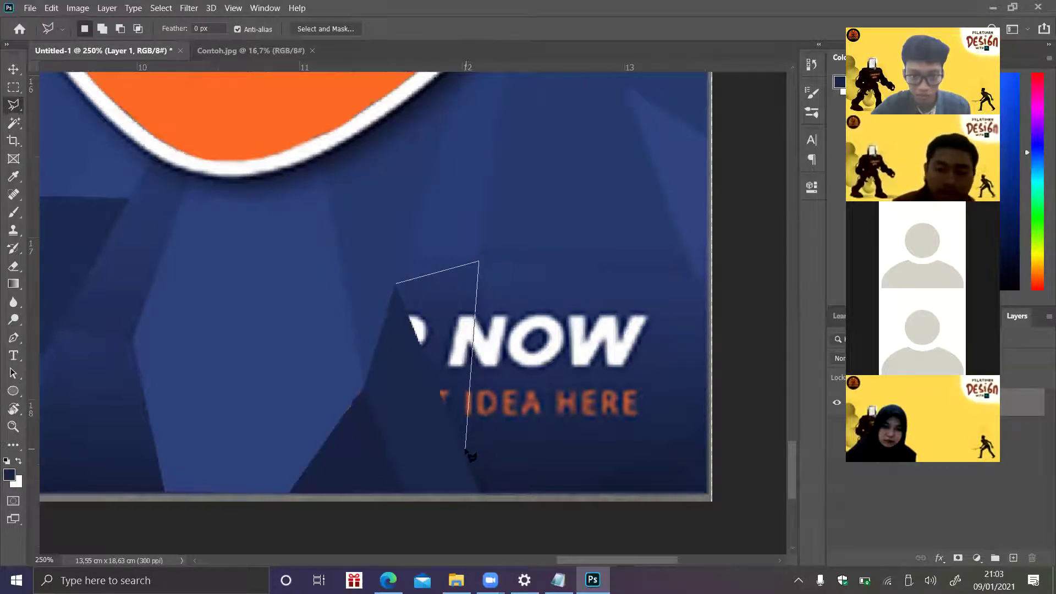
click(465, 449)
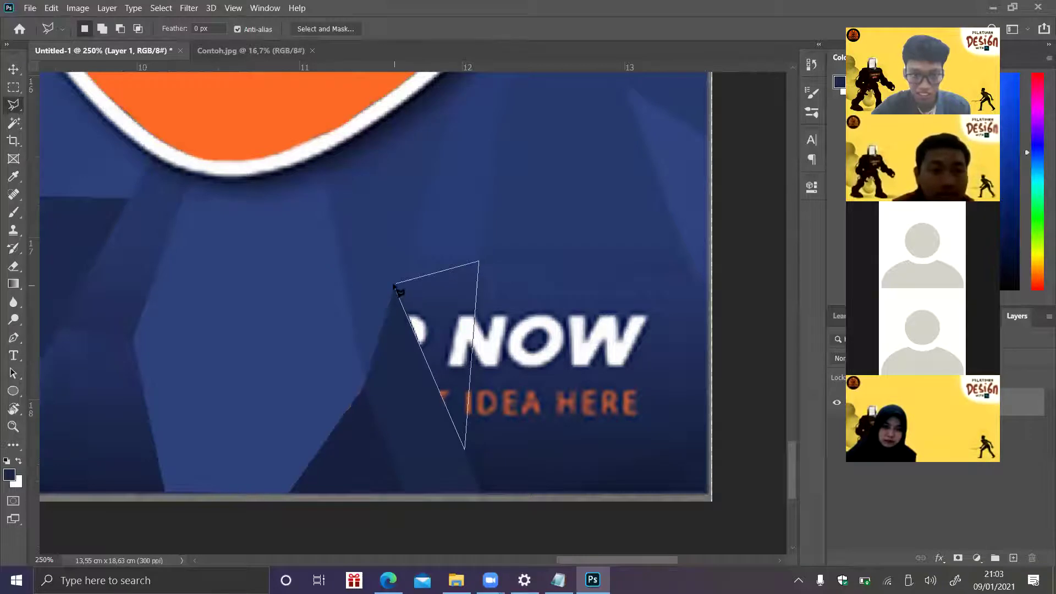
click(396, 285)
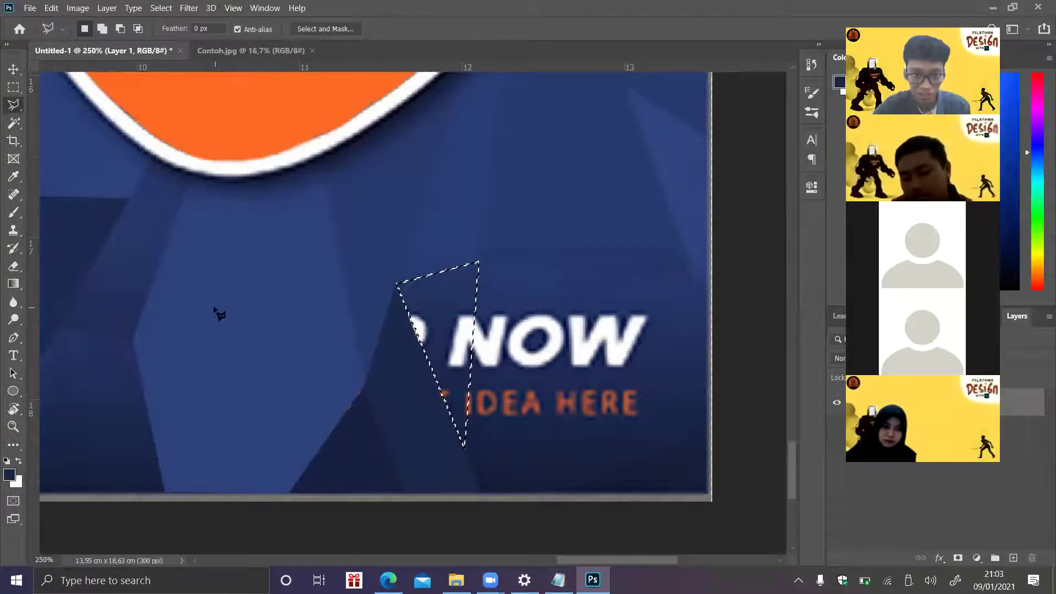
click(14, 212)
drag(451, 301, 448, 451)
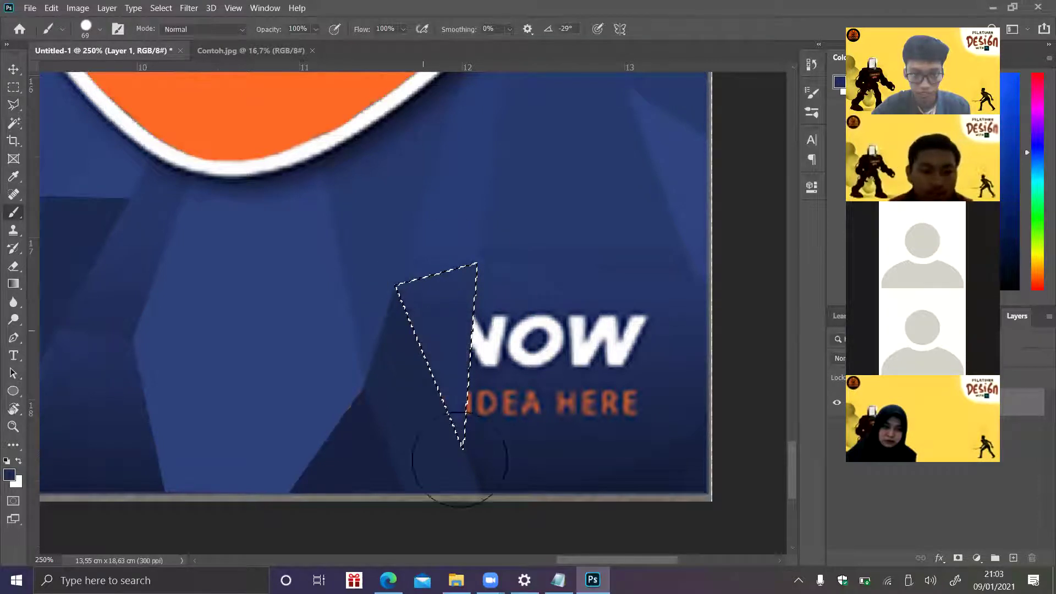
key(ctrl+d)
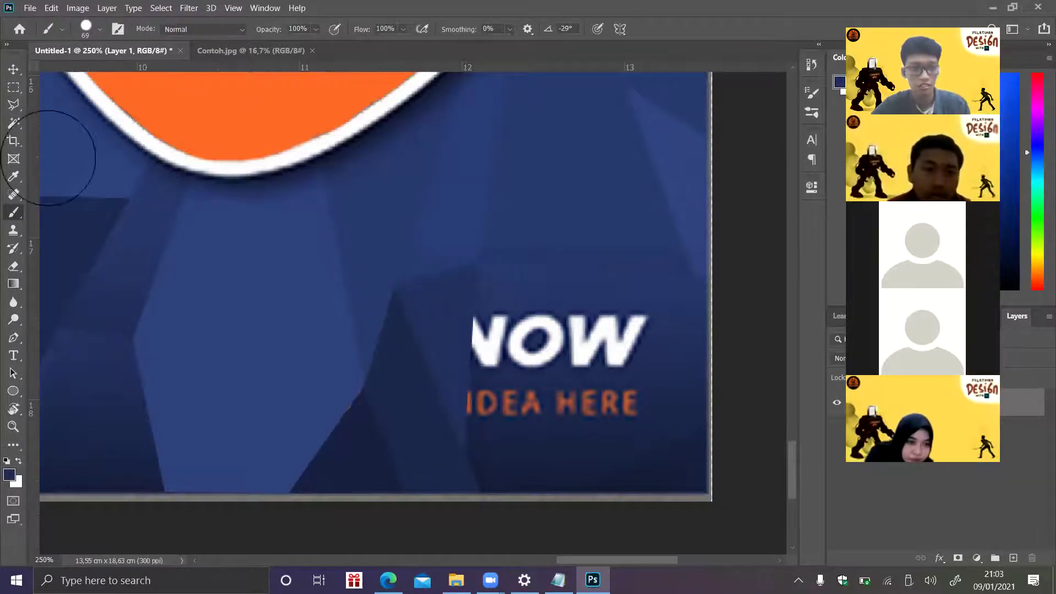
- Cover NOW and IDEA HERE at the band's right edge in blue, then zoom to 300%
click(13, 105)
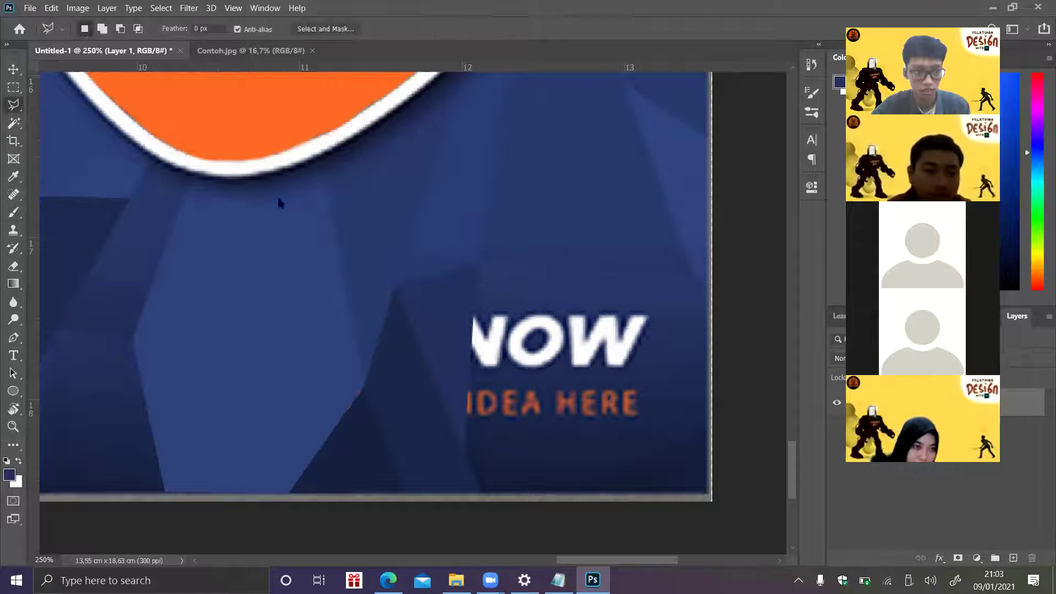
click(480, 261)
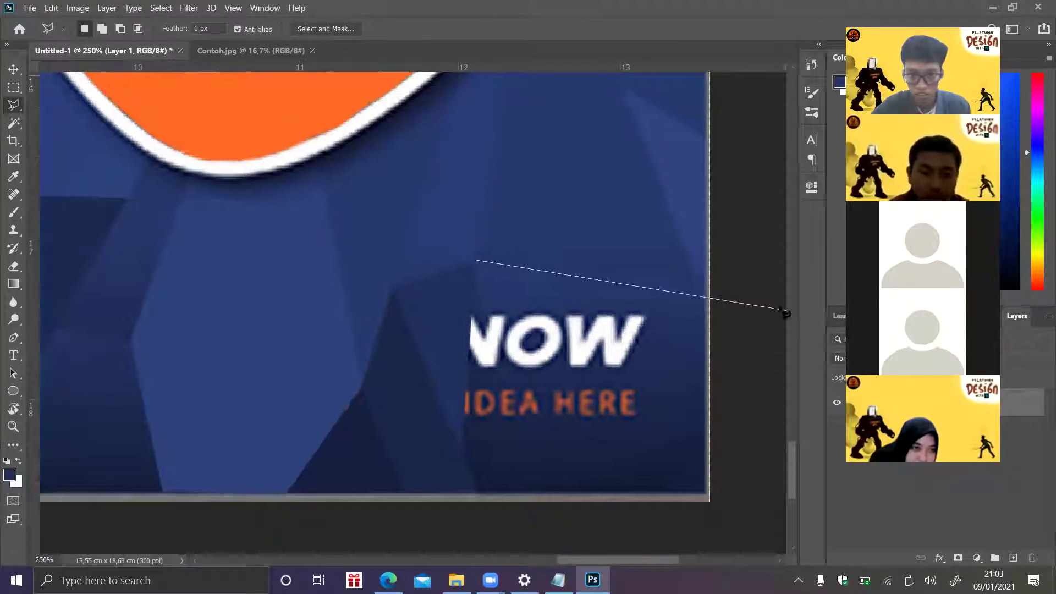
click(700, 280)
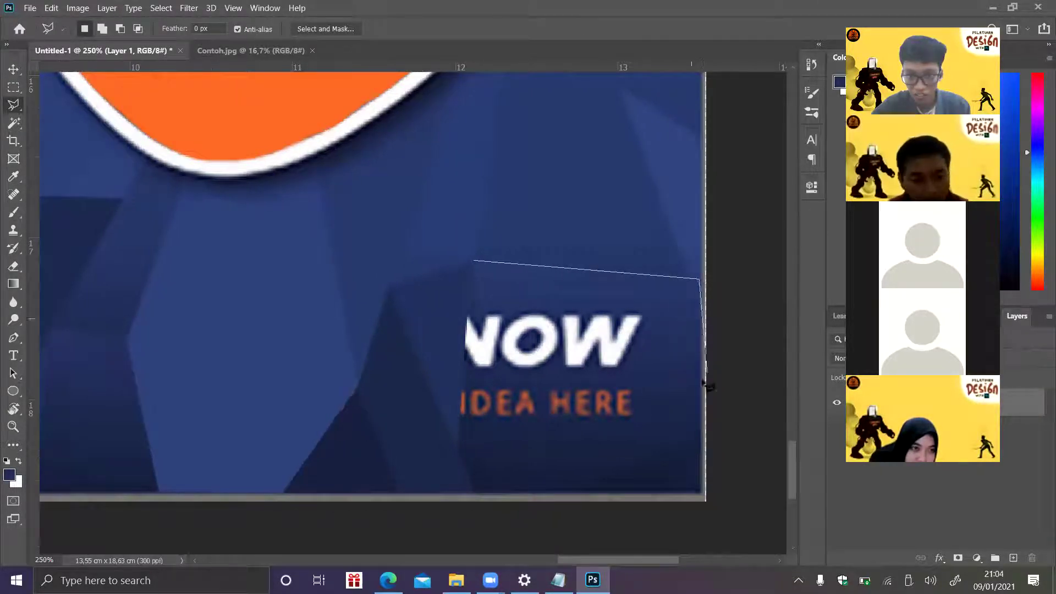
click(701, 427)
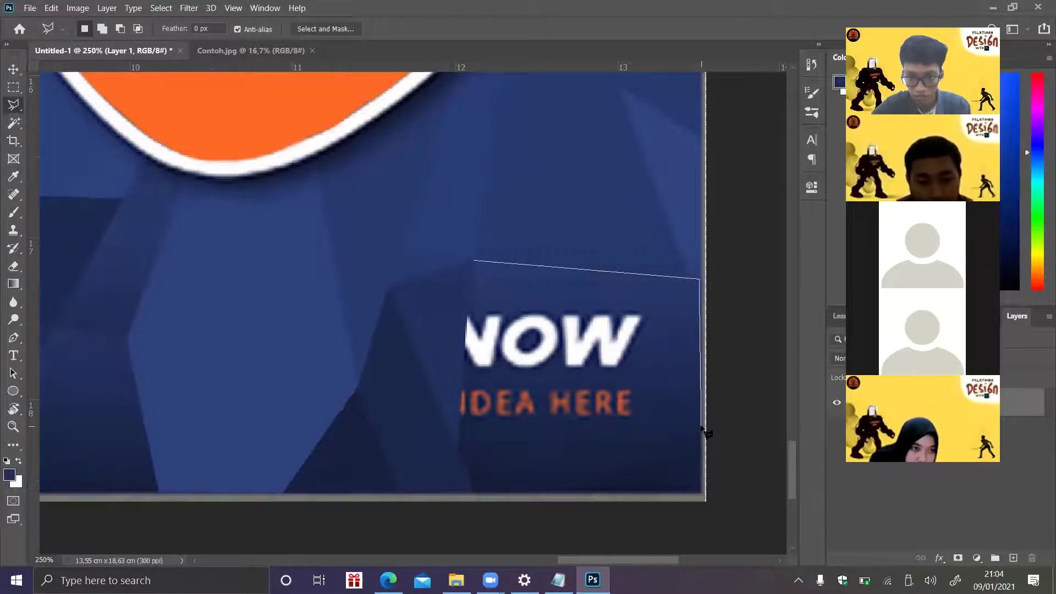
click(478, 493)
click(458, 453)
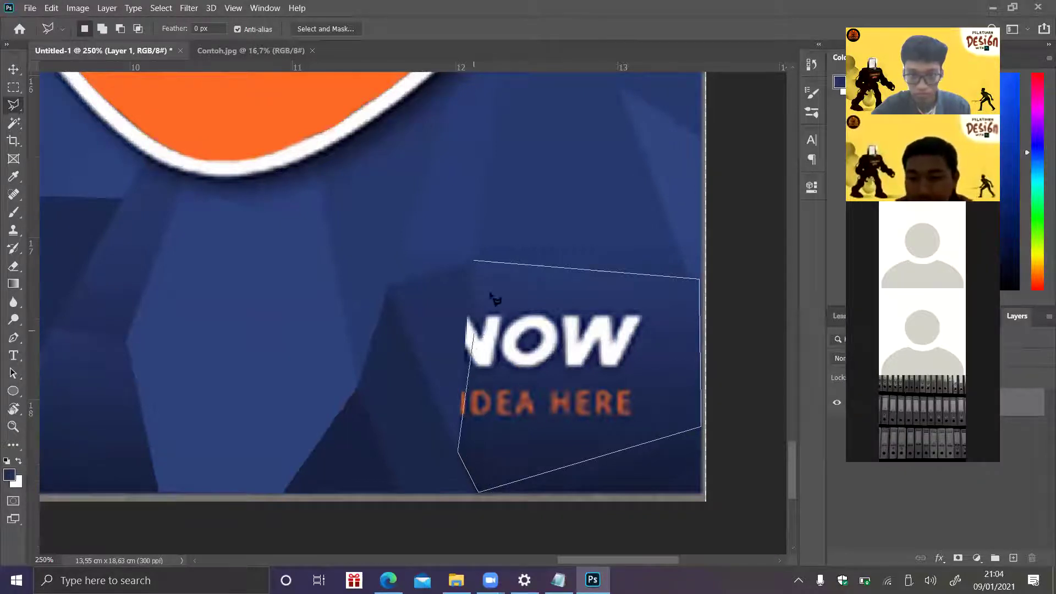
click(473, 263)
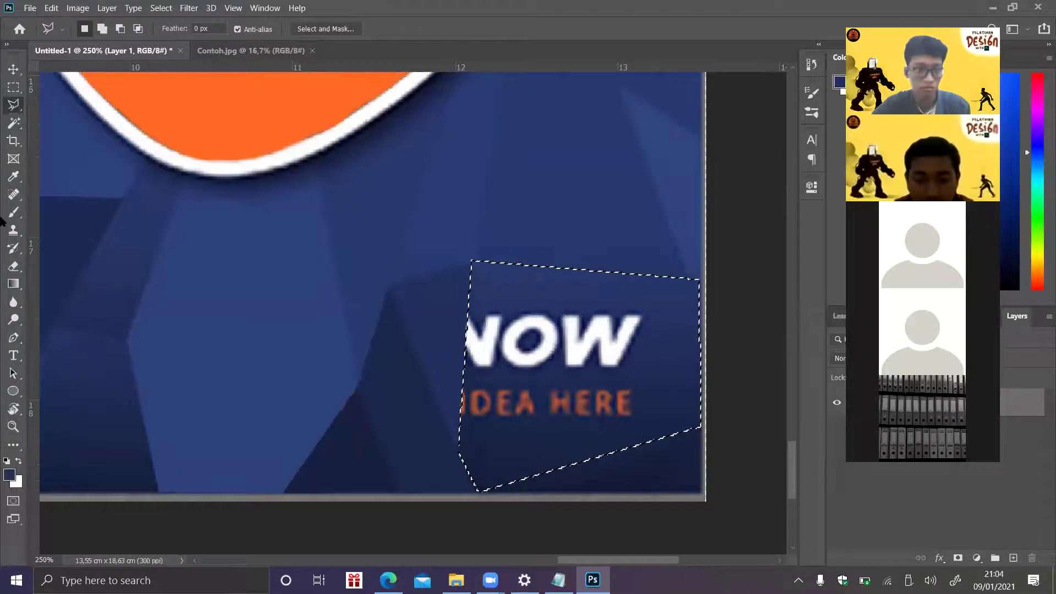
click(14, 212)
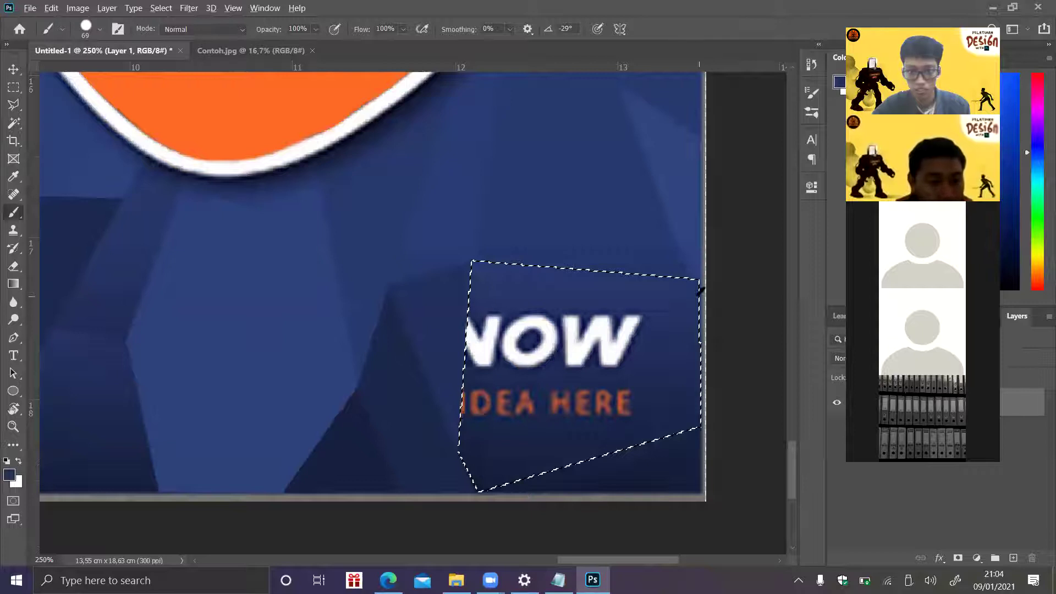
mouse_move(646, 290)
mouse_down()
mouse_move(714, 388)
mouse_move(686, 309)
mouse_move(483, 401)
mouse_move(474, 457)
mouse_up()
key(ctrl+d)
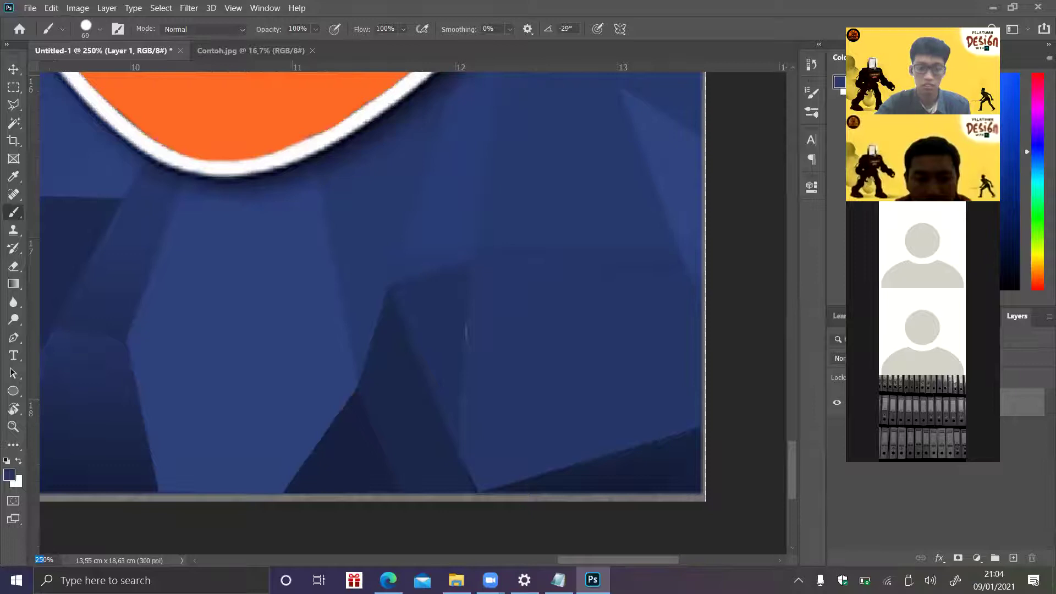
text(300)
key(Return)
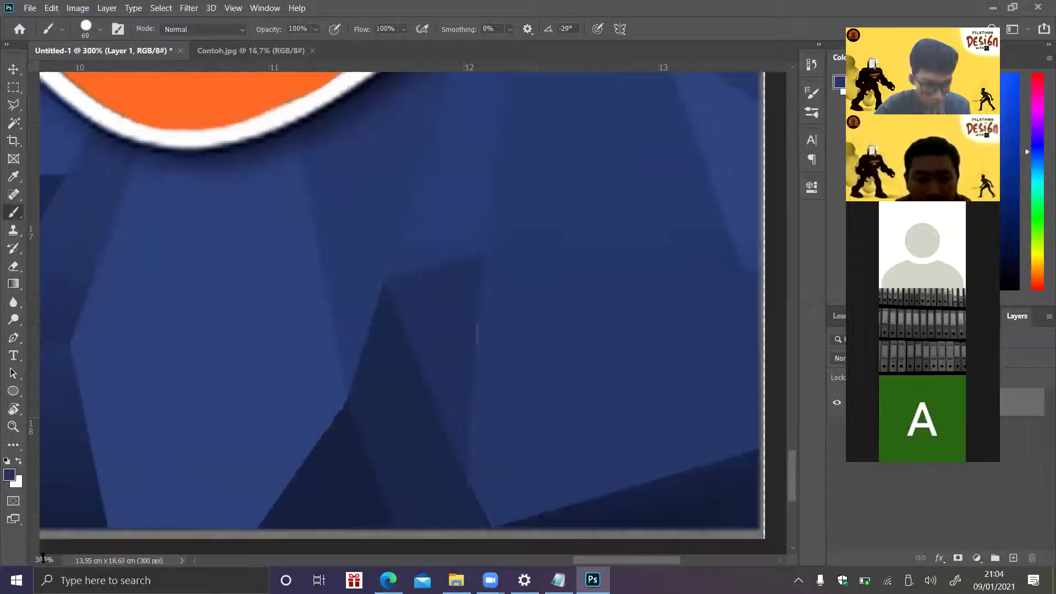
- Zoom out to see the whole poster with its lettering-free blue band and three badges
key(Return)
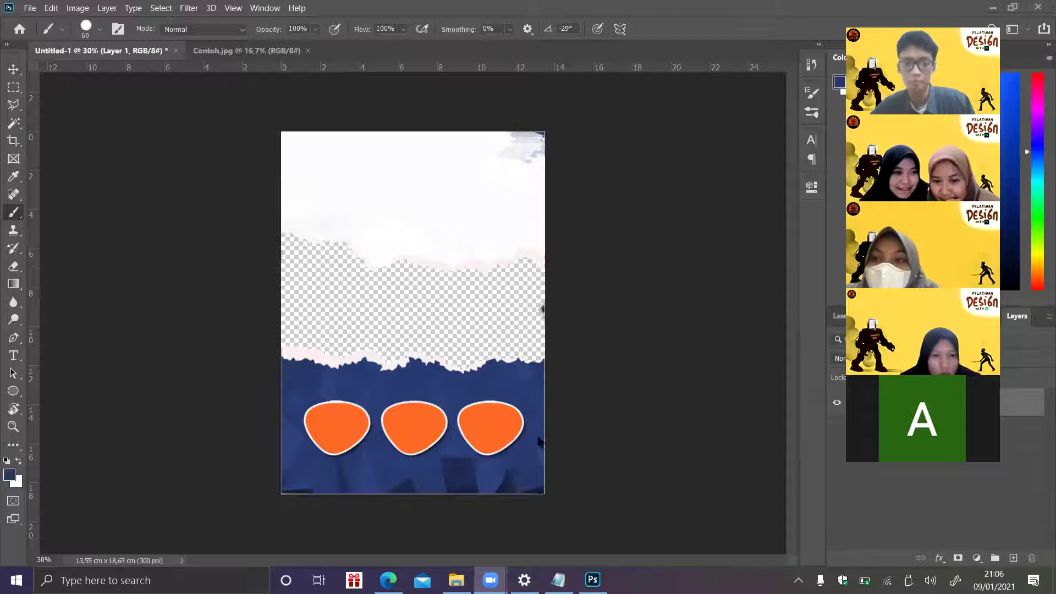
- Zoom to 250% on the band's bottom-left corner and pick the Rectangular Marquee Tool
click(41, 560)
text(0)
key(Return)
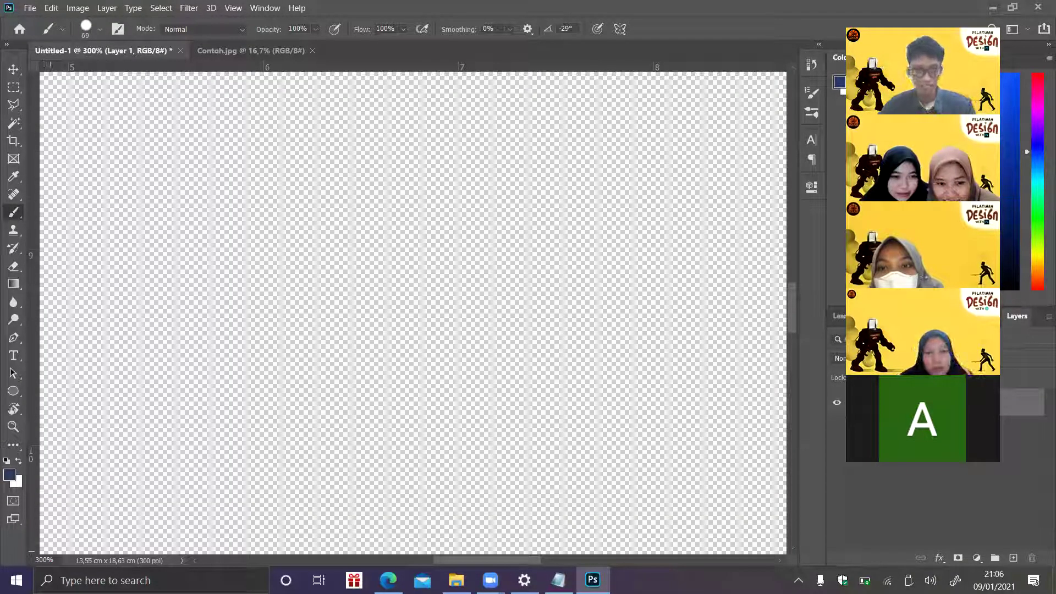
click(54, 558)
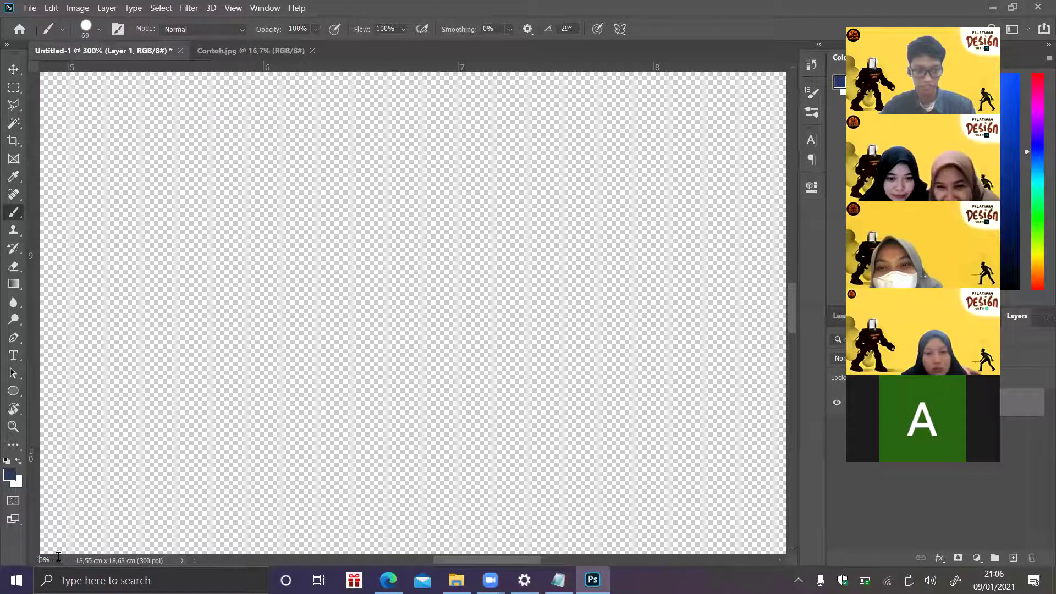
text(5)
key(Return)
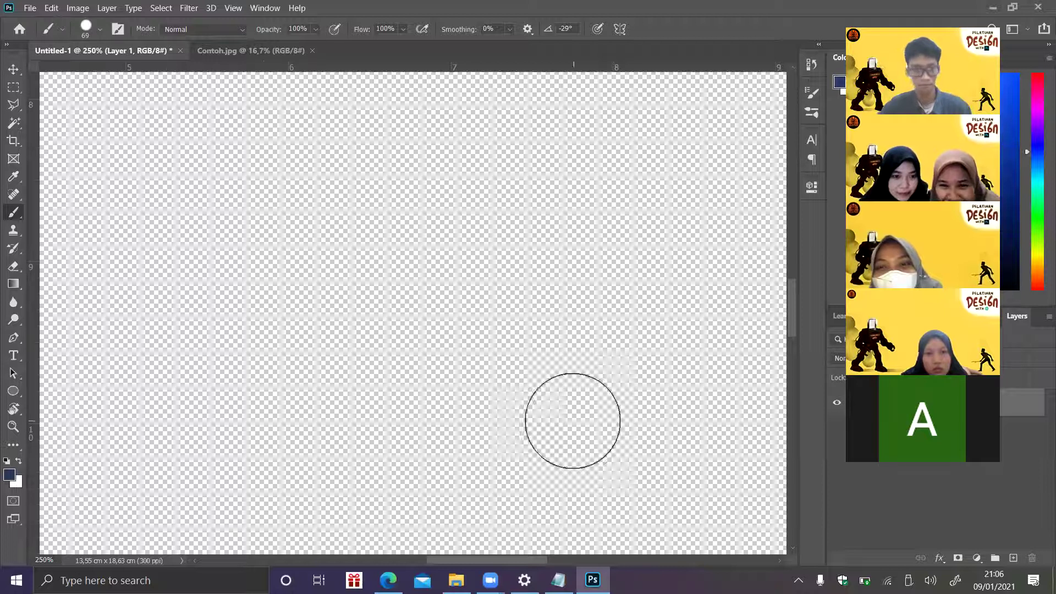
drag(793, 308, 764, 480)
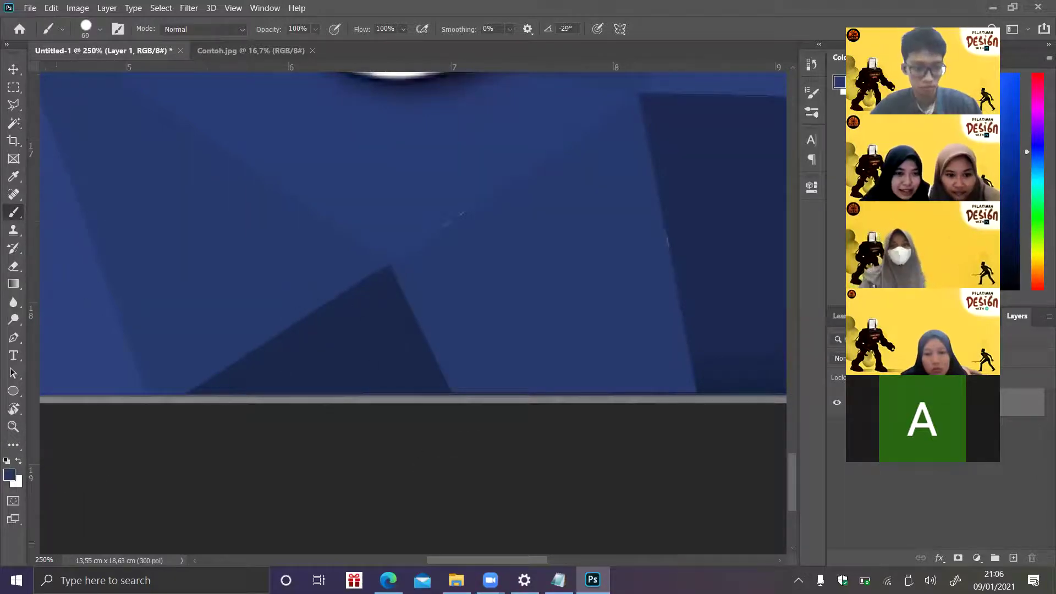
click(42, 560)
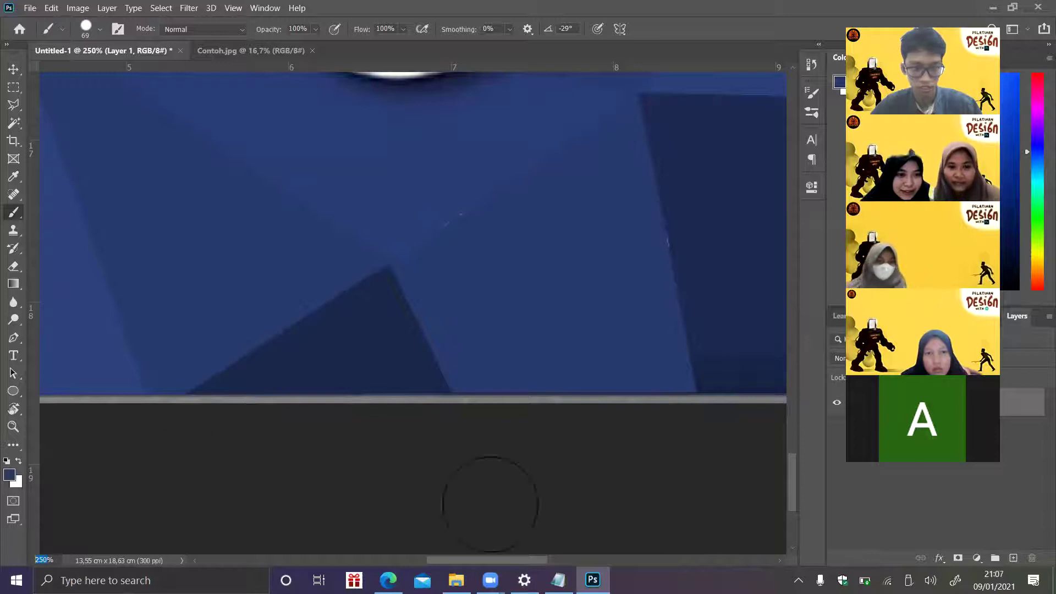
mouse_move(465, 567)
mouse_down()
mouse_move(288, 526)
mouse_move(360, 517)
mouse_move(317, 507)
mouse_move(297, 405)
mouse_up()
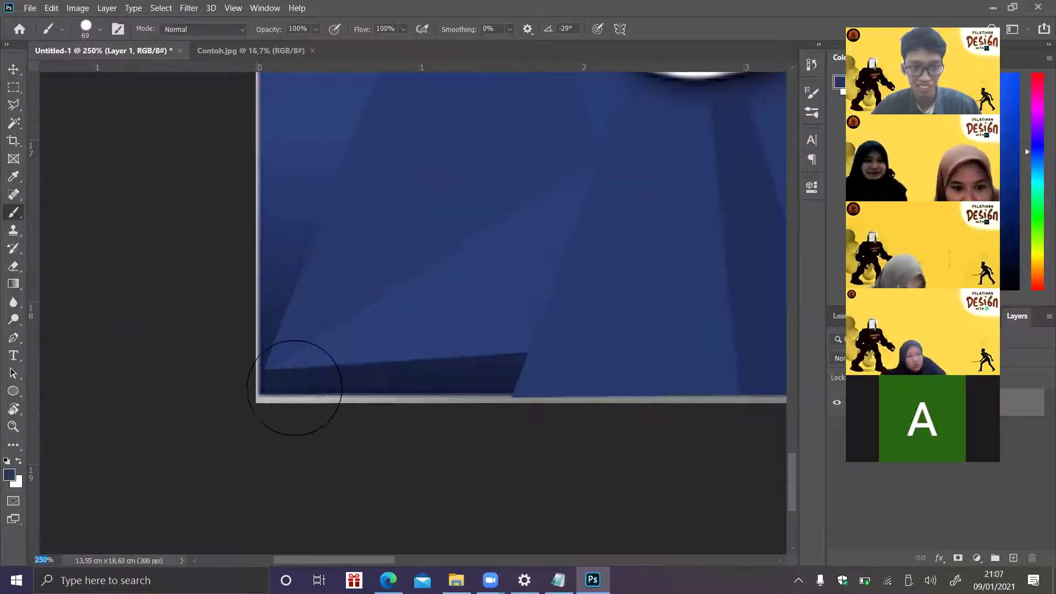
click(14, 87)
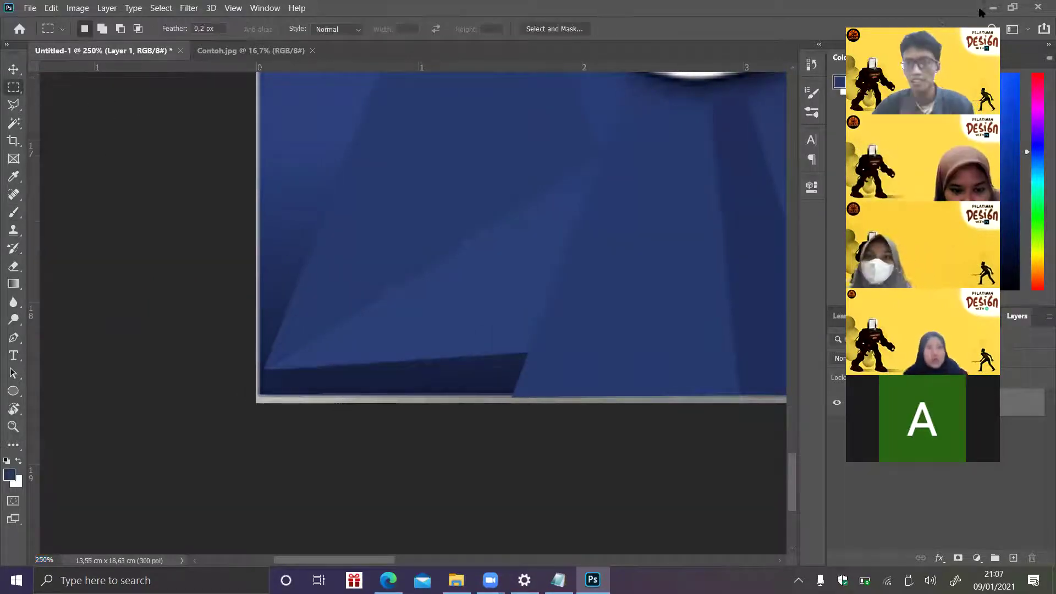
- Free-transform Layer 1 and stretch it slightly down past the canvas bottom
click(874, 24)
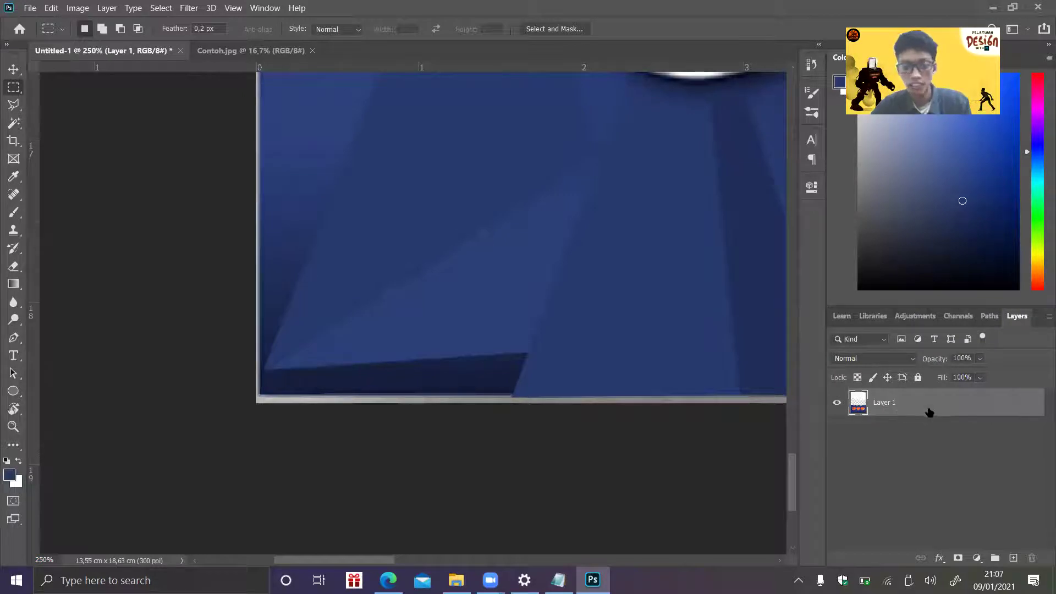
key(ctrl+t)
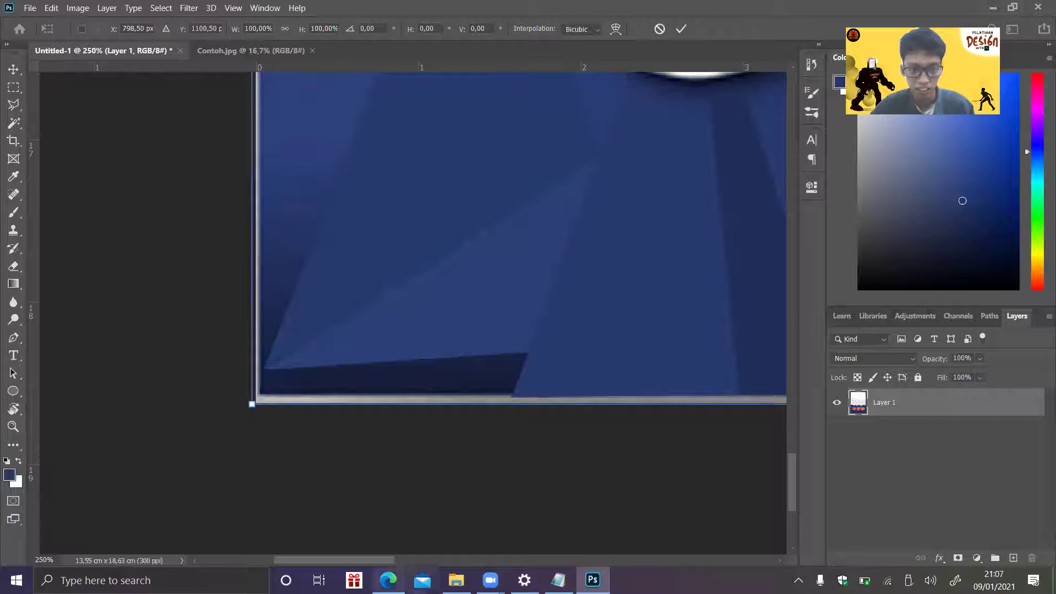
drag(388, 560, 520, 545)
drag(570, 404, 570, 412)
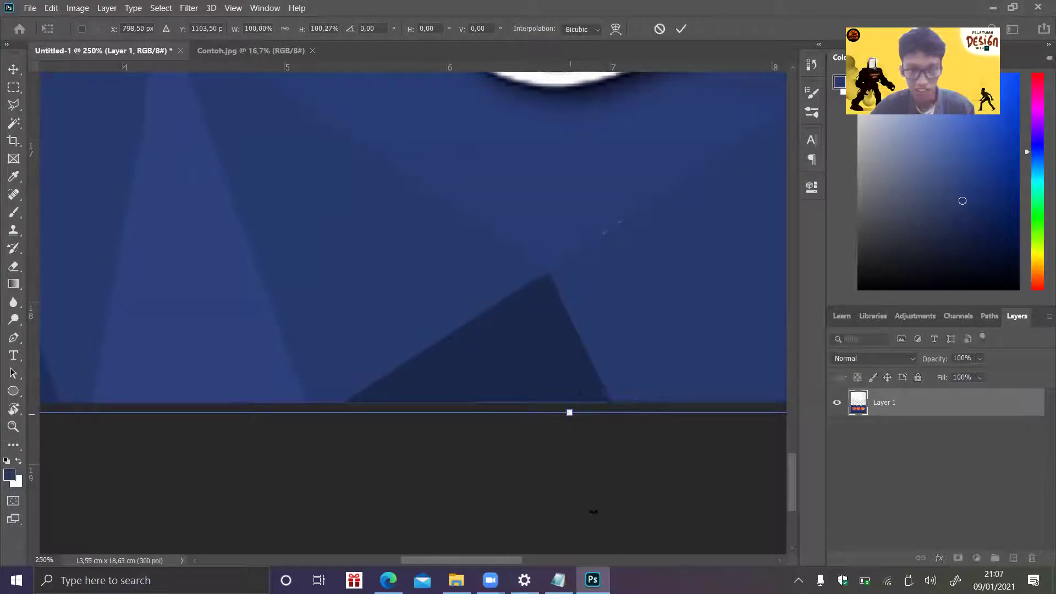
drag(487, 559, 346, 545)
drag(790, 471, 329, 193)
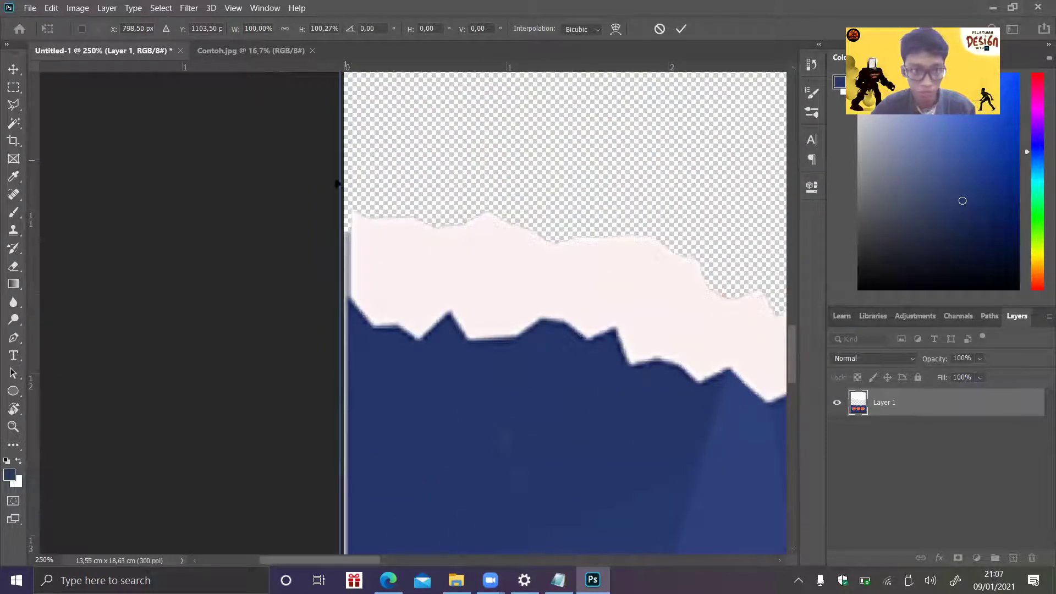
drag(790, 372, 788, 332)
- Stretch Layer 1 slightly past the left and right canvas edges, to about 100.69% width
scroll(332, 321, up, 2)
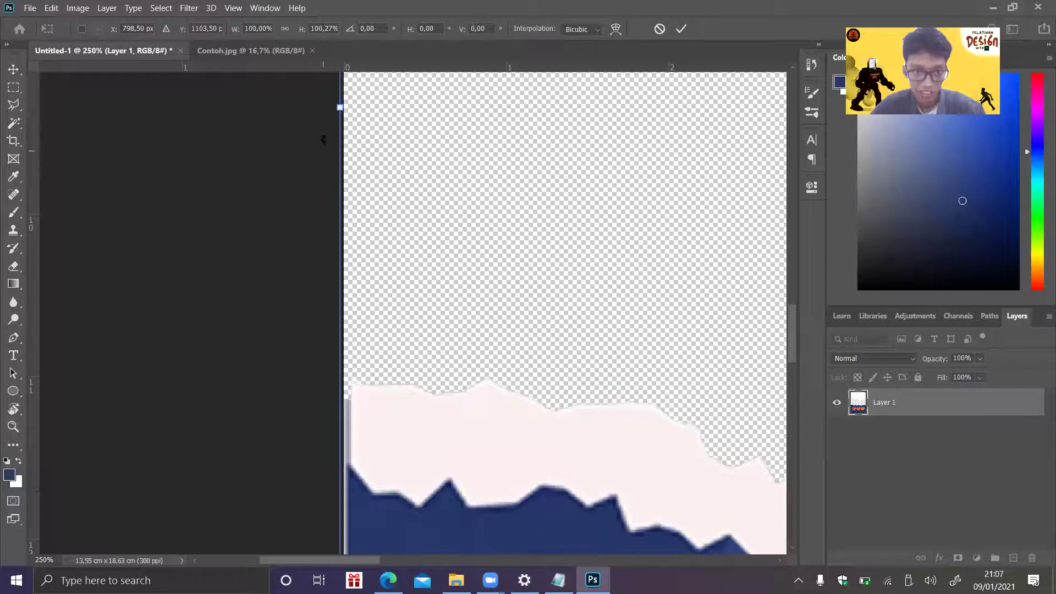
drag(340, 108, 334, 116)
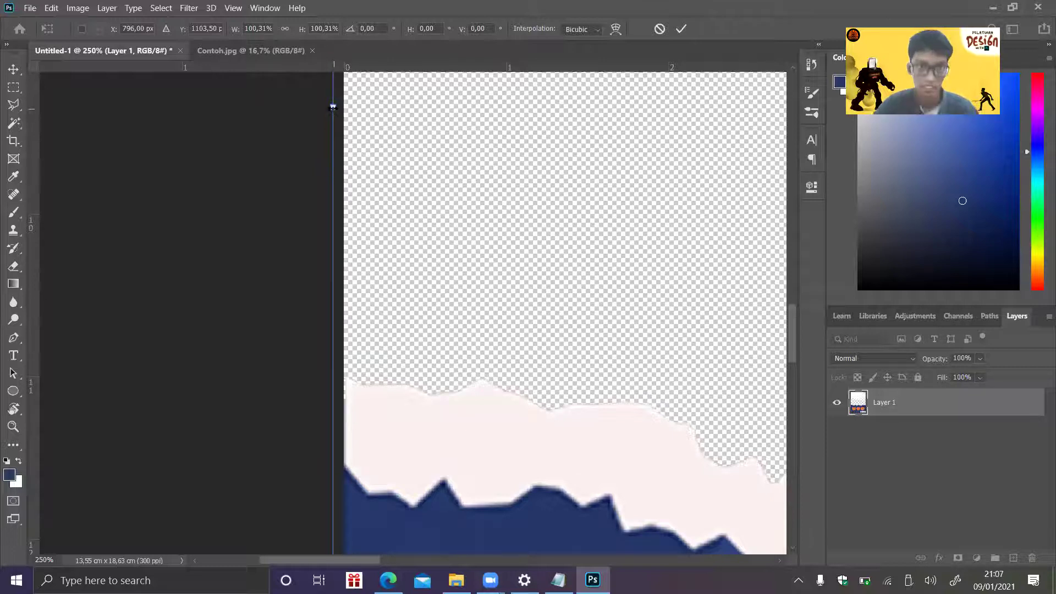
drag(332, 107, 330, 107)
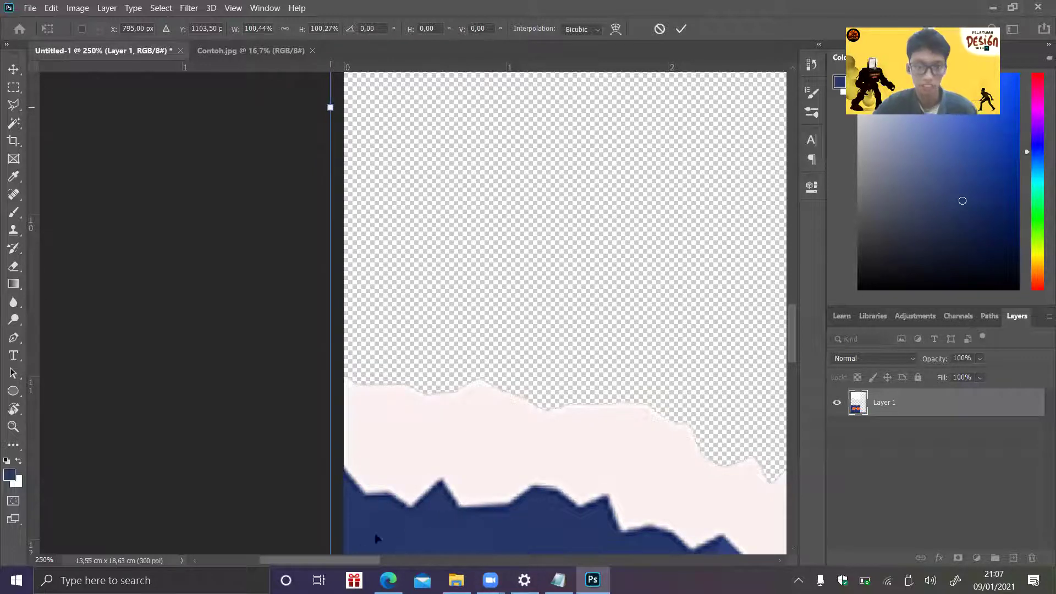
scroll(567, 552, right, 10)
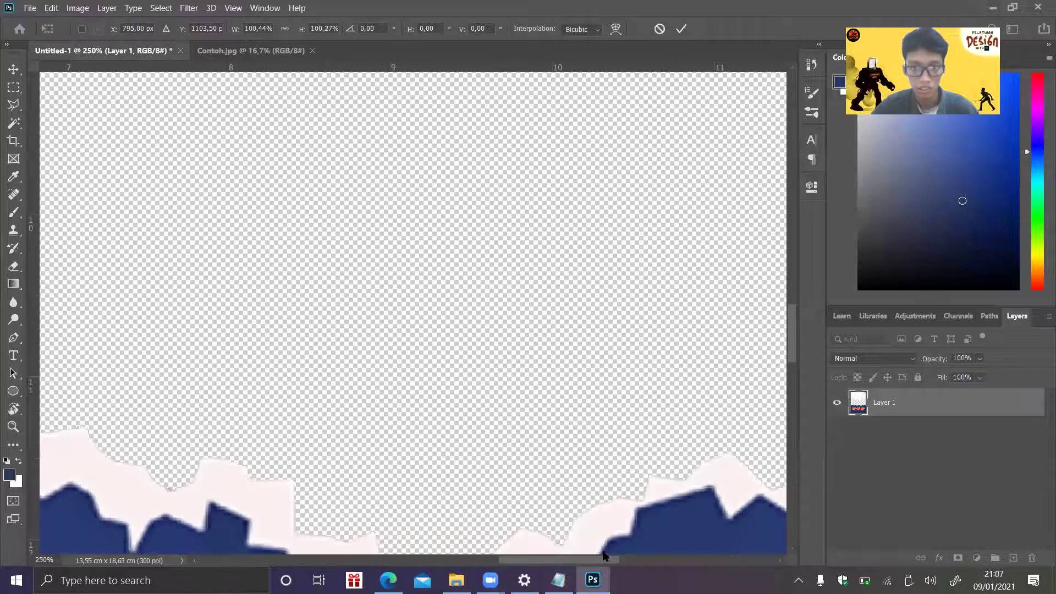
scroll(647, 566, right, 6)
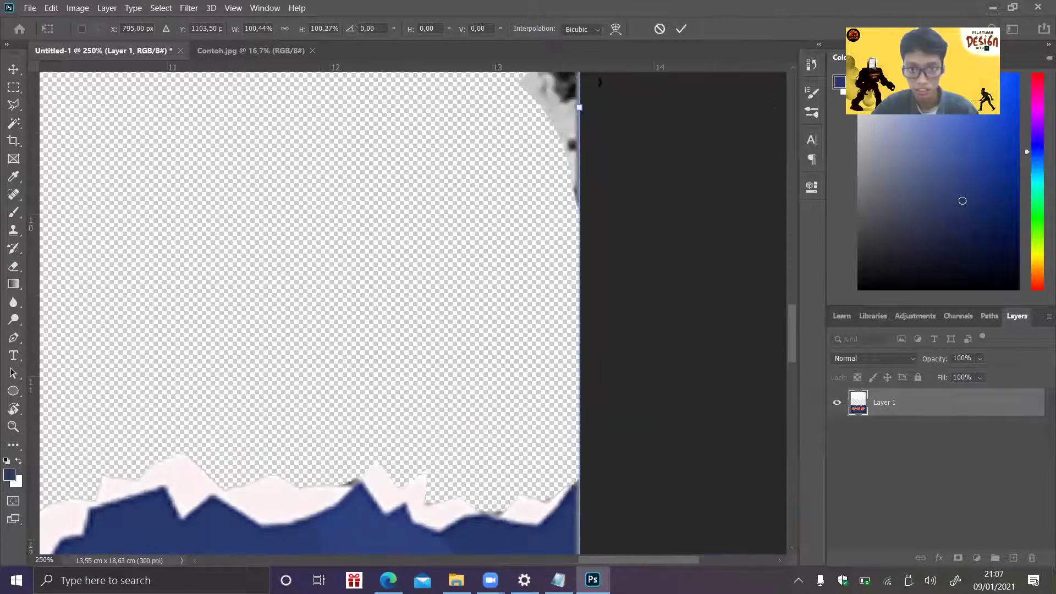
drag(580, 107, 586, 109)
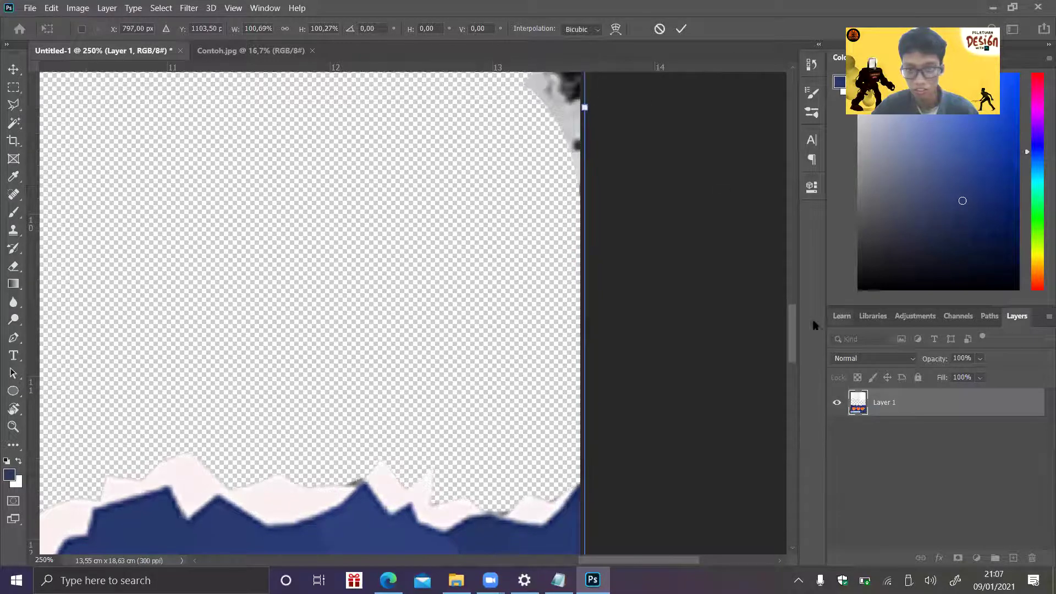
drag(791, 319, 795, 303)
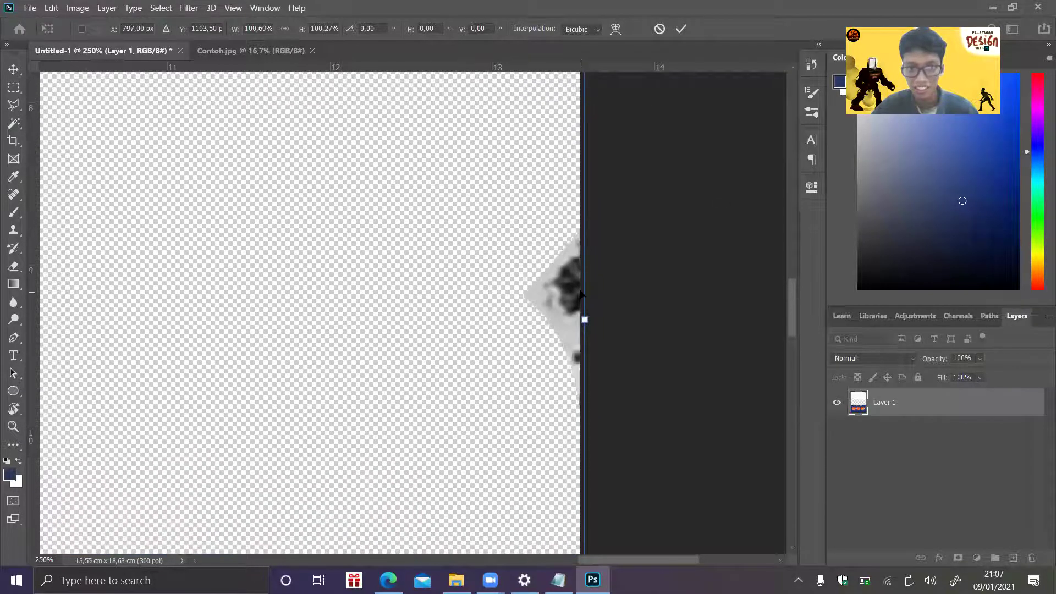
- Commit the stretch and erase the grey blob at the canvas's right edge
click(11, 230)
click(15, 269)
mouse_move(540, 253)
mouse_down()
mouse_move(603, 283)
mouse_move(511, 349)
mouse_move(574, 357)
mouse_move(671, 292)
mouse_up()
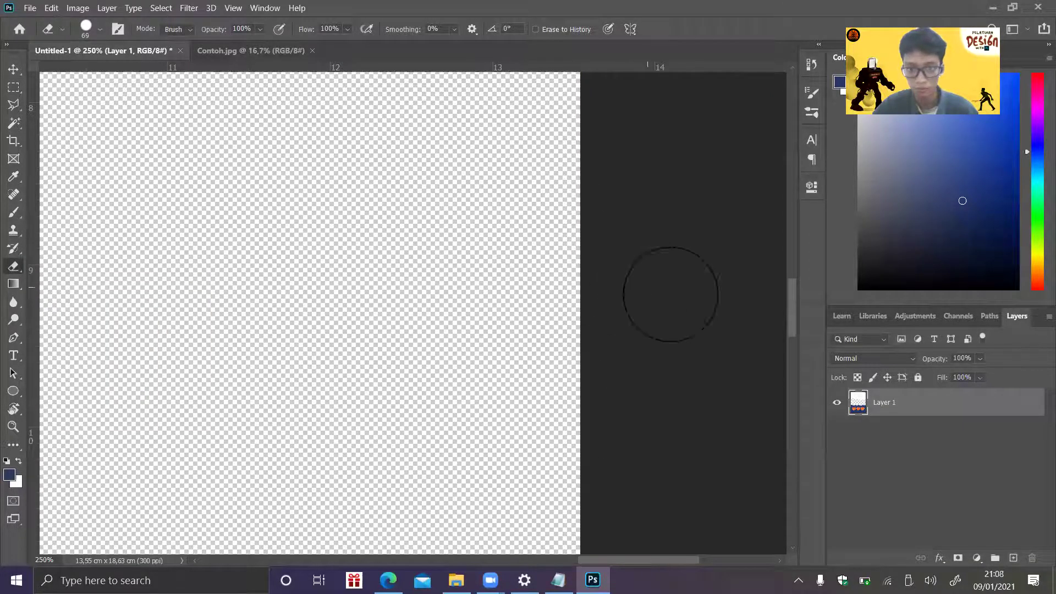
drag(792, 302, 761, 126)
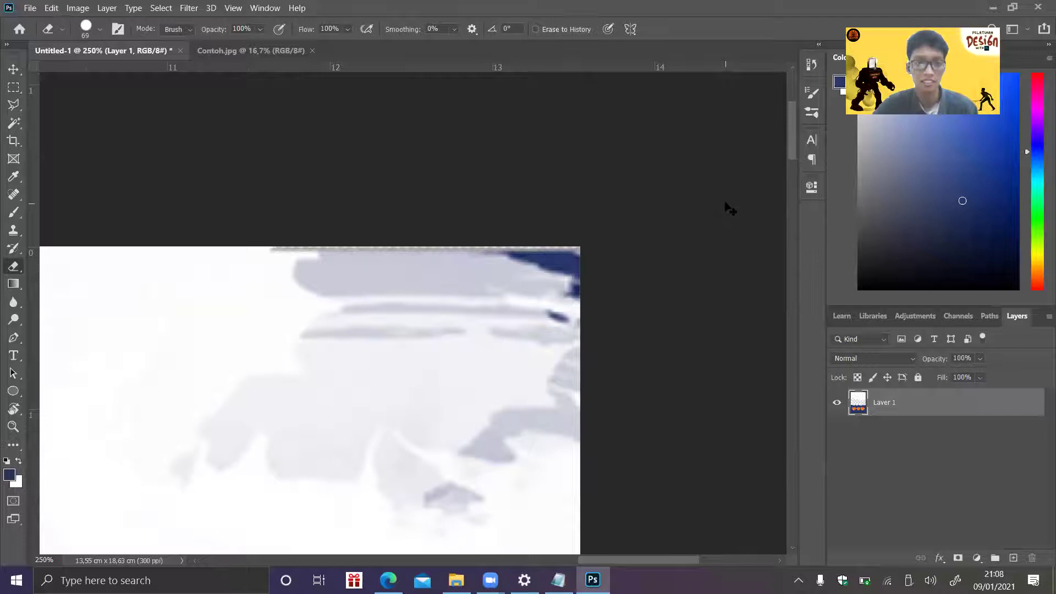
- Stretch Layer 1 up to the canvas top, apply it, zoom out, and choose File > Place Embedded
key(ctrl+t)
drag(656, 556, 537, 500)
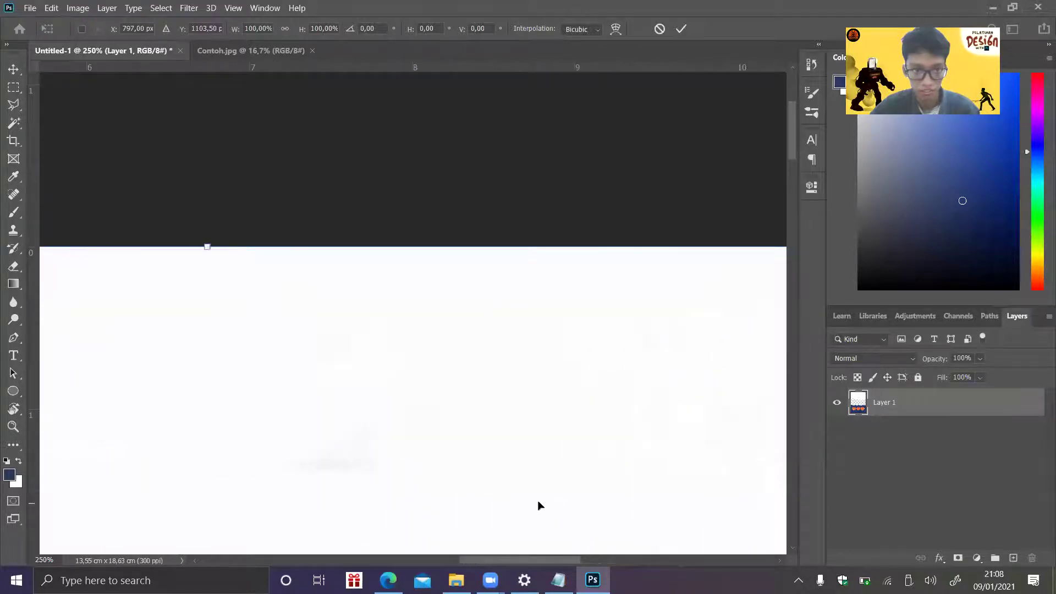
drag(207, 245, 209, 237)
key(Return)
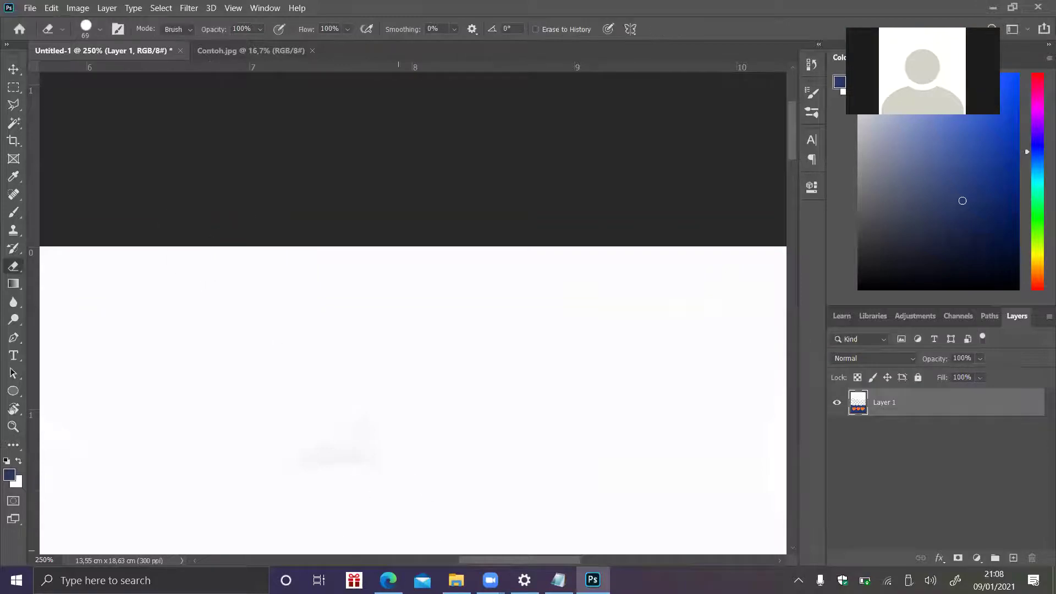
drag(482, 562, 518, 561)
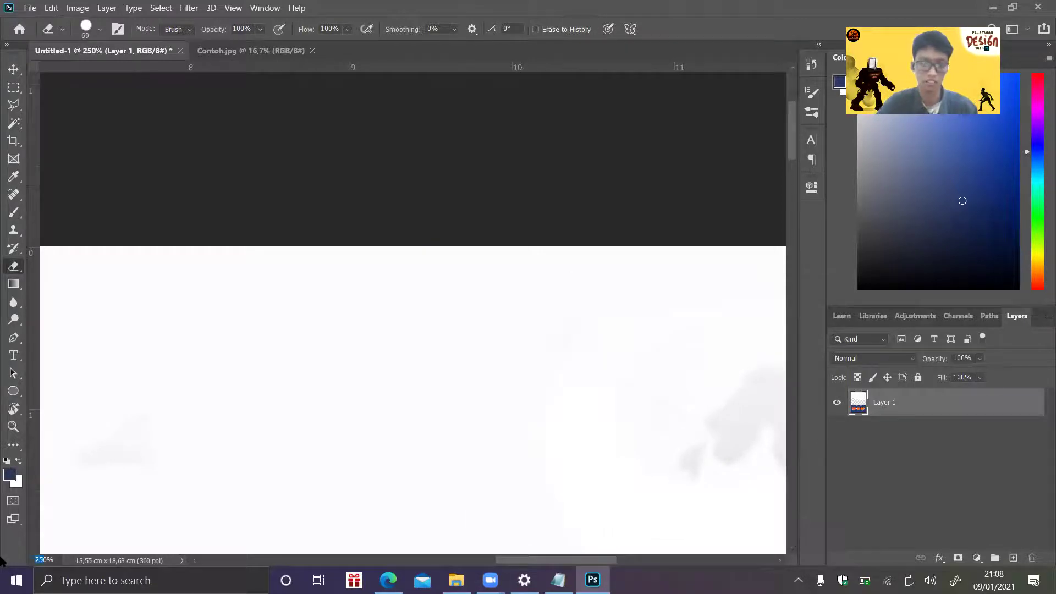
key(Return)
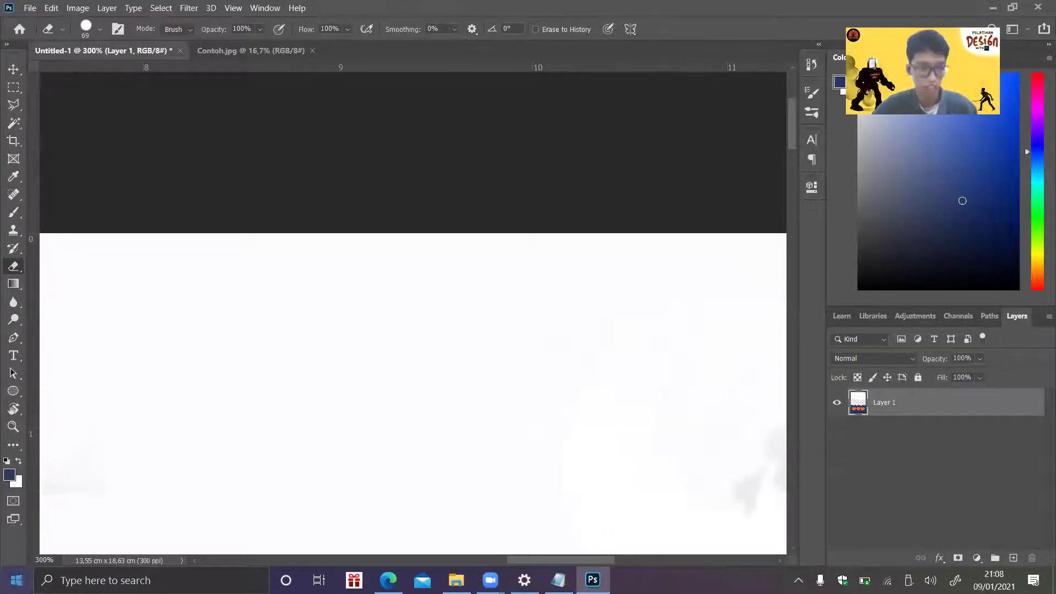
key(Return)
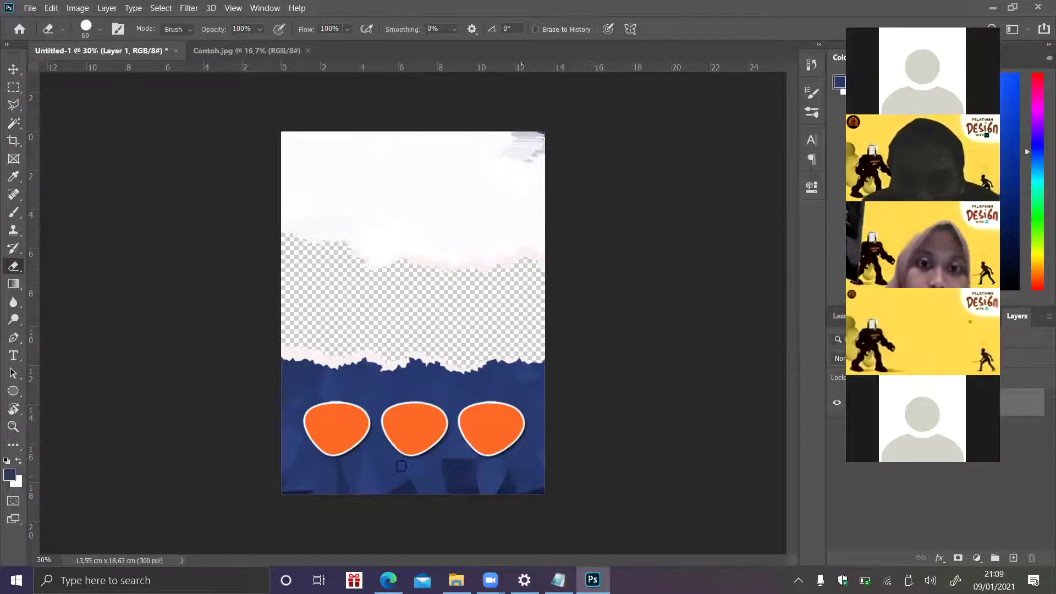
click(29, 8)
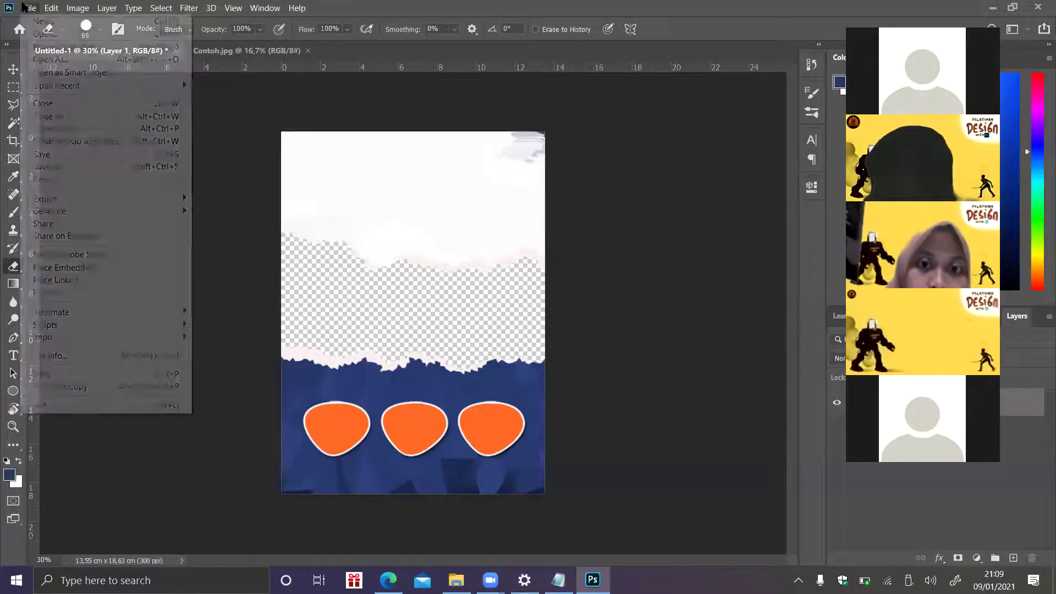
click(79, 268)
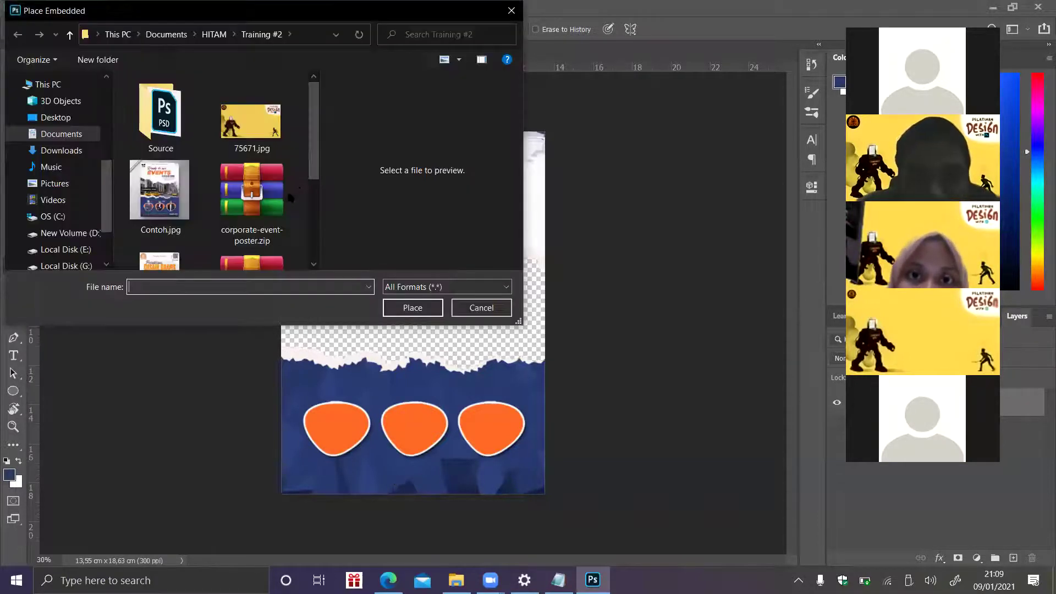
- Place the NicePng black gradient image from the Source > Upload > Source folder
scroll(216, 165, down, 3)
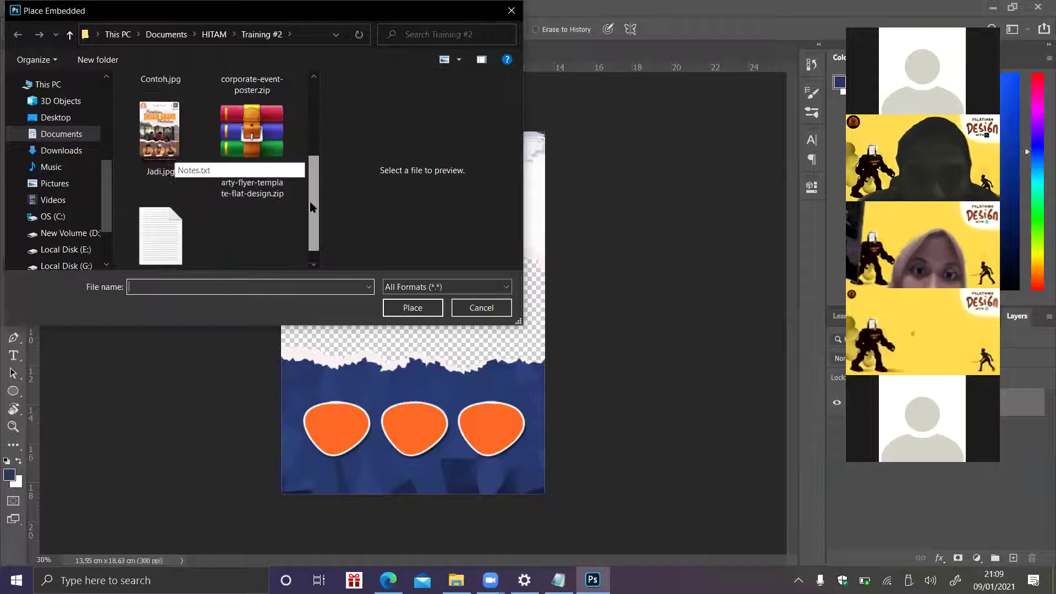
scroll(215, 154, up, 3)
double_click(160, 102)
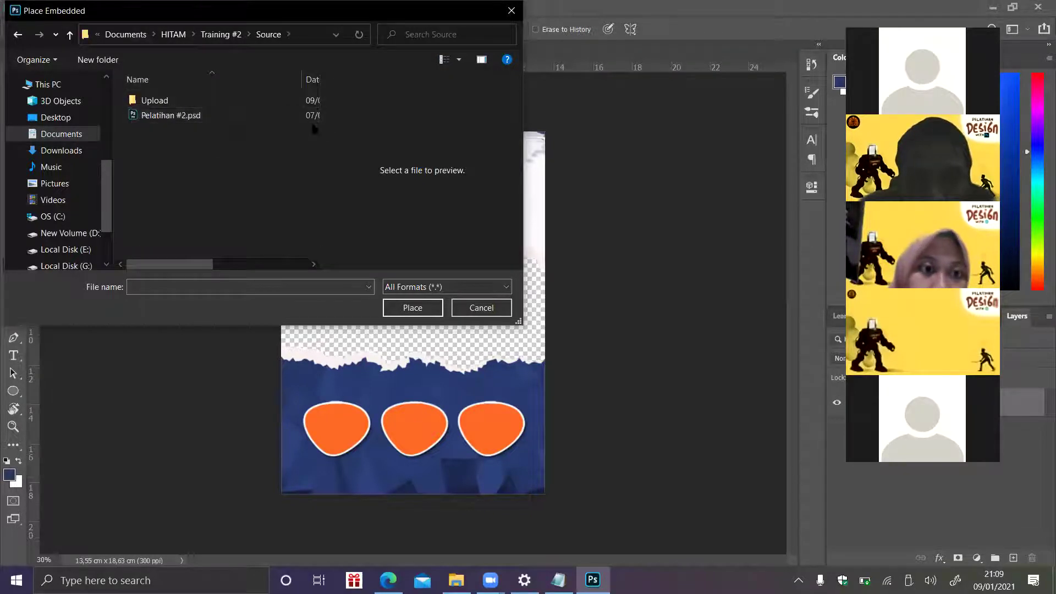
double_click(225, 102)
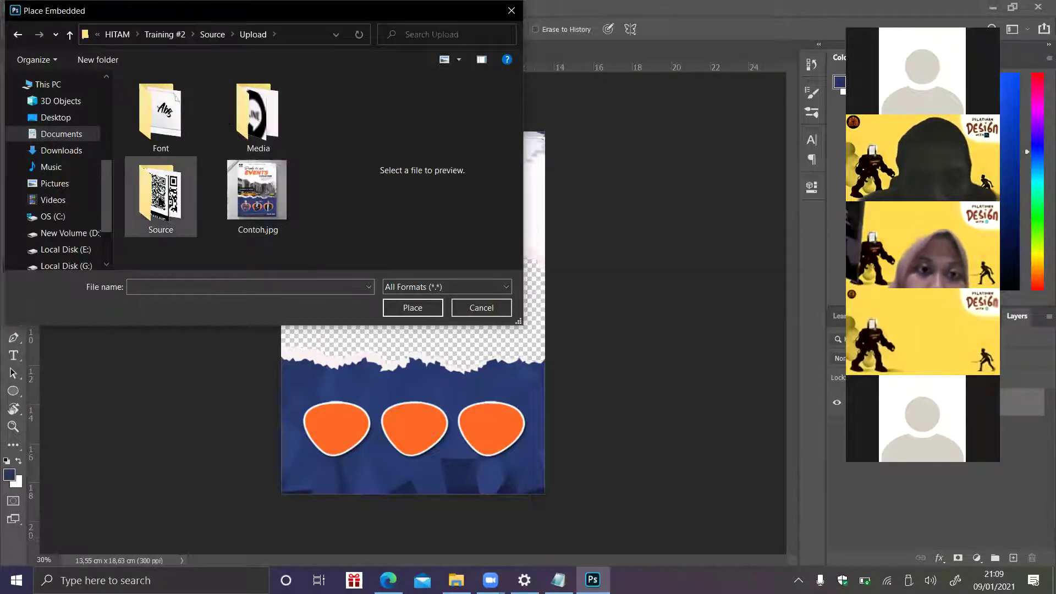
double_click(160, 192)
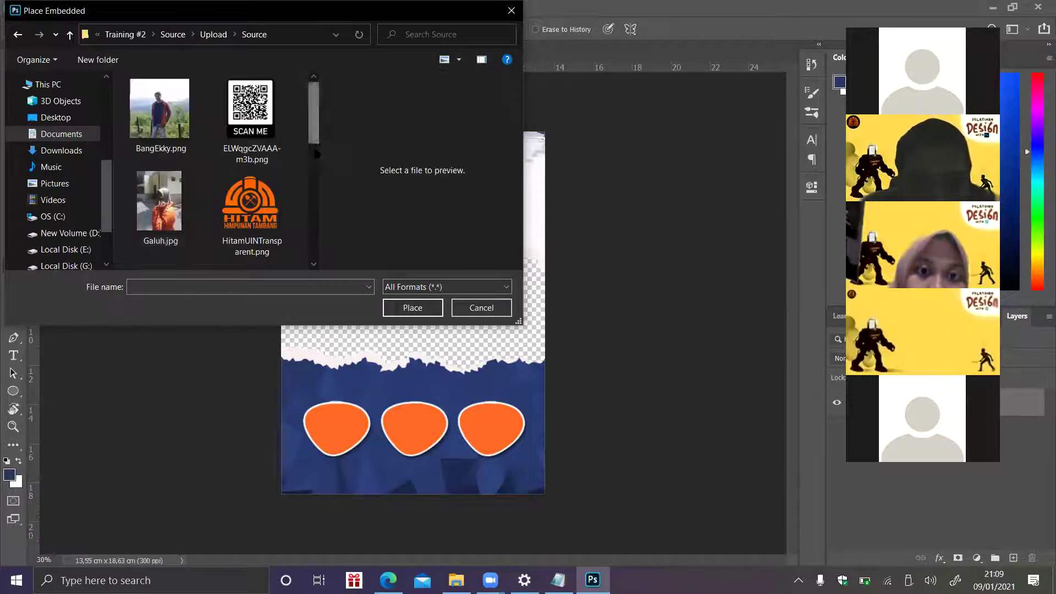
scroll(161, 183, down, 5)
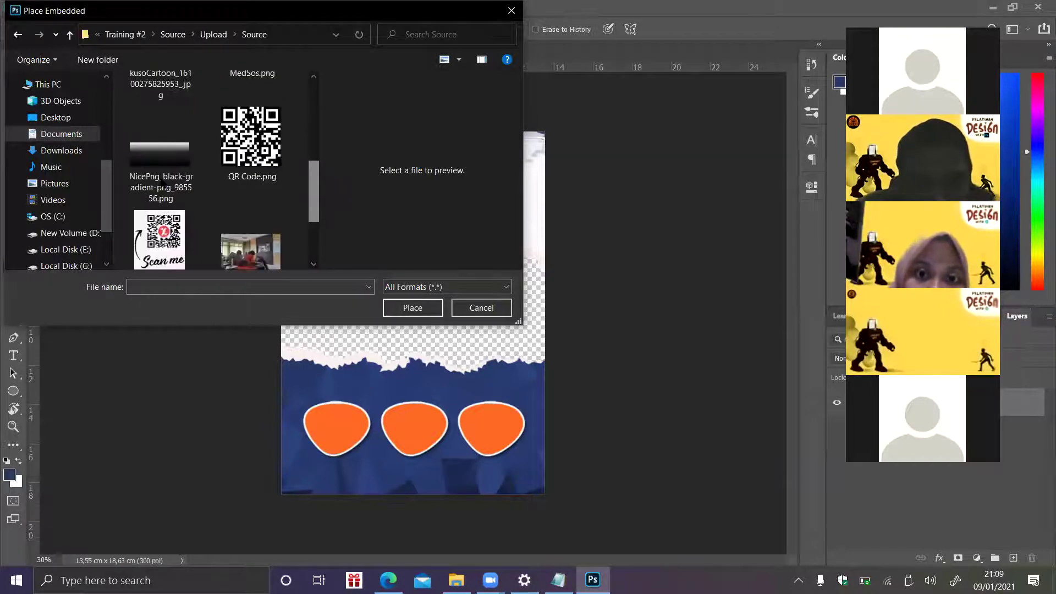
double_click(161, 181)
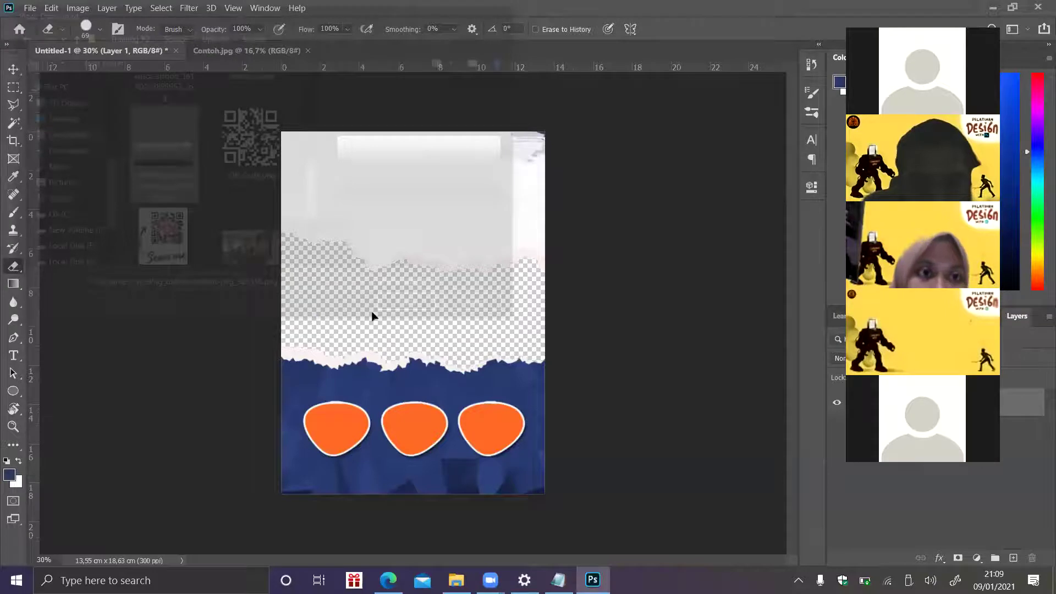
- Move the gradient down over the lower band, widen it to the right edge, and commit it
drag(474, 316, 471, 447)
drag(545, 445, 547, 444)
key(e)
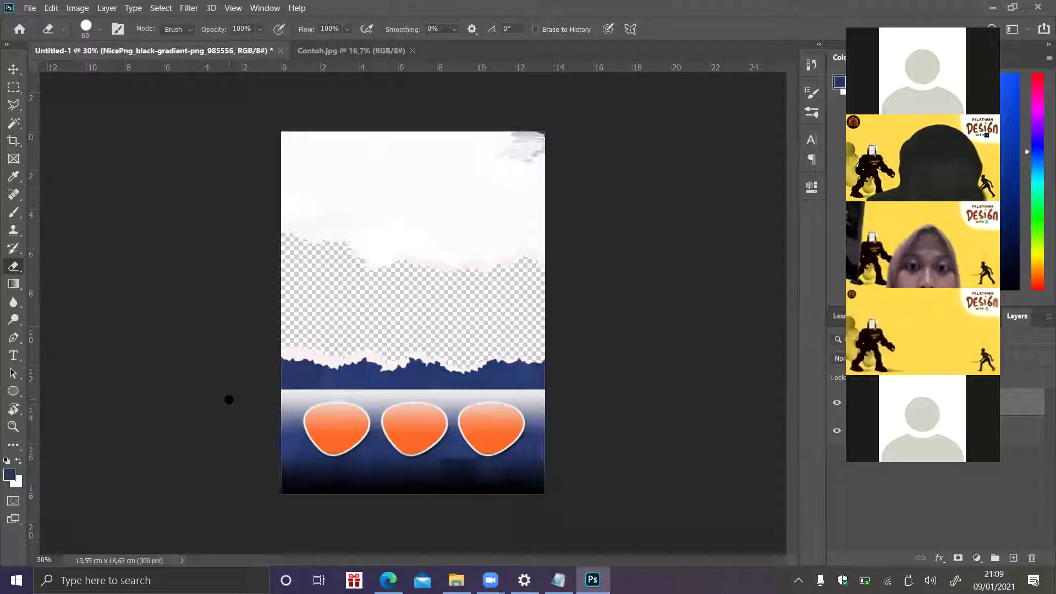
click(13, 88)
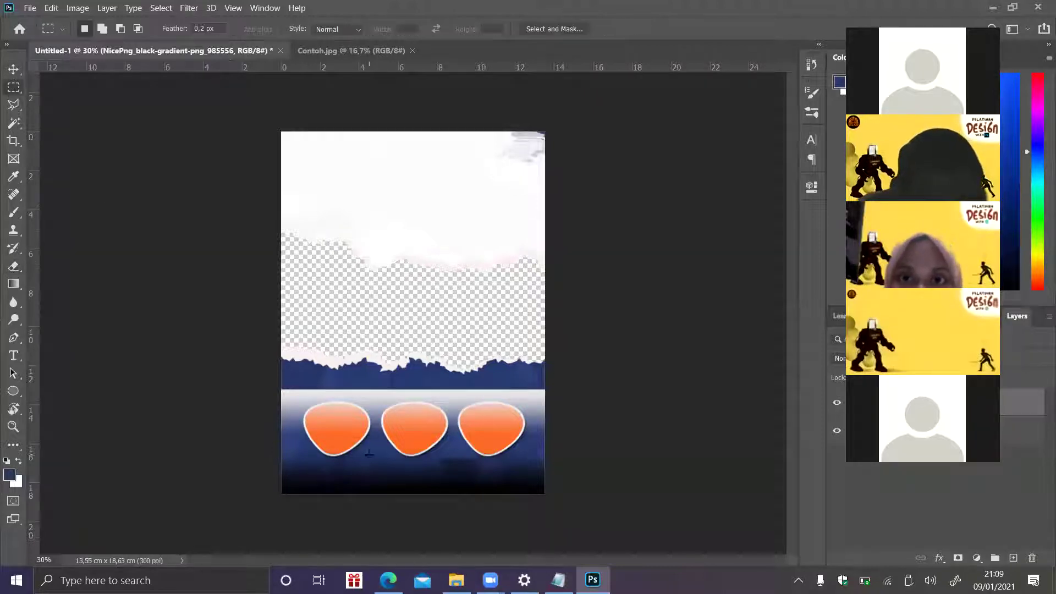
- Rasterize the gradient layer and delete it over the badge band, leaving only the bottom fade
drag(273, 452, 603, 361)
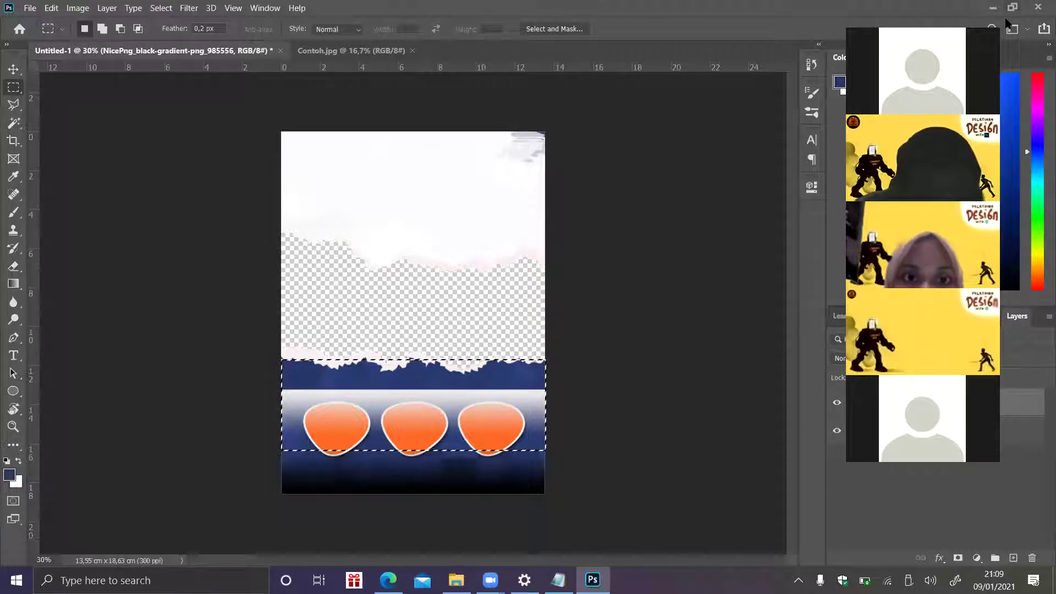
right_click(933, 404)
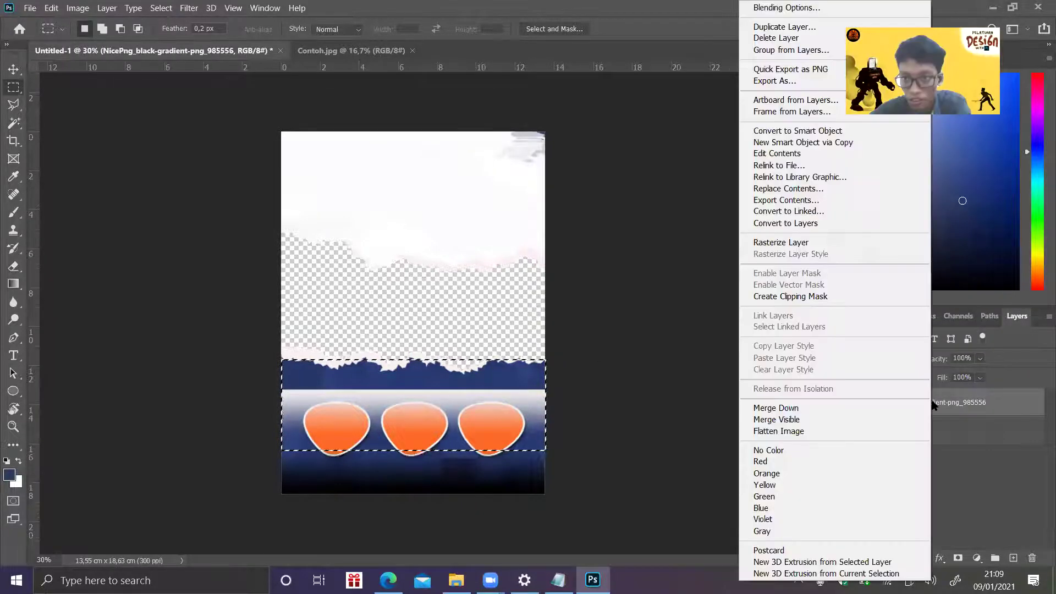
click(981, 412)
right_click(981, 413)
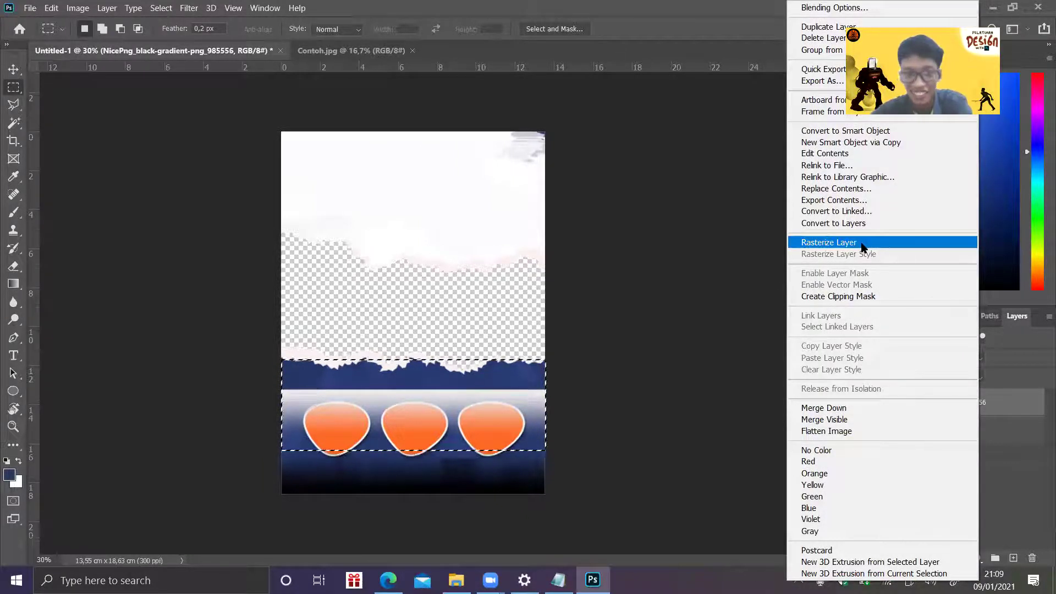
click(862, 243)
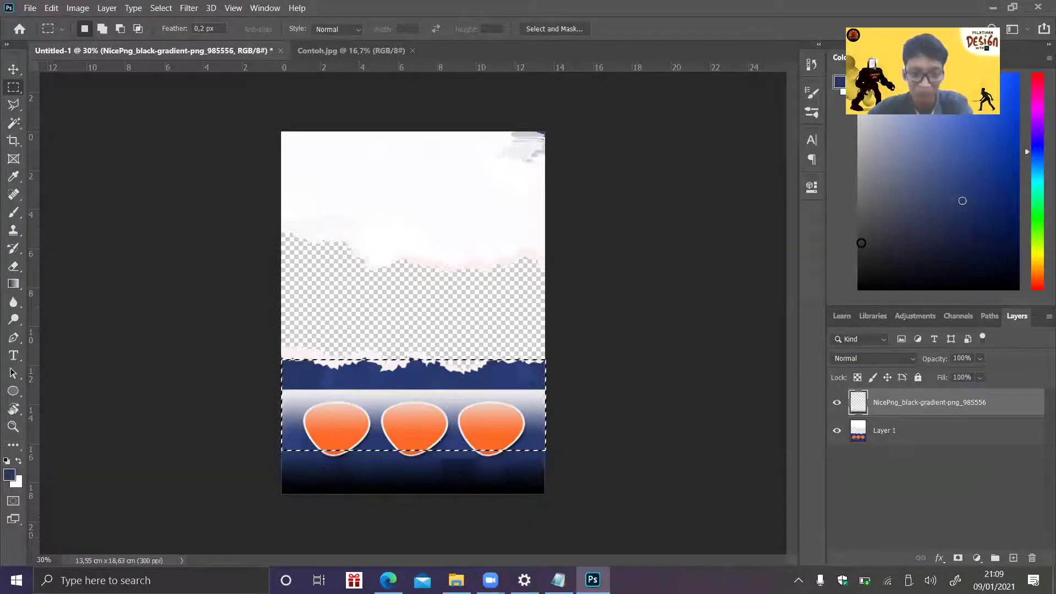
key(Delete)
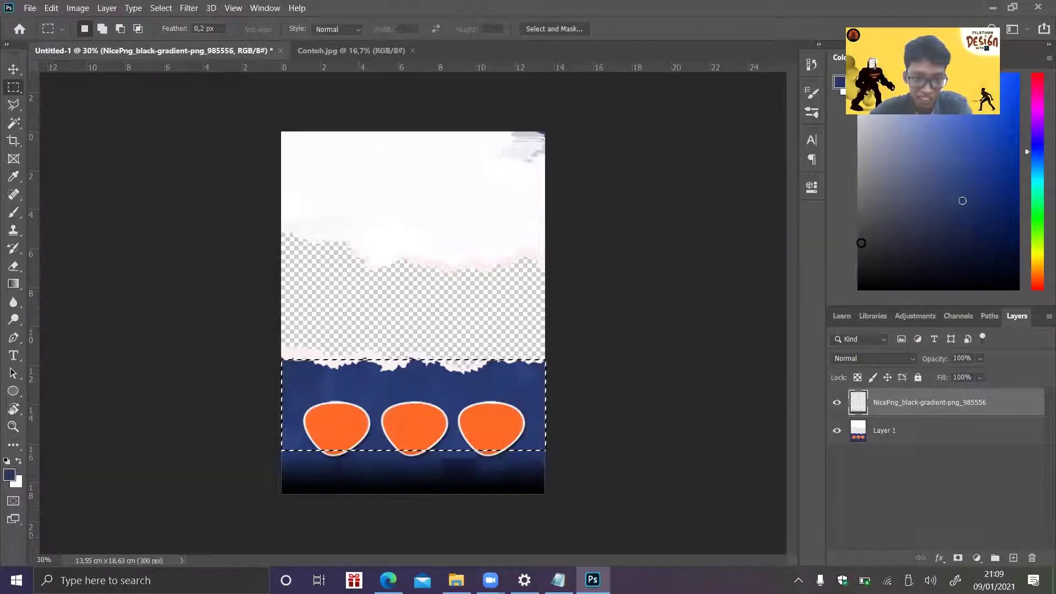
key(ctrl+d)
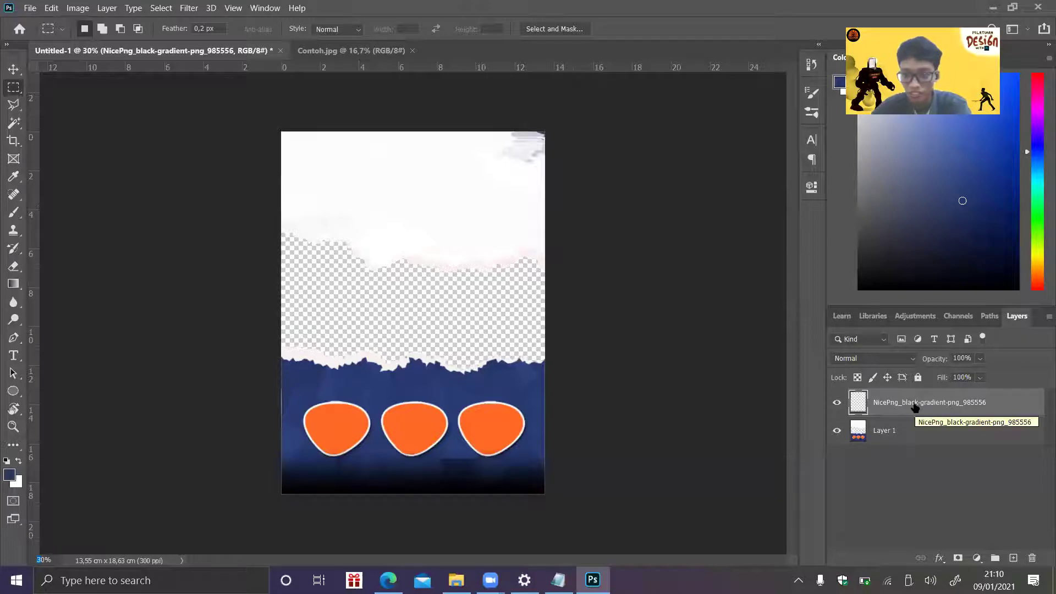
click(905, 437)
click(995, 557)
mouse_move(902, 448)
mouse_down()
mouse_move(898, 423)
mouse_move(898, 435)
mouse_up()
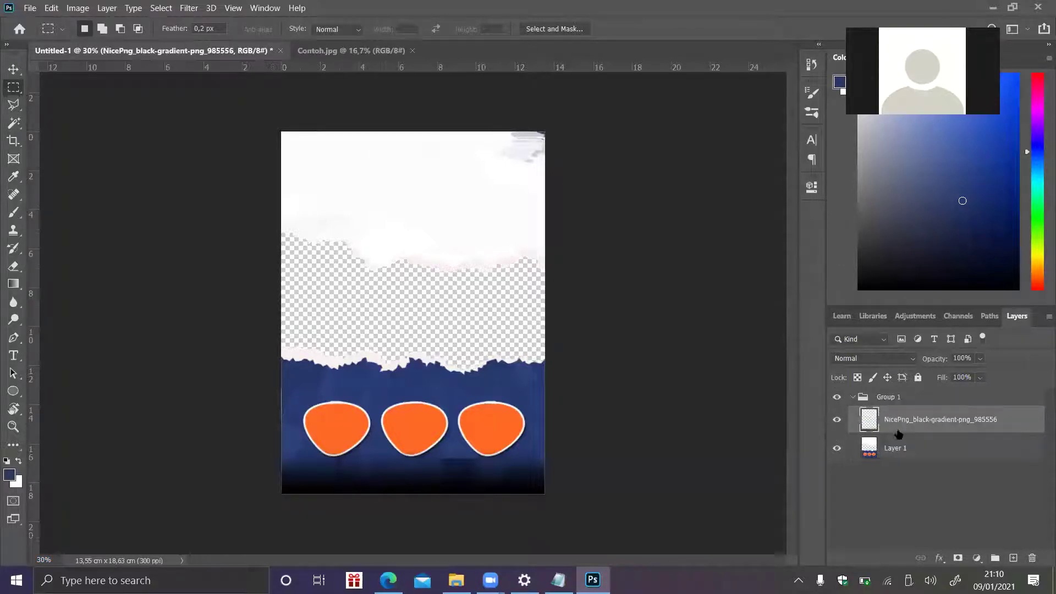
double_click(894, 398)
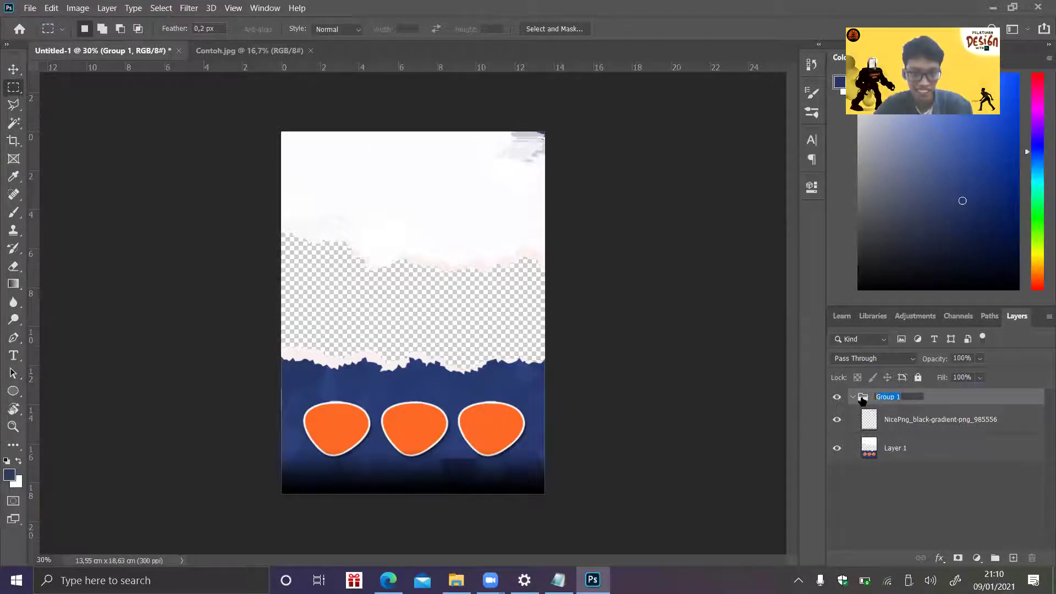
text(Dasar)
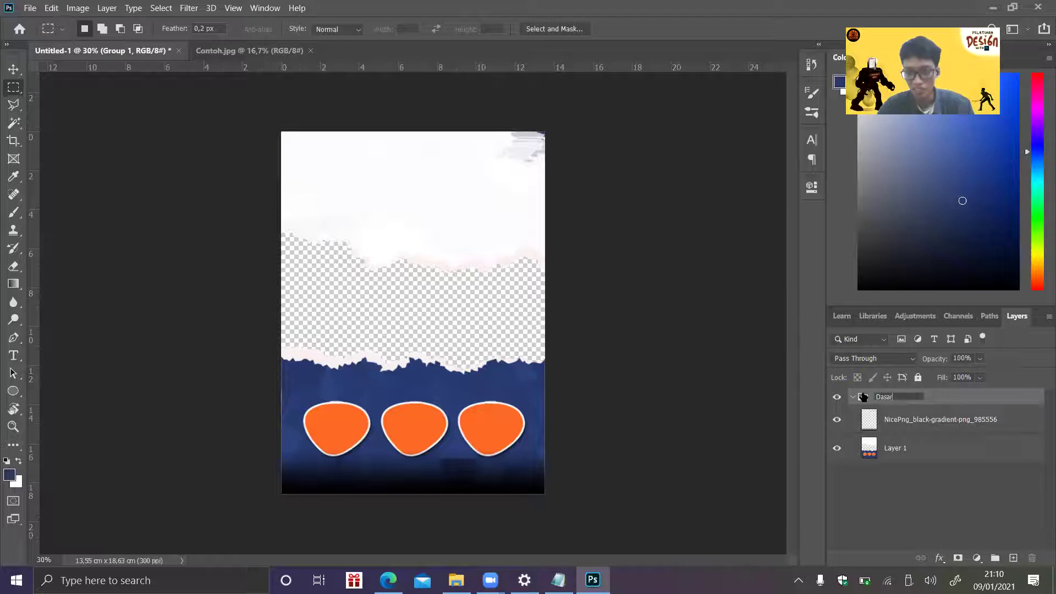
key(Return)
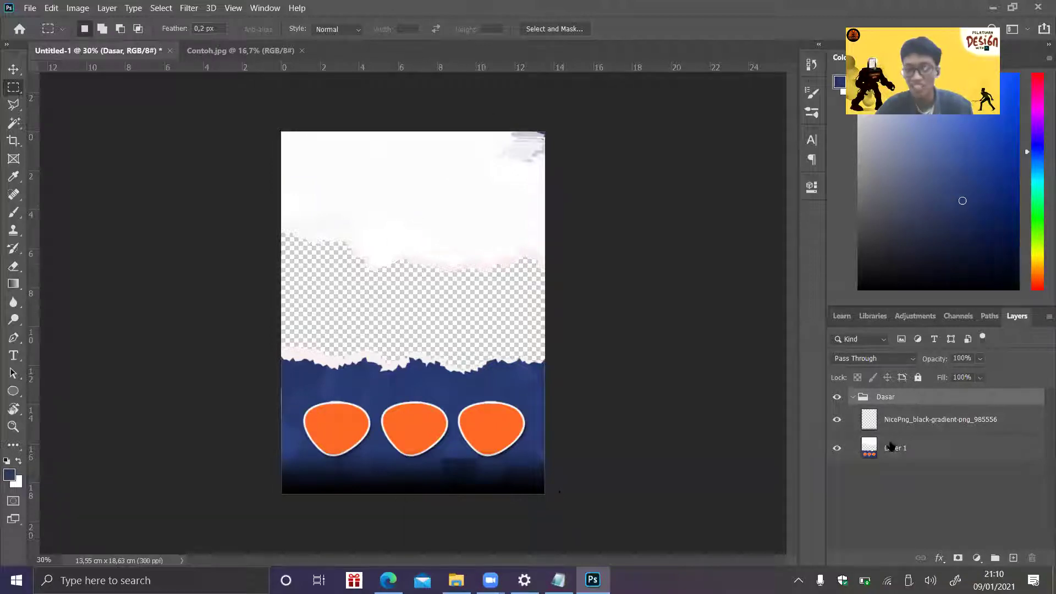
click(853, 397)
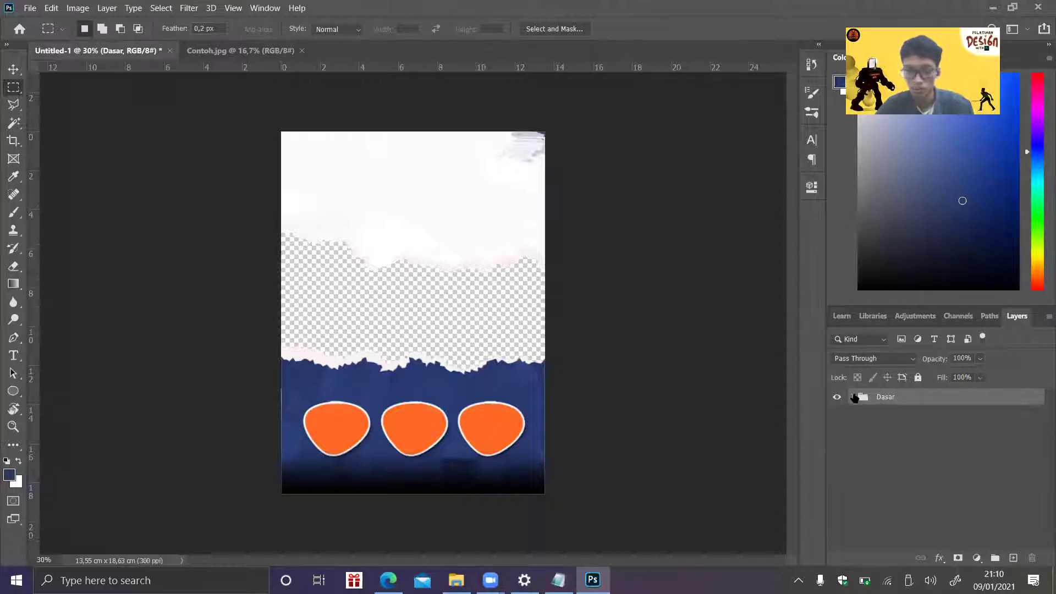
click(853, 397)
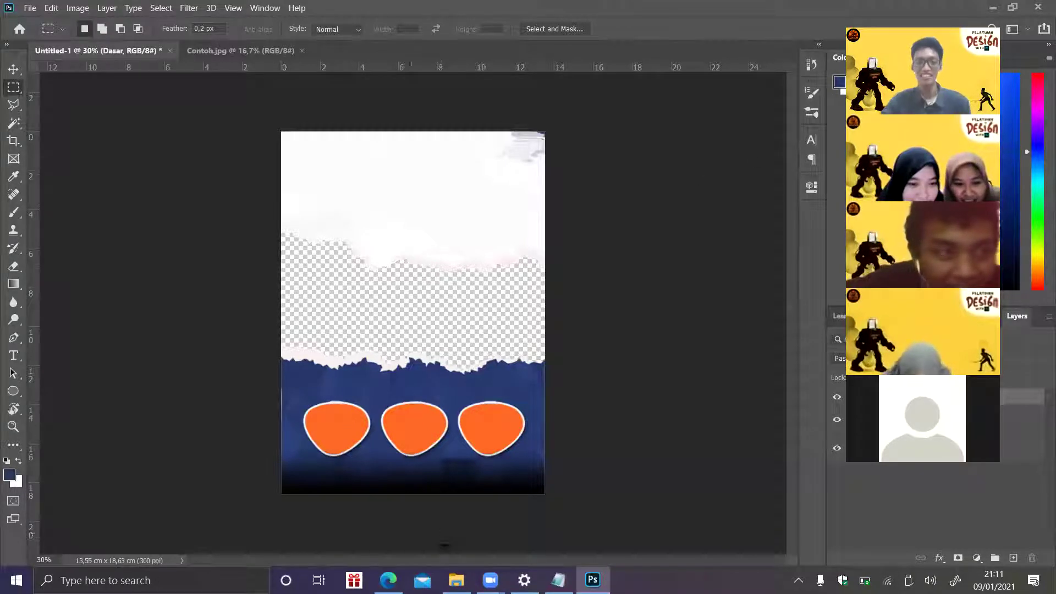
- In Edge, open the purple two-page CV template from the Freepik cv results
click(389, 580)
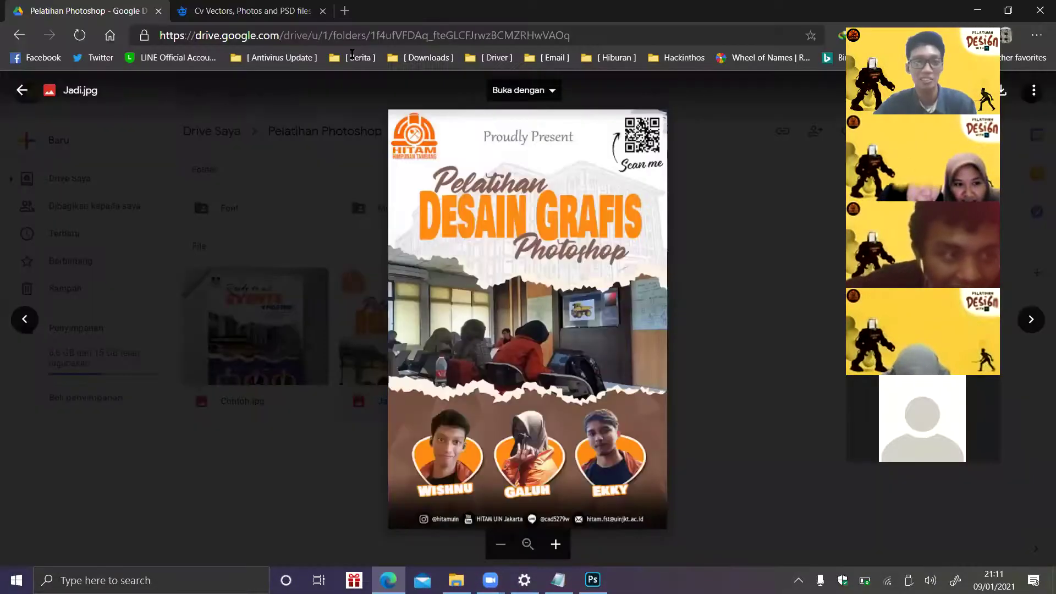
click(251, 11)
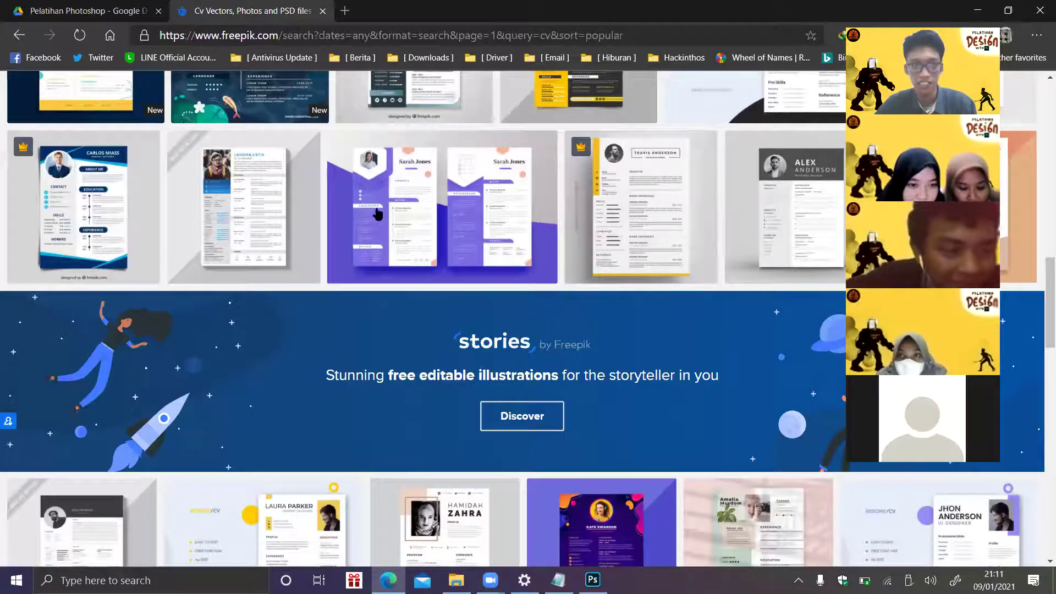
click(422, 223)
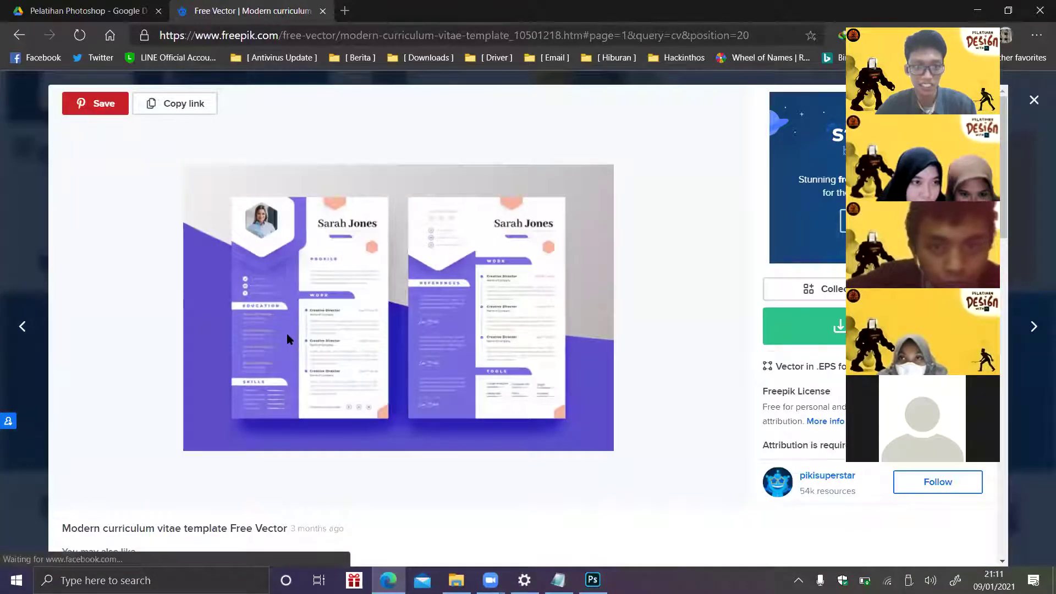
- Enlarge and inspect the CV template preview, then close back to the detail view
scroll(278, 255, up, 2)
click(278, 254)
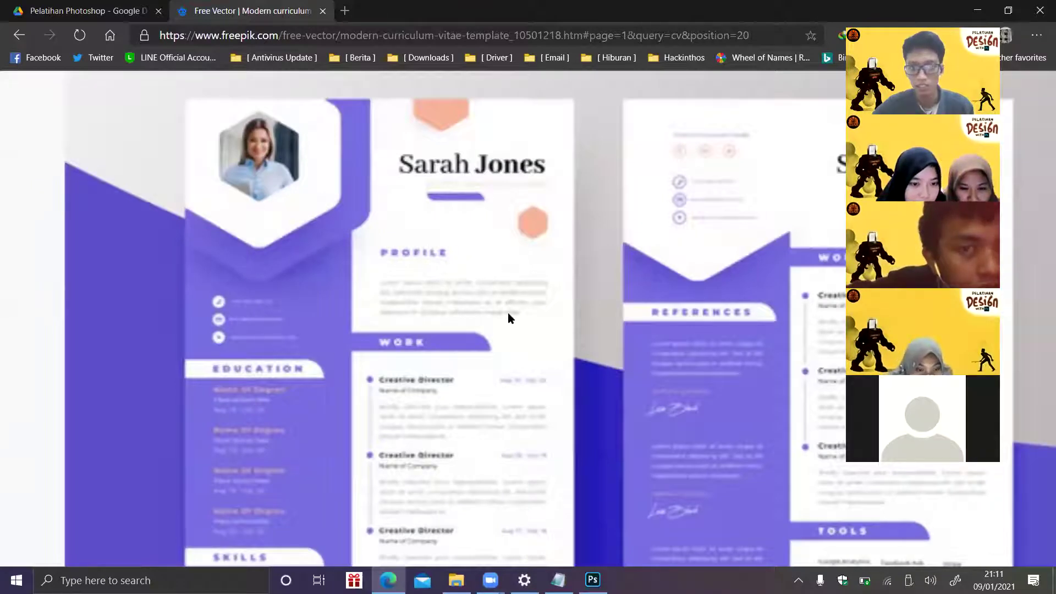
scroll(543, 348, down, 2)
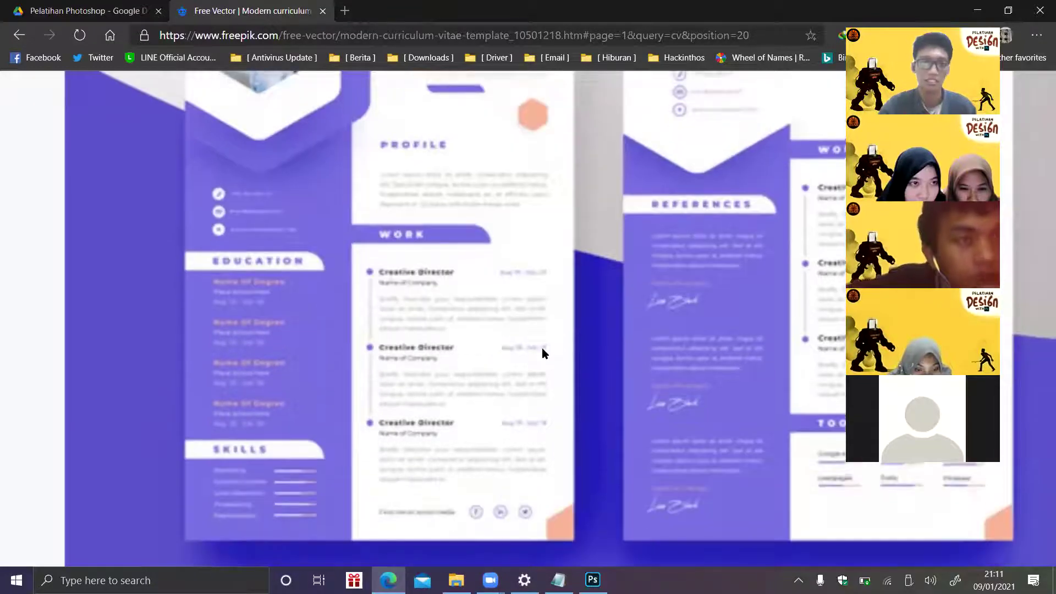
scroll(542, 350, right, 3)
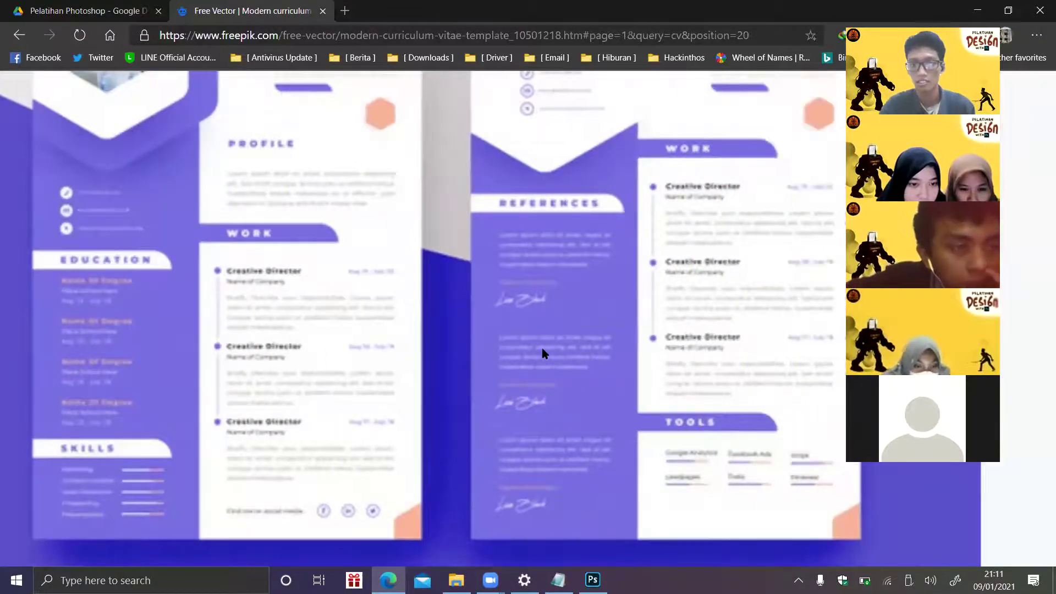
scroll(543, 348, up, 2)
scroll(541, 350, left, 2)
scroll(541, 350, down, 3)
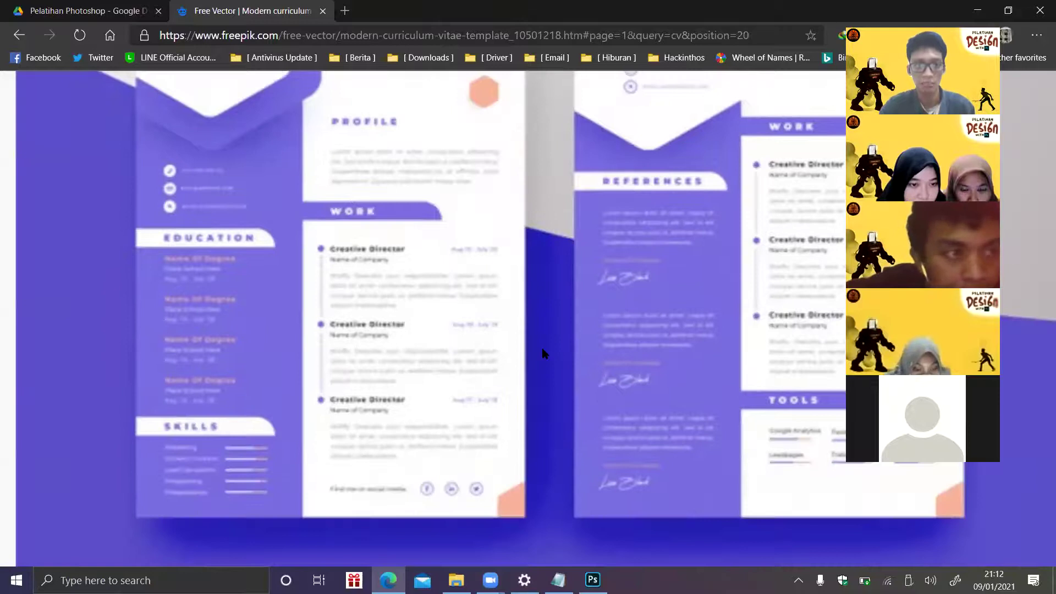
scroll(542, 350, up, 1)
click(542, 345)
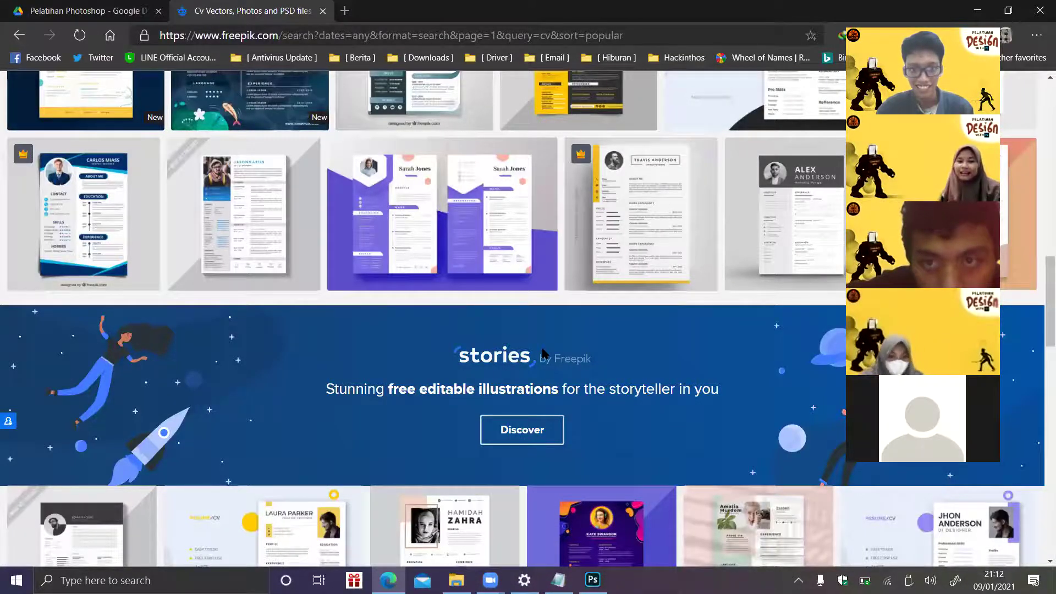
- Inspect the gradient CV template's enlarged preview in Freepik, then return to the results
scroll(543, 353, down, 5)
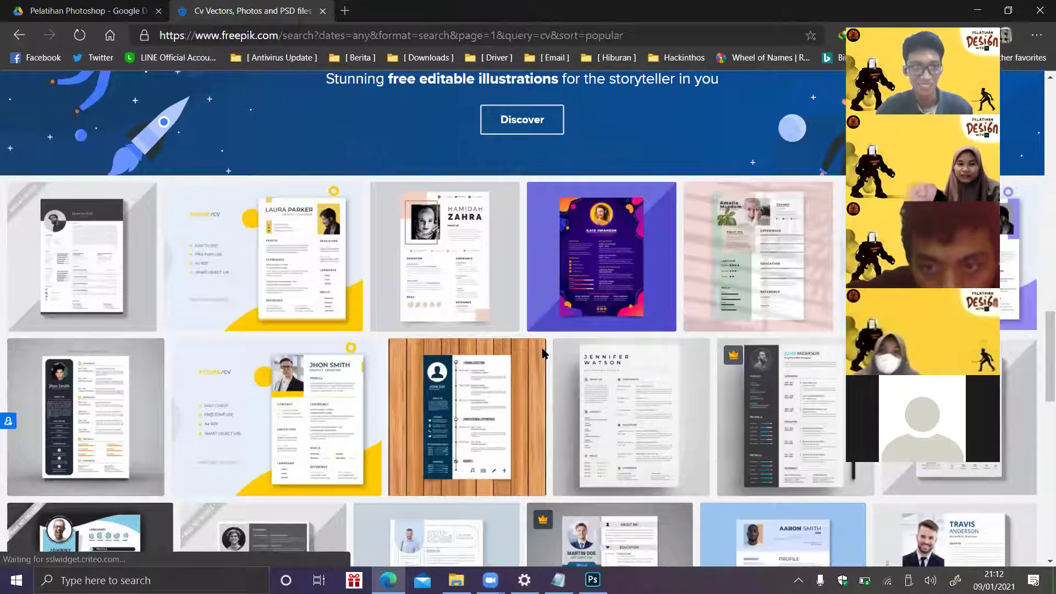
click(542, 352)
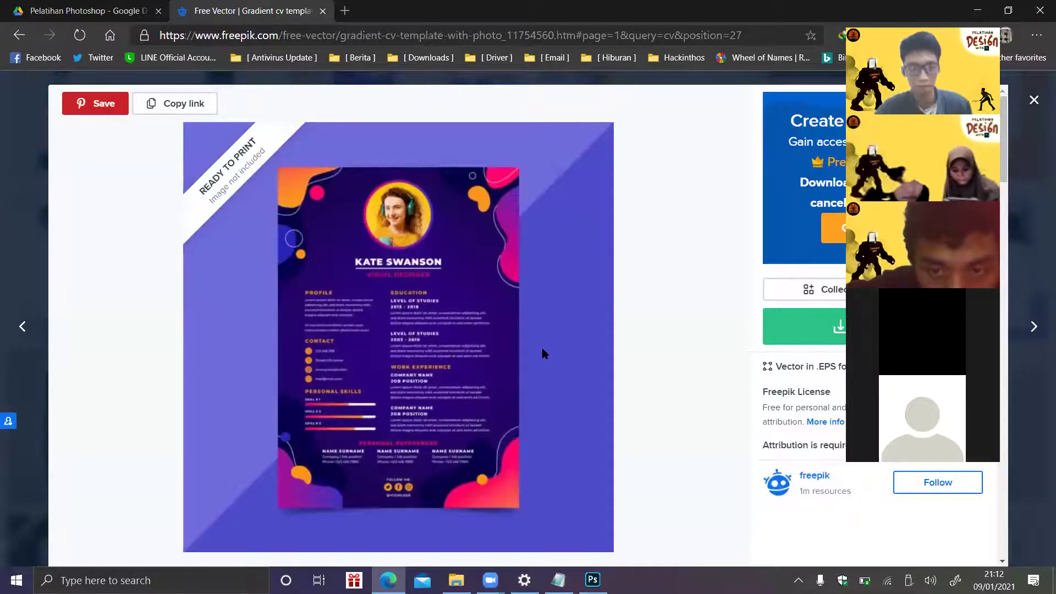
click(543, 353)
click(543, 353)
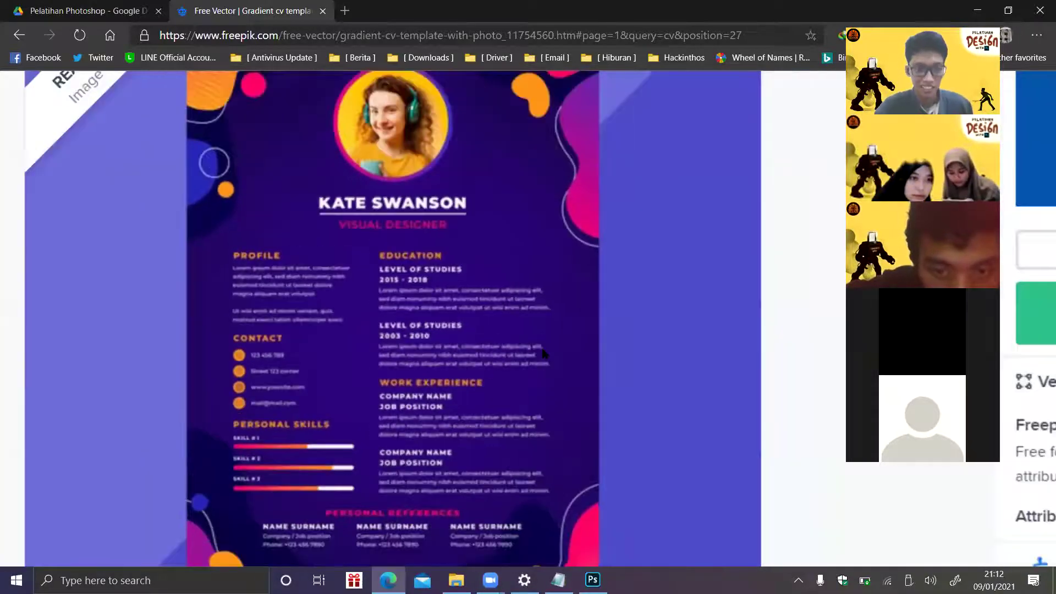
click(543, 353)
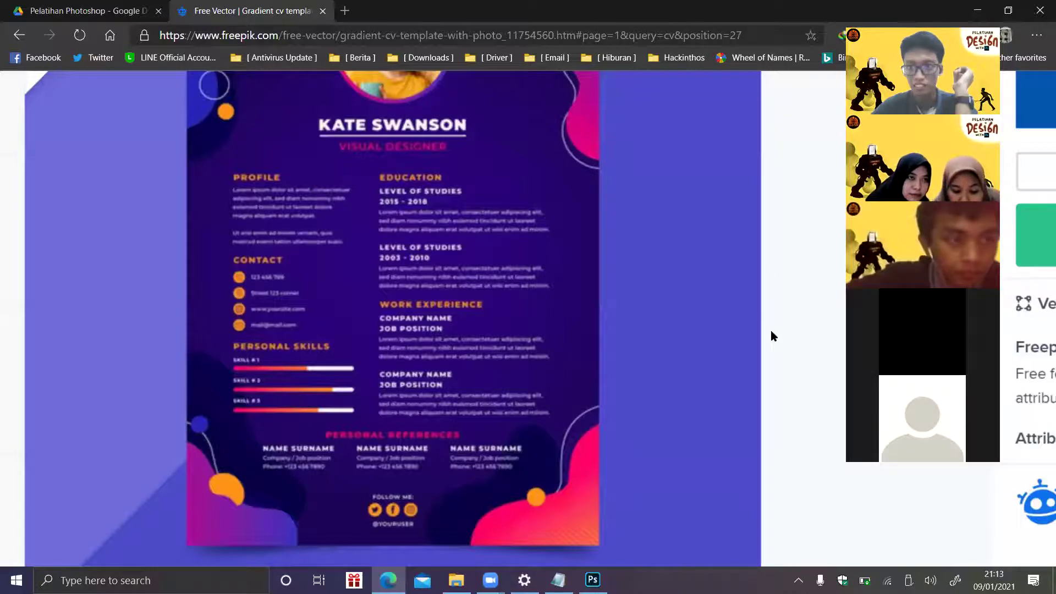
scroll(772, 336, up, 2)
scroll(771, 336, right, 3)
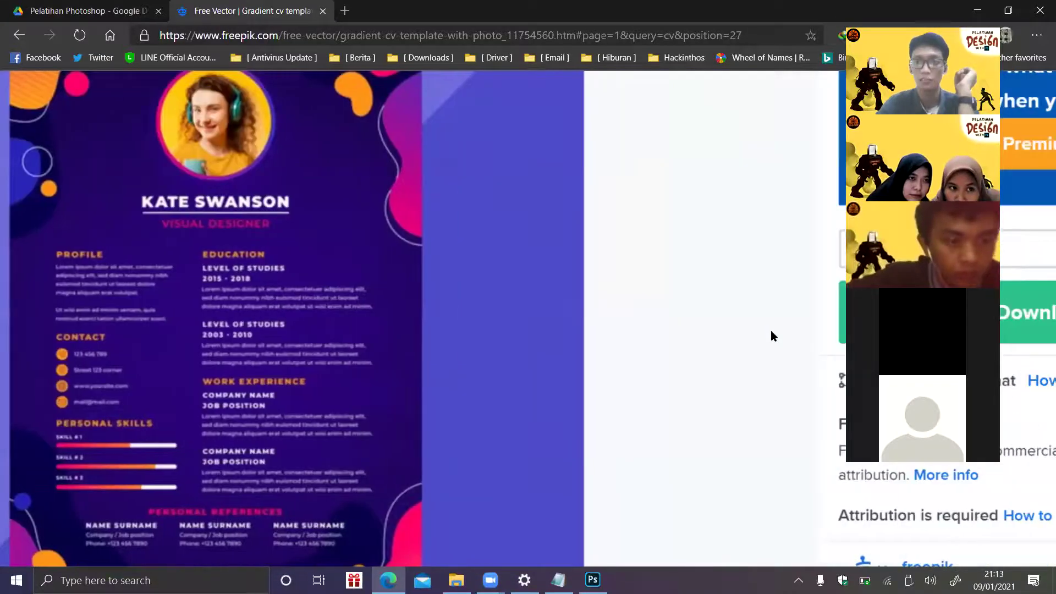
scroll(771, 336, down, 5)
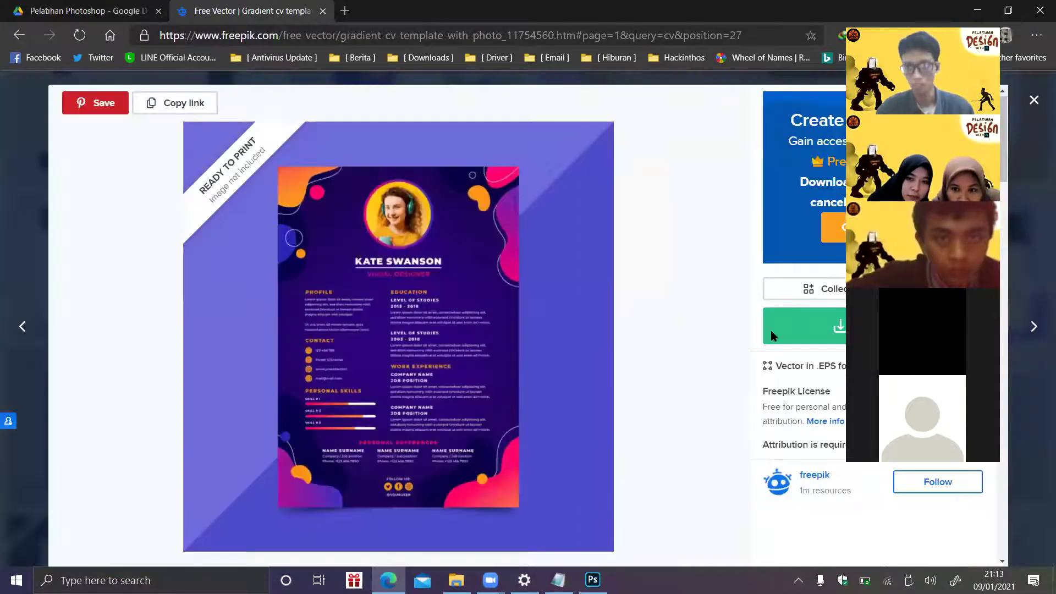
key(Escape)
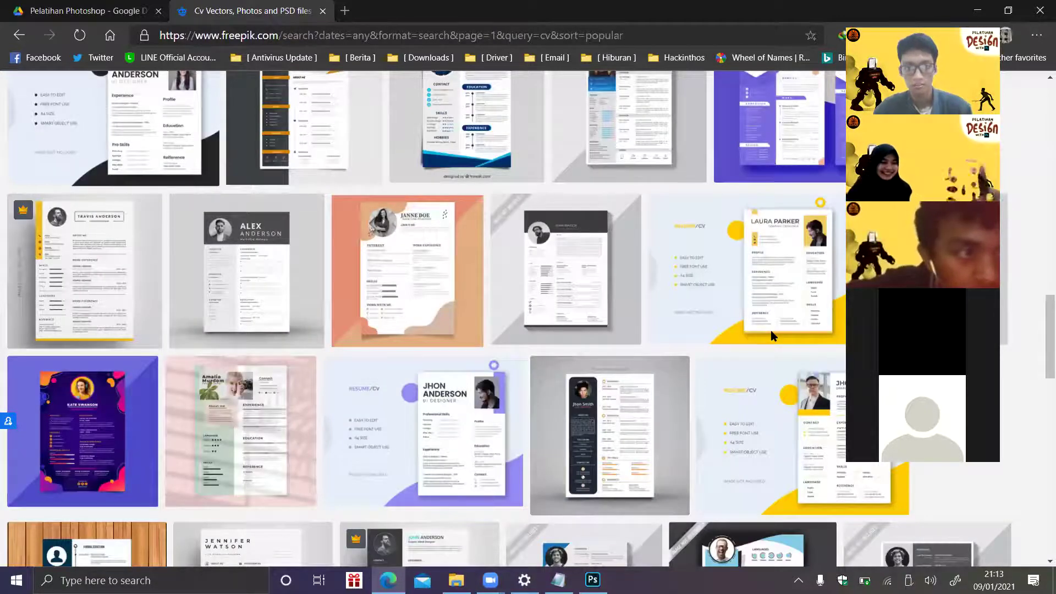
- Go to the next page of CV results, close the advert tab and return to Google Drive
scroll(773, 335, down, 4)
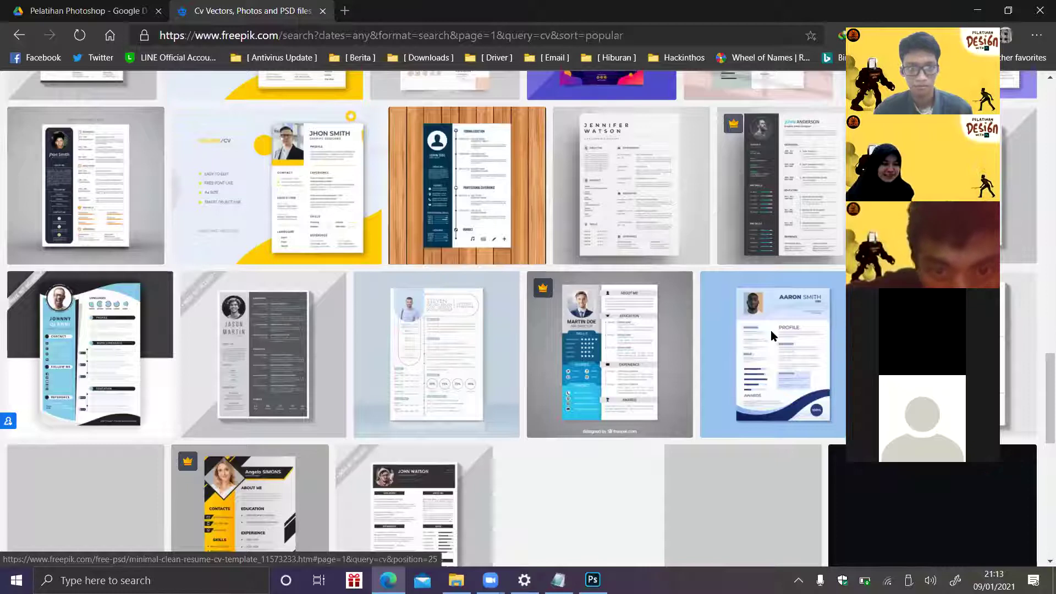
scroll(771, 335, down, 5)
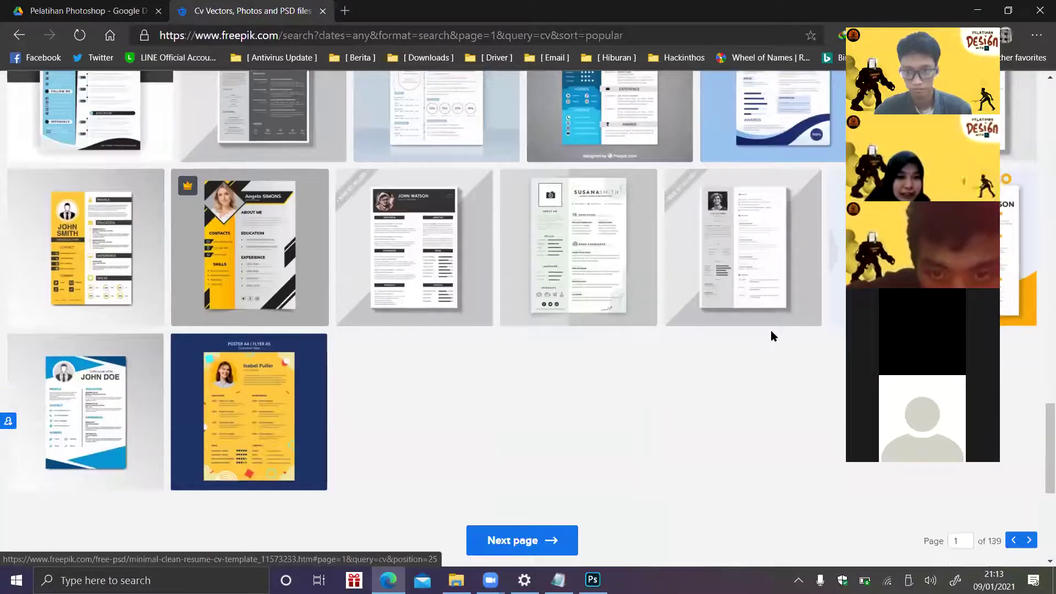
scroll(771, 336, down, 1)
scroll(773, 336, up, 1)
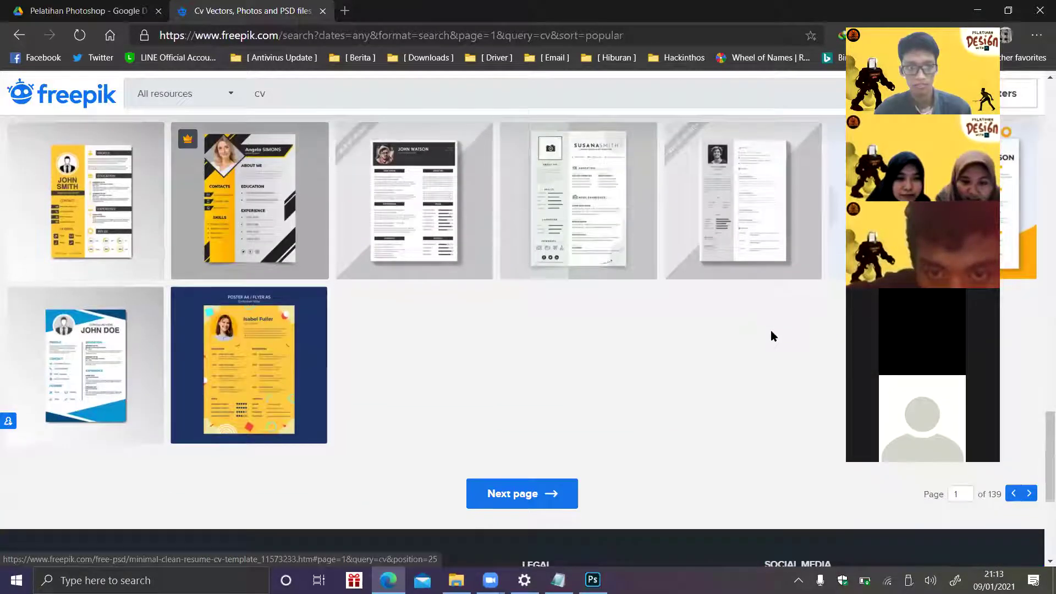
click(771, 331)
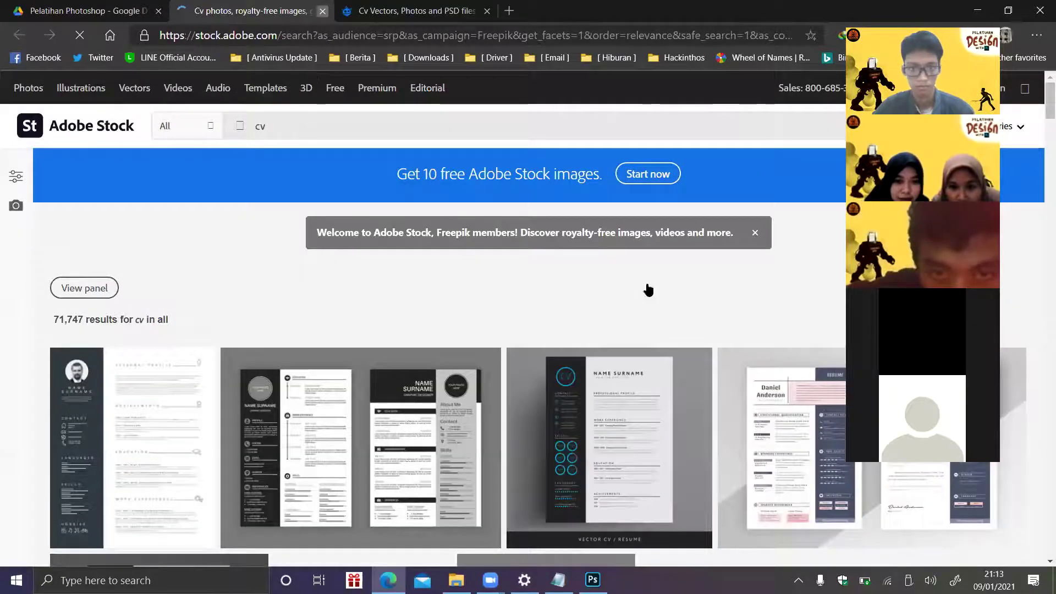
key(ctrl+w)
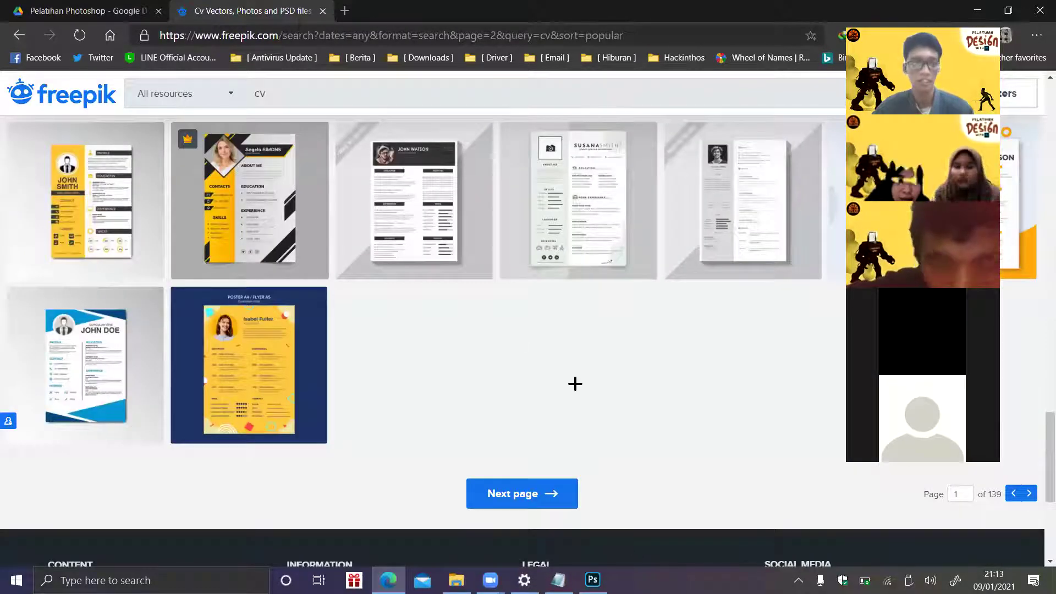
key(ctrl+shift+Tab)
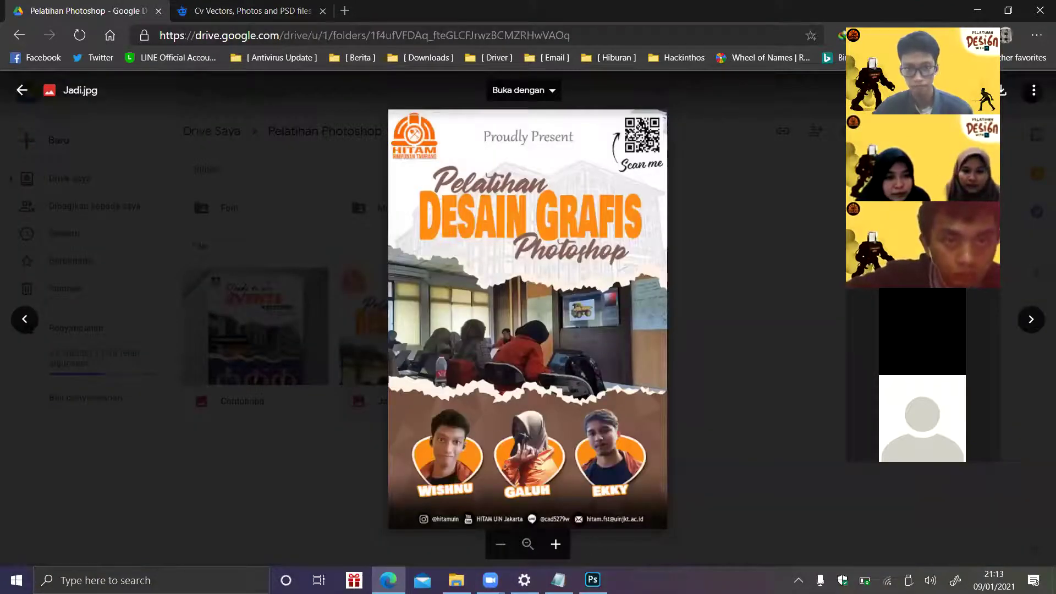
- Switch past Photoshop to the Training #2 folder and scroll its file list
key(alt+Tab)
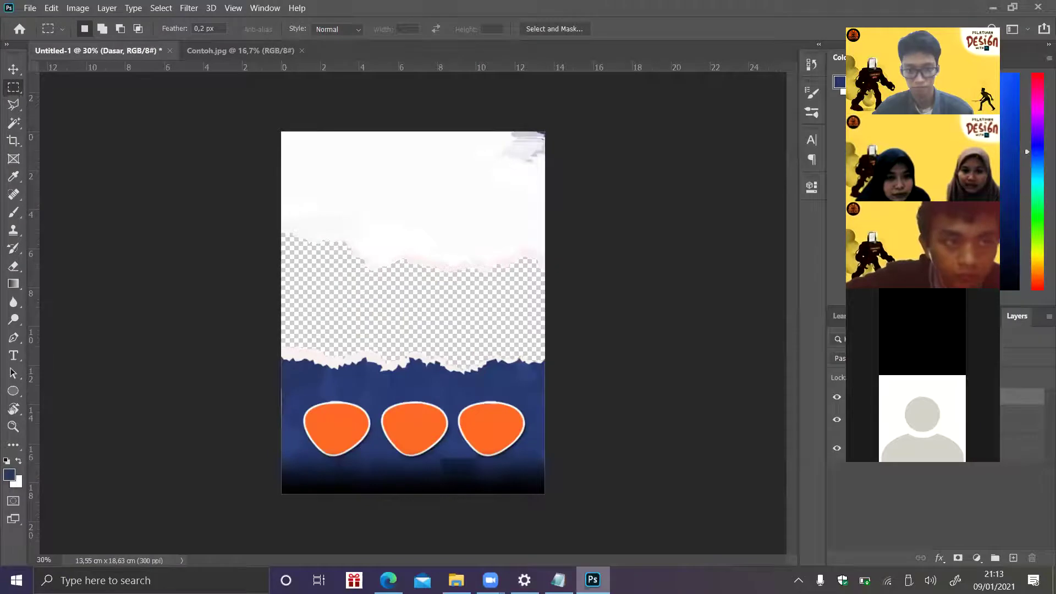
key(alt+Tab)
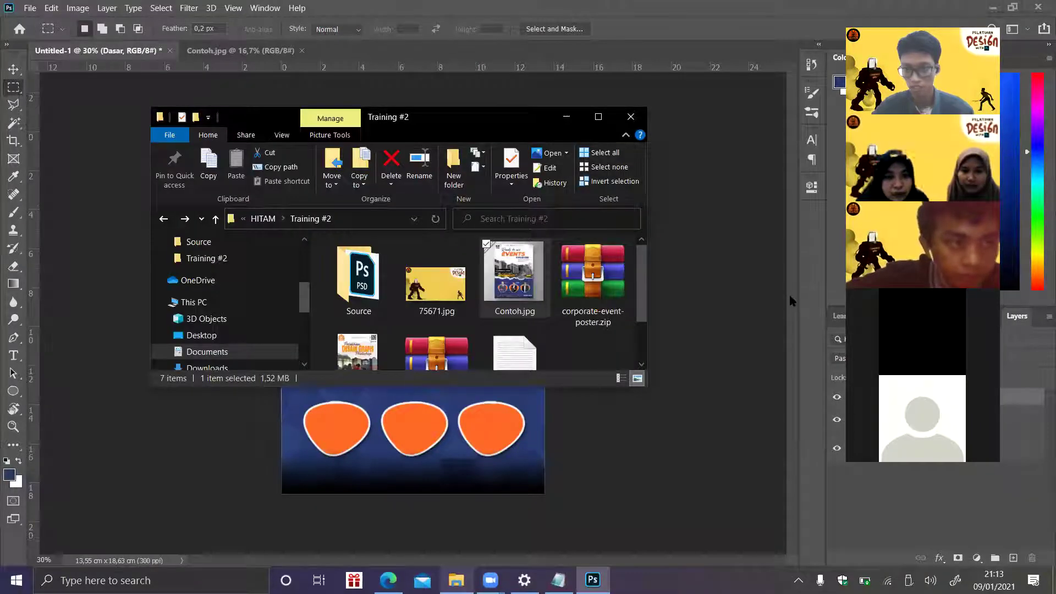
scroll(791, 300, down, 2)
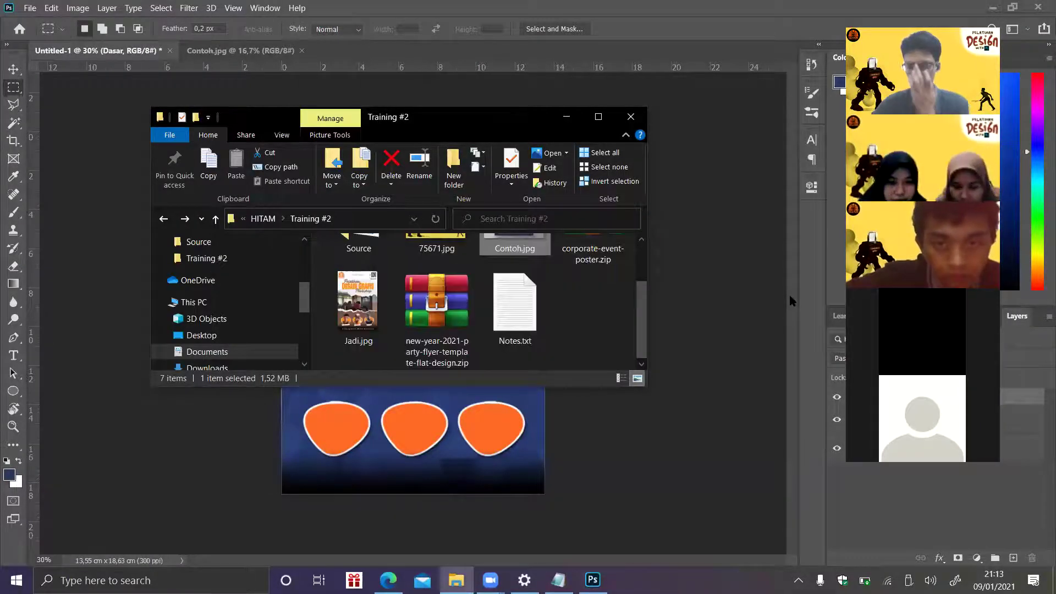
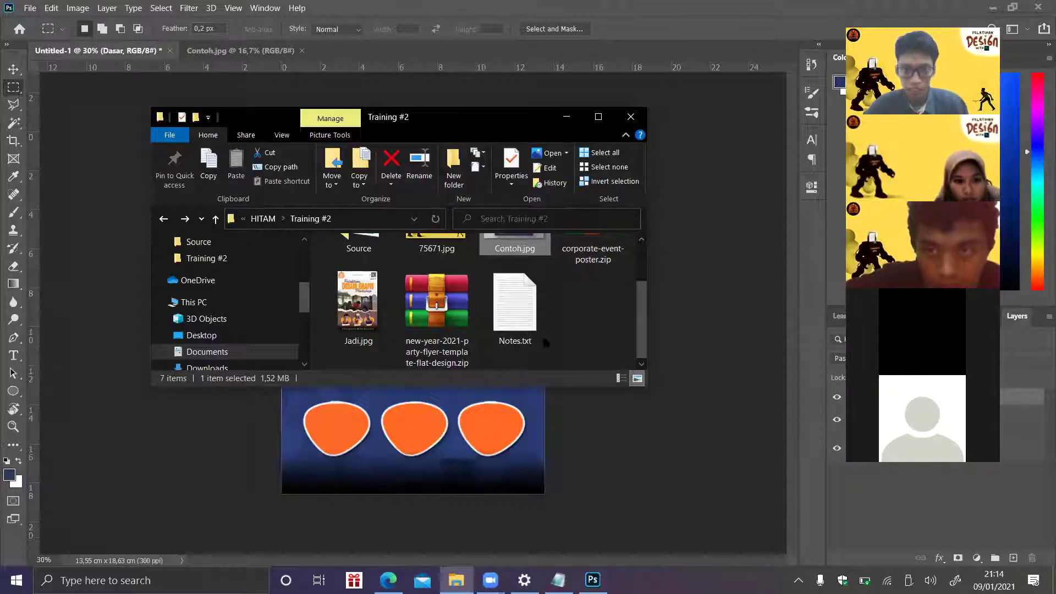
- Open Notes.txt from the Training #2 folder in Notepad to read the notes, then return to Photoshop
click(533, 284)
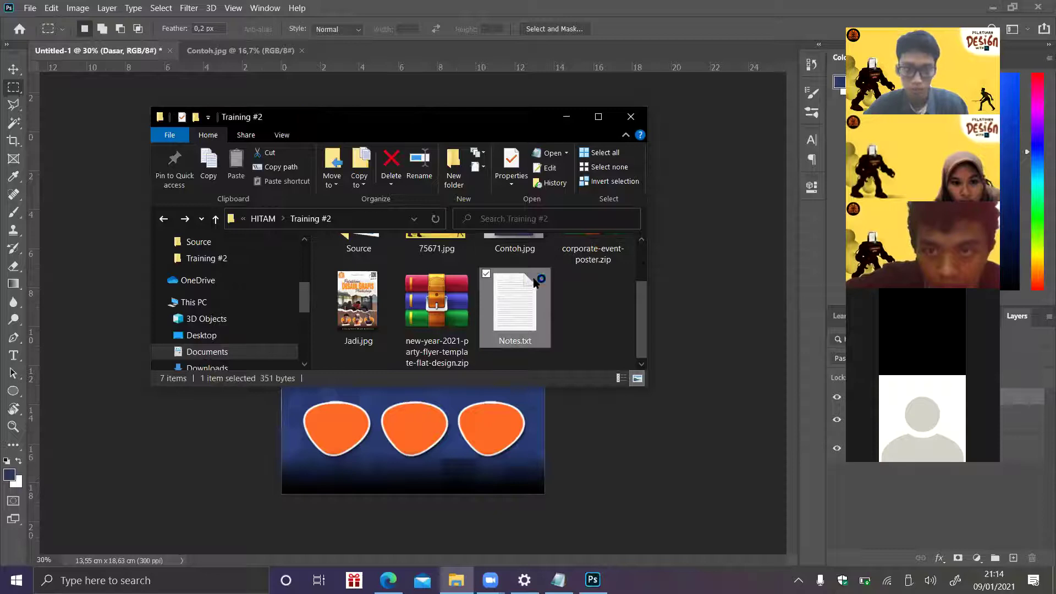
double_click(534, 282)
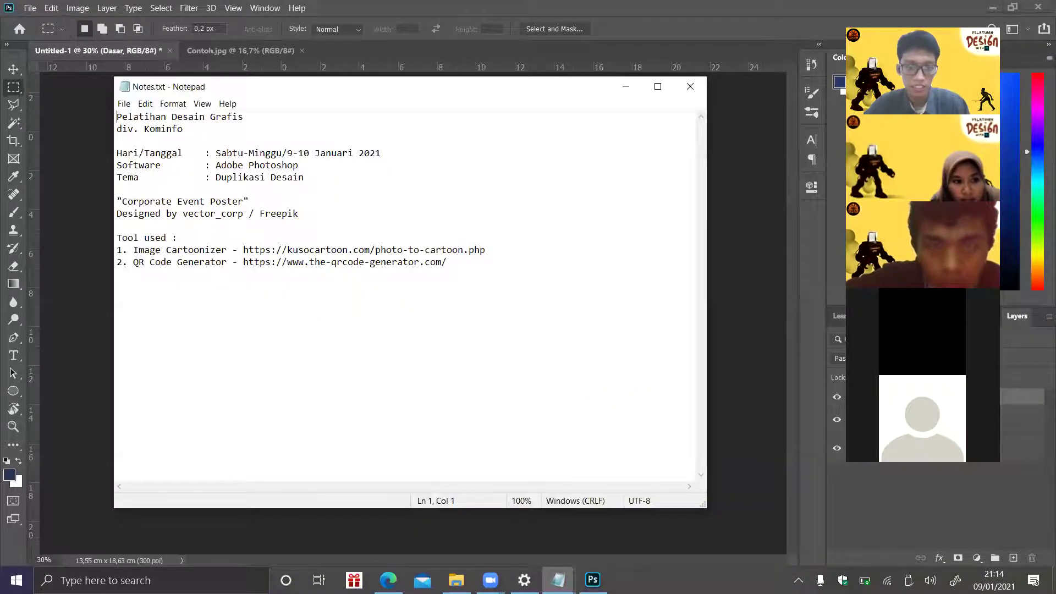
click(456, 580)
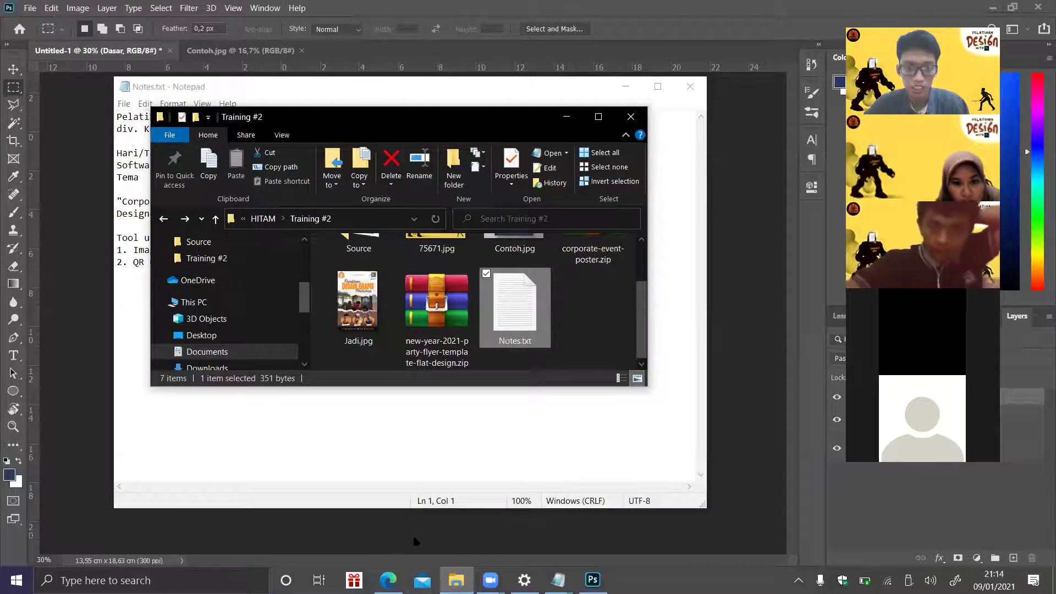
click(414, 542)
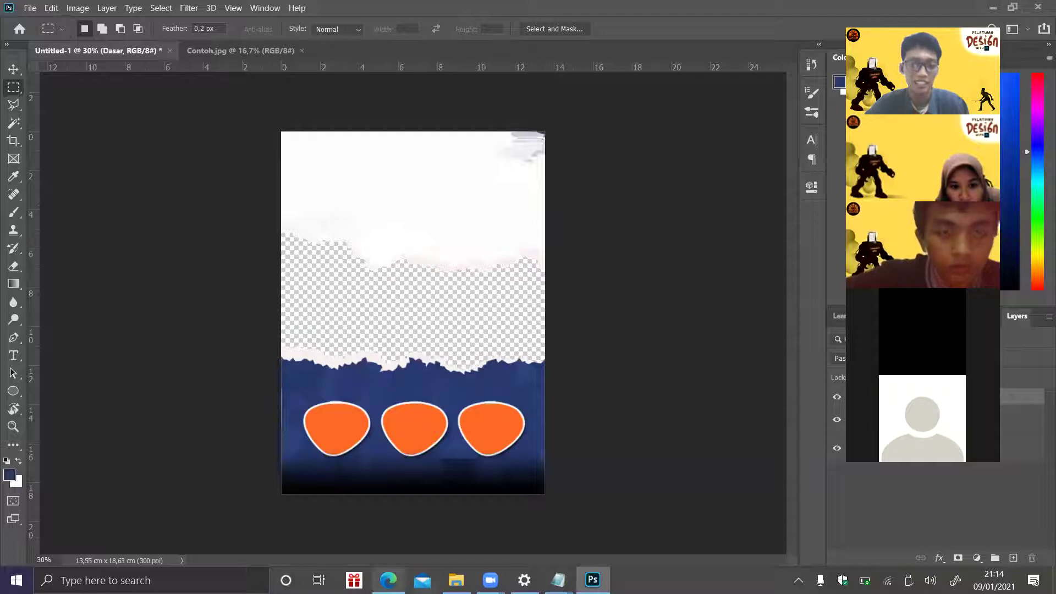
- Preview the finished Jadi.jpg 'Pelatihan Desain Grafis Photoshop' poster in Google Drive, then raise the Training #2 folder
click(388, 580)
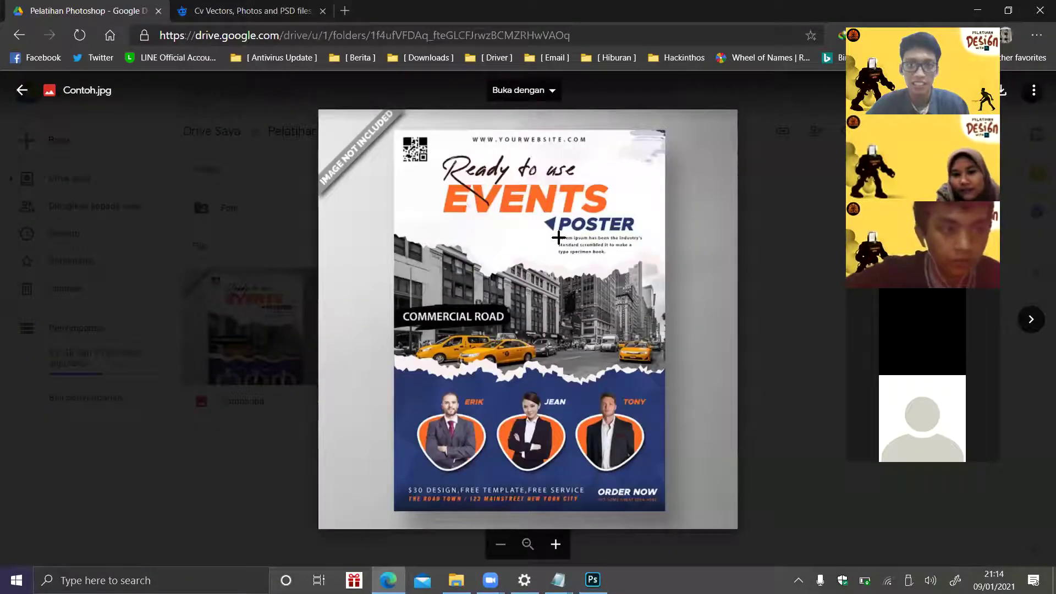
key(Right)
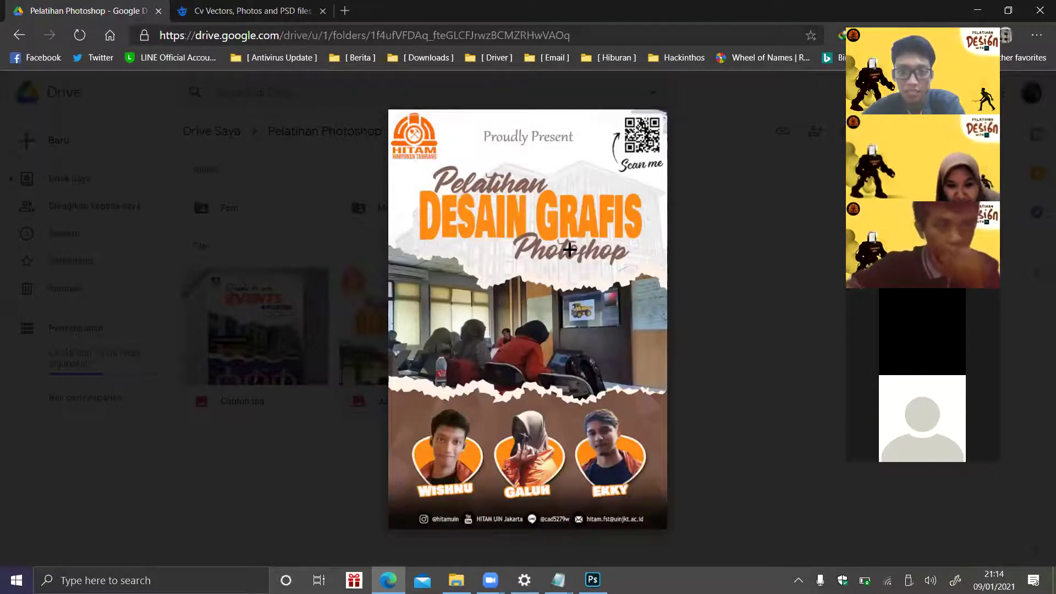
mouse_move(642, 148)
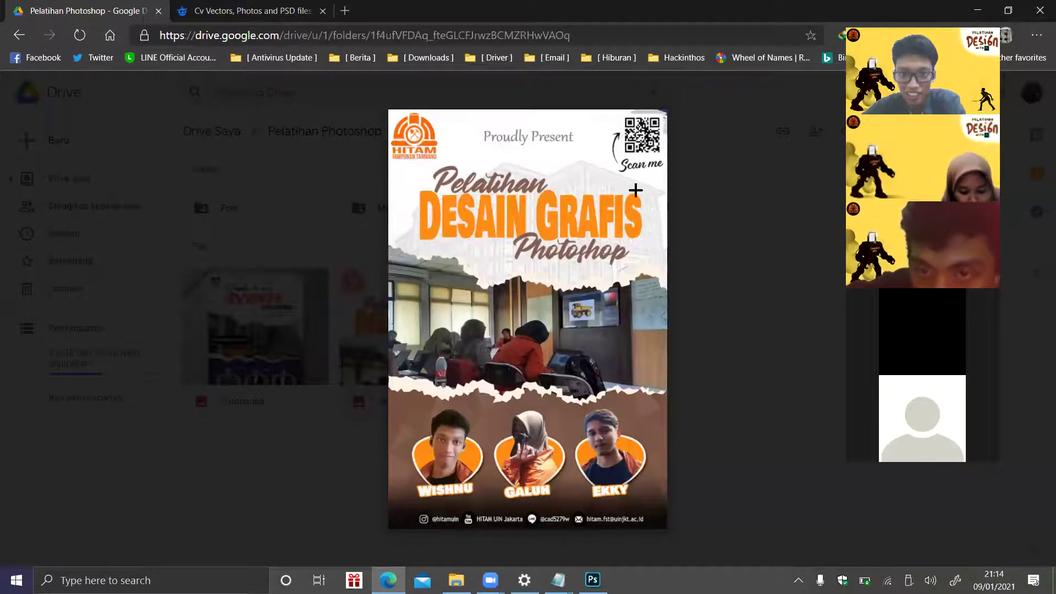
mouse_move(532, 170)
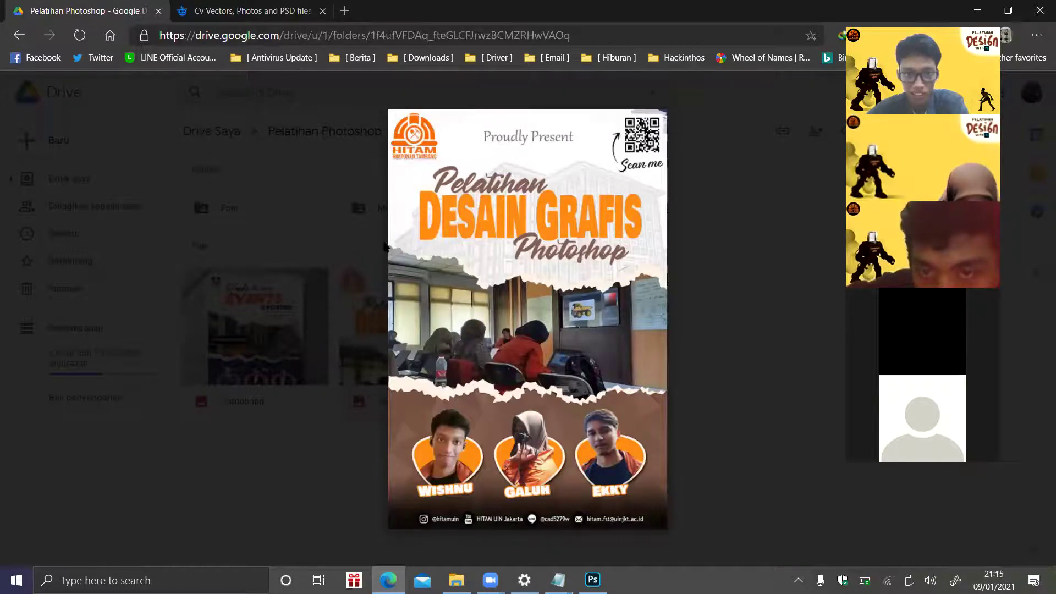
click(456, 580)
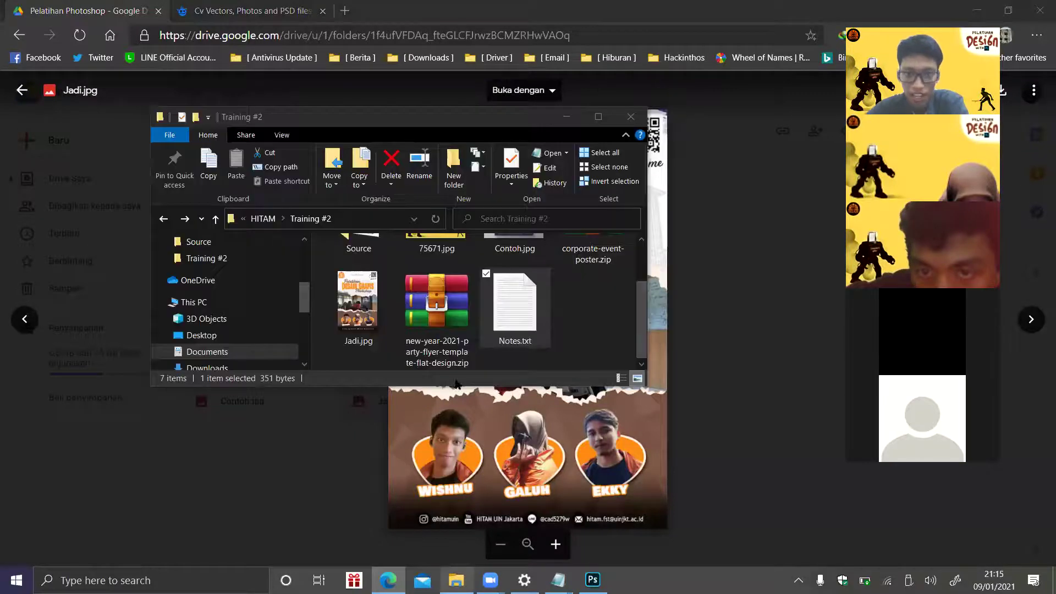
- Navigate into Source › Upload › Source and select the uin.jpg building photo
key(Up)
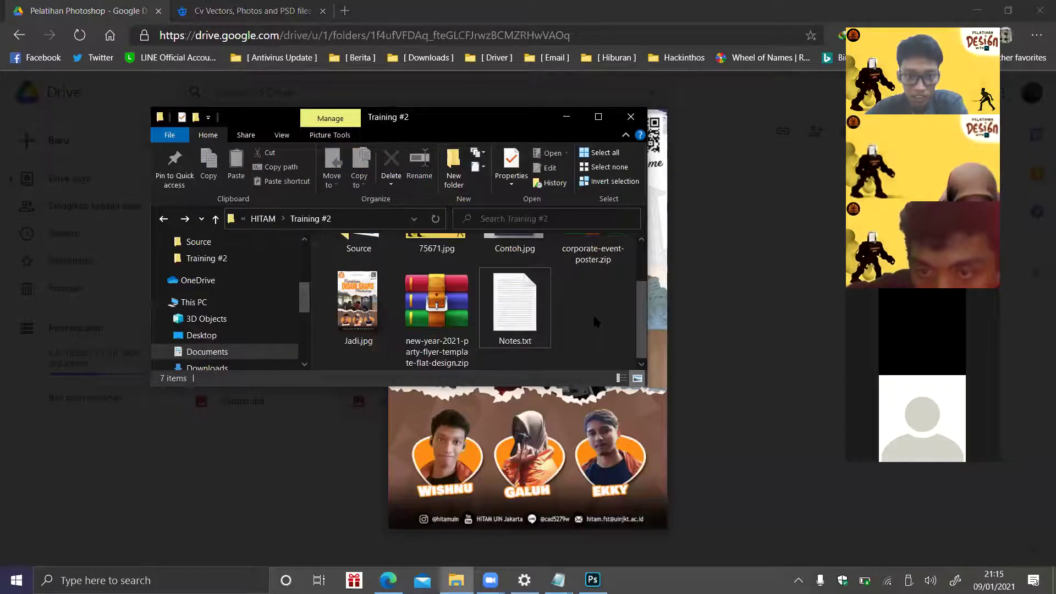
scroll(592, 313, up, 1)
key(Home)
key(Return)
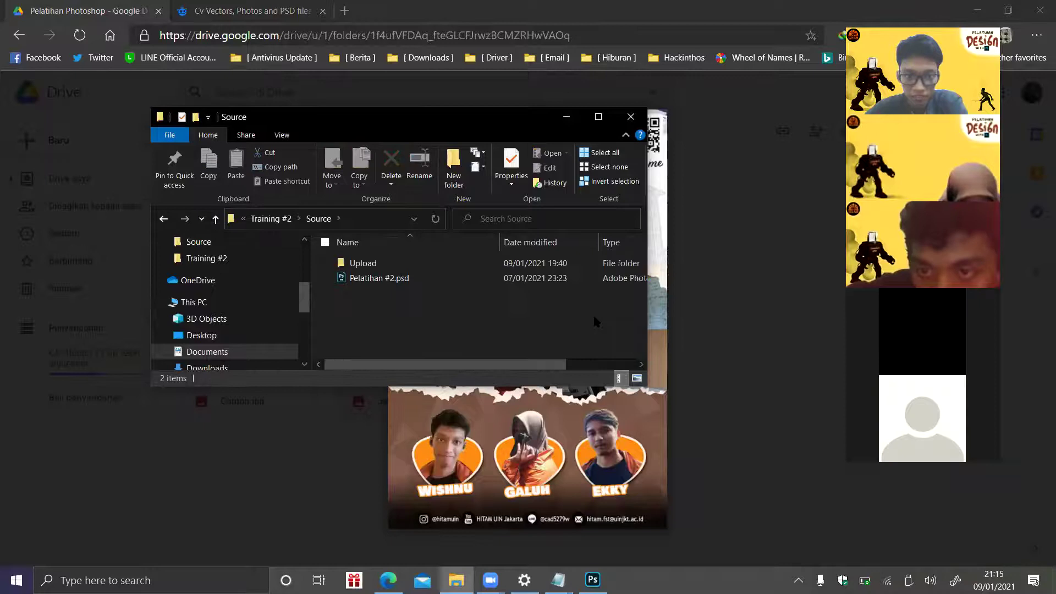
key(Return)
key(Right)
key(Right)
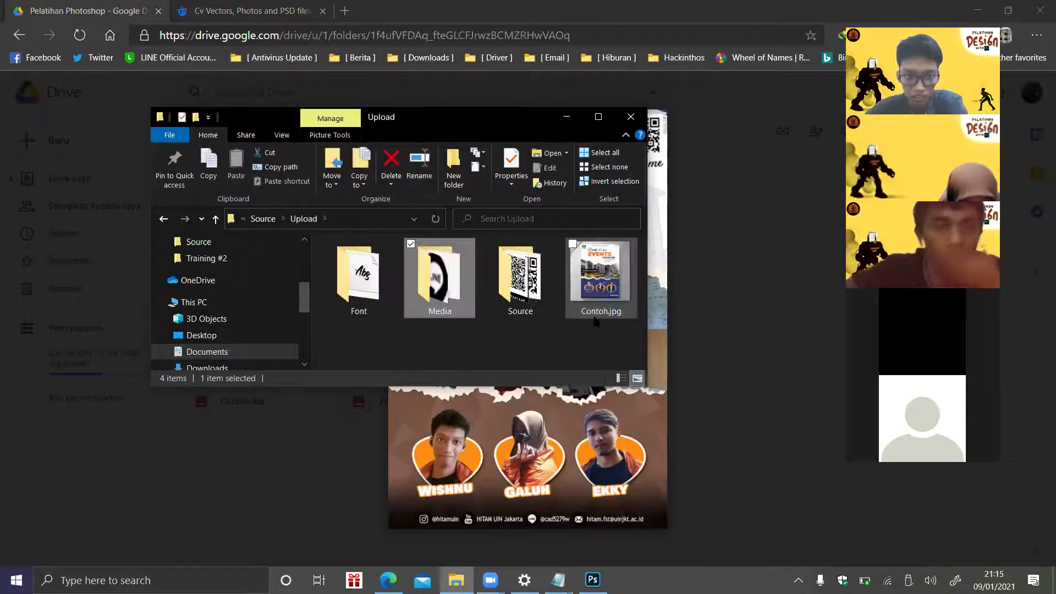
key(Return)
key(Down)
key(Up)
key(Right)
key(Right)
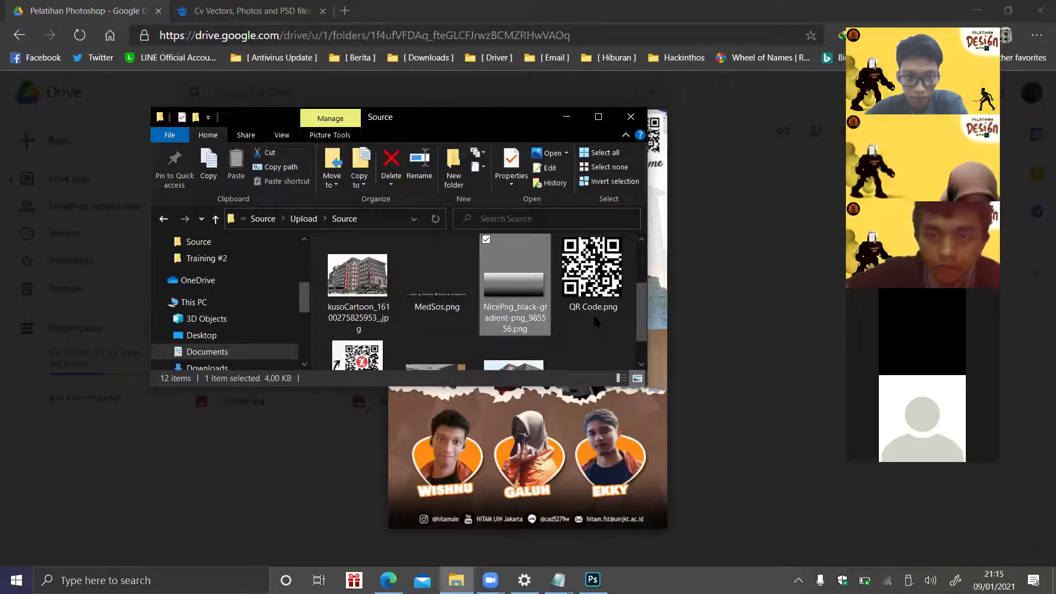
key(Down)
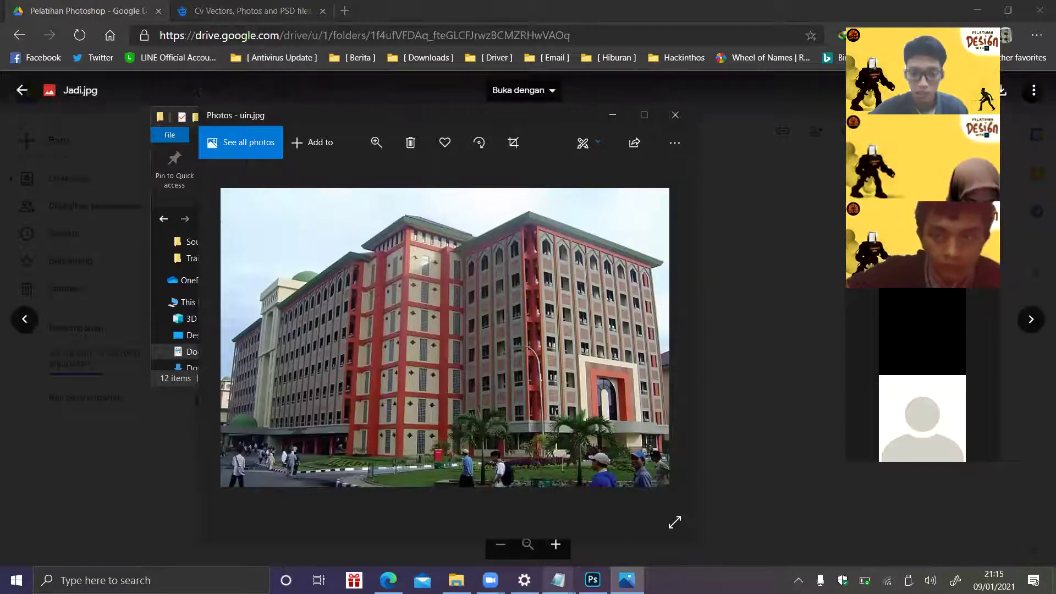
- Copy the Image Cartoonizer URL from Notes.txt and open kusocartoon.com's Photo to Cartoon page in a new tab
mouse_move(558, 580)
click(628, 540)
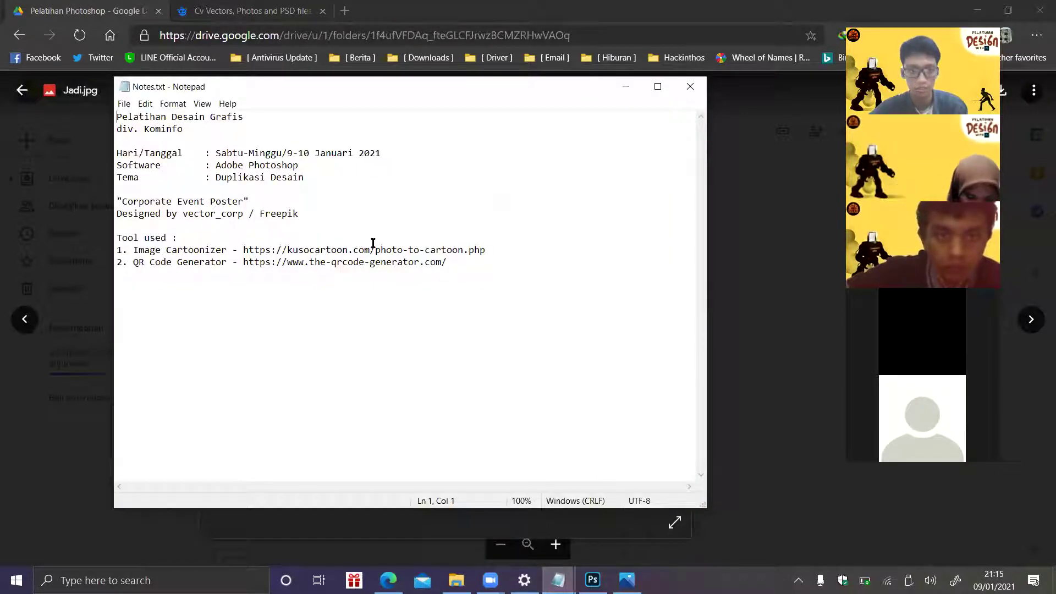
click(691, 87)
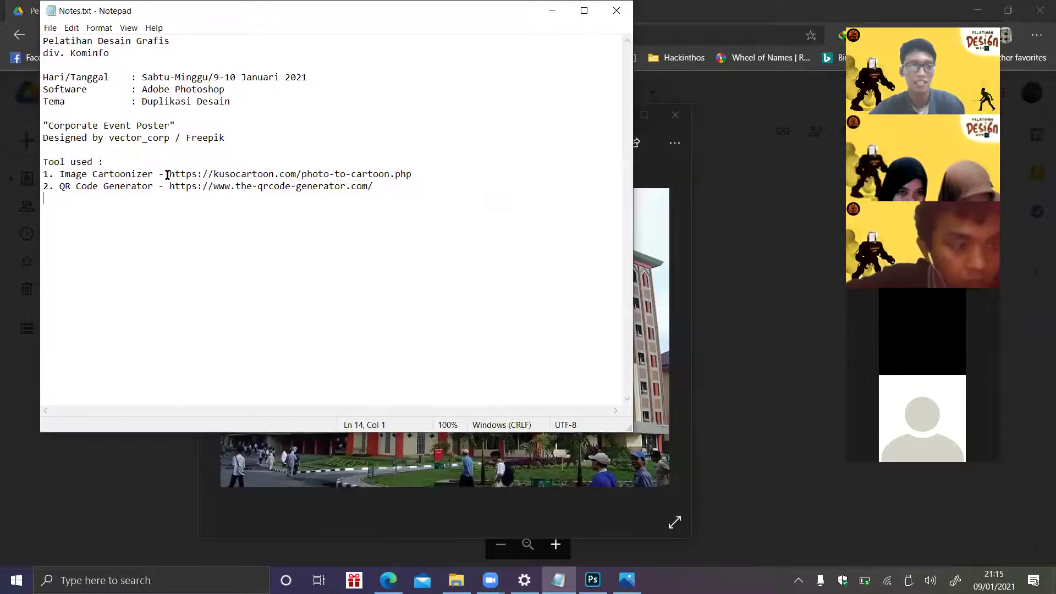
click(171, 176)
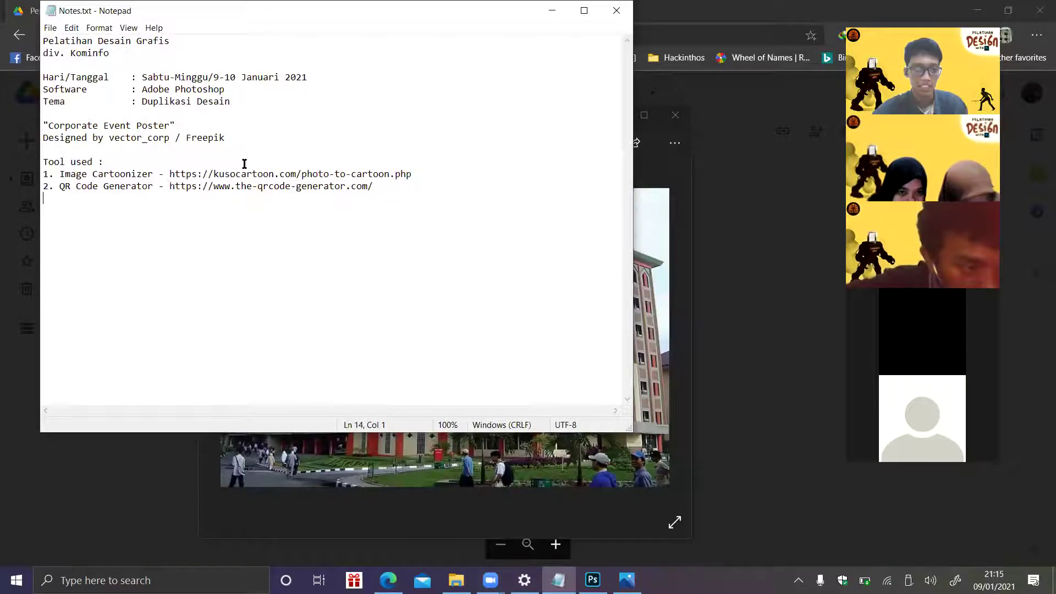
shift+click(358, 164)
shift+click(430, 175)
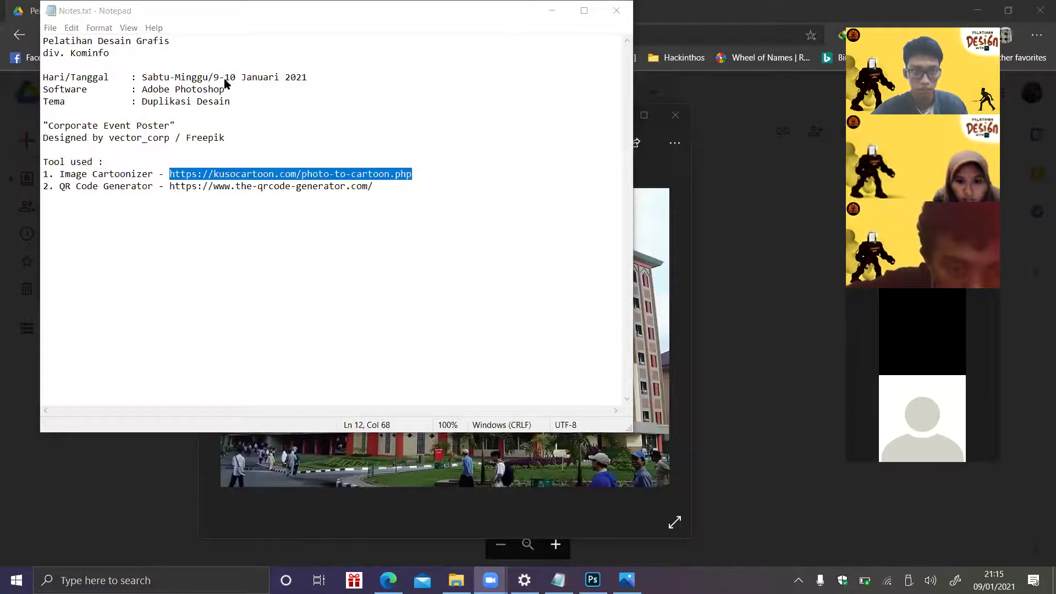
key(alt+Tab)
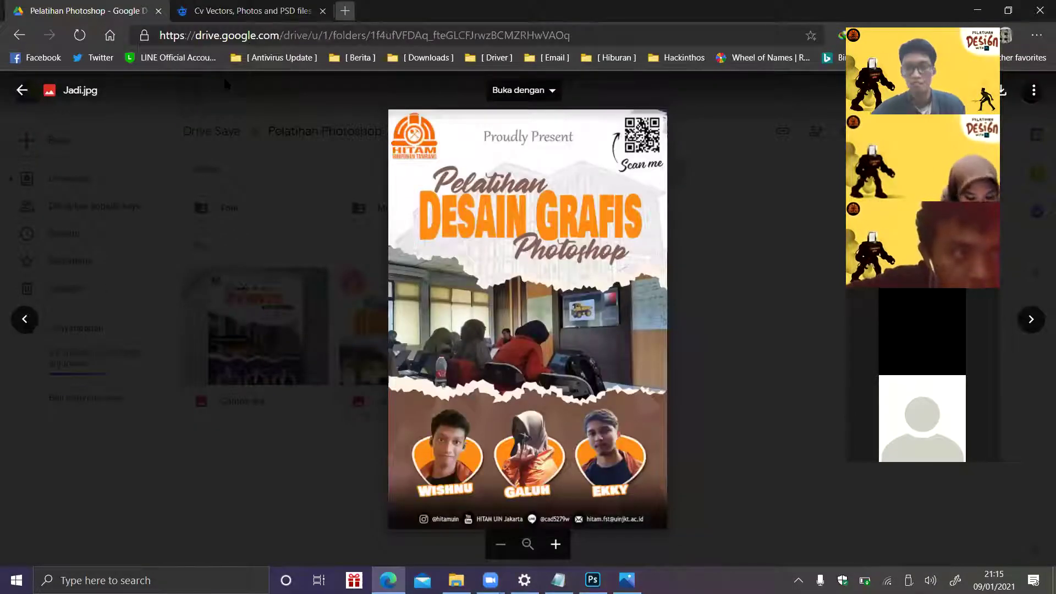
key(ctrl+shift+t)
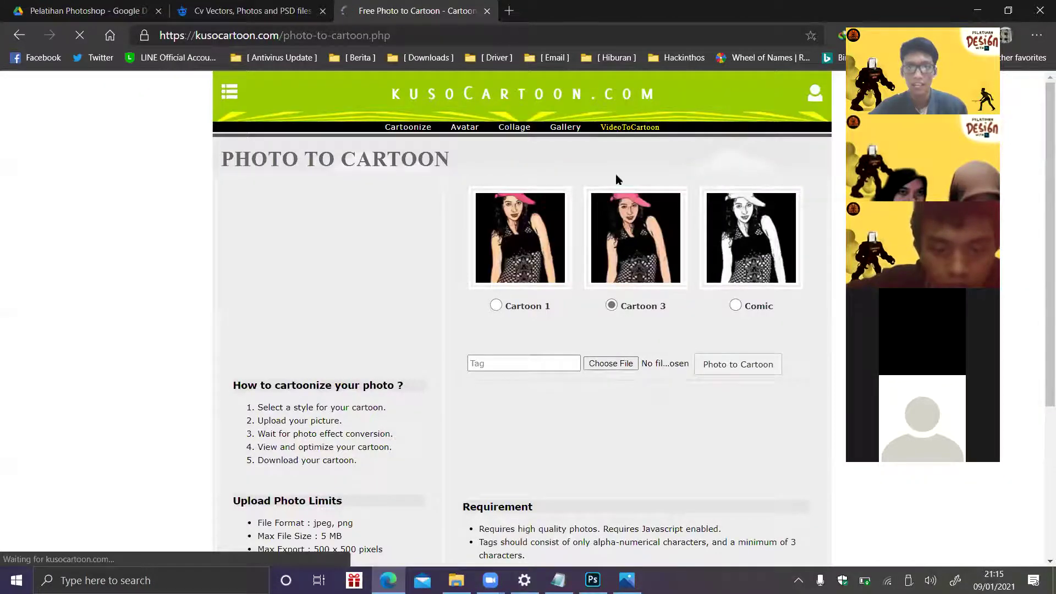
- Choose uin.jpg from the Upload › Source folder as the photo to upload to kusoCartoon
click(633, 362)
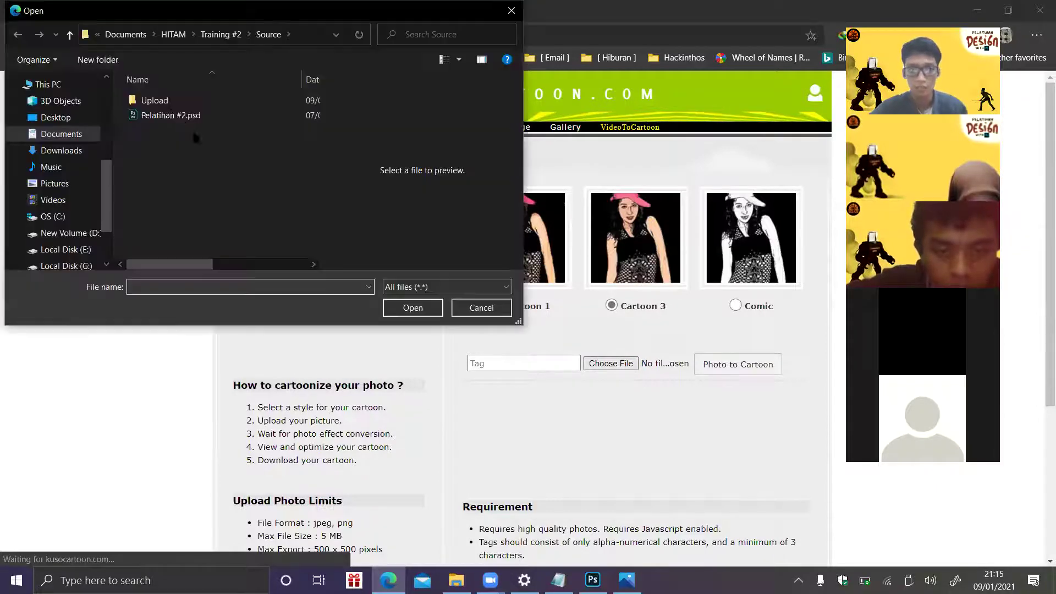
double_click(157, 102)
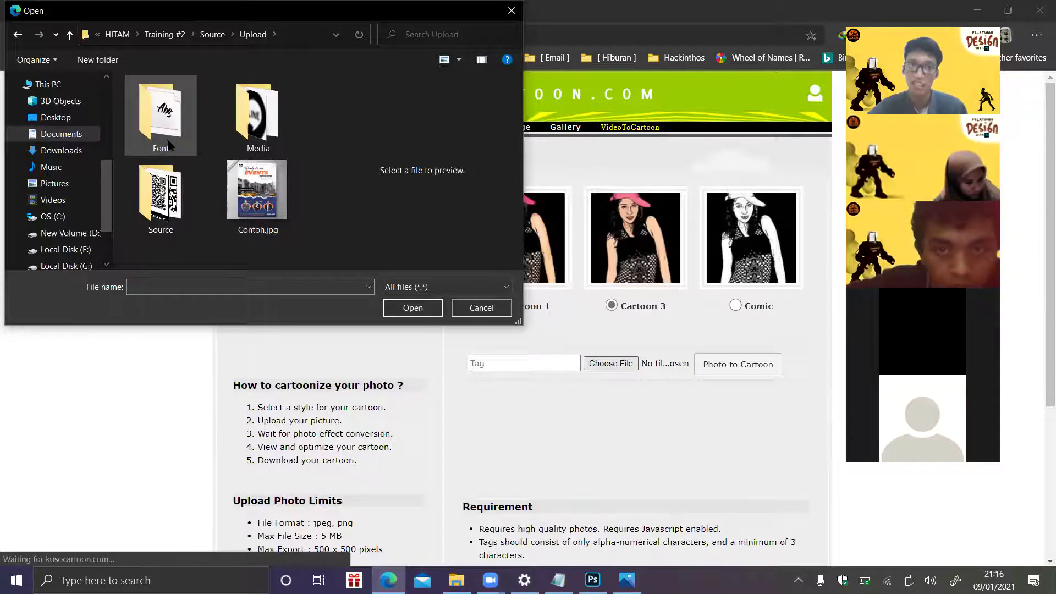
double_click(259, 116)
key(alt+Left)
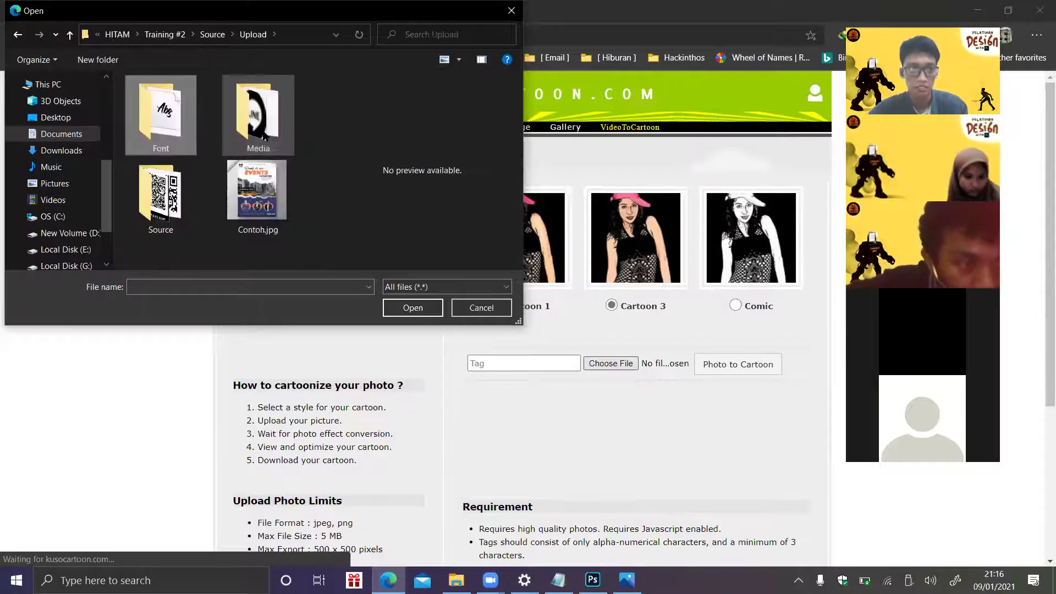
double_click(161, 199)
click(252, 221)
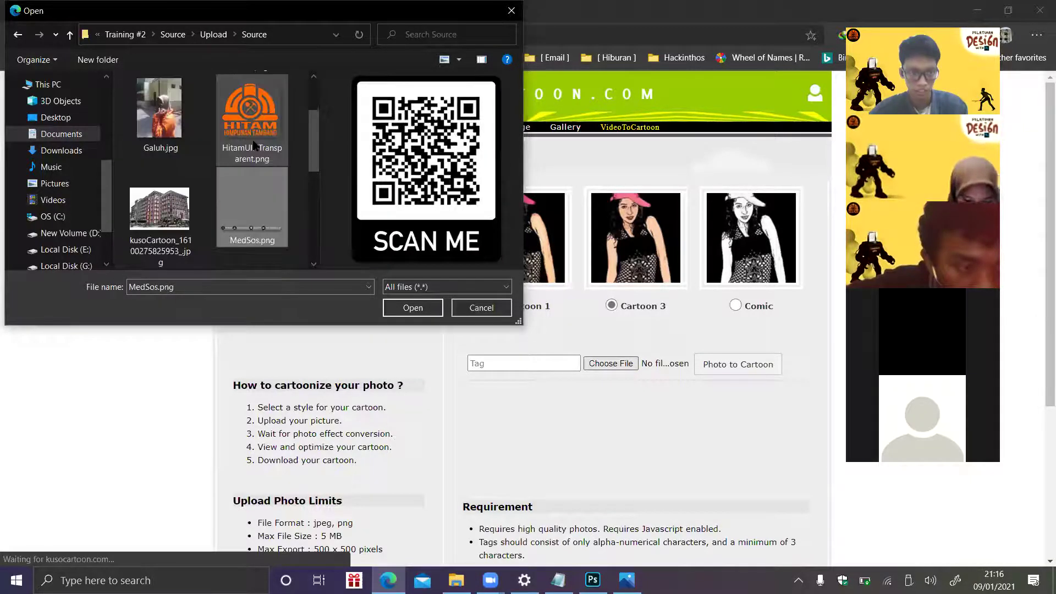
key(Left)
key(Down)
key(Down)
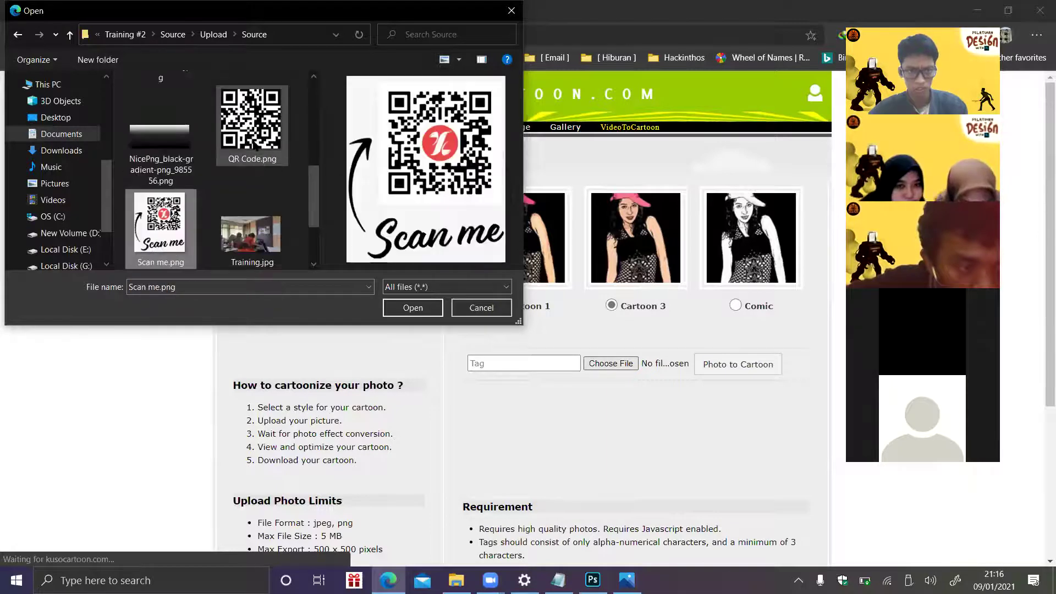
key(Right)
key(Down)
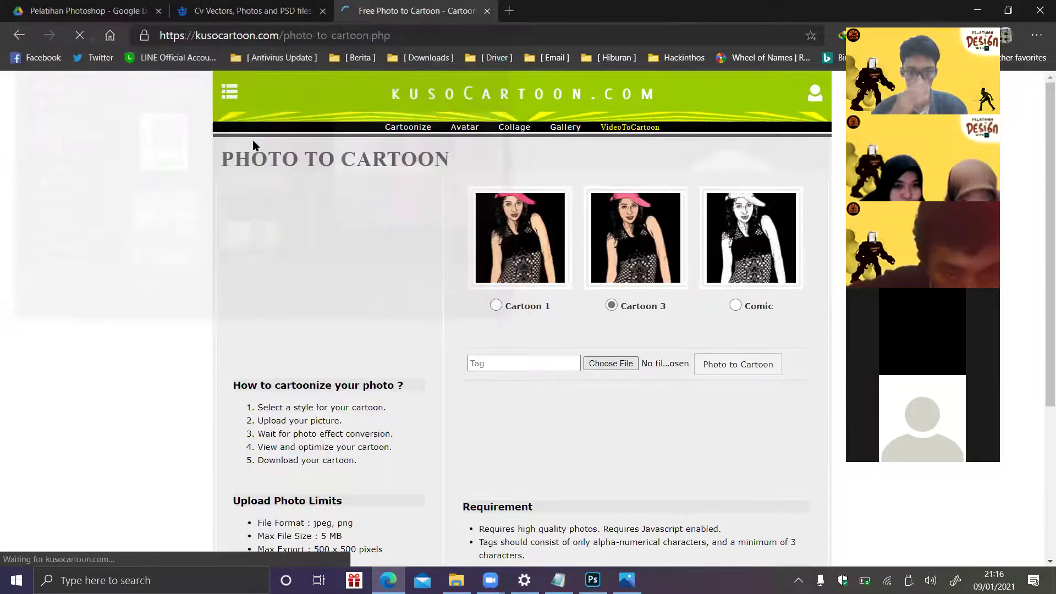
- Tag the photo 'uin', submit it for Photo to Cartoon conversion, and return to Photoshop
click(488, 367)
text(uin)
click(740, 372)
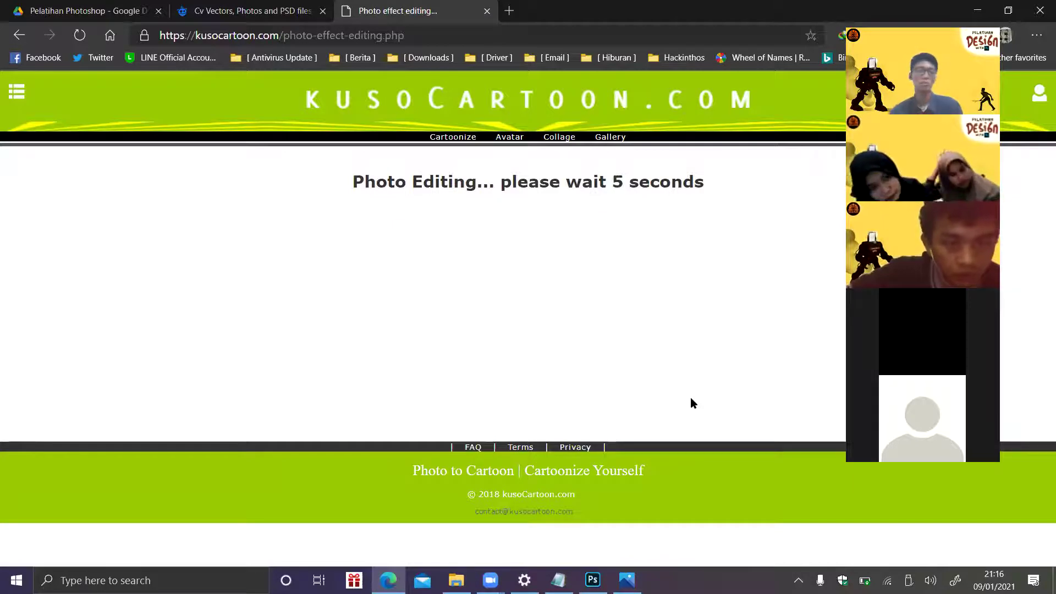
click(592, 580)
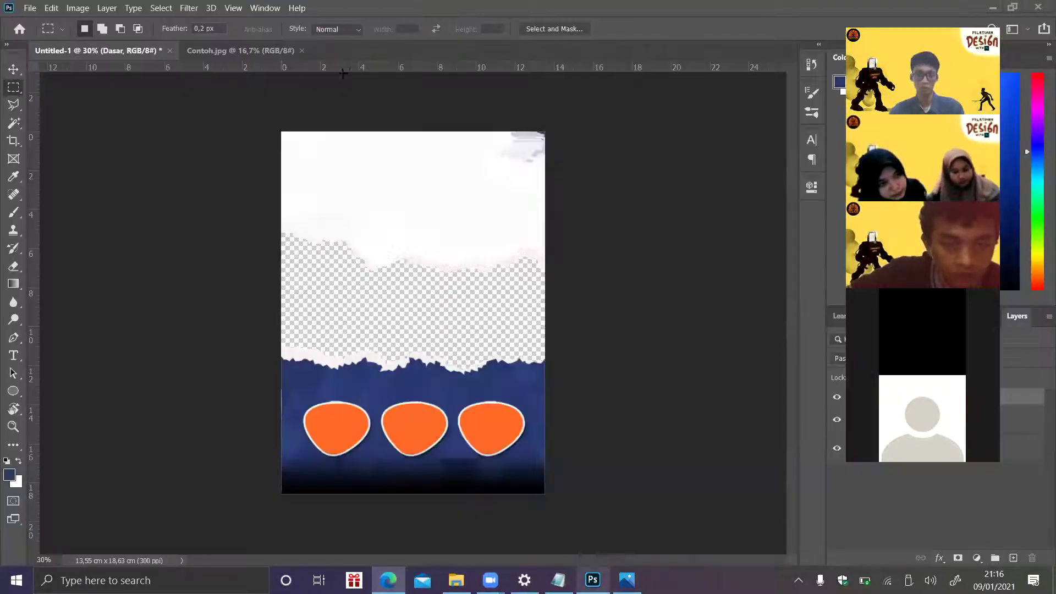
- Browse the menu bar for a fit-canvas option, then select Layer 1
click(219, 9)
mouse_move(227, 10)
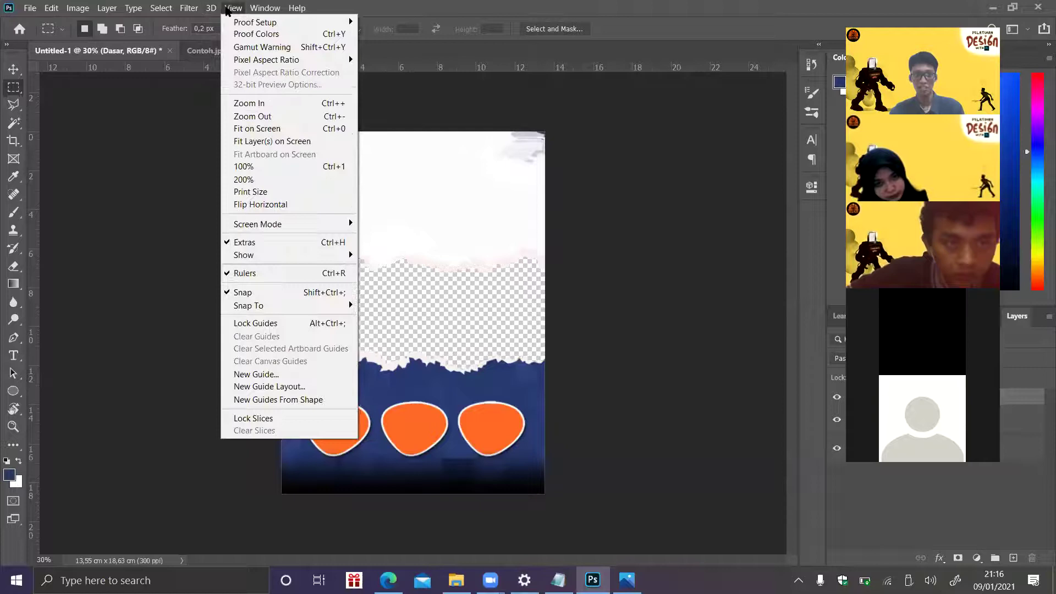
click(265, 8)
click(233, 8)
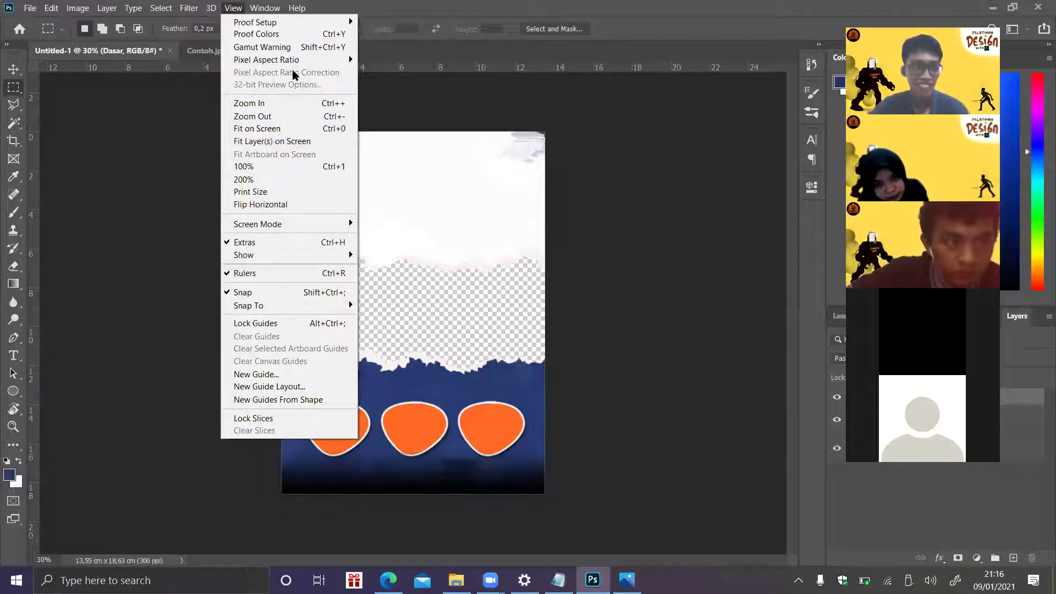
mouse_move(189, 8)
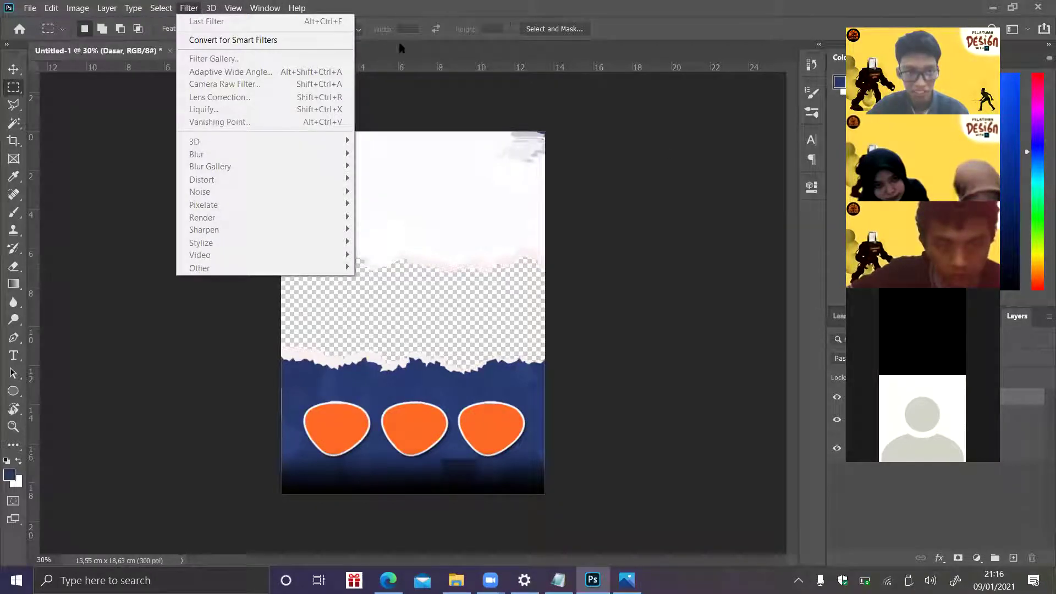
click(1023, 447)
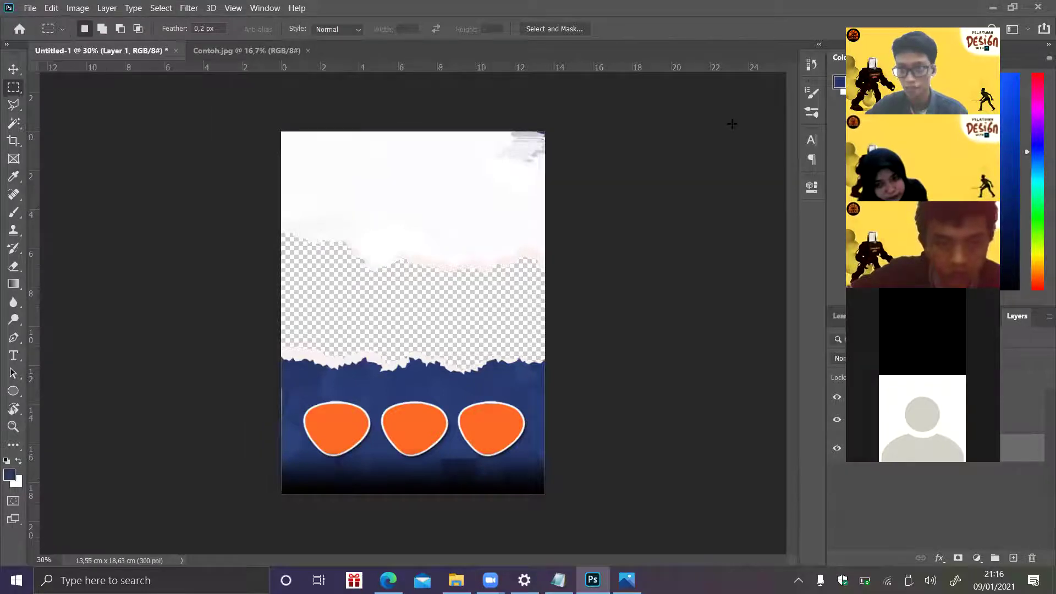
- Open the Filter Gallery for Layer 1 and adjust its preview
click(165, 7)
click(166, 10)
click(188, 8)
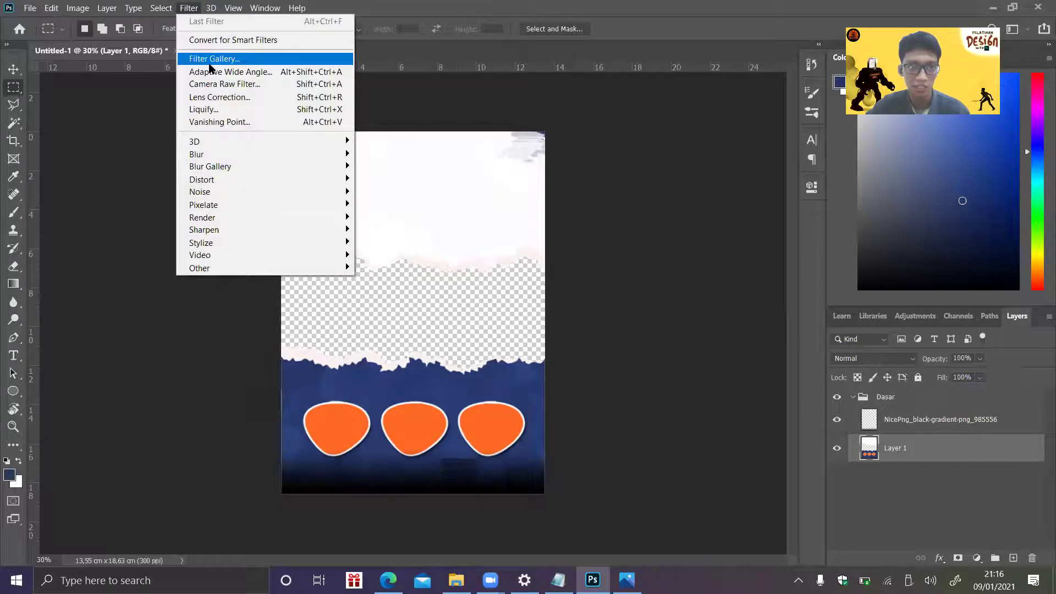
click(210, 59)
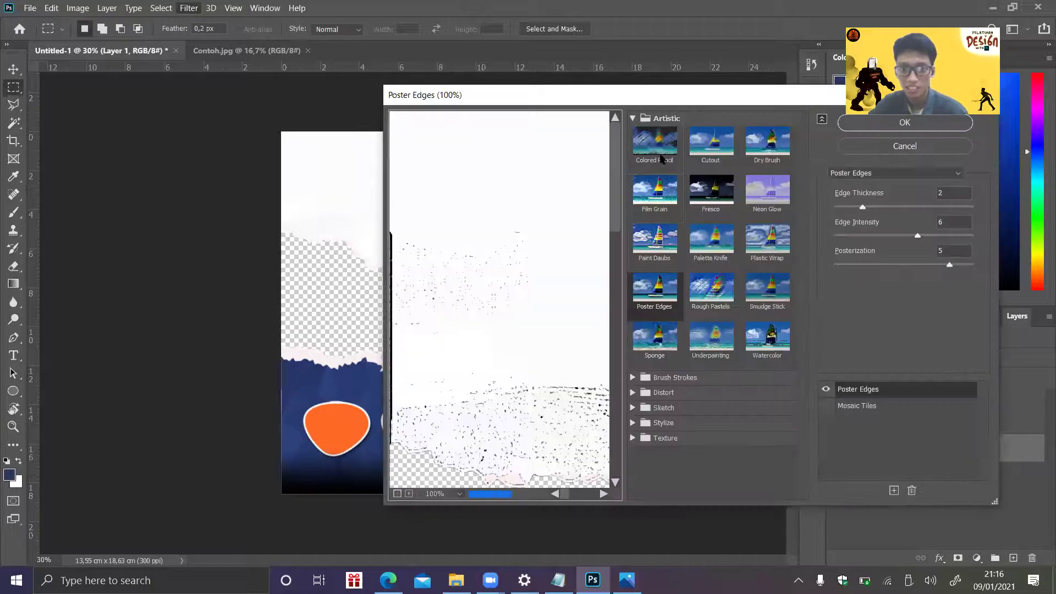
drag(616, 213, 615, 427)
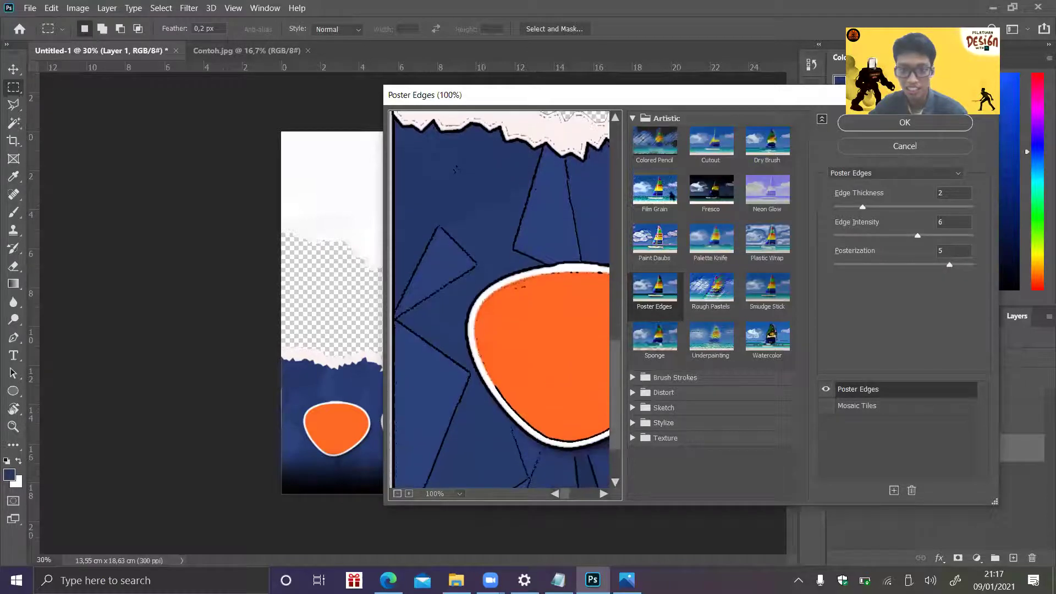
drag(568, 494, 581, 495)
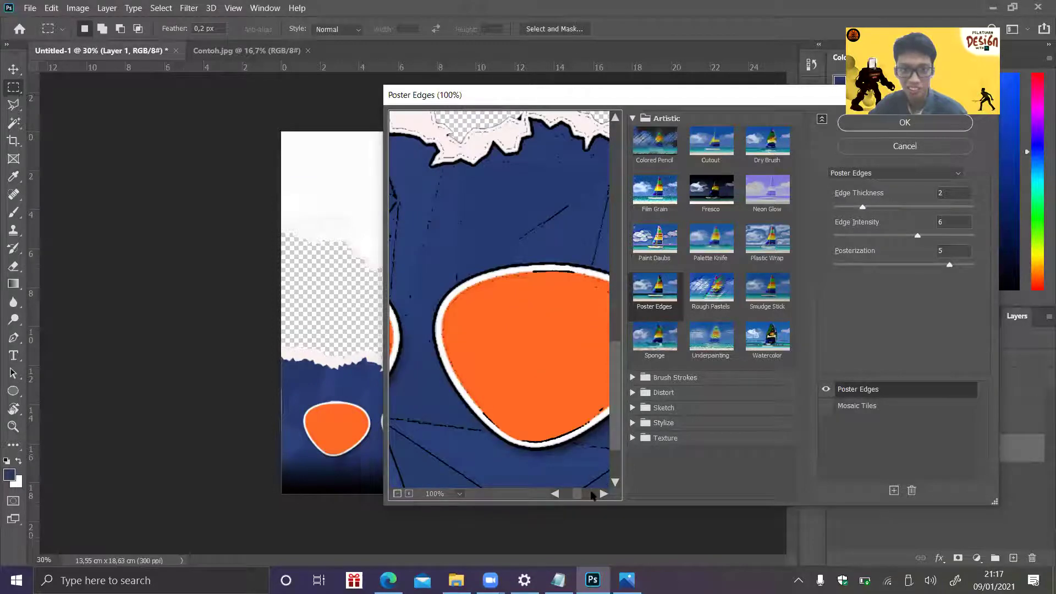
click(602, 494)
drag(614, 437, 621, 450)
- Try Rough Pastels and Smudge Stick, then settle on Plastic Wrap (Highlight 15, Detail 9, Smoothness 7)
click(711, 289)
click(768, 289)
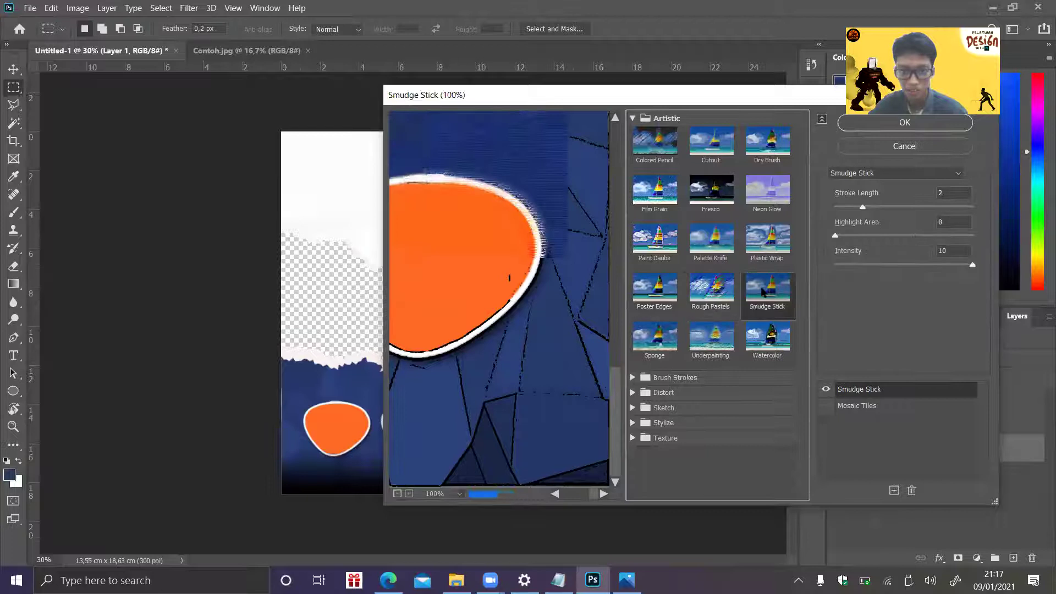
click(776, 251)
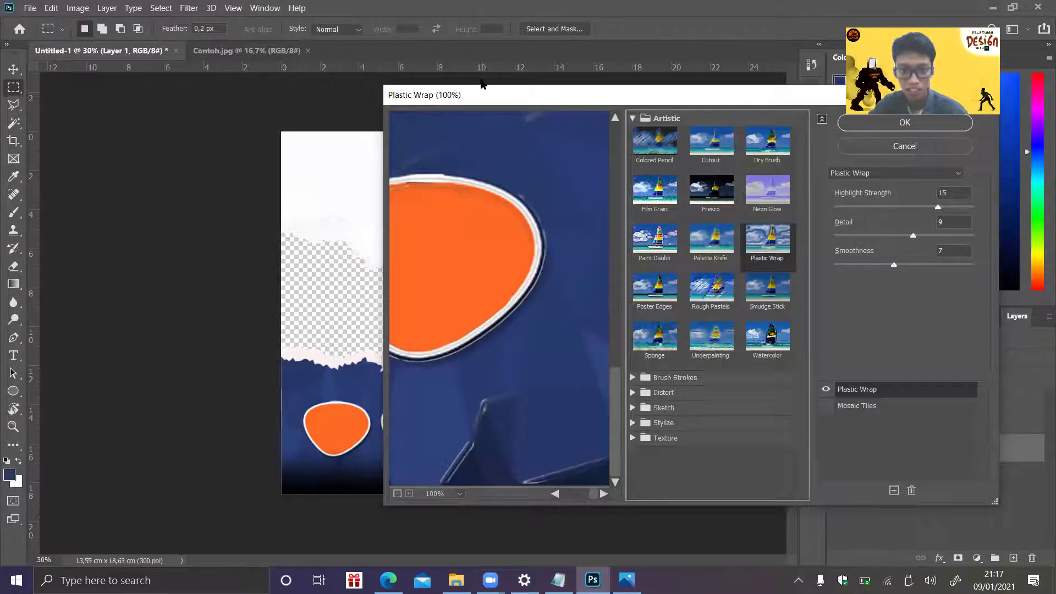
drag(744, 95, 474, 83)
- Apply the Plastic Wrap filter, then rerun the kusoCartoon conversion in the Cartoon 1 style
click(638, 112)
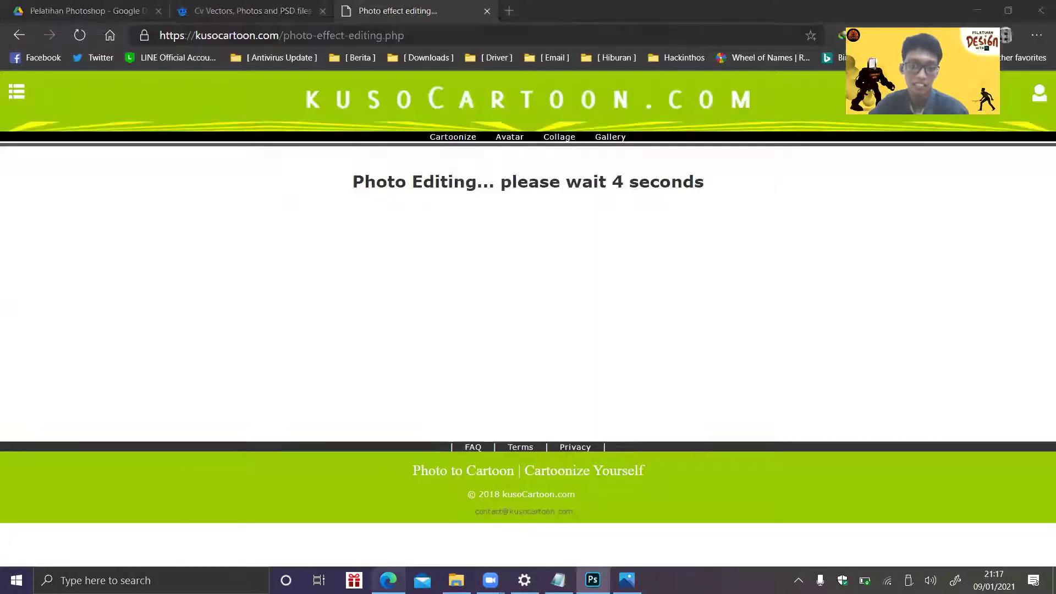
click(499, 219)
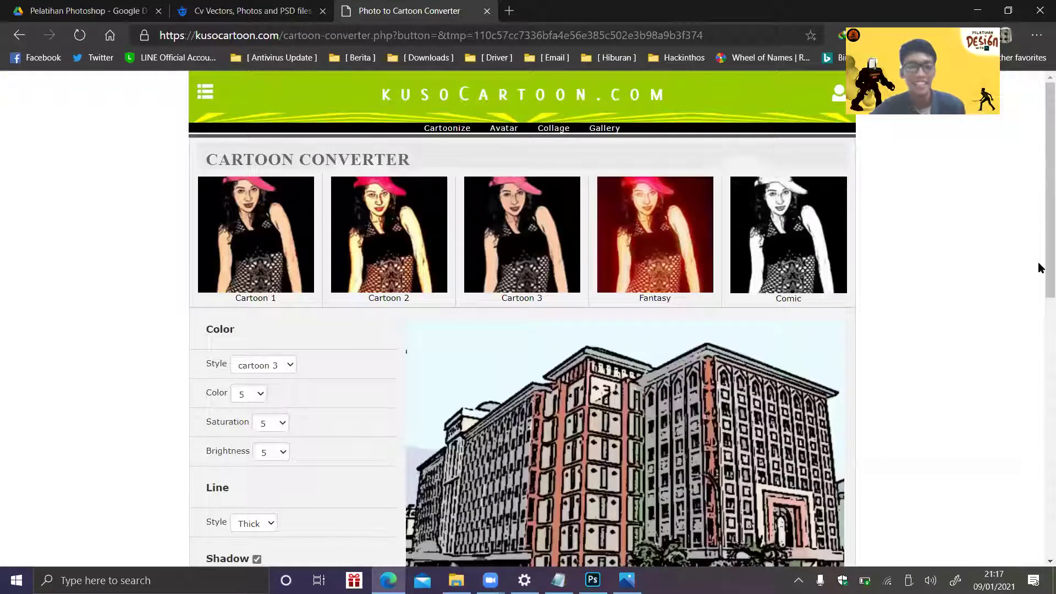
scroll(1039, 268, down, 1)
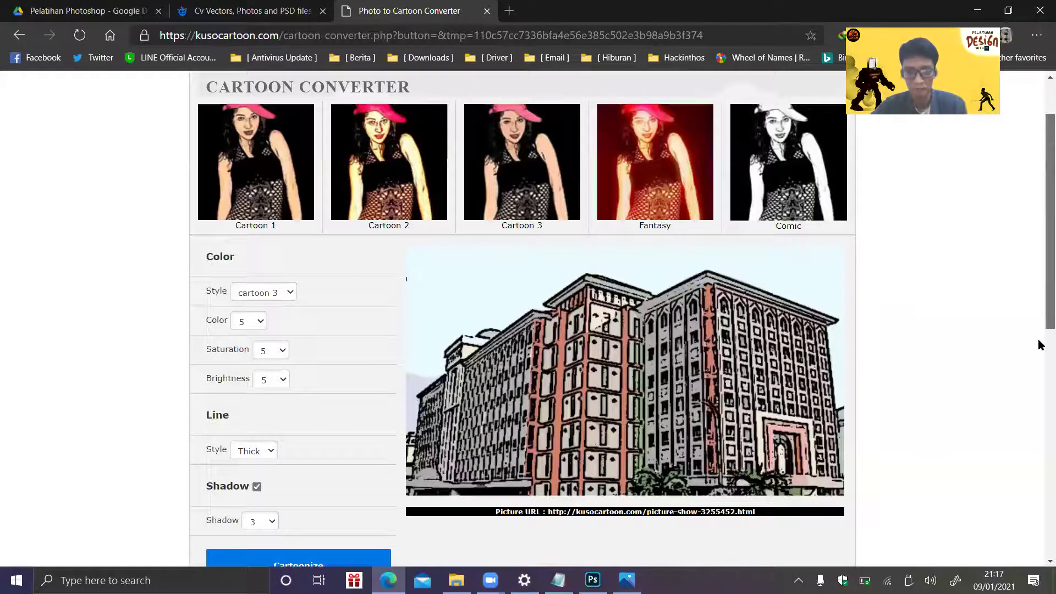
scroll(908, 314, down, 3)
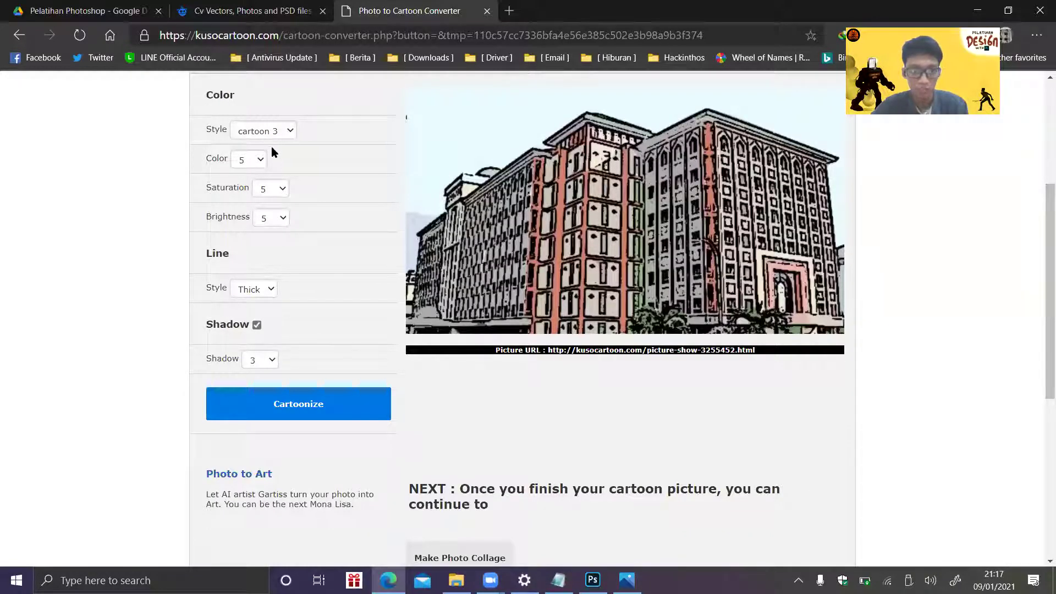
click(300, 406)
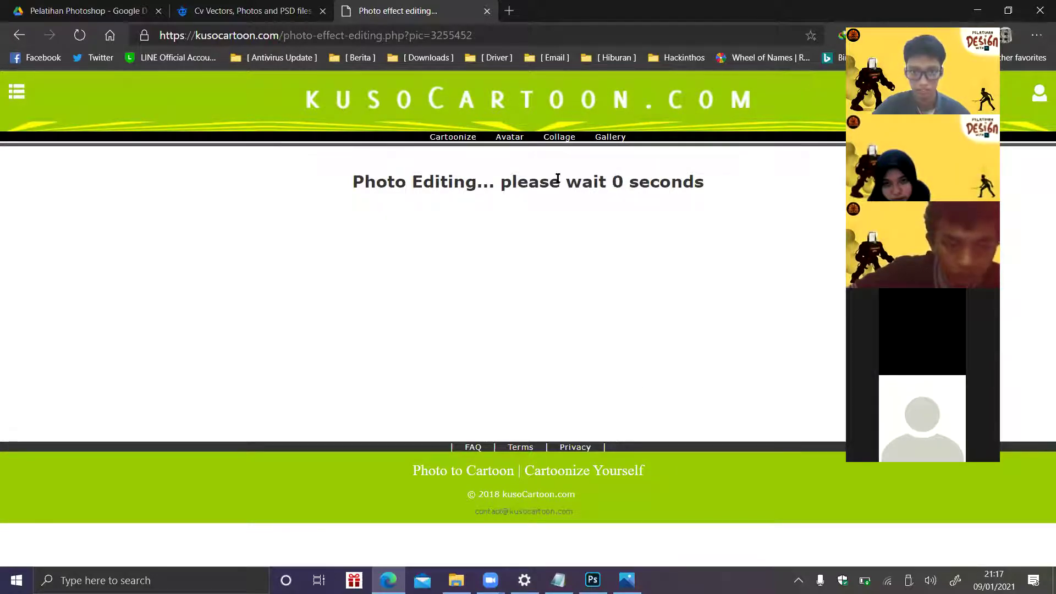
- Save the Cartoon 1 result as a JPG into Training #2 › Source › Upload › Source, then return to Photoshop
click(482, 224)
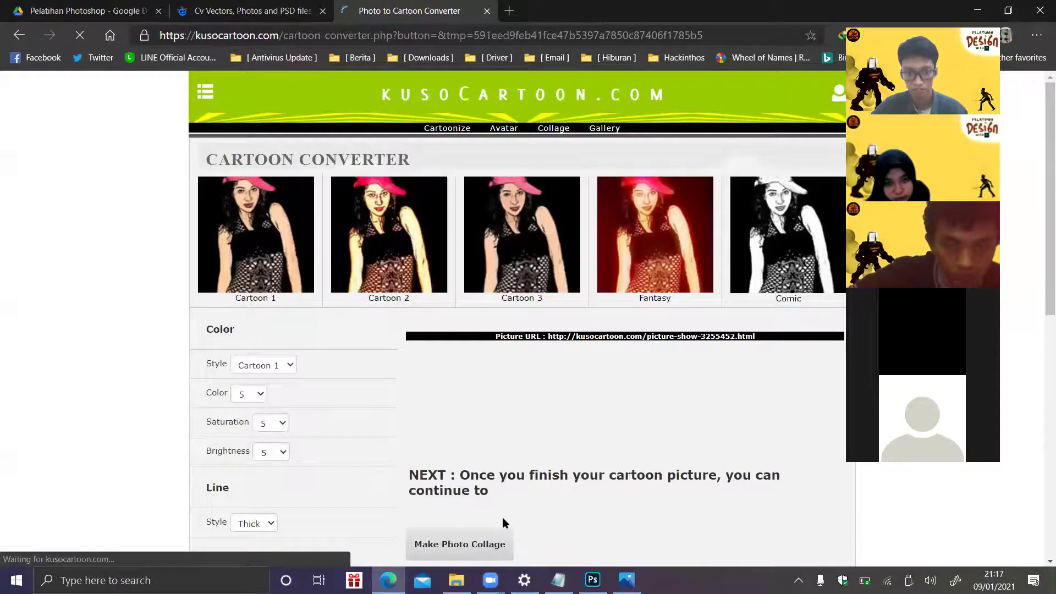
scroll(444, 401, down, 3)
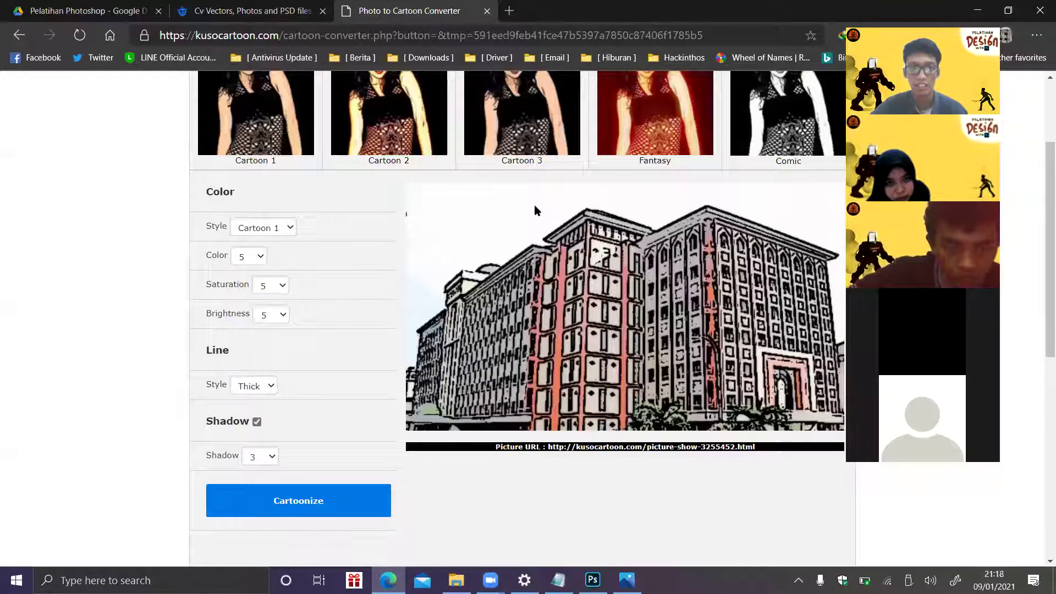
right_click(553, 102)
click(553, 103)
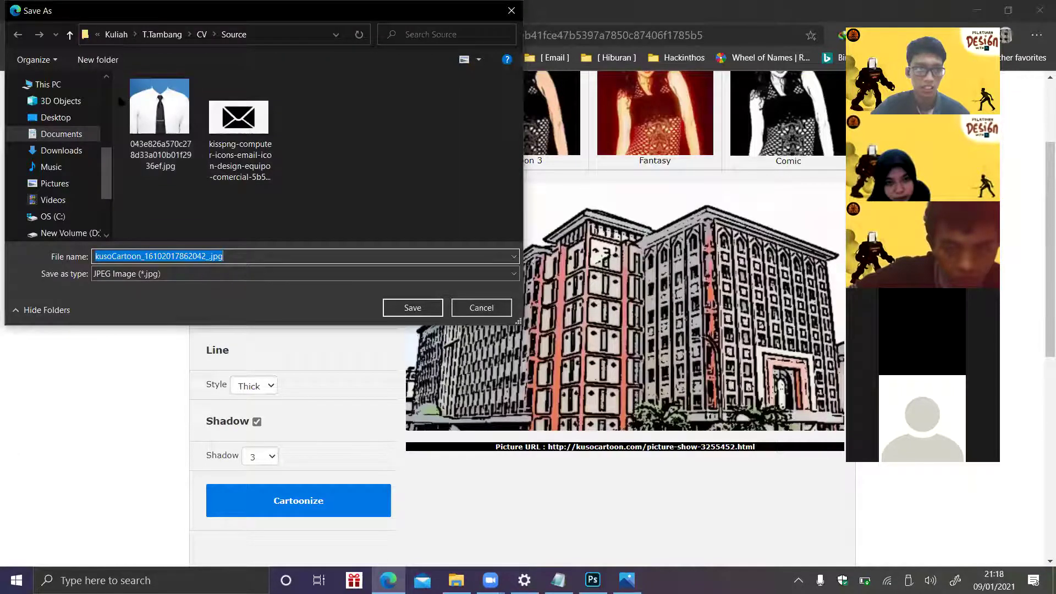
scroll(60, 143, up, 3)
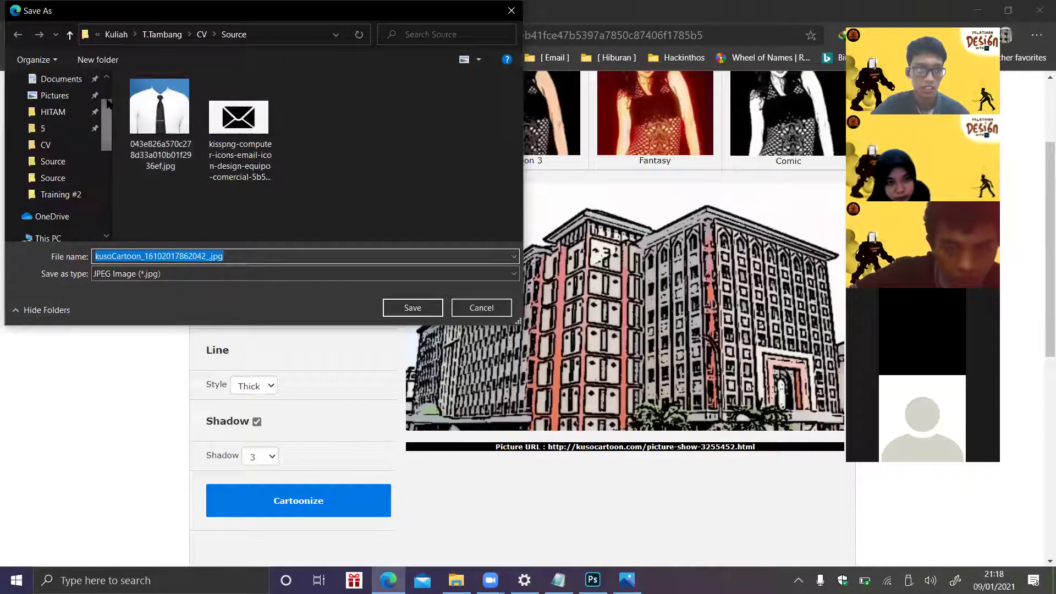
click(63, 195)
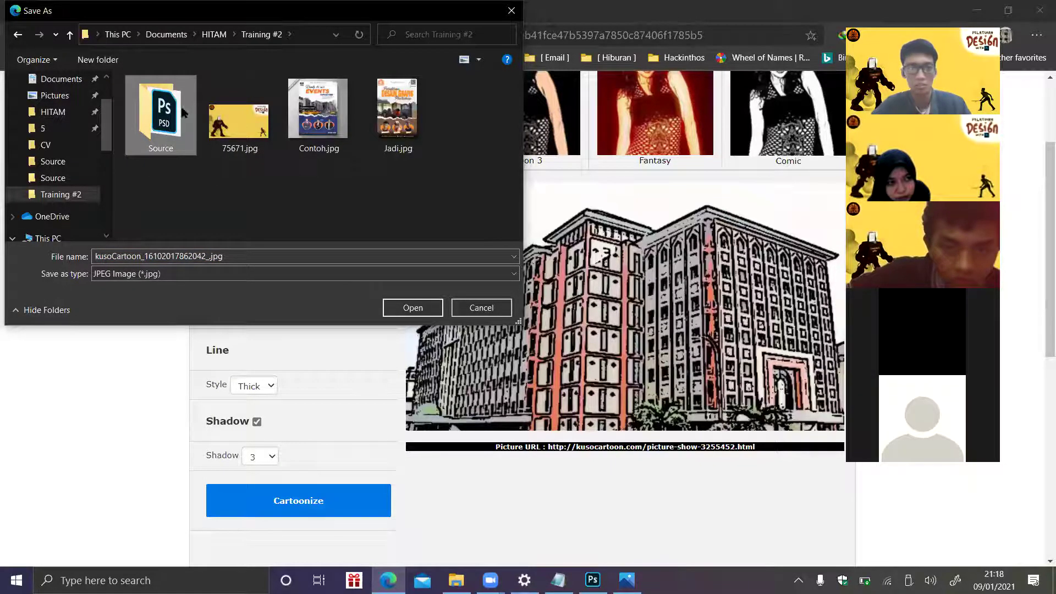
key(Return)
double_click(319, 115)
double_click(320, 116)
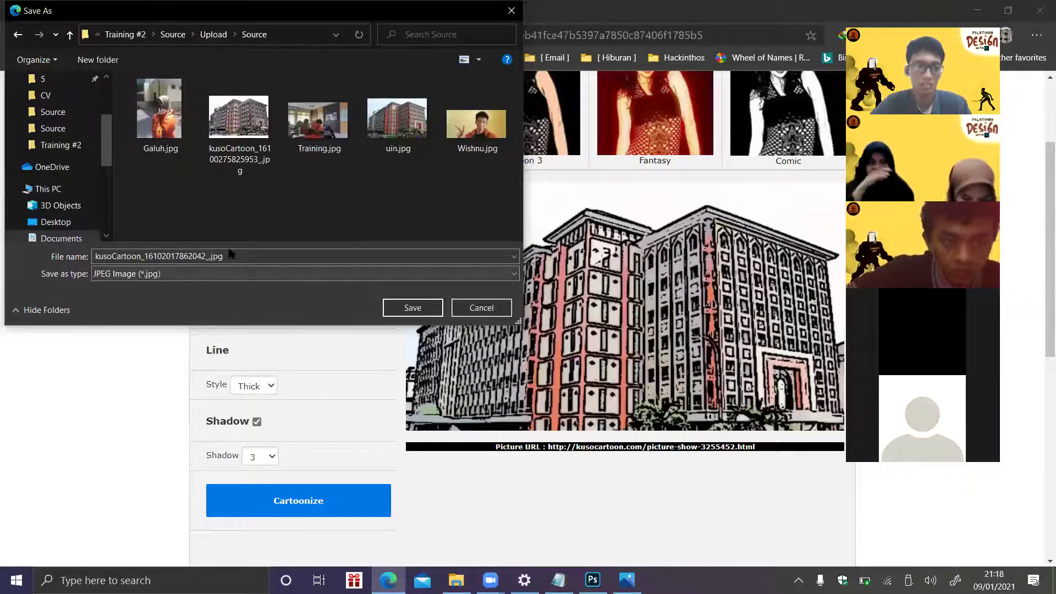
click(410, 308)
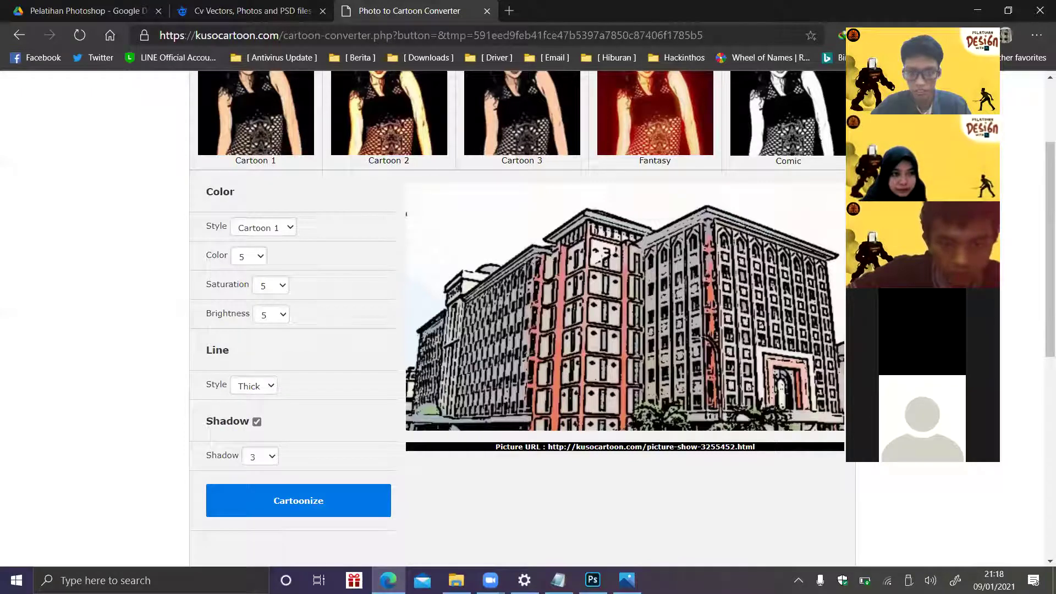
click(1043, 551)
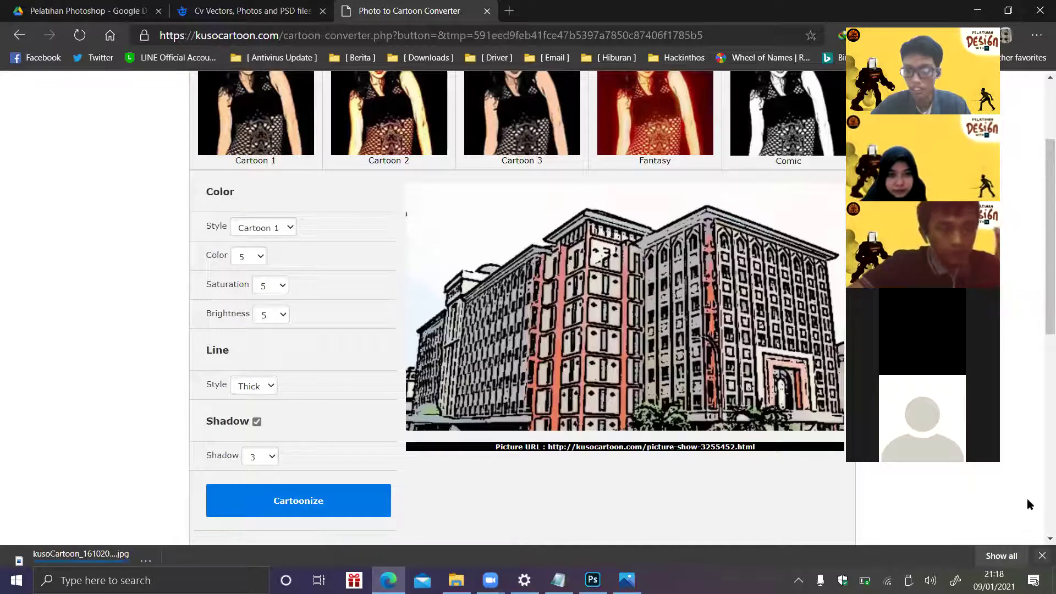
click(978, 10)
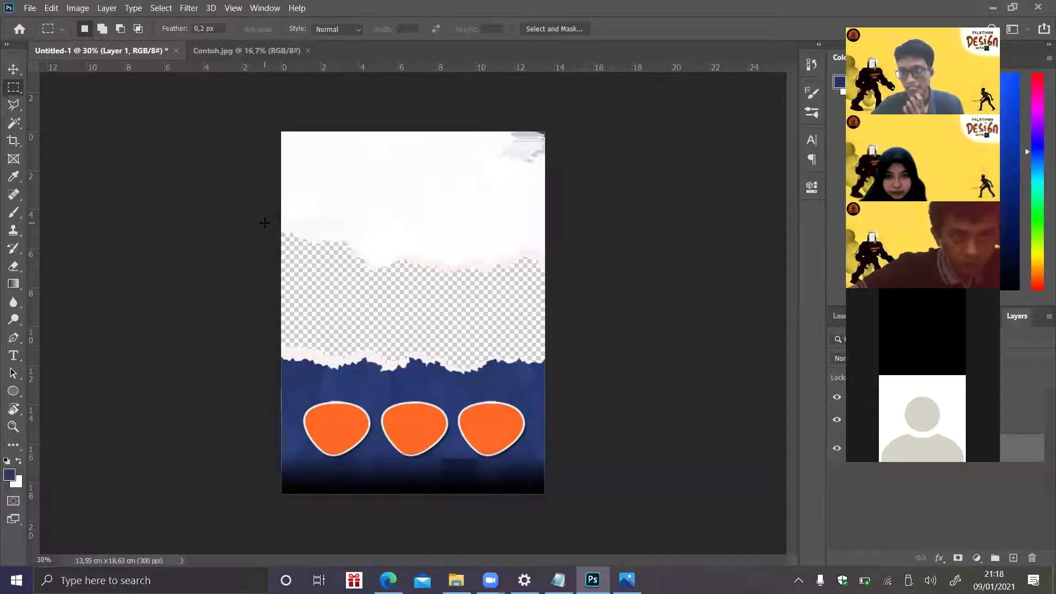
- Delete the older kusoCartoon JPG from the Source folder and open uin.jpg in Photos
click(456, 580)
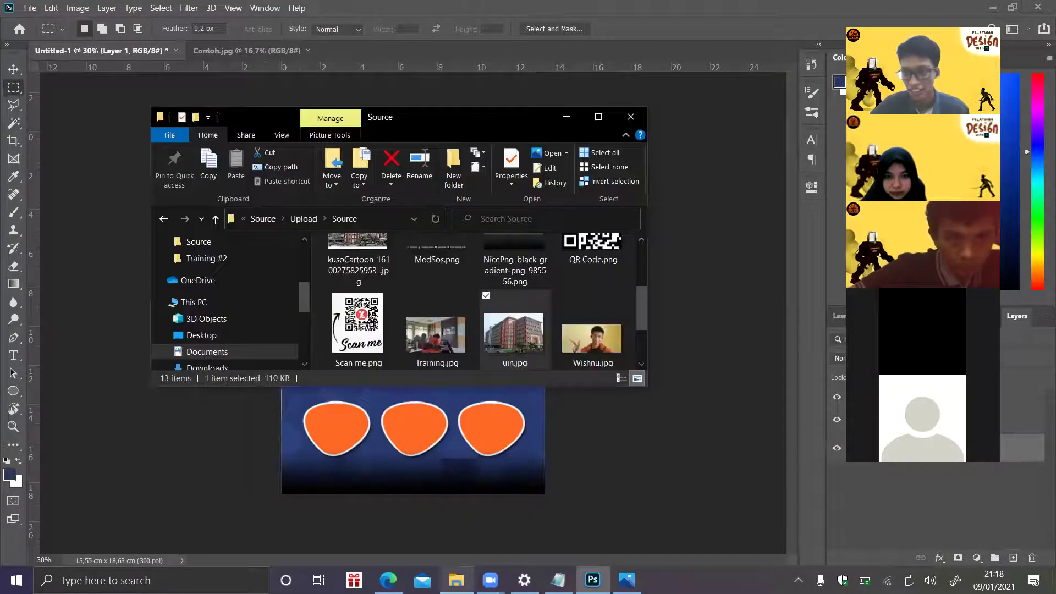
click(512, 330)
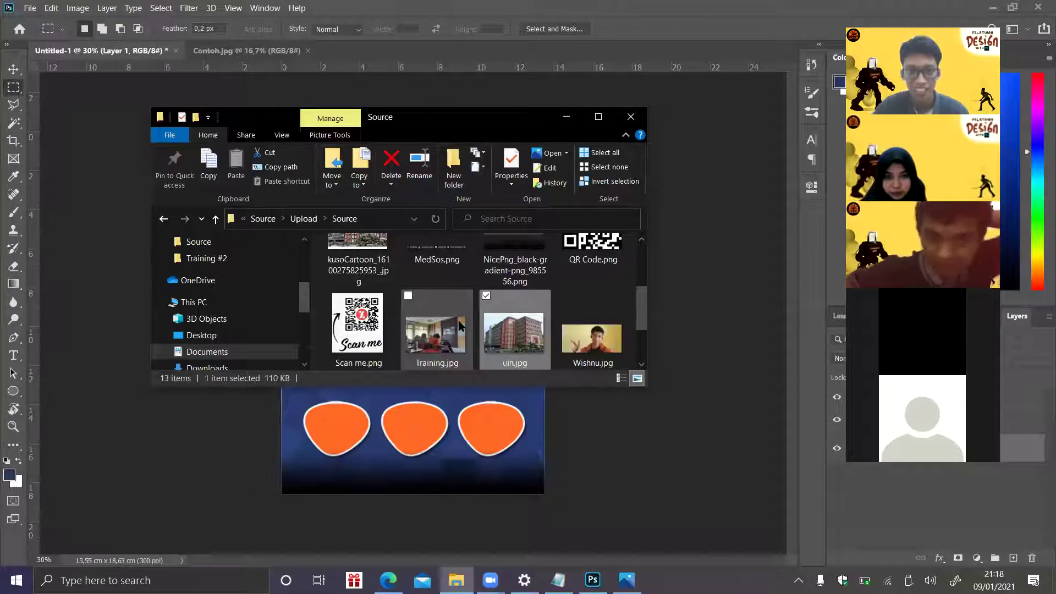
key(k)
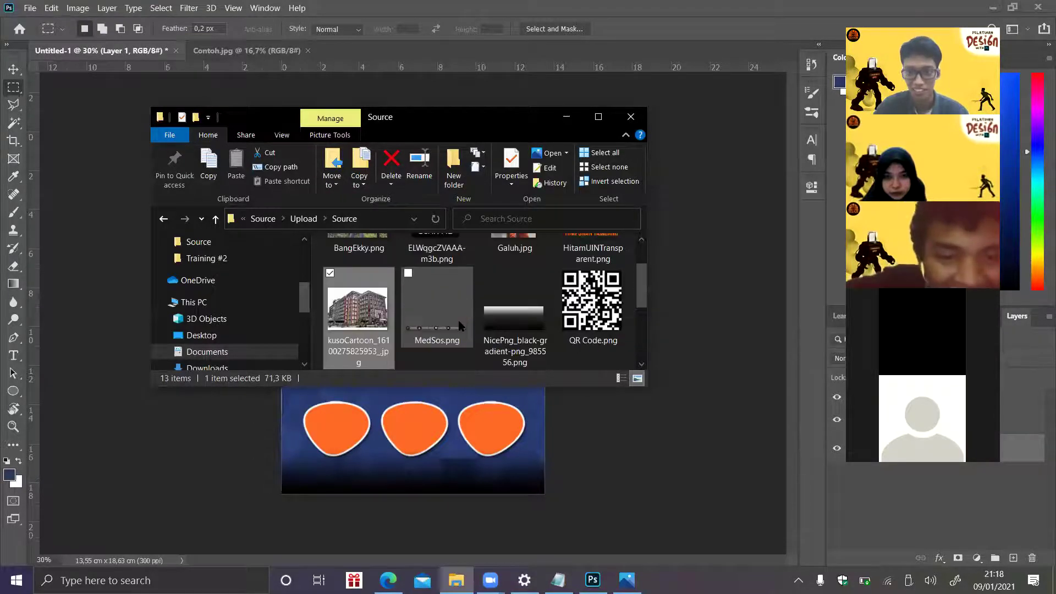
key(Delete)
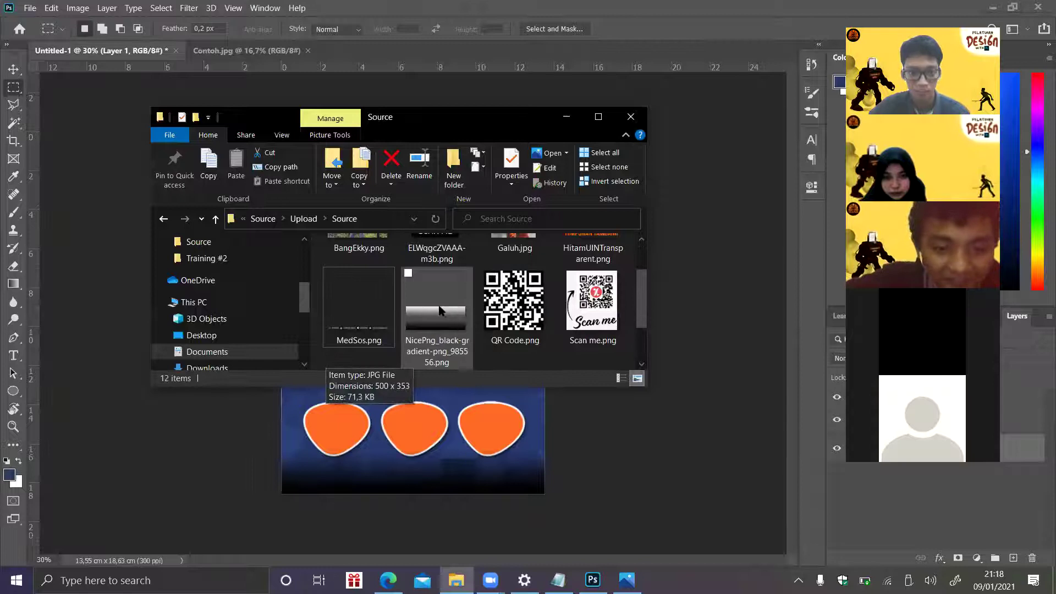
key(ctrl+z)
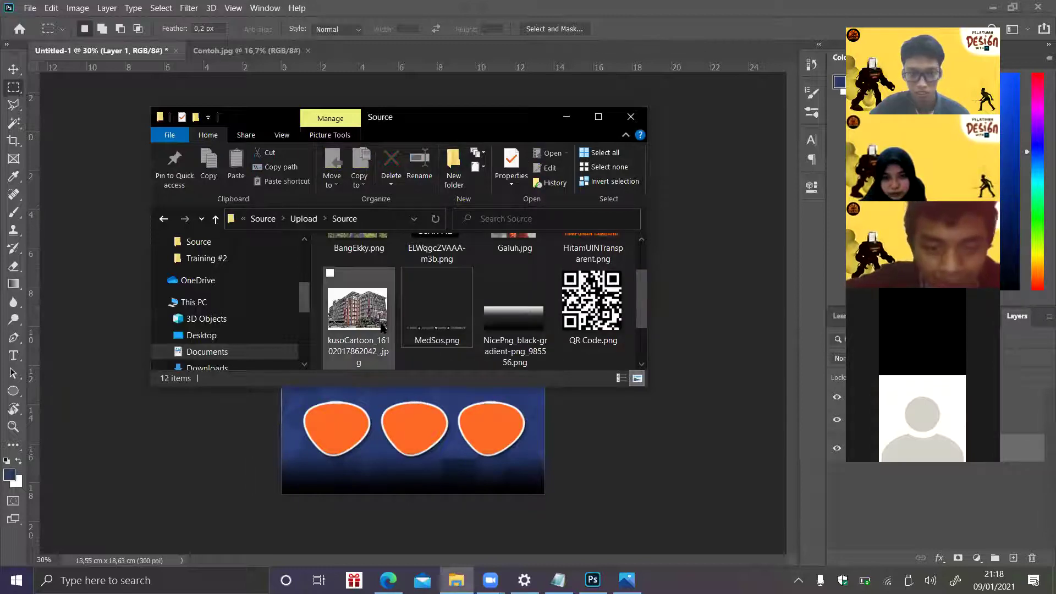
key(Return)
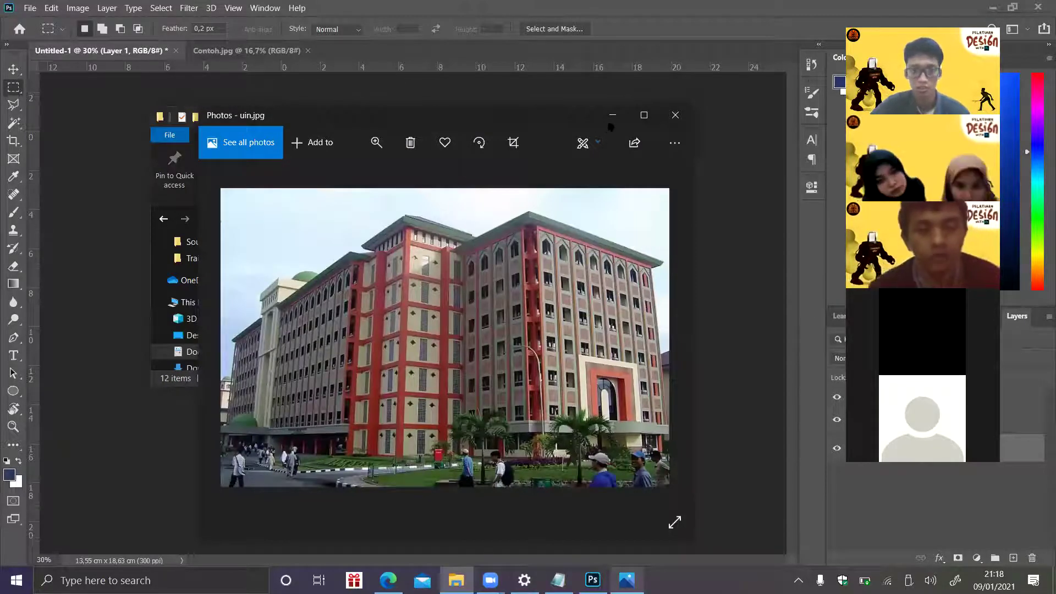
- Compare the cartoonized kusoCartoon image with uin.jpg in Photos, then go back to the Photoshop poster
key(Right)
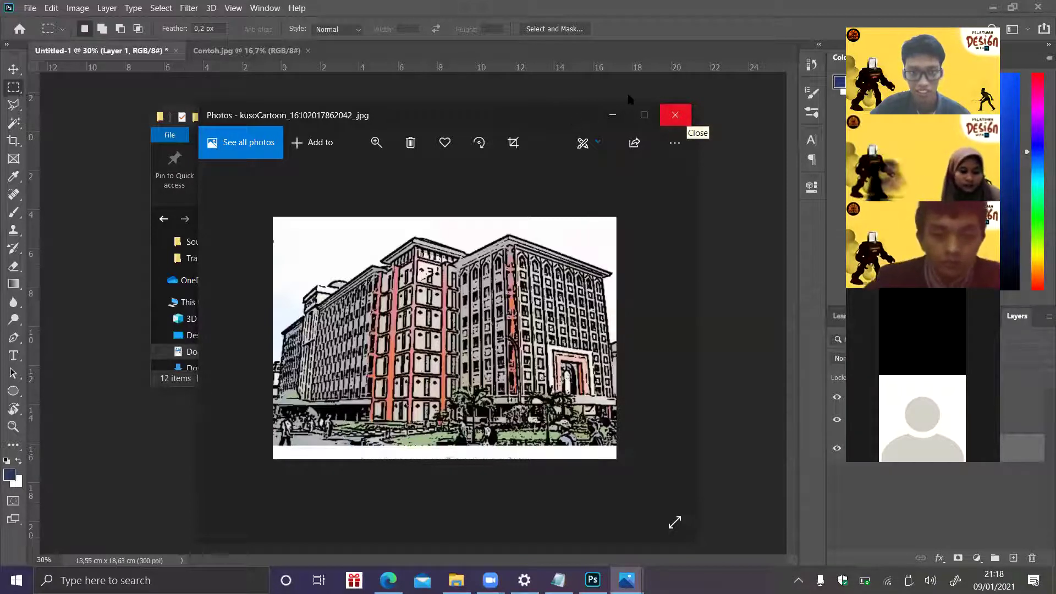
click(676, 115)
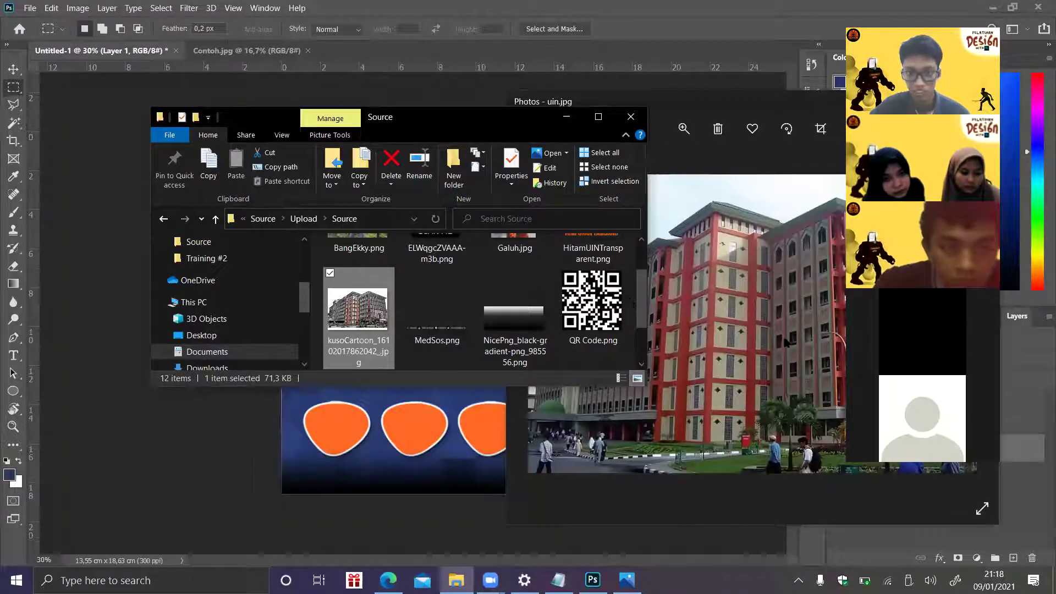
key(Return)
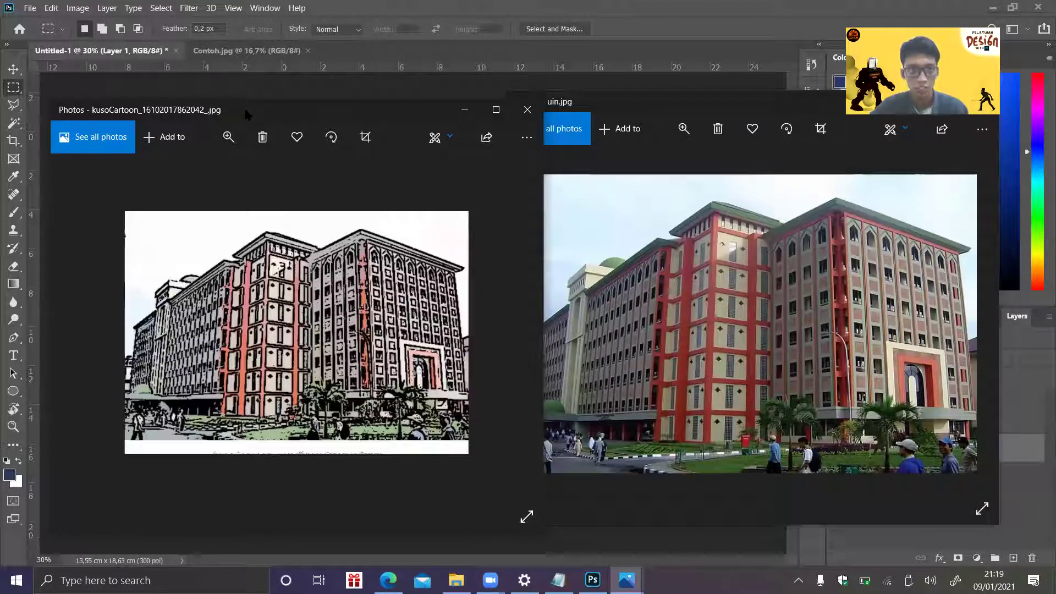
key(alt+Tab)
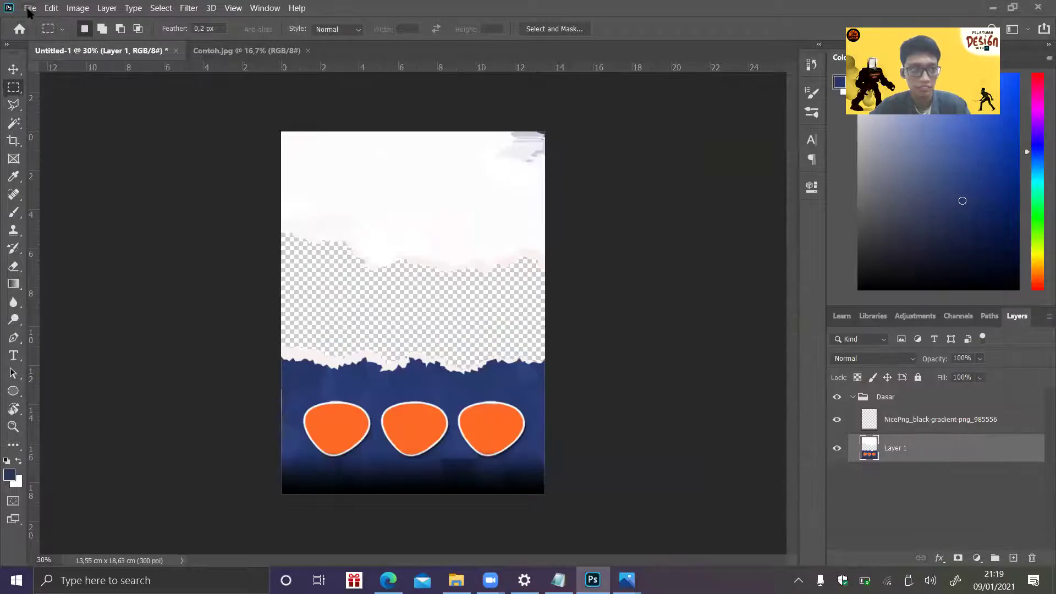
- Collapse and deselect the Dasar layer group
click(30, 8)
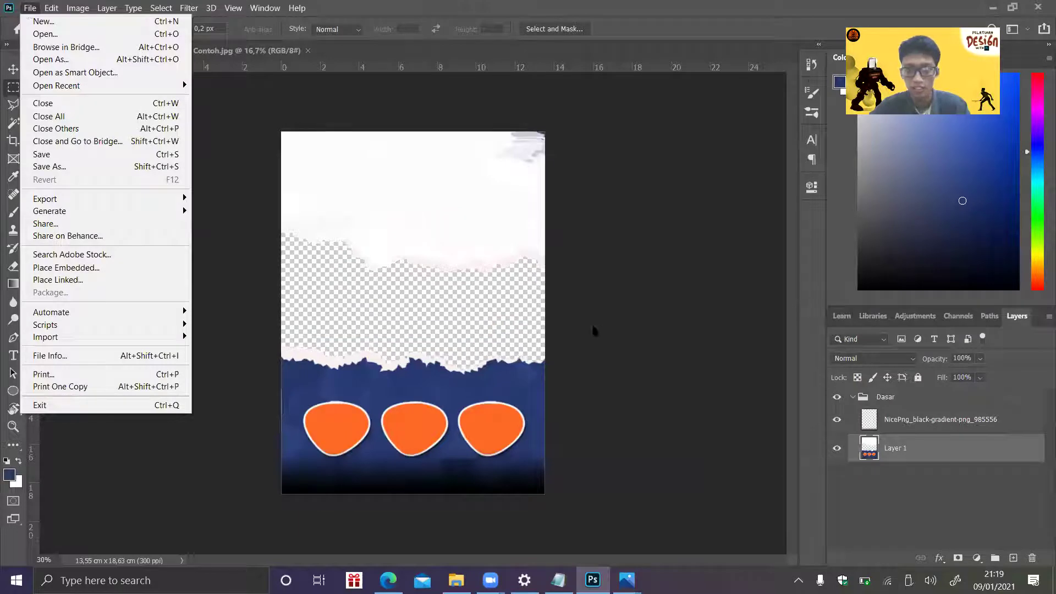
click(853, 397)
click(886, 396)
click(853, 396)
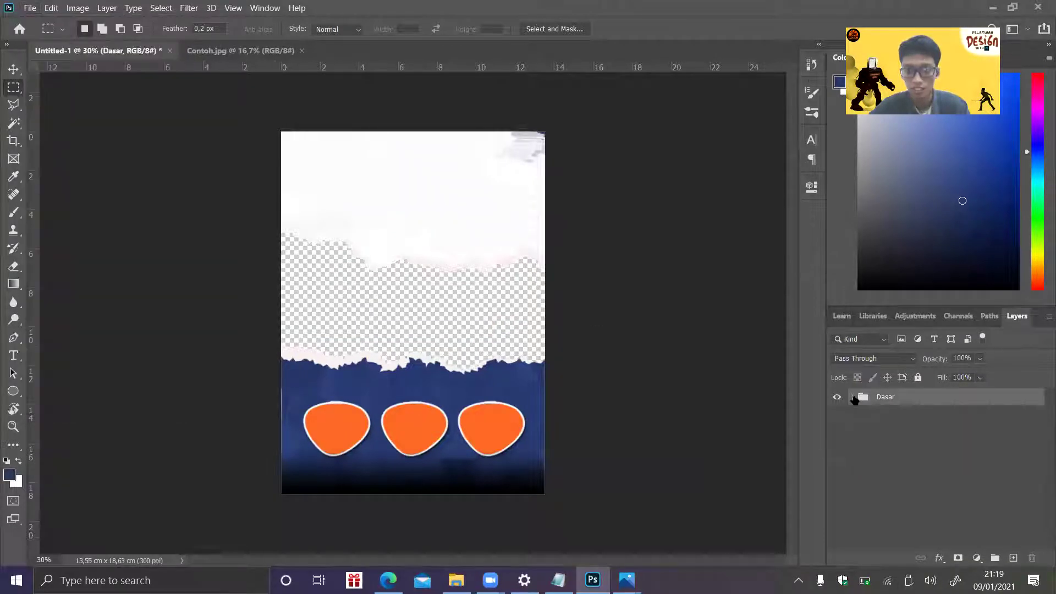
click(907, 443)
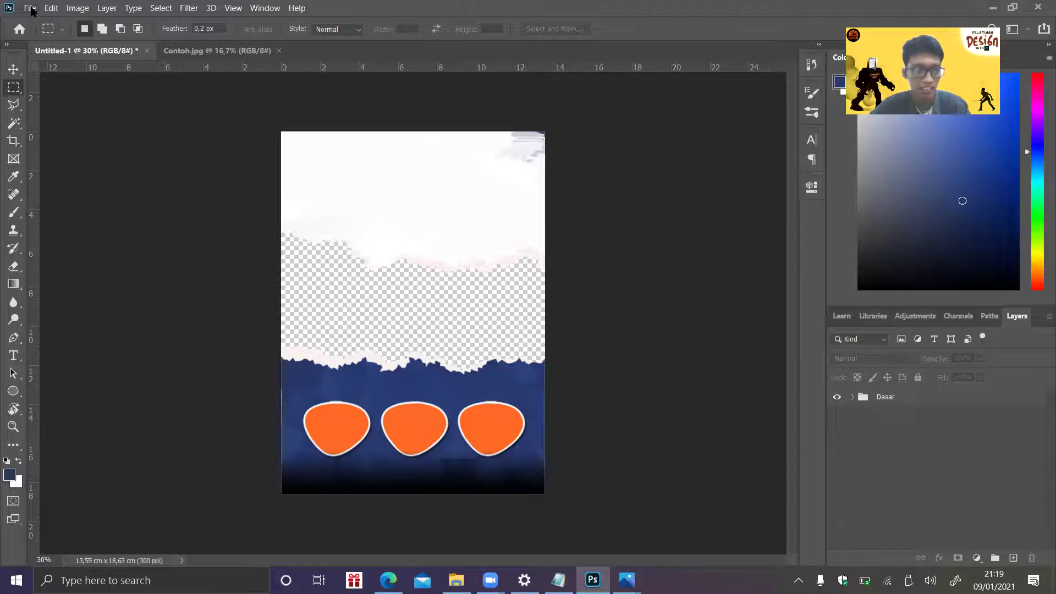
- Place the cartoonized kusoCartoon building JPG from the Source folder as an embedded layer
click(30, 8)
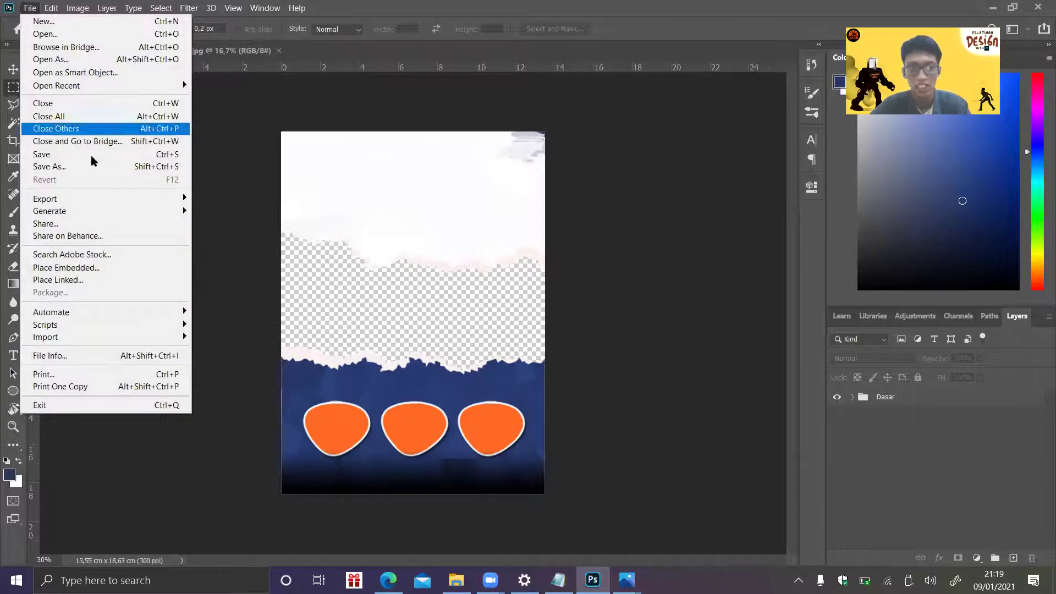
click(88, 267)
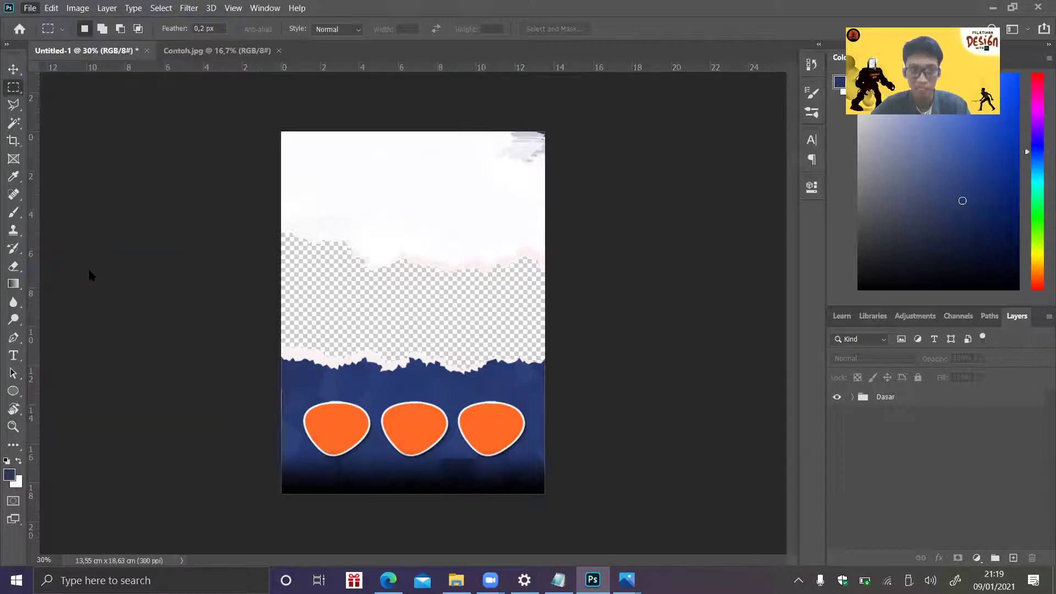
drag(309, 128, 317, 198)
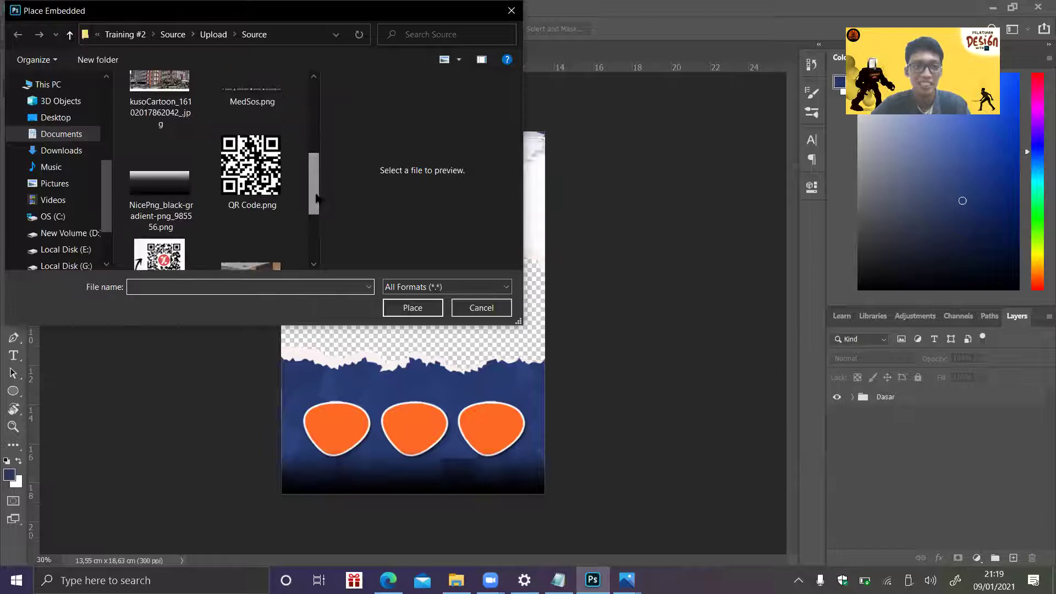
click(140, 113)
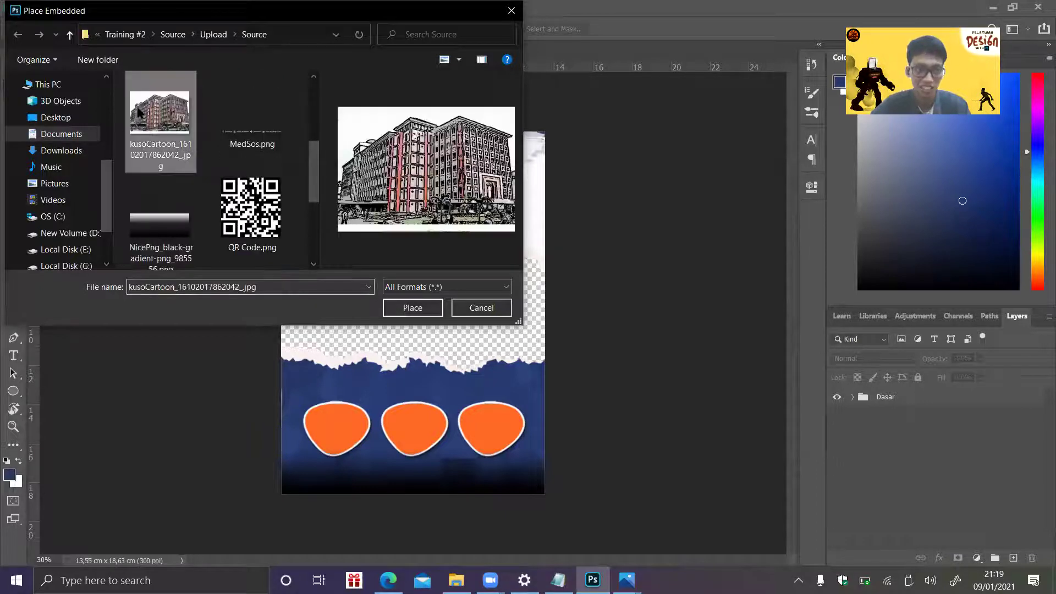
double_click(138, 112)
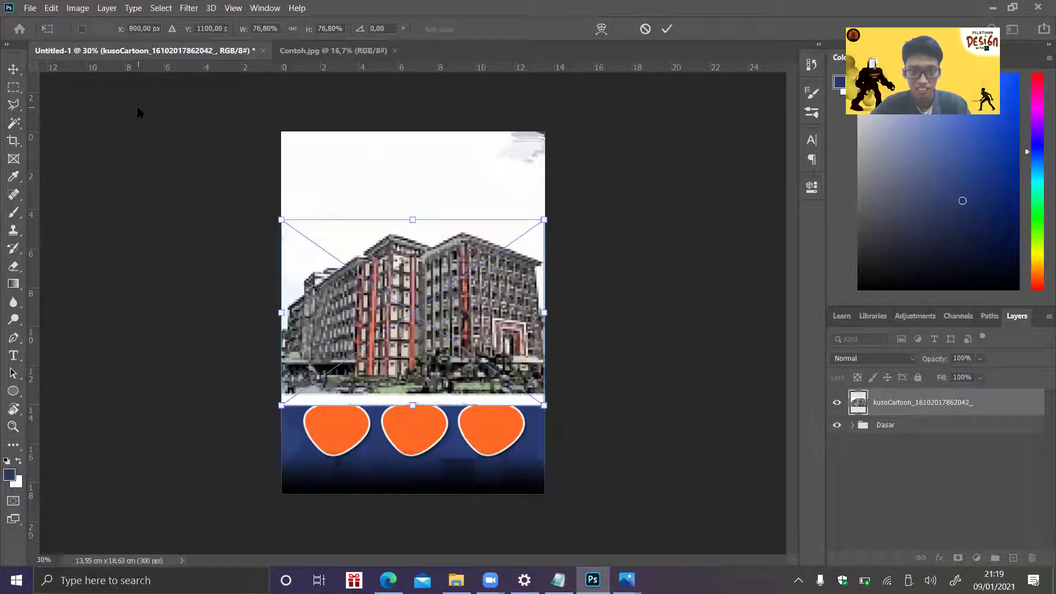
- Drag the placed cartoon building higher on the poster and commit the placement
drag(494, 331, 497, 310)
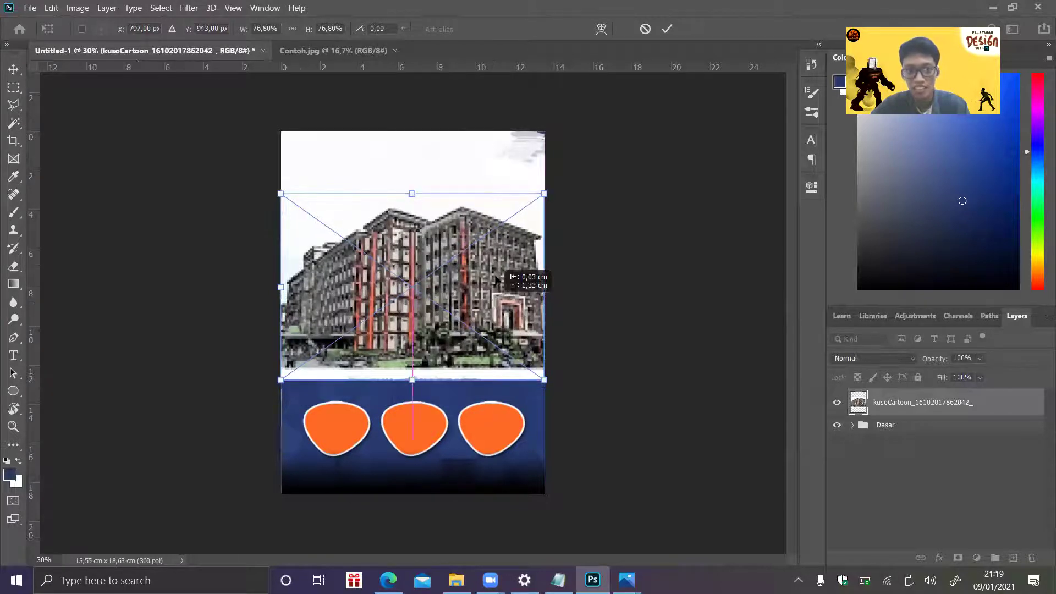
drag(496, 278, 494, 263)
key(Return)
- Reposition the building layer so it sits just above the torn blue band
key(m)
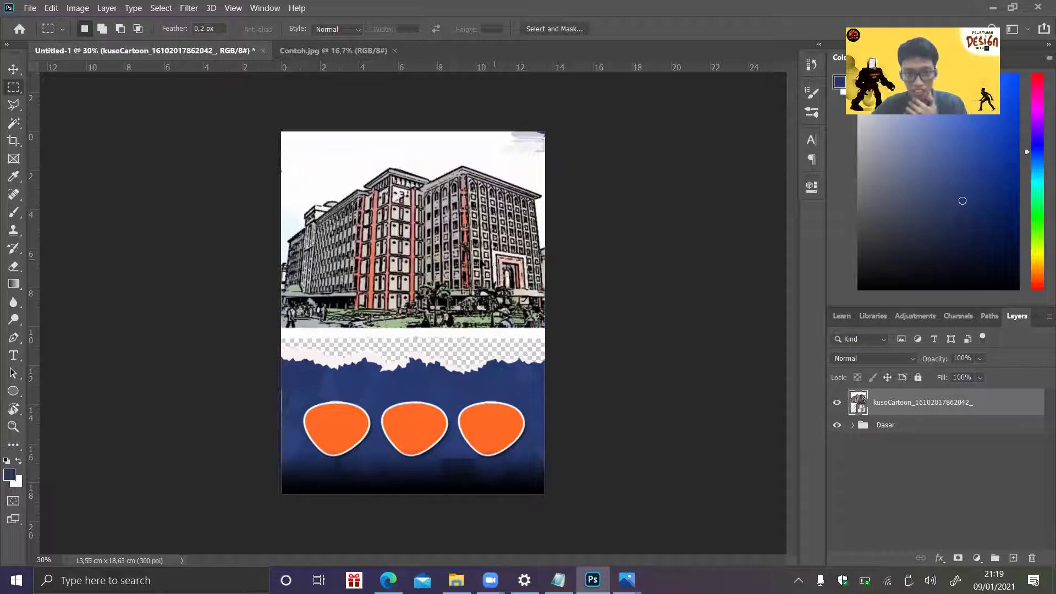
key(ctrl+t)
drag(480, 264, 479, 248)
key(Return)
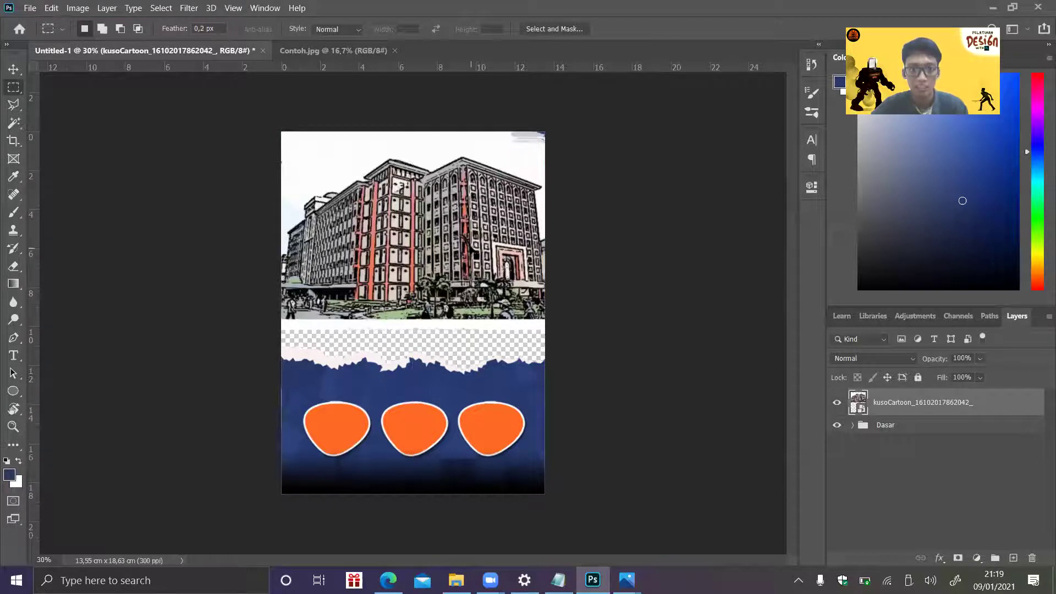
click(16, 72)
drag(434, 246, 498, 296)
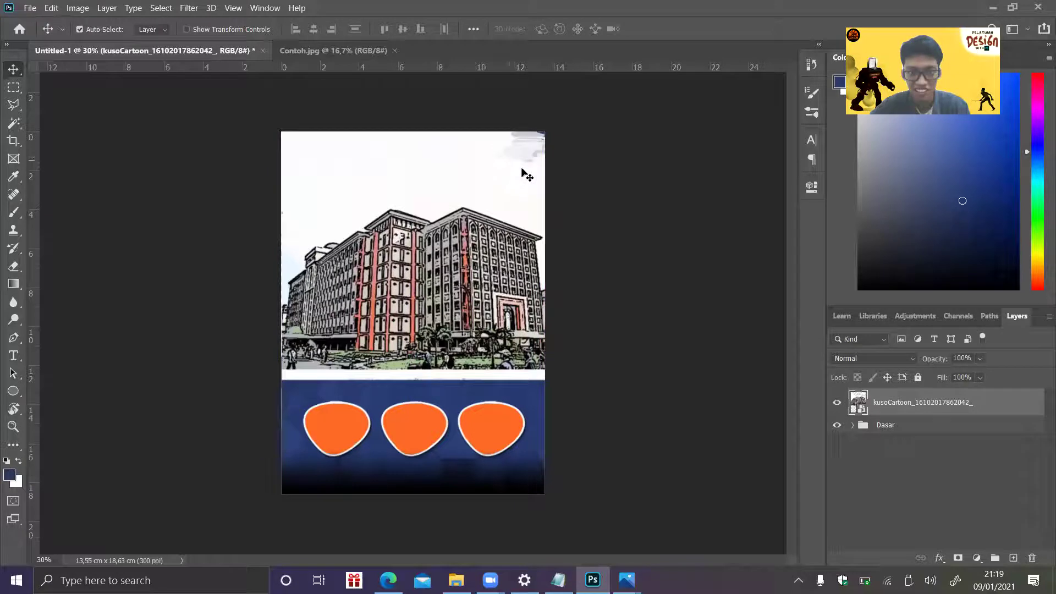
drag(488, 238, 487, 206)
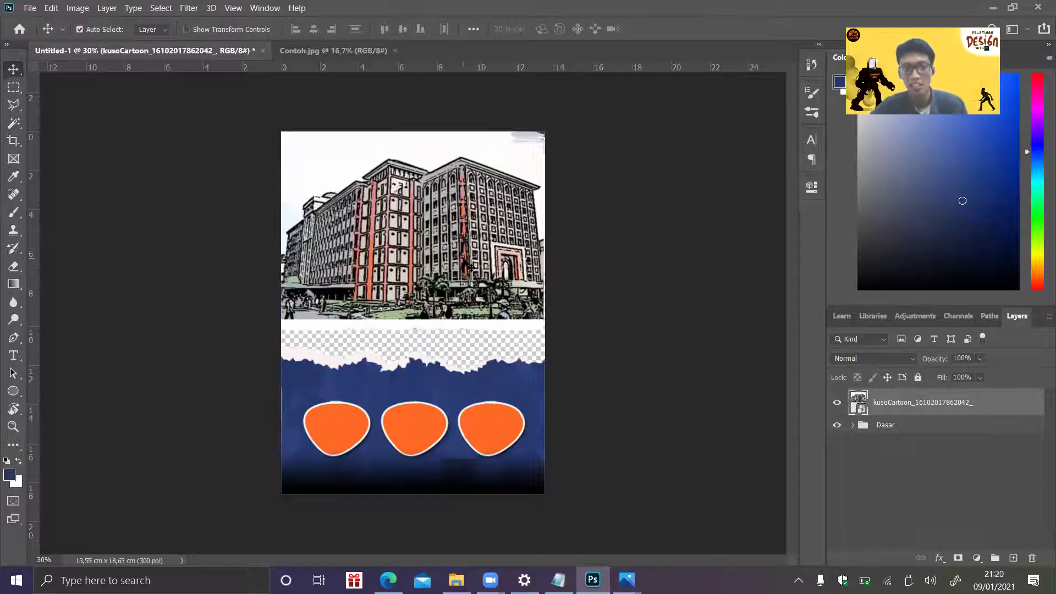
drag(458, 267, 406, 275)
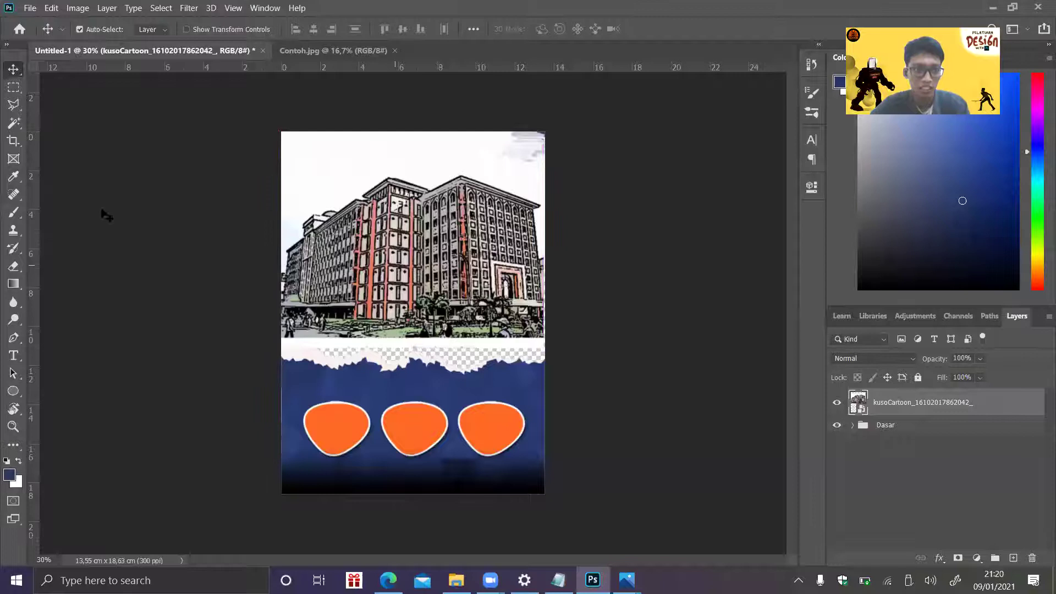
- Select the white sky above the building with the Magic Wand
click(12, 124)
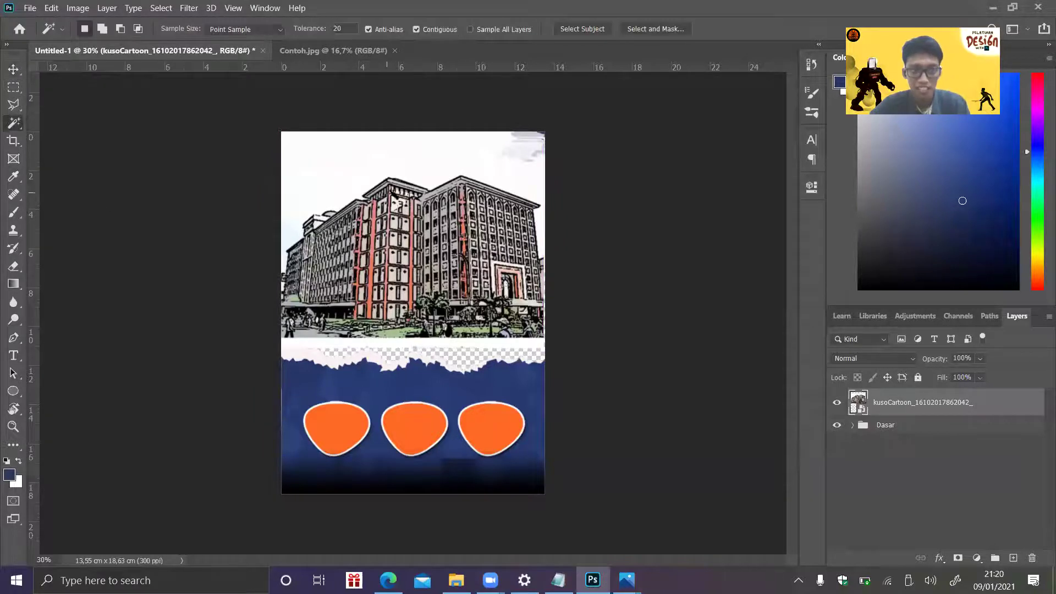
click(535, 171)
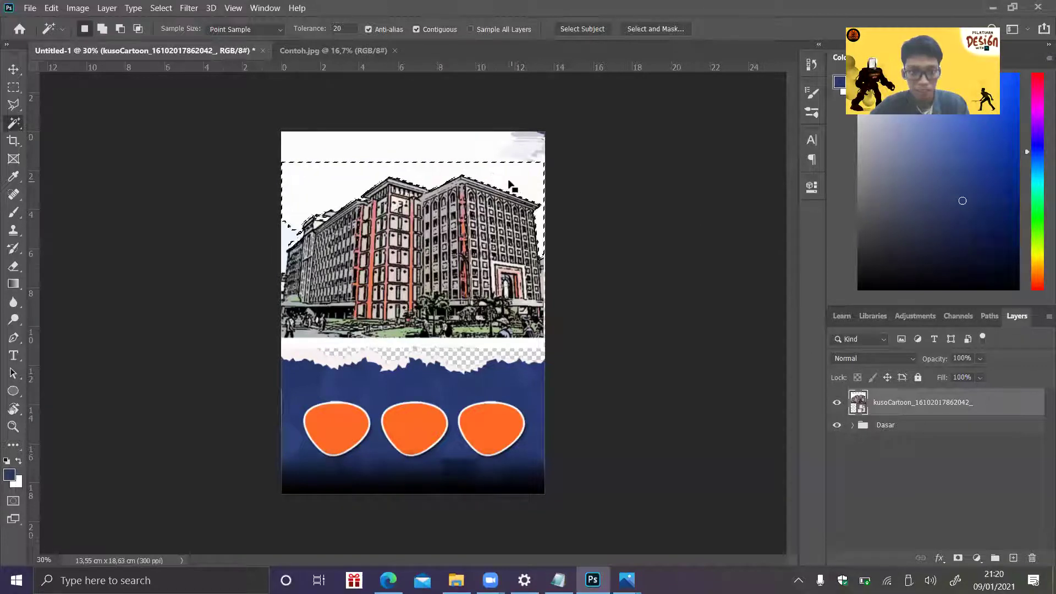
right_click(21, 127)
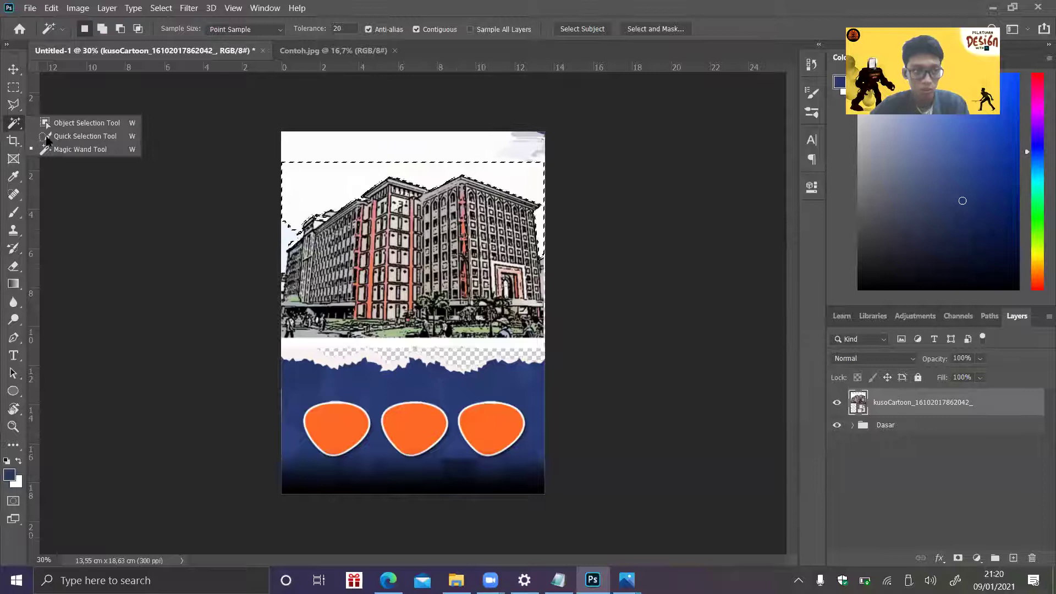
click(530, 176)
click(527, 172)
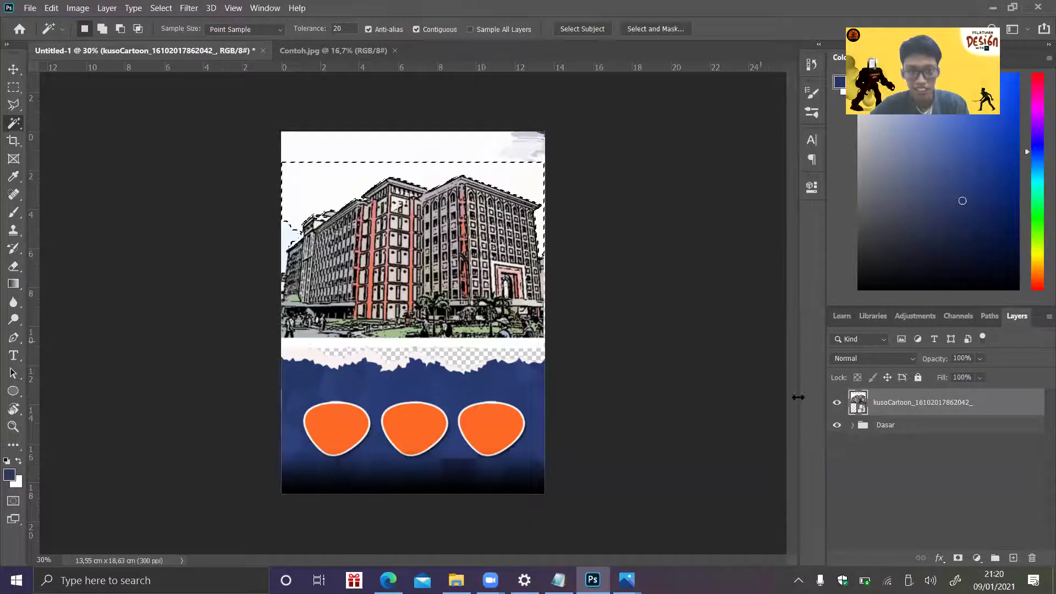
- Rasterize the building layer, deselect, and transform it up near the top edge
right_click(880, 405)
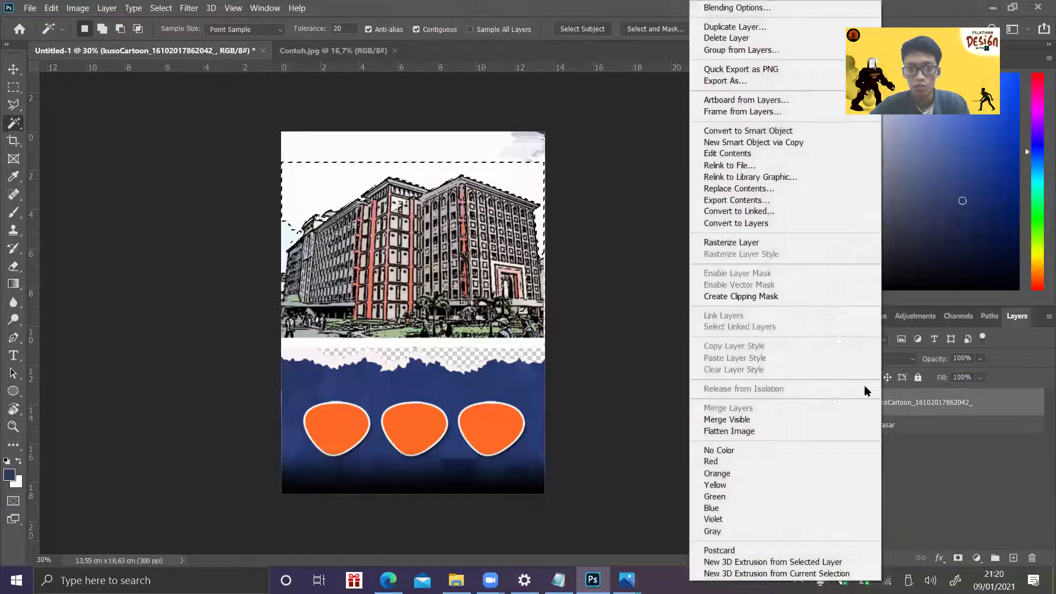
click(757, 244)
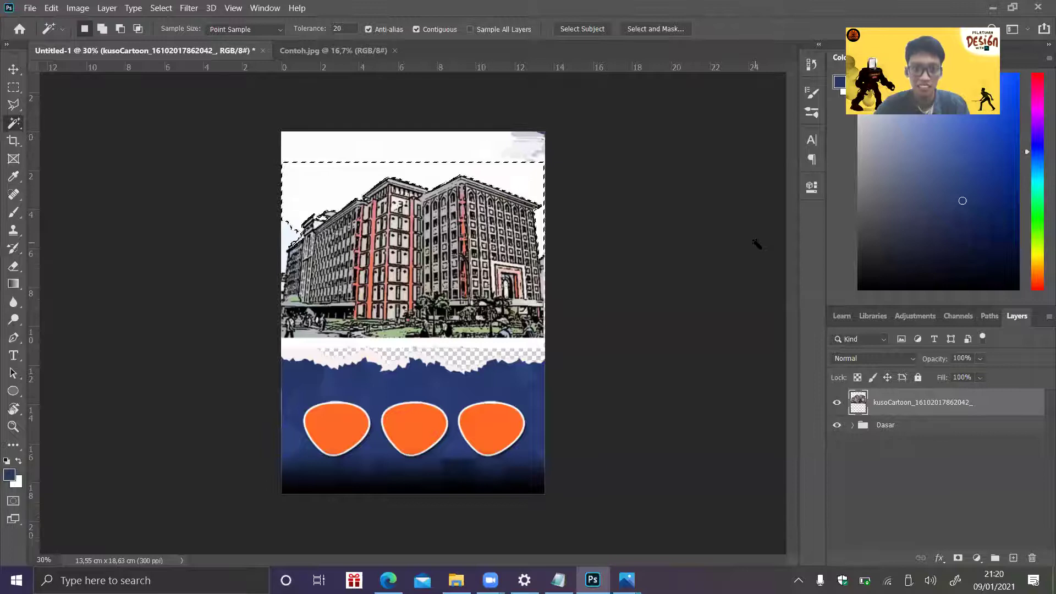
key(ctrl+d)
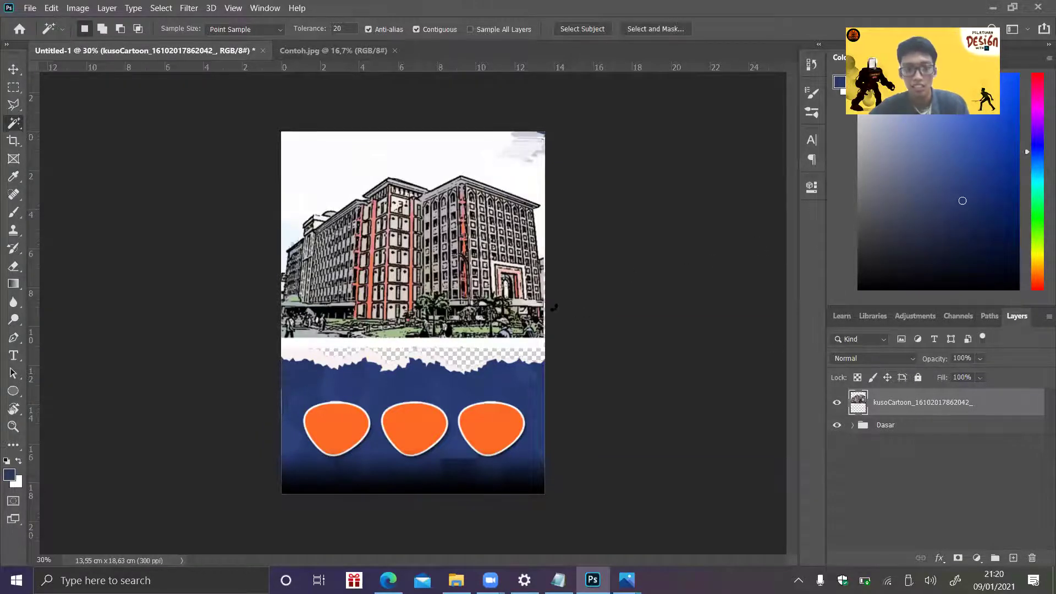
key(ctrl+t)
drag(485, 275, 490, 238)
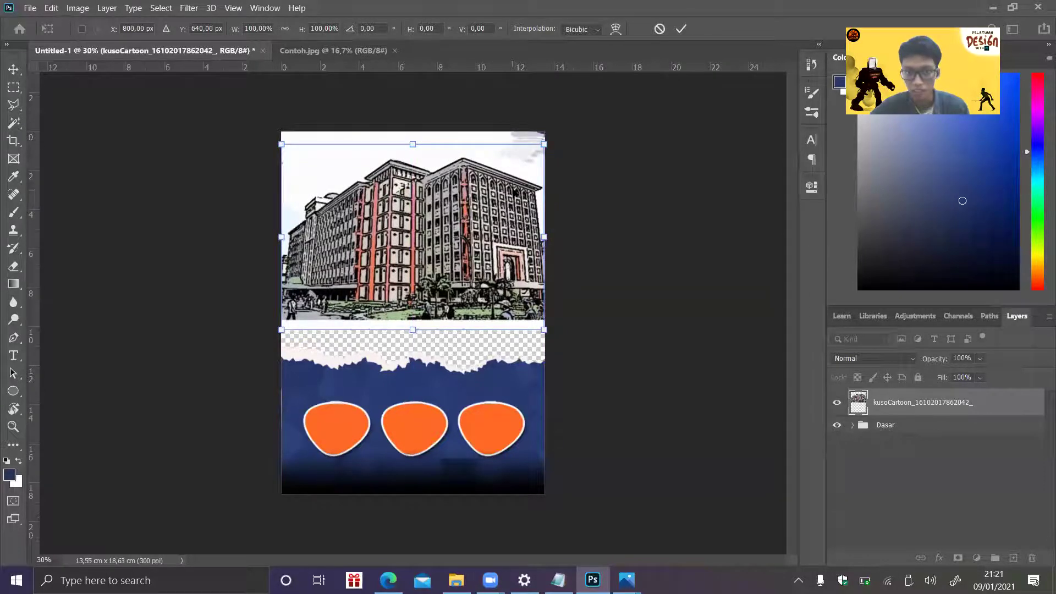
key(Return)
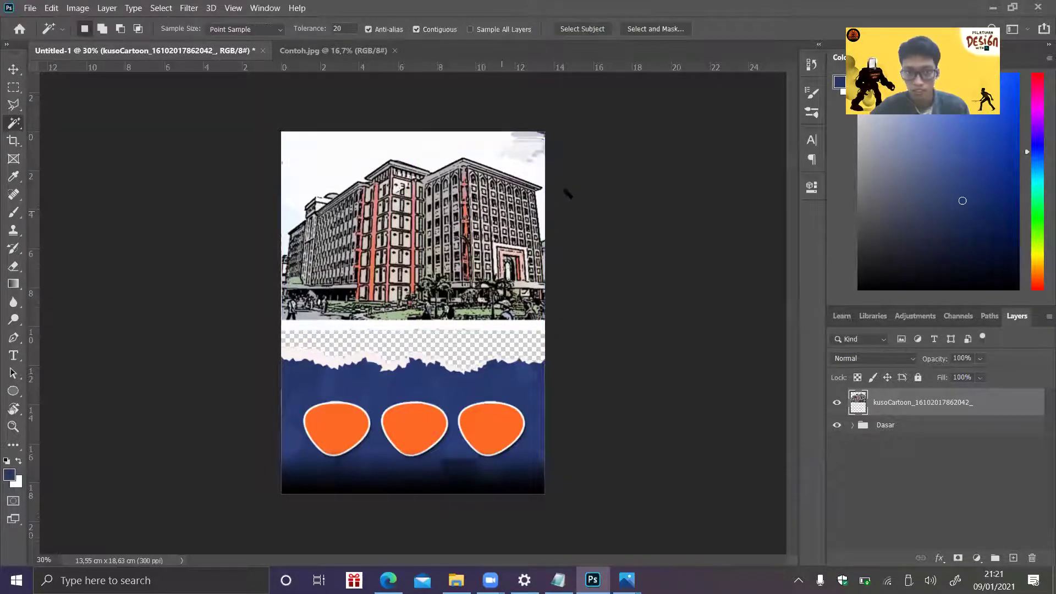
- Hide the cartoon building layer and expand the Dasar group to reach Layer 1
click(836, 403)
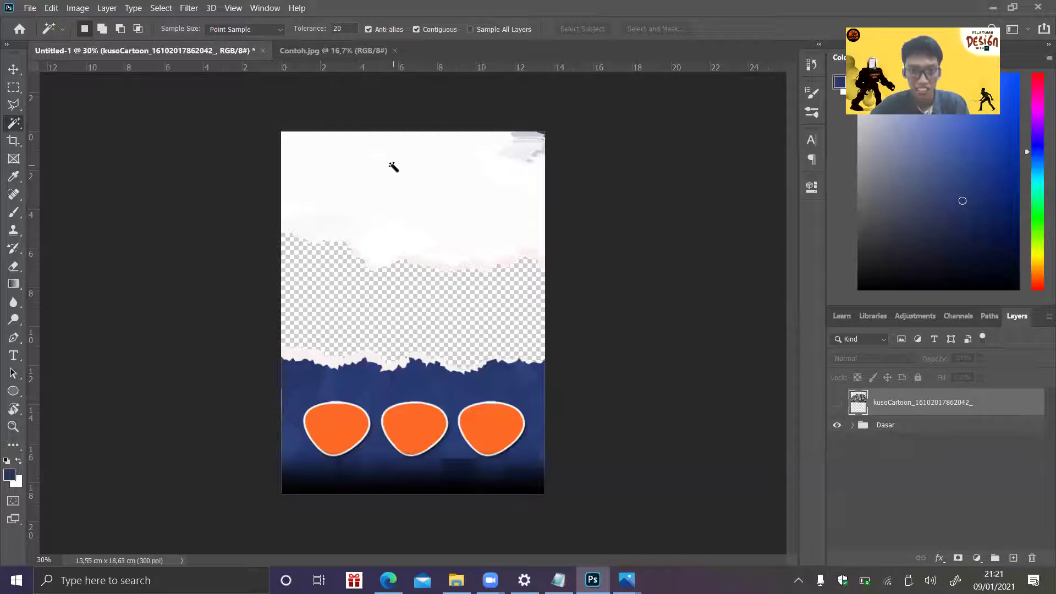
click(448, 243)
click(935, 428)
click(853, 426)
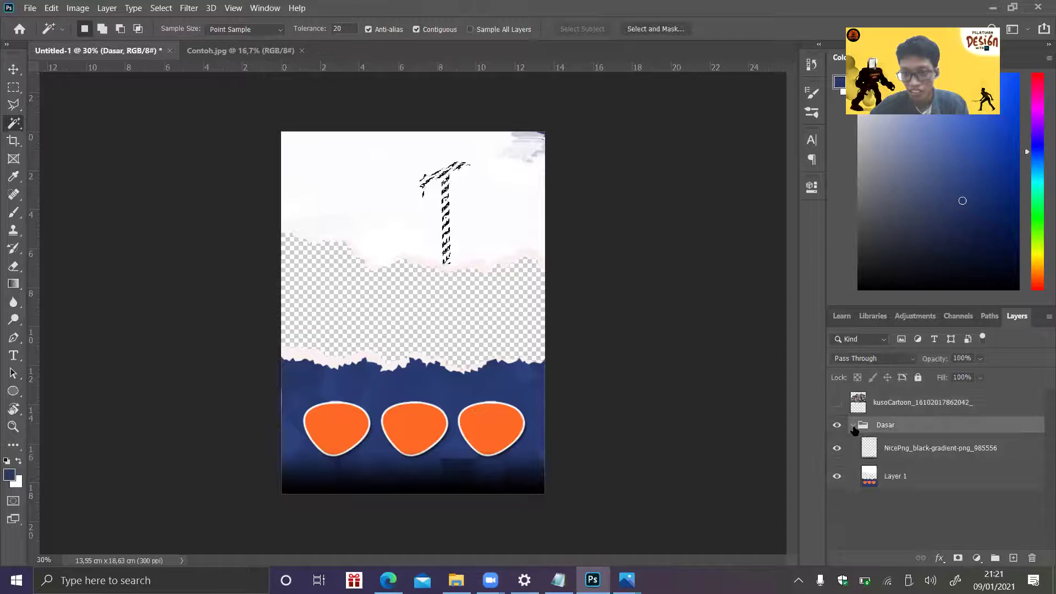
click(908, 480)
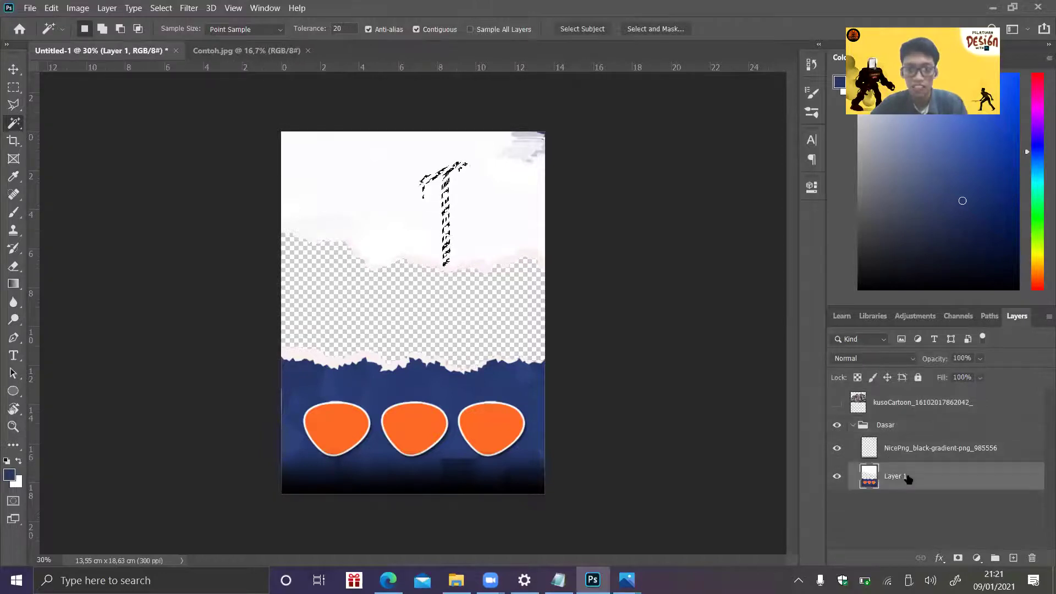
click(922, 410)
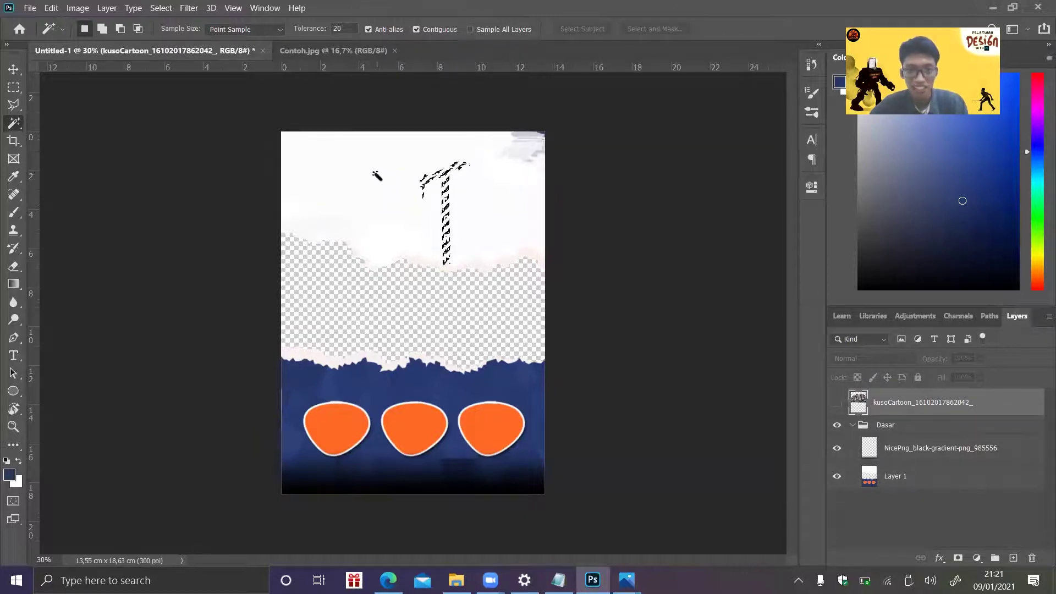
key(ctrl+d)
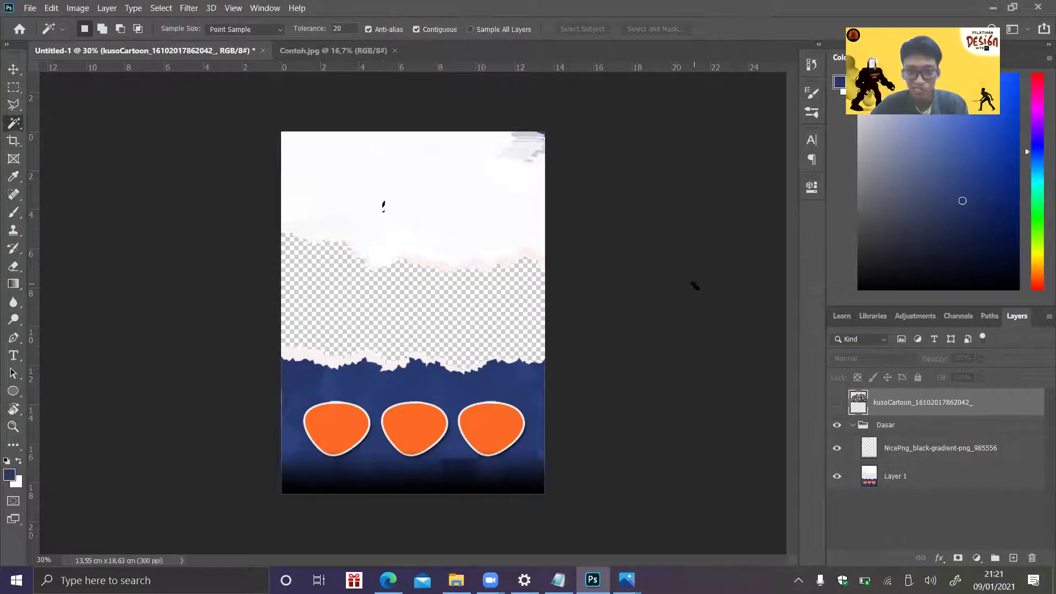
click(838, 404)
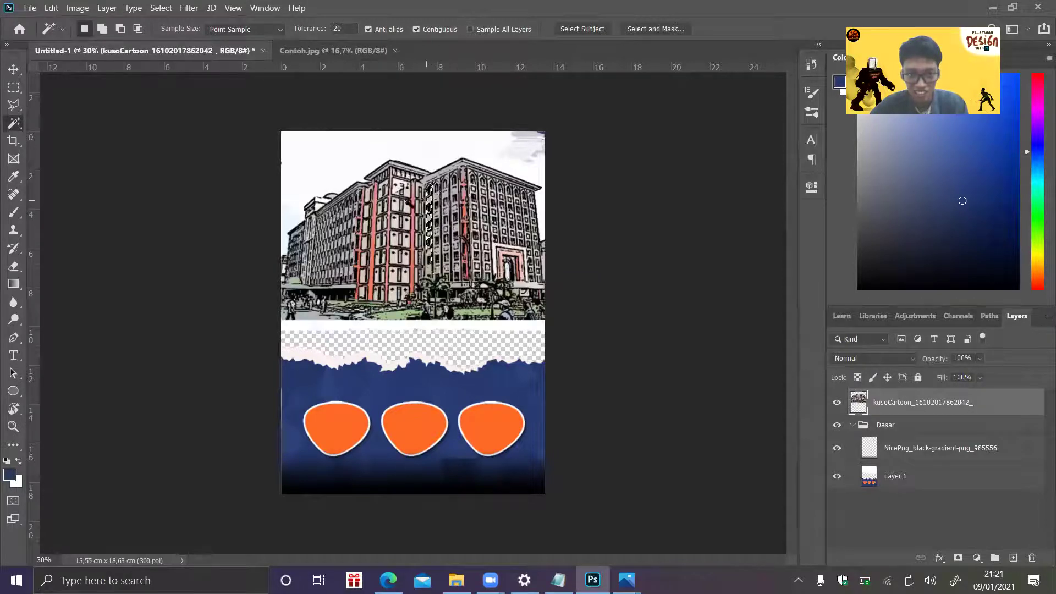
click(838, 404)
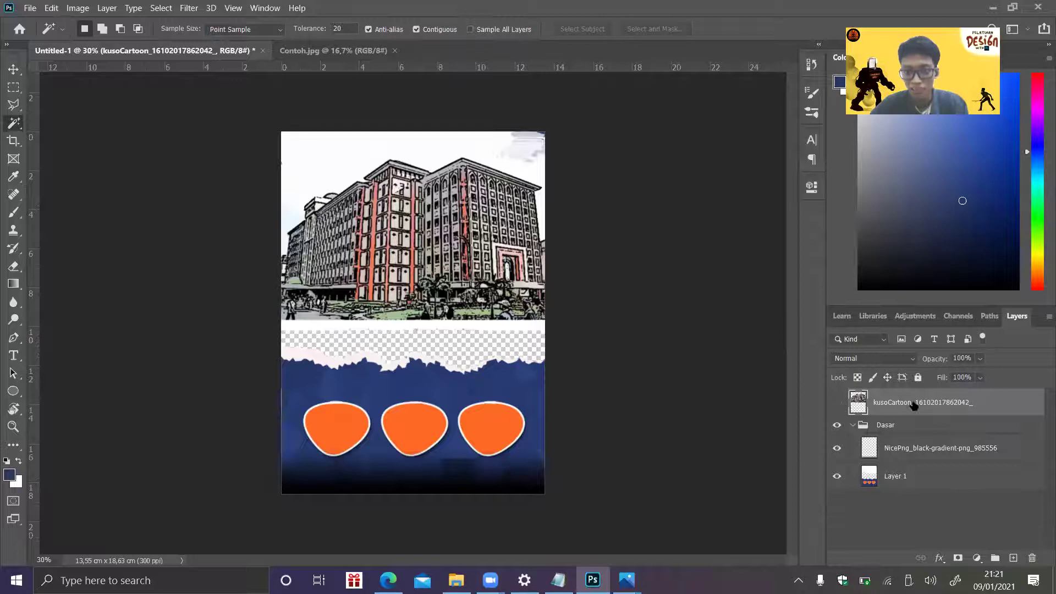
- Make Layer 1 active and try Magic Wand selections of the white sky area
click(904, 486)
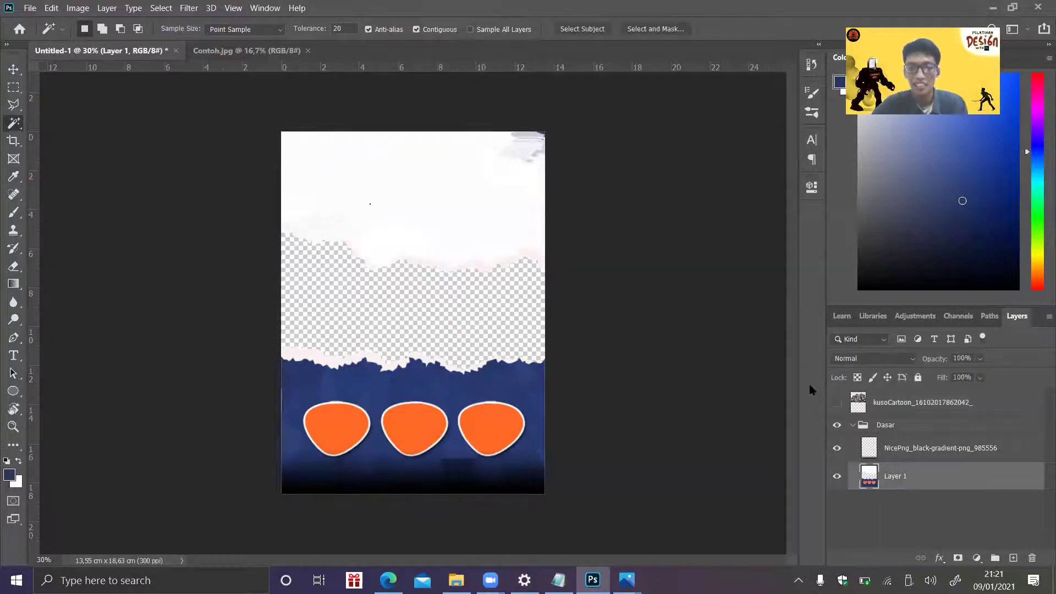
click(433, 169)
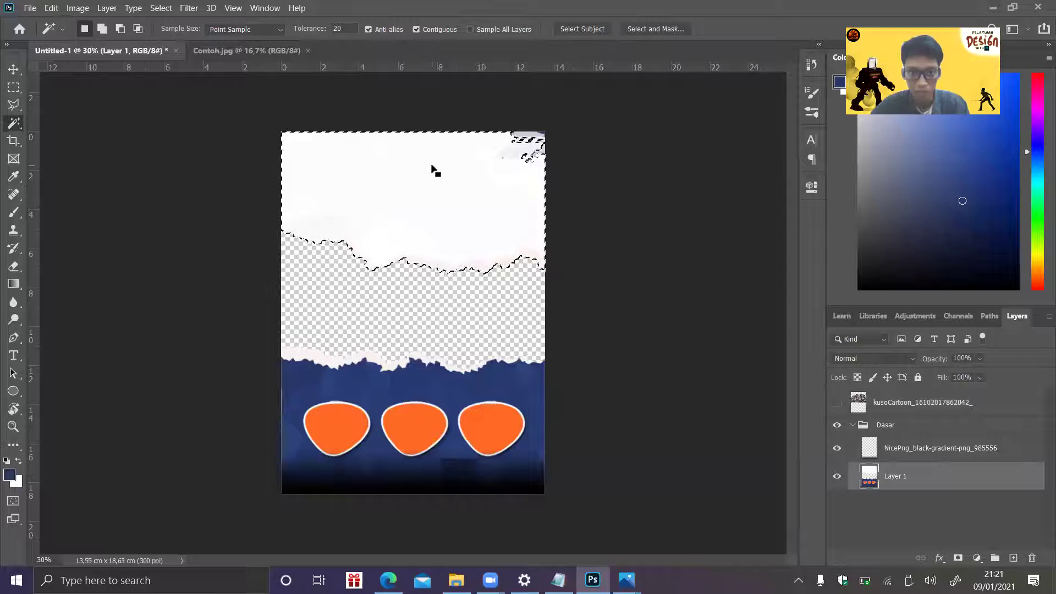
click(437, 238)
click(433, 236)
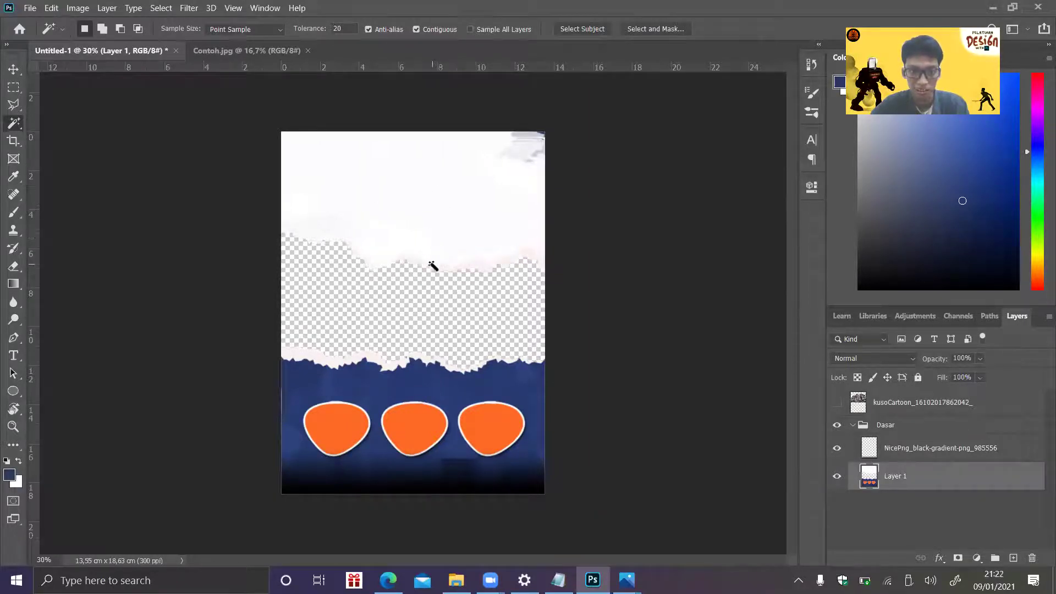
key(ctrl+d)
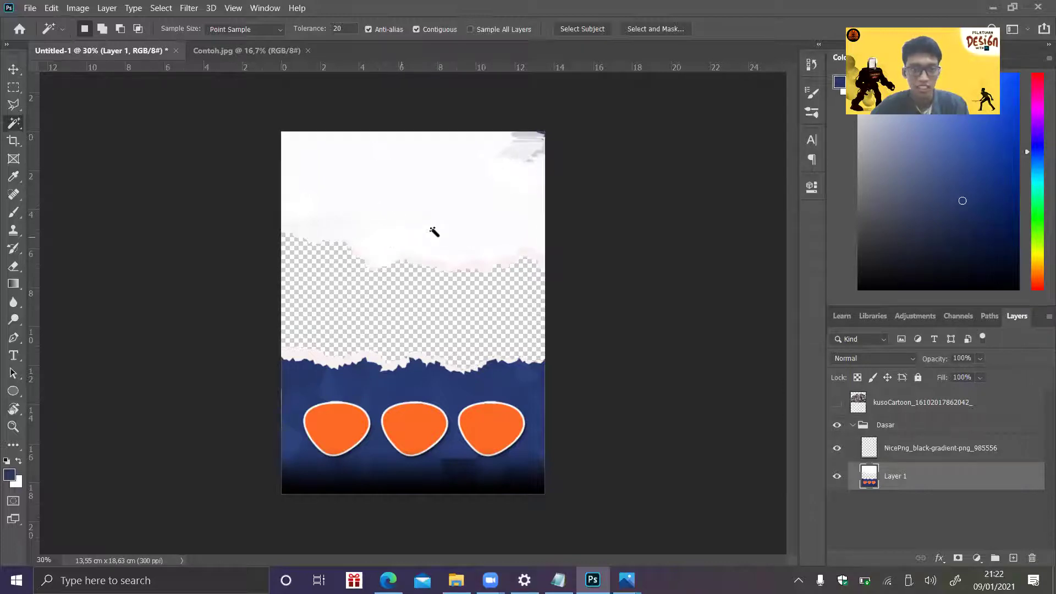
click(342, 29)
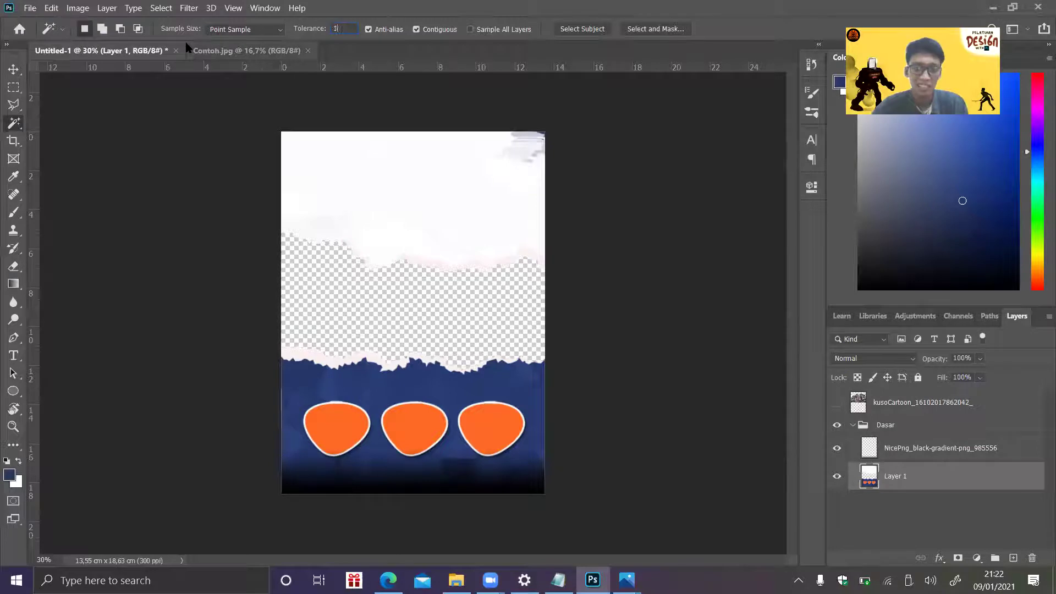
click(412, 215)
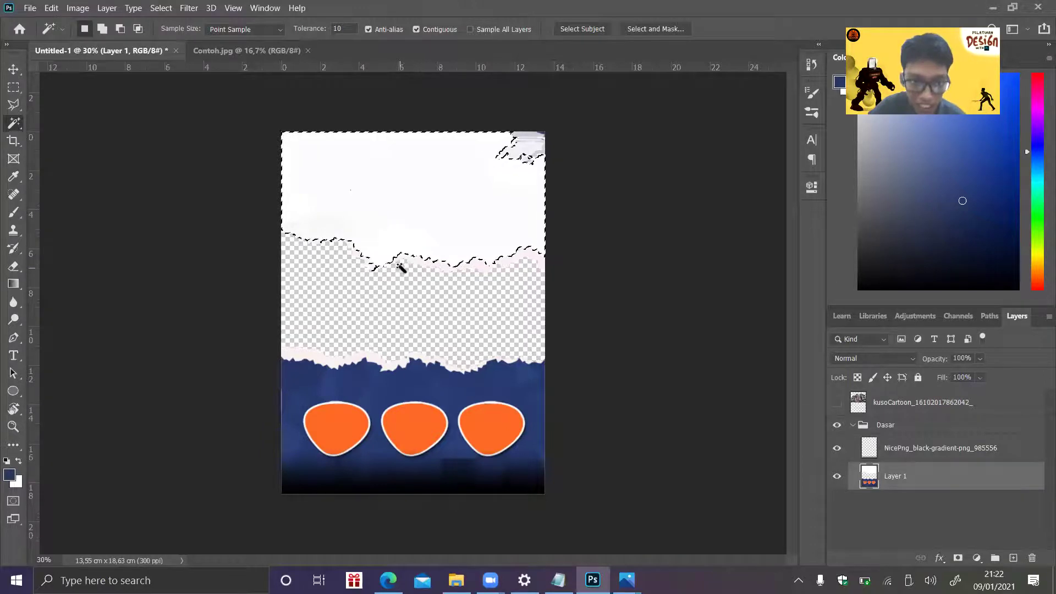
- Set the Magic Wand tolerance to 10, reselect the white sky, and show the building again
click(337, 29)
text(5)
key(ctrl+d)
click(429, 186)
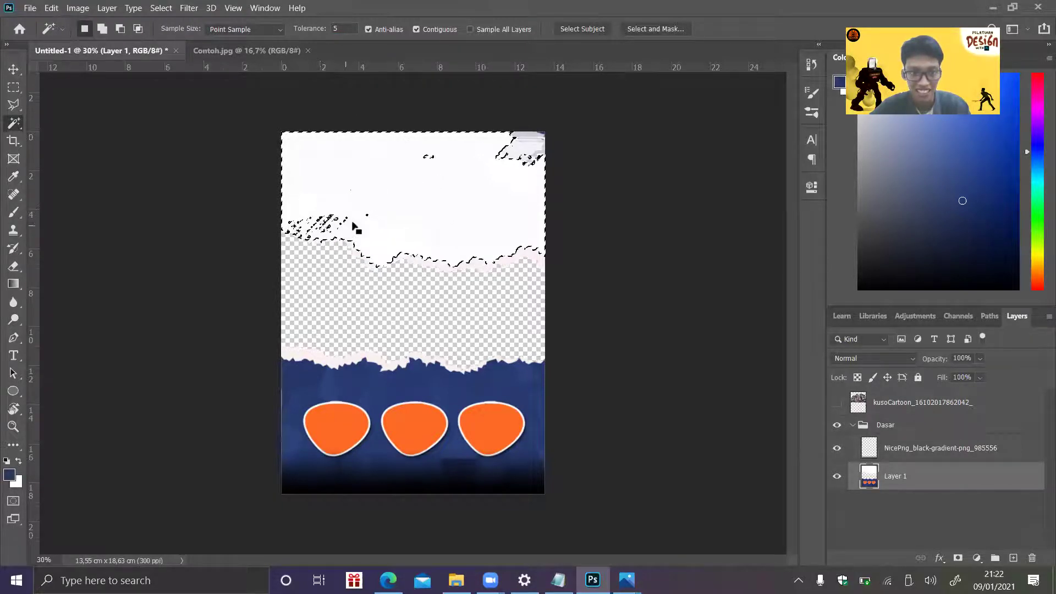
click(348, 29)
text(00)
click(410, 165)
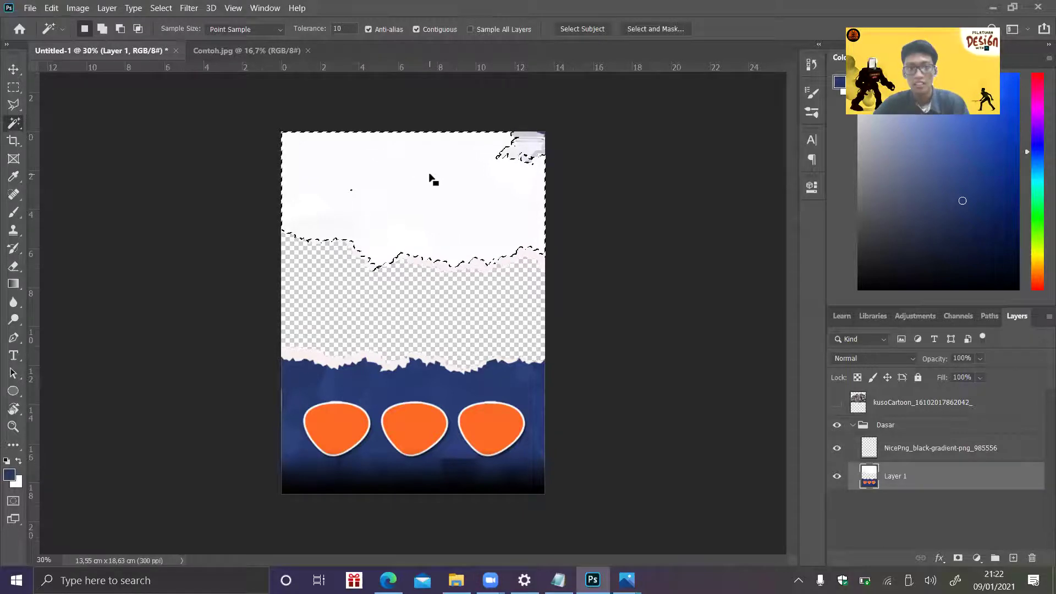
click(838, 406)
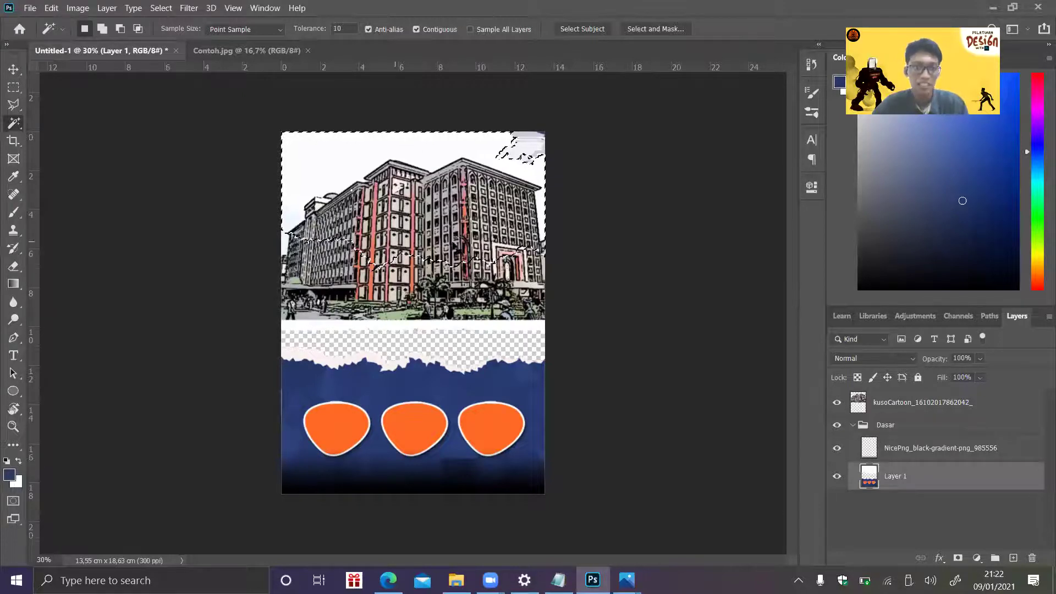
- Make kusoCartoon active, apply Select Inverse on the canvas, and pick the Brush tool
click(927, 405)
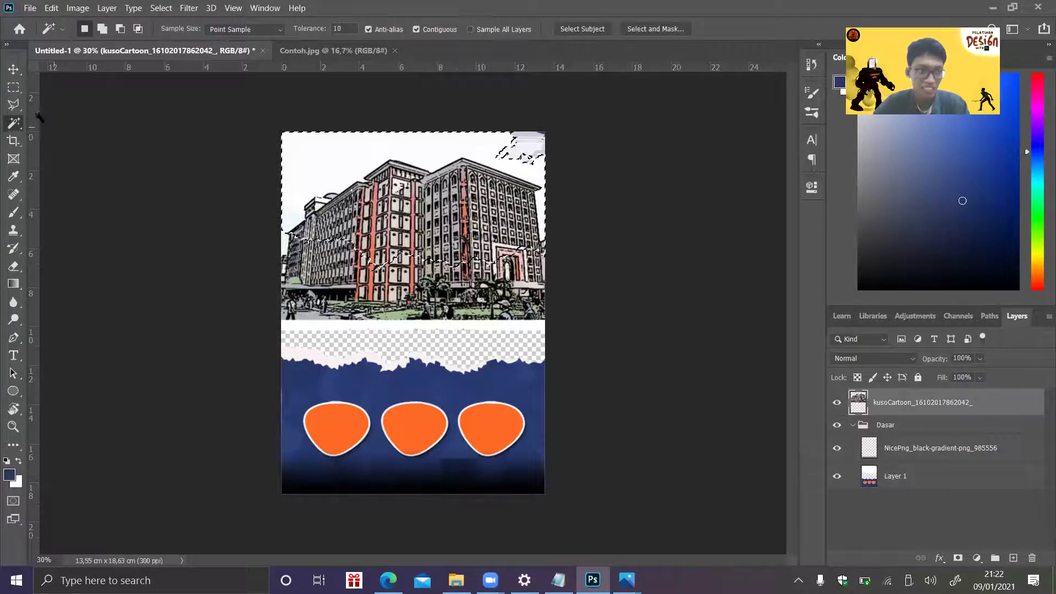
right_click(412, 163)
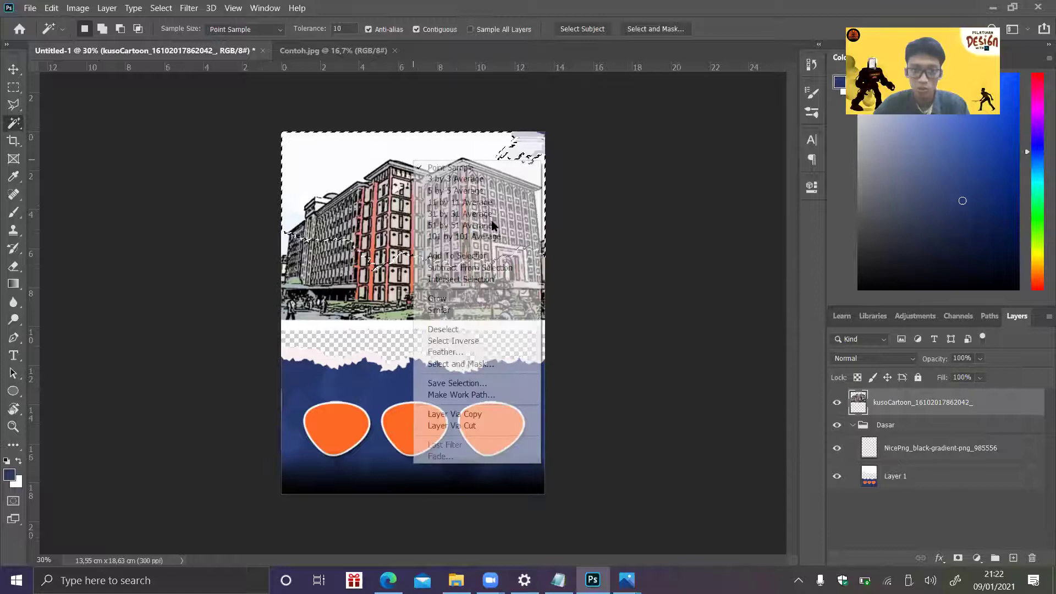
click(461, 343)
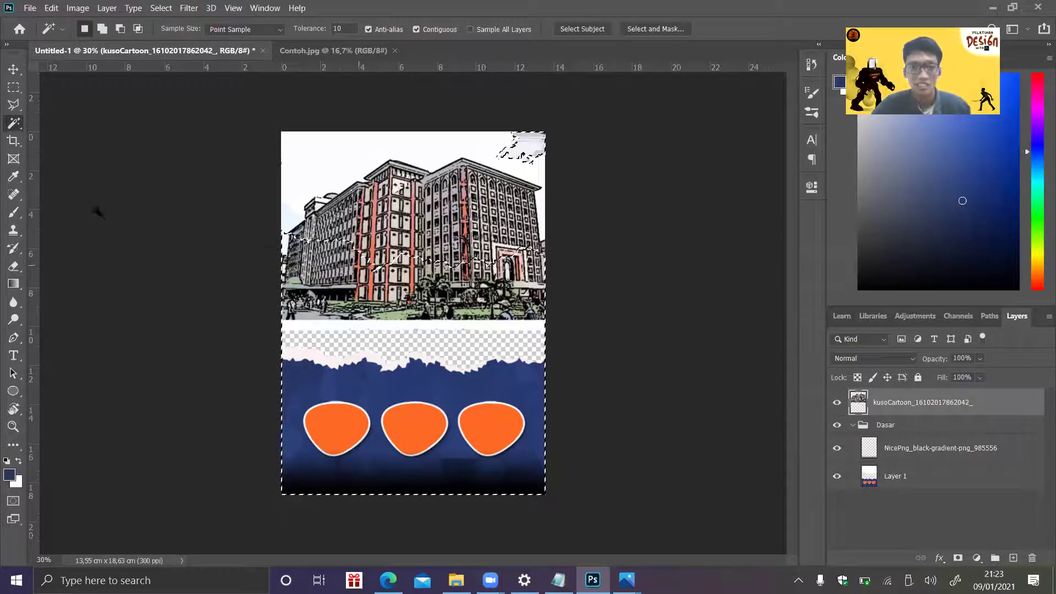
click(14, 213)
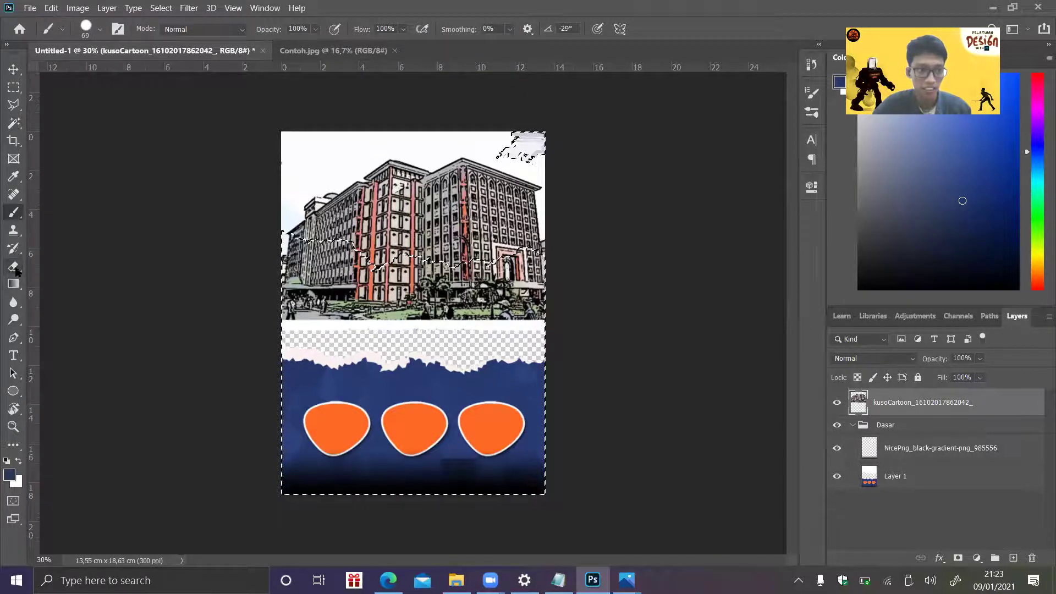
- Switch to the Eraser, enlarge it, restore the inverted selection, and zoom to 60%
key(e)
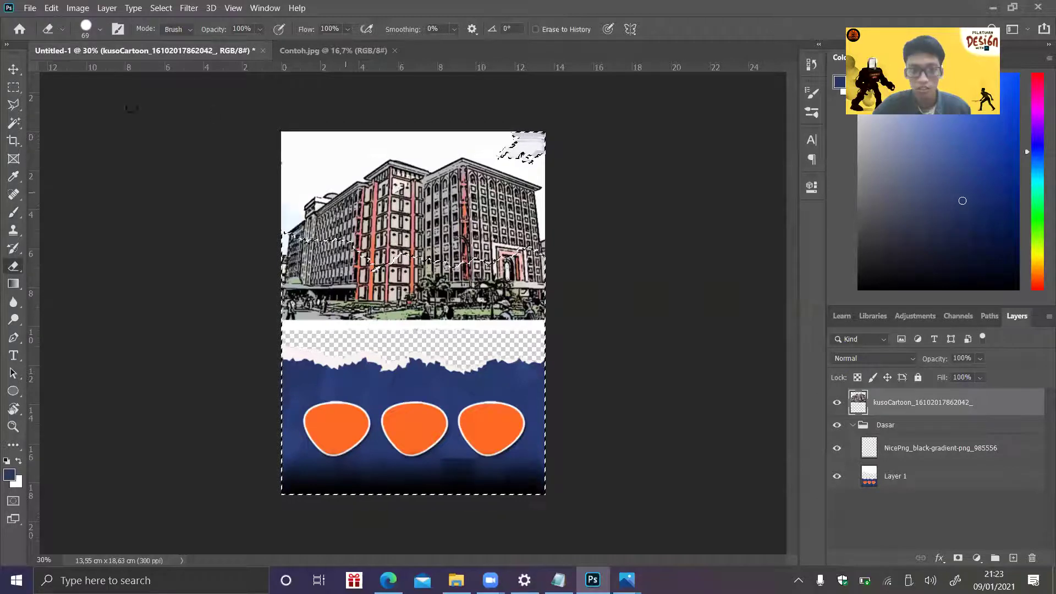
click(101, 30)
drag(116, 73, 120, 73)
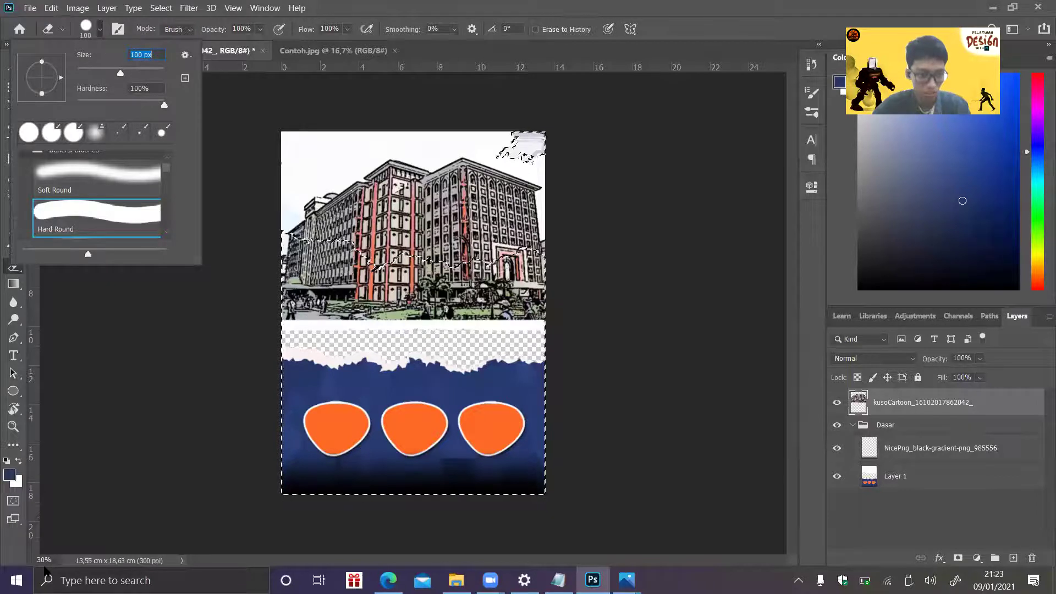
key(Return)
key(ctrl+d)
key(ctrl+z)
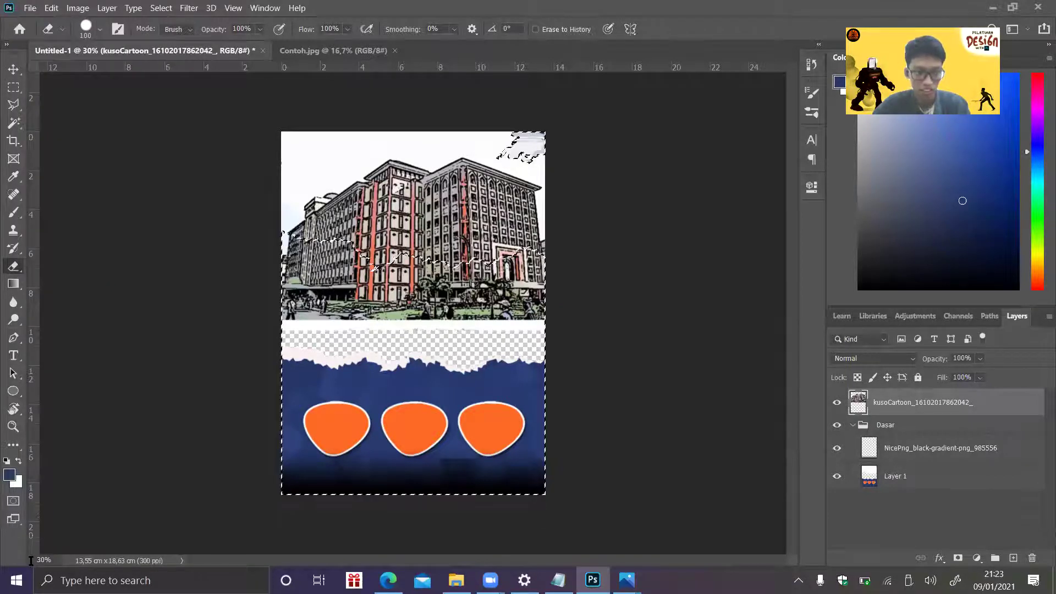
click(28, 557)
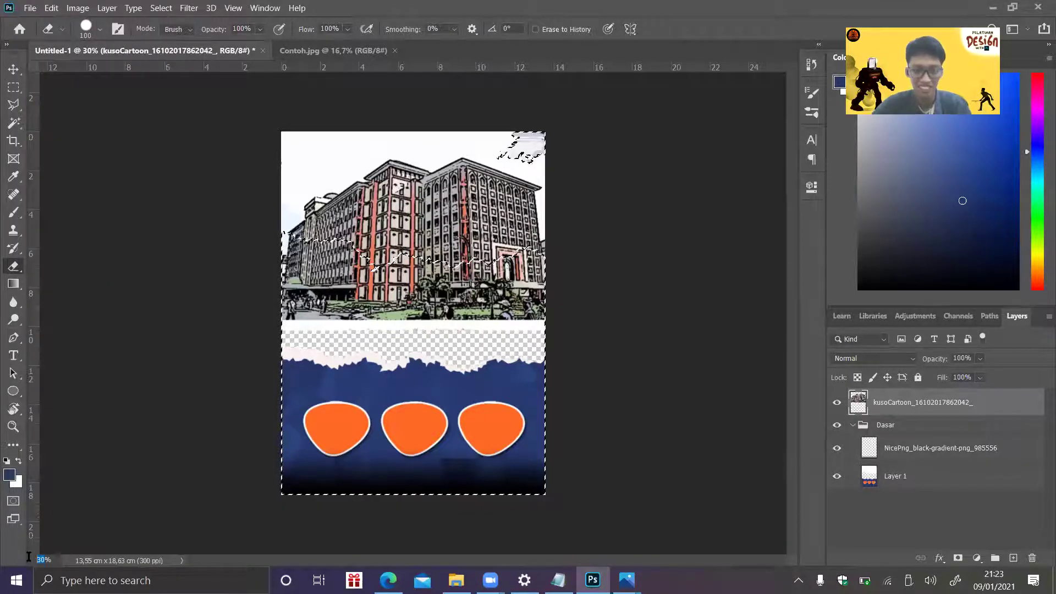
text(60)
key(Return)
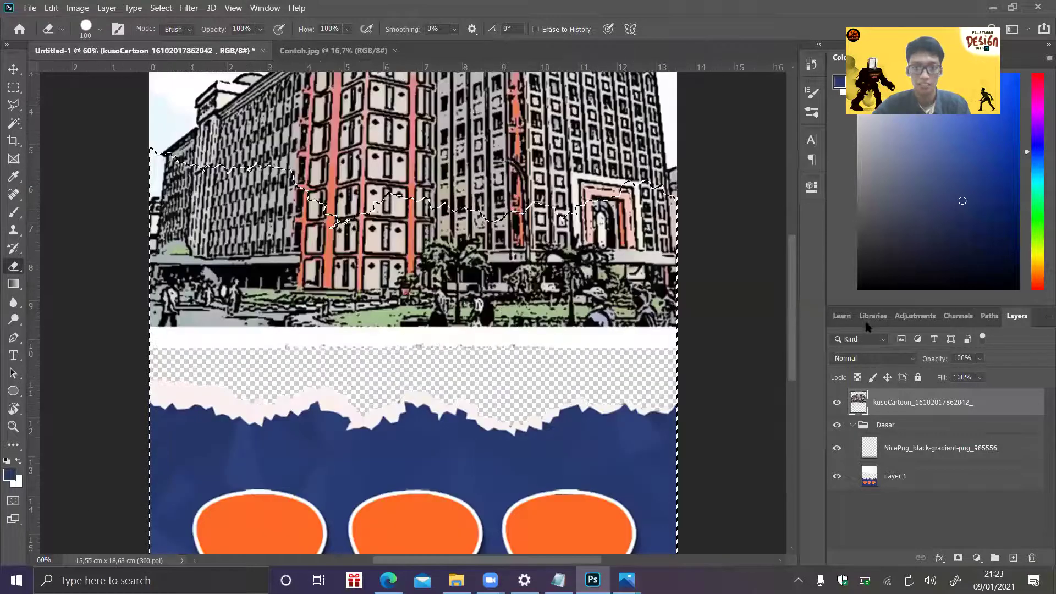
- Erase the lower building, trees and people with a 161 px eraser, then deselect
drag(791, 315, 785, 266)
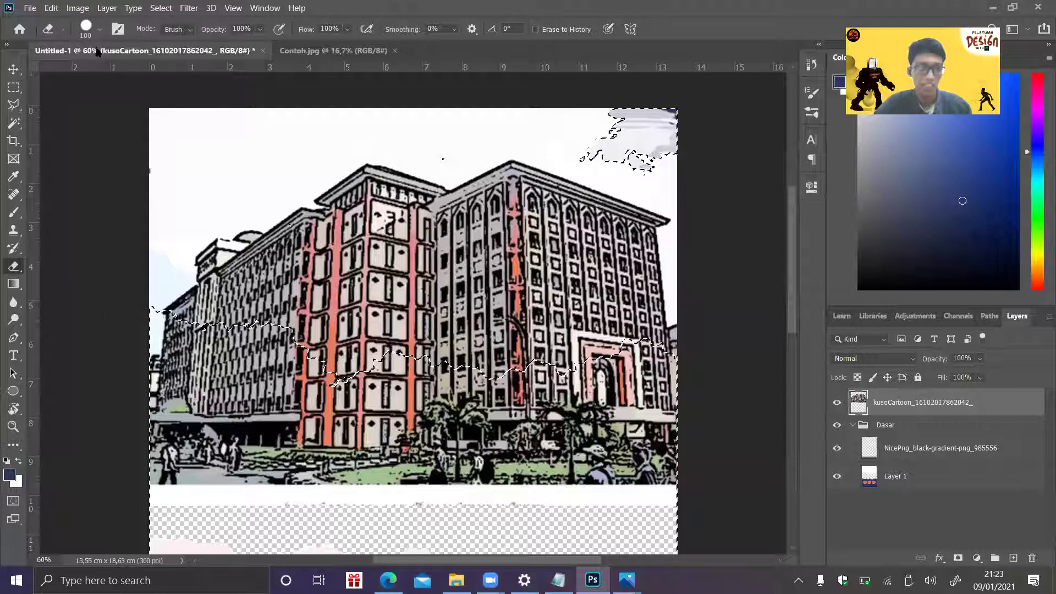
drag(148, 68, 137, 63)
click(99, 30)
scroll(429, 284, down, 1)
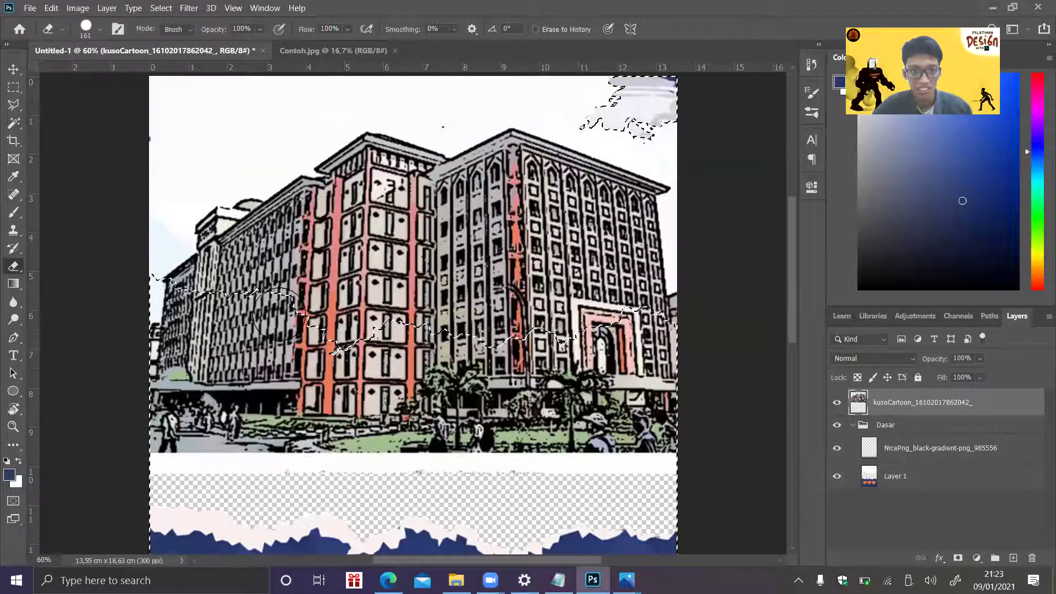
mouse_move(152, 291)
mouse_down()
mouse_move(149, 317)
mouse_move(175, 330)
mouse_move(384, 337)
mouse_move(450, 363)
mouse_up()
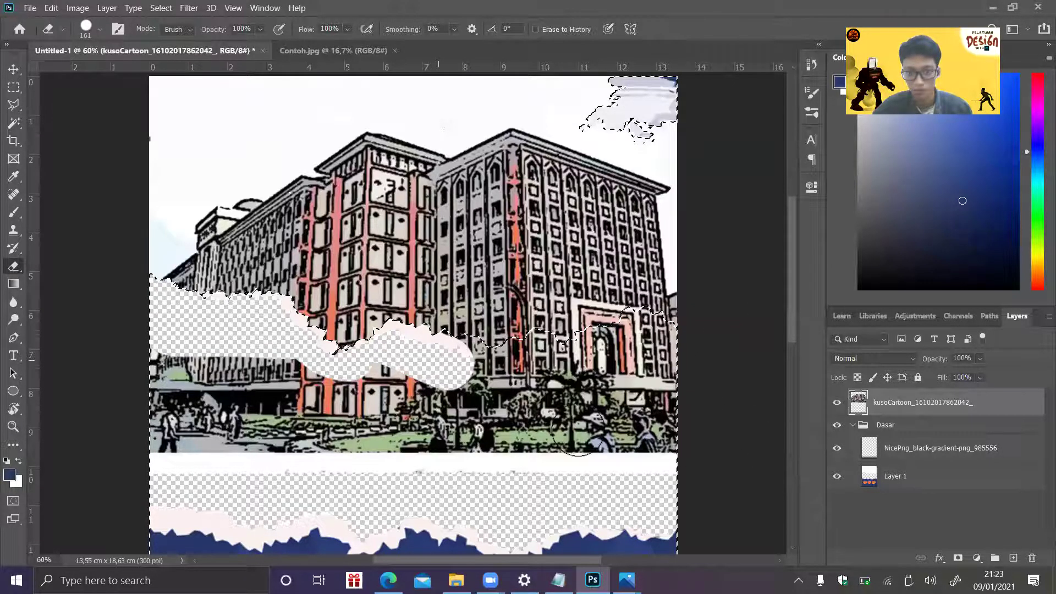
mouse_move(573, 435)
mouse_down()
mouse_move(261, 398)
mouse_move(246, 368)
mouse_move(424, 373)
mouse_move(167, 398)
mouse_move(310, 358)
mouse_move(268, 423)
mouse_move(175, 406)
mouse_move(138, 362)
mouse_move(246, 455)
mouse_up()
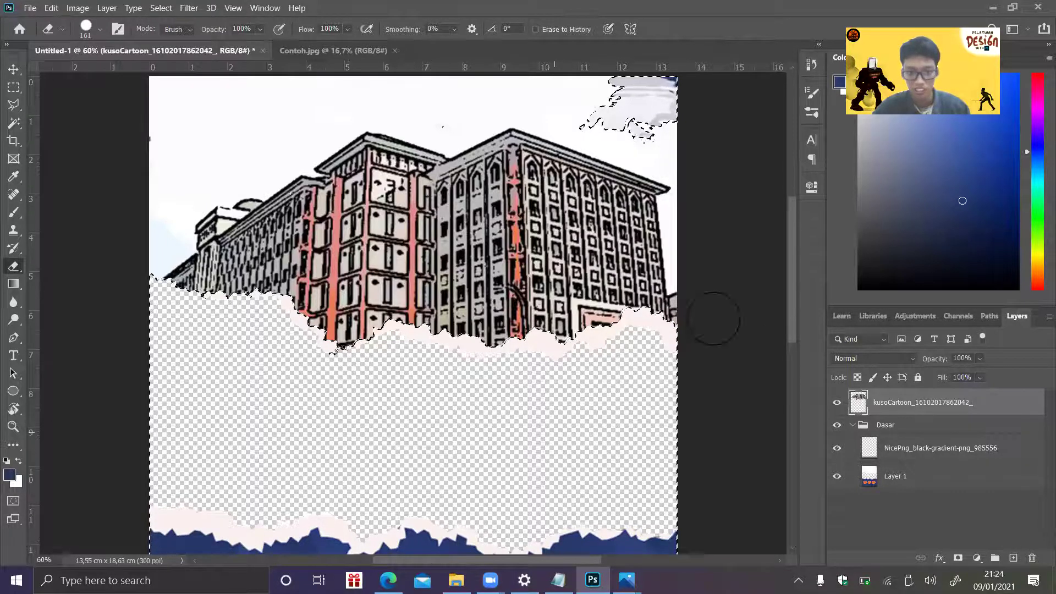
click(789, 367)
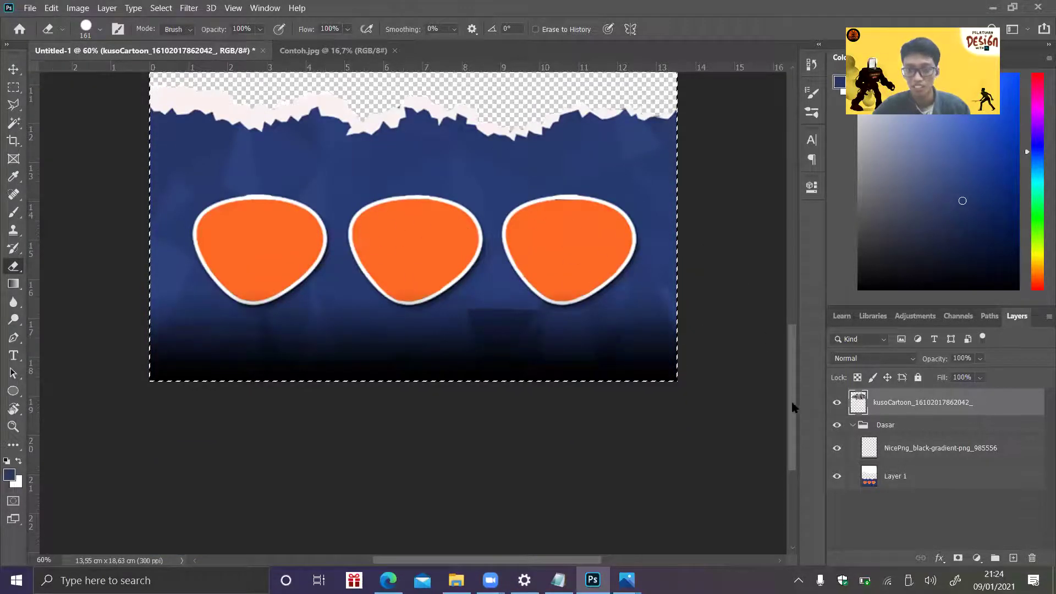
drag(791, 400, 794, 304)
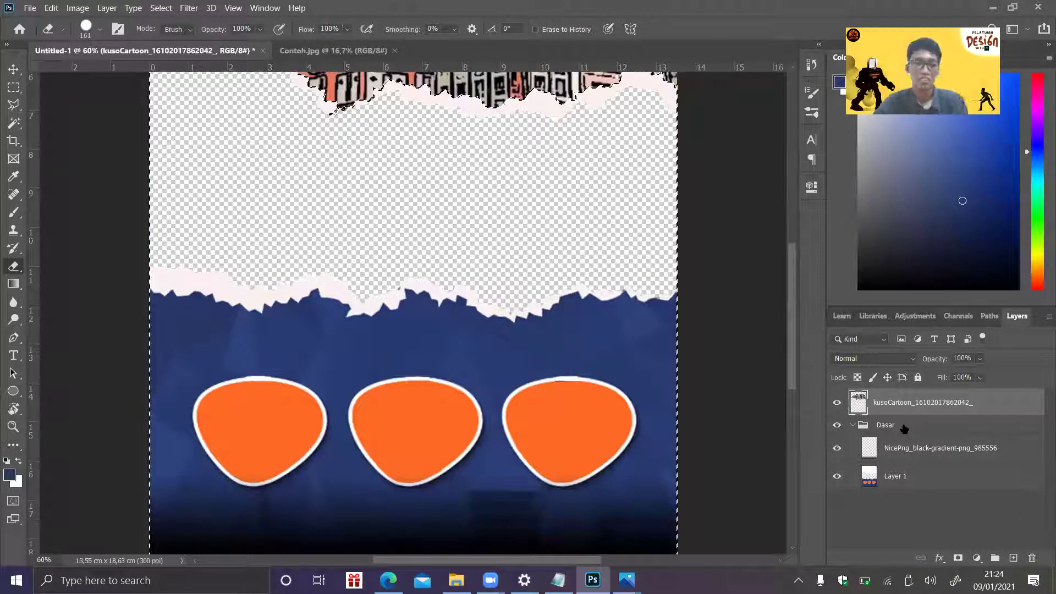
key(Page_Up)
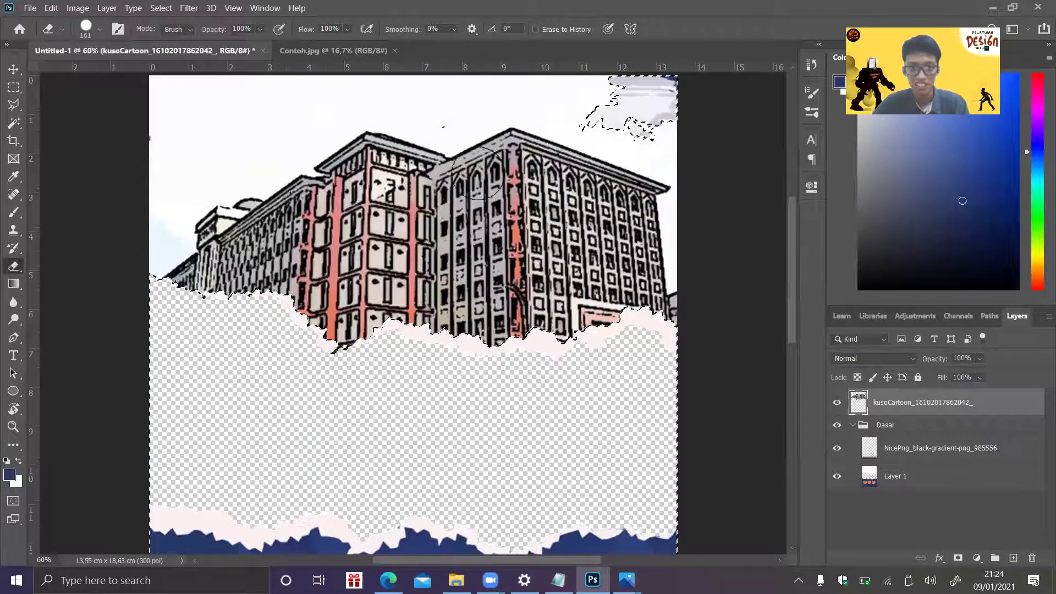
key(ctrl+d)
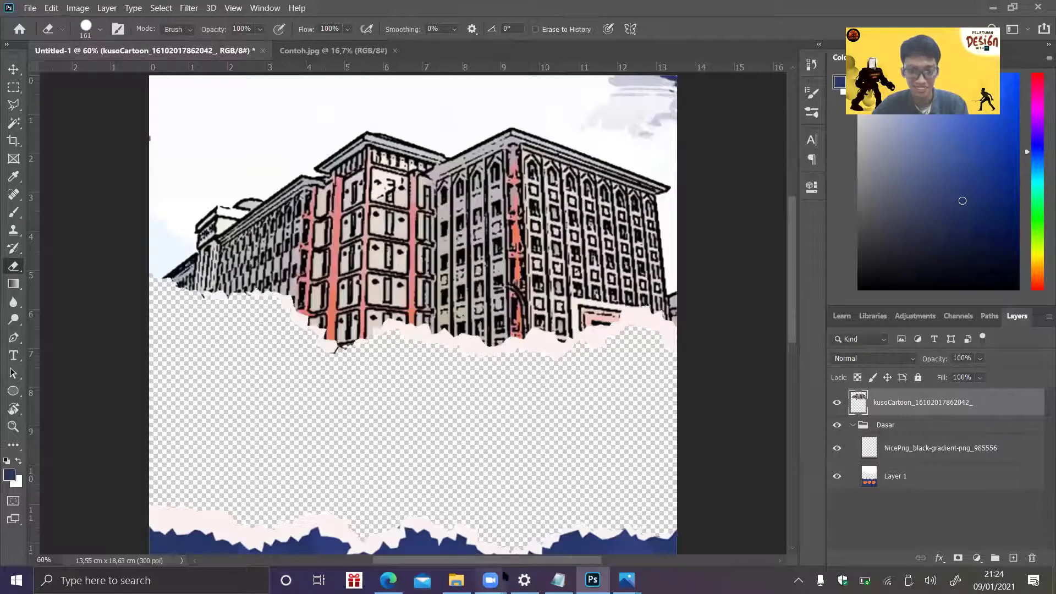
key(alt+Tab)
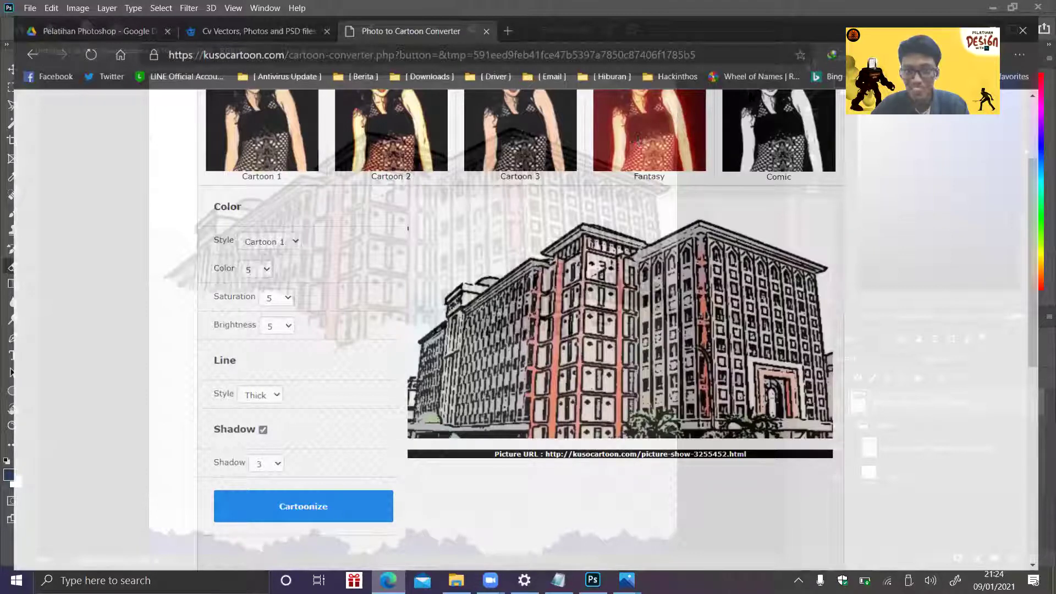
- Return from the KusoCartoon converter page to the Photoshop poster
click(981, 7)
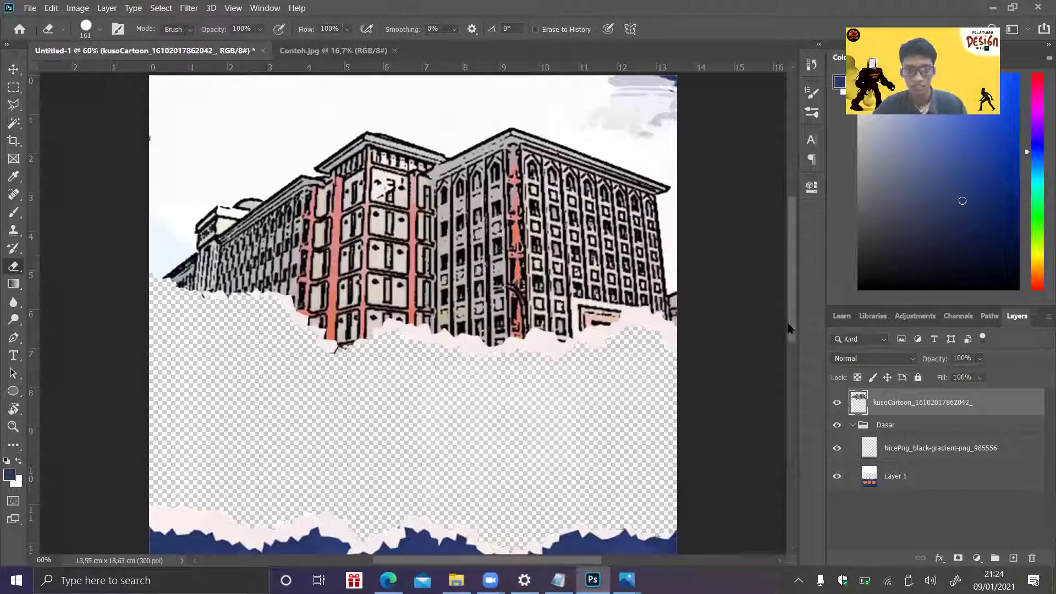
- Delete the old torn cartoon building layer
scroll(788, 328, up, 2)
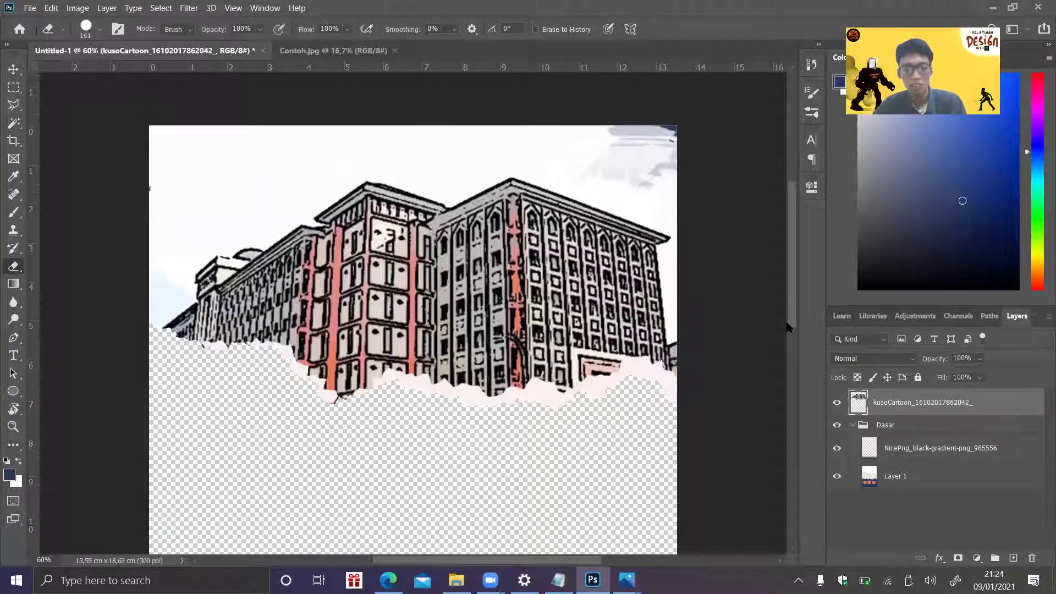
key(ctrl+alt+2)
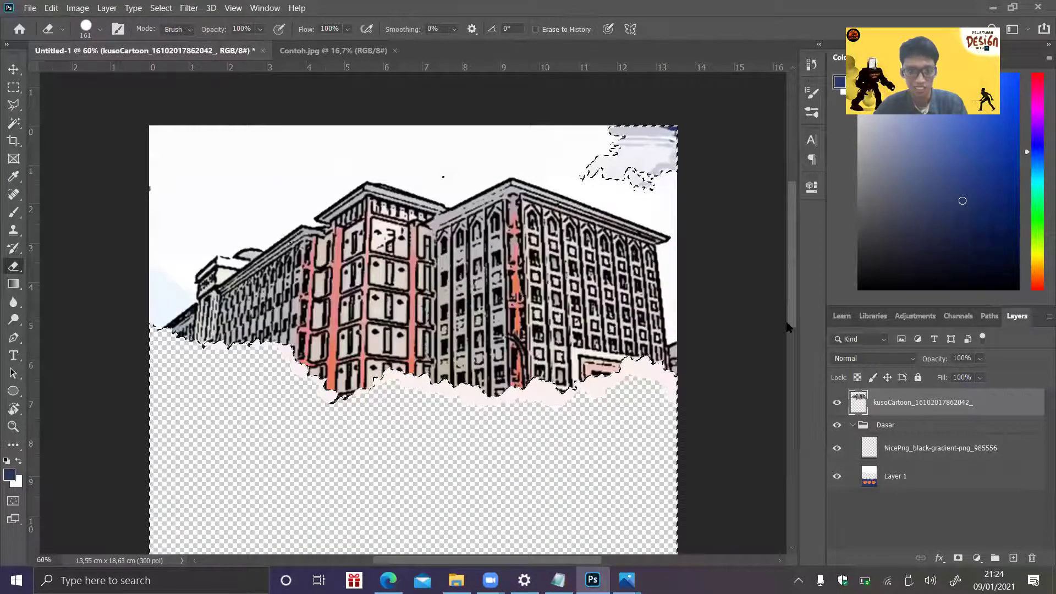
scroll(788, 318, up, 1)
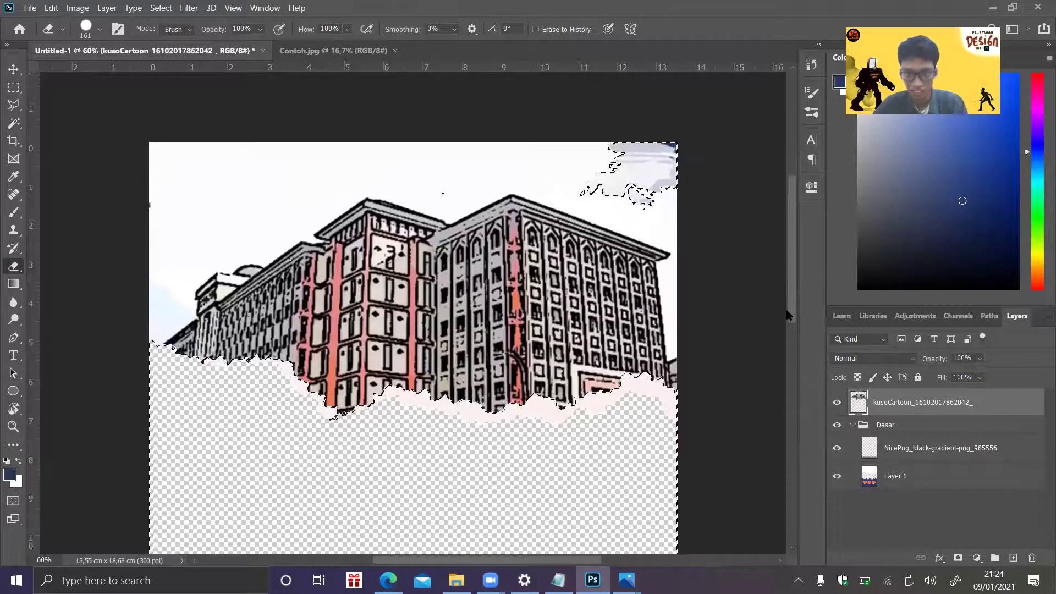
scroll(732, 232, down, 1)
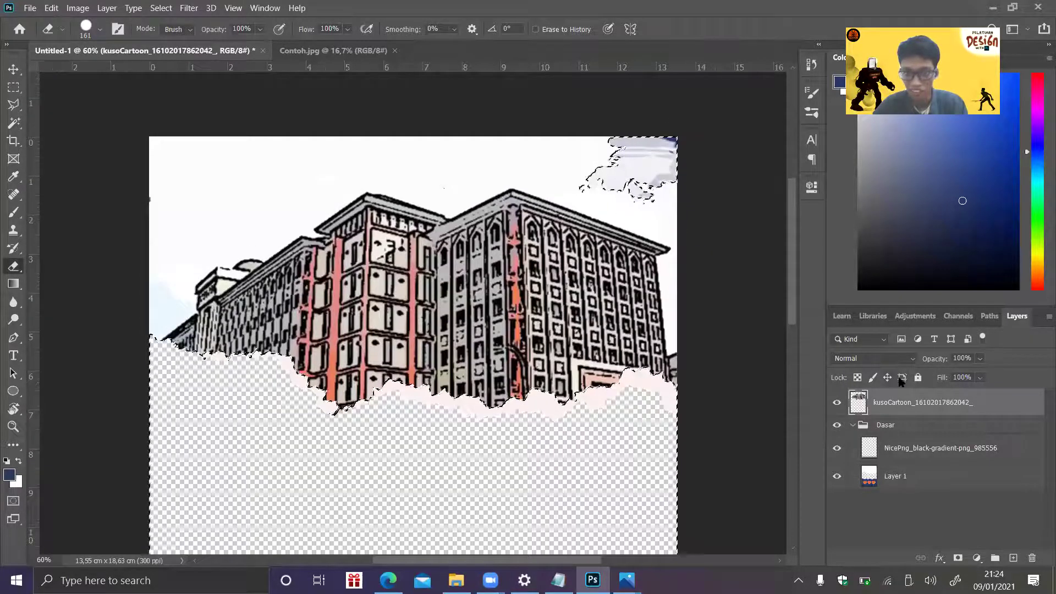
key(Delete)
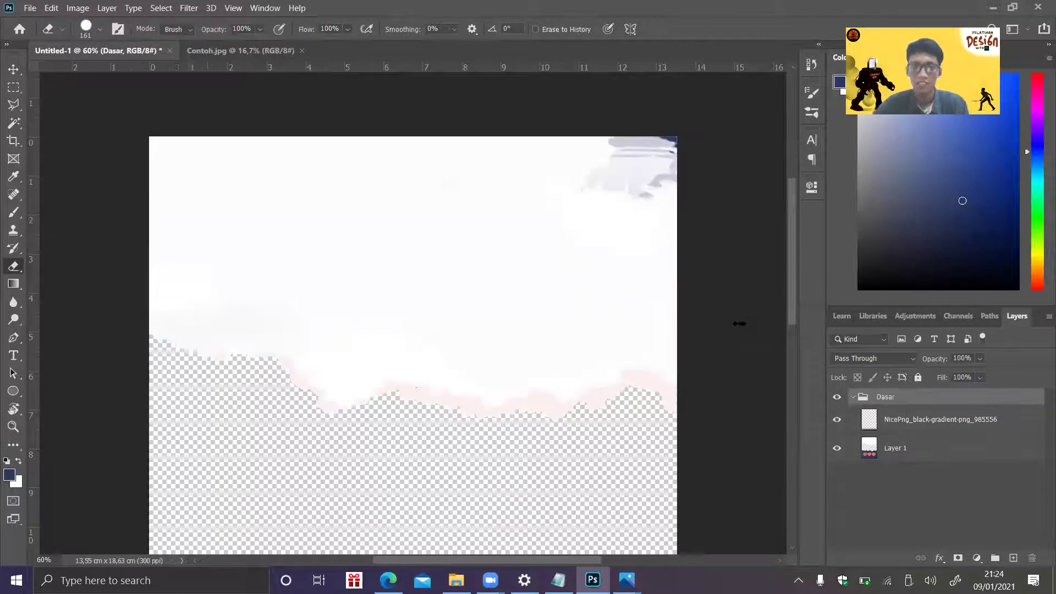
- Place the cartoonized building picture with File > Place Embedded
click(30, 8)
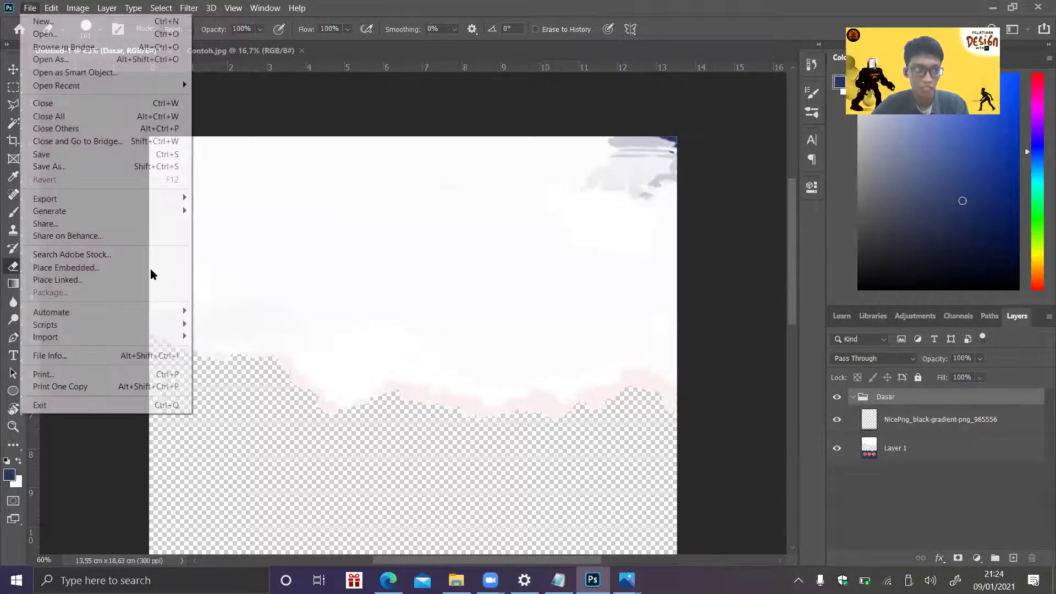
click(154, 267)
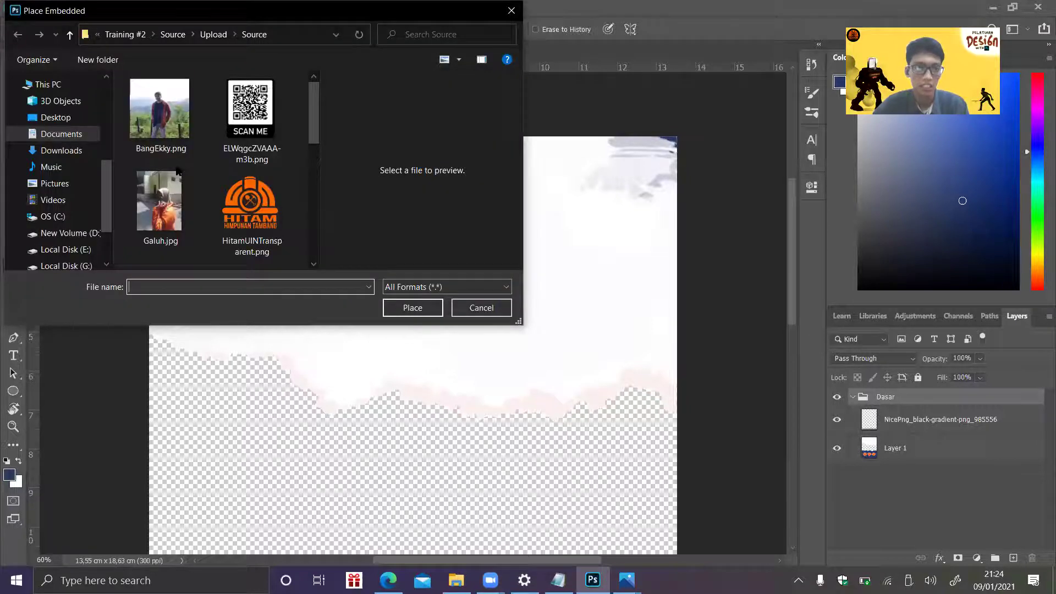
double_click(148, 171)
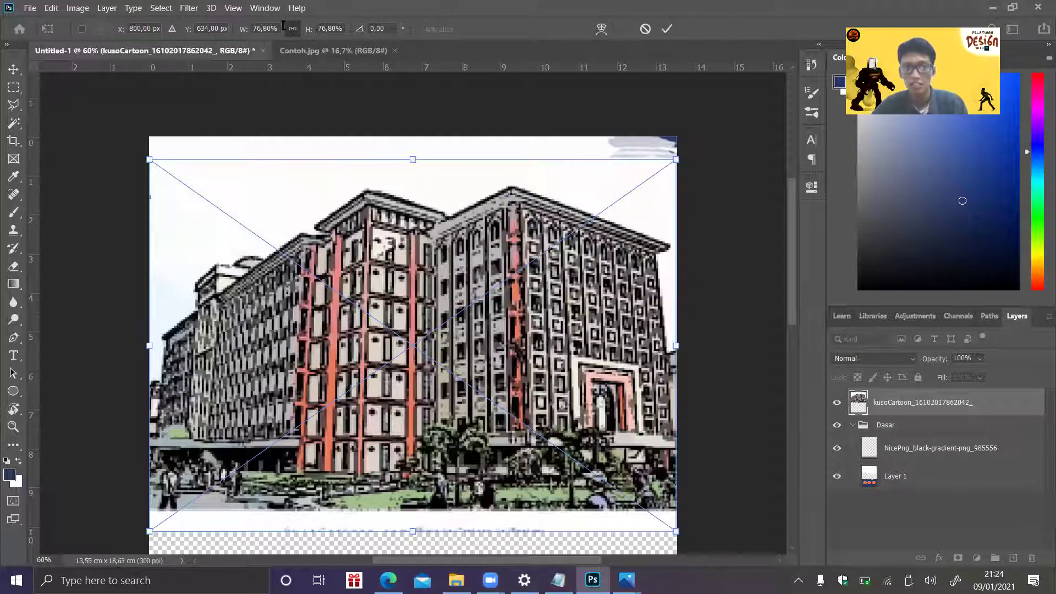
- Scale the placed building to about 75% across the poster's top and commit it
mouse_move(675, 160)
mouse_down()
mouse_move(656, 189)
mouse_move(673, 162)
mouse_up()
drag(600, 213, 623, 212)
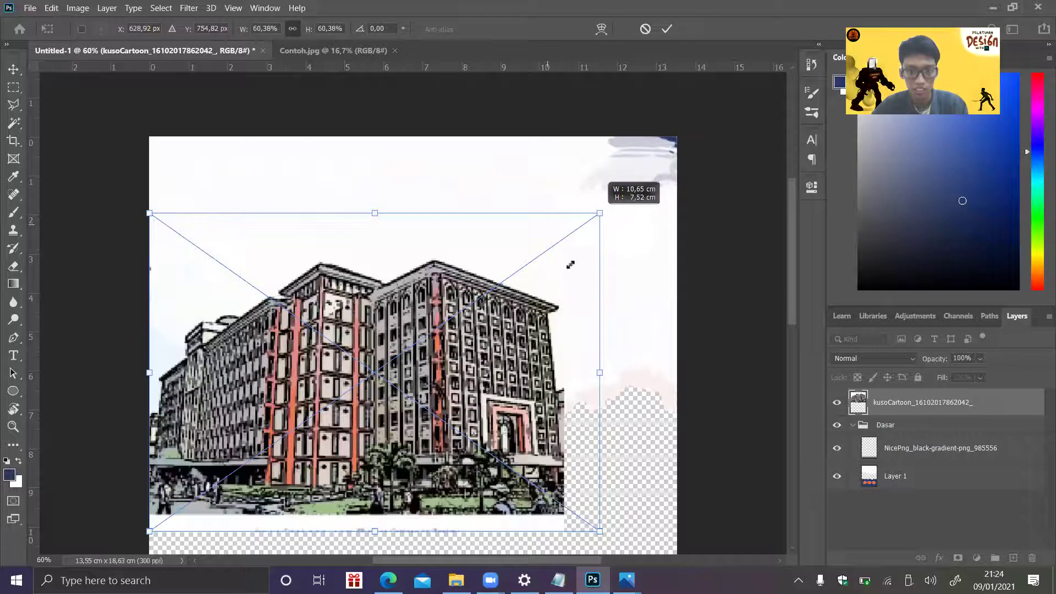
drag(498, 333, 513, 333)
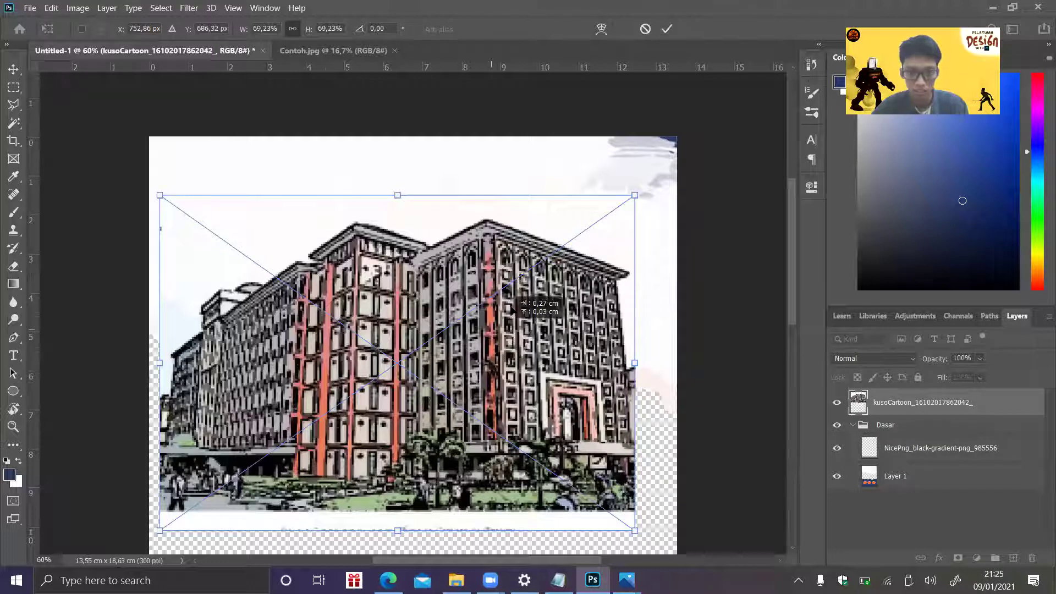
drag(512, 311, 498, 294)
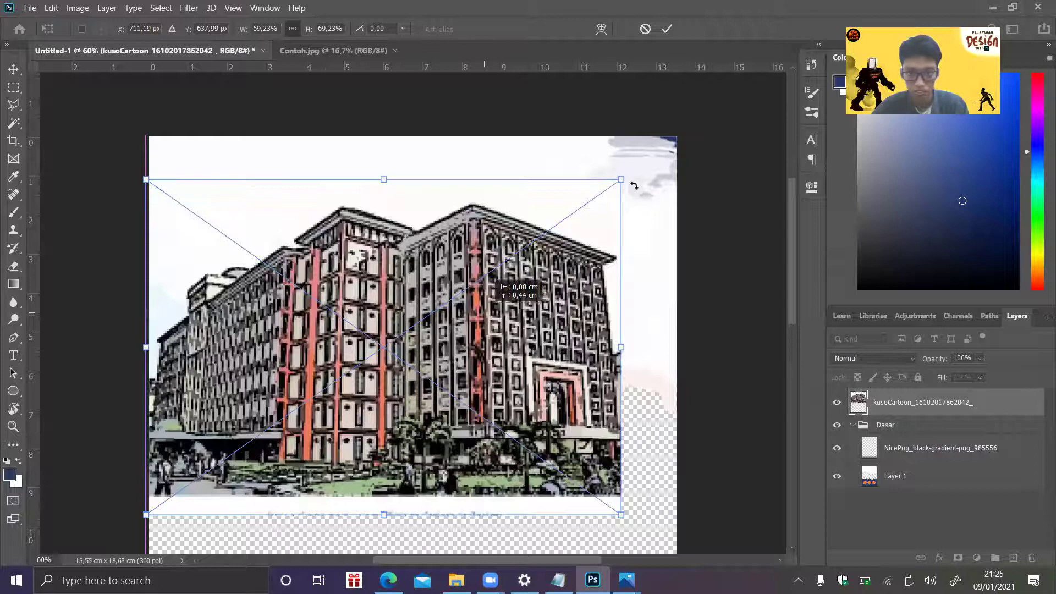
drag(626, 179, 714, 165)
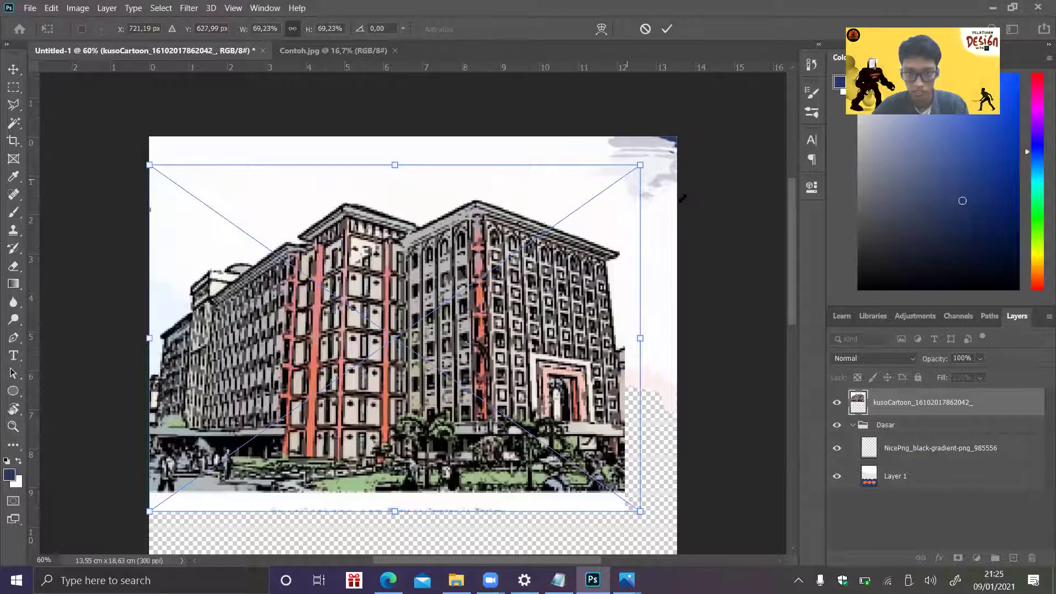
drag(597, 251, 614, 260)
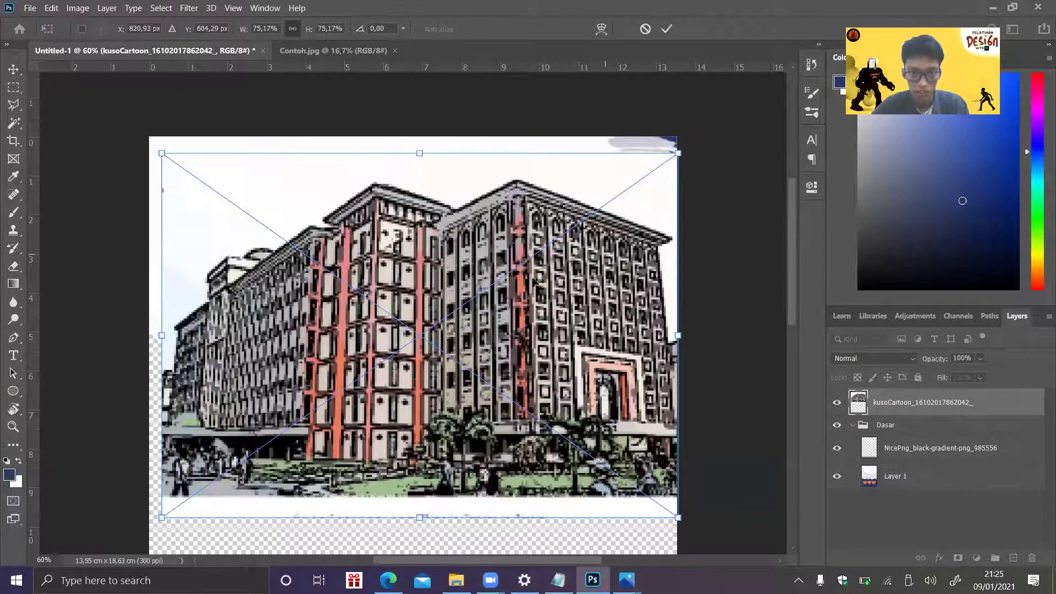
drag(534, 281, 537, 280)
key(Return)
key(e)
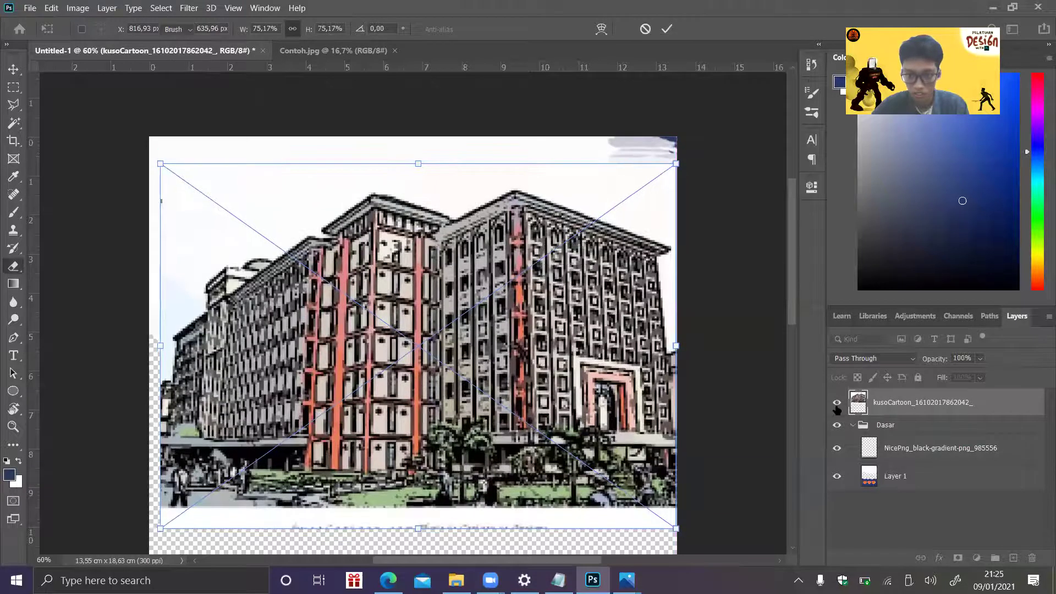
click(837, 403)
- Show the building layer, widen it to 76.81% to fill the poster width, and nudge it up
click(837, 406)
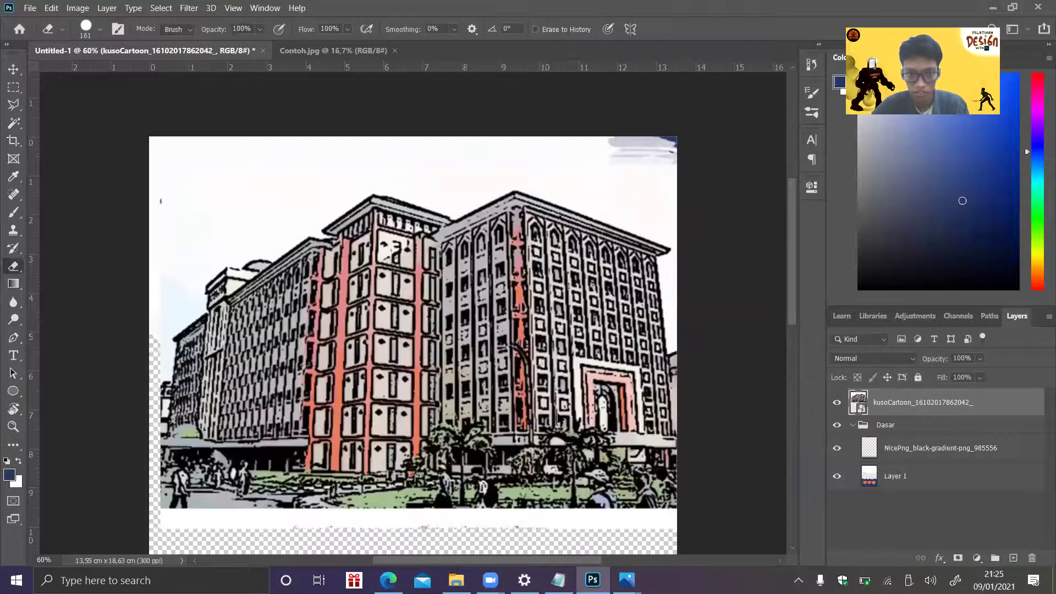
click(544, 244)
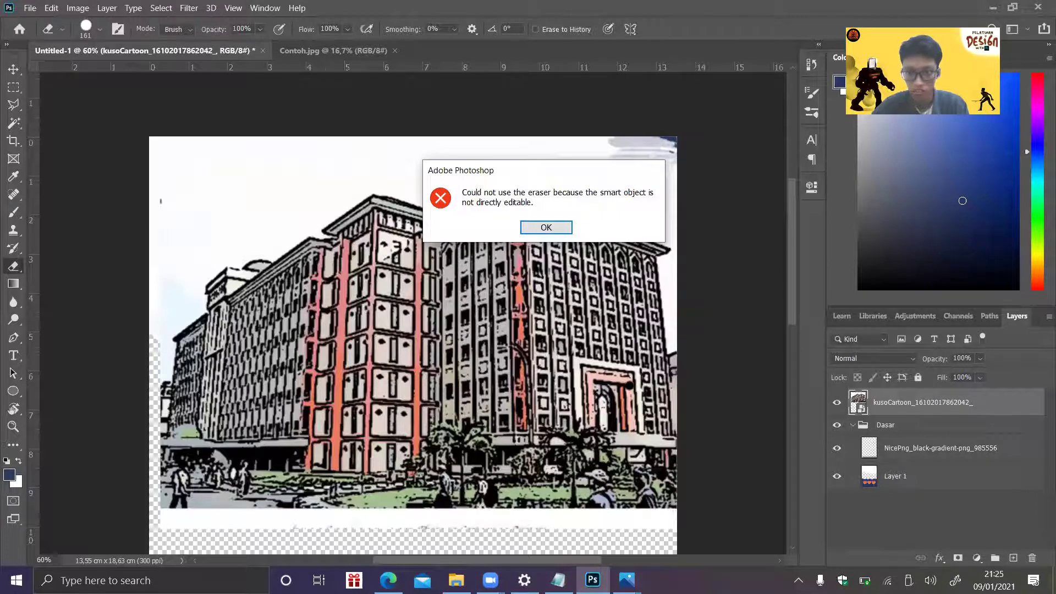
key(Return)
key(ctrl+t)
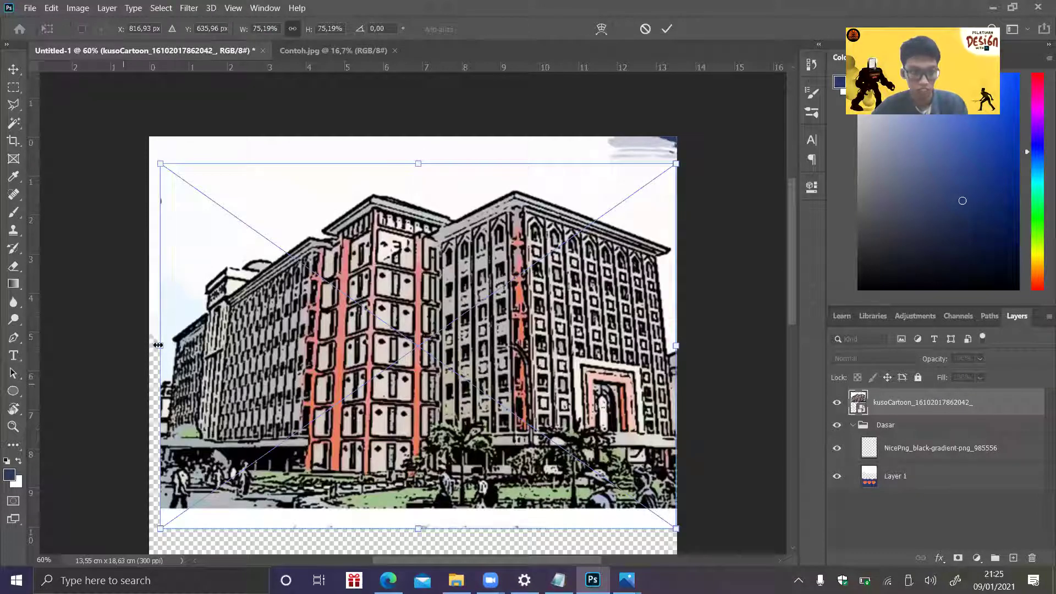
drag(160, 346, 149, 345)
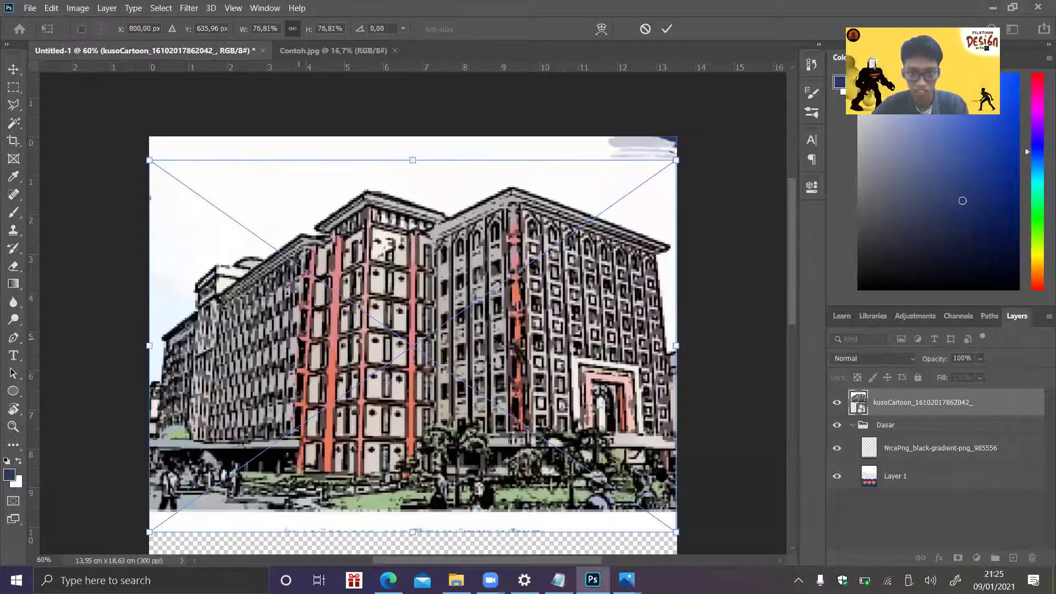
drag(308, 305, 307, 301)
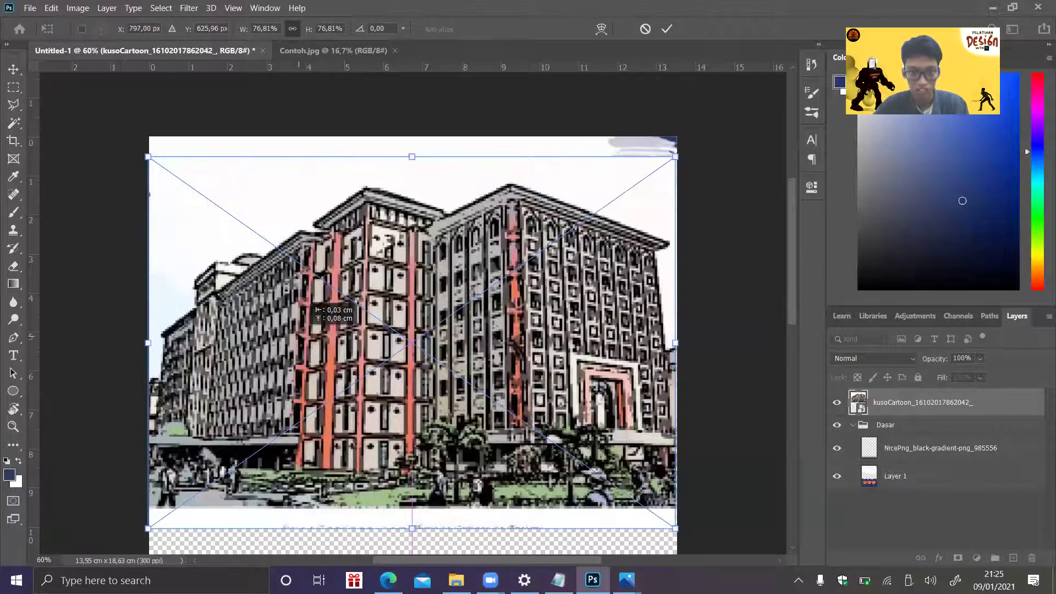
key(Return)
key(e)
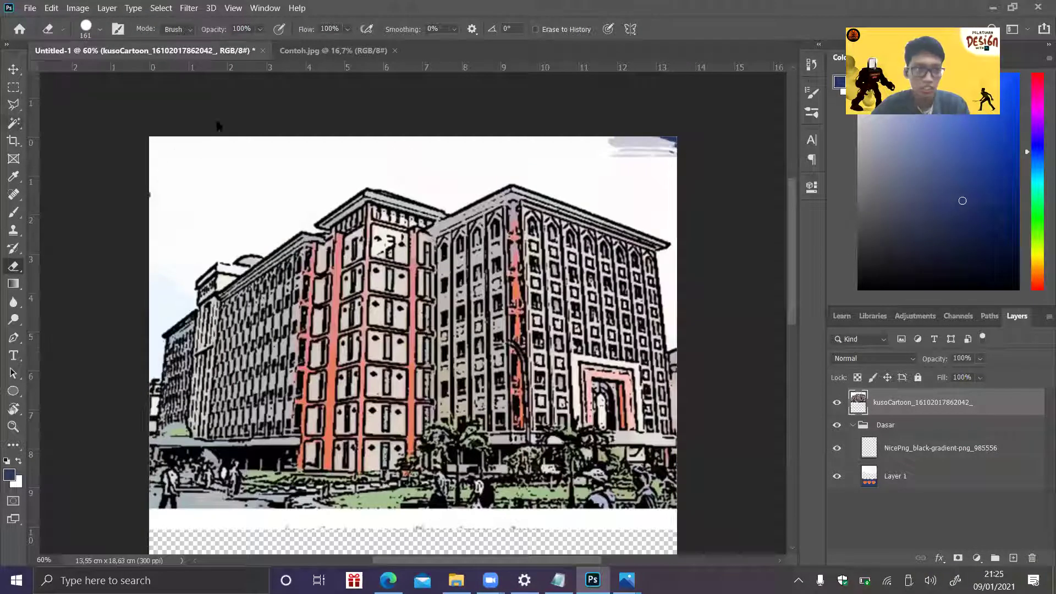
- Delete the white sky around the building using a Magic Wand selection
key(w)
click(635, 193)
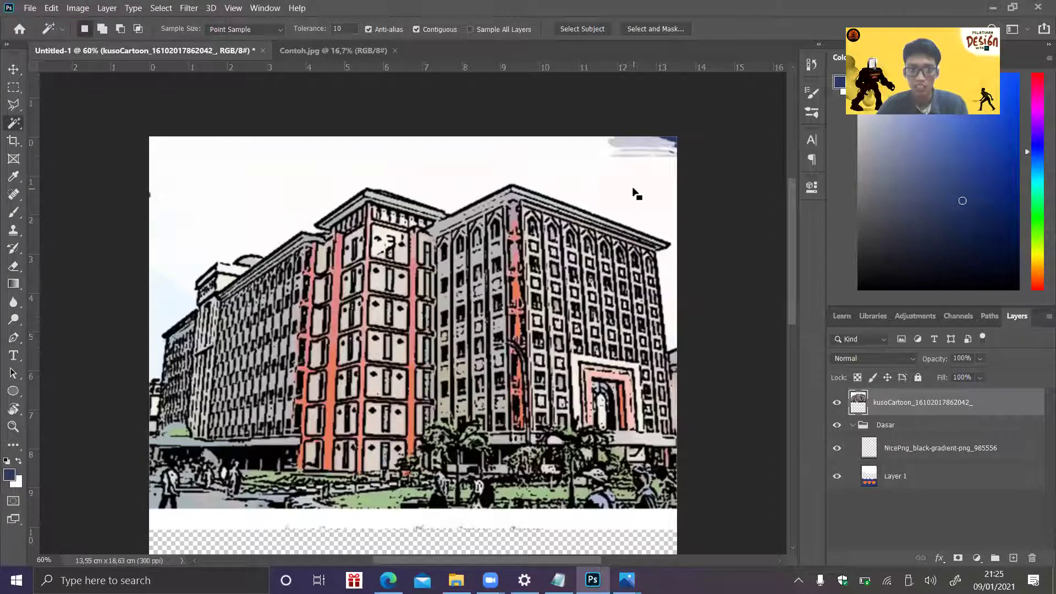
key(Delete)
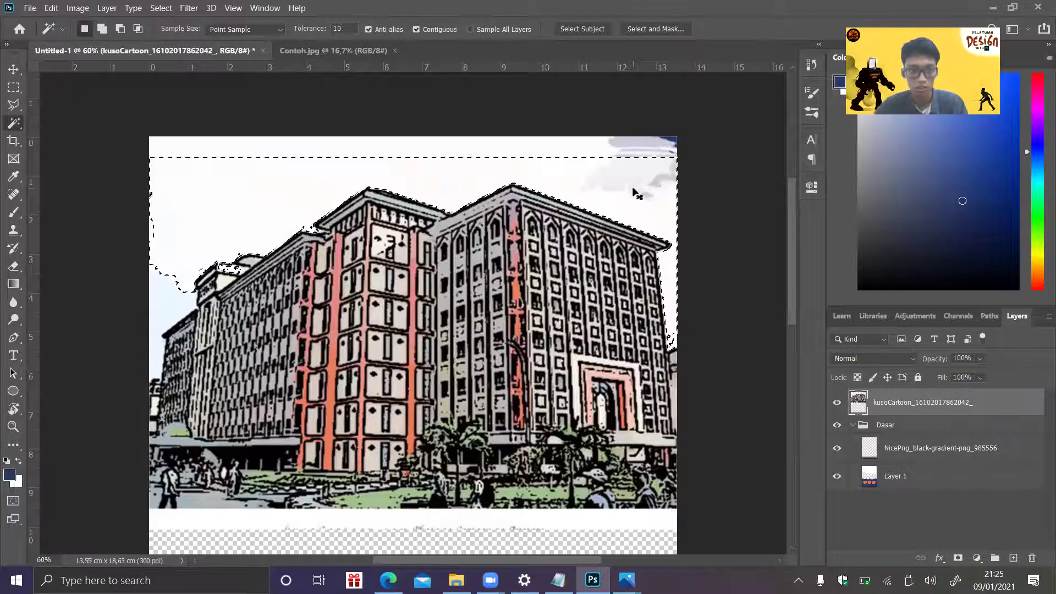
key(ctrl+d)
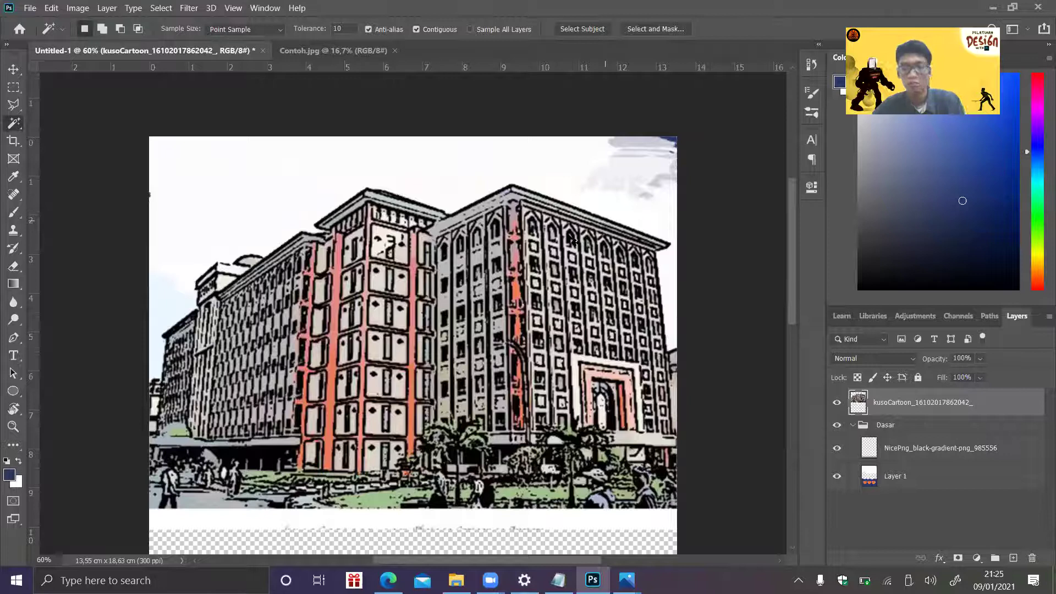
key(ctrl+t)
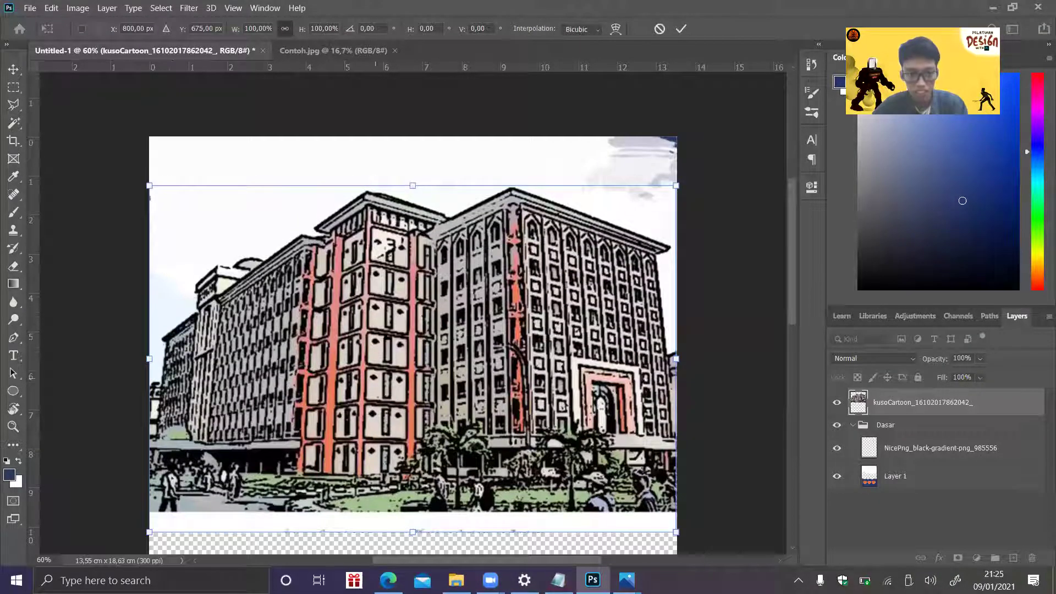
- Lower the building layer's opacity to 20% to see the poster beneath
click(963, 356)
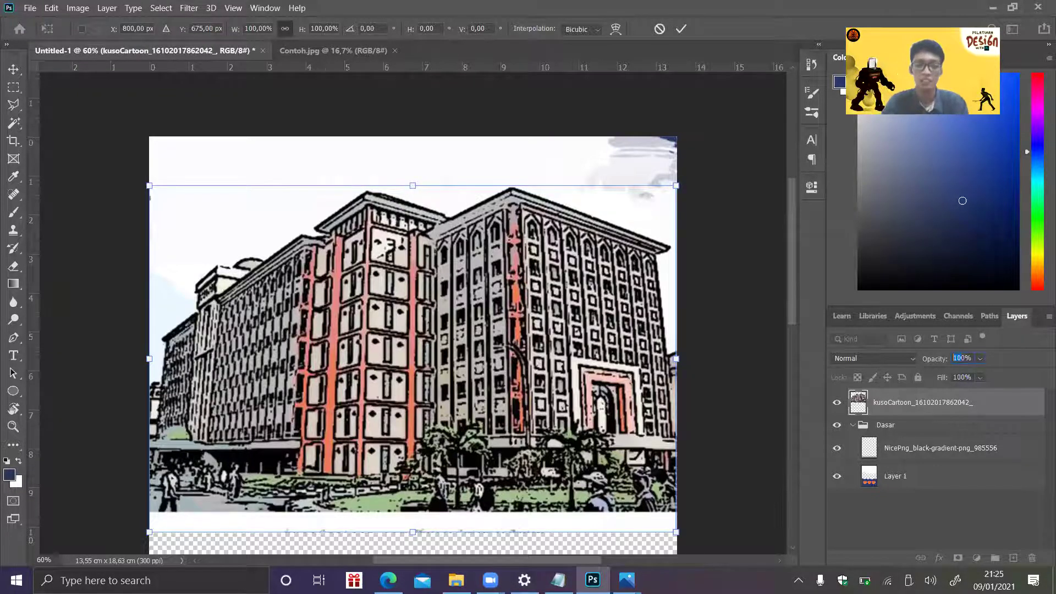
text(50)
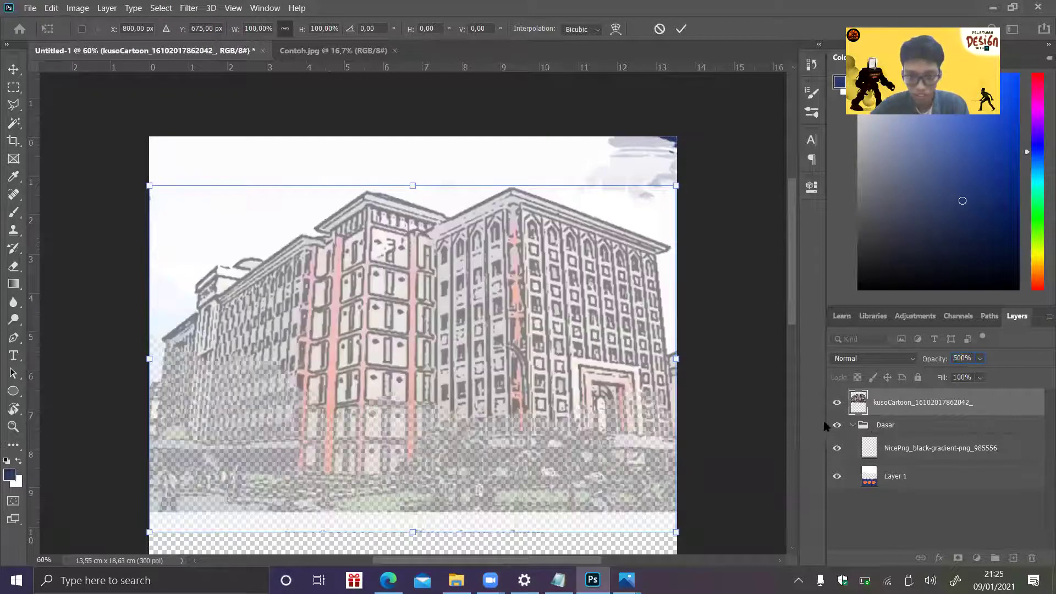
click(961, 359)
text(20)
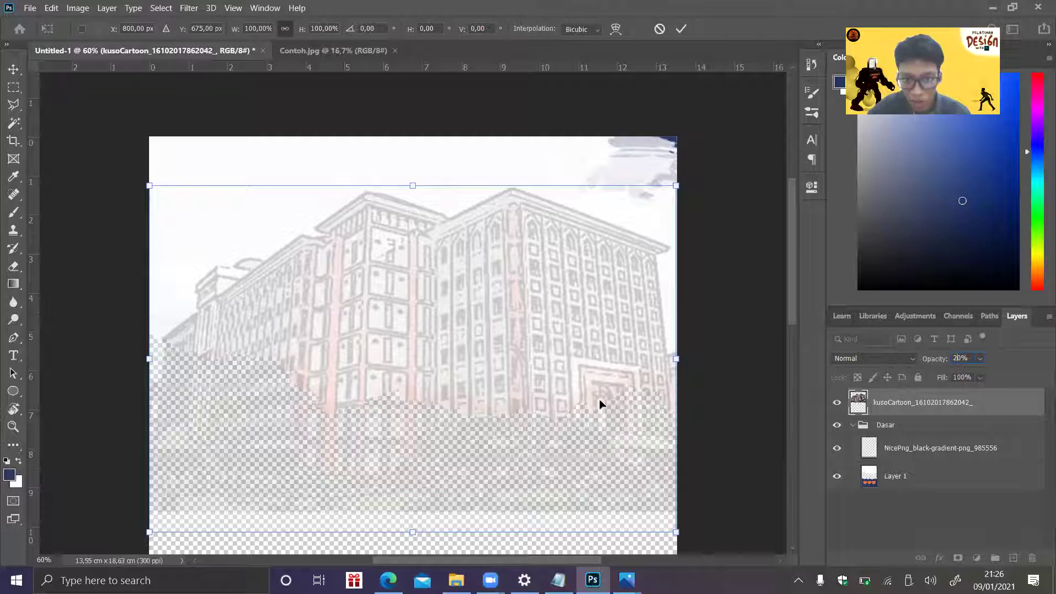
key(Return)
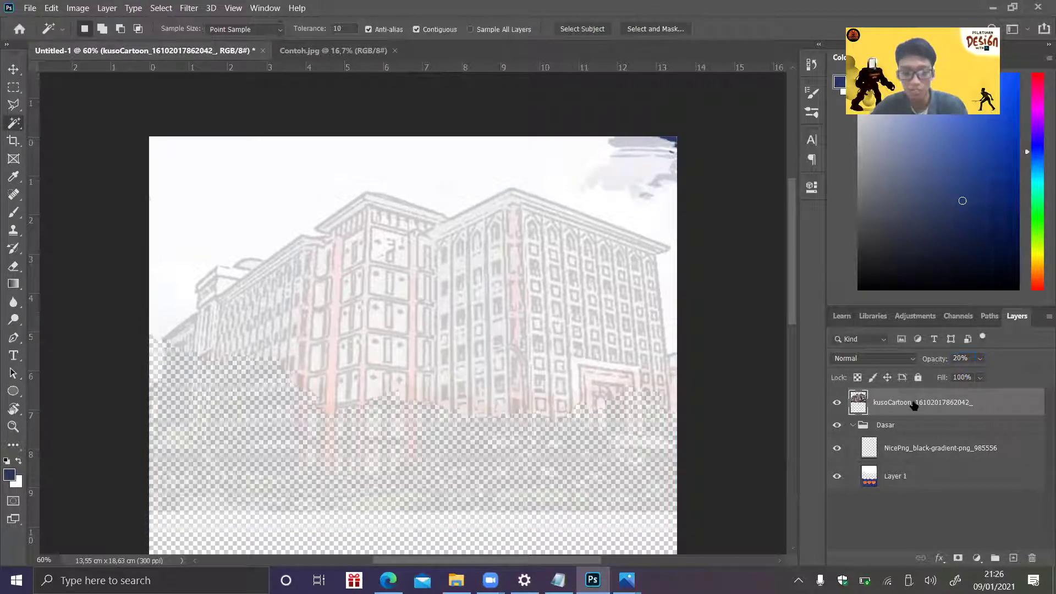
- Nudge the building into place with arrow keys, commit, and restore 100% opacity
key(Up)
key(Up)
key(Up)
key(Up)
key(Up)
key(Up)
key(Up)
key(Up)
key(Up)
key(Up)
key(Up)
key(Up)
key(Up)
key(Up)
key(Up)
key(Up)
key(Up)
key(Up)
key(Up)
key(Up)
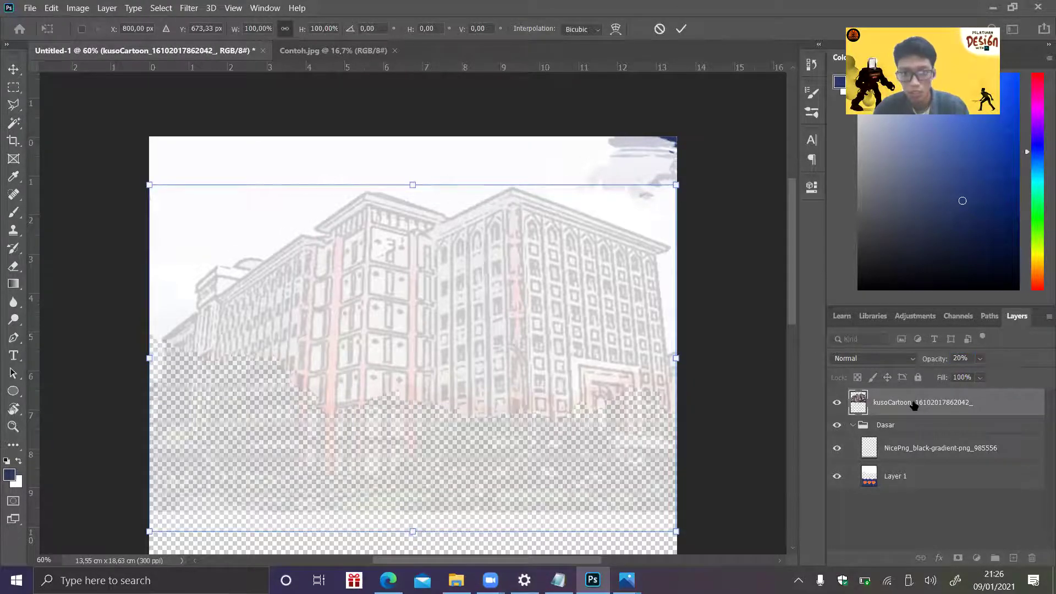
key(Up)
key(Up)
key(Up)
key(Up)
key(Up)
key(Up)
key(Up)
key(Up)
key(Up)
key(Up)
key(Up)
key(Up)
key(Up)
key(Up)
key(Up)
key(Up)
key(Up)
key(Up)
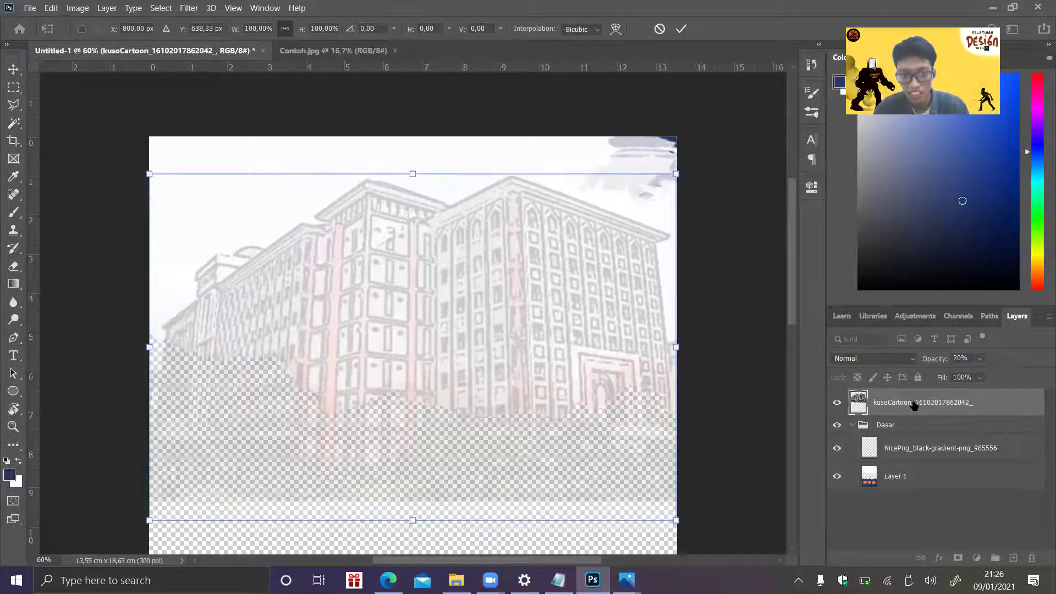
key(Down)
key(Down)
key(Down)
key(Down)
key(Down)
key(Down)
key(Down)
key(Down)
key(Down)
key(Down)
key(Down)
key(Down)
key(Down)
key(Down)
key(Down)
key(Down)
key(Down)
key(Down)
key(Down)
key(Down)
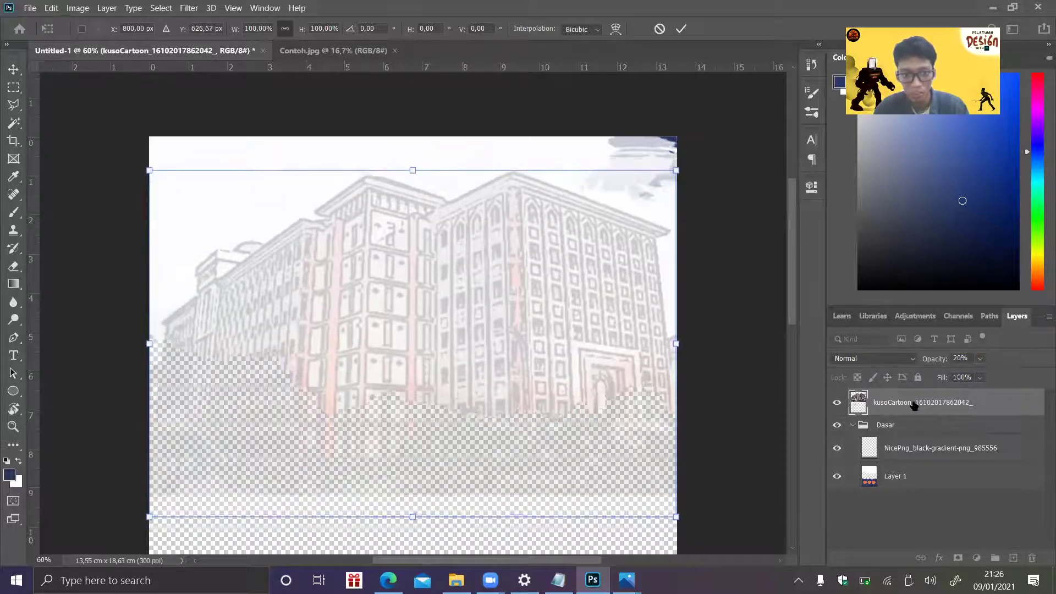
key(Down)
key(Down)
key(Down)
key(Down)
key(Down)
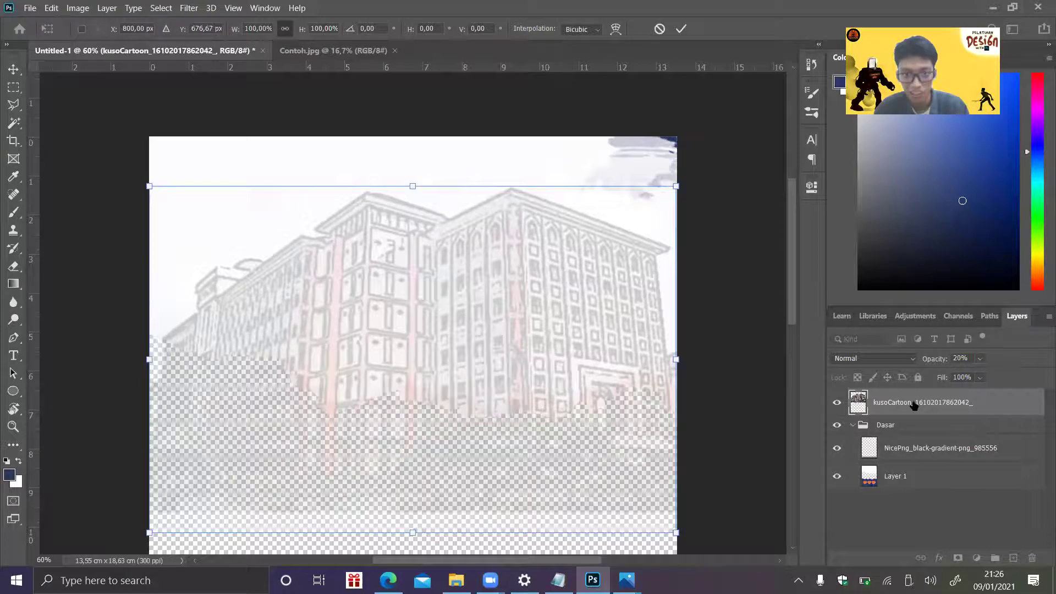
key(Up)
key(Up)
key(Up)
key(Up)
key(Up)
key(Up)
key(Up)
key(Up)
key(Up)
key(Up)
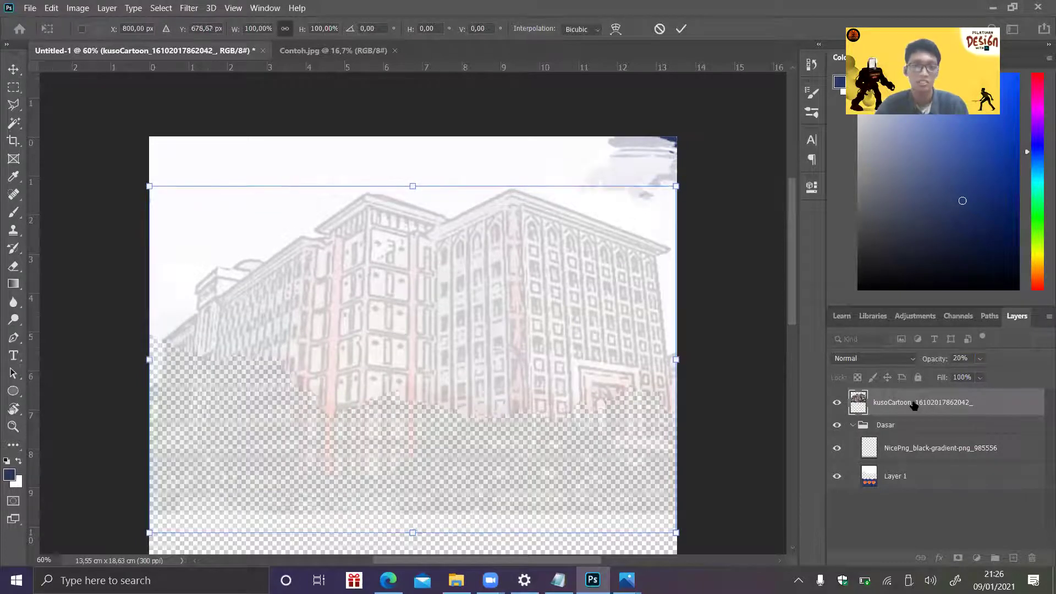
key(Return)
key(w)
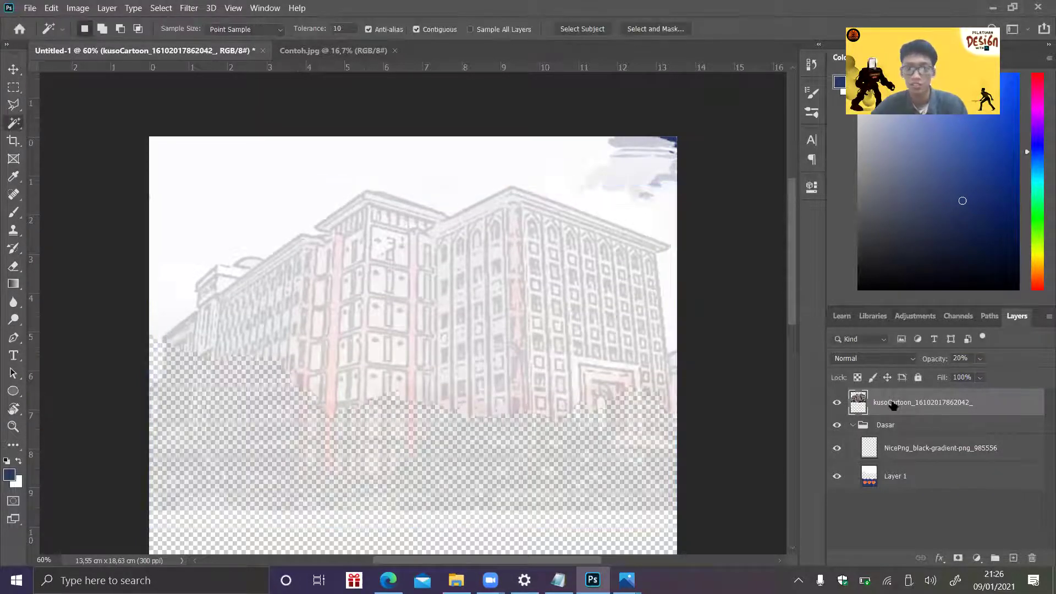
text(100)
key(Return)
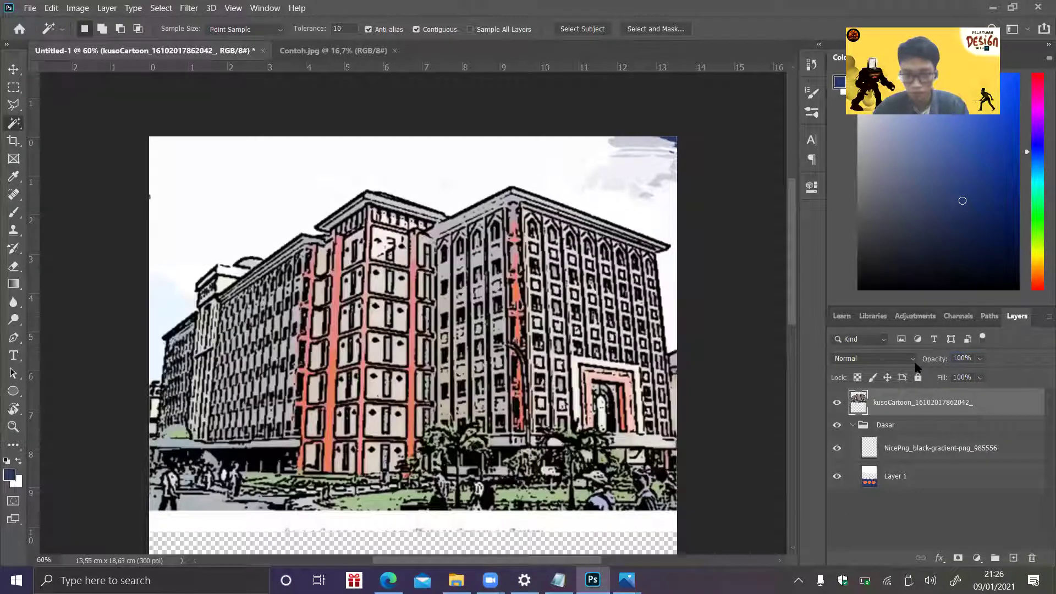
- Select Layer 1's white torn-sky area, apply Select Inverse, and reactivate the visible kusoCartoon layer
click(839, 404)
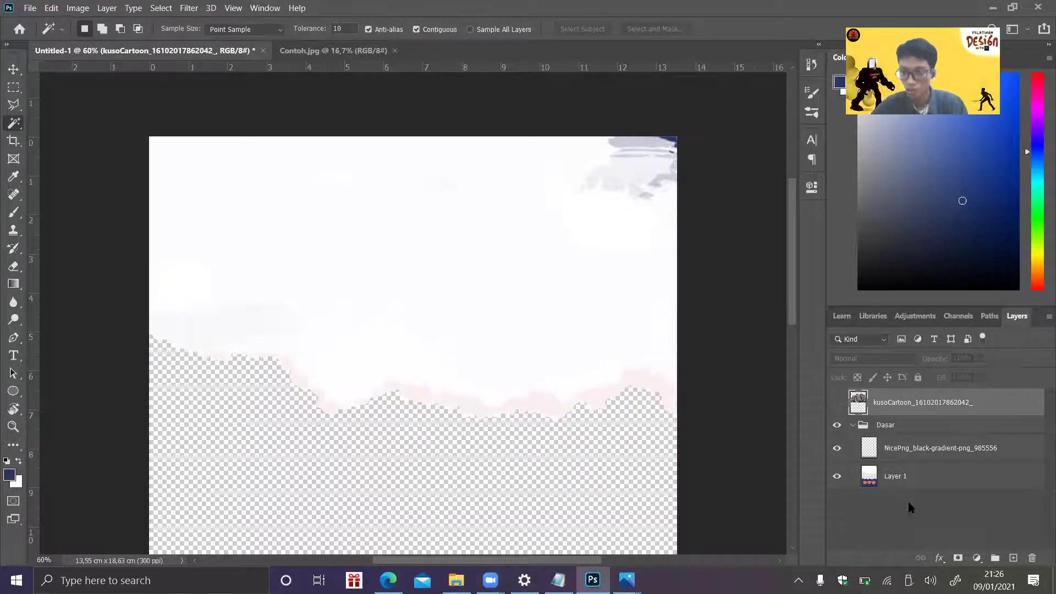
click(899, 480)
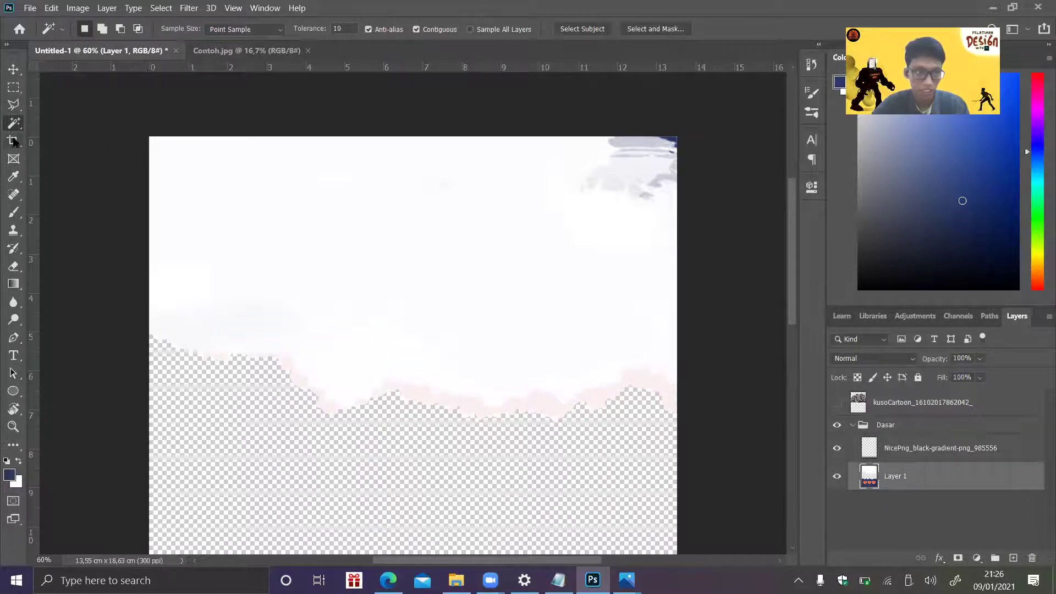
click(389, 335)
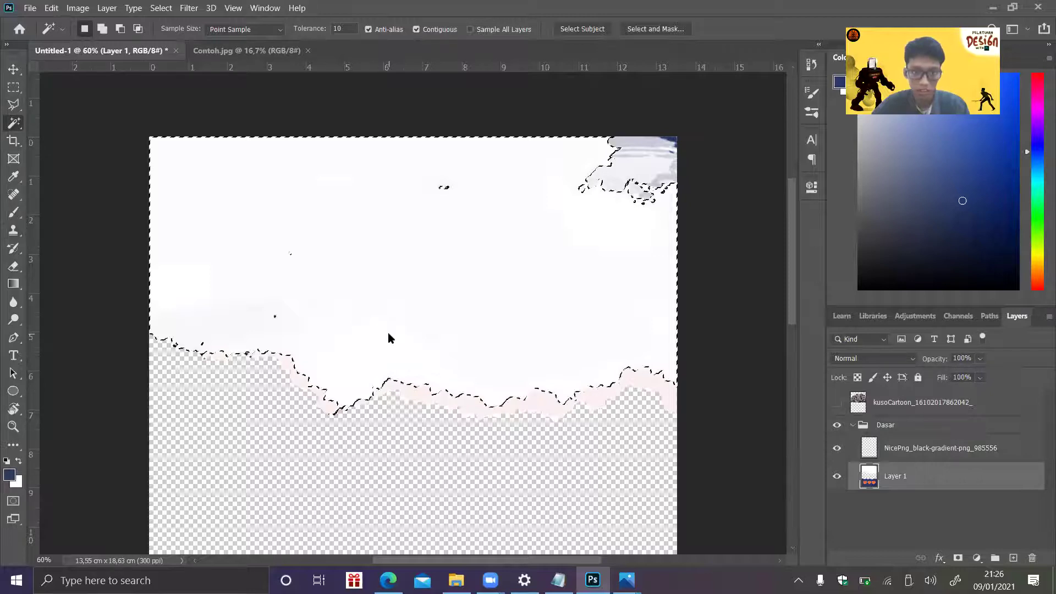
right_click(388, 332)
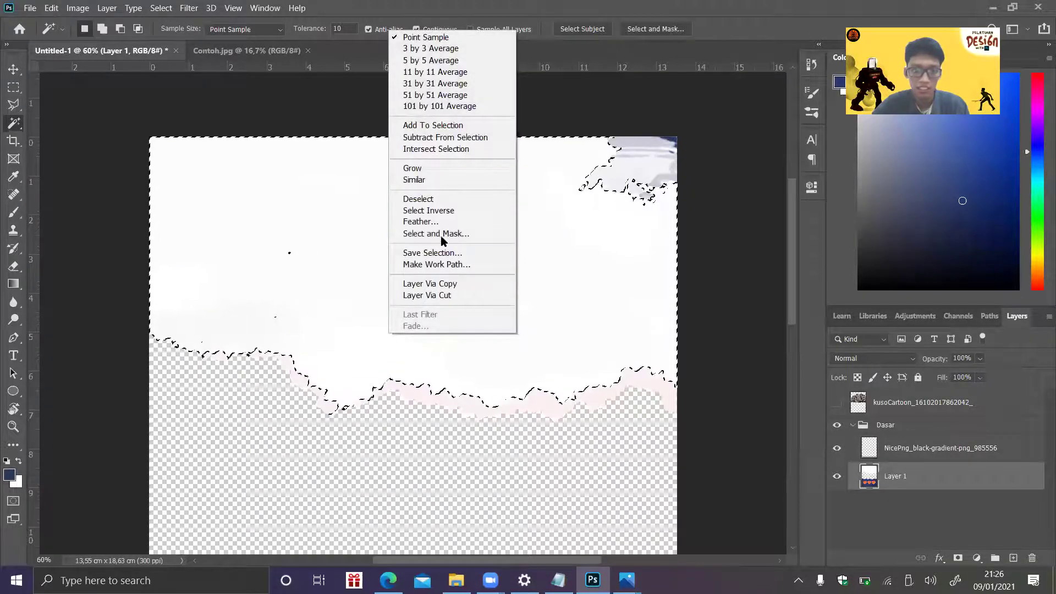
click(429, 210)
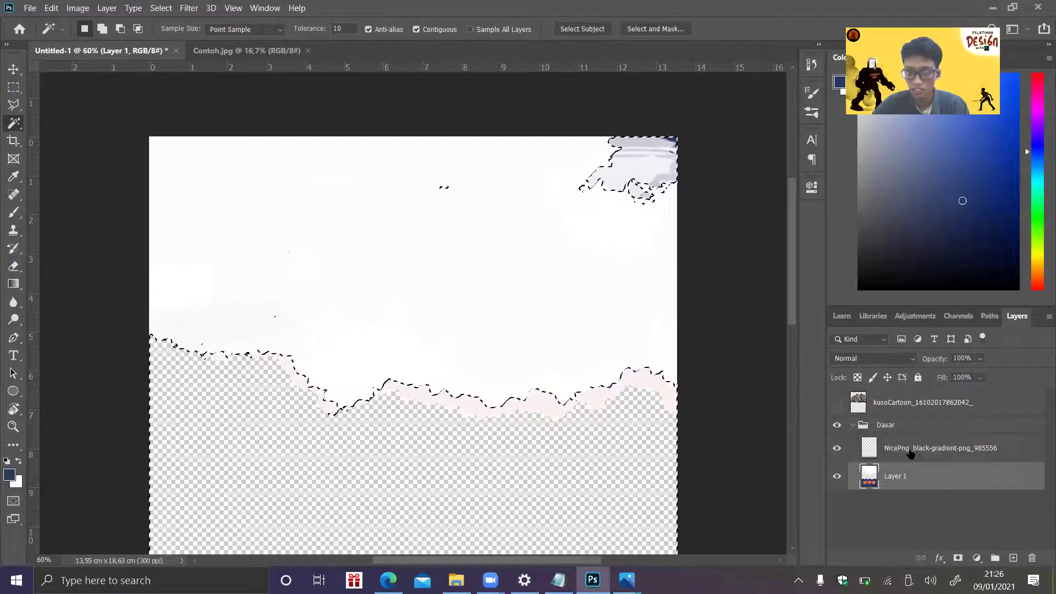
click(899, 407)
click(837, 403)
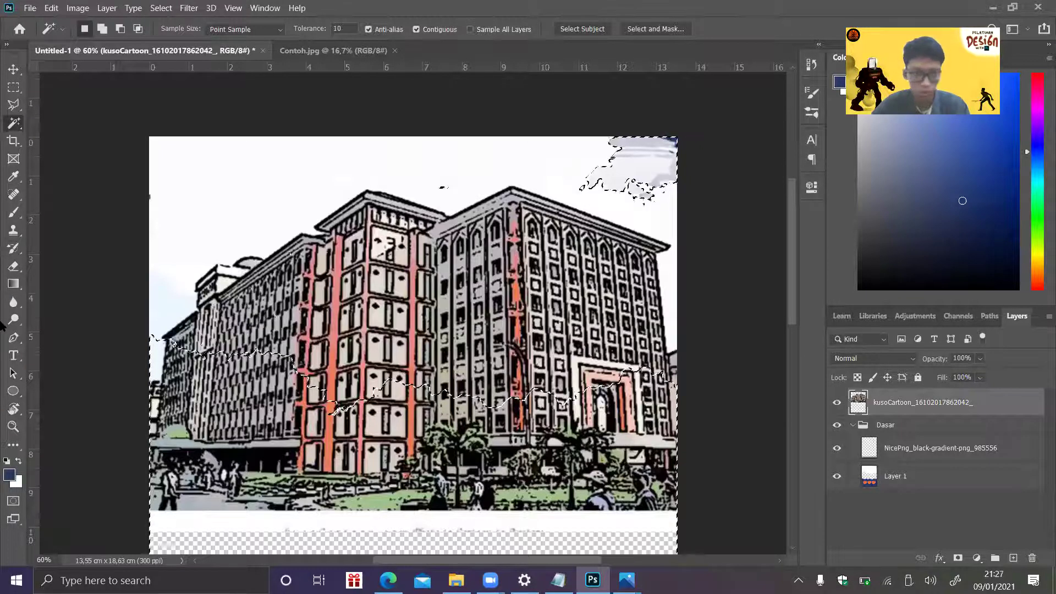
- Erase the building's lower part, trees and lawn inside the torn-edge selection, then deselect
click(172, 384)
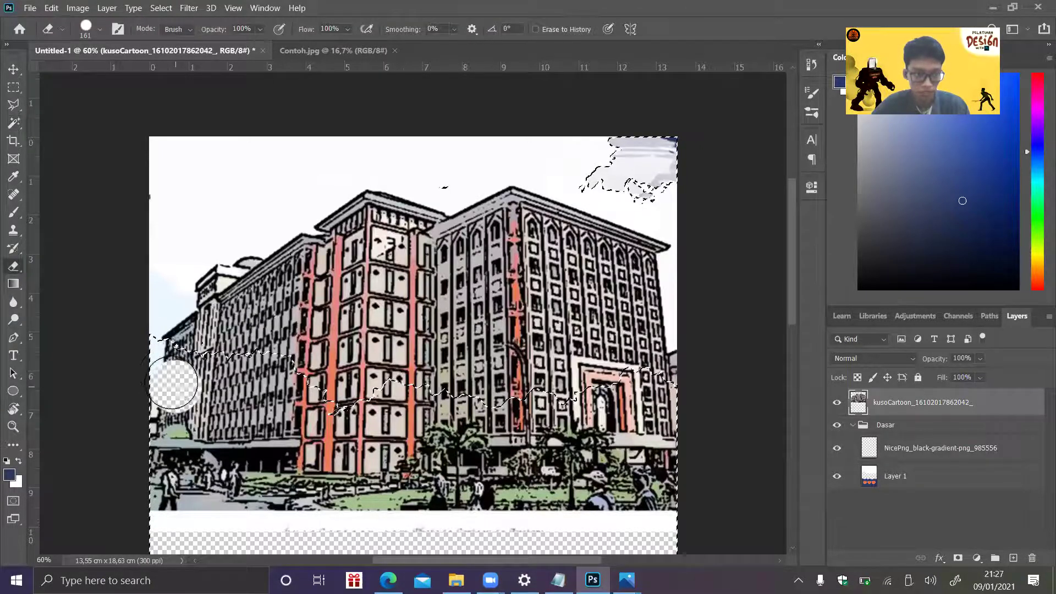
drag(152, 347, 261, 380)
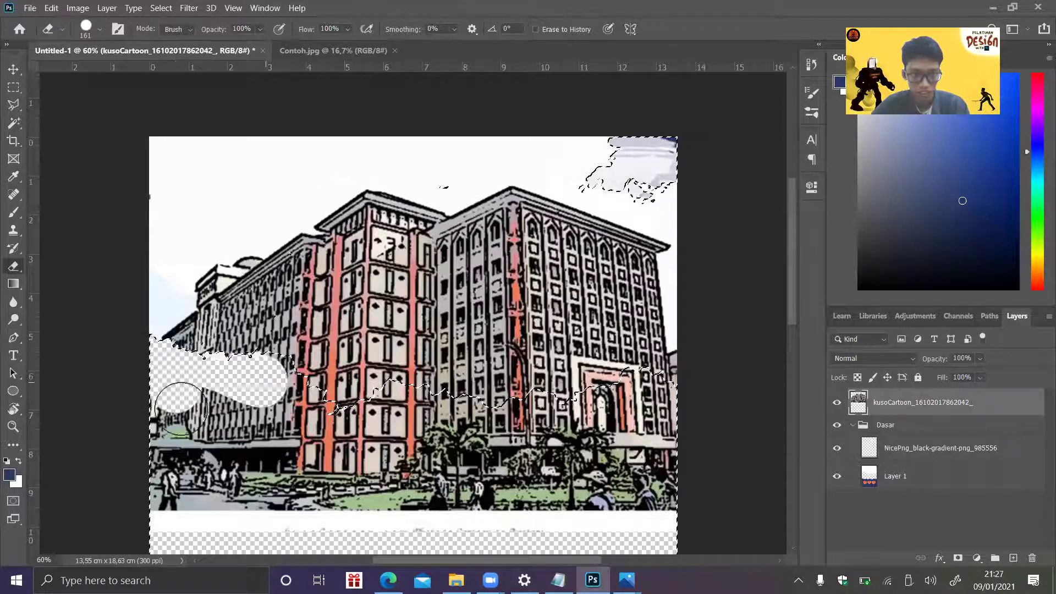
drag(175, 457, 88, 504)
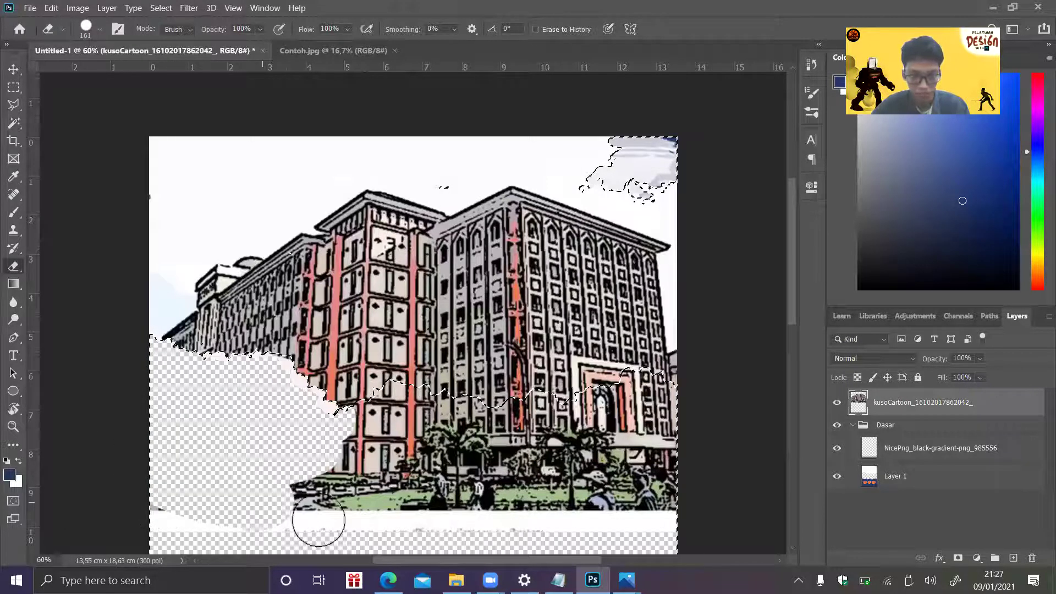
mouse_move(416, 454)
mouse_down()
mouse_move(438, 404)
mouse_move(257, 477)
mouse_move(396, 438)
mouse_move(541, 451)
mouse_move(438, 406)
mouse_move(617, 423)
mouse_move(531, 407)
mouse_move(689, 361)
mouse_move(726, 408)
mouse_move(520, 482)
mouse_move(675, 472)
mouse_move(725, 528)
mouse_move(521, 521)
mouse_move(471, 459)
mouse_move(450, 460)
mouse_move(639, 445)
mouse_move(476, 454)
mouse_up()
key(ctrl+d)
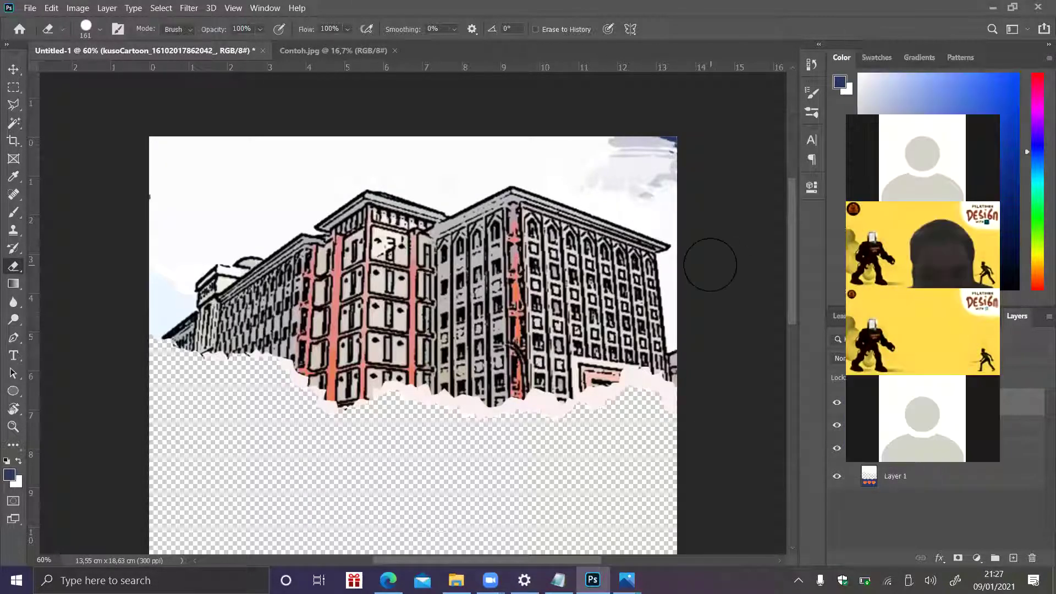
drag(788, 247, 788, 270)
scroll(784, 287, down, 2)
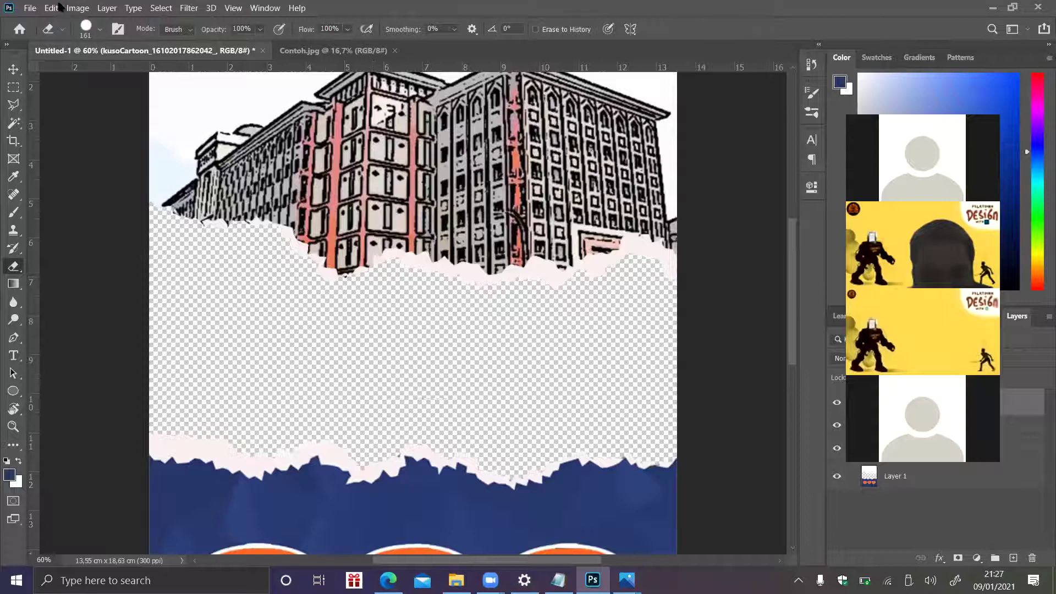
- Place Training.jpg as an embedded image, shift it slightly down and commit it
click(30, 8)
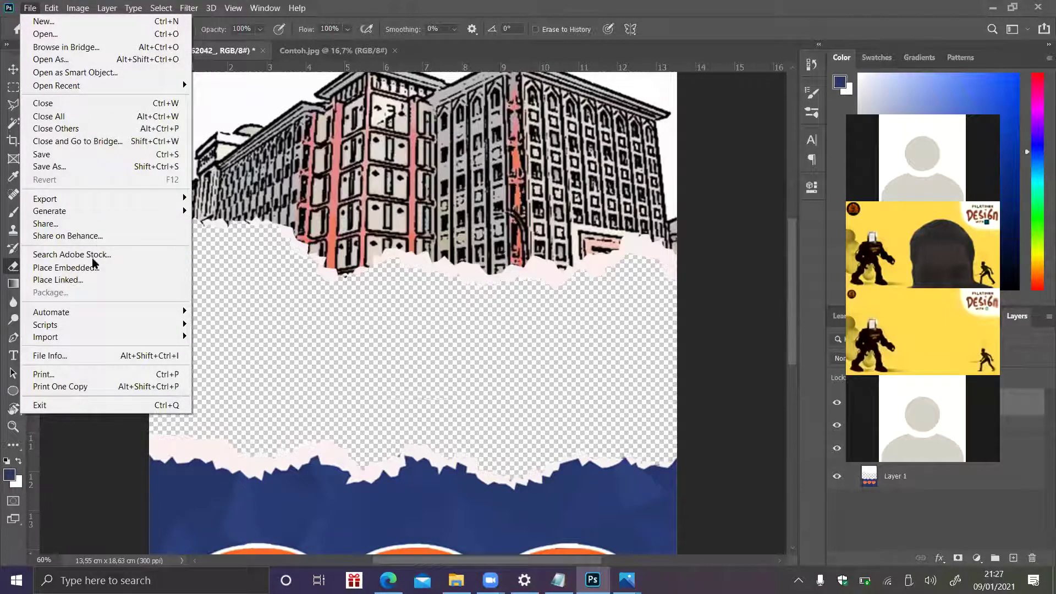
key(Return)
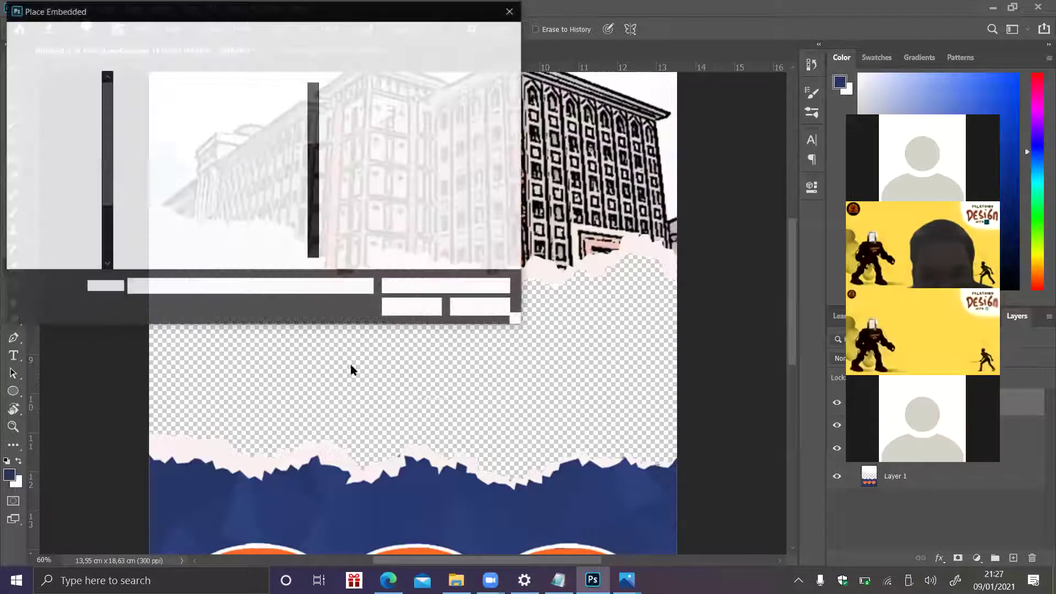
scroll(317, 160, down, 5)
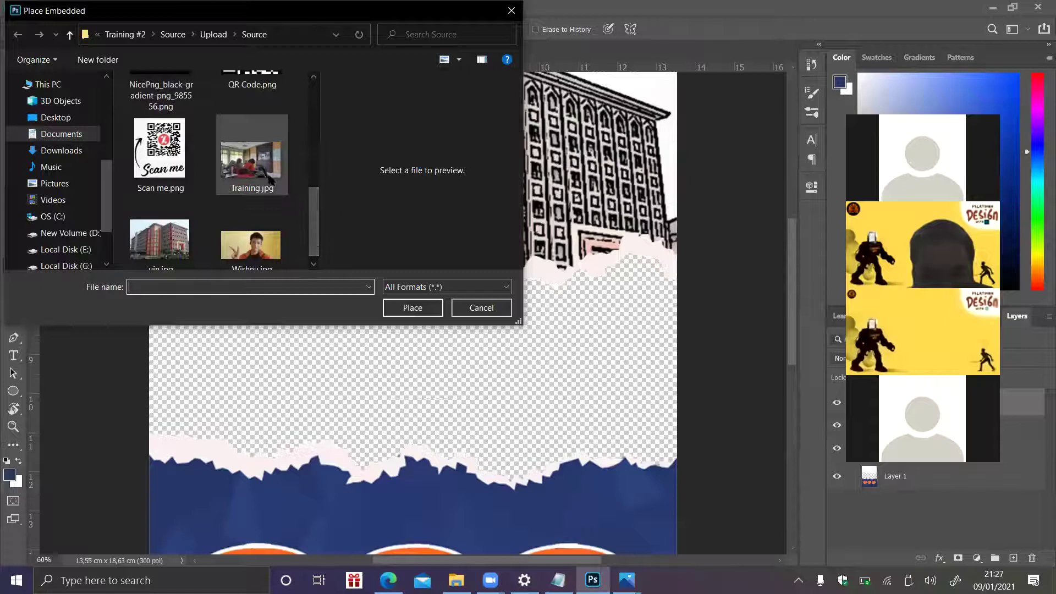
click(270, 179)
double_click(270, 179)
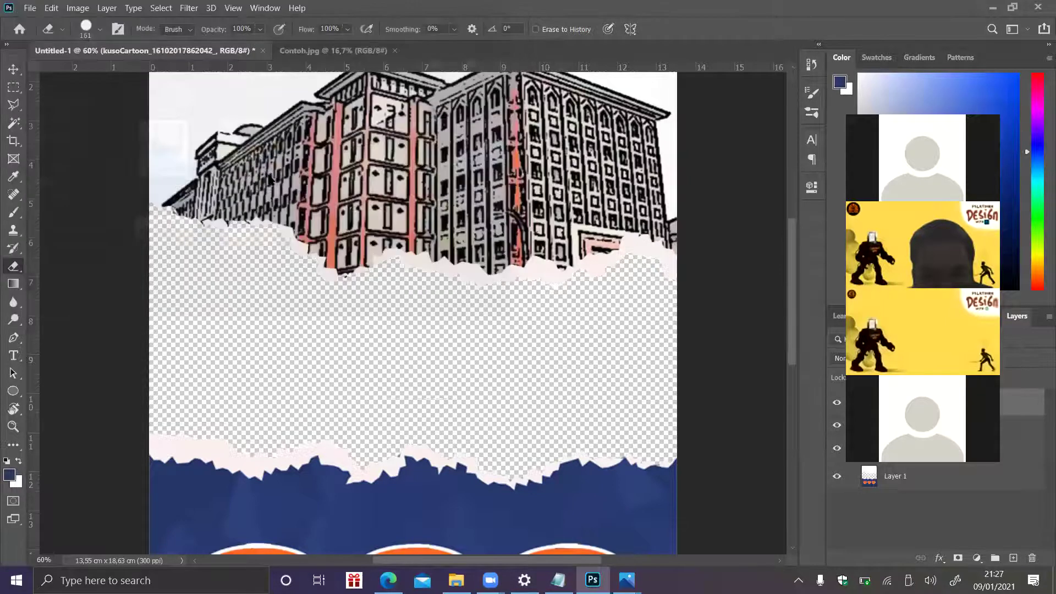
drag(572, 301, 572, 329)
key(Return)
key(e)
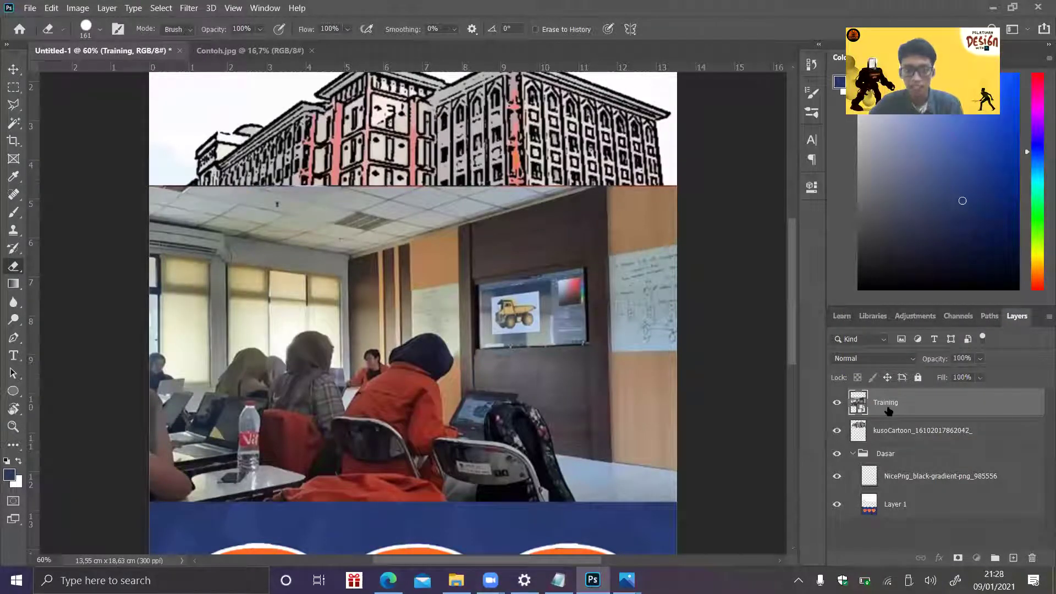
- Toggle the Training layer's visibility to compare, then move it below Layer 1
click(837, 403)
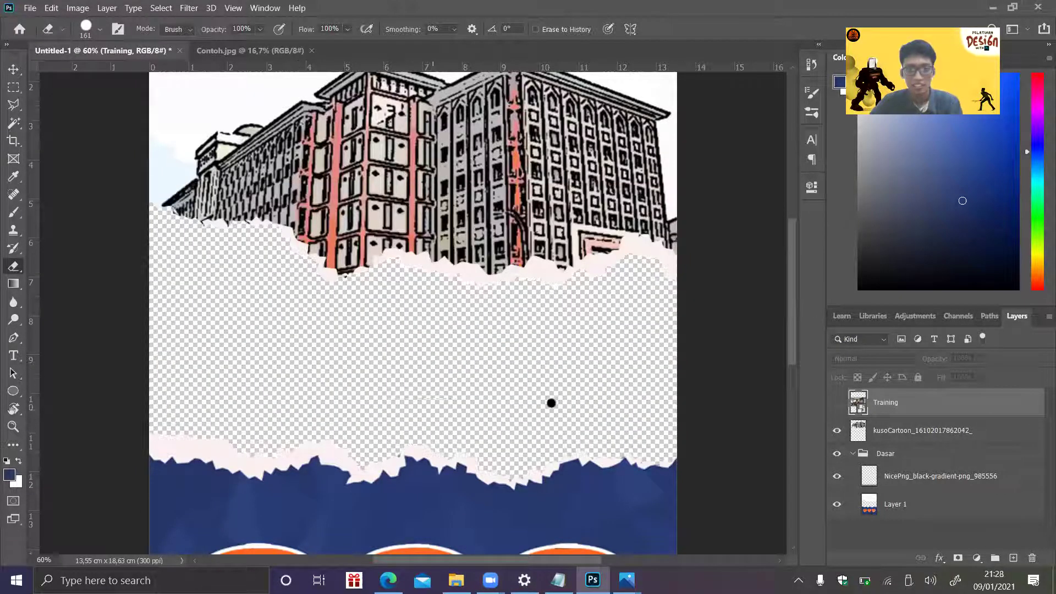
click(836, 405)
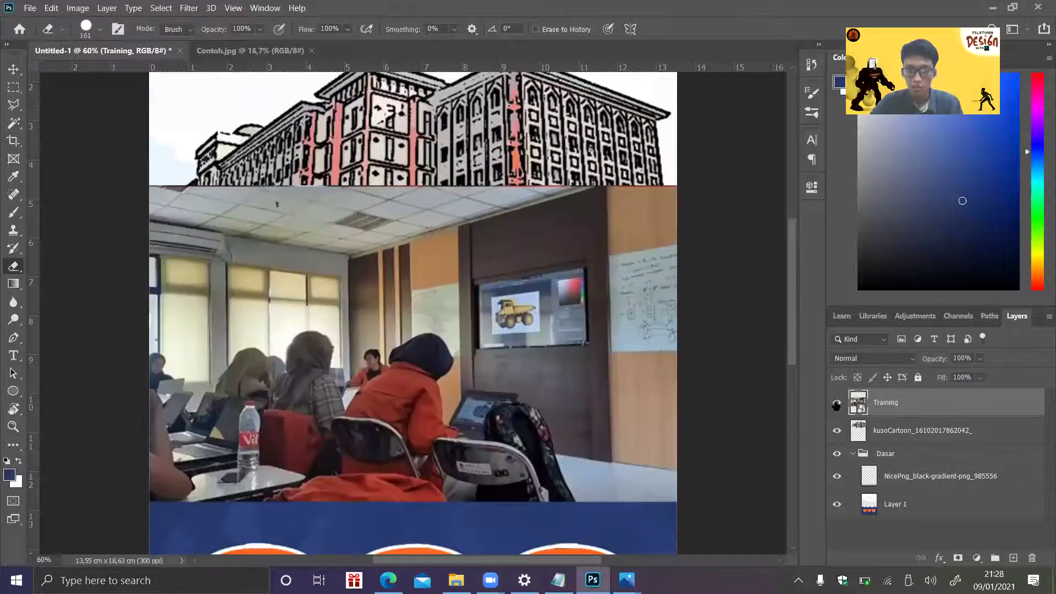
click(837, 402)
click(837, 402)
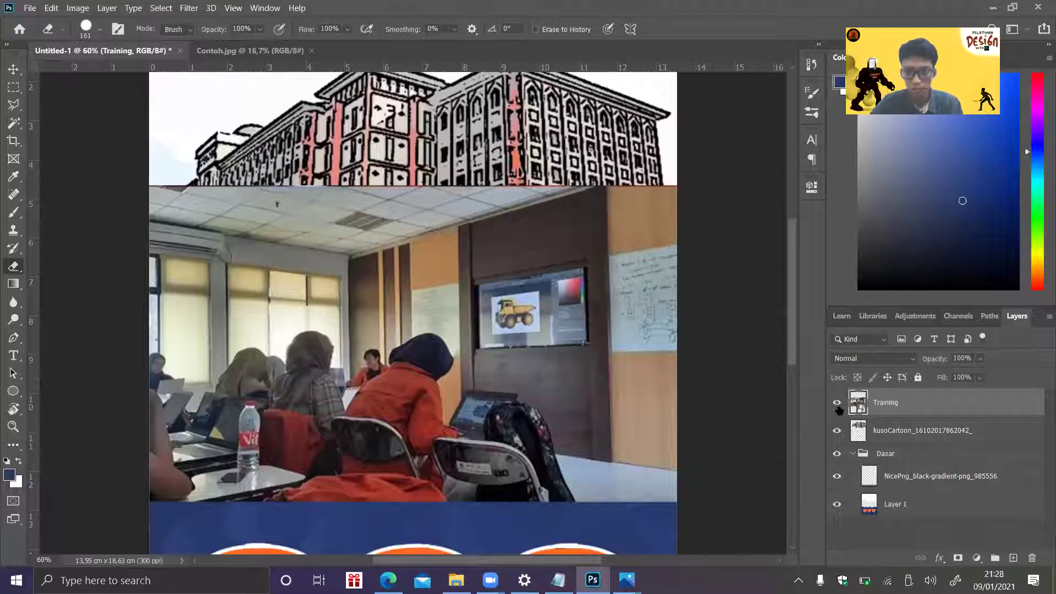
click(838, 405)
click(838, 403)
drag(892, 412, 902, 520)
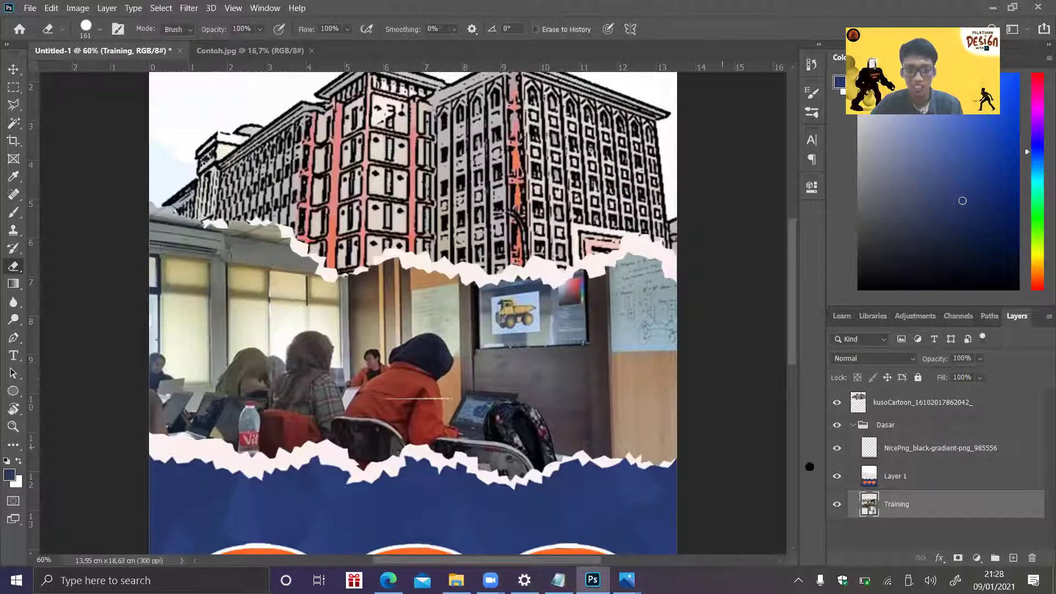
key(ctrl+t)
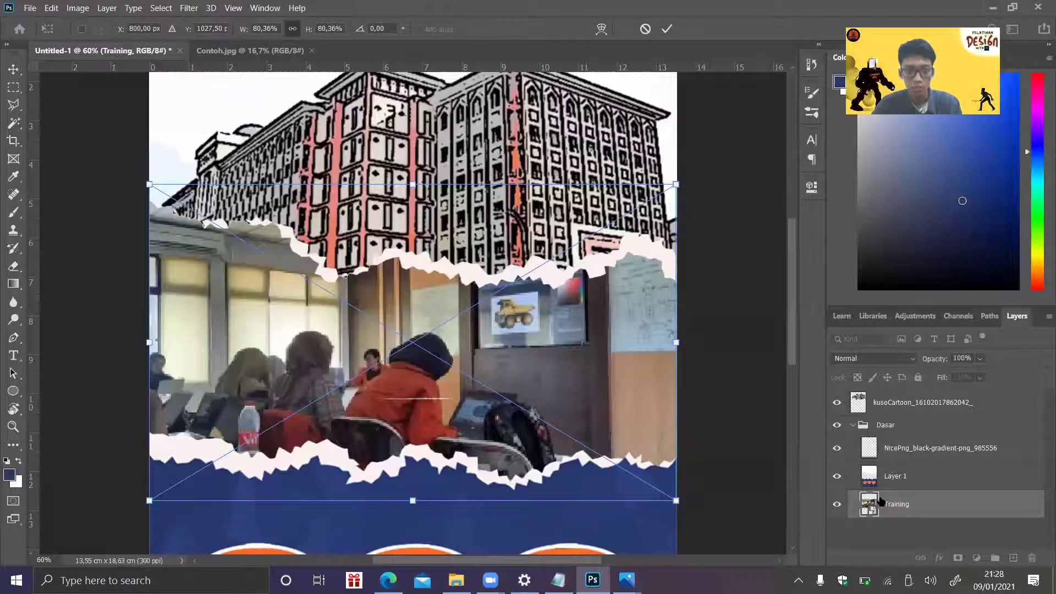
key(shift+Down)
key(shift+Down)
key(shift+Down)
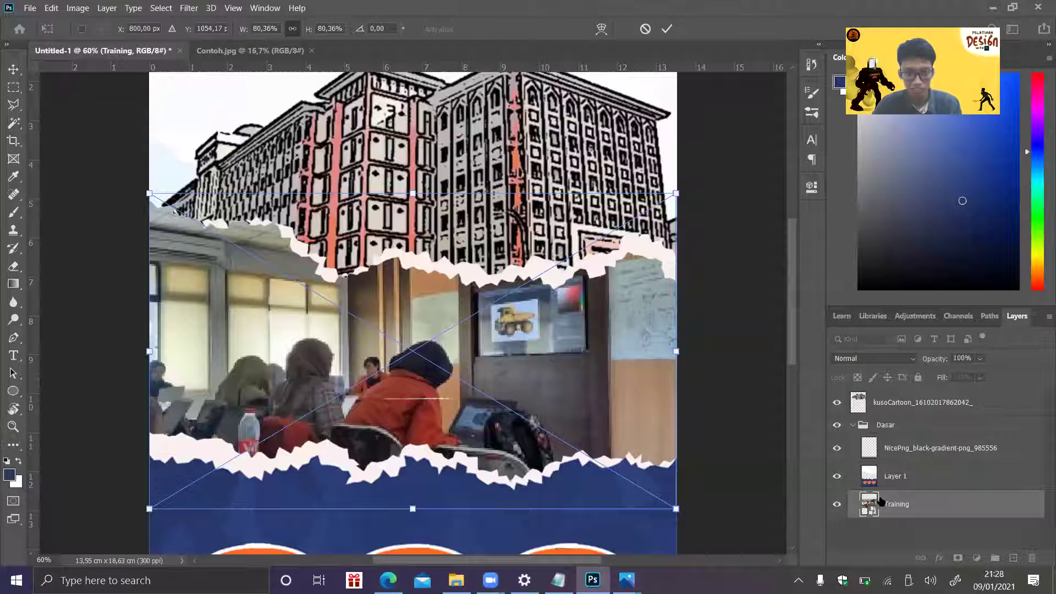
key(shift+Down)
key(shift+Down)
key(shift+Down)
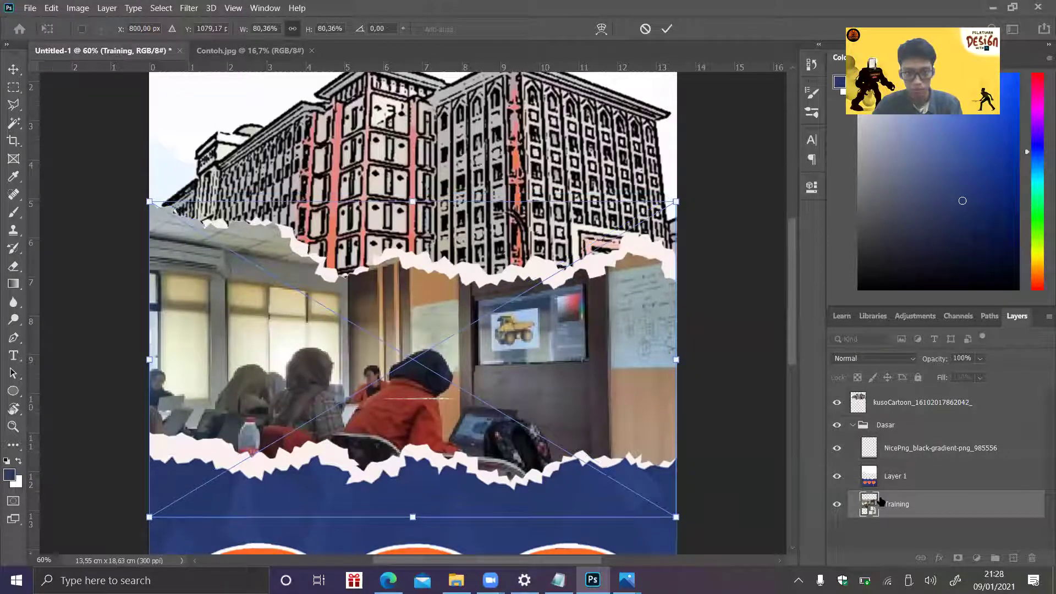
key(Return)
key(e)
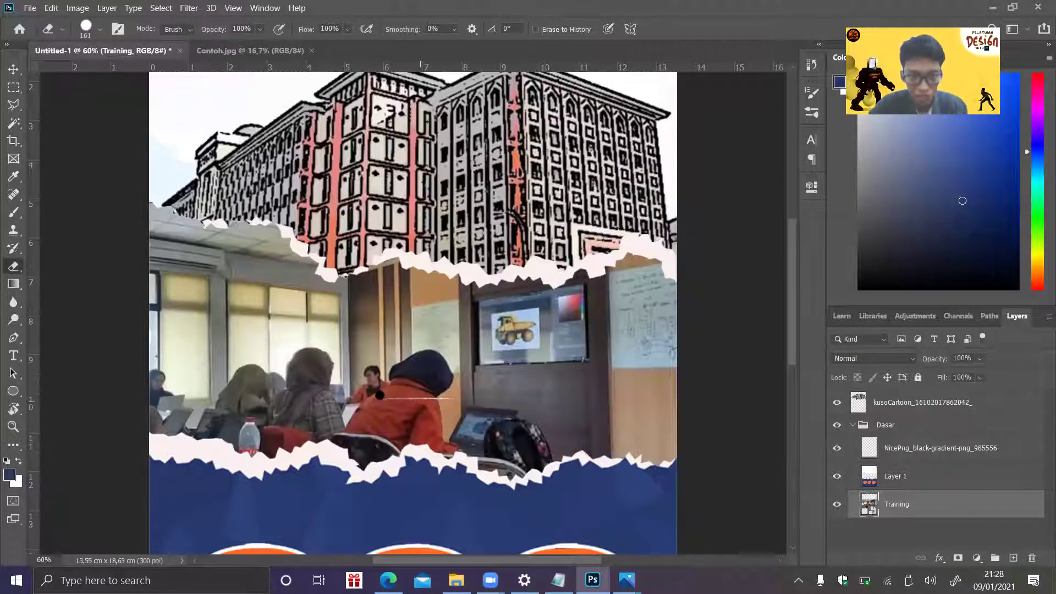
click(948, 406)
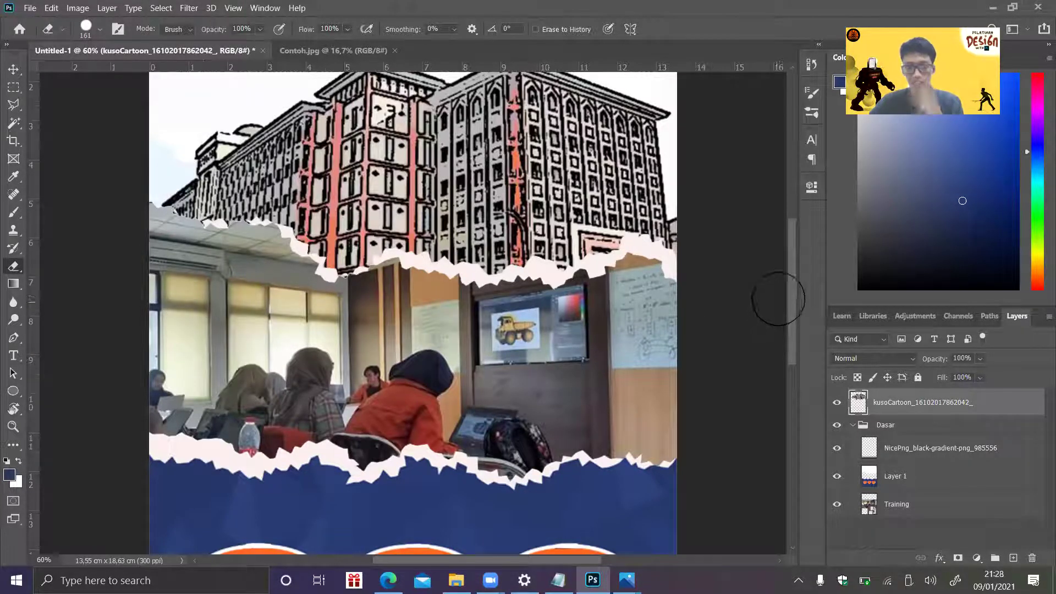
drag(791, 291, 787, 241)
scroll(785, 258, down, 1)
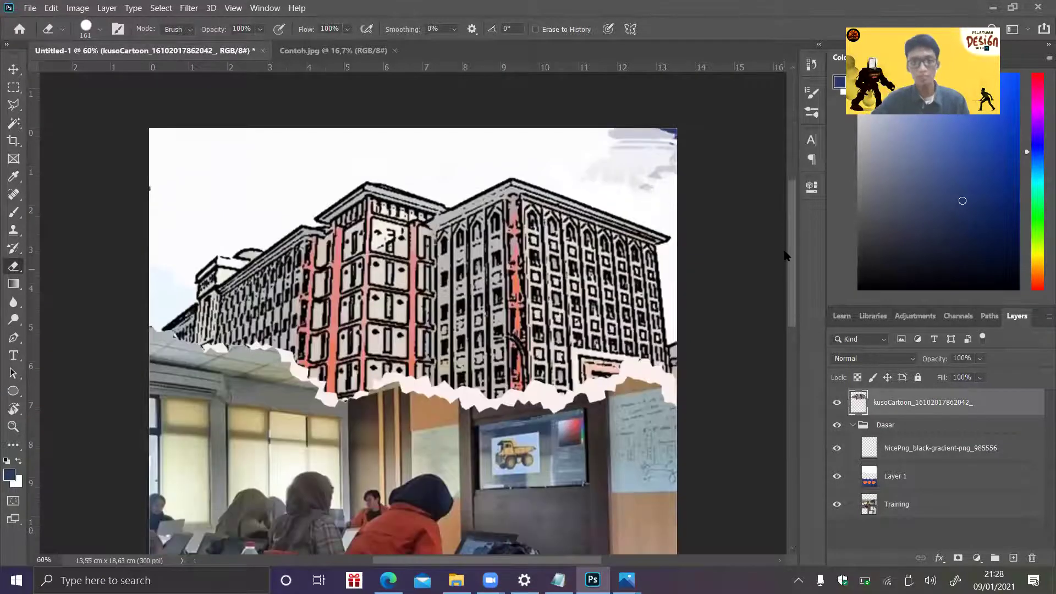
- Embed the HITAM logo, scale it to about 3% and commit it in the top-left corner
click(30, 8)
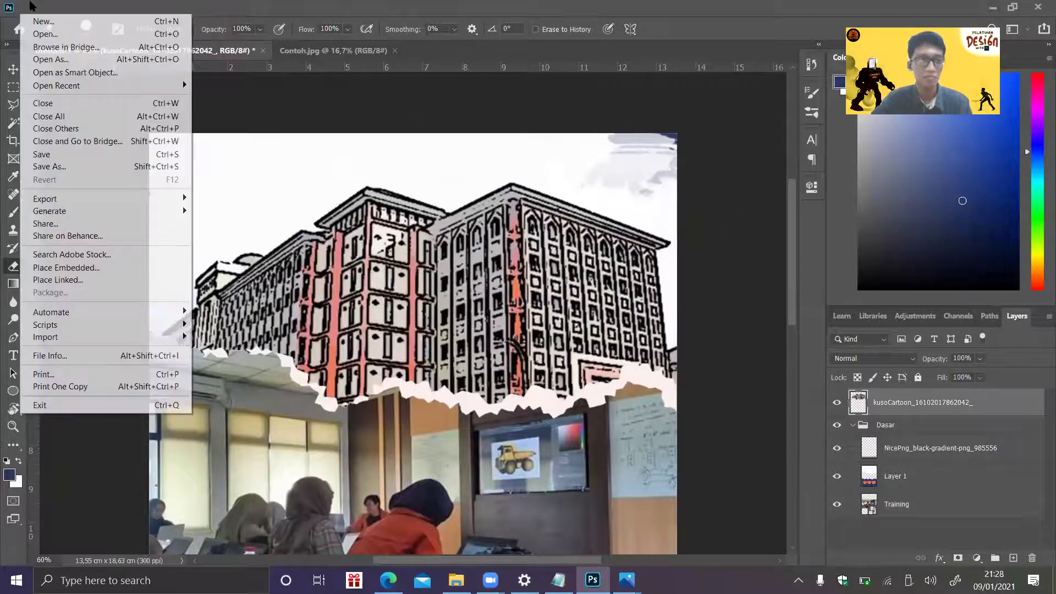
click(88, 271)
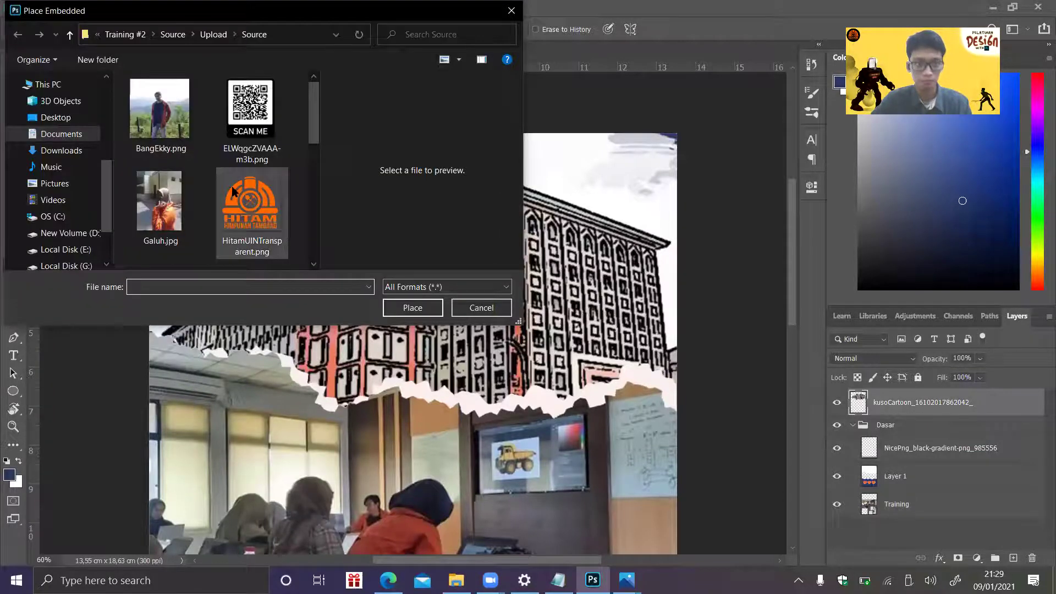
double_click(232, 191)
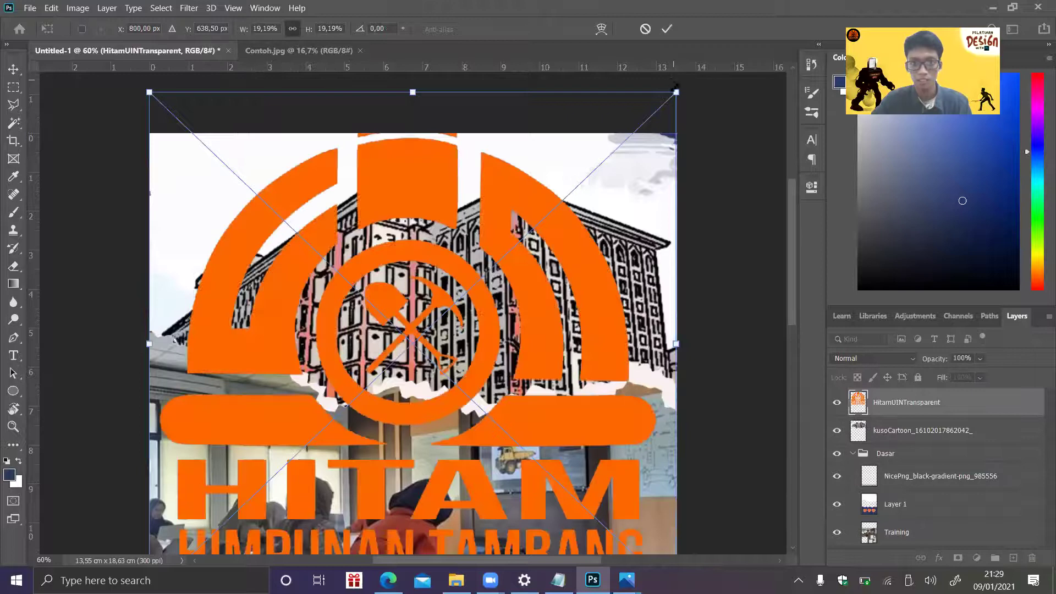
drag(676, 92, 526, 236)
drag(394, 304, 344, 347)
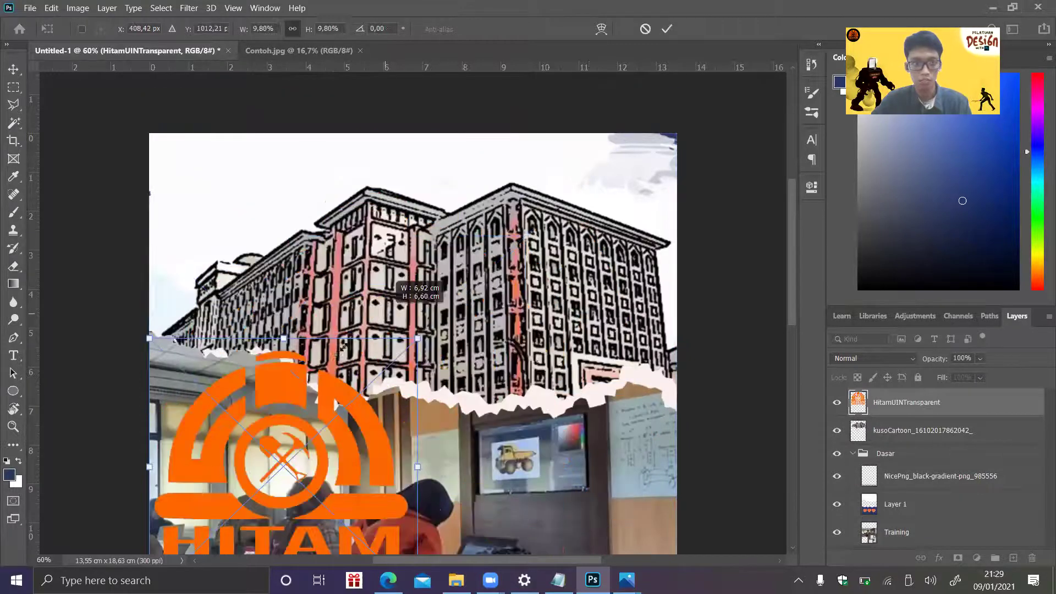
drag(270, 416, 274, 187)
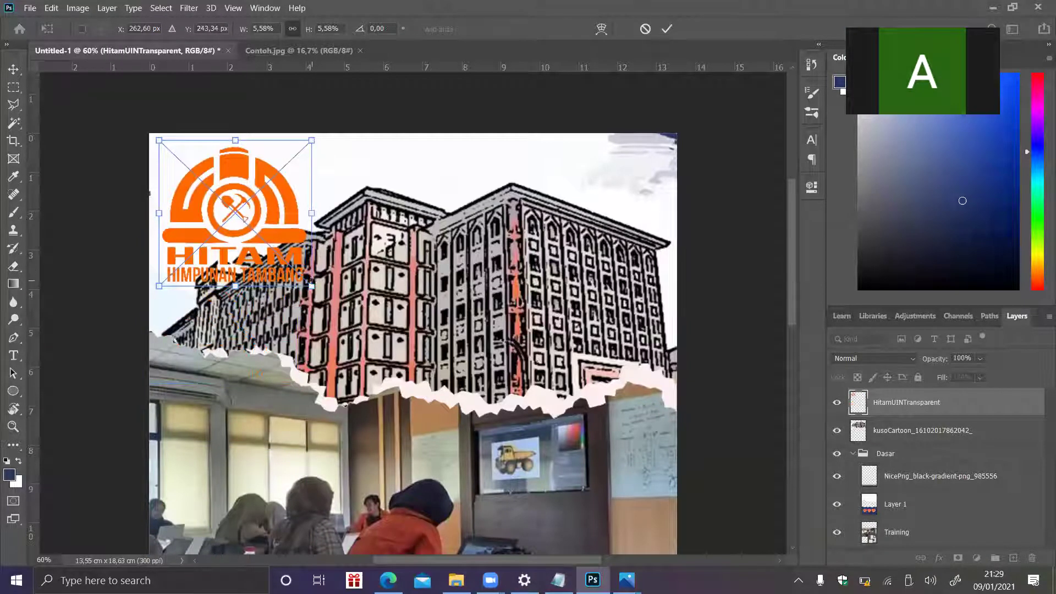
drag(246, 206, 214, 187)
key(Left)
key(Left)
key(Left)
key(Left)
key(Left)
key(Up)
key(Up)
key(Up)
key(Up)
key(Up)
key(Return)
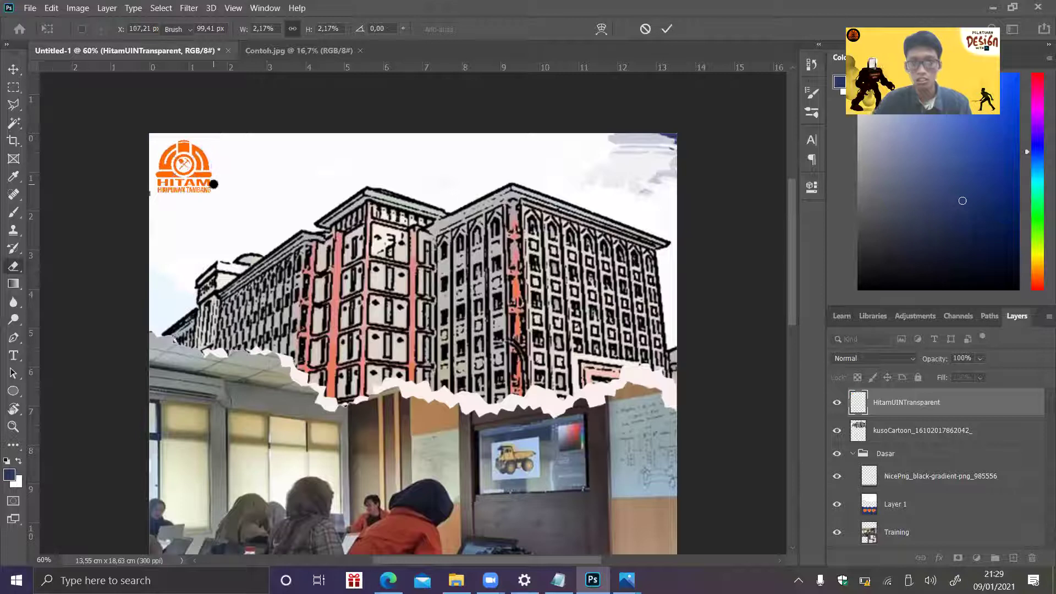
- Put the logo layer into a new layer group named Logo
key(e)
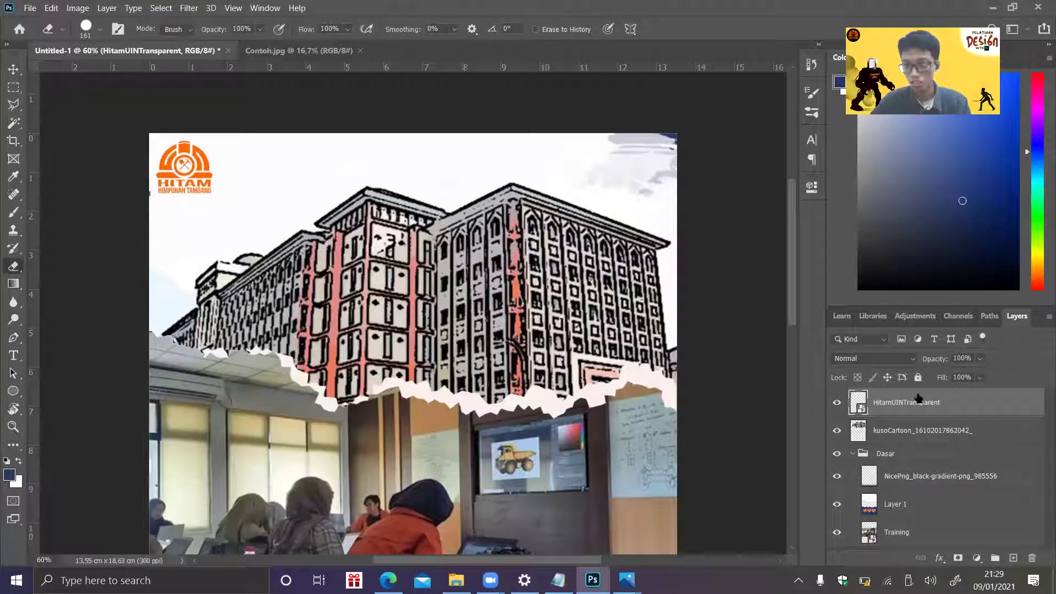
click(993, 557)
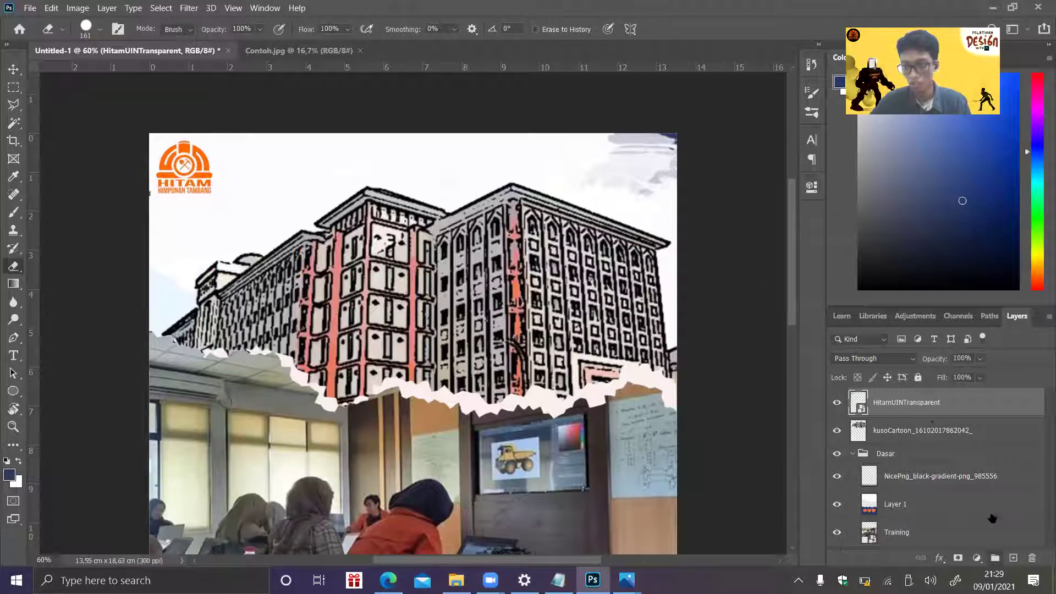
drag(910, 420, 908, 399)
double_click(892, 397)
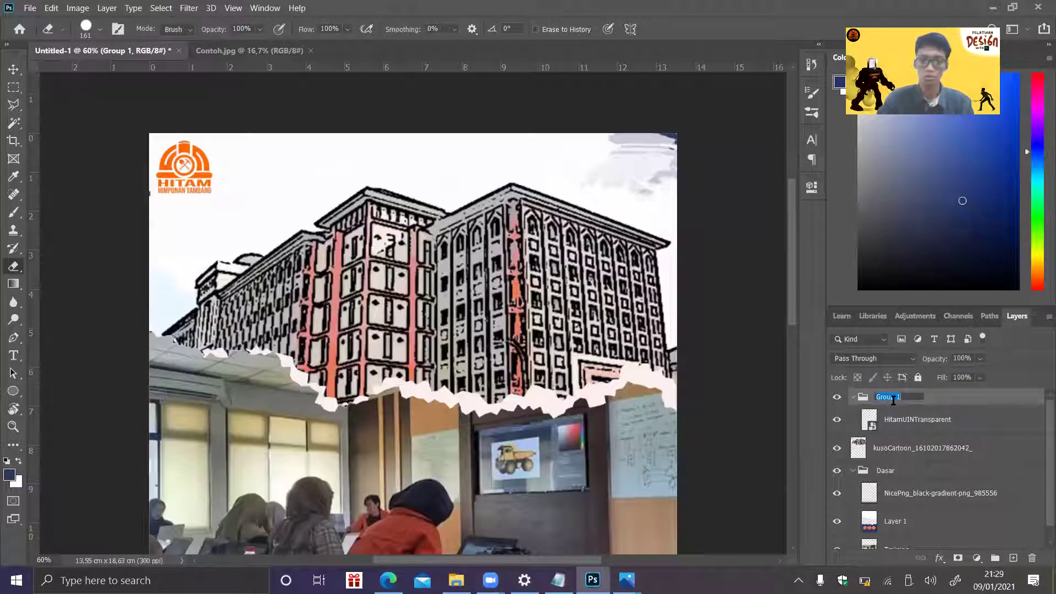
click(854, 397)
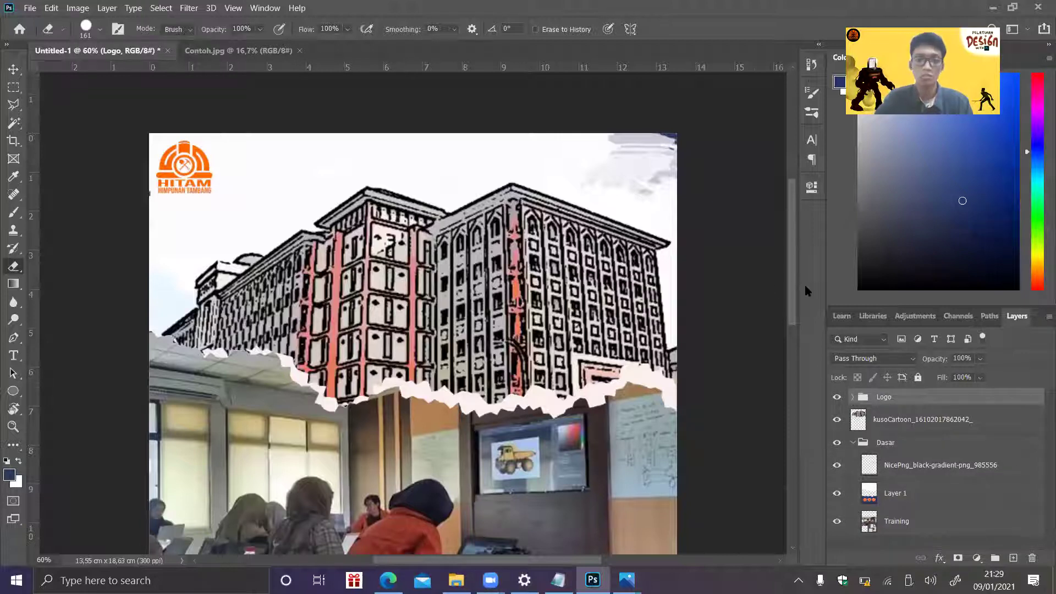
- Select Layer 1 holding the orange badges and bring up its layer menu
mouse_move(794, 292)
mouse_down()
mouse_move(789, 329)
mouse_move(791, 276)
mouse_up()
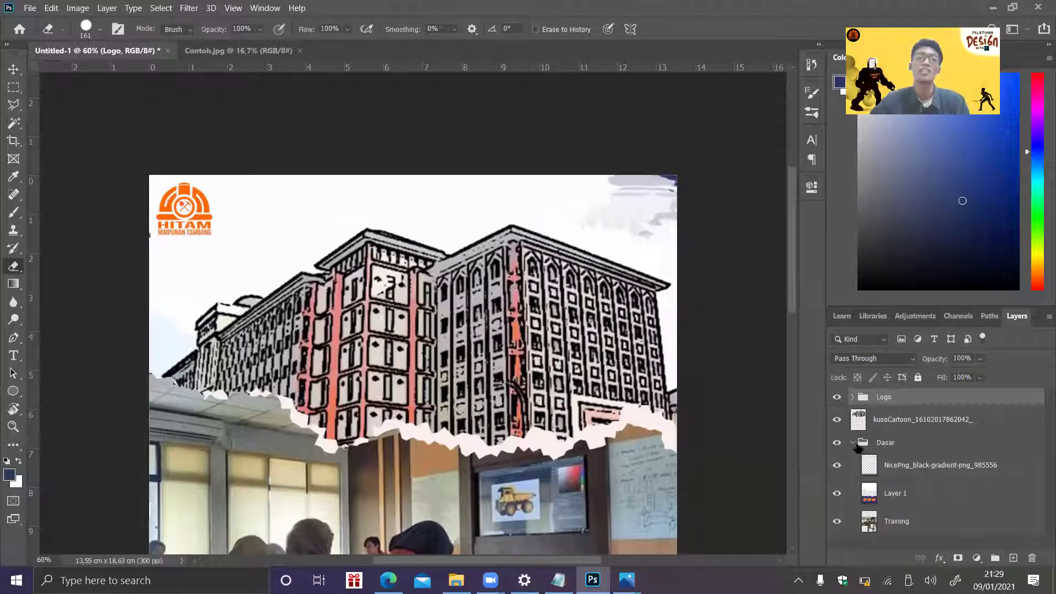
drag(793, 295, 792, 366)
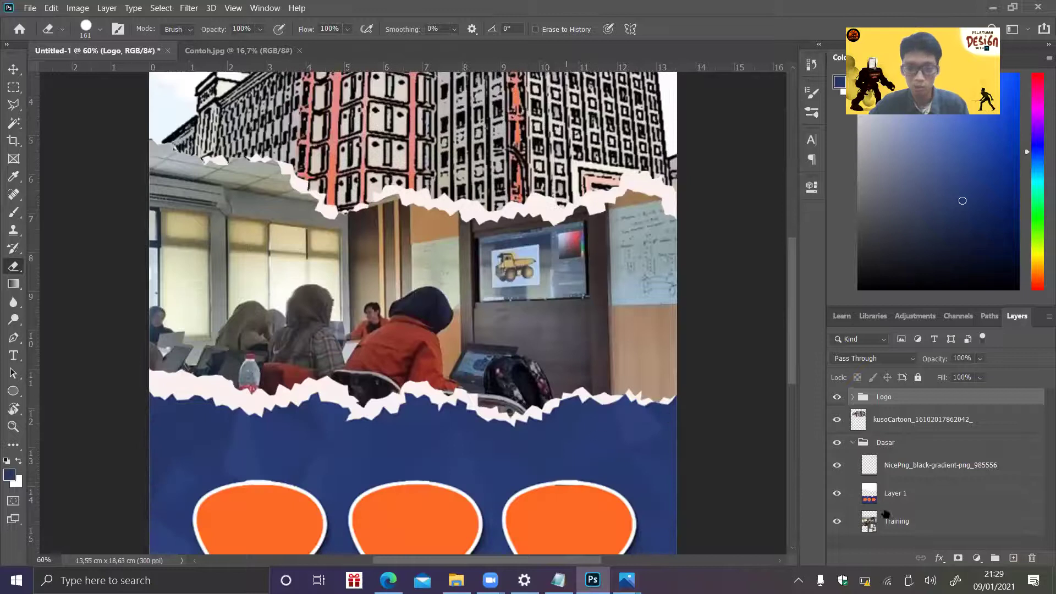
click(901, 505)
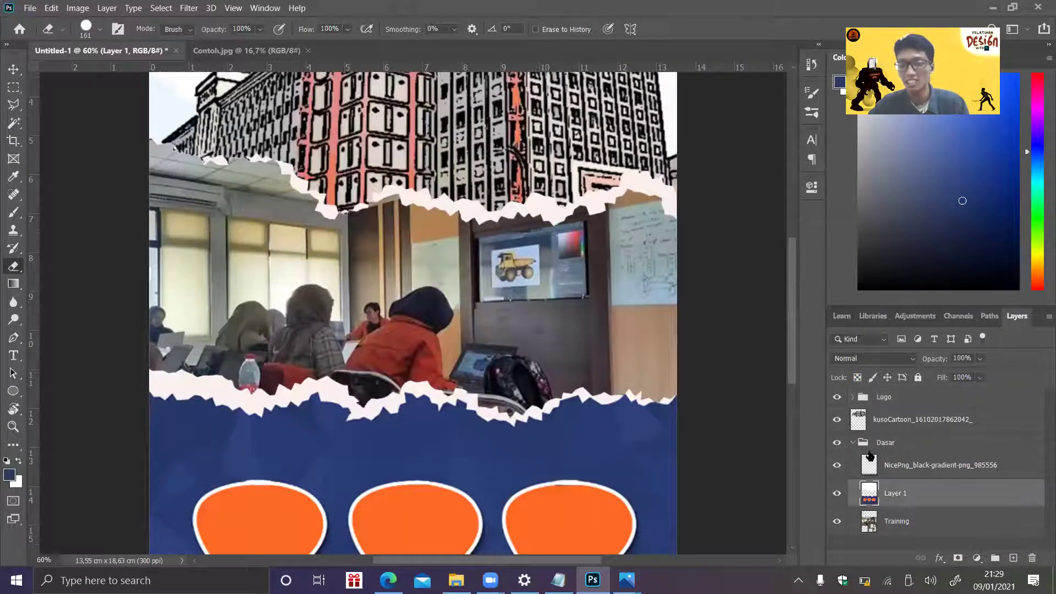
right_click(905, 502)
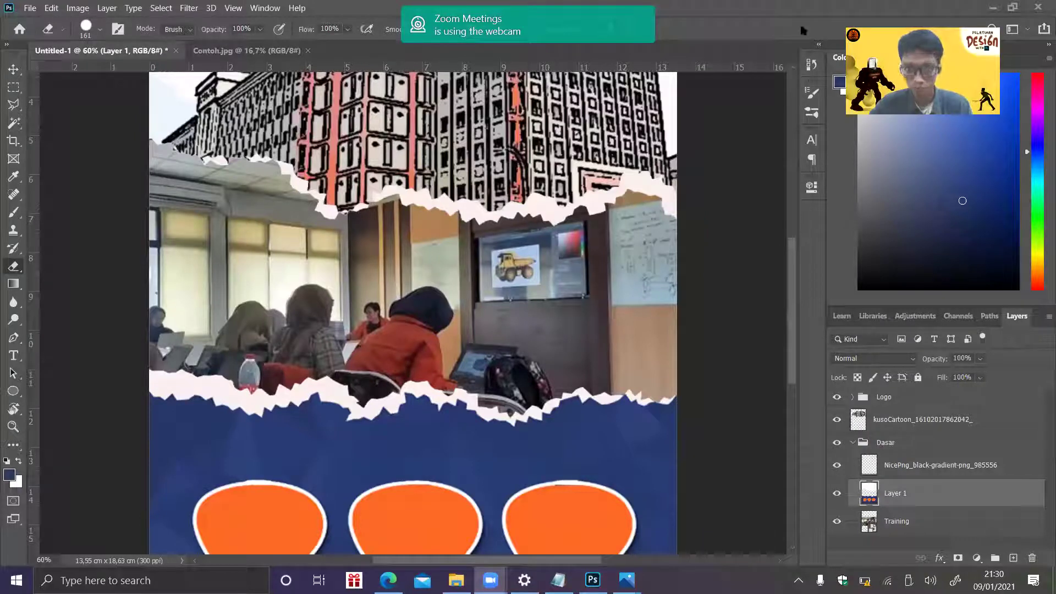
drag(790, 263, 788, 299)
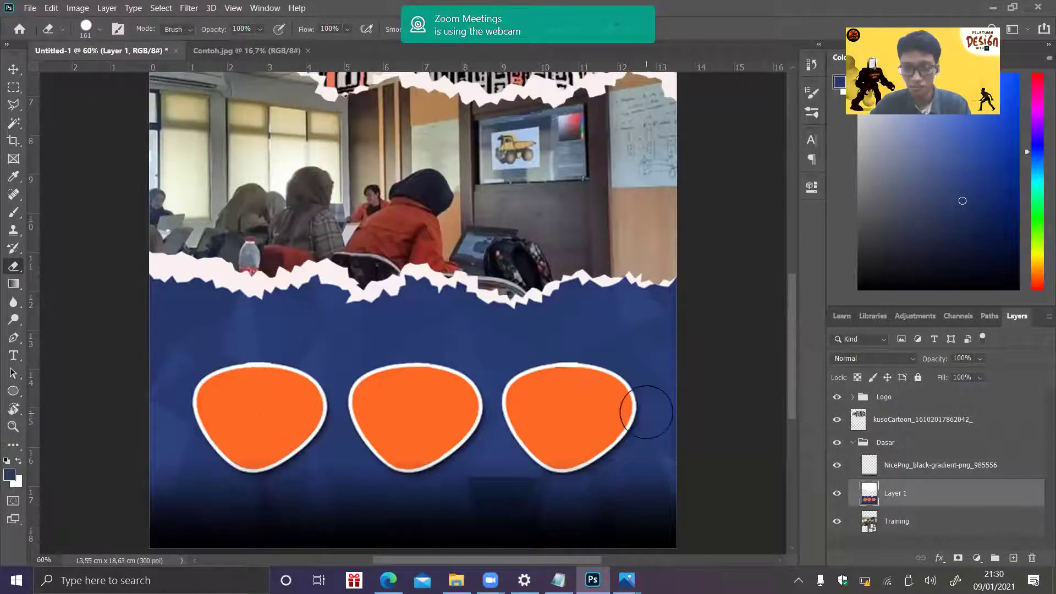
- Check the finished reference poster in Google Drive
click(25, 7)
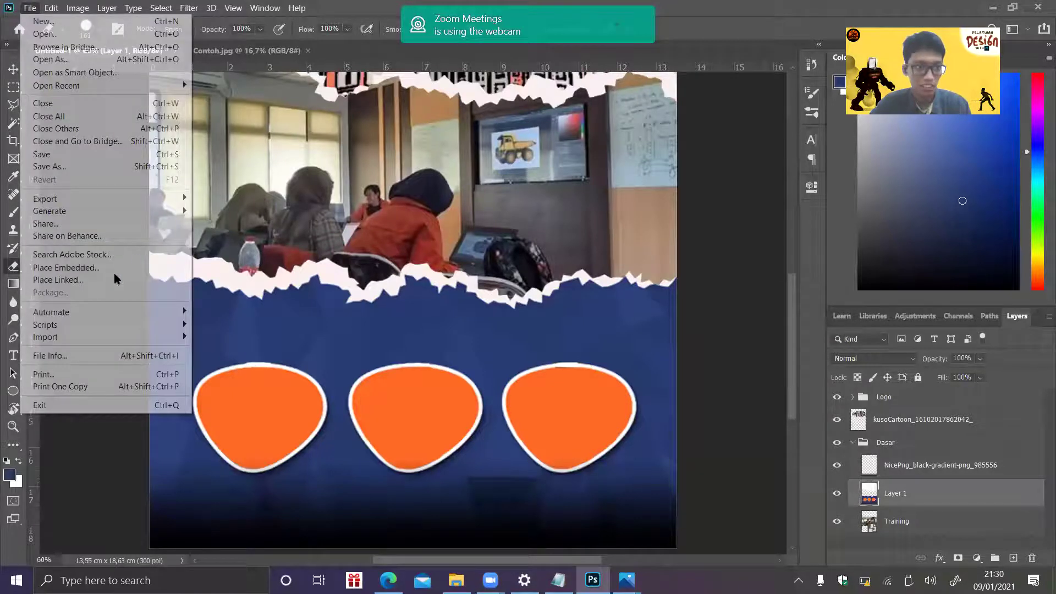
click(388, 580)
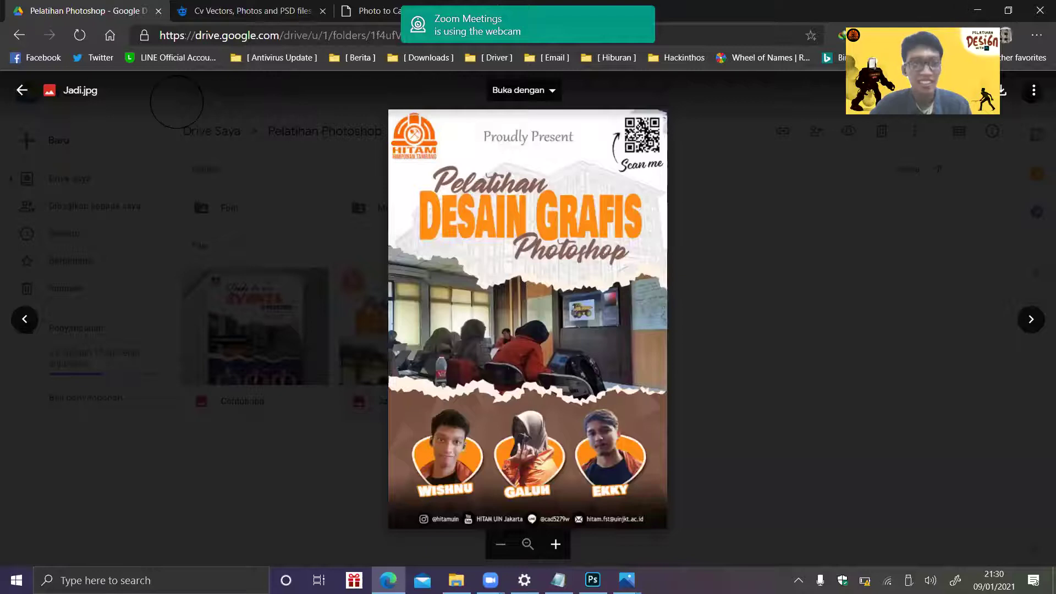
key(alt+Tab)
- Embed the team member's photo, commit it, and move its layer above the Dasar group
click(28, 7)
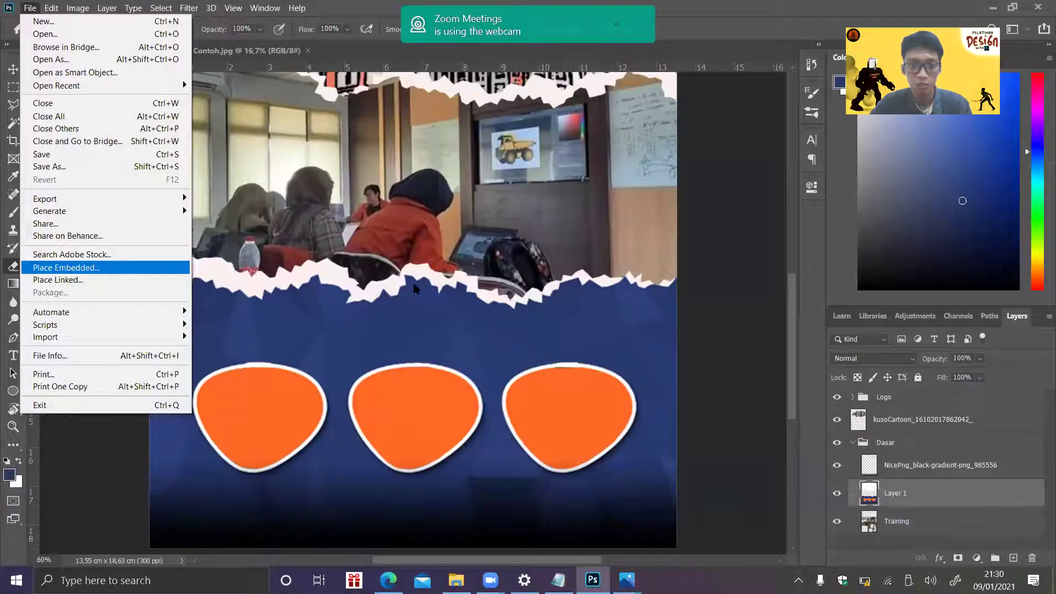
key(Return)
drag(314, 139, 318, 248)
double_click(269, 246)
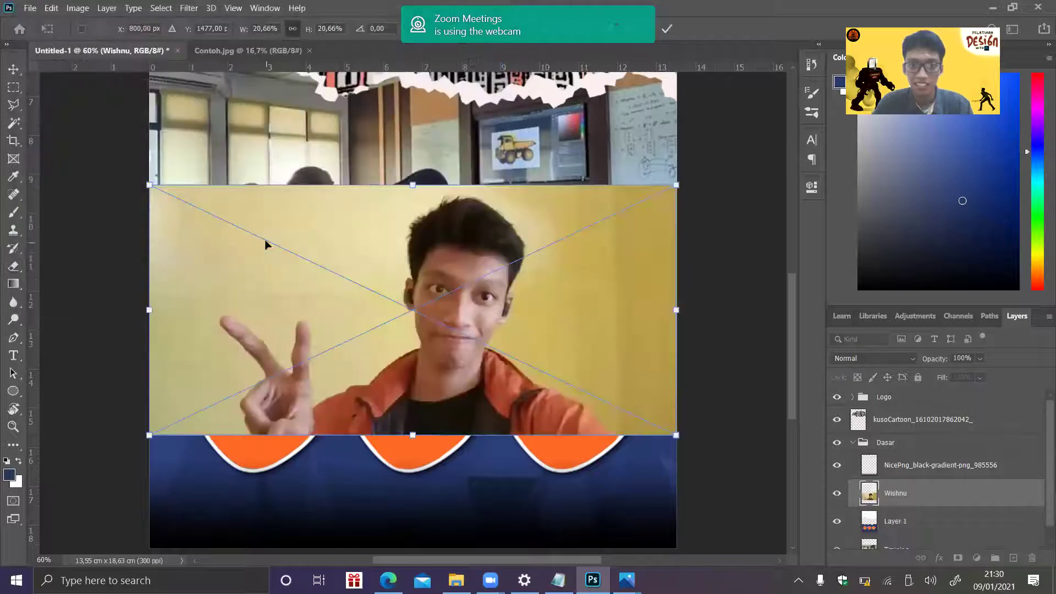
key(e)
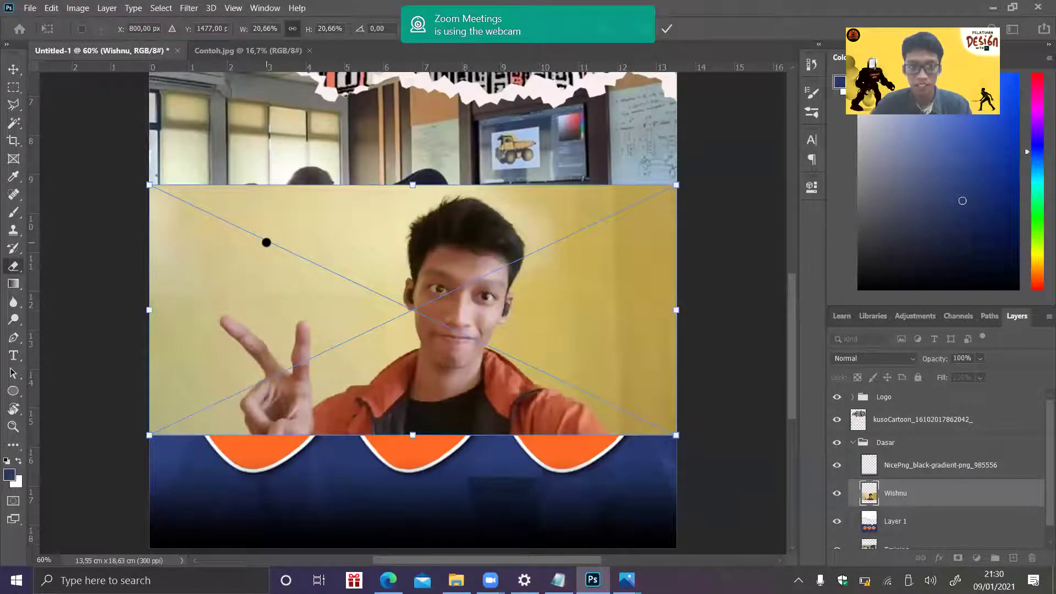
key(Return)
mouse_move(904, 497)
mouse_down()
mouse_move(898, 434)
mouse_move(880, 440)
mouse_up()
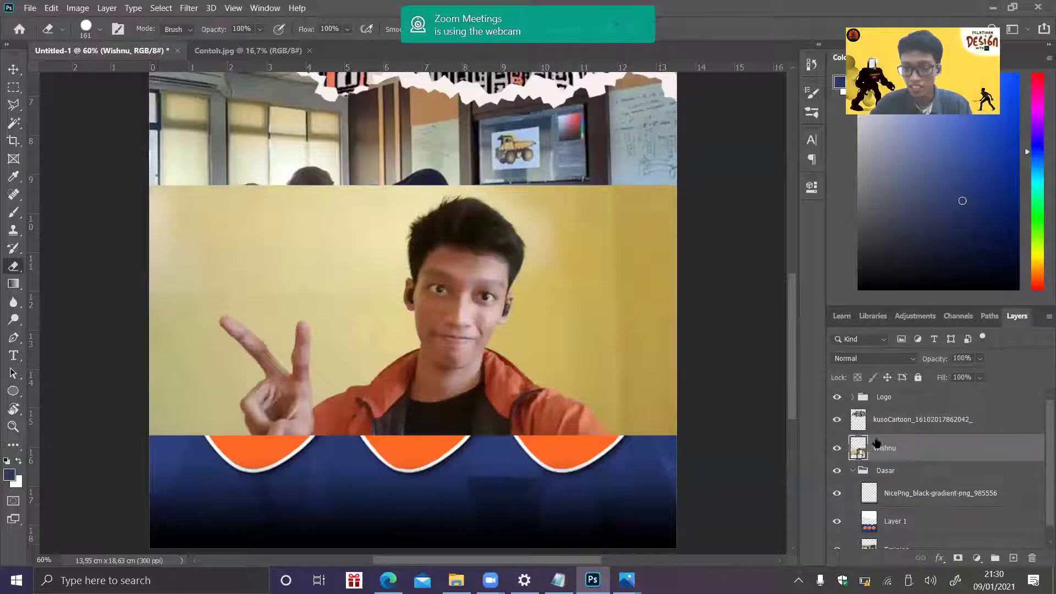
click(853, 471)
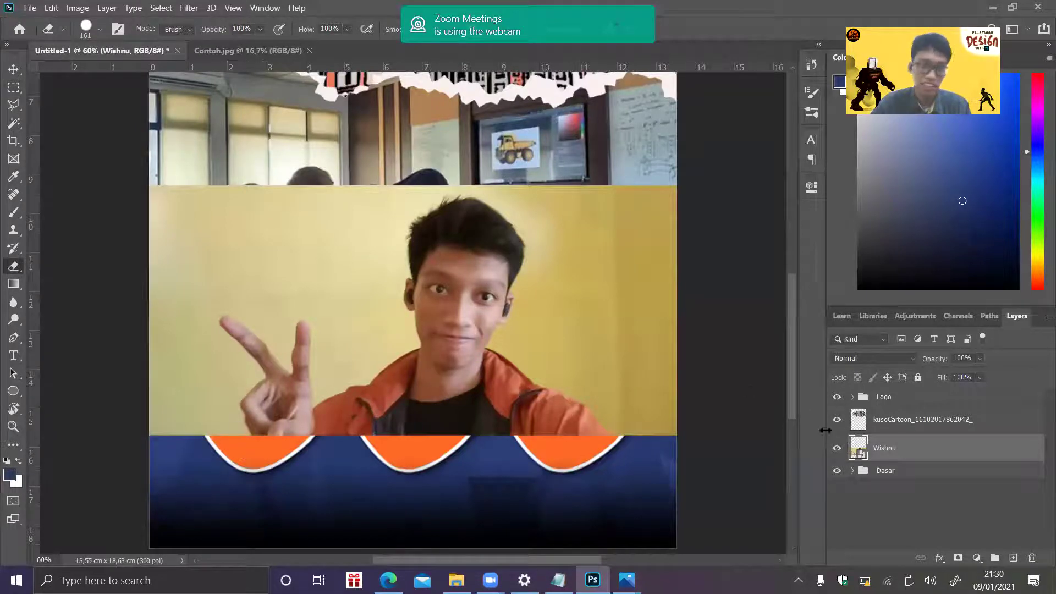
click(837, 449)
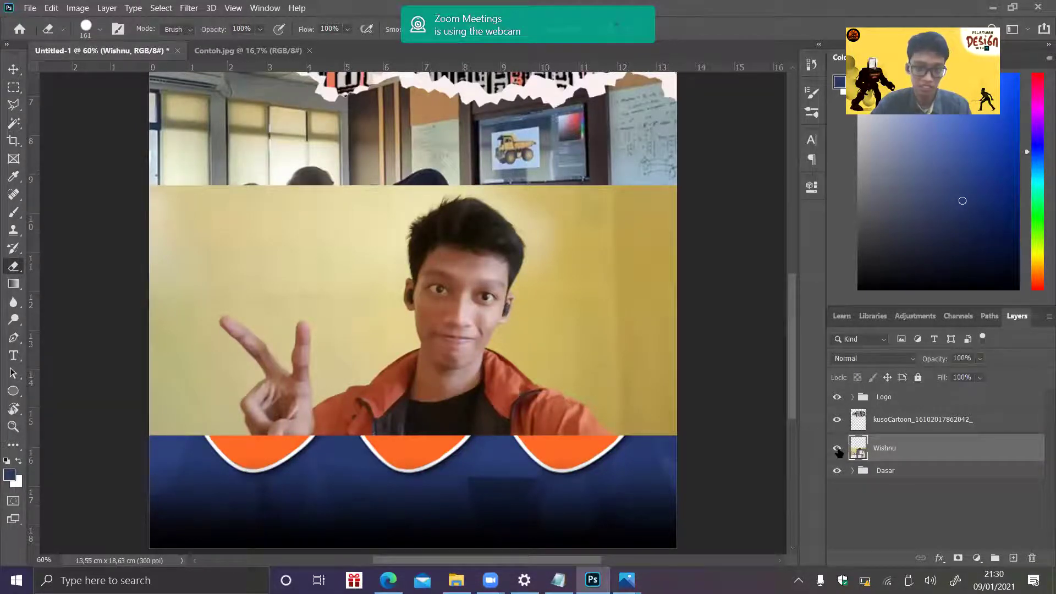
click(838, 449)
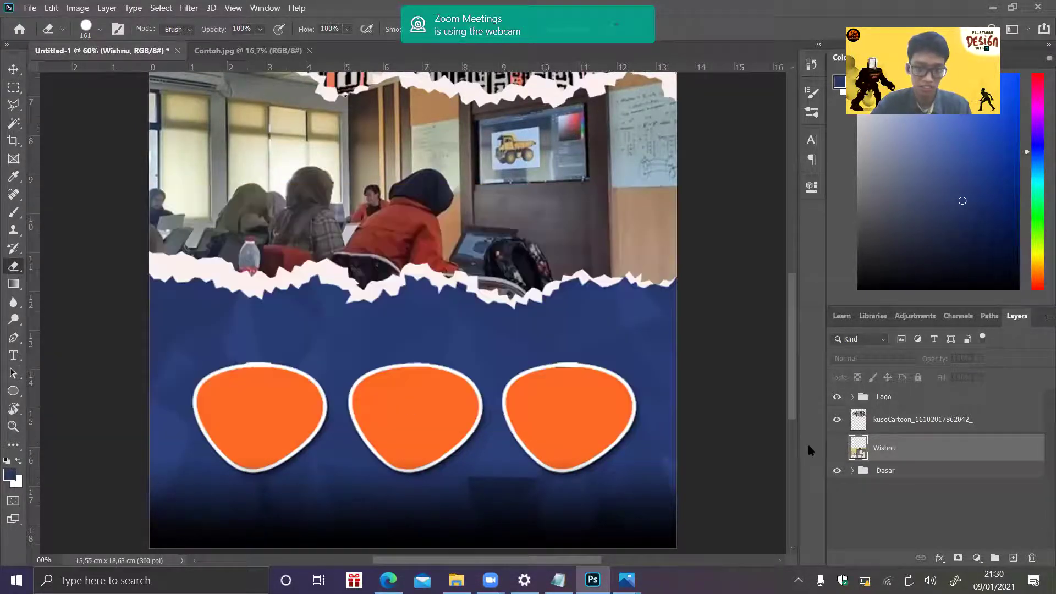
click(837, 449)
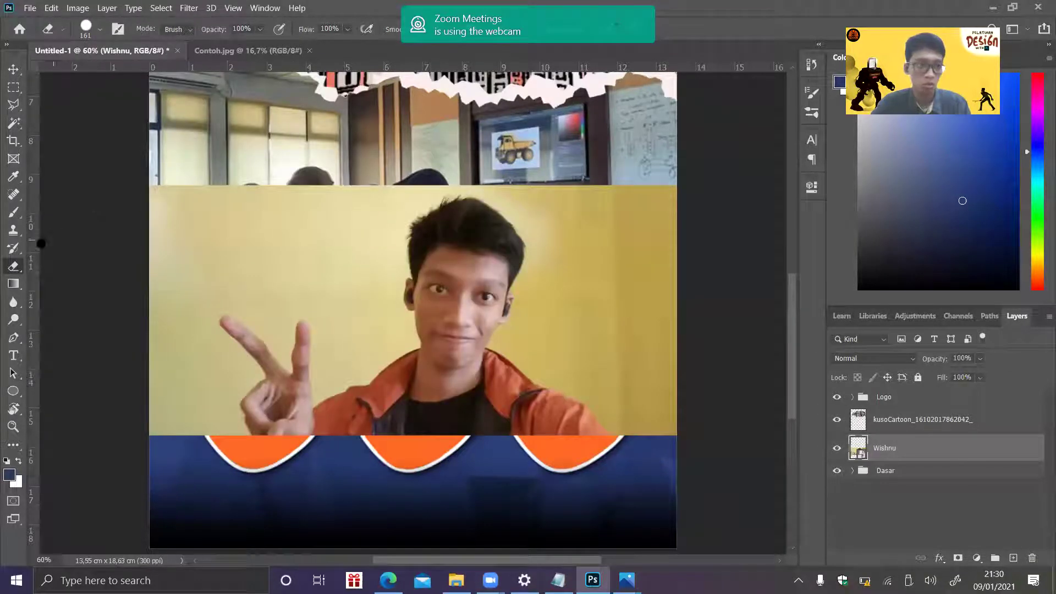
right_click(927, 445)
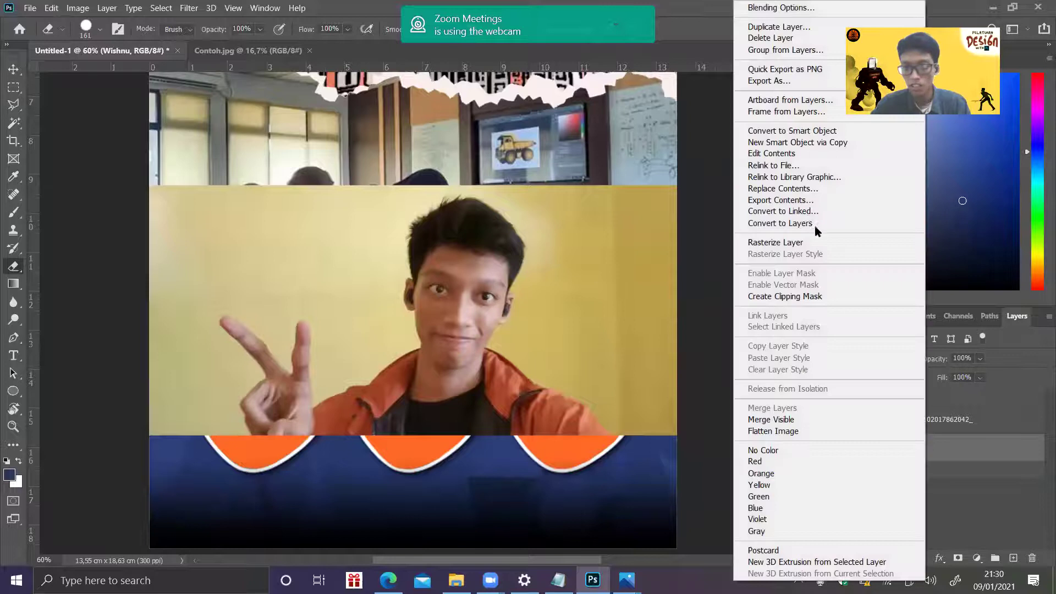
click(773, 239)
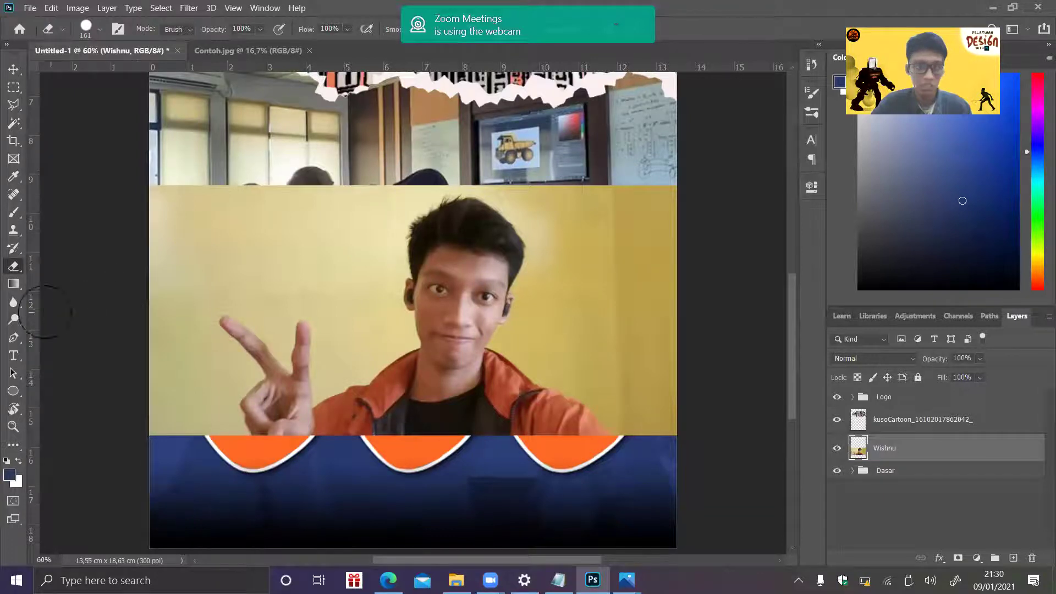
right_click(13, 267)
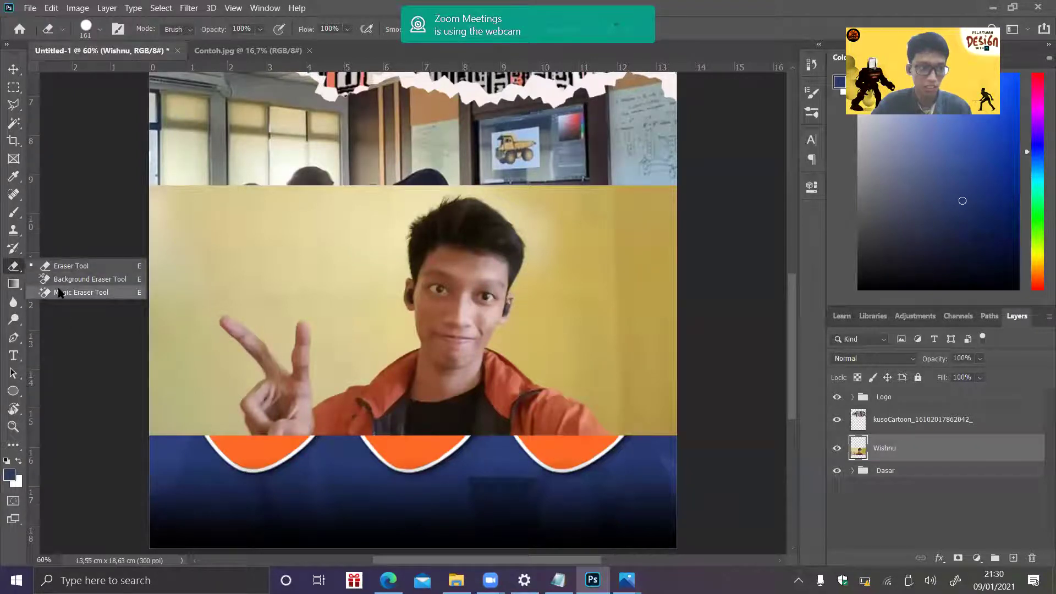
click(71, 292)
click(216, 238)
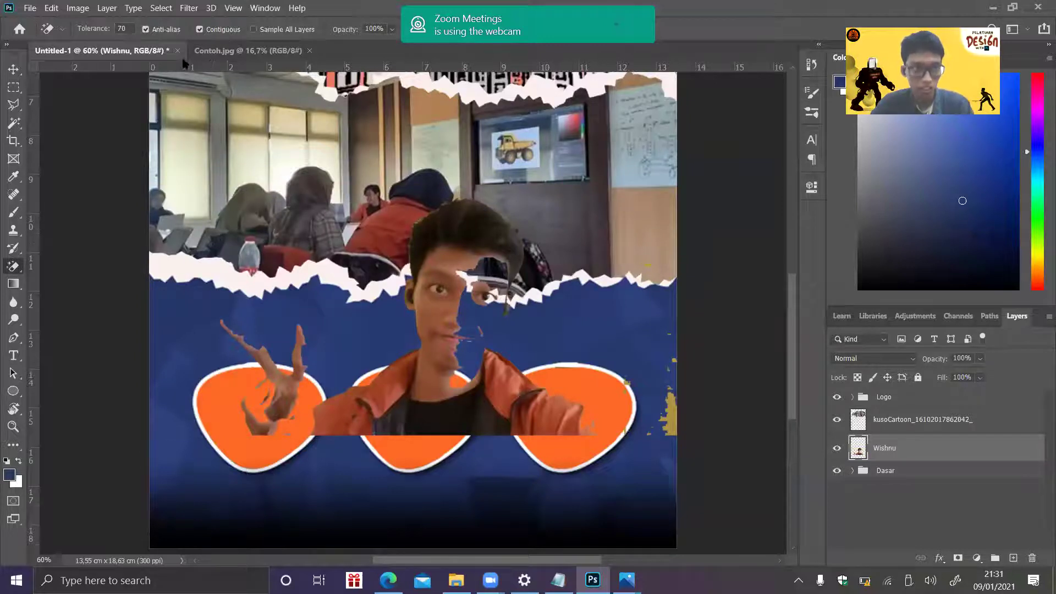
key(ctrl+z)
click(96, 31)
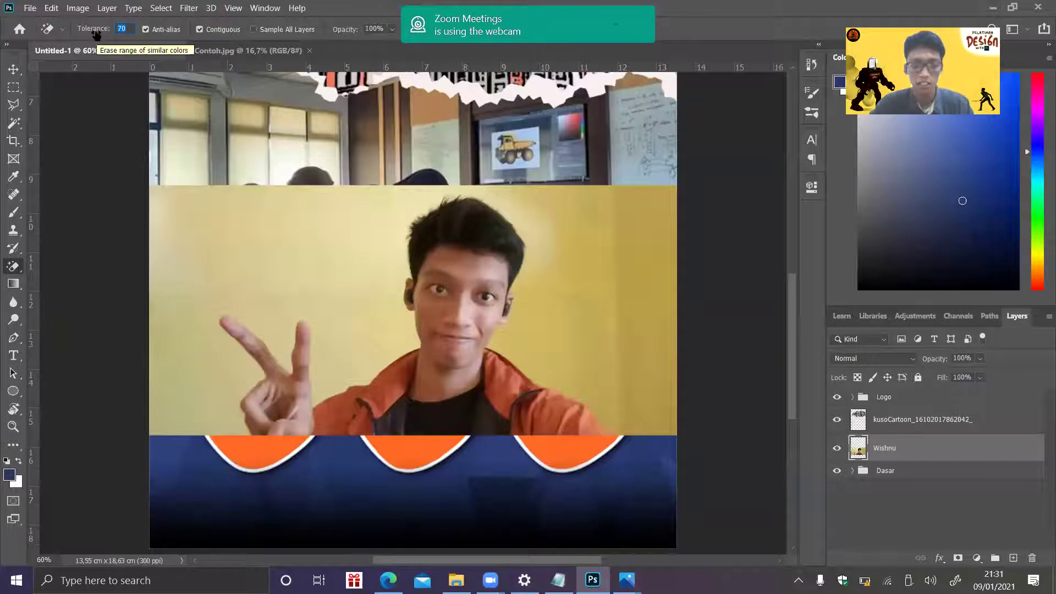
text(30)
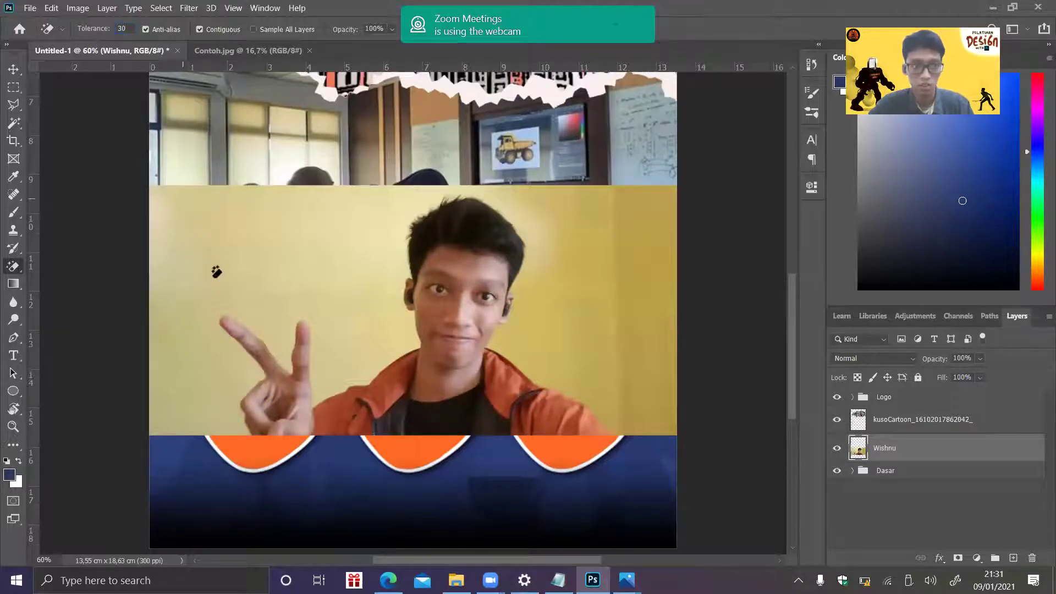
click(217, 271)
click(394, 227)
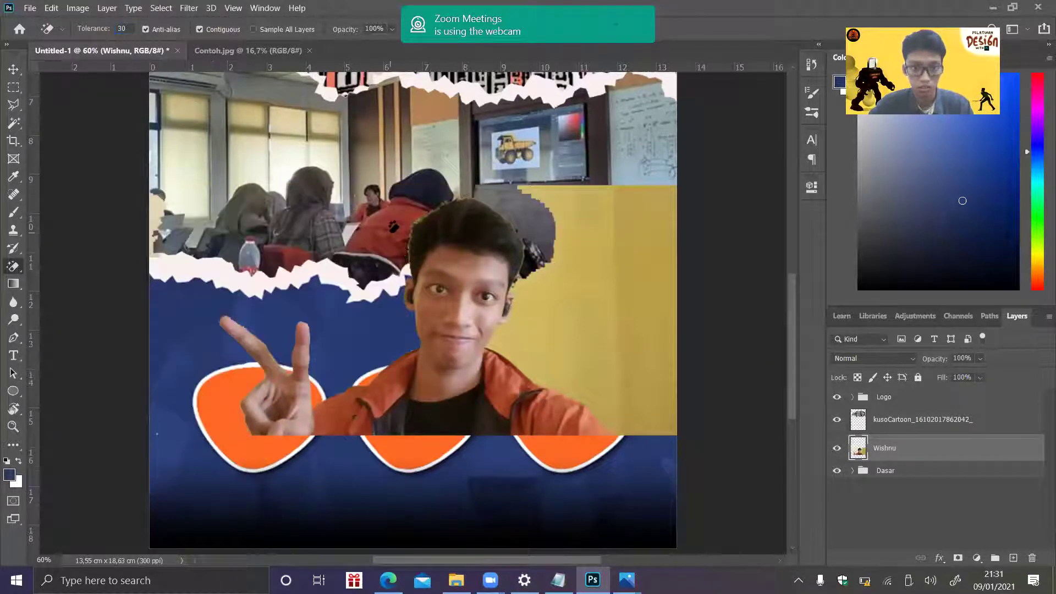
key(ctrl+z)
key(ctrl+z)
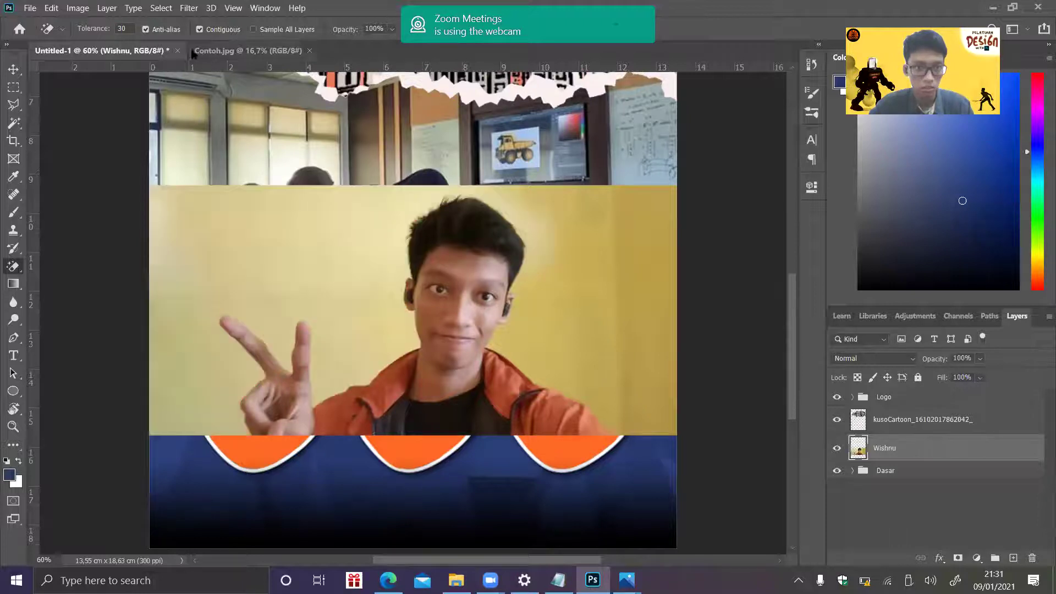
click(120, 30)
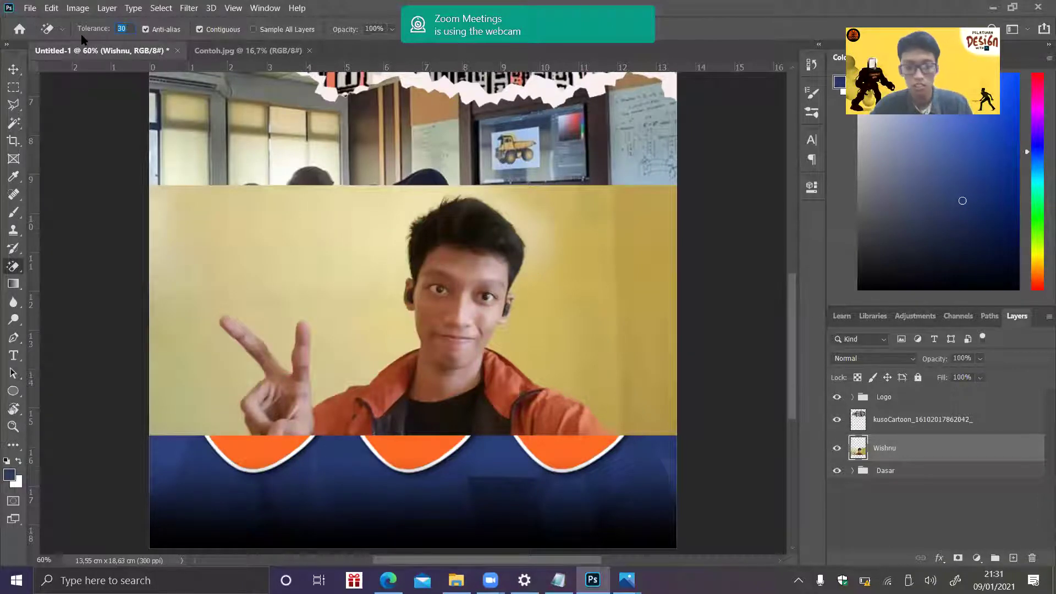
click(256, 219)
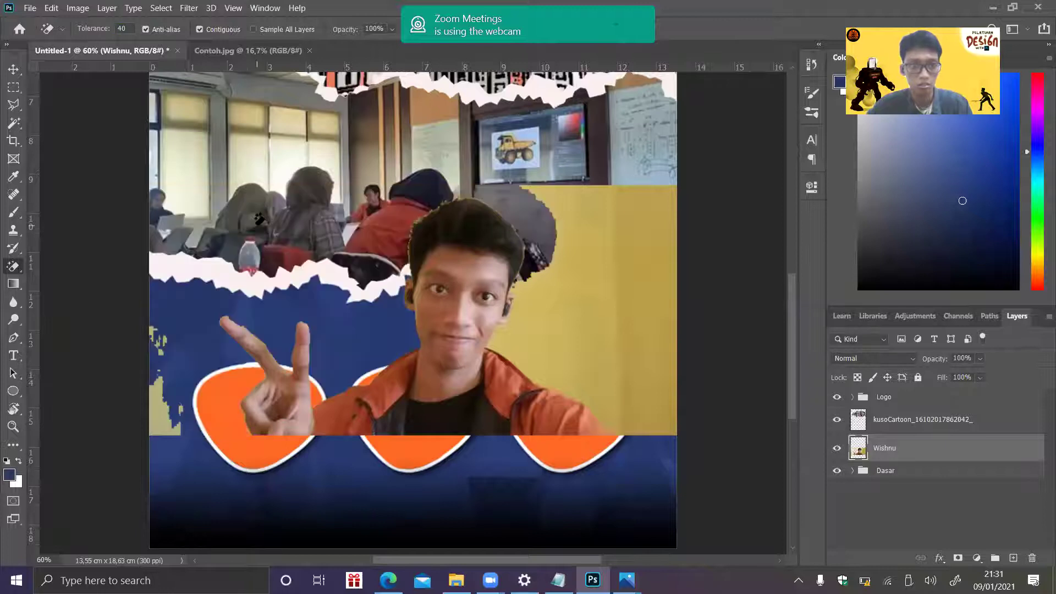
click(651, 272)
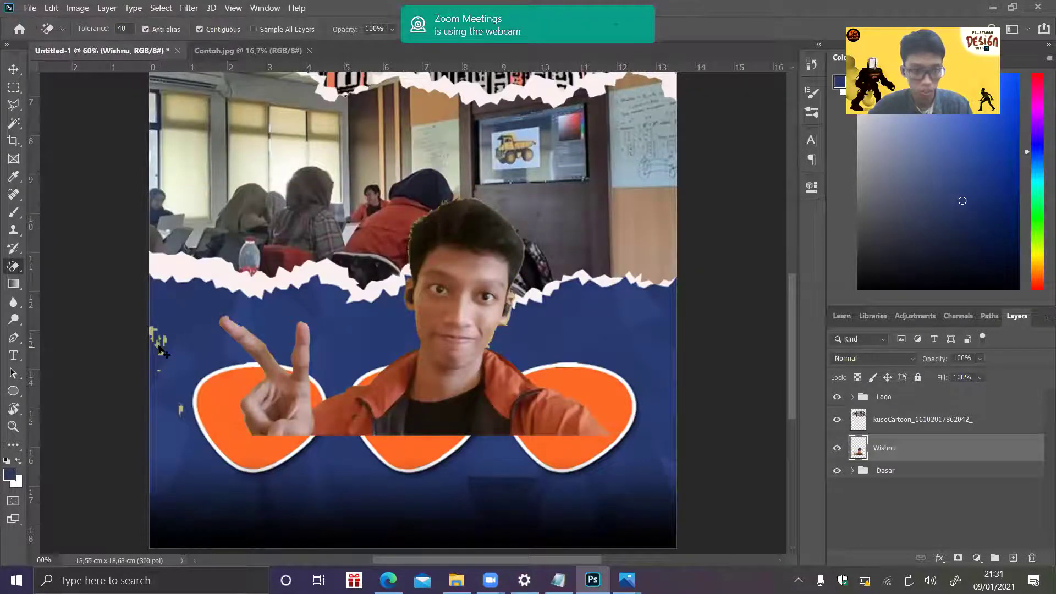
key(ctrl+z)
key(ctrl+z)
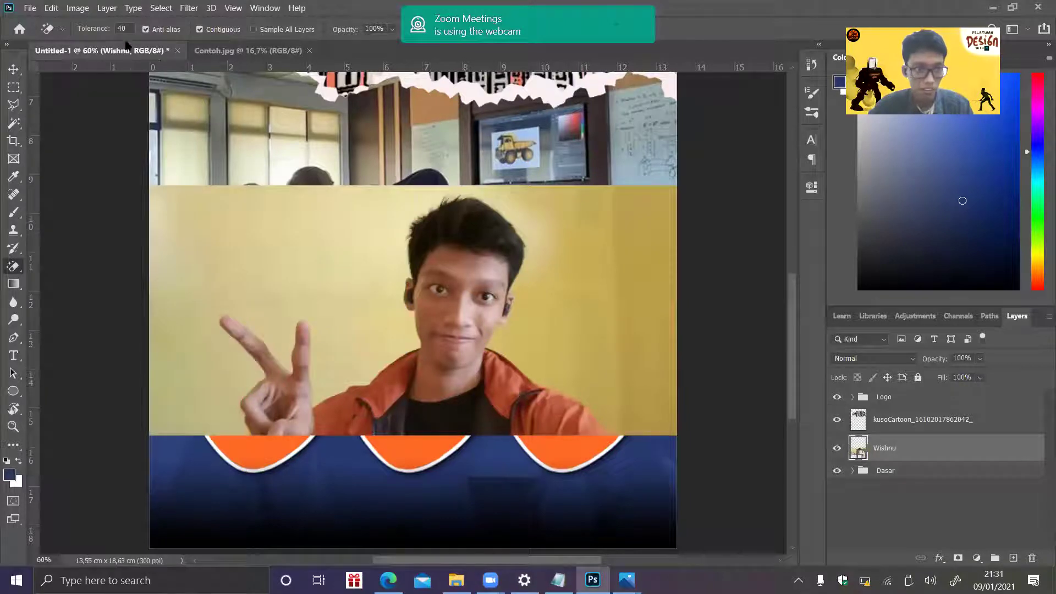
drag(98, 29, 104, 29)
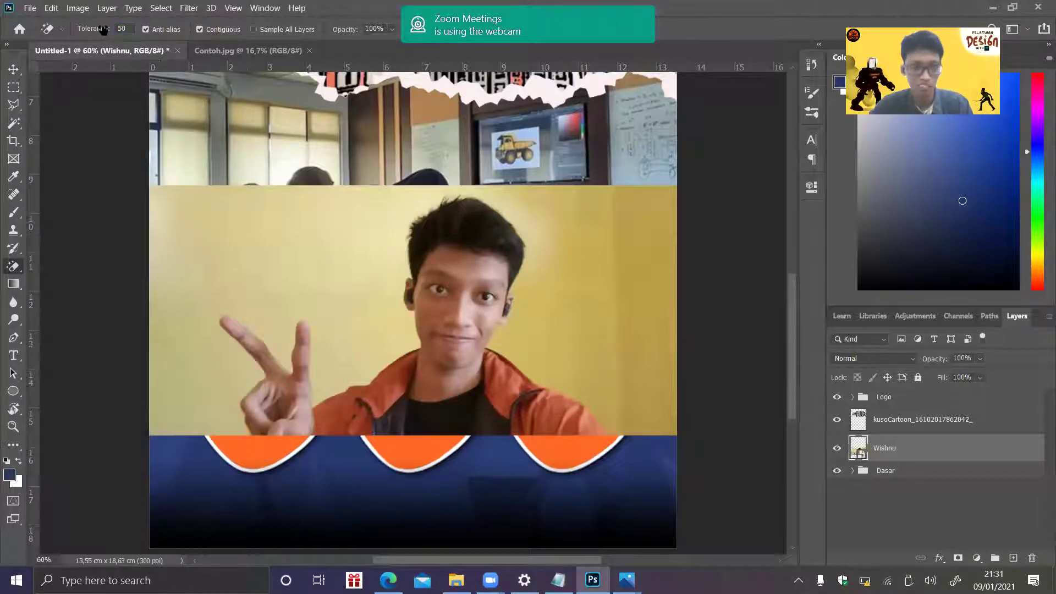
click(208, 278)
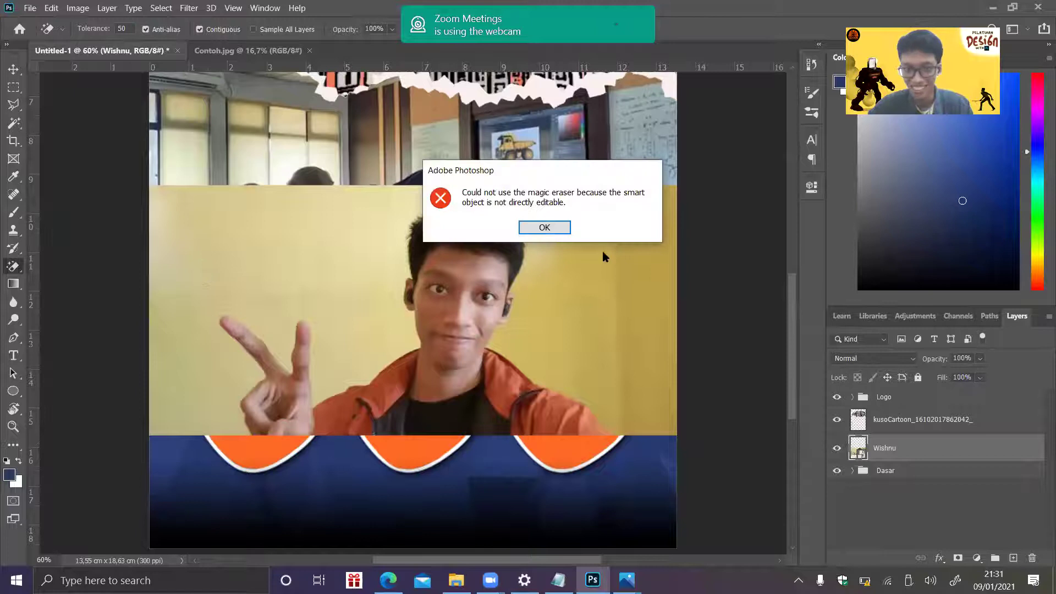
click(545, 227)
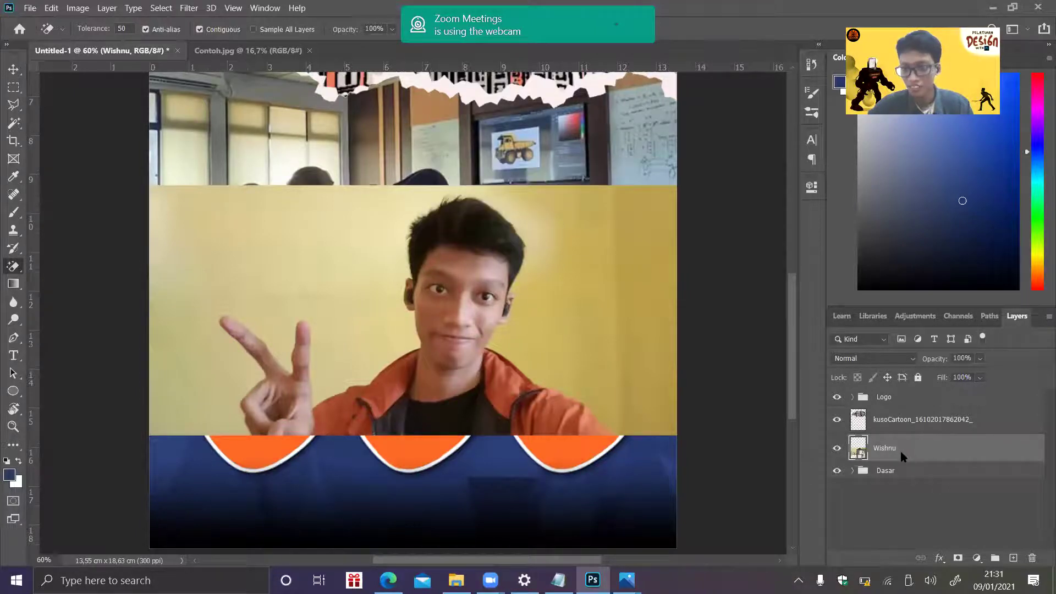
- Rasterize the portrait layer and test the Magic Eraser on the yellow wall, undoing the results
right_click(905, 452)
click(768, 244)
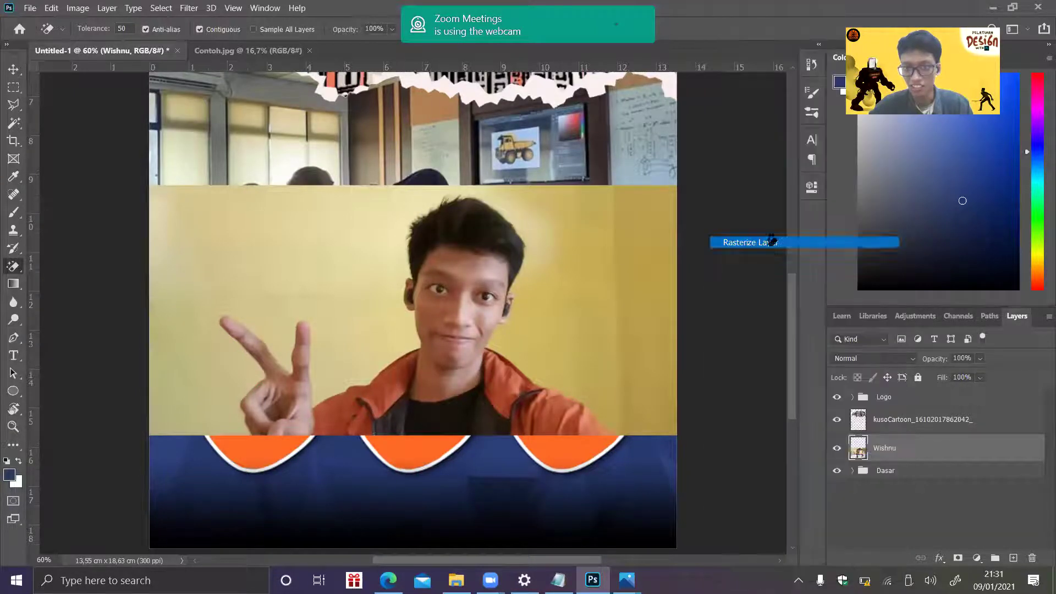
click(607, 250)
click(330, 246)
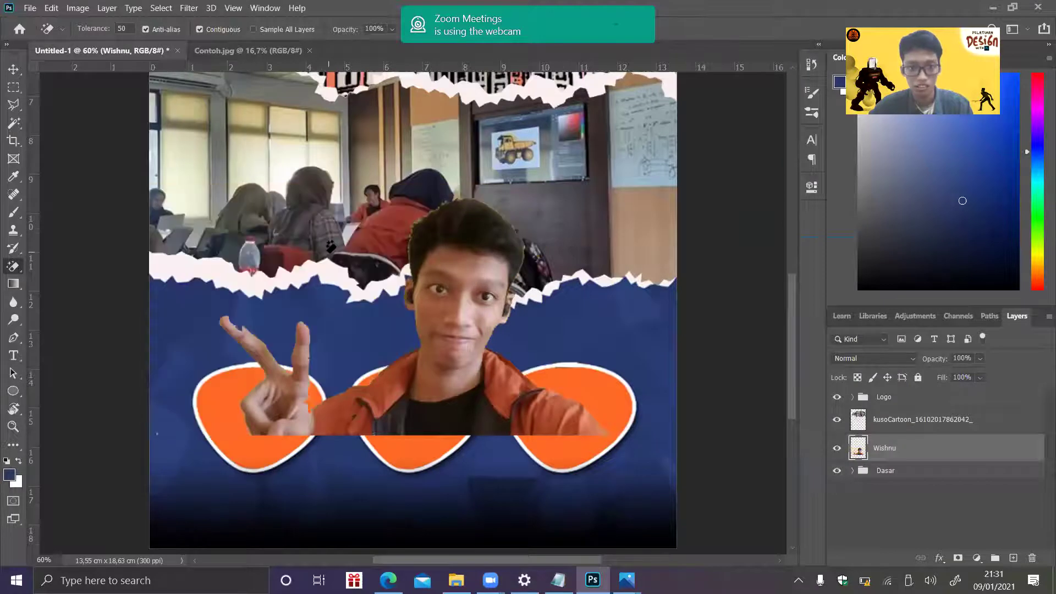
key(ctrl+z)
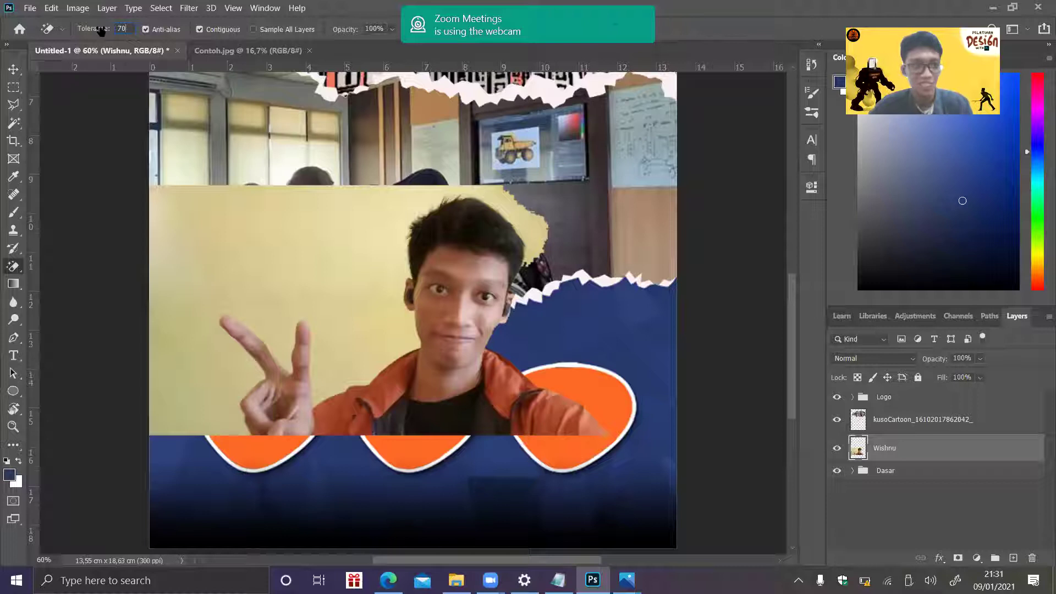
click(208, 236)
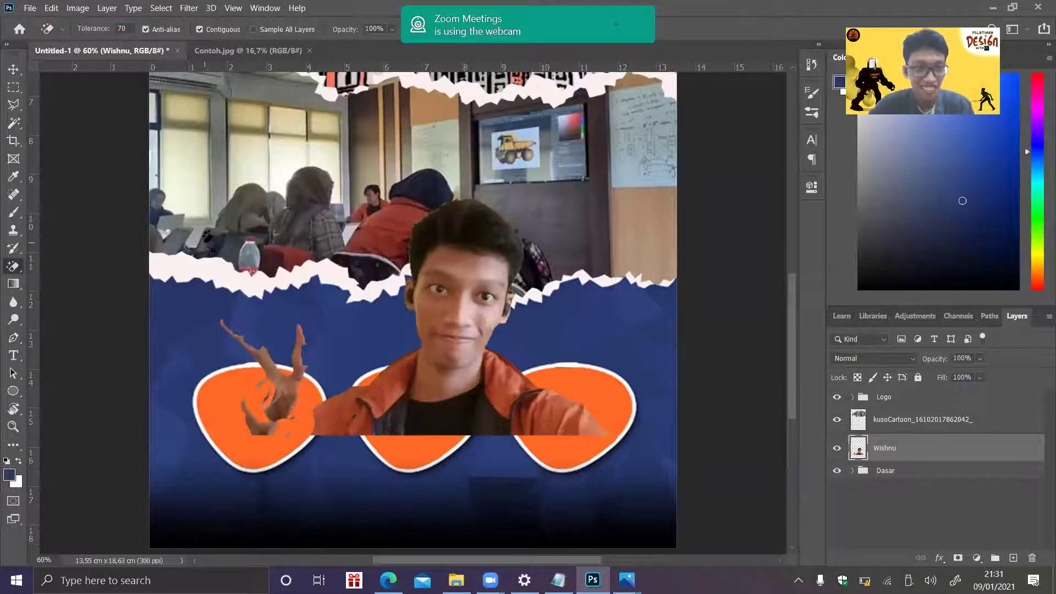
key(ctrl+z)
- Try Magic Eraser tolerances 60 and 40 on the yellow wall, undoing each attempt
click(122, 28)
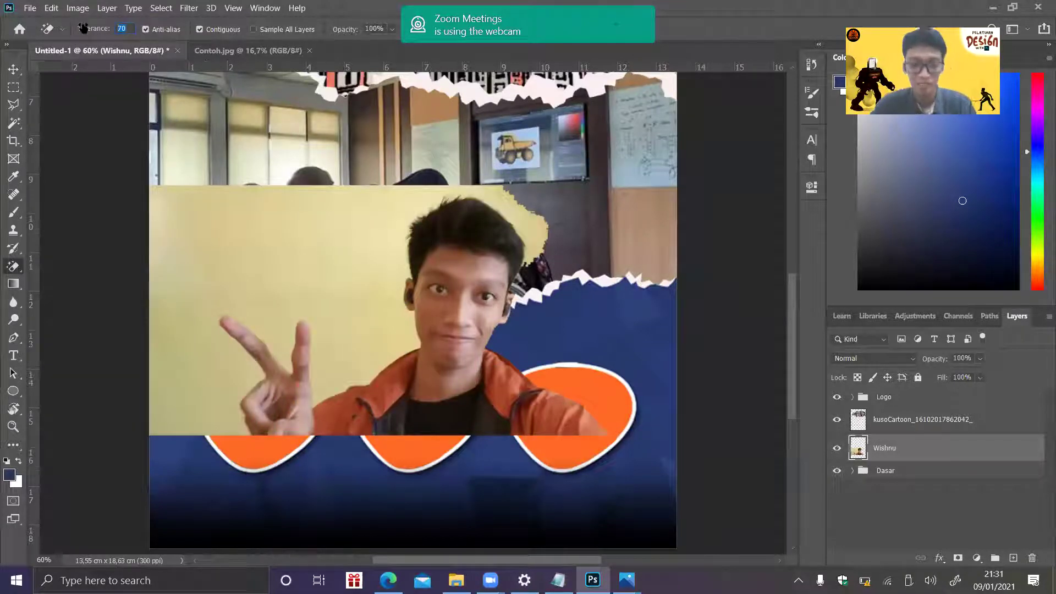
text(60)
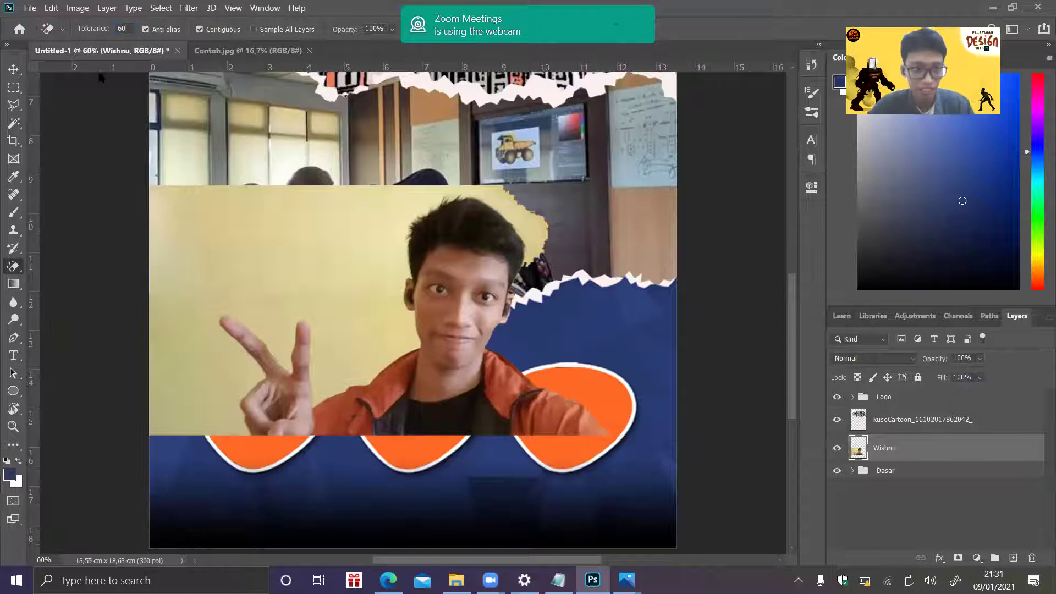
click(245, 255)
key(ctrl+z)
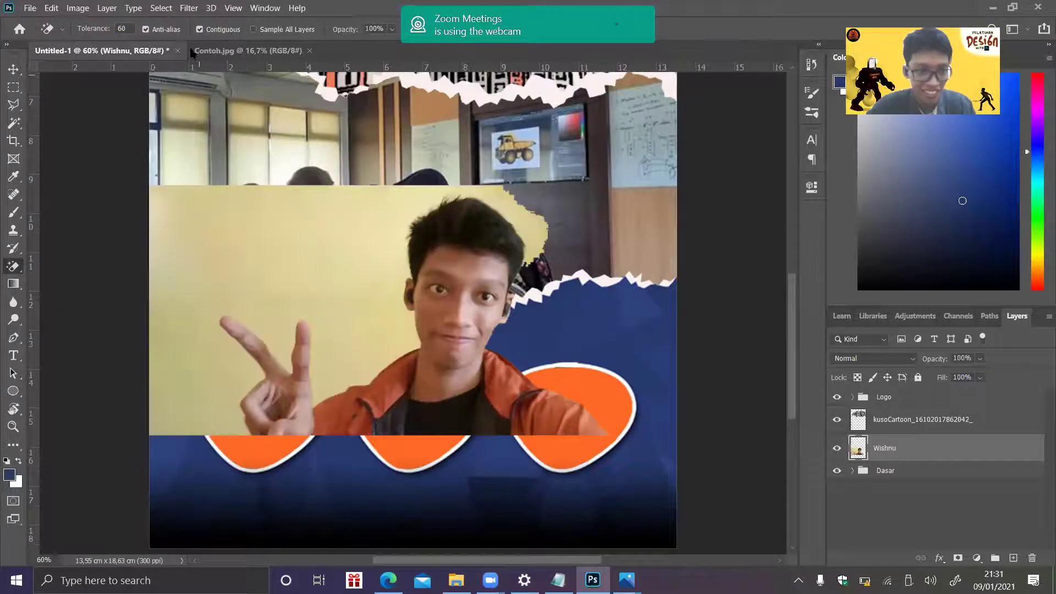
click(98, 29)
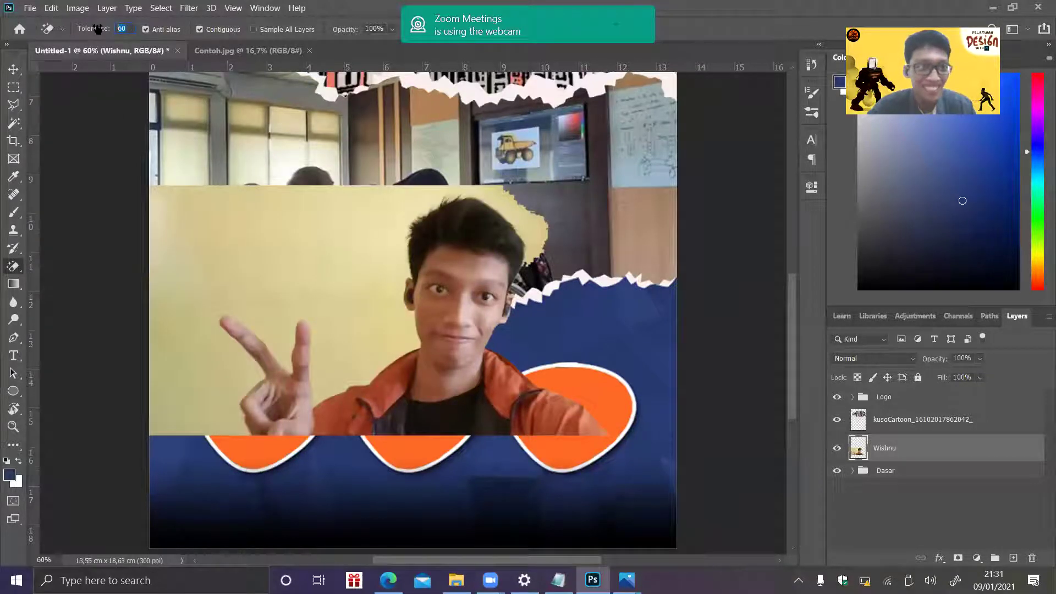
text(4)
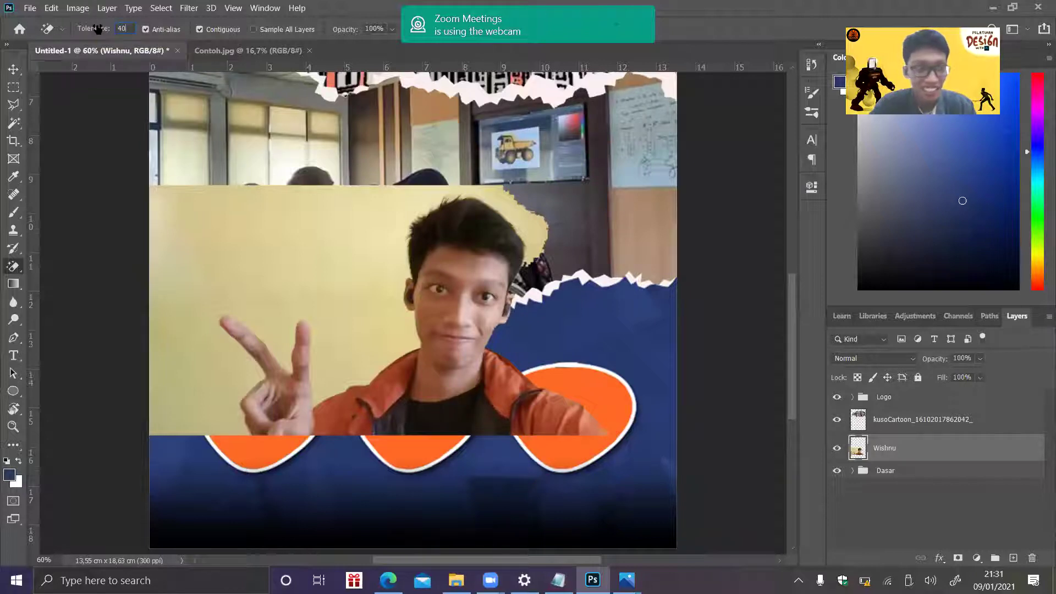
click(207, 260)
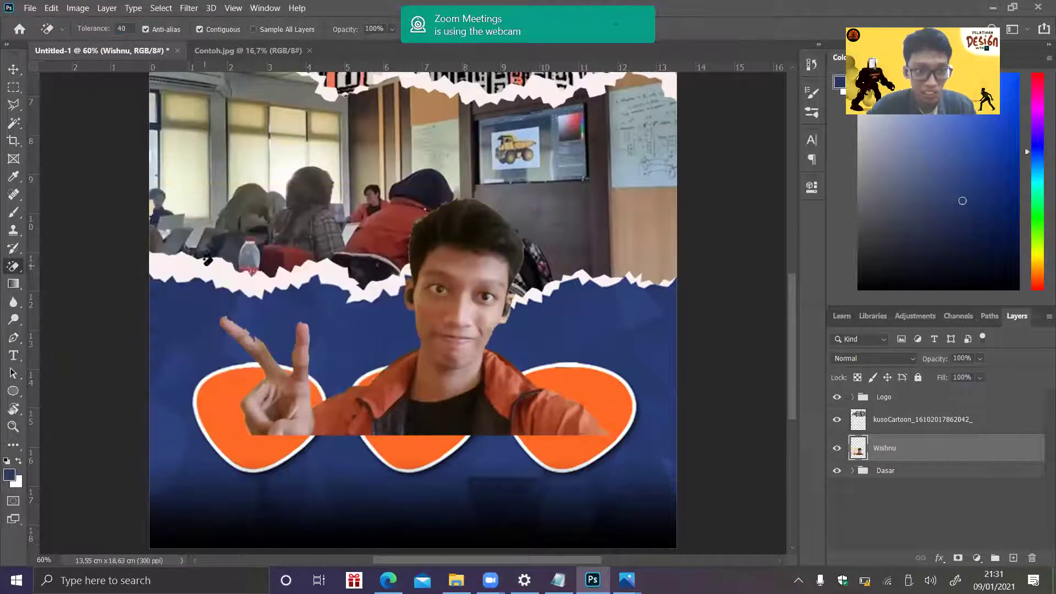
key(ctrl+z)
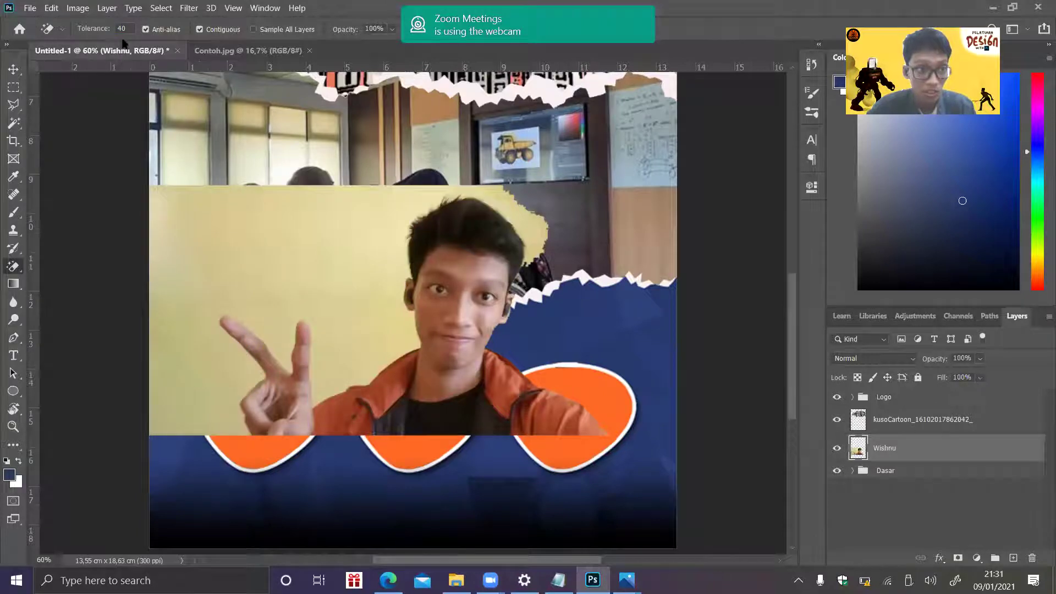
- At tolerance 30, erase the yellow wall and the cream patch beside the head
click(126, 30)
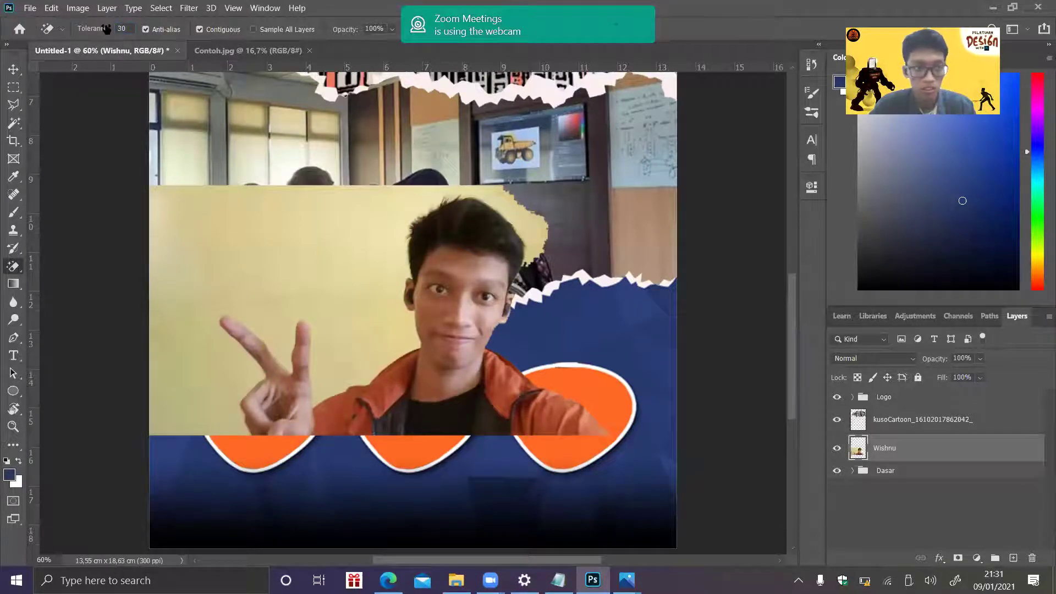
click(201, 253)
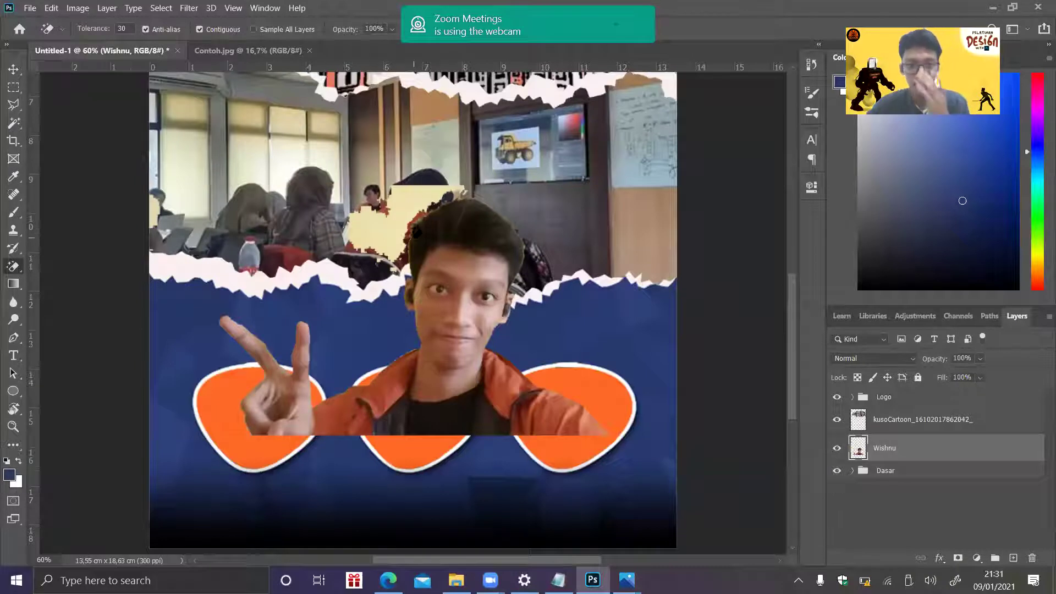
click(402, 200)
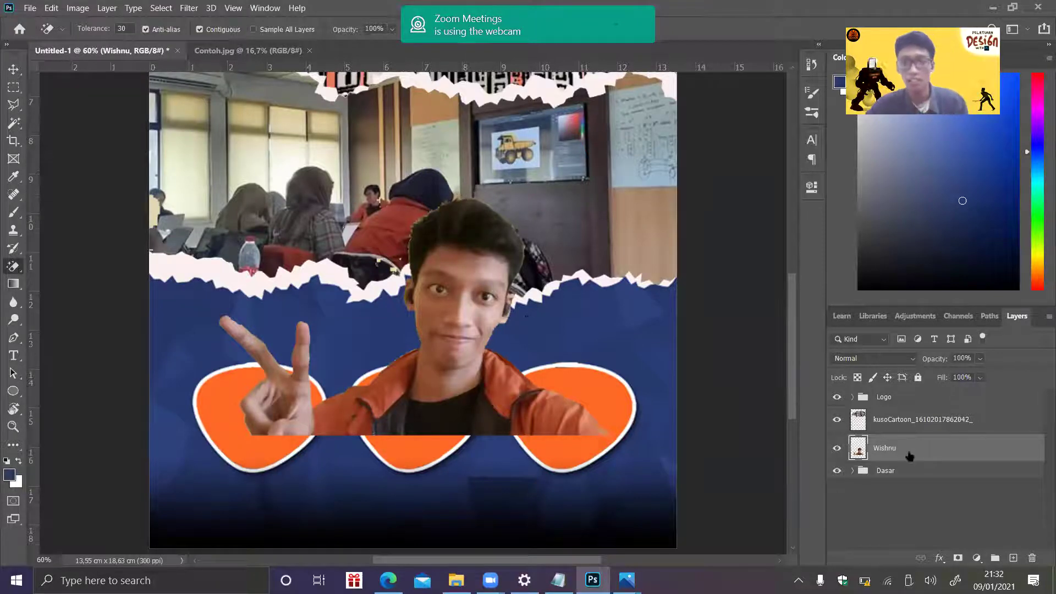
- Scale the portrait to about 49% over the left orange badge, comparing with the reference poster
key(ctrl+t)
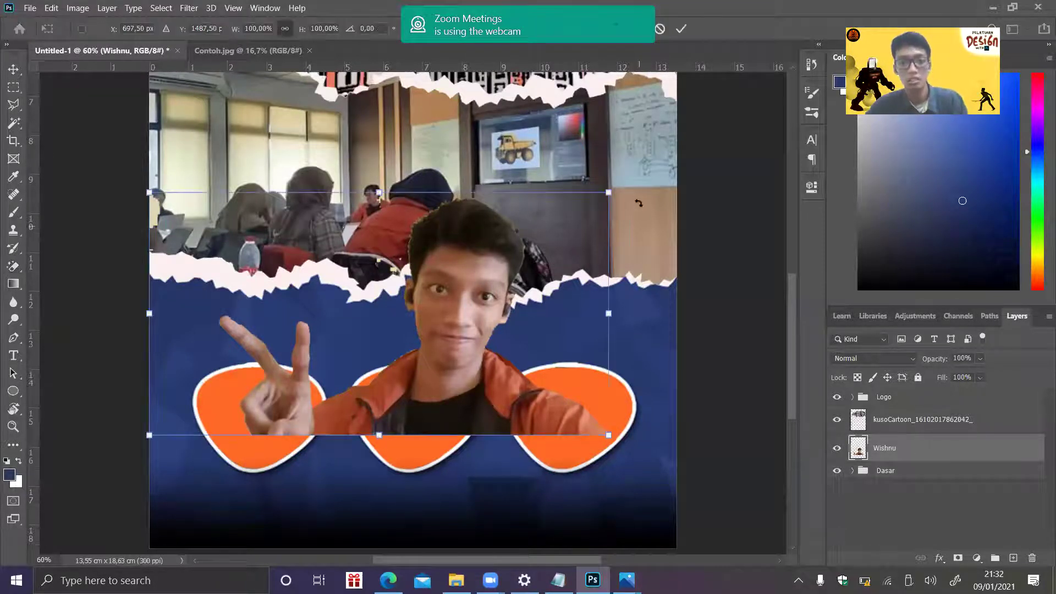
drag(608, 193, 302, 355)
drag(250, 391, 255, 428)
drag(307, 392, 376, 356)
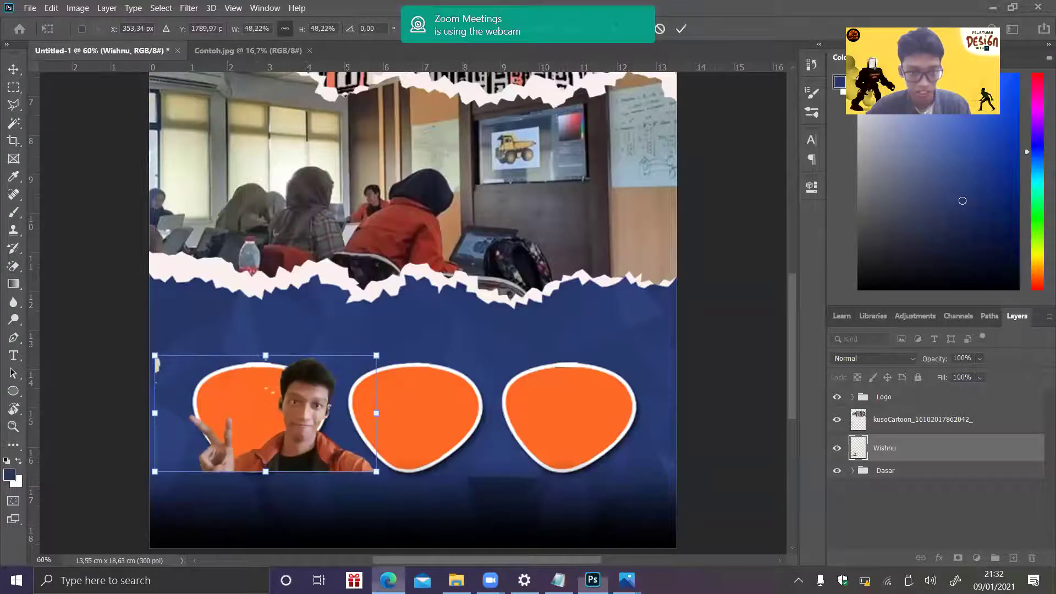
key(alt+Tab)
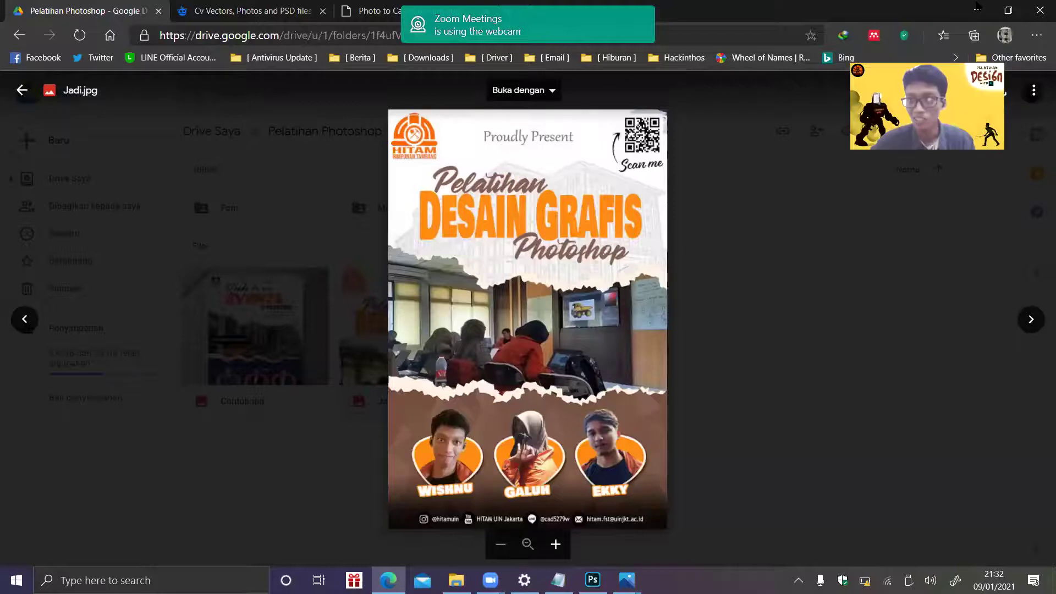
key(alt+Tab)
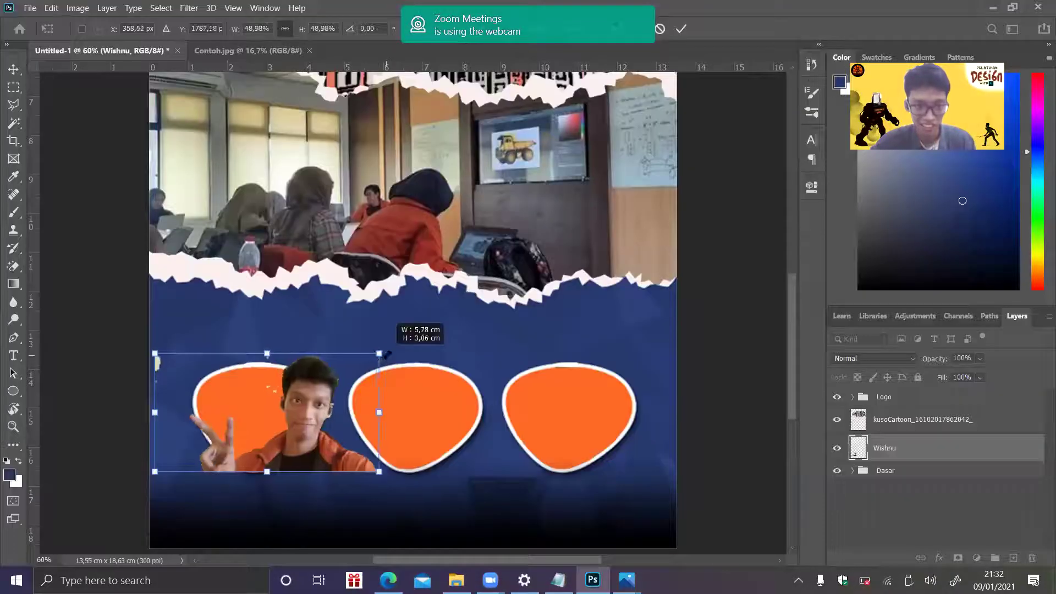
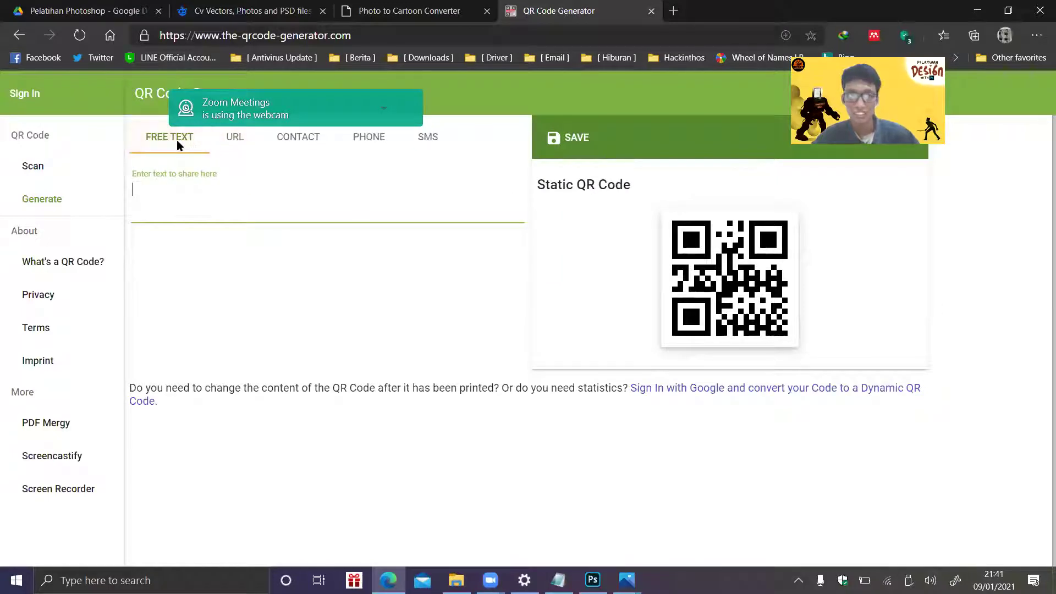
- Compare the Phone, SMS and Contact QR types, settle on URL, then view the Jadi.jpg poster in Drive
click(237, 144)
click(365, 142)
click(438, 147)
click(370, 145)
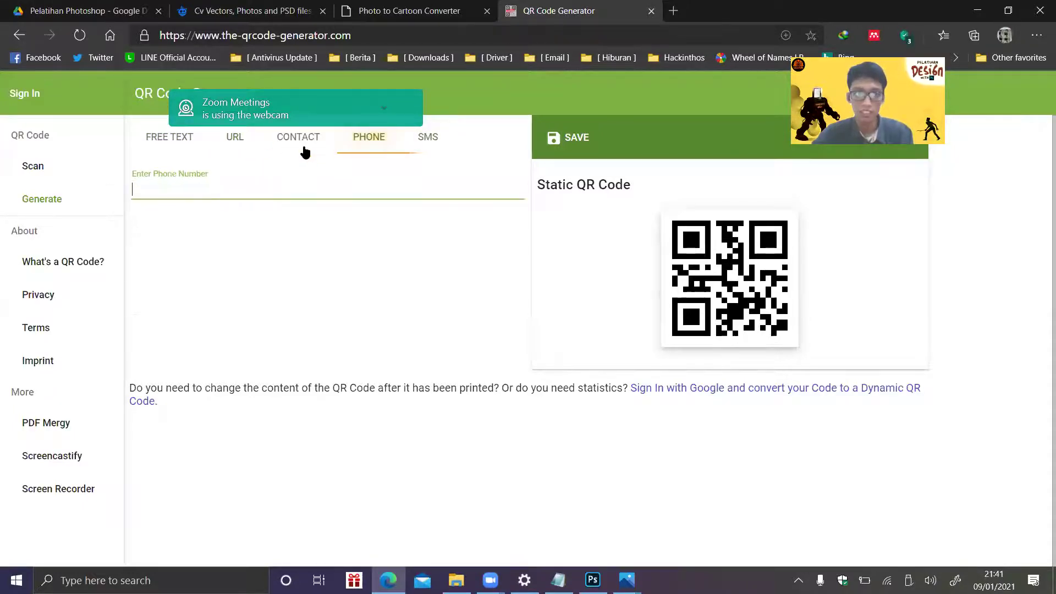
click(298, 149)
click(228, 147)
click(275, 148)
click(236, 147)
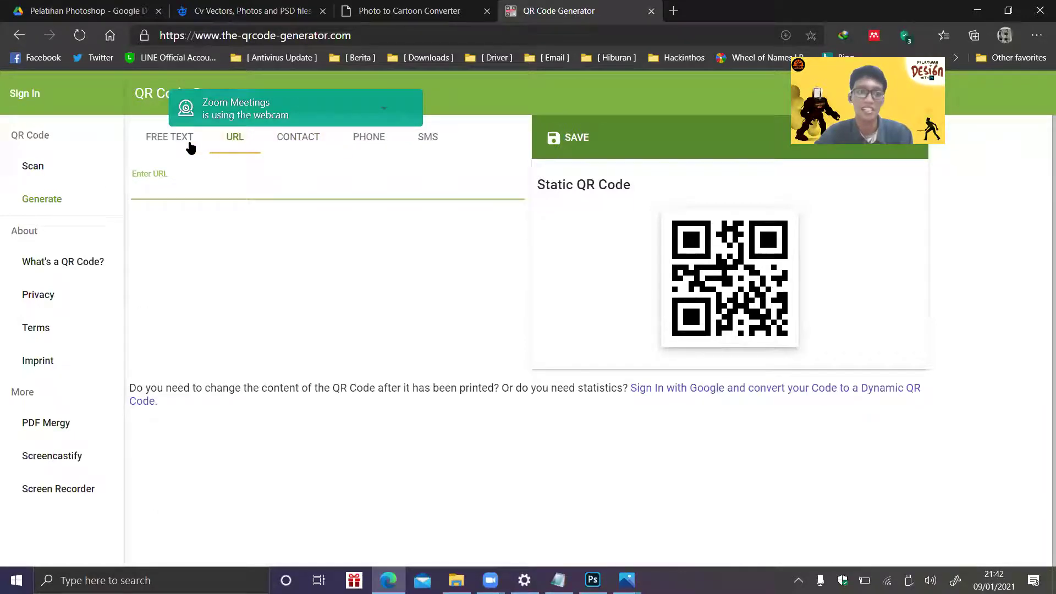
click(112, 10)
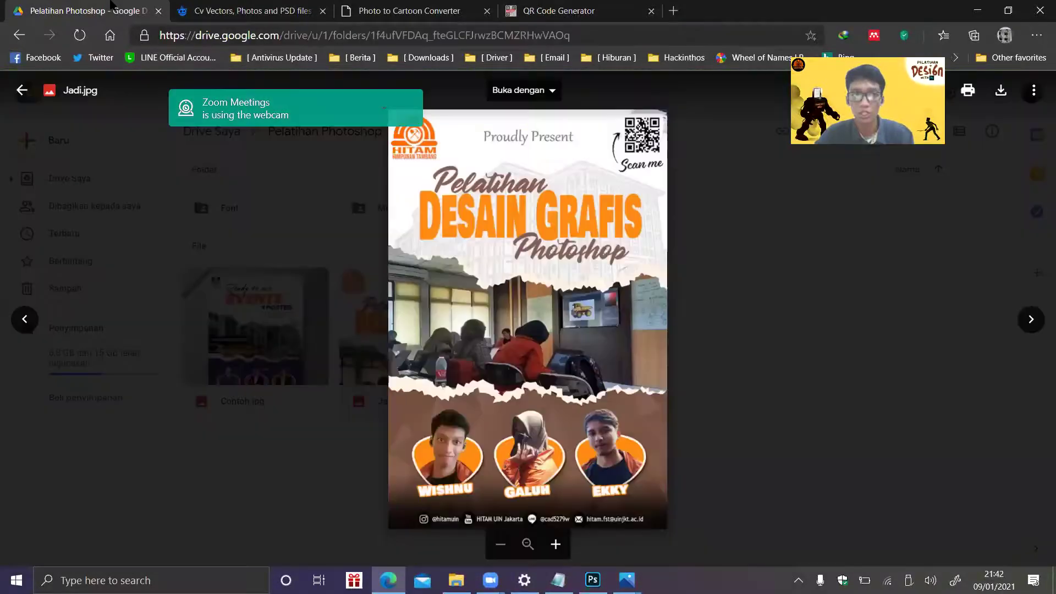
- Copy the share link of the Pelatihan Photoshop folder from My Drive
click(330, 273)
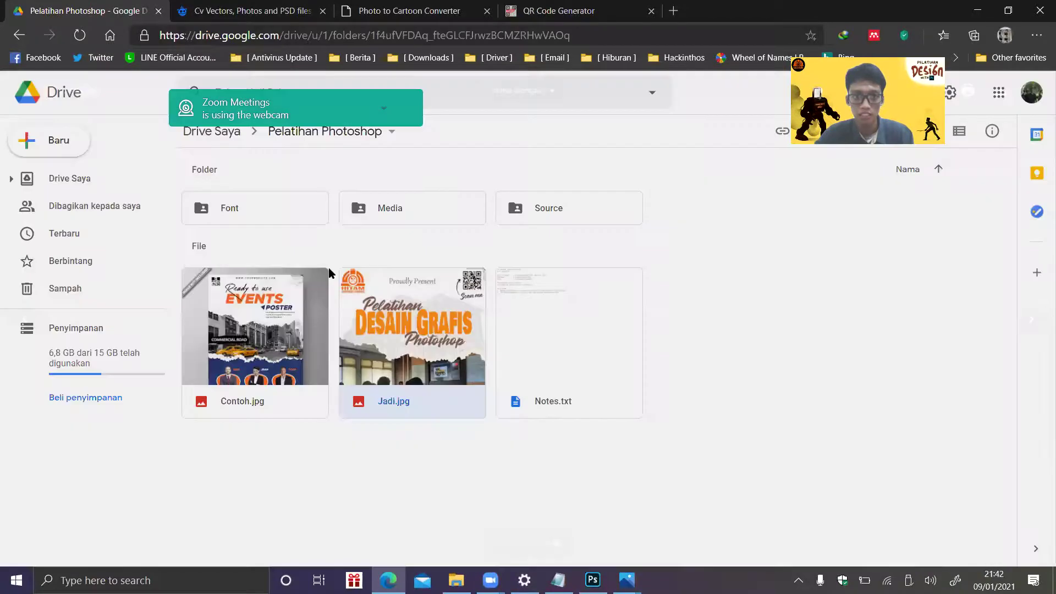
click(238, 138)
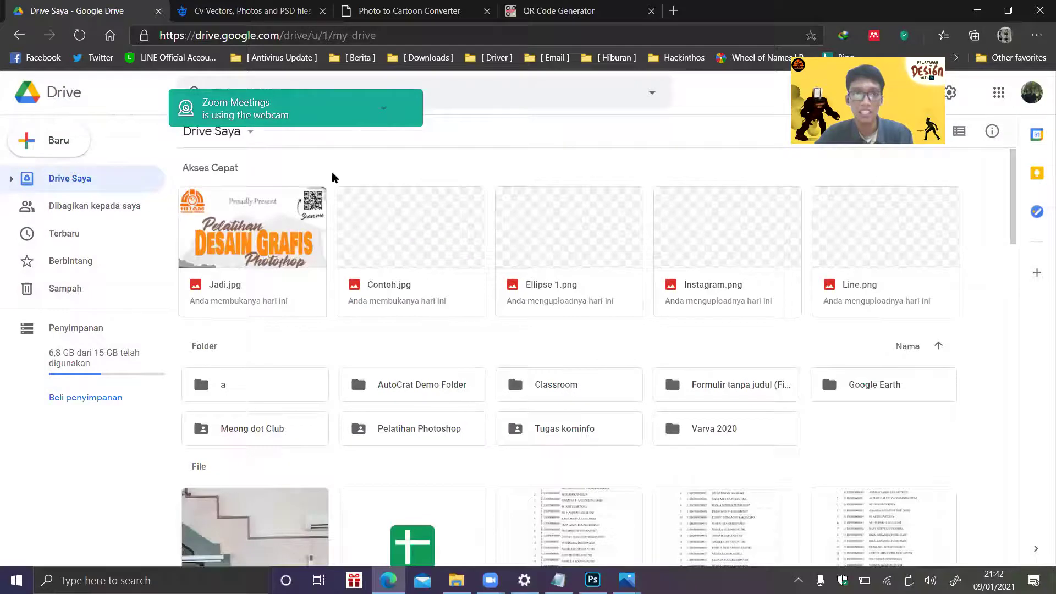
right_click(441, 445)
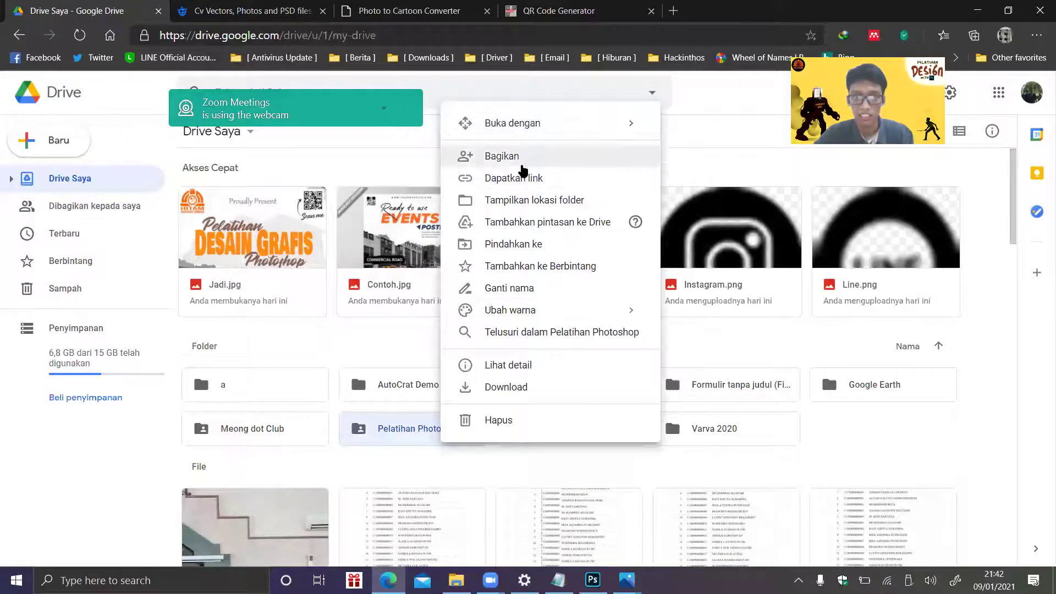
click(519, 179)
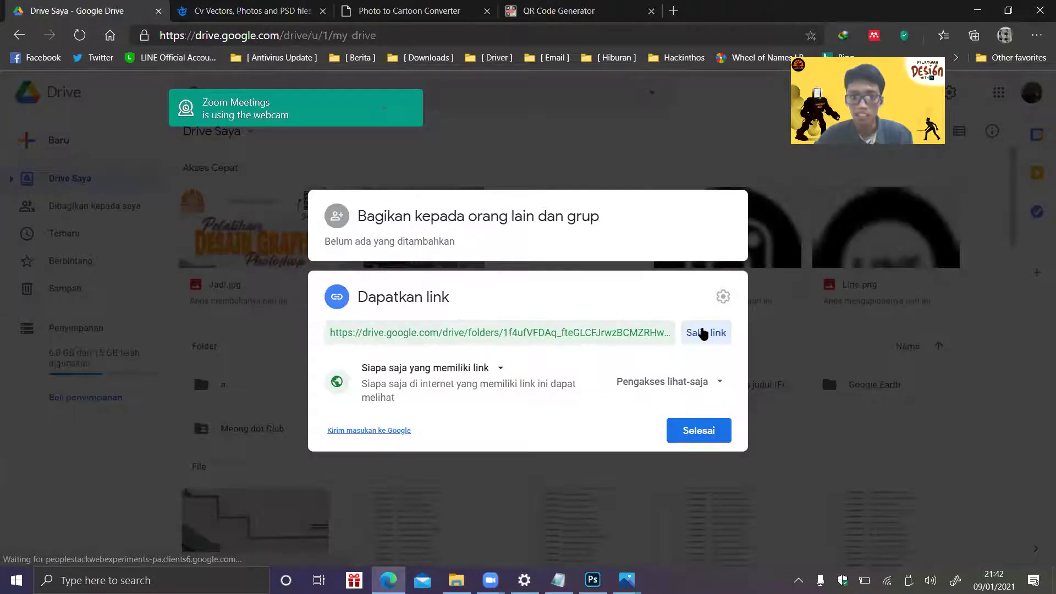
click(704, 333)
- Paste the folder link into the QR generator's Enter URL field
click(435, 11)
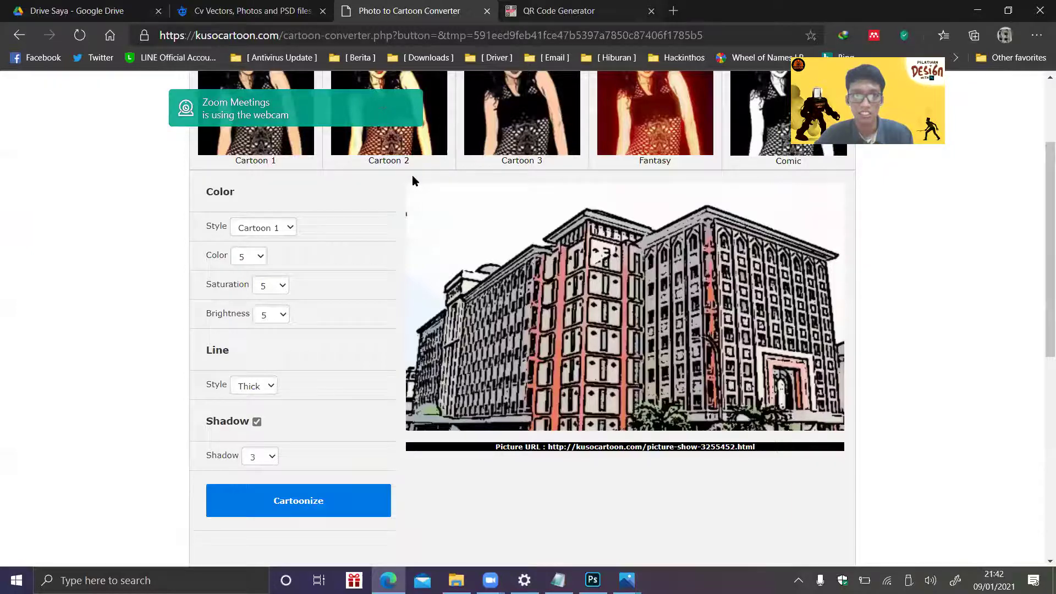
key(ctrl+Tab)
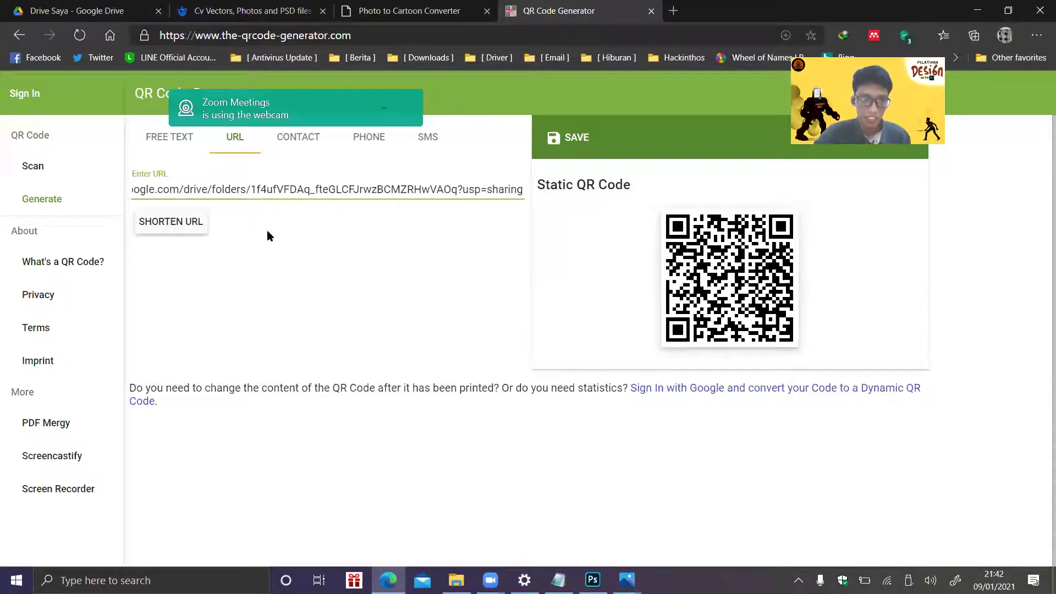
click(198, 230)
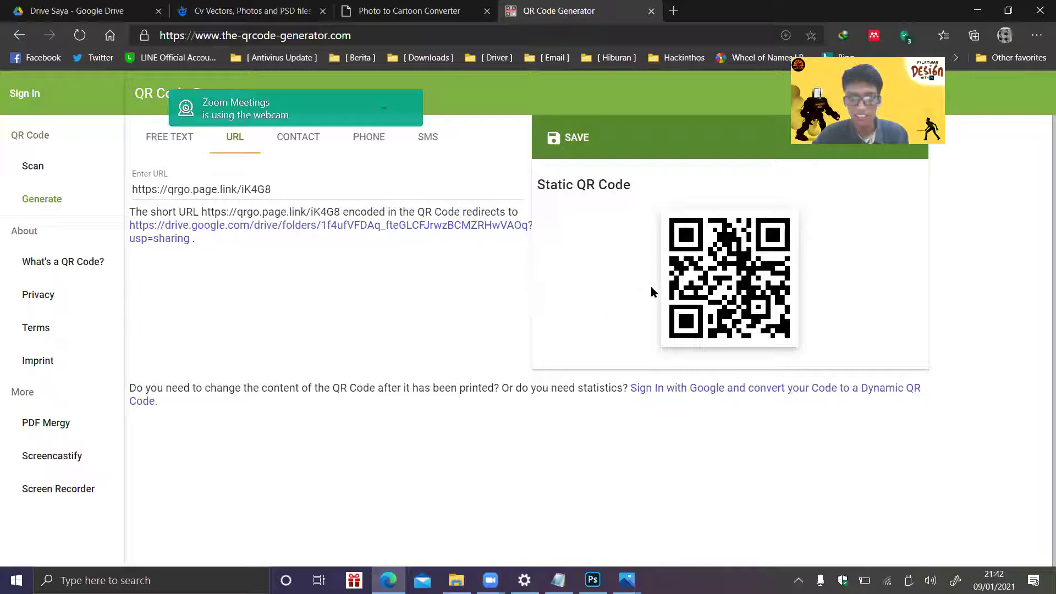
click(576, 143)
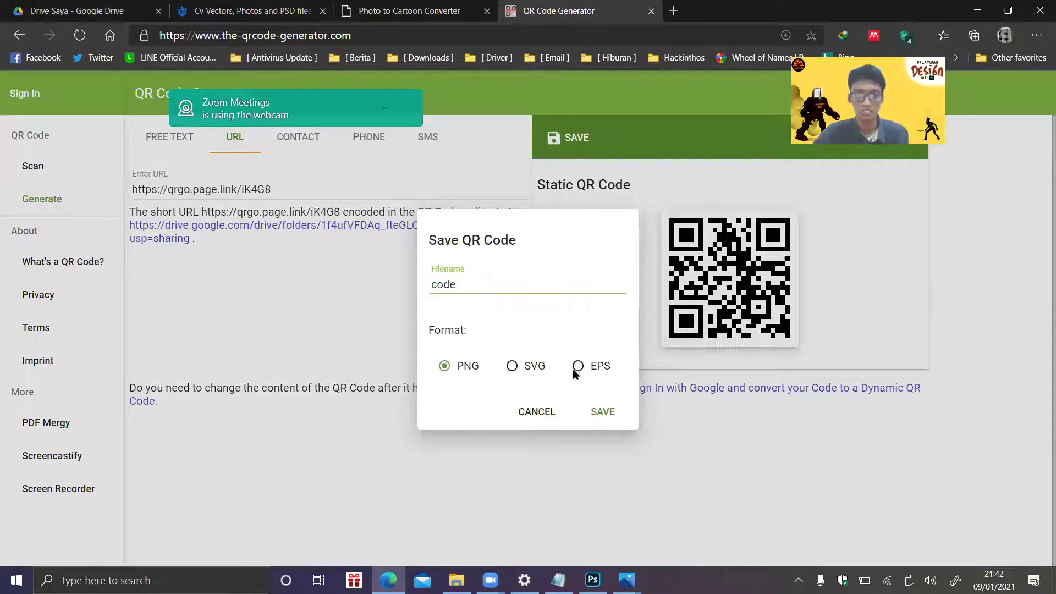
click(600, 412)
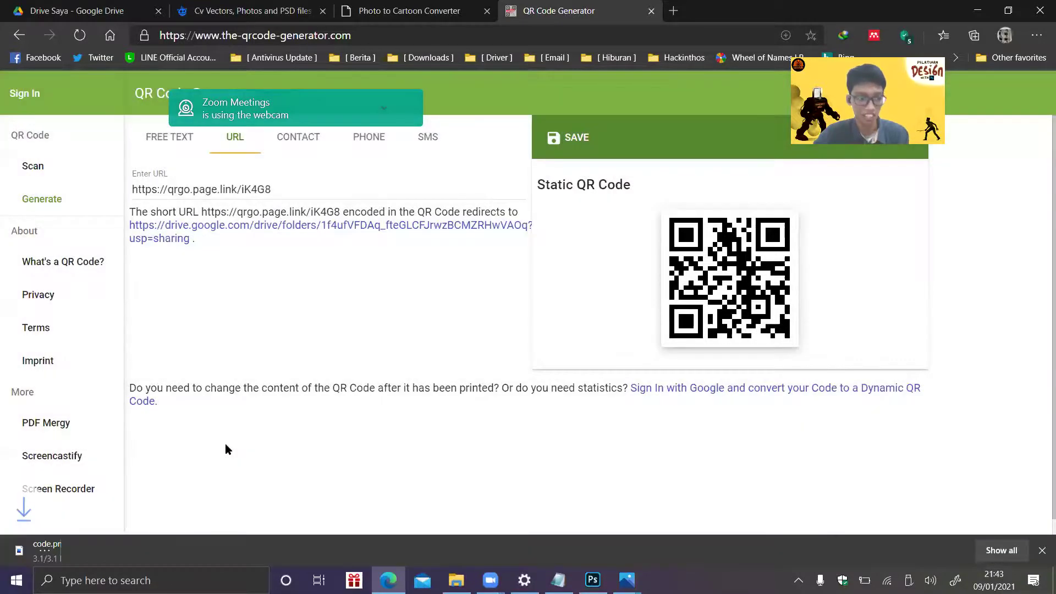
- Check code.png in the image viewer, close it, and return to Photoshop
click(58, 556)
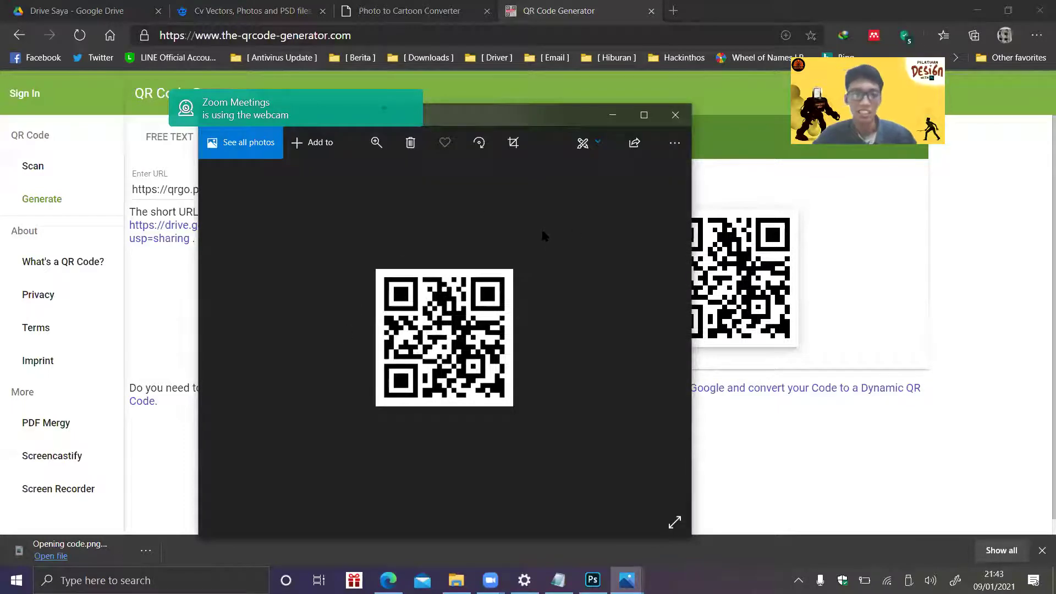
click(688, 116)
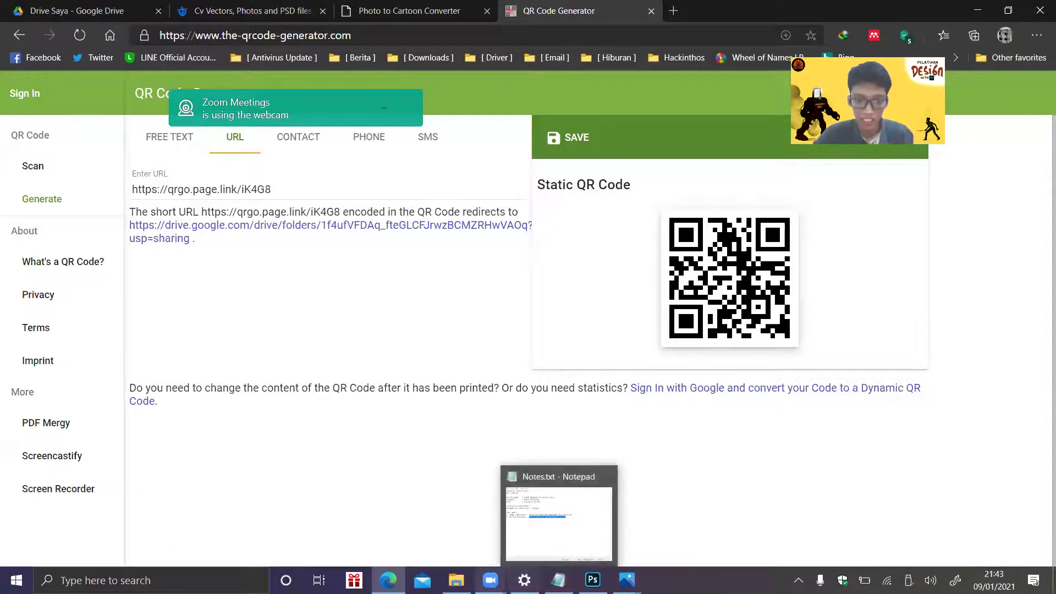
mouse_move(456, 580)
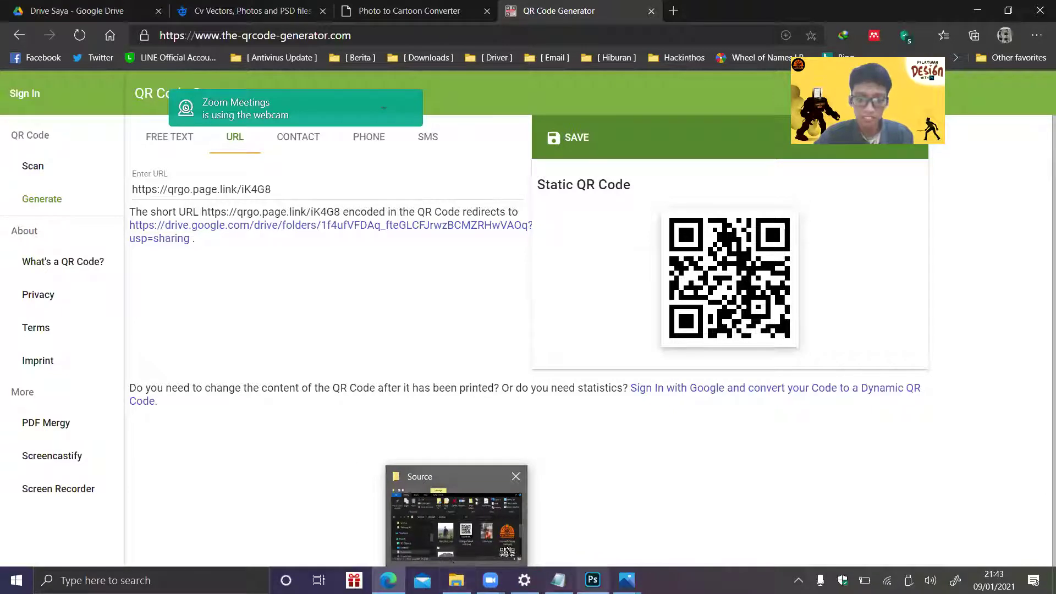
click(593, 580)
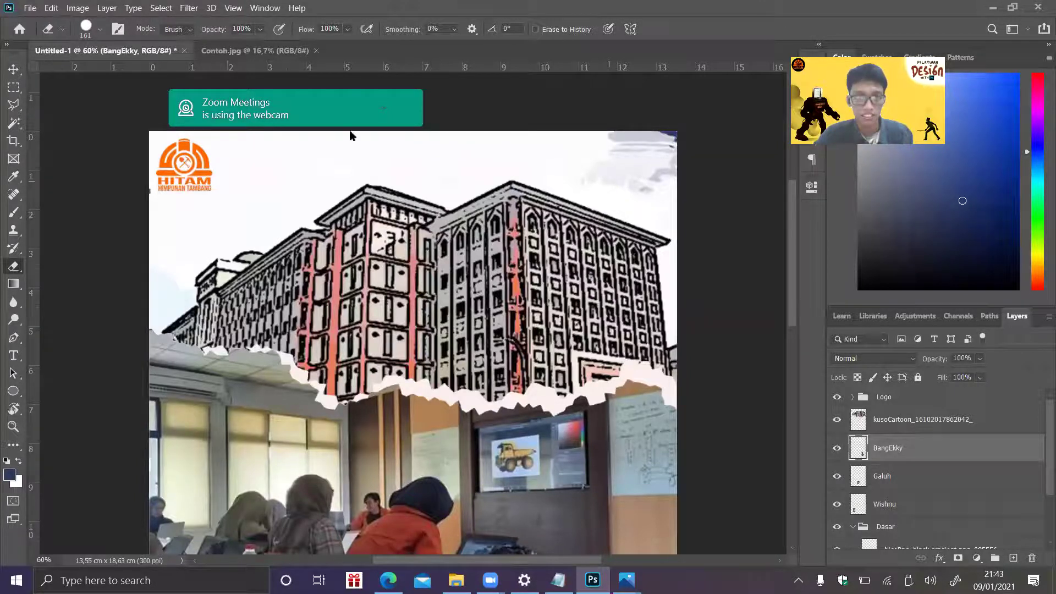
key(alt+Tab)
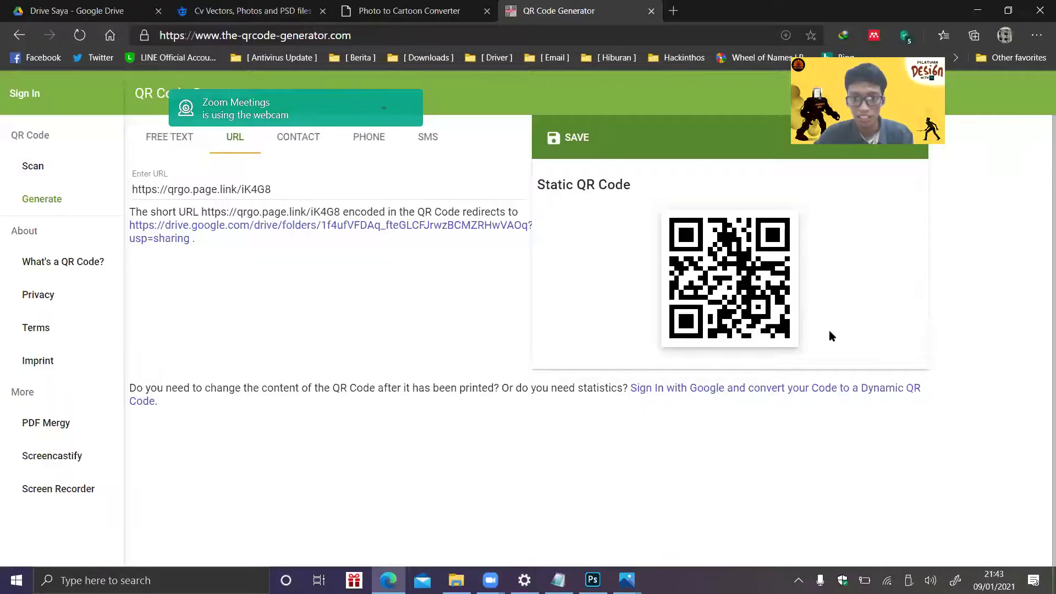
key(ctrl+Tab)
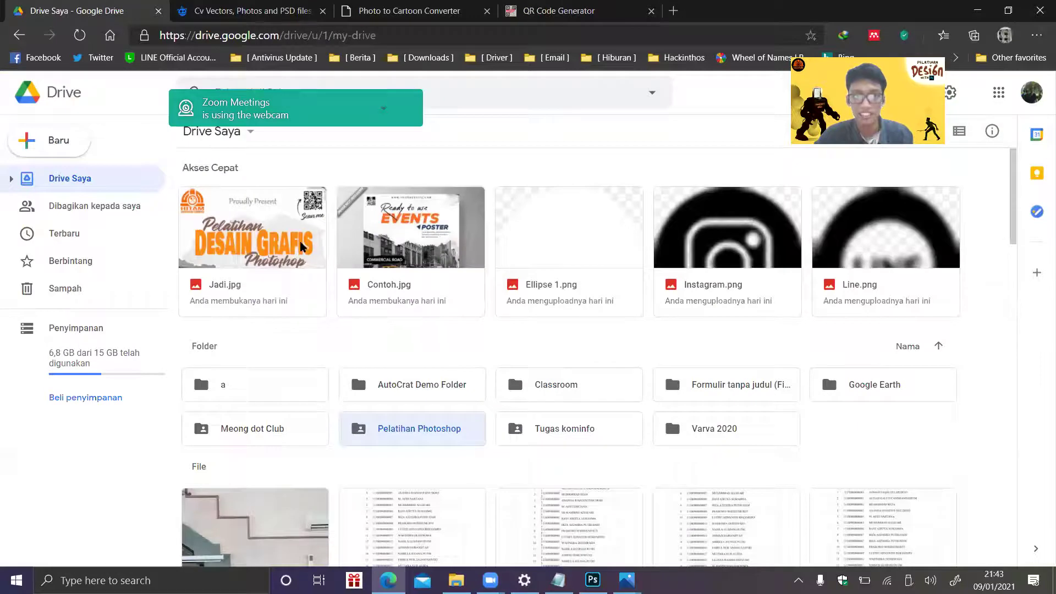
double_click(254, 258)
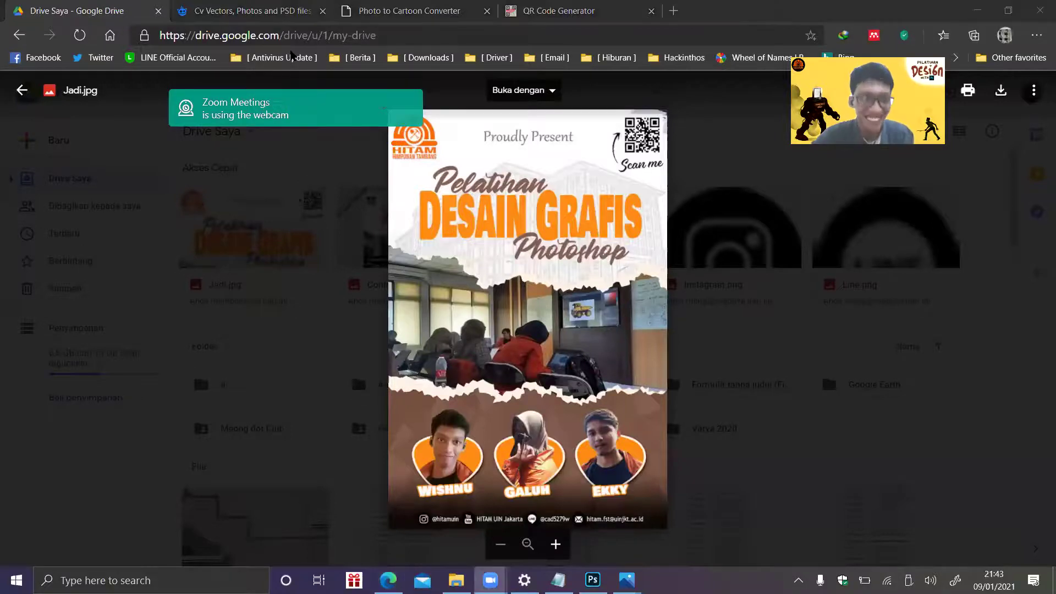
click(409, 11)
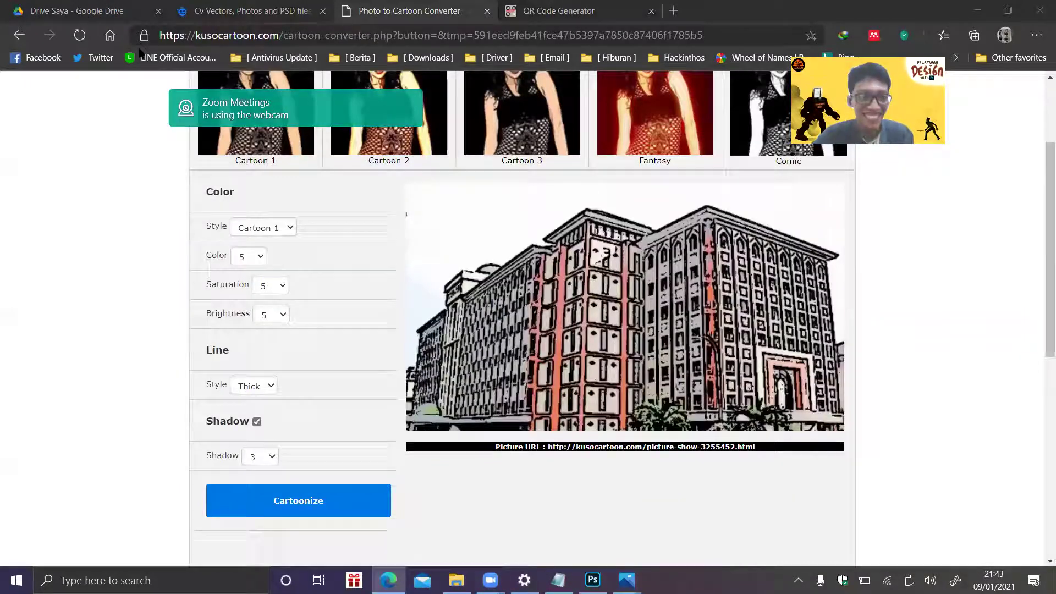
click(127, 12)
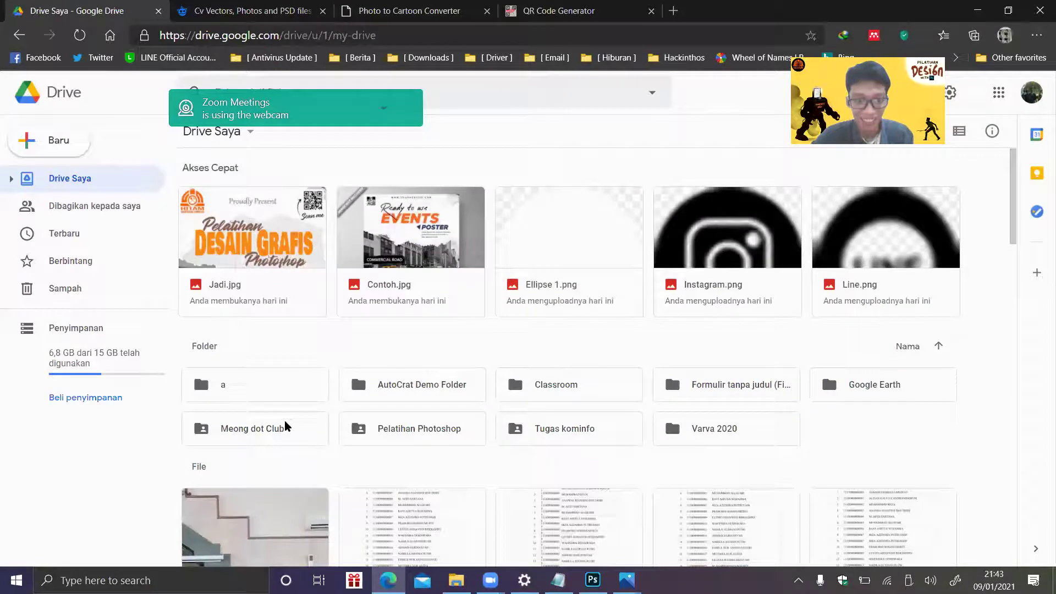
double_click(285, 427)
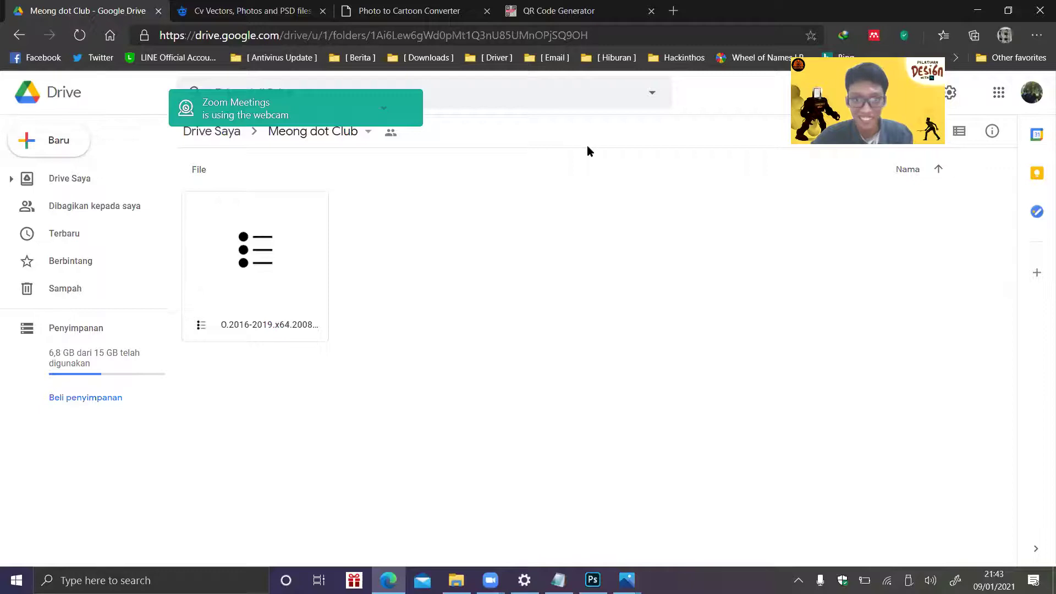
click(593, 580)
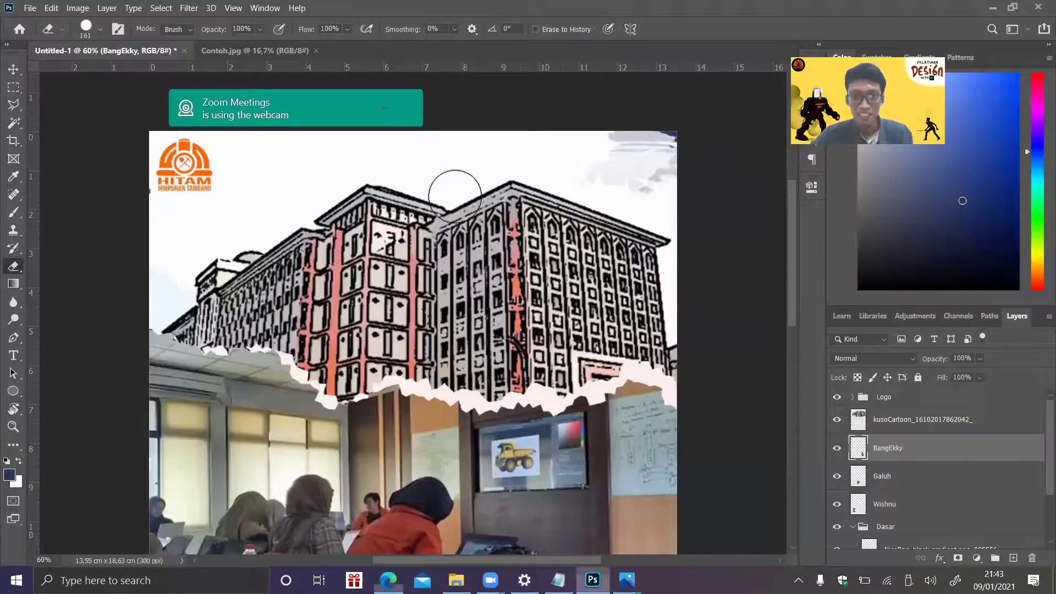
- Place Scan me.png into the poster as an embedded image
key(alt+f)
click(67, 270)
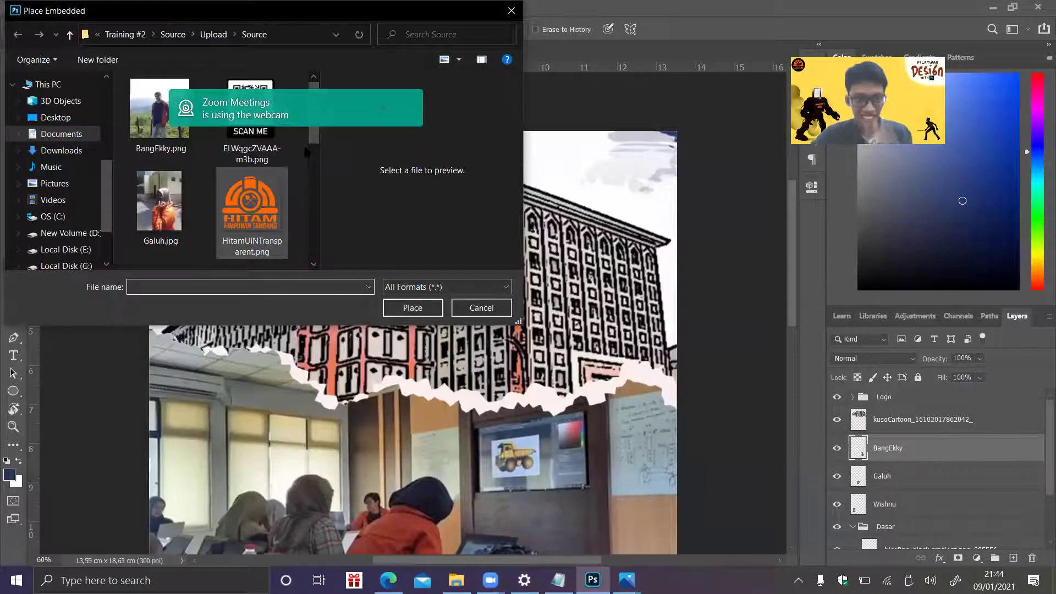
scroll(221, 170, down, 1)
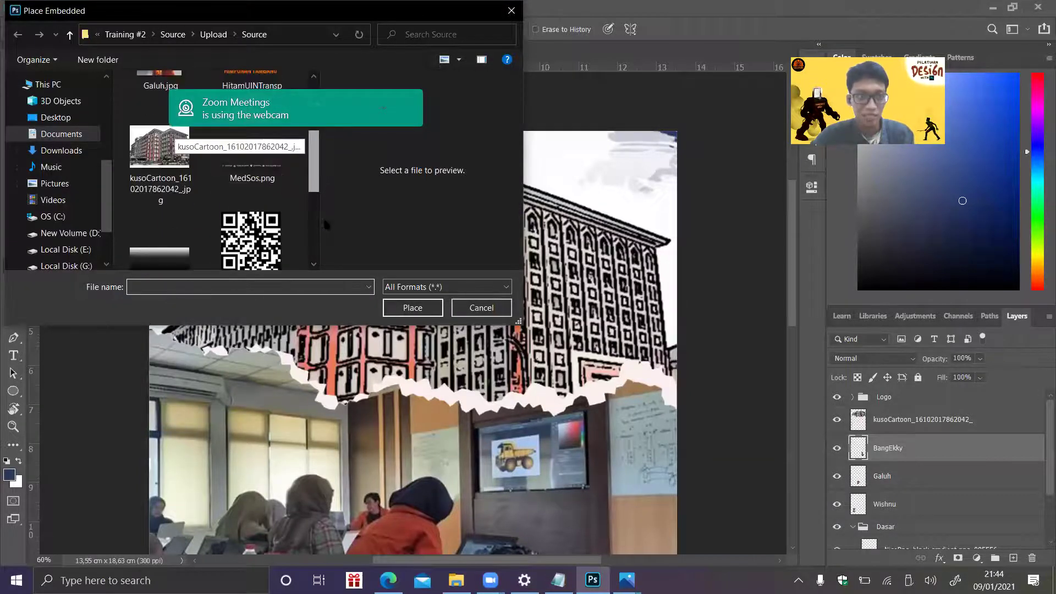
scroll(254, 165, up, 1)
click(252, 149)
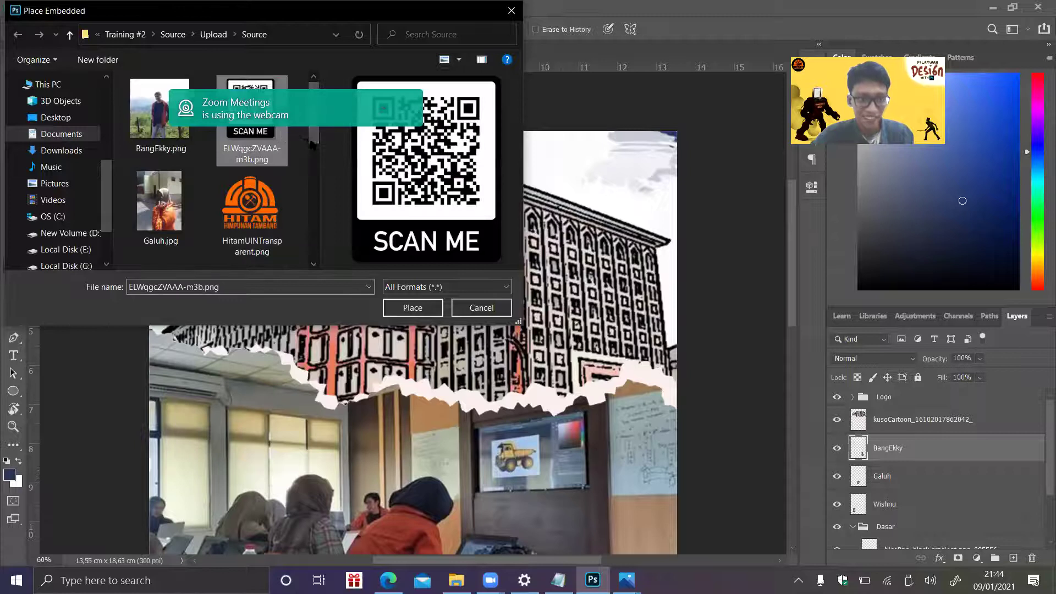
drag(314, 136, 318, 258)
click(159, 145)
click(412, 308)
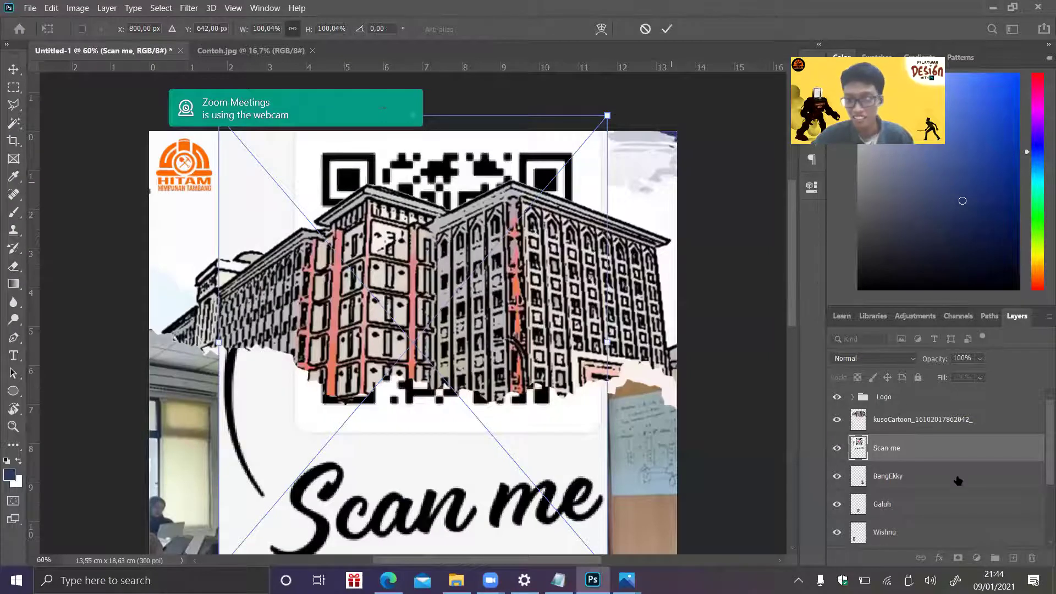
- Scale the Scan me QR down to about 18% and move it to the top-right corner
drag(927, 457, 908, 389)
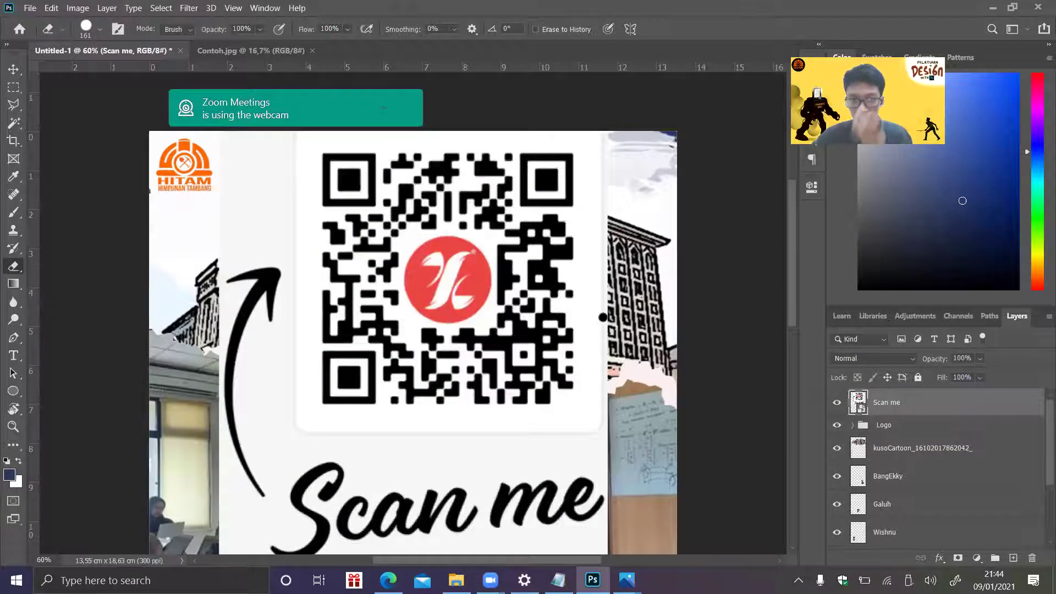
key(ctrl+t)
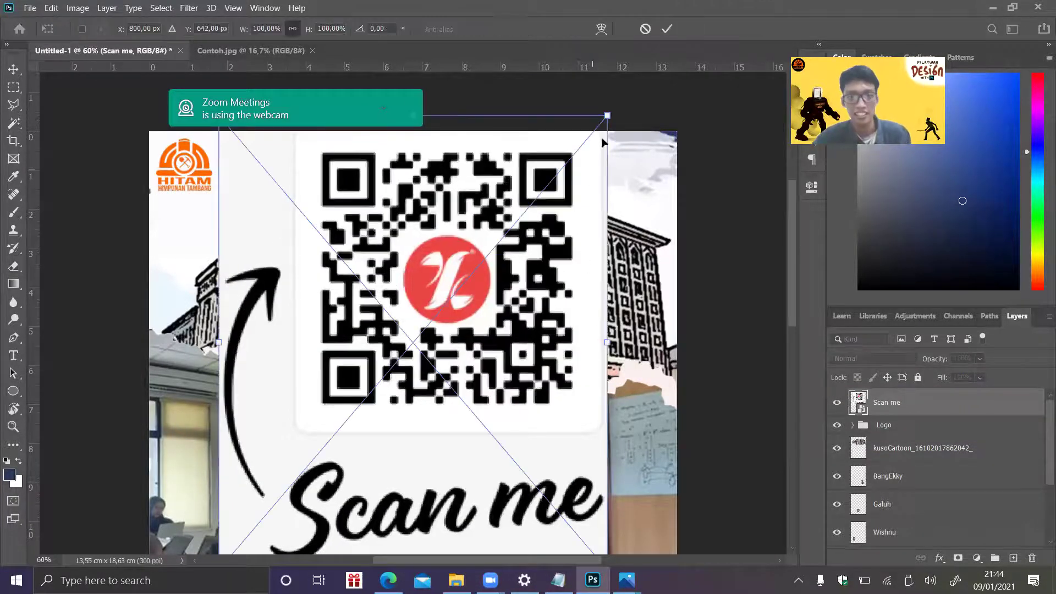
drag(608, 116, 332, 438)
drag(278, 469, 543, 313)
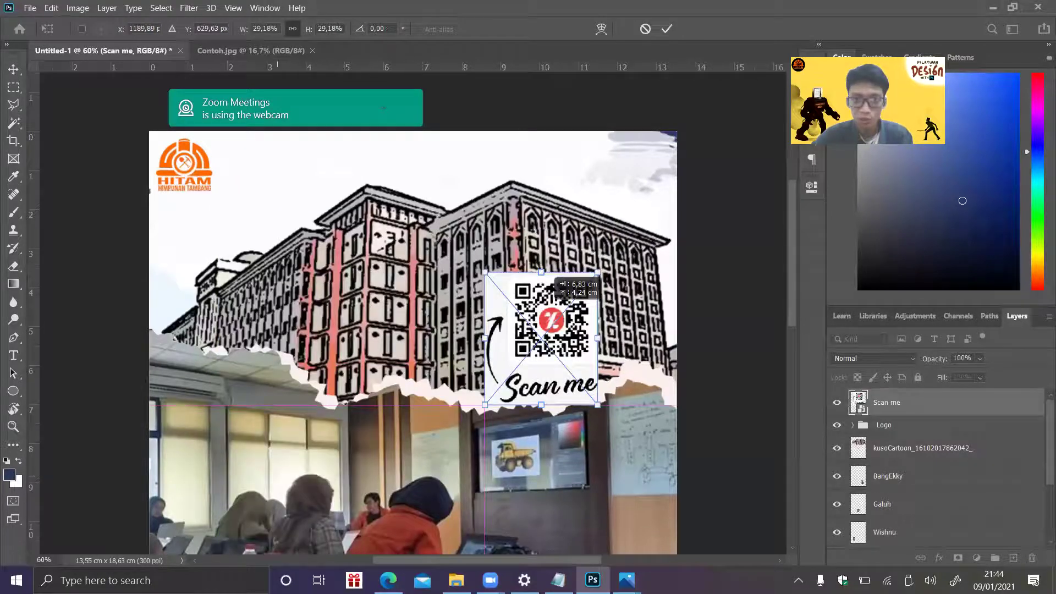
drag(612, 180, 616, 175)
drag(557, 265, 603, 215)
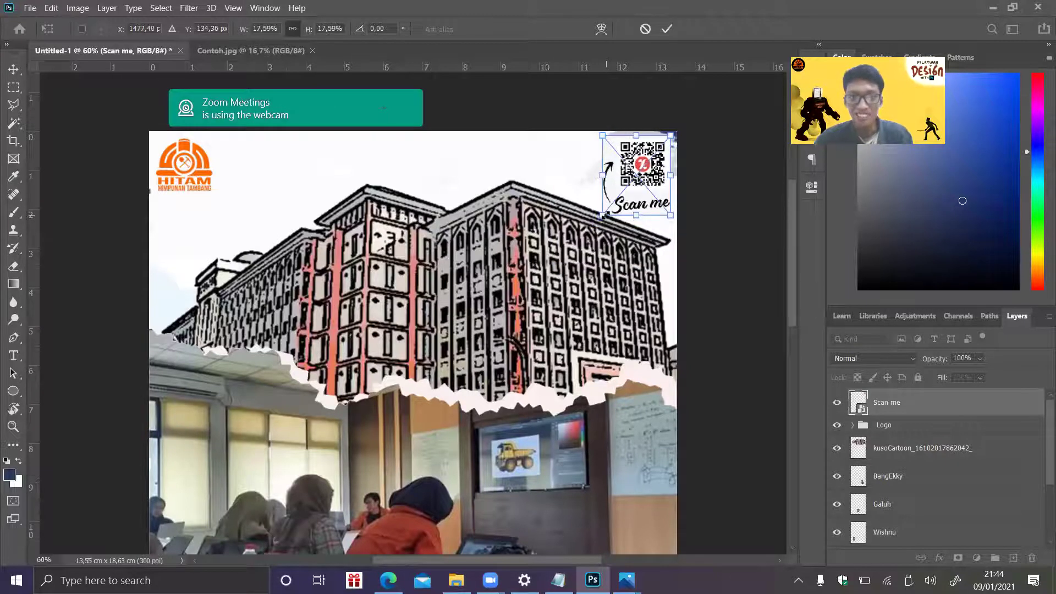
key(e)
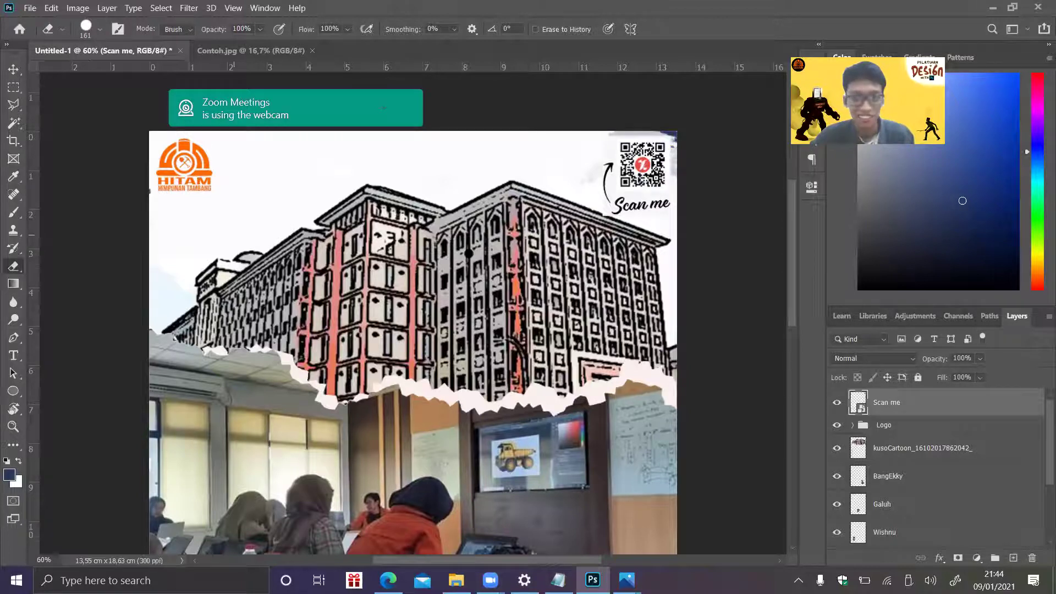
- Rasterize the Scan me layer and remove its white backing with the Magic Eraser
right_click(893, 403)
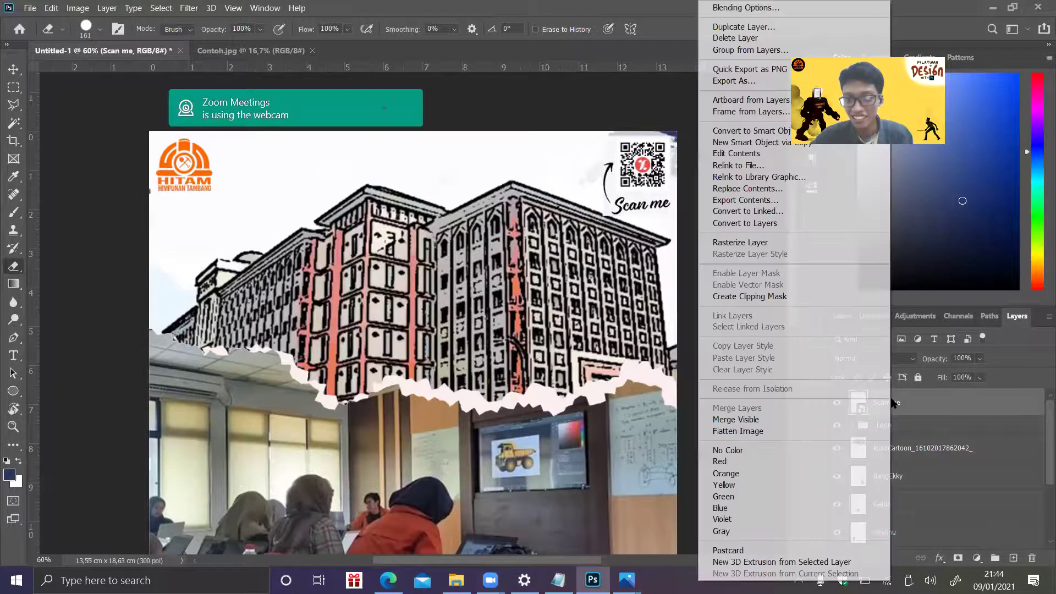
click(777, 245)
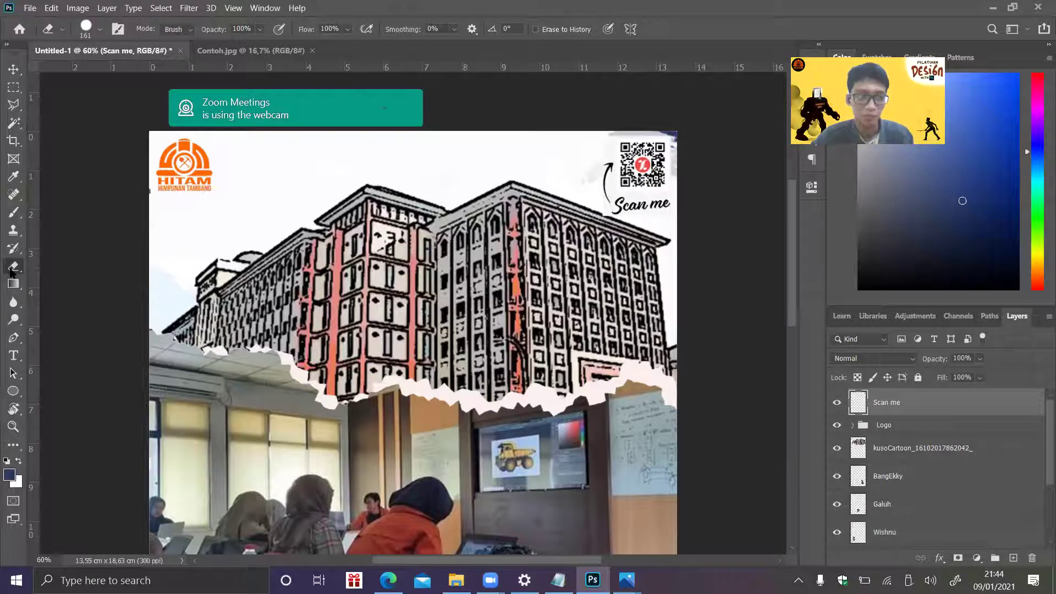
right_click(11, 274)
click(60, 293)
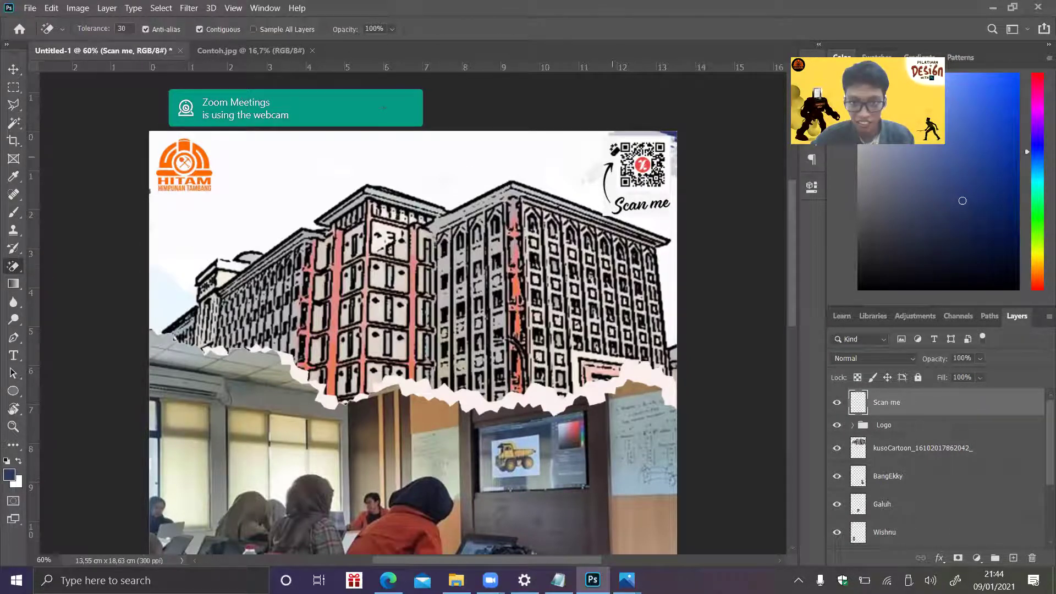
click(613, 150)
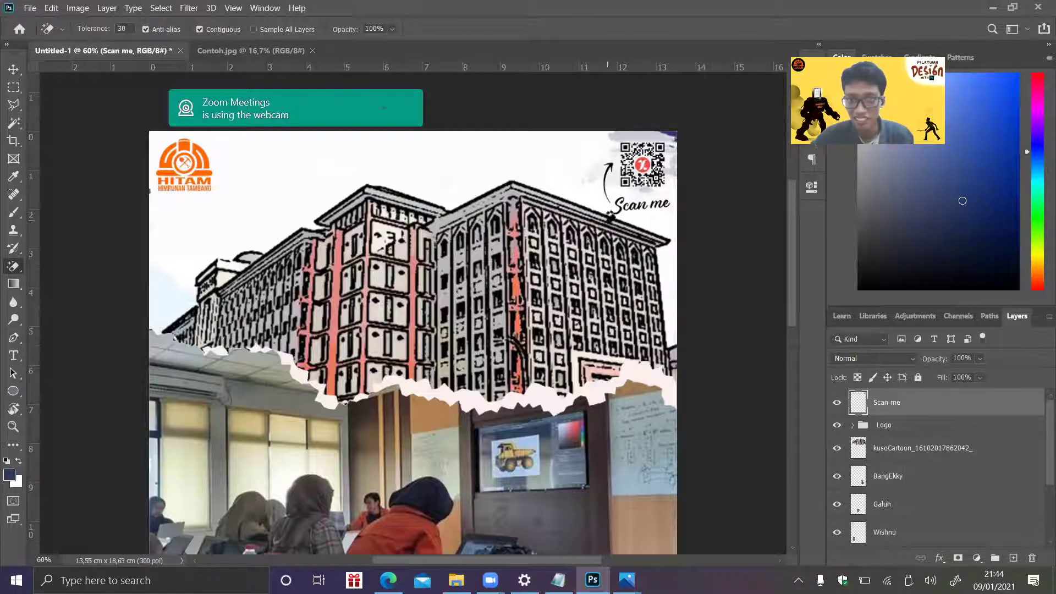
- Place the QR Code image, scale it to about 28%, and position it top-right
click(29, 8)
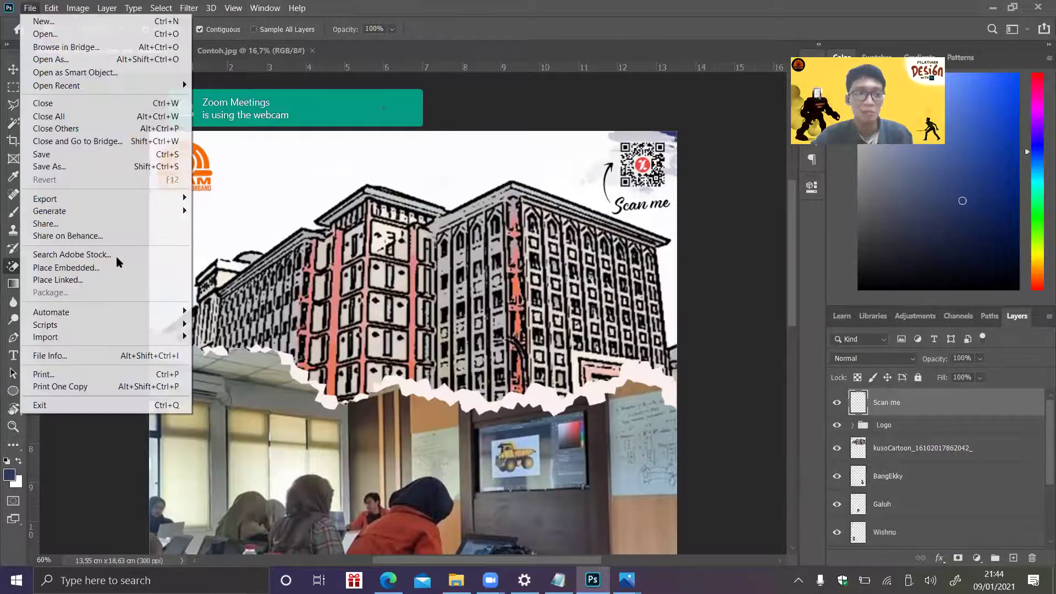
click(99, 268)
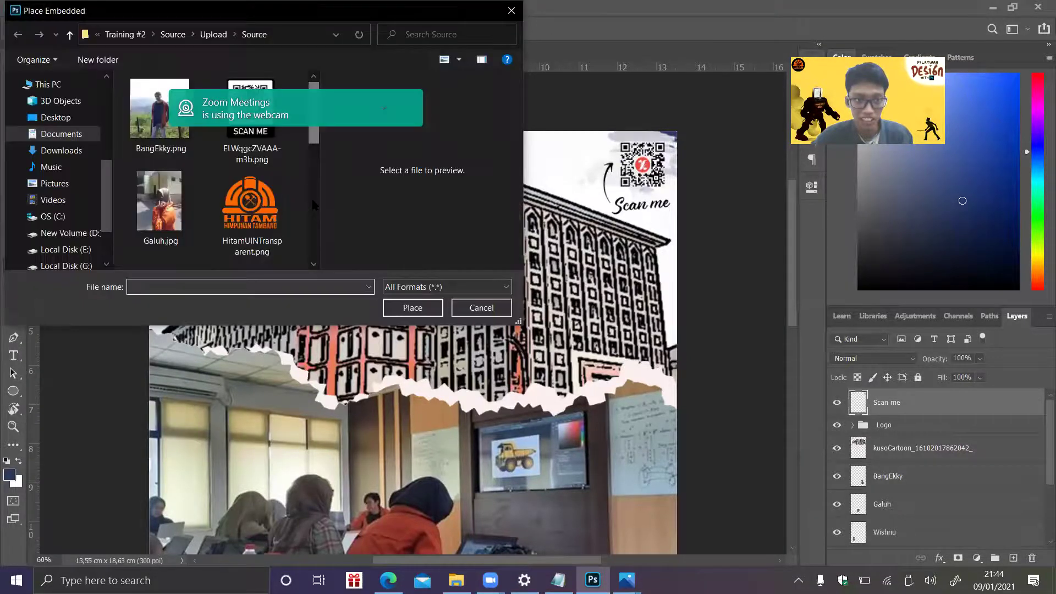
scroll(313, 211, down, 2)
double_click(252, 182)
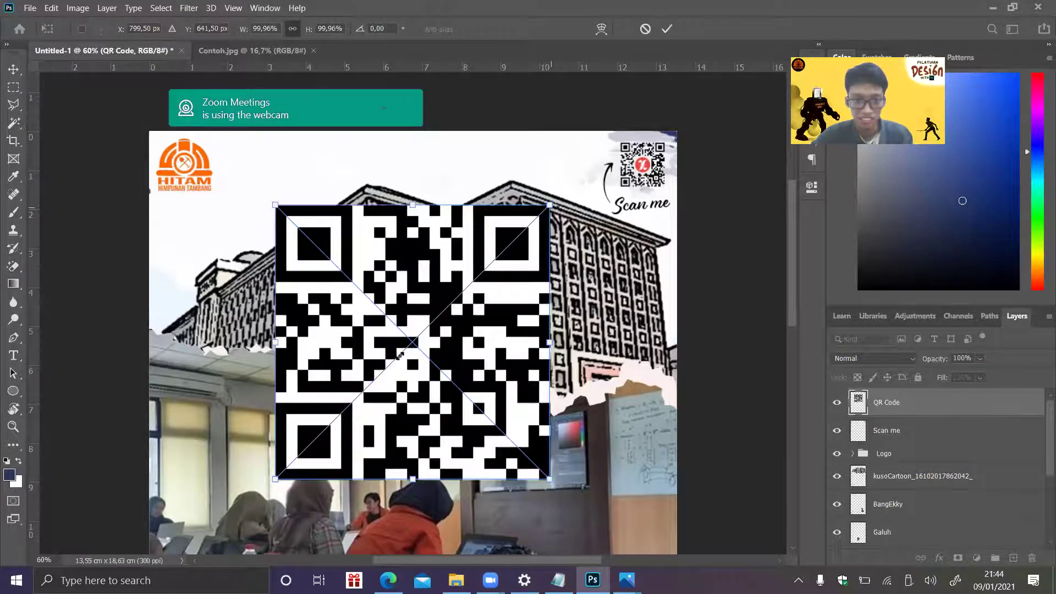
drag(550, 205, 351, 403)
drag(333, 432, 623, 198)
drag(673, 165, 663, 187)
key(Return)
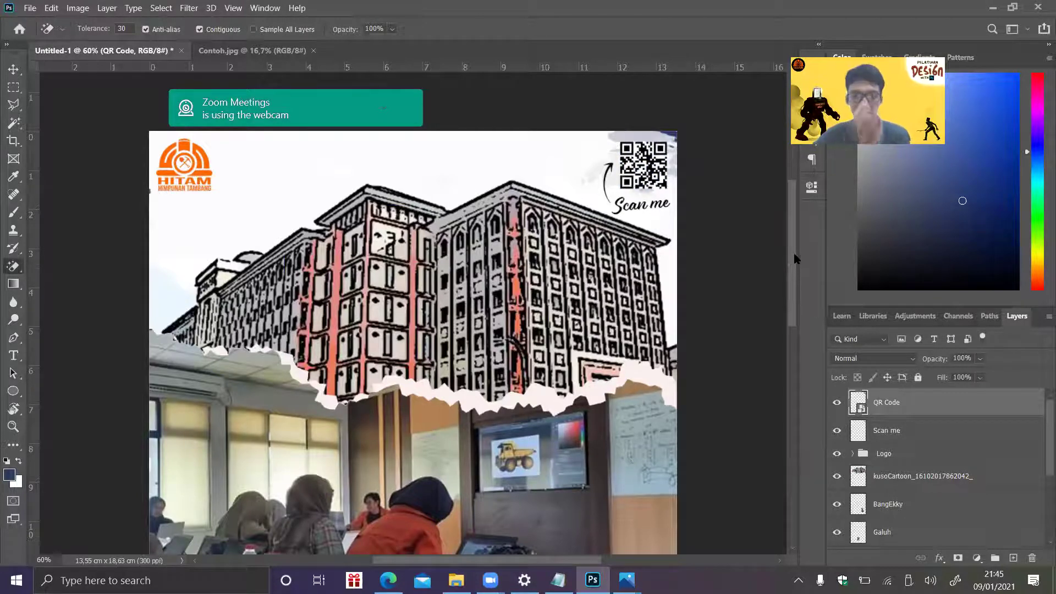
- Look over the poster layout with the logo, QR code and three portraits
drag(794, 255, 786, 402)
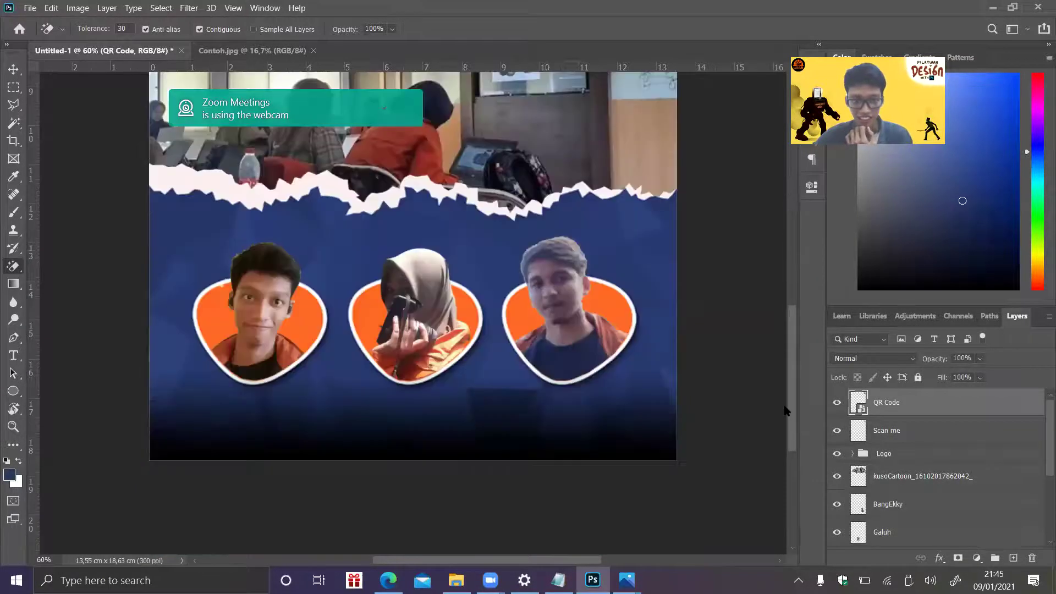
scroll(766, 299, up, 10)
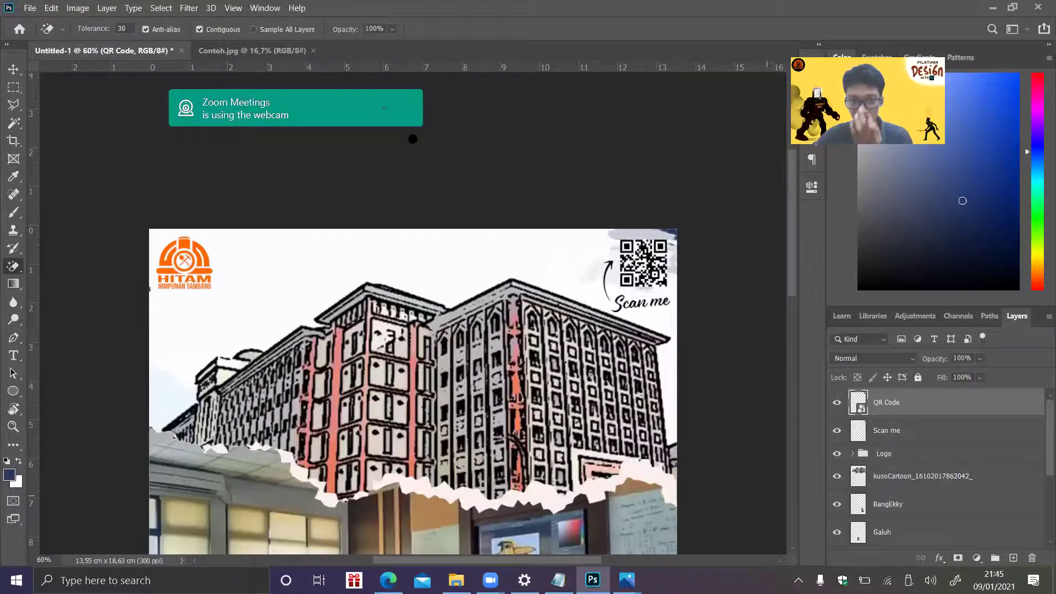
scroll(413, 211, down, 3)
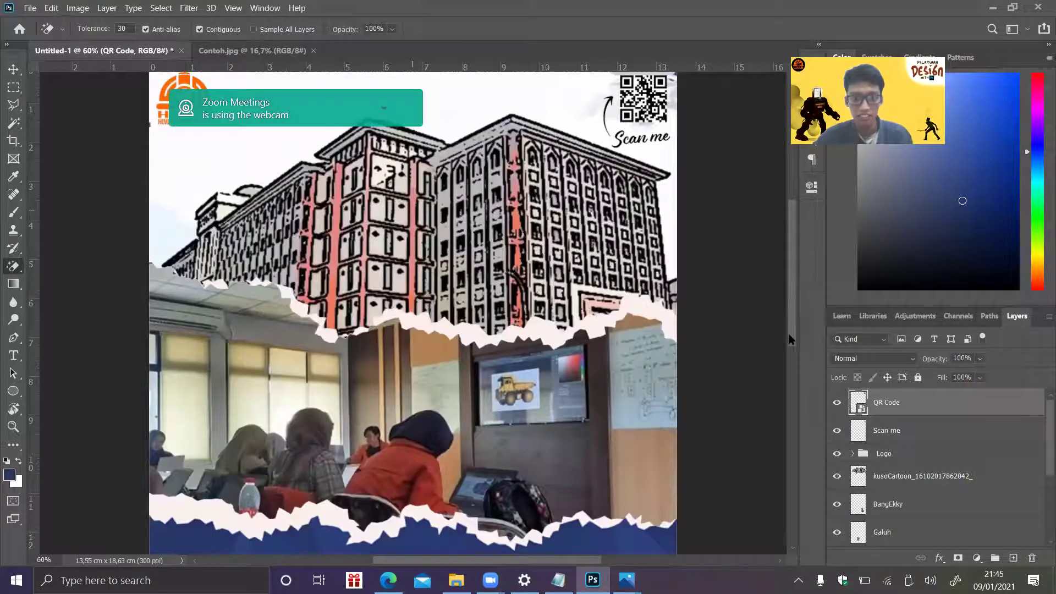
scroll(791, 401, down, 6)
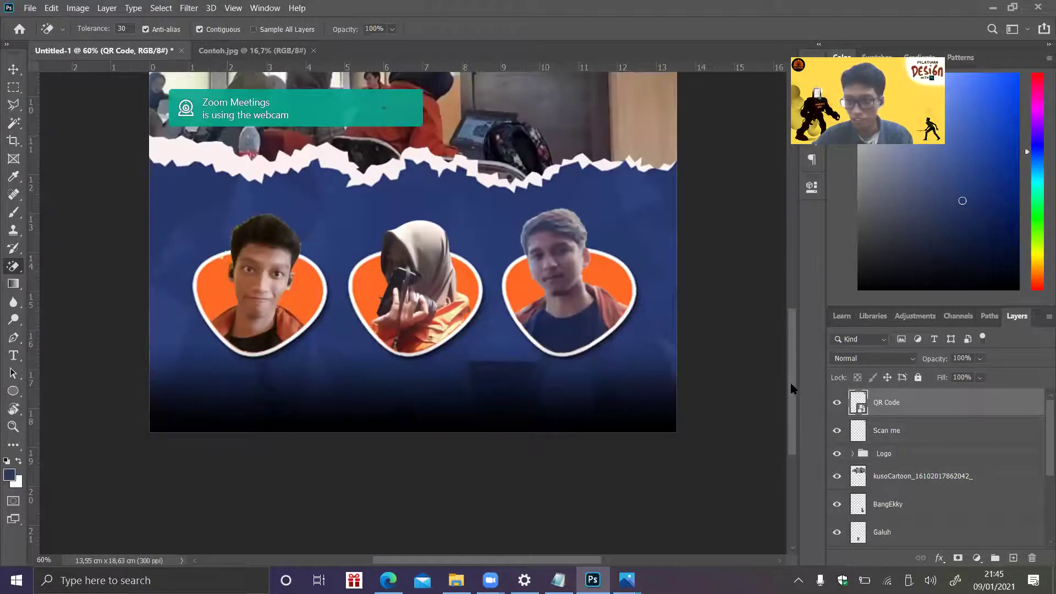
scroll(790, 381, up, 1)
scroll(770, 248, up, 5)
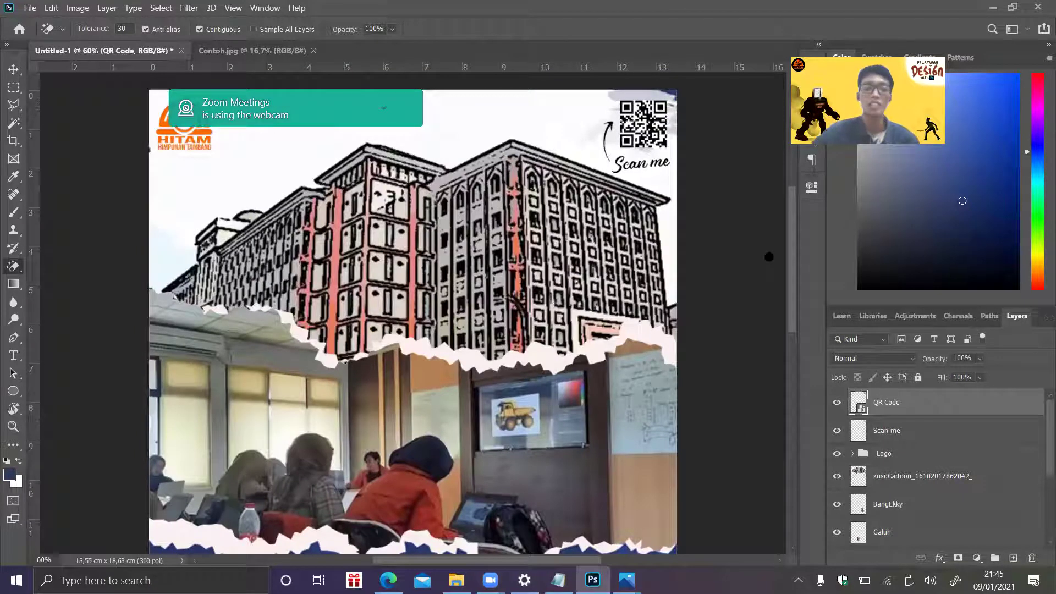
scroll(399, 551, up, 1)
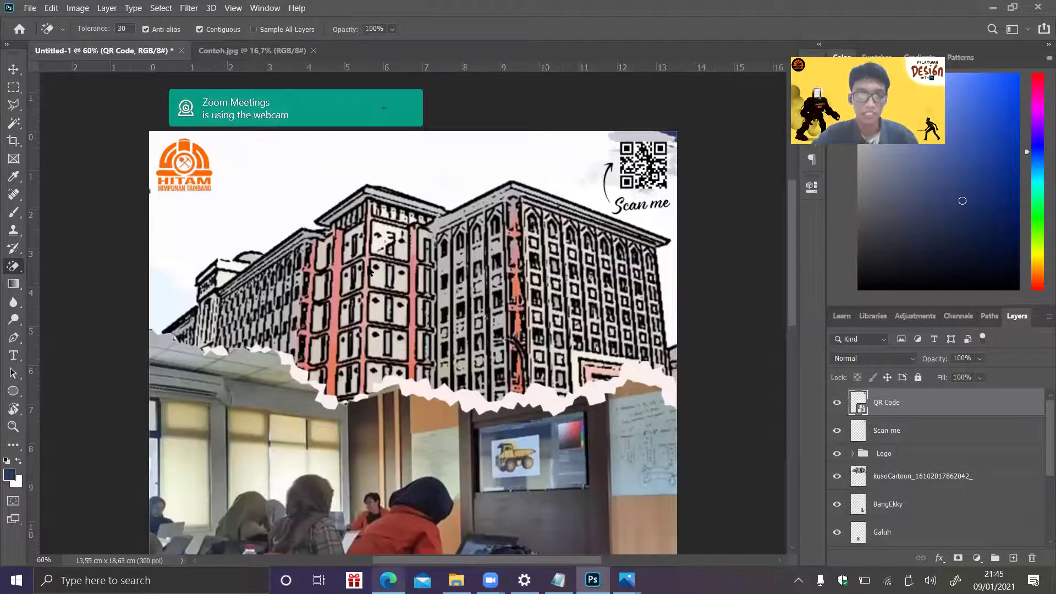
- Open Pelatihan Photoshop > Font in Drive and preview Betty Finty.ttf
key(alt+Tab)
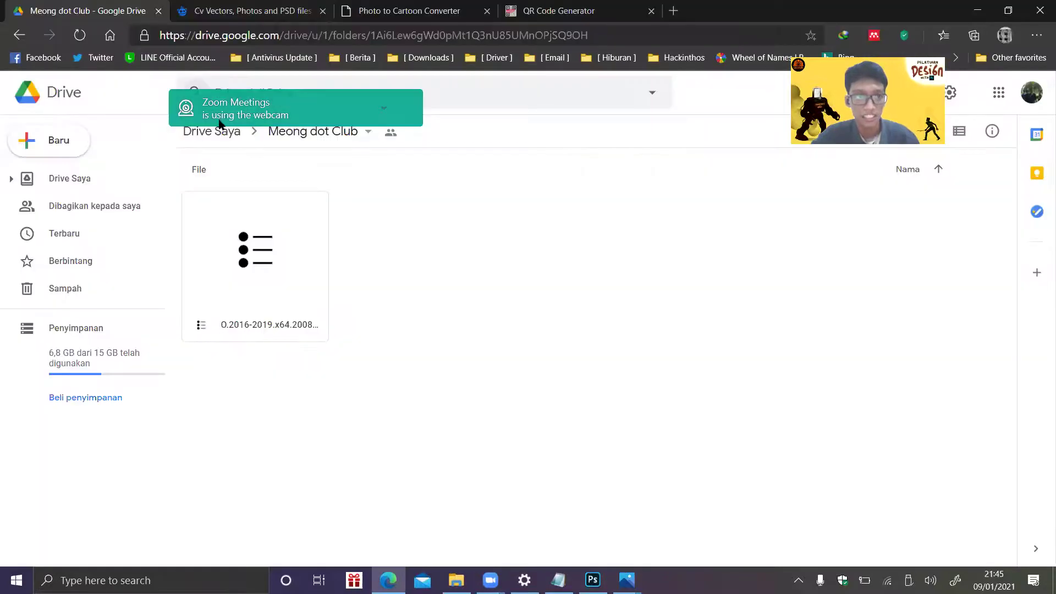
click(216, 136)
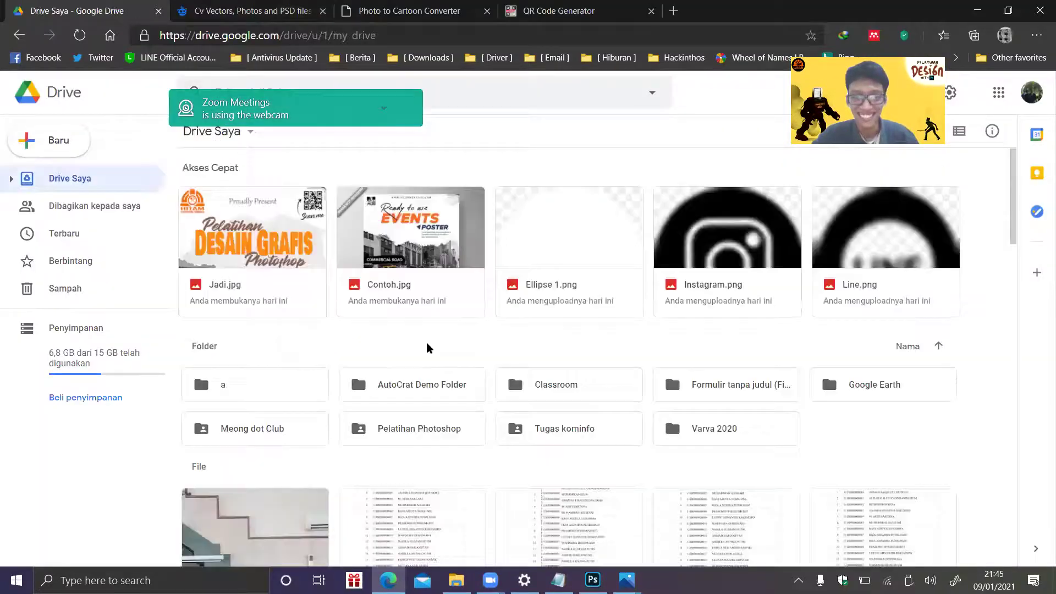
double_click(468, 432)
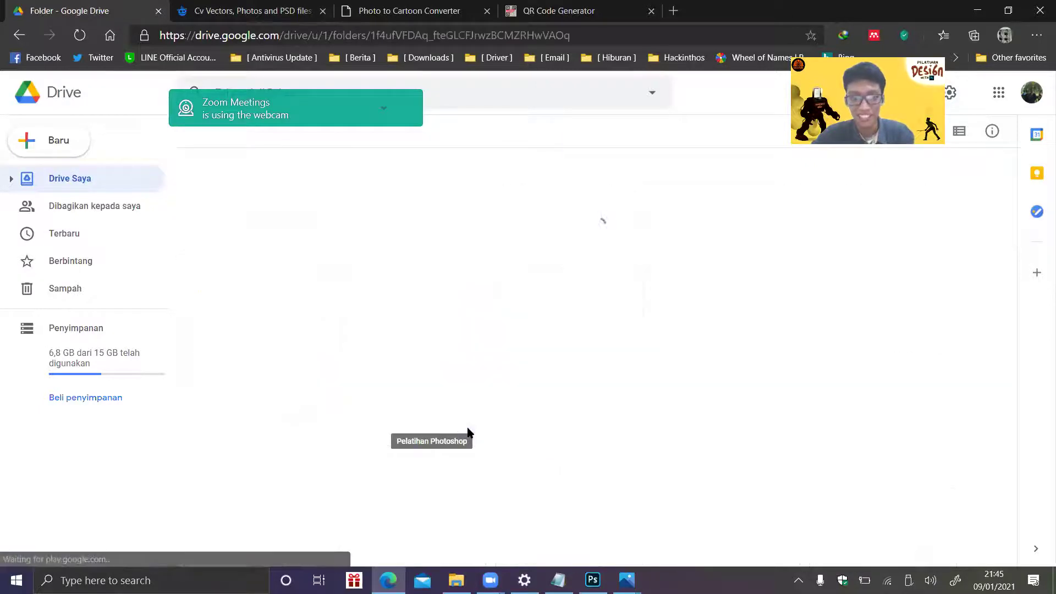
double_click(281, 222)
double_click(262, 216)
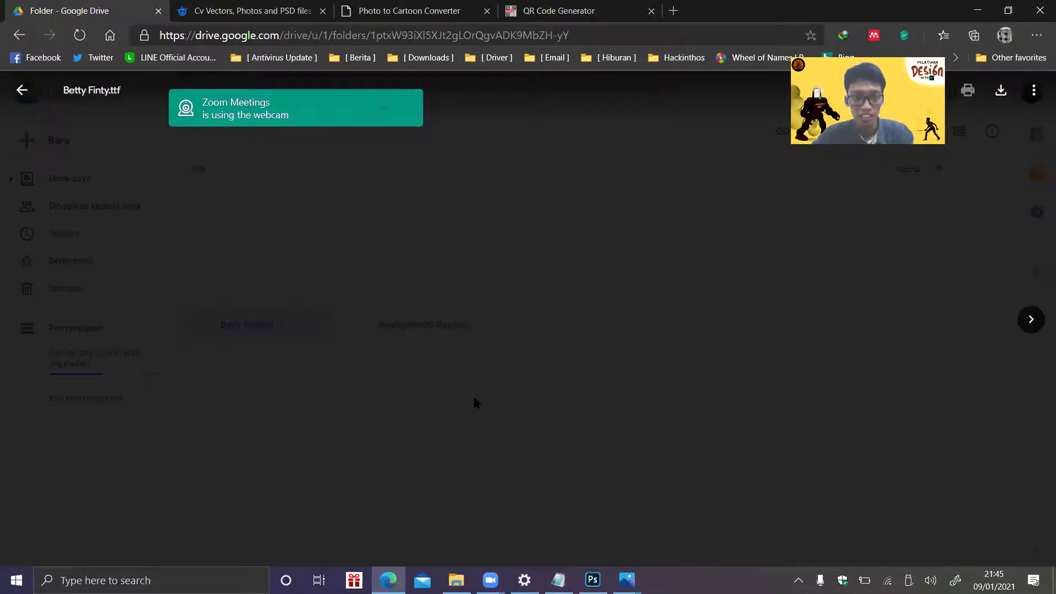
- Close the font preview and start a new tab with 'dafo' in the address bar
click(246, 331)
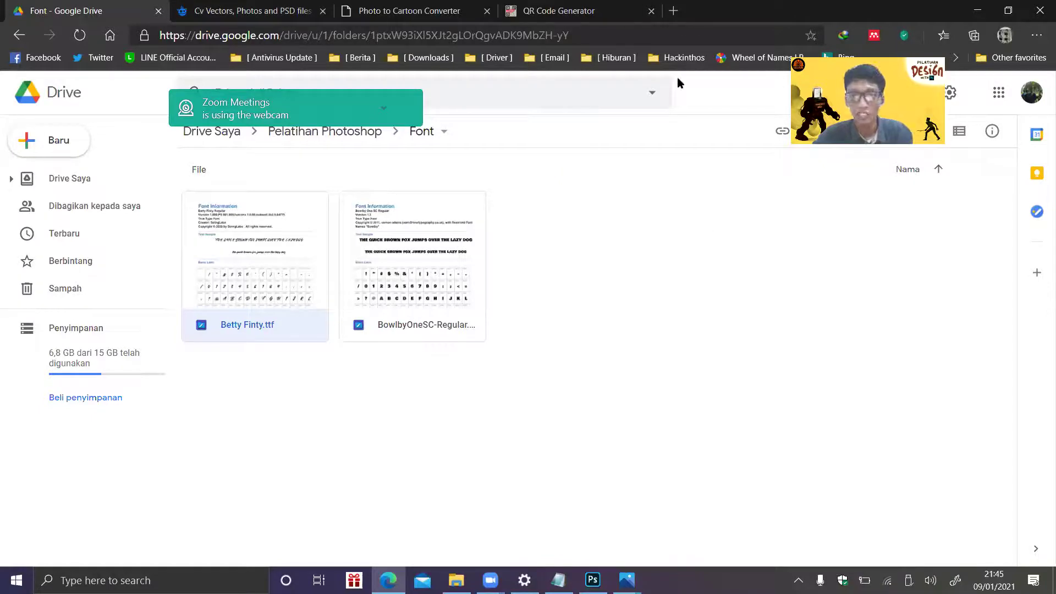
click(715, 192)
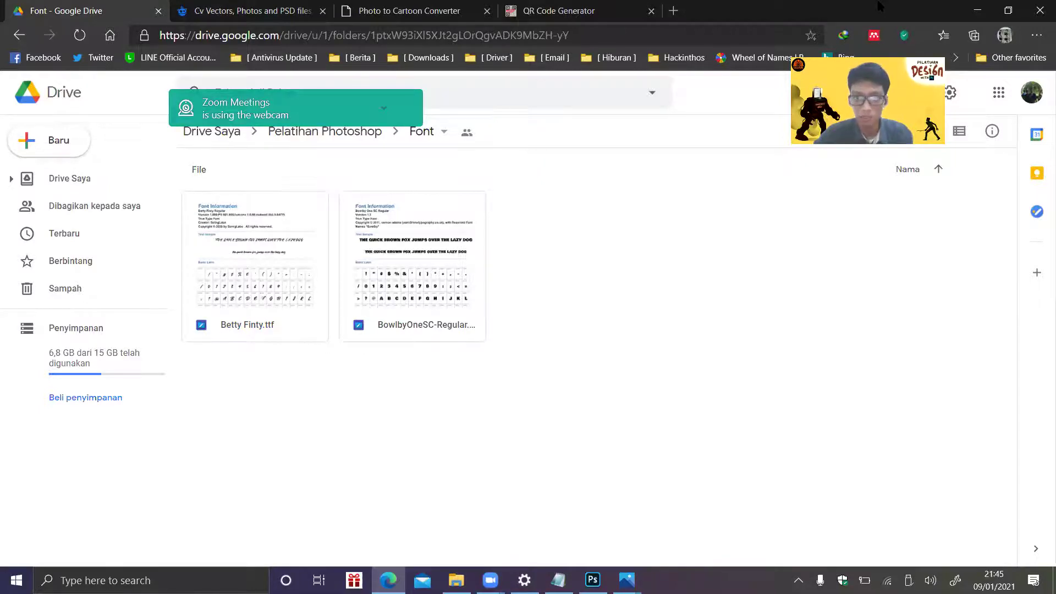
key(ctrl+t)
text(dafo)
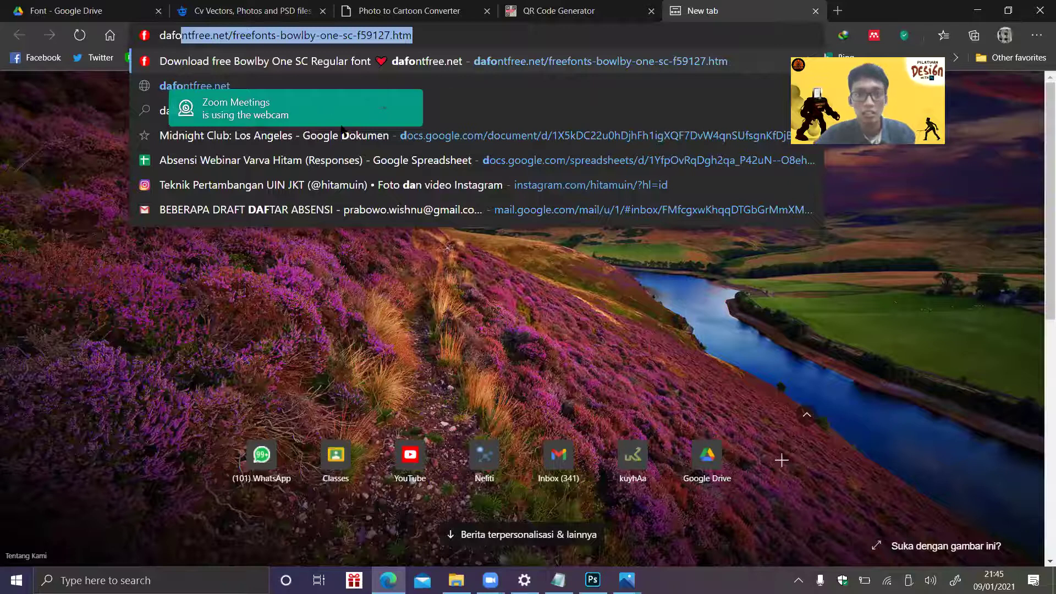
- Load dafontfree.net from the address suggestion, then minimize the browser back to Photoshop
key(Down)
key(Return)
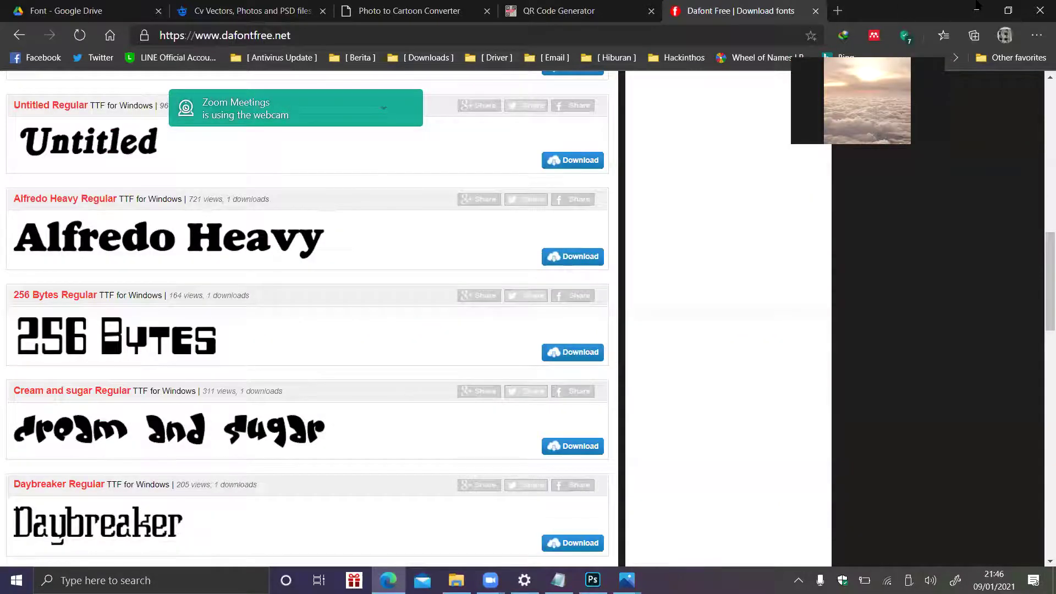
click(977, 6)
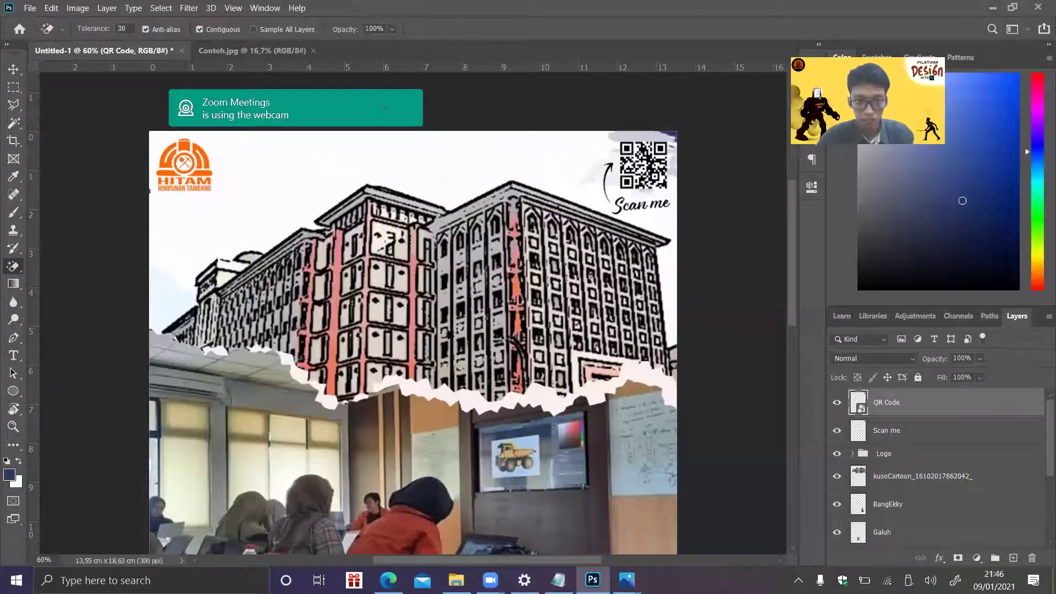
key(alt+Tab)
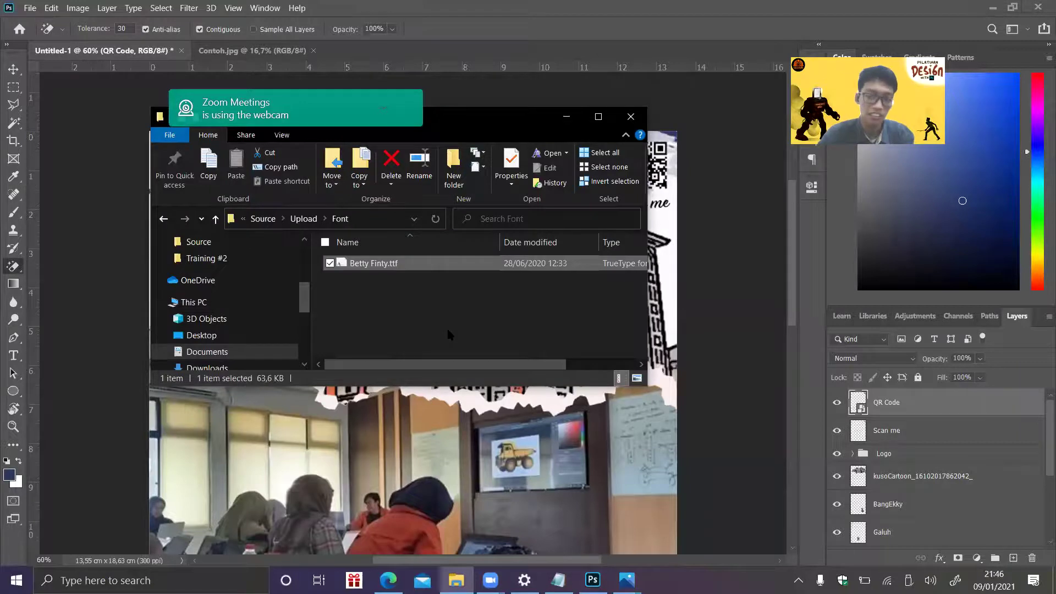
key(Return)
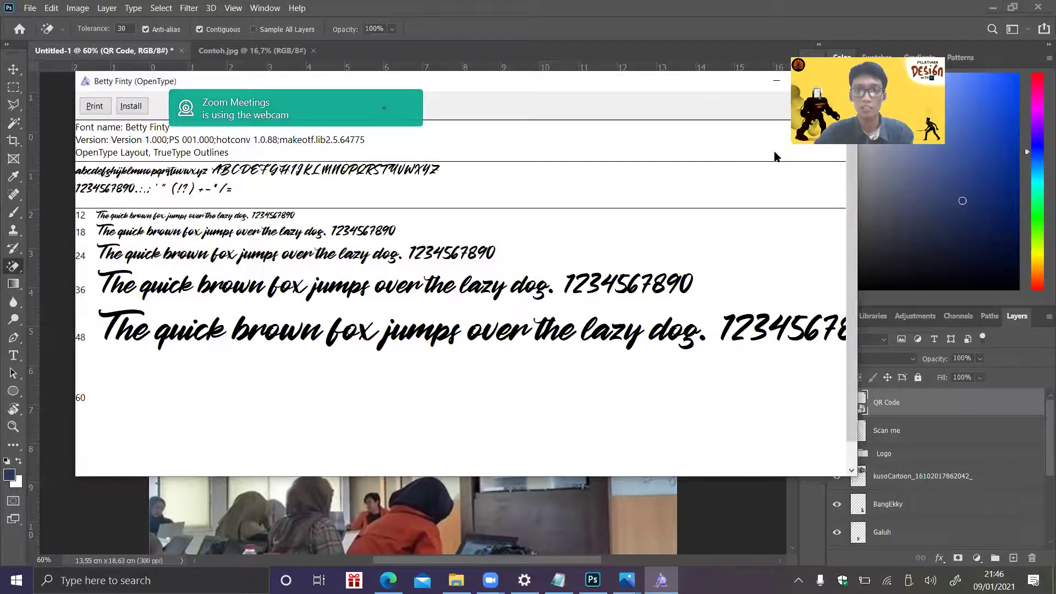
click(773, 81)
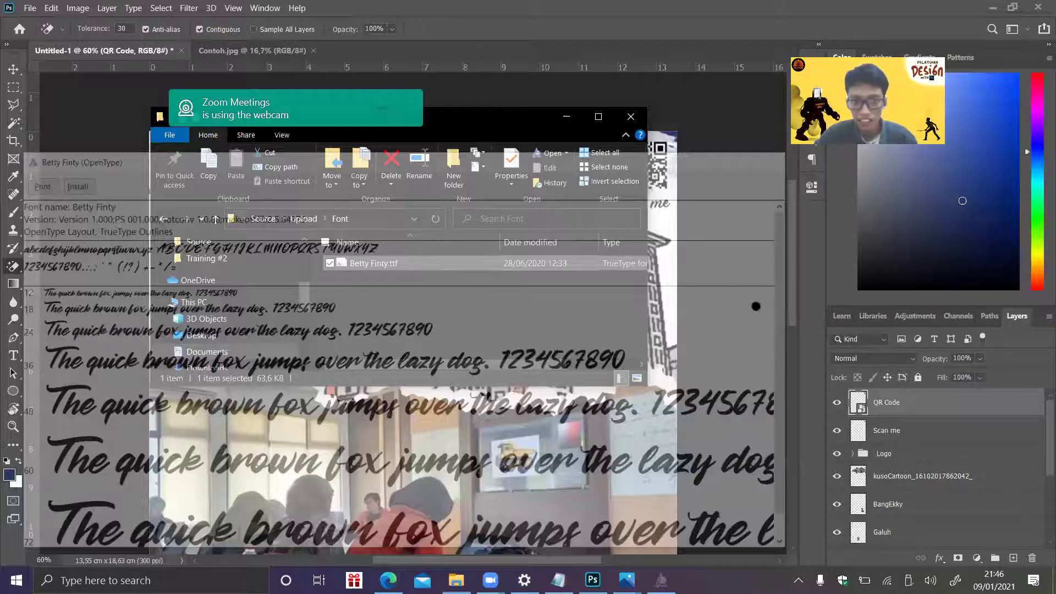
click(974, 482)
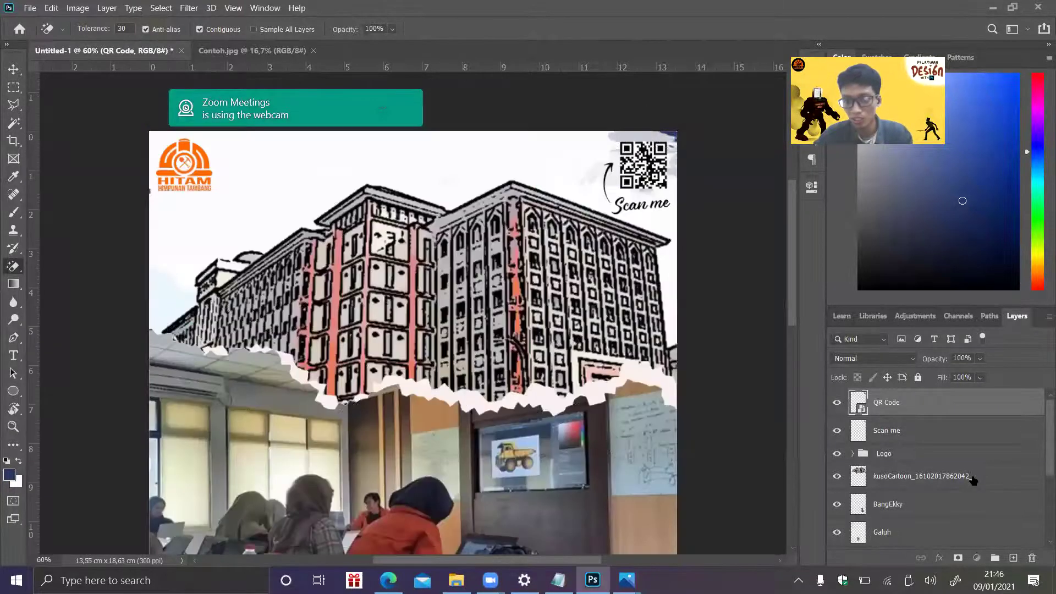
- Select the kusoCartoon building layer and try fill values of 30 and 80
click(927, 362)
text(30)
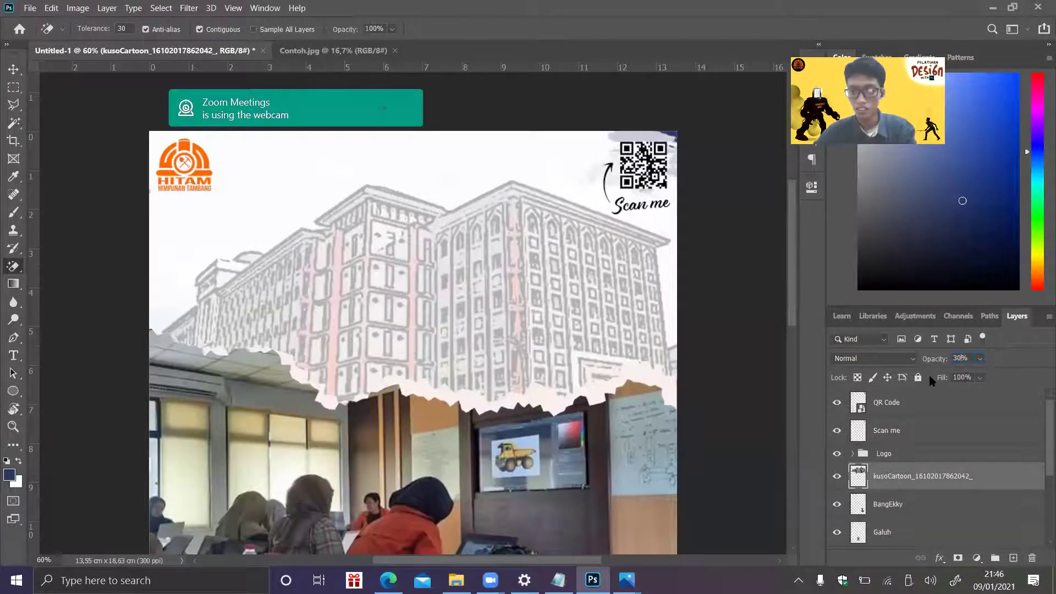
key(Tab)
text(80)
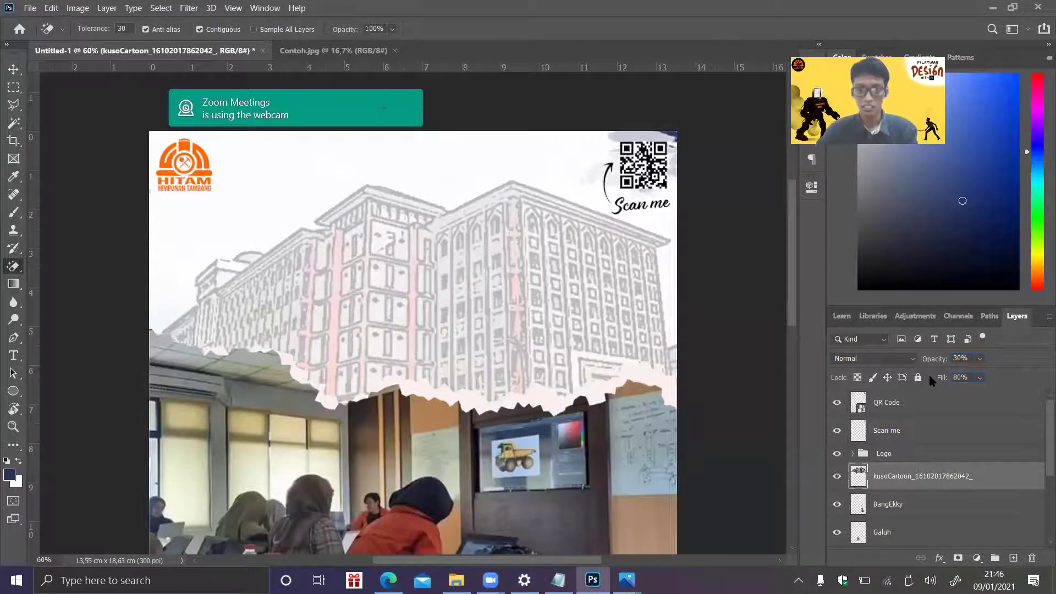
key(Return)
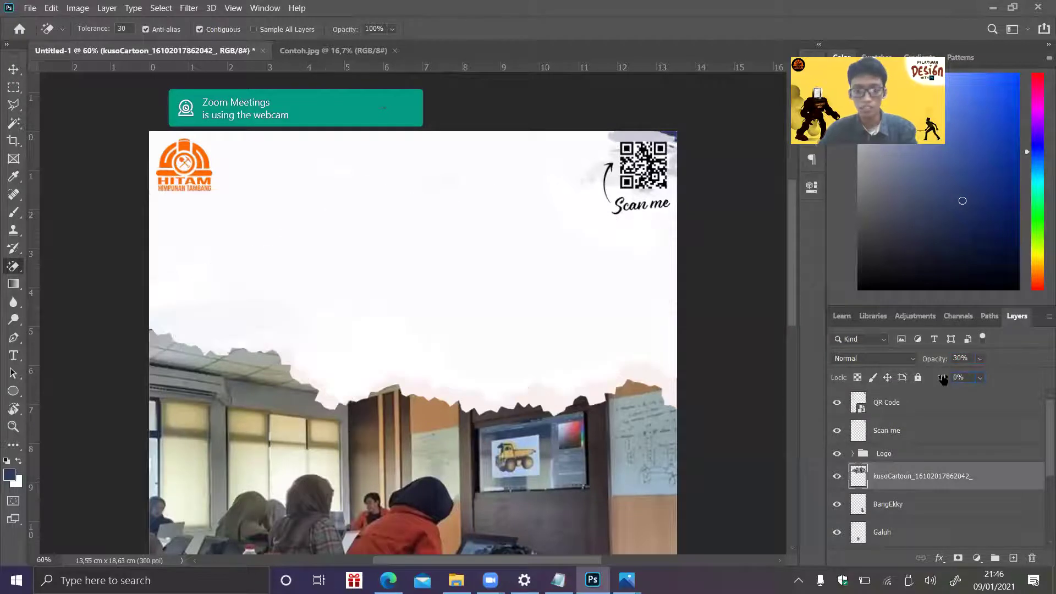
text(70)
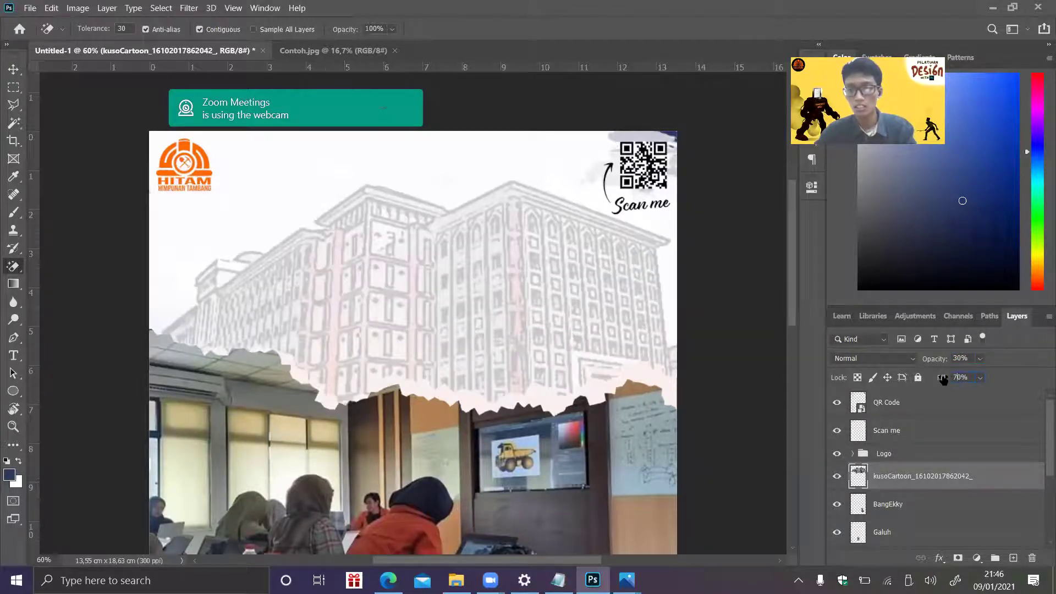
text(40)
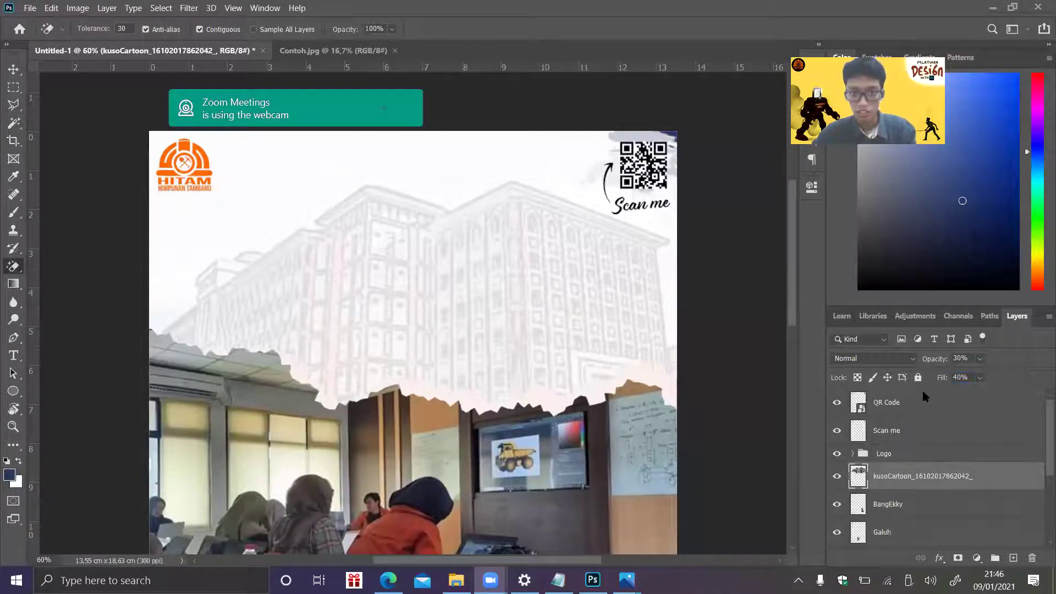
- Set the building layer's fill to 20%, dismissing the out-of-range warning
click(959, 375)
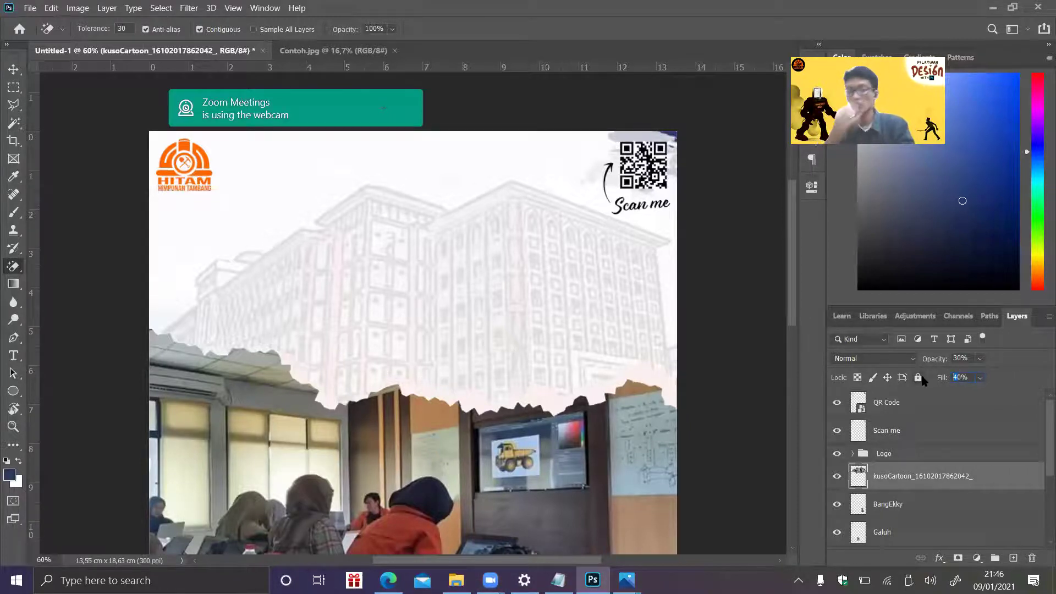
text(20)
key(Return)
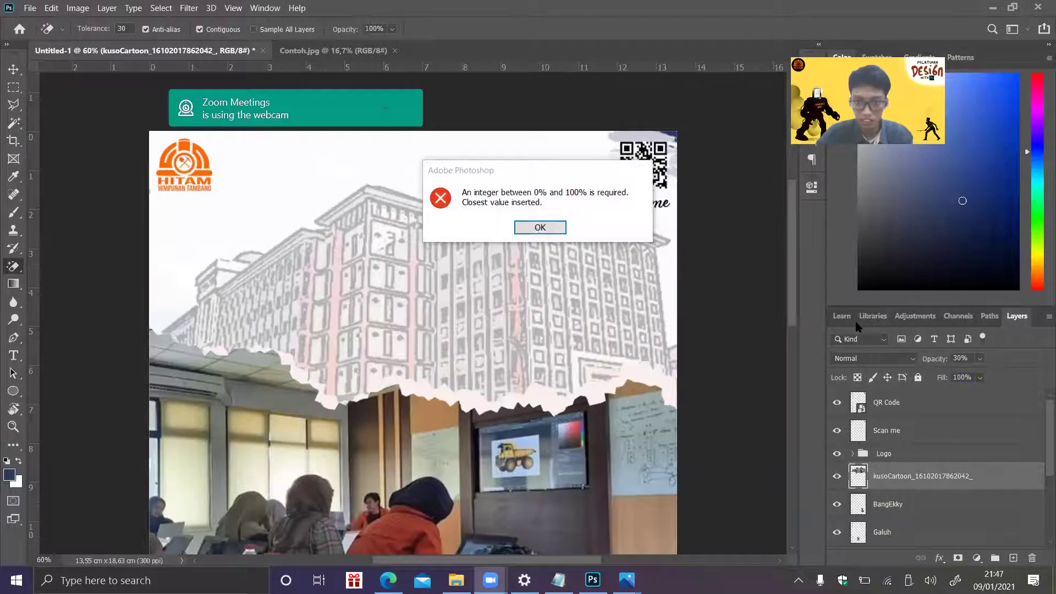
click(540, 229)
text(20)
key(Return)
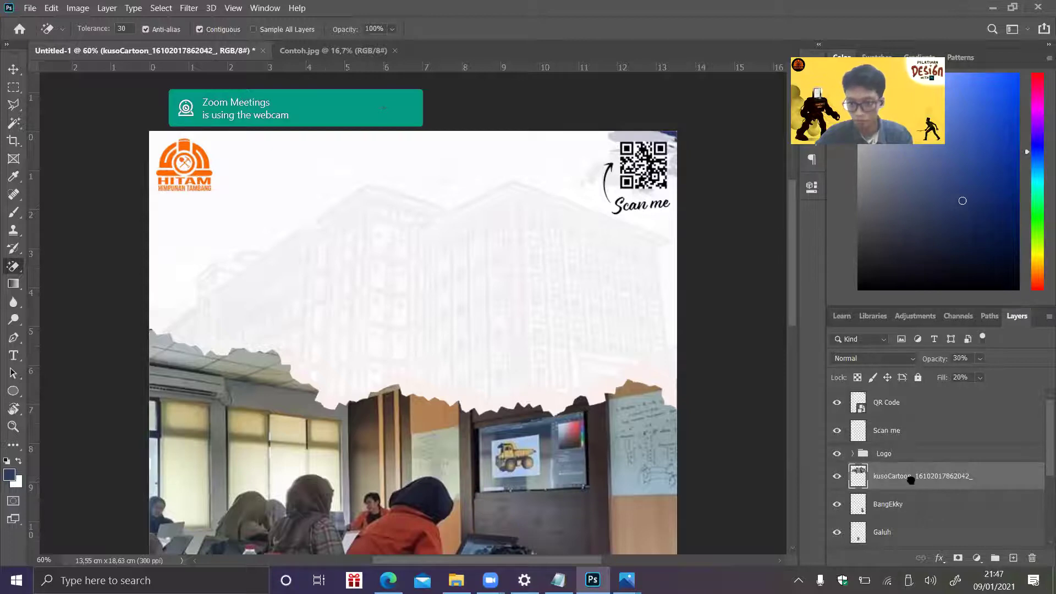
click(853, 454)
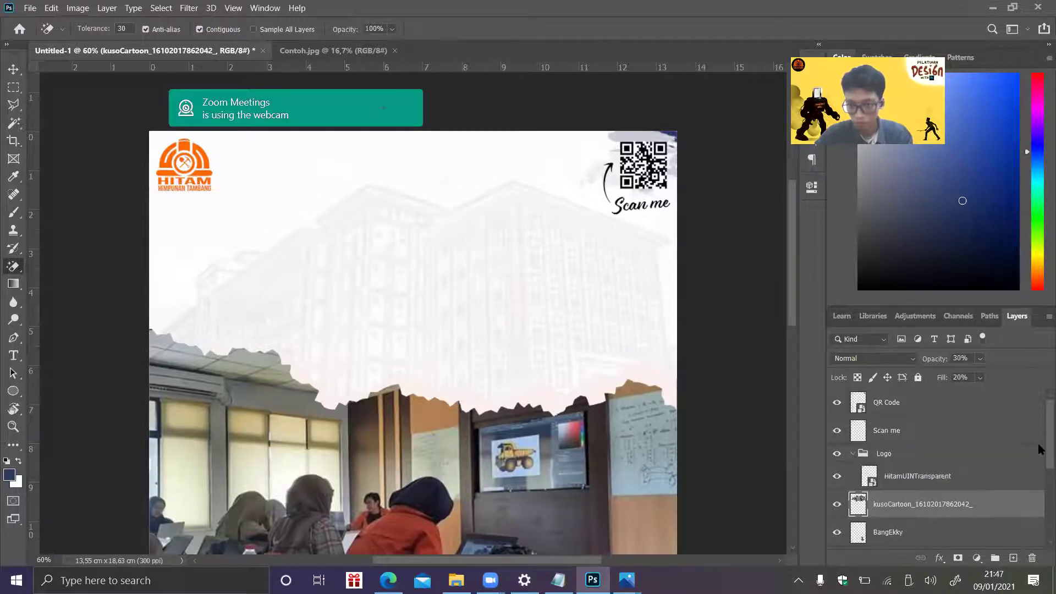
- Group the BangEkky, Galuh and Wishnu member layers into a group named Bawah
scroll(1025, 462, down, 3)
click(906, 409)
shift+click(894, 435)
shift+click(892, 463)
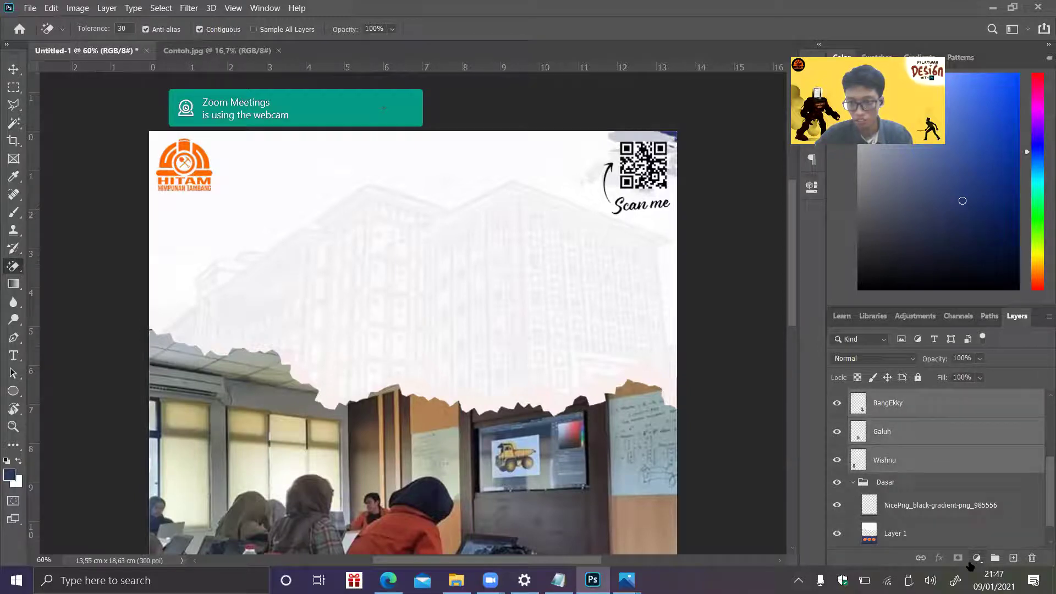
click(995, 558)
double_click(888, 439)
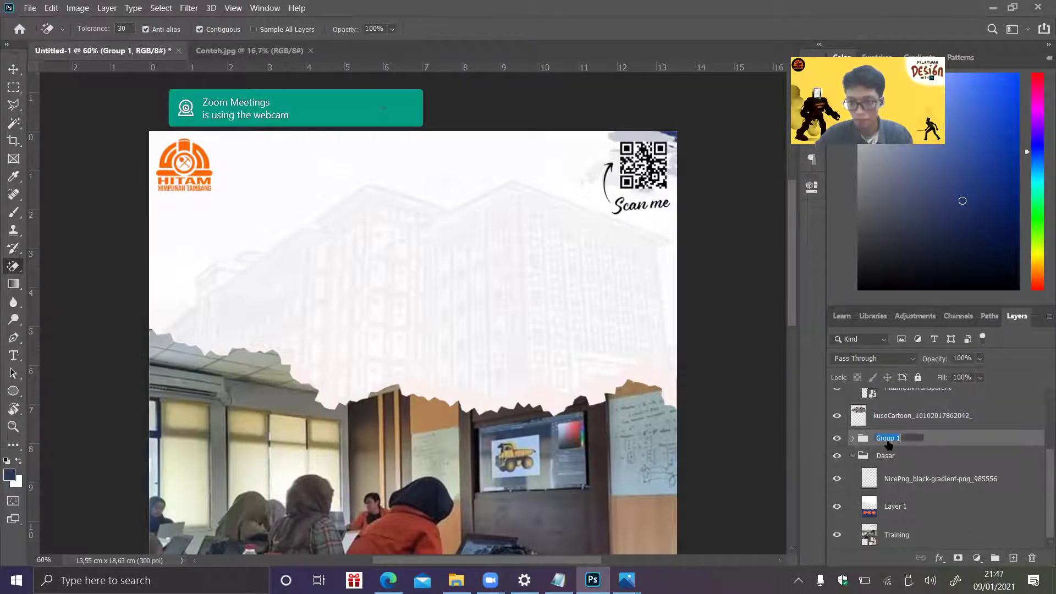
text(Bawah)
key(Return)
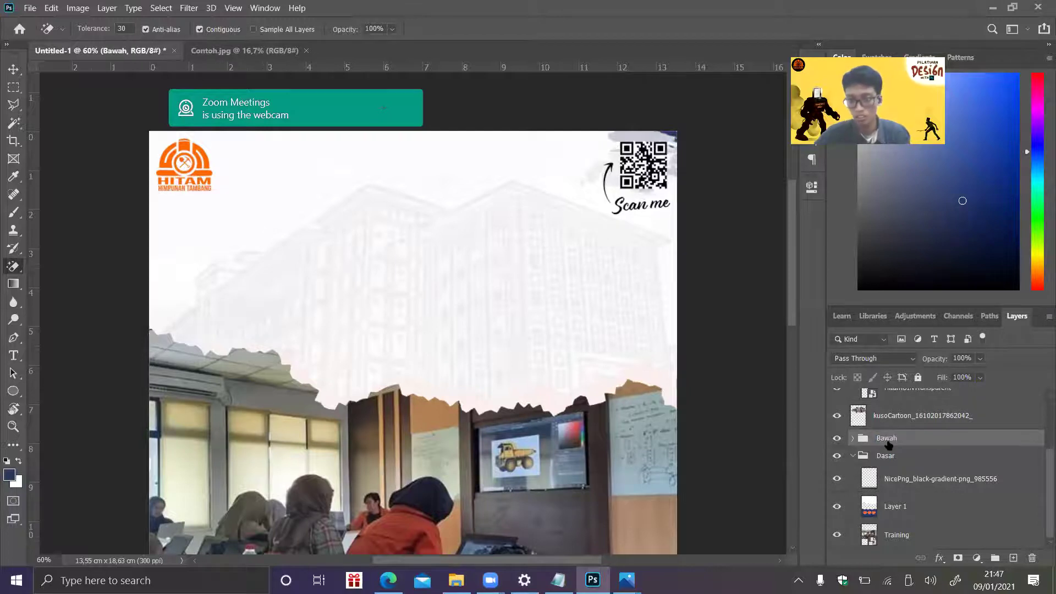
- Create an Atas group, move the kusoCartoon layer into it, and collapse Atas and Dasar
key(alt+bracketright)
scroll(1038, 463, up, 1)
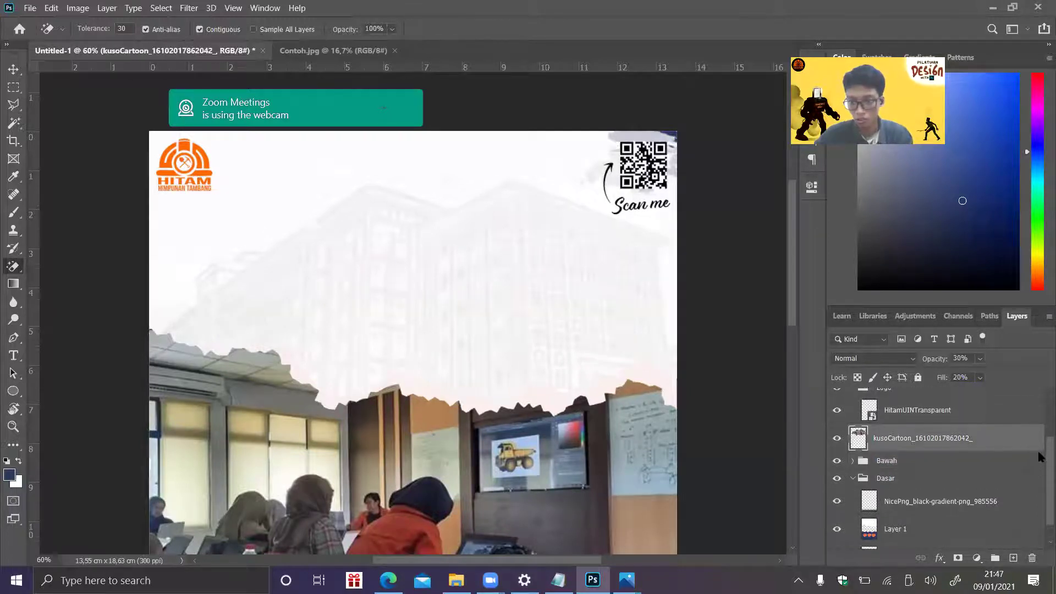
click(995, 558)
double_click(898, 435)
text(Atas)
key(Return)
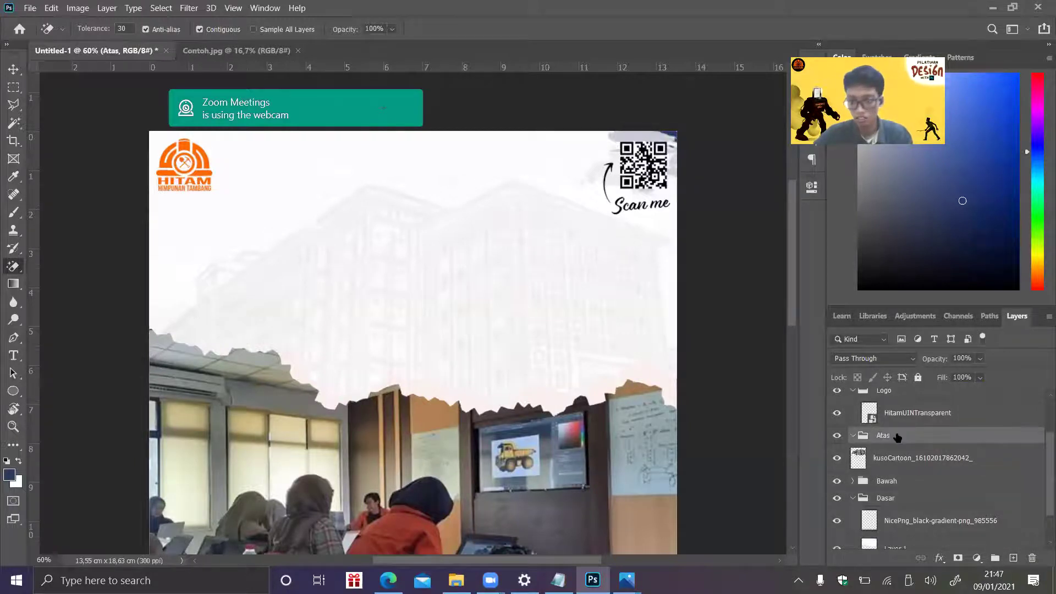
drag(890, 467, 869, 434)
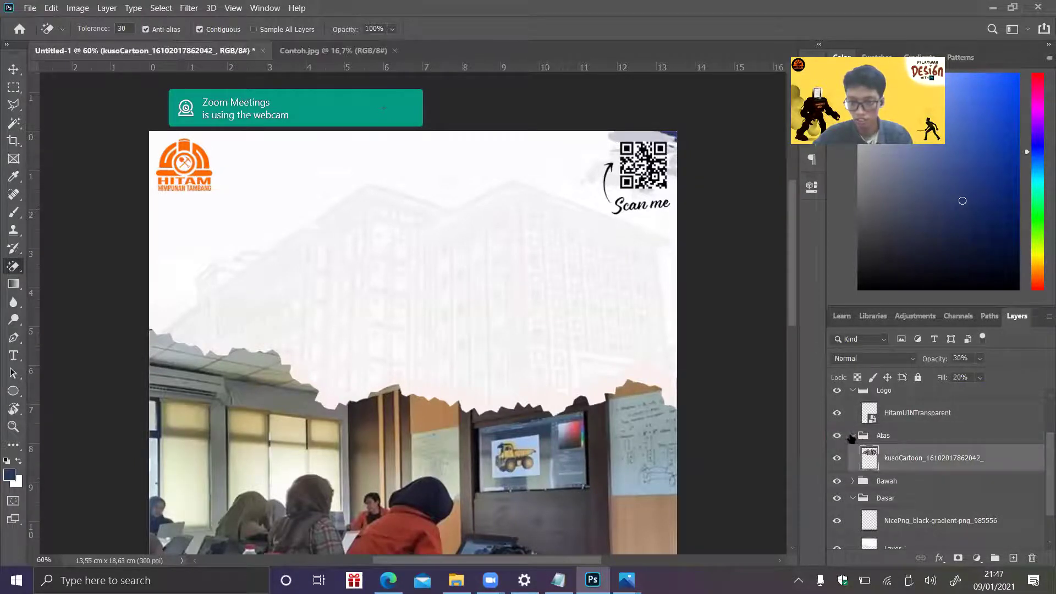
click(853, 435)
click(854, 470)
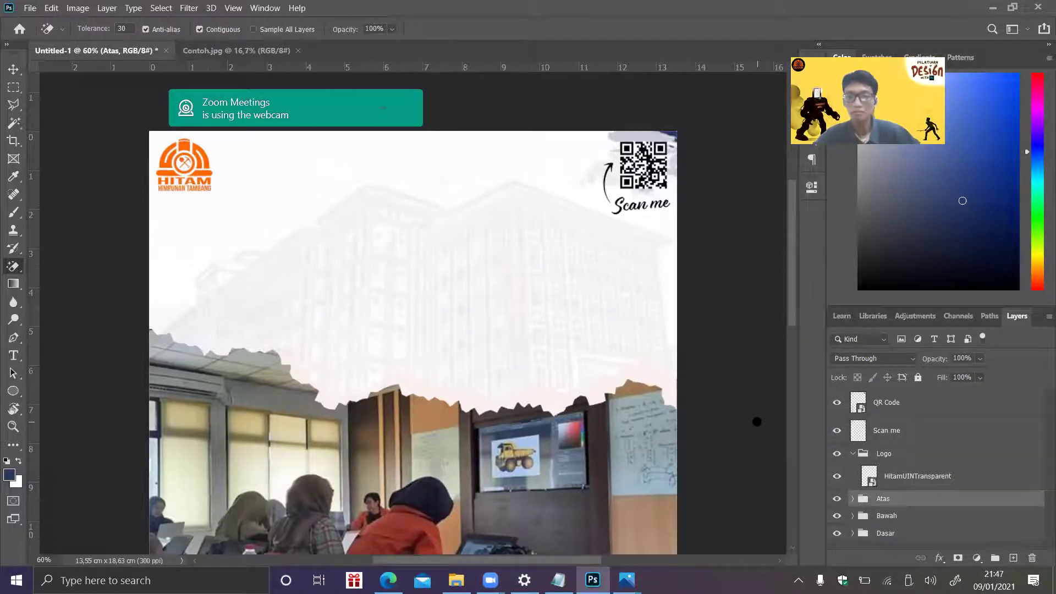
- Group the QR Code and Scan me layers into a group named Barcode
click(884, 433)
shift+click(890, 411)
key(ctrl+g)
double_click(889, 397)
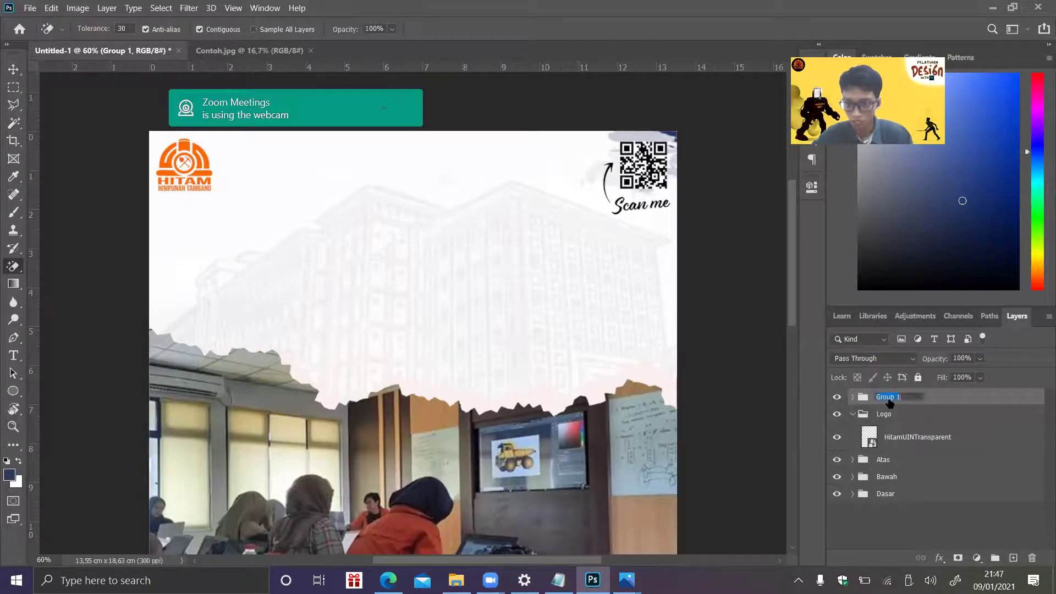
text(Ba)
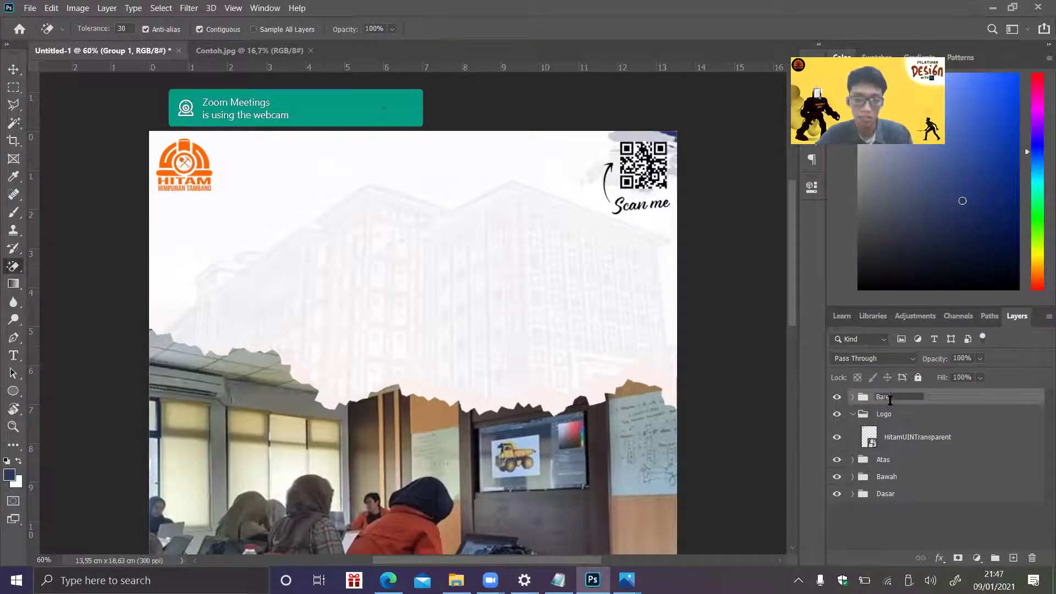
text(rcode)
key(Return)
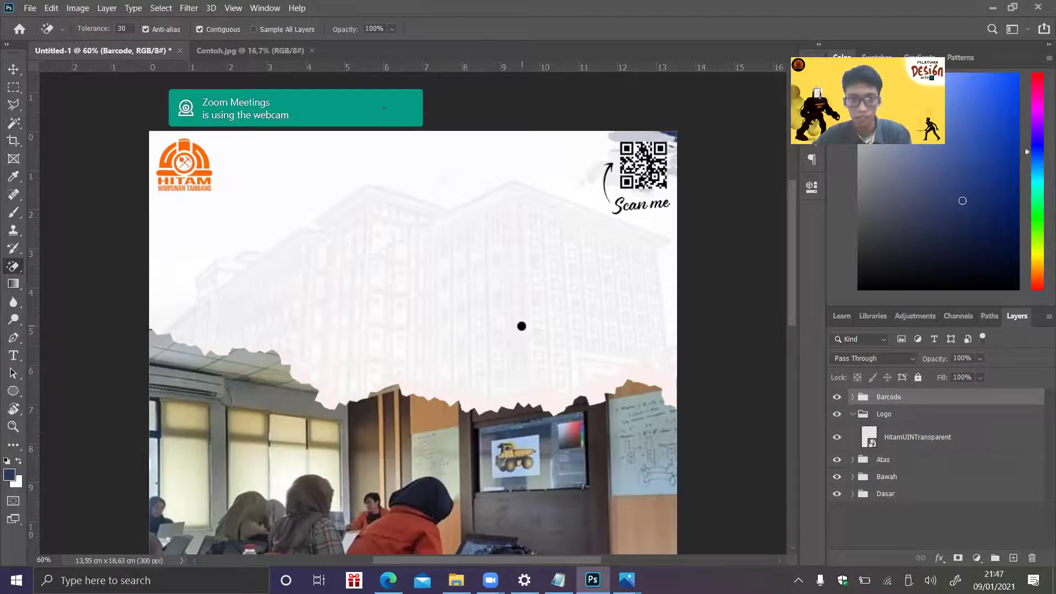
- Add a text layer reading 'Pelatihan' near the top of the poster
click(13, 355)
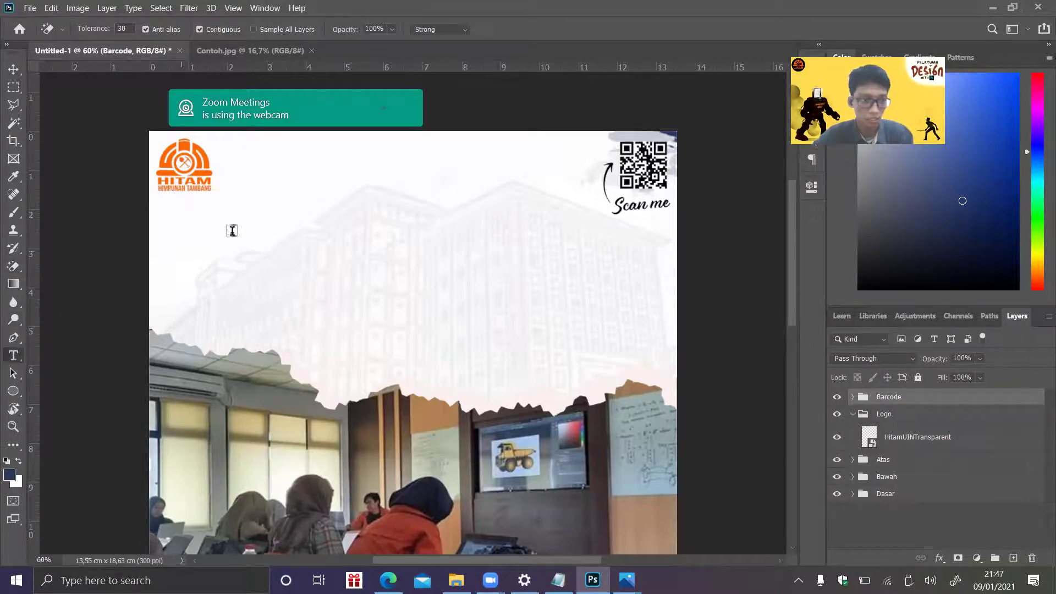
click(296, 220)
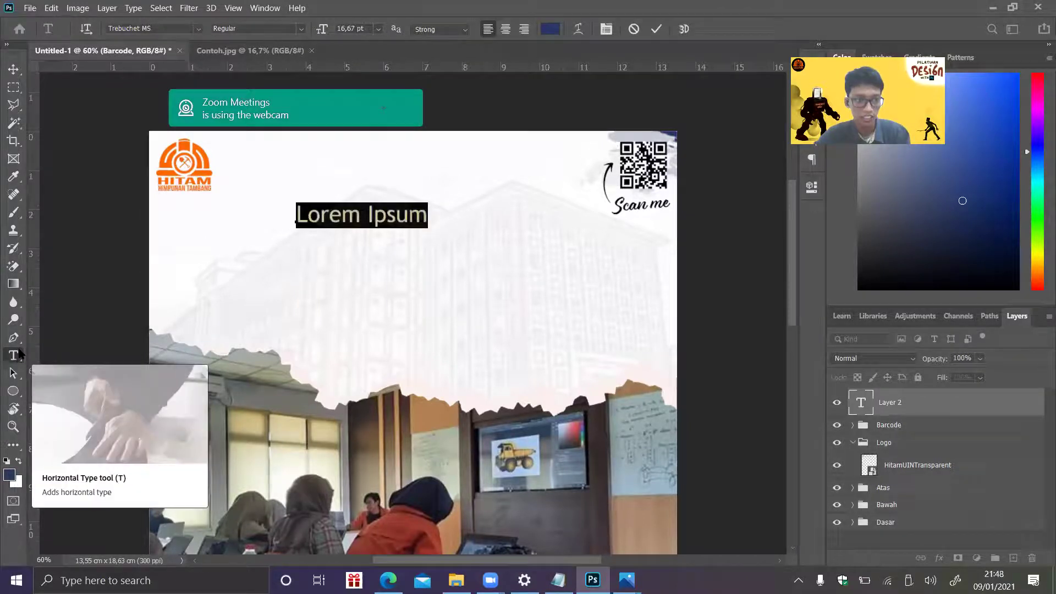
click(342, 215)
triple_click(337, 214)
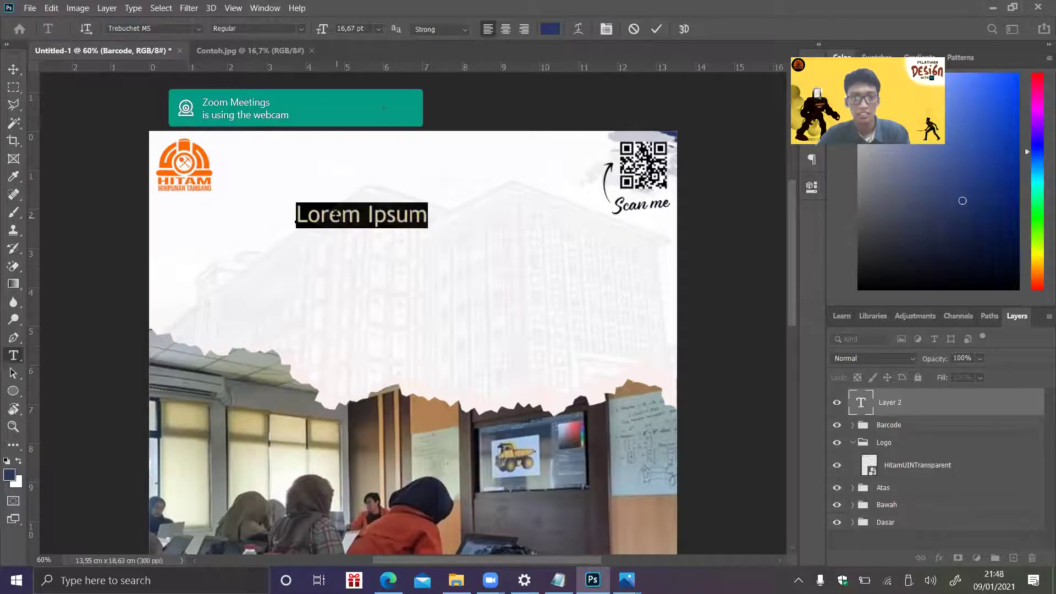
text(Pelatihan)
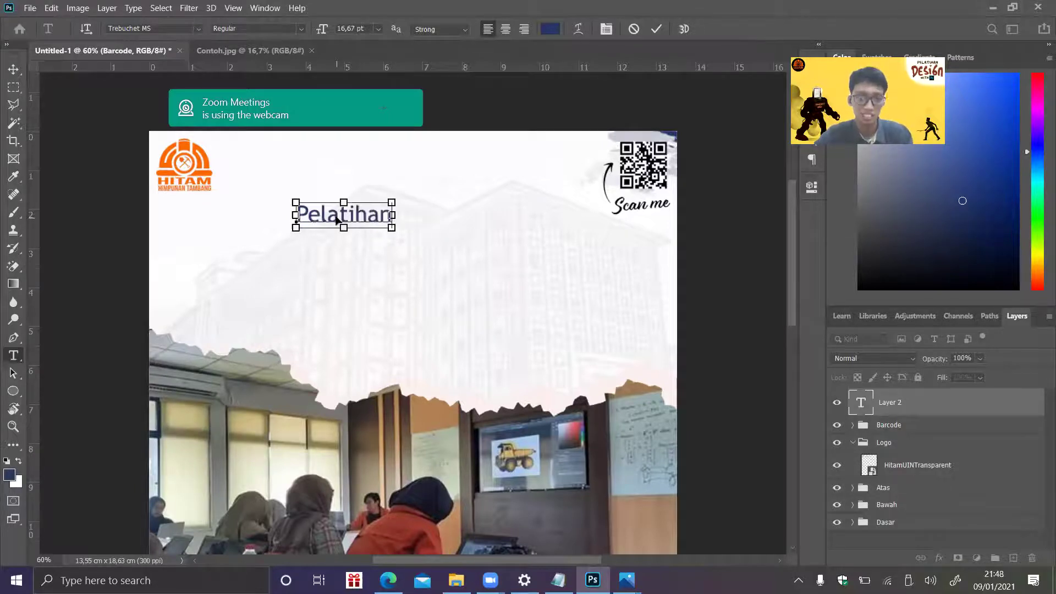
key(ctrl+a)
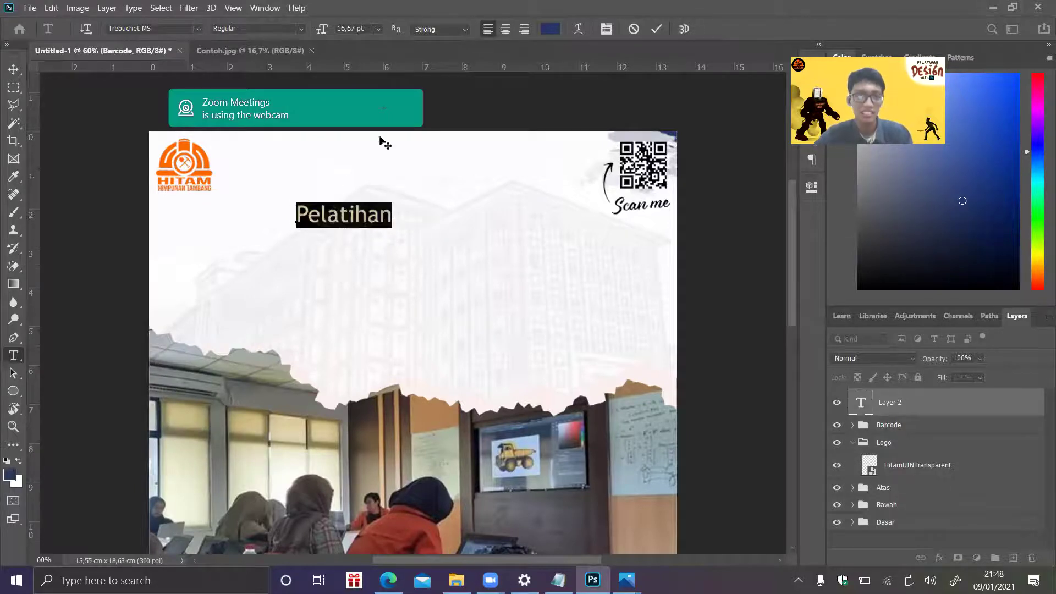
- Check the text colour without changing it, then hide the Pelatihan layer
click(551, 29)
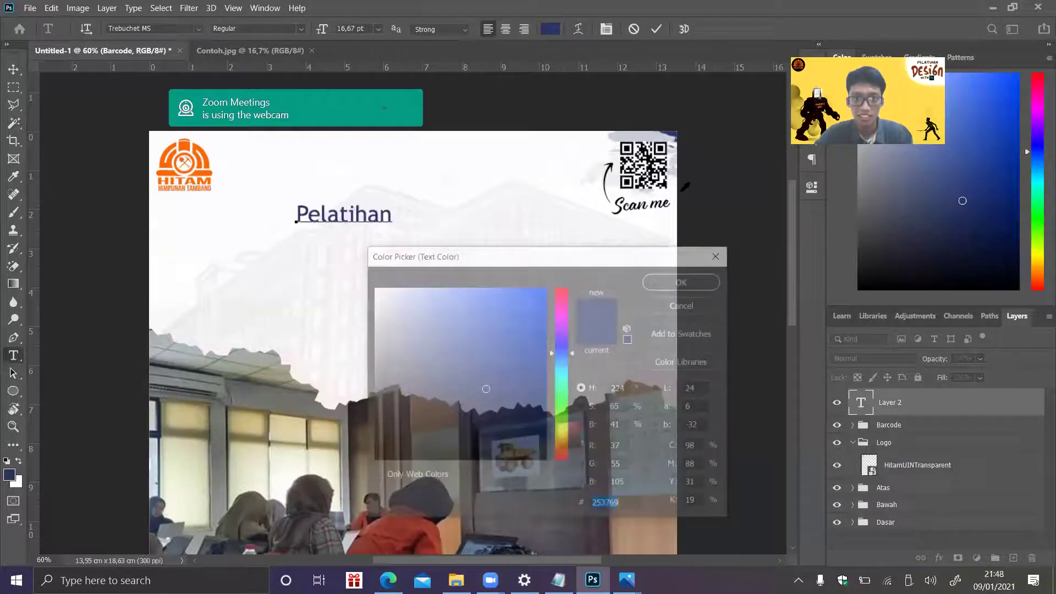
scroll(794, 272, down, 3)
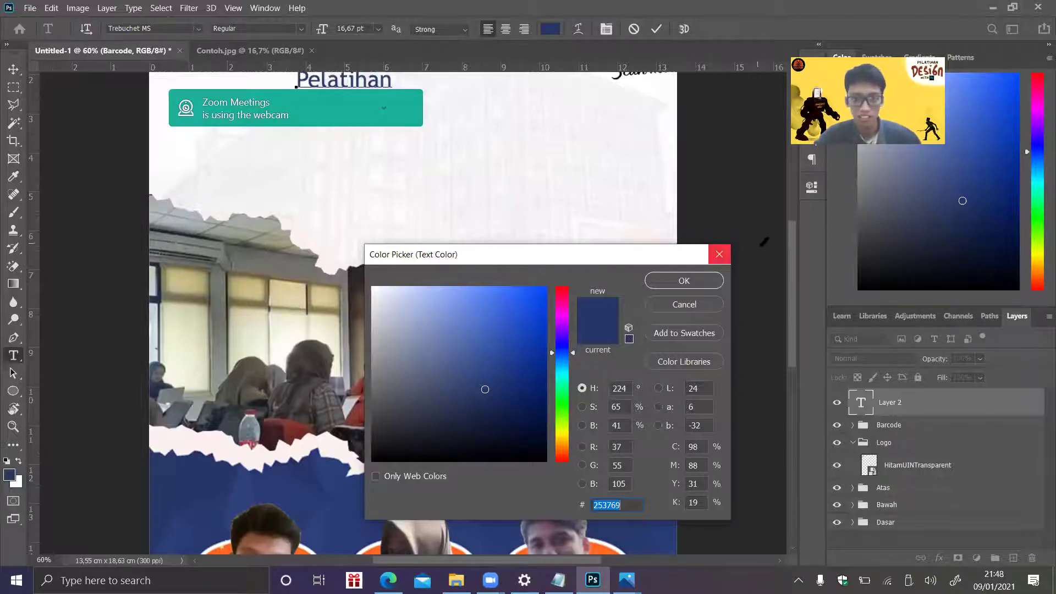
click(720, 254)
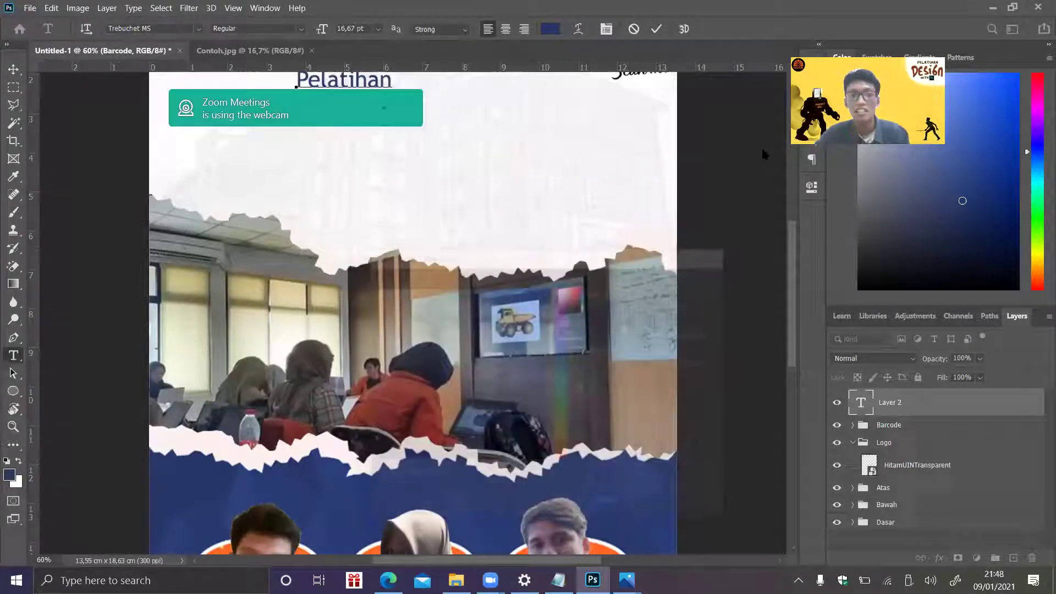
scroll(655, 219, up, 8)
click(367, 448)
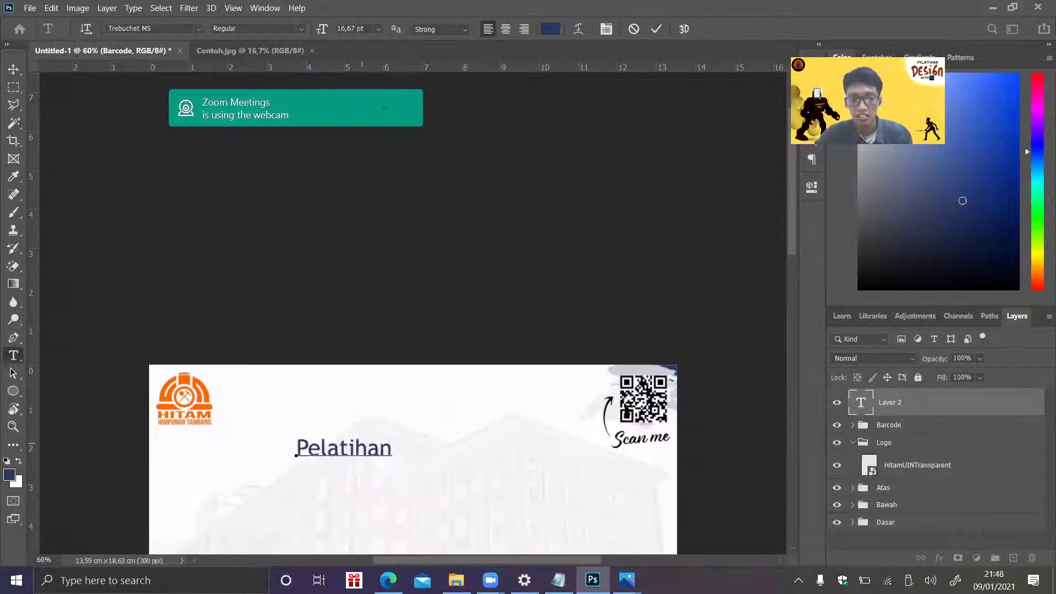
click(837, 403)
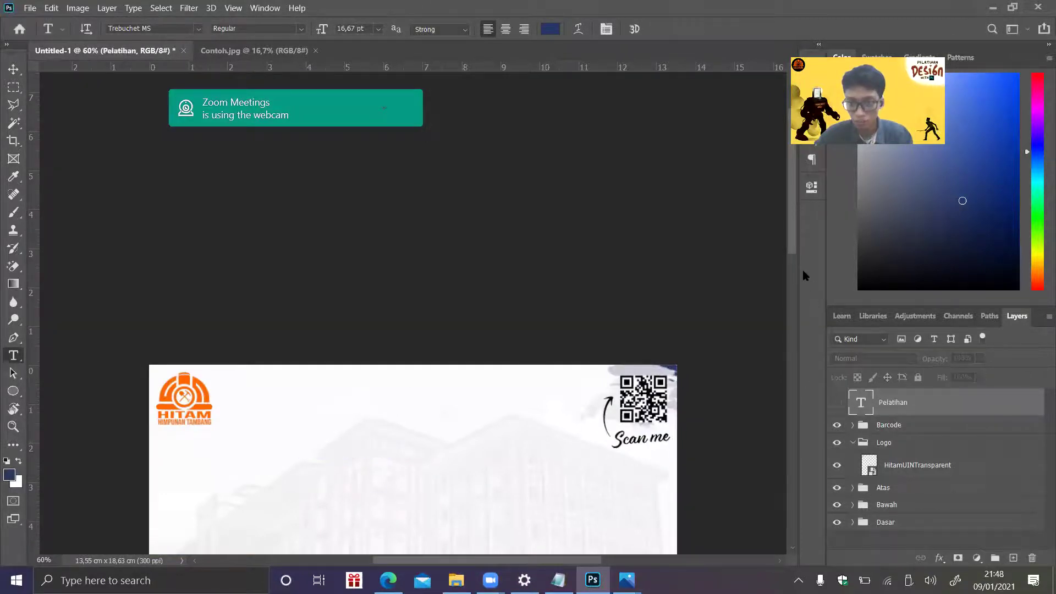
- Inspect the Bawah and Dasar groups and select Layer 1 inside Dasar
scroll(794, 249, down, 12)
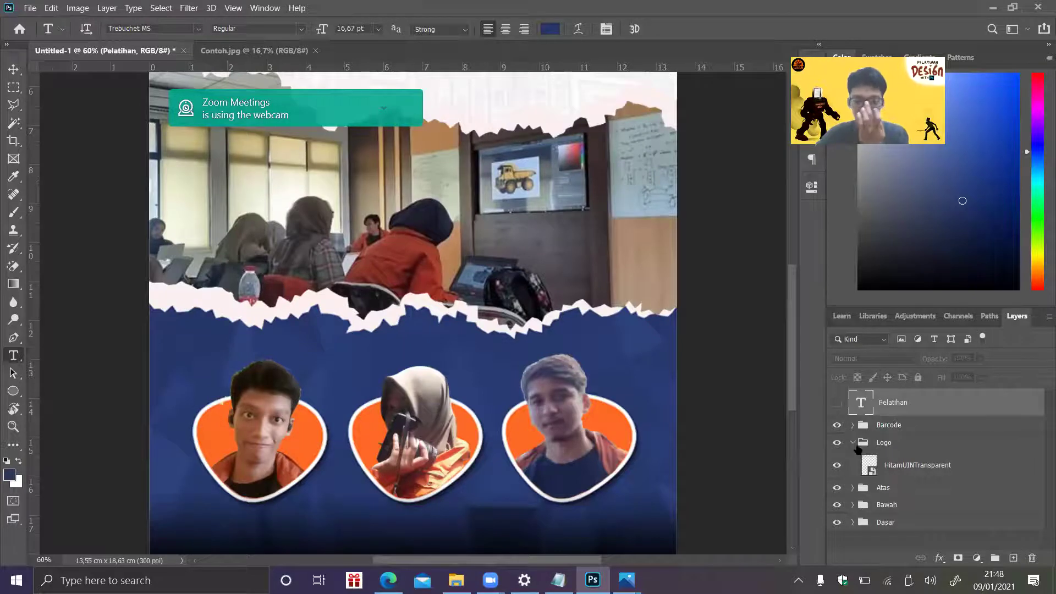
click(852, 505)
click(852, 506)
click(852, 505)
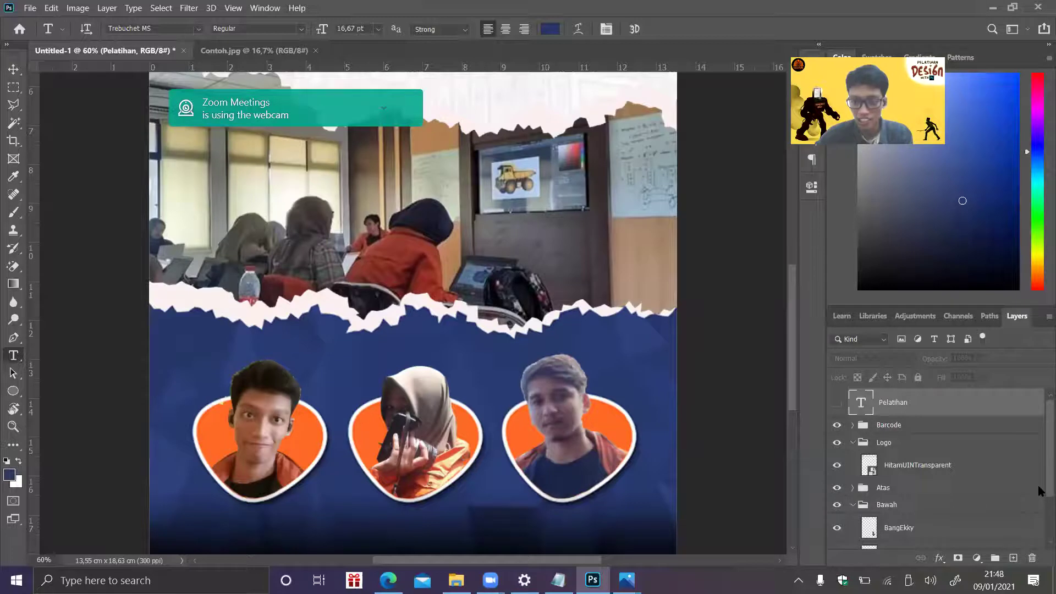
click(852, 505)
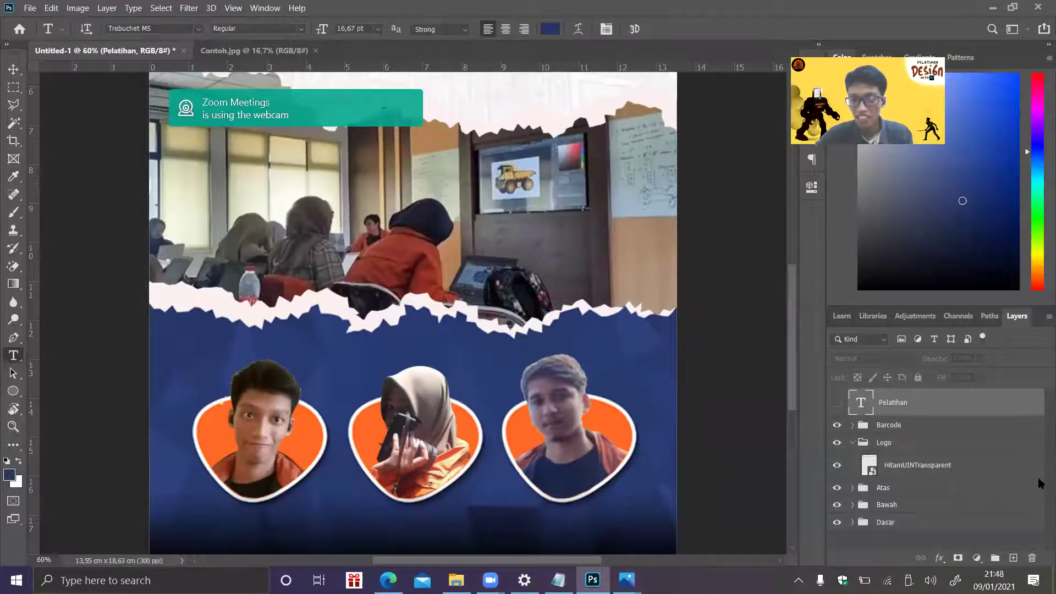
click(853, 522)
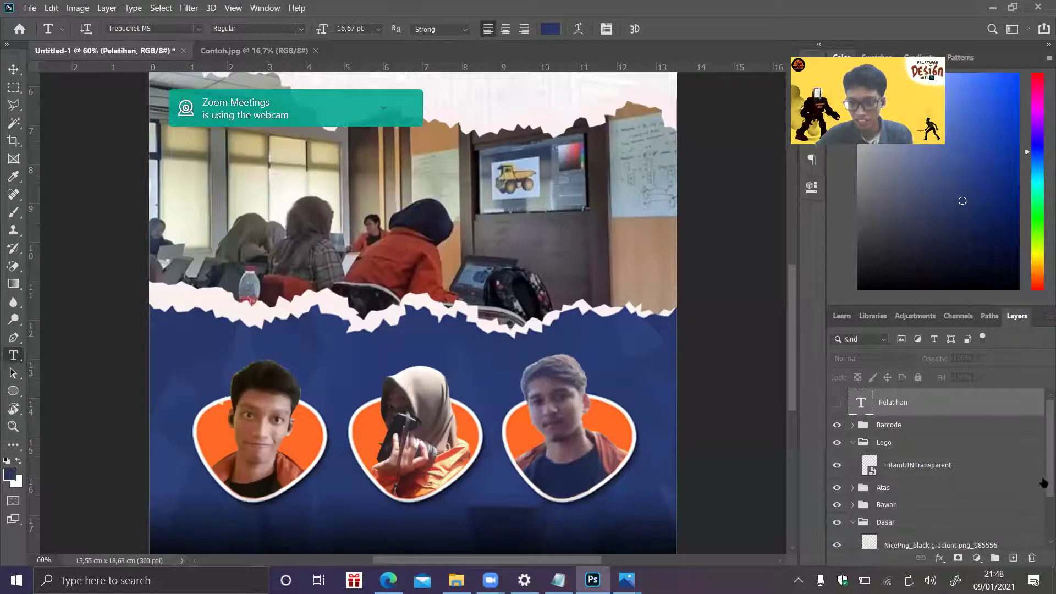
scroll(907, 501, down, 2)
click(901, 503)
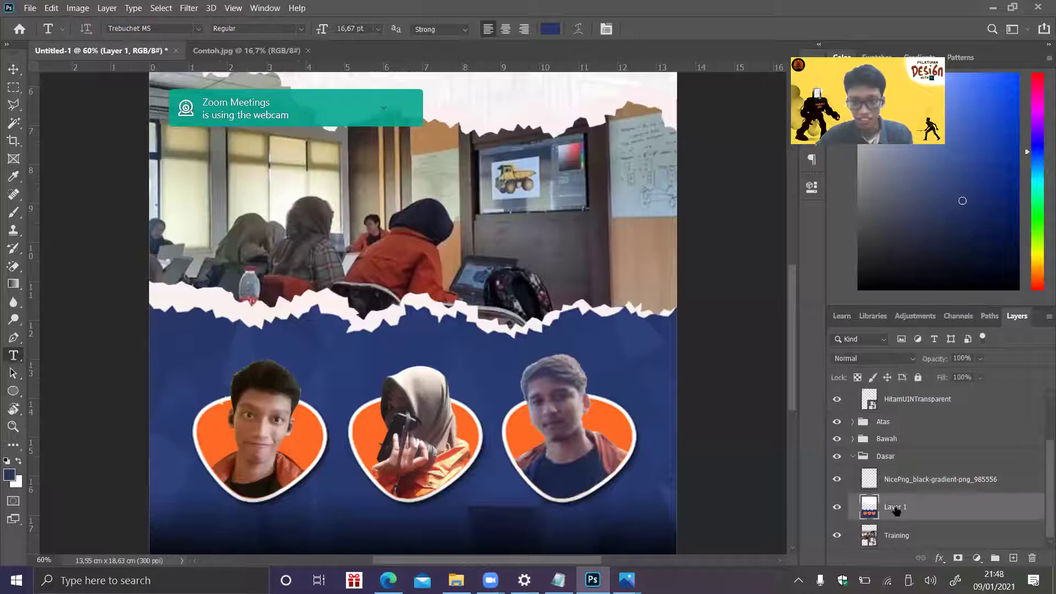
- In Curves on the background layer, raise the Red curve and adjust the Green curve
click(77, 7)
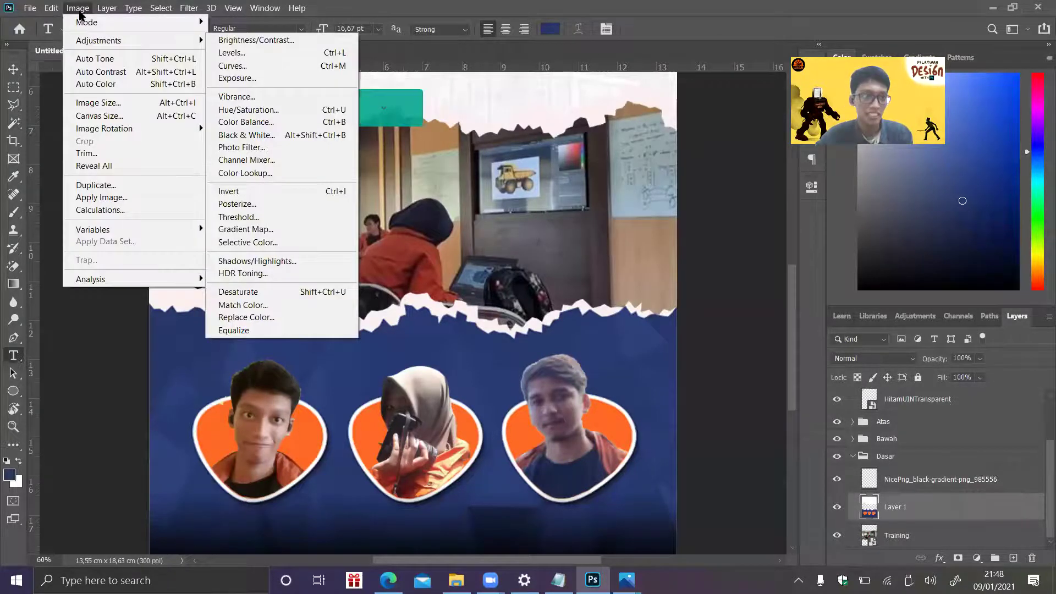
mouse_move(93, 42)
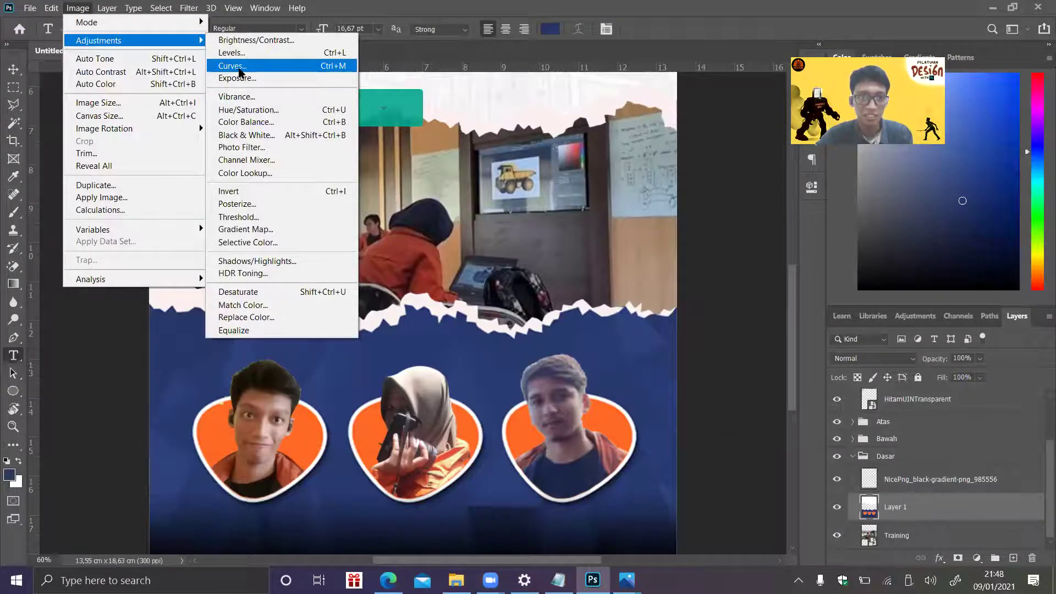
click(231, 66)
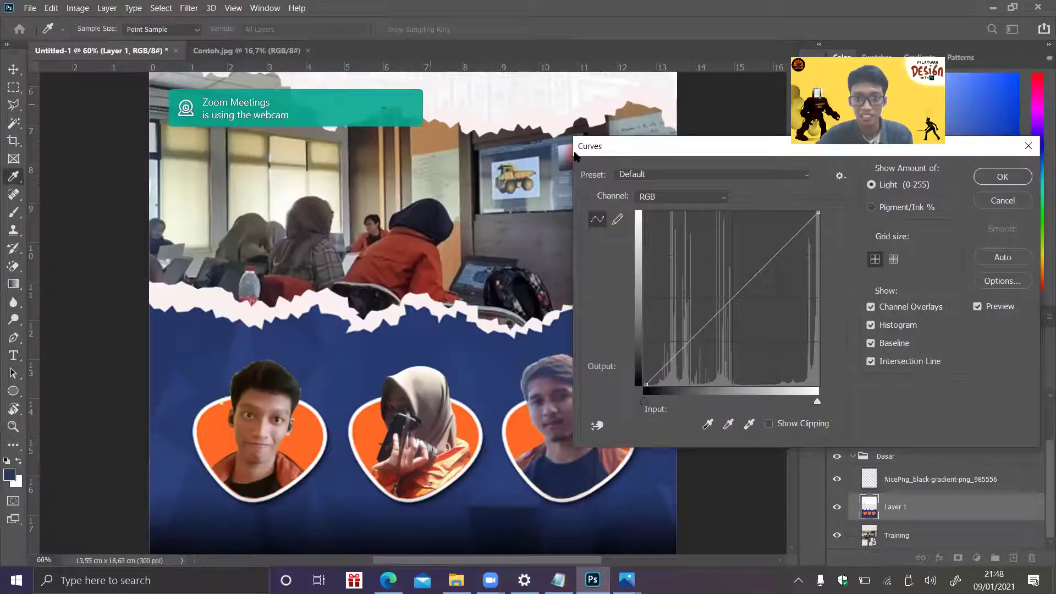
click(723, 197)
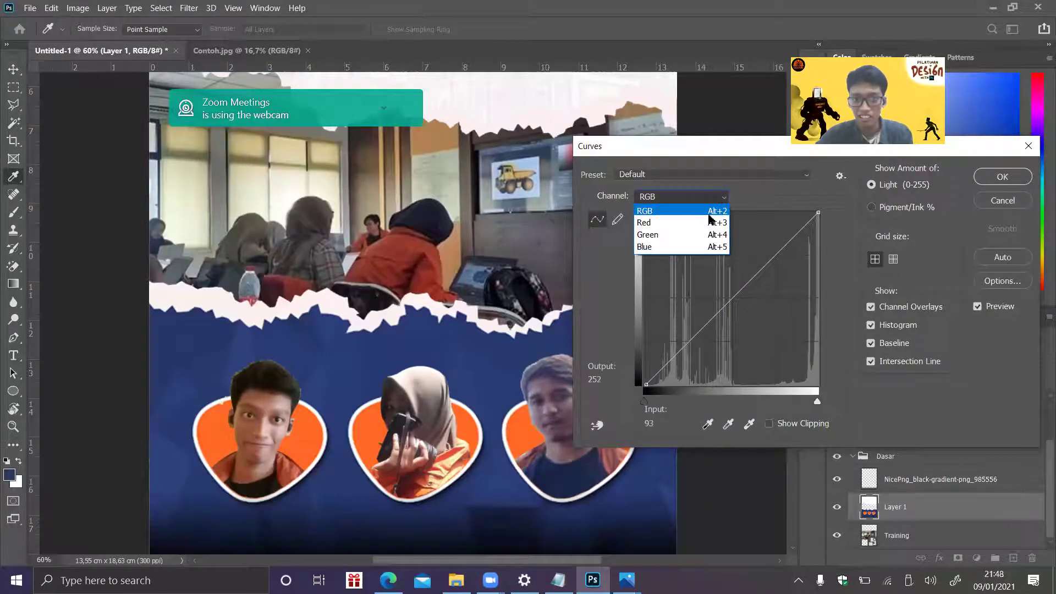
click(709, 217)
drag(712, 319, 672, 319)
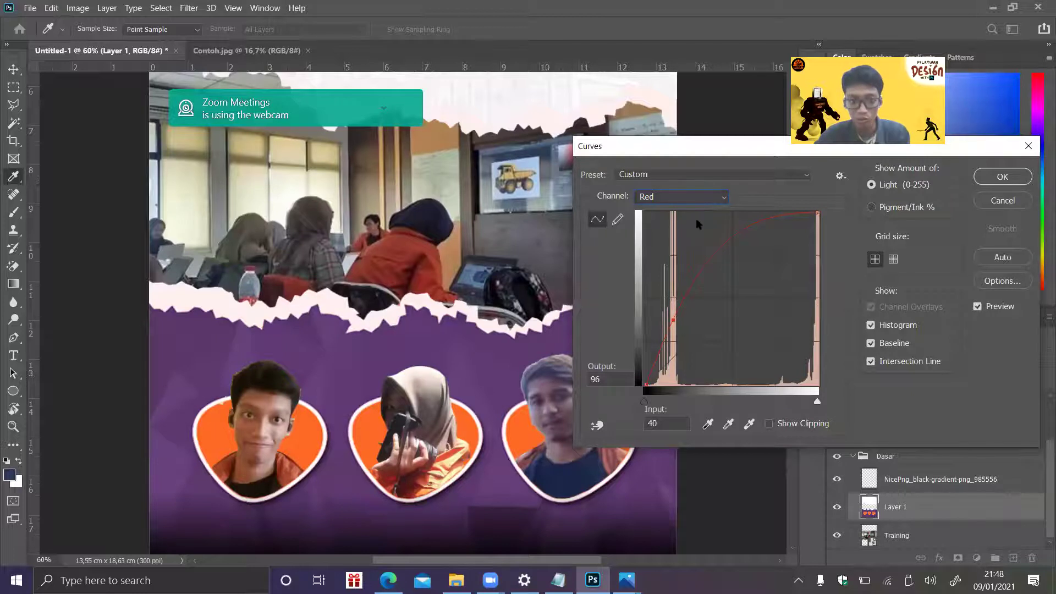
click(711, 202)
click(691, 232)
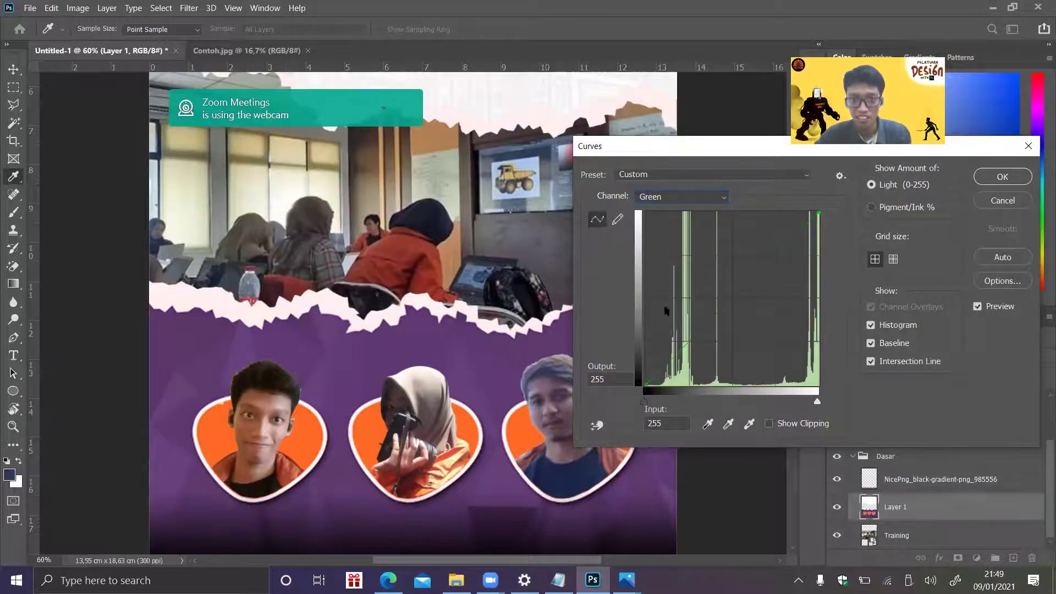
drag(686, 330, 684, 305)
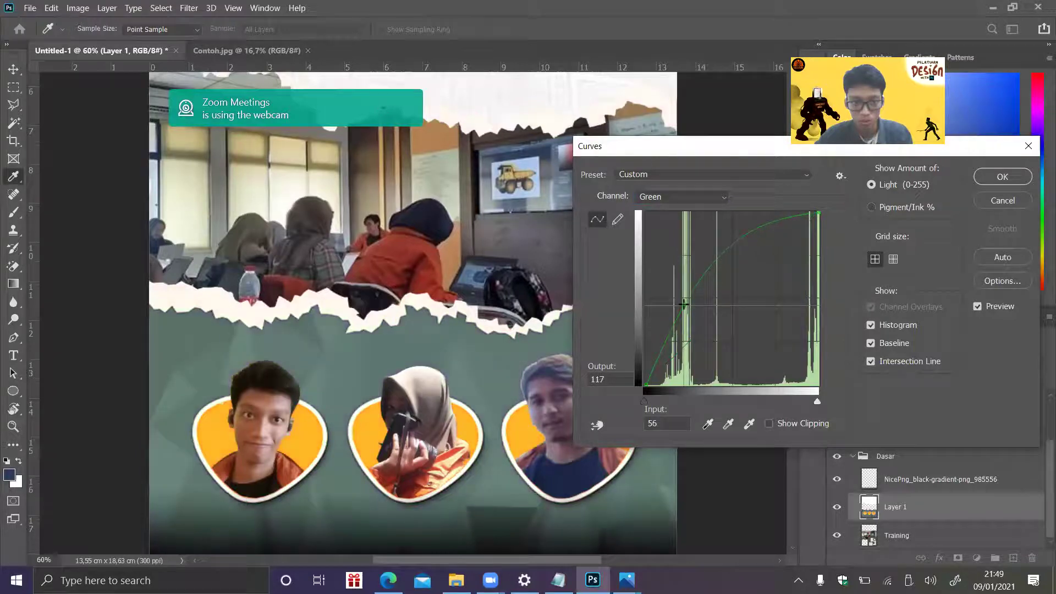
drag(682, 363, 685, 343)
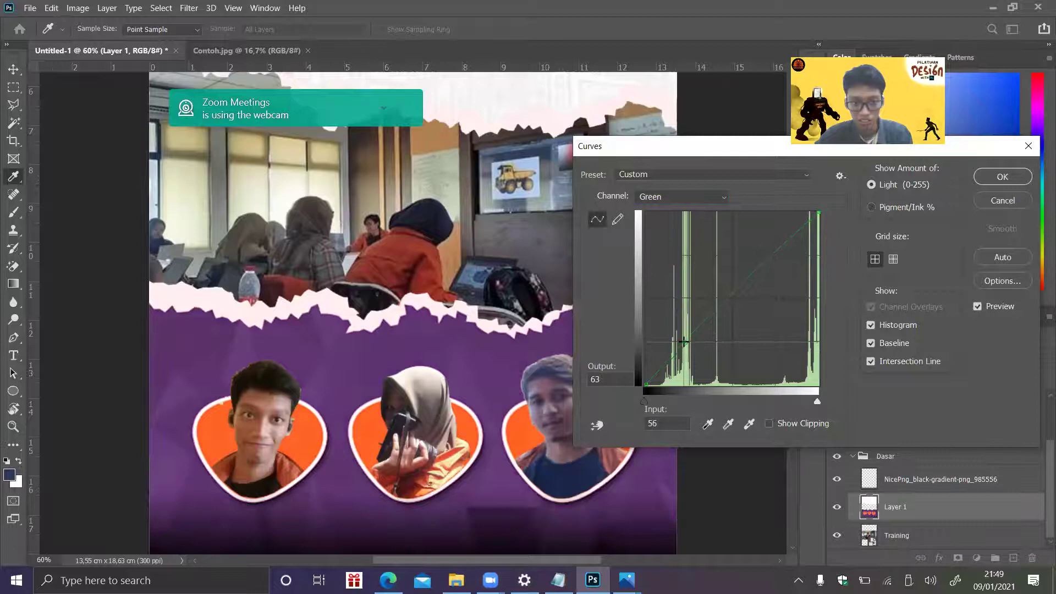
- Lower the Blue curve to warm the background brown, brighten the RGB curve, and apply
click(723, 198)
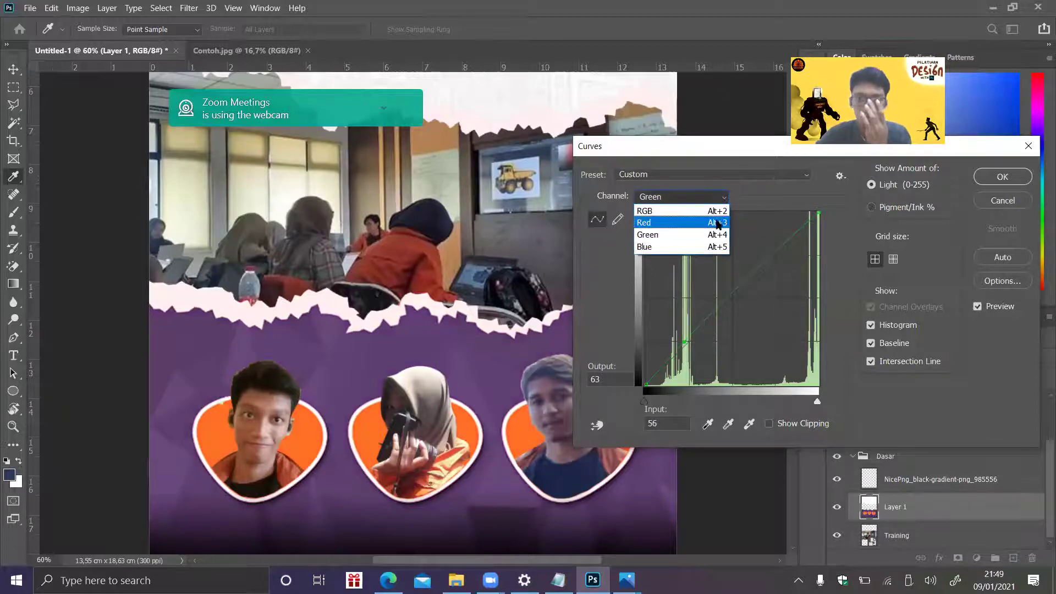
click(692, 248)
drag(707, 318, 724, 345)
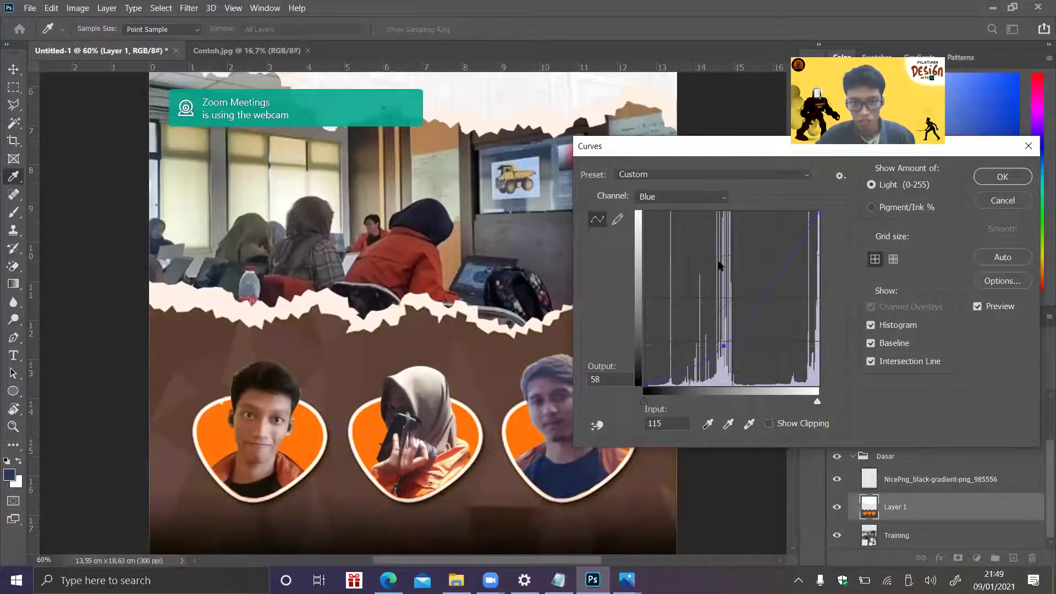
click(728, 197)
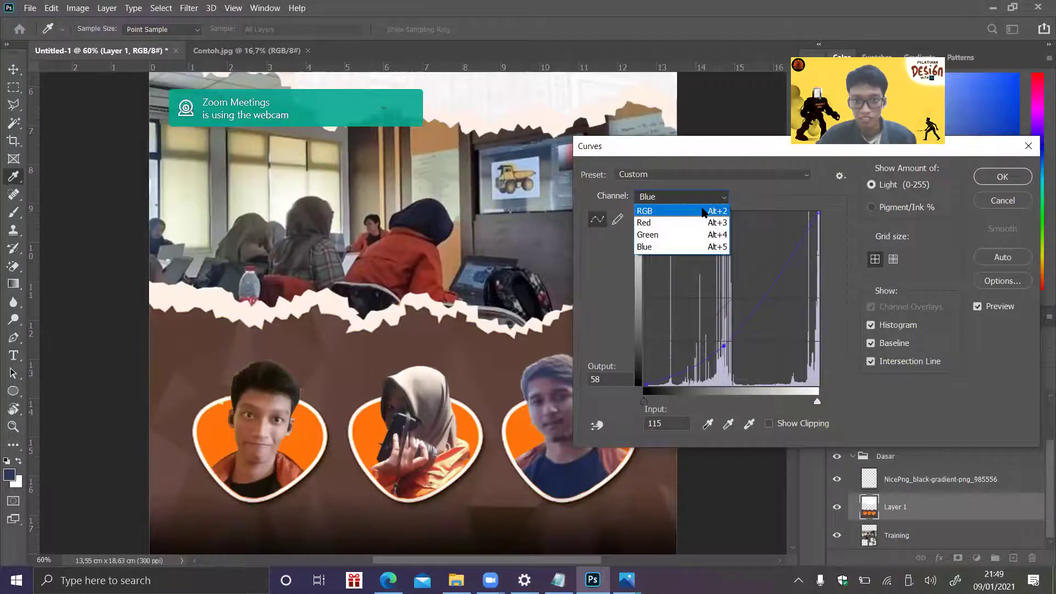
click(707, 199)
click(715, 301)
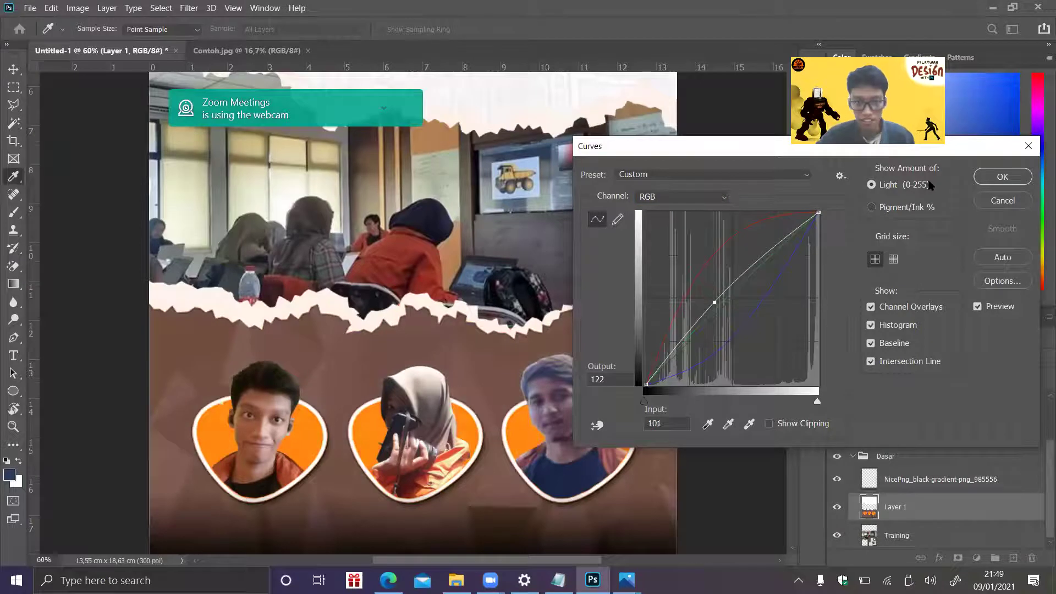
click(996, 176)
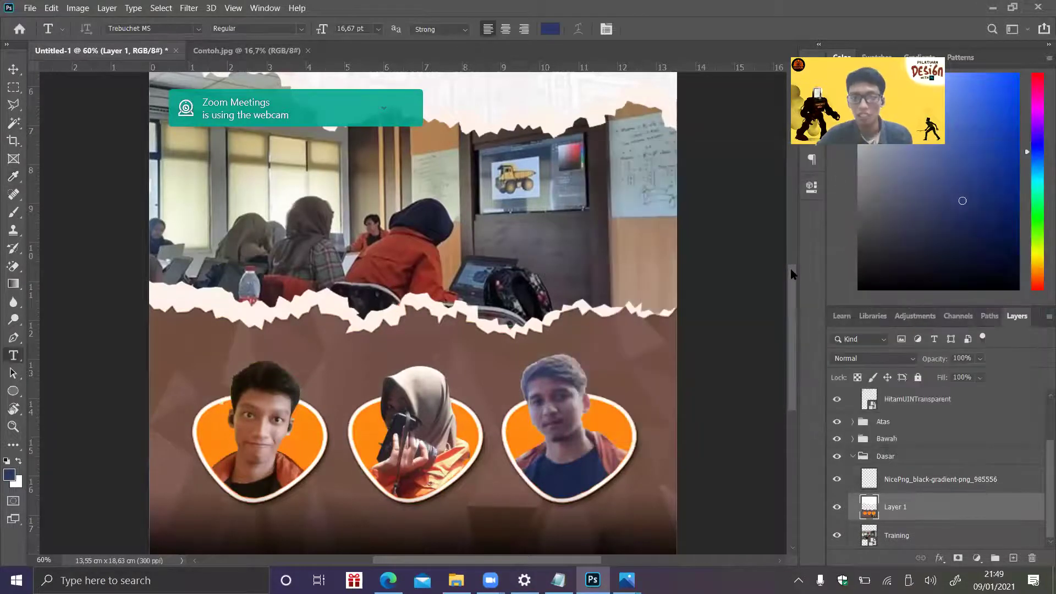
- Make the Pelatihan title layer visible and start editing its text
scroll(792, 246, up, 10)
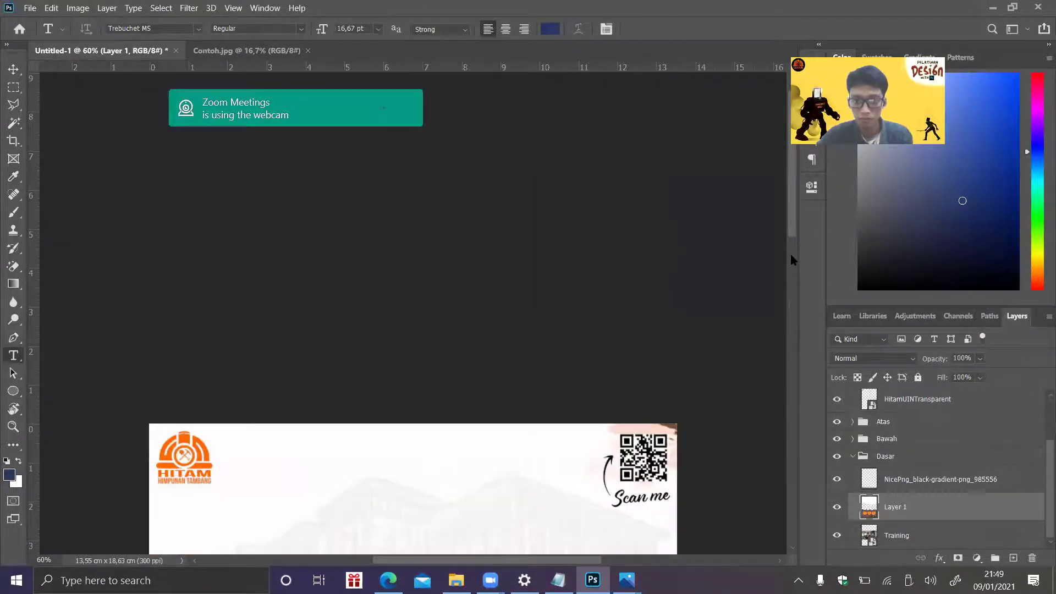
scroll(792, 234, down, 10)
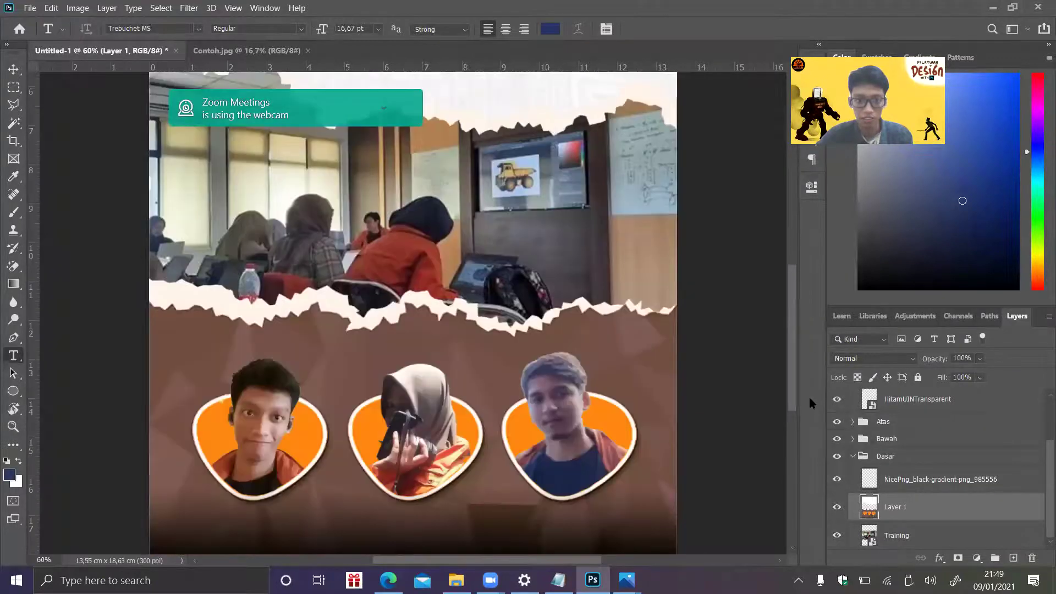
scroll(818, 368, up, 10)
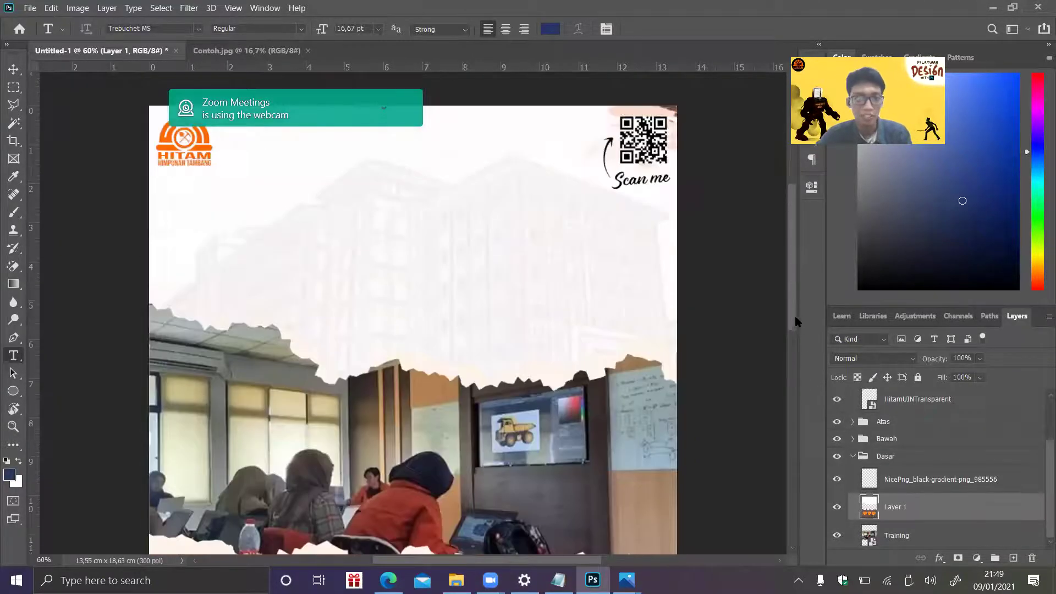
scroll(793, 322, down, 1)
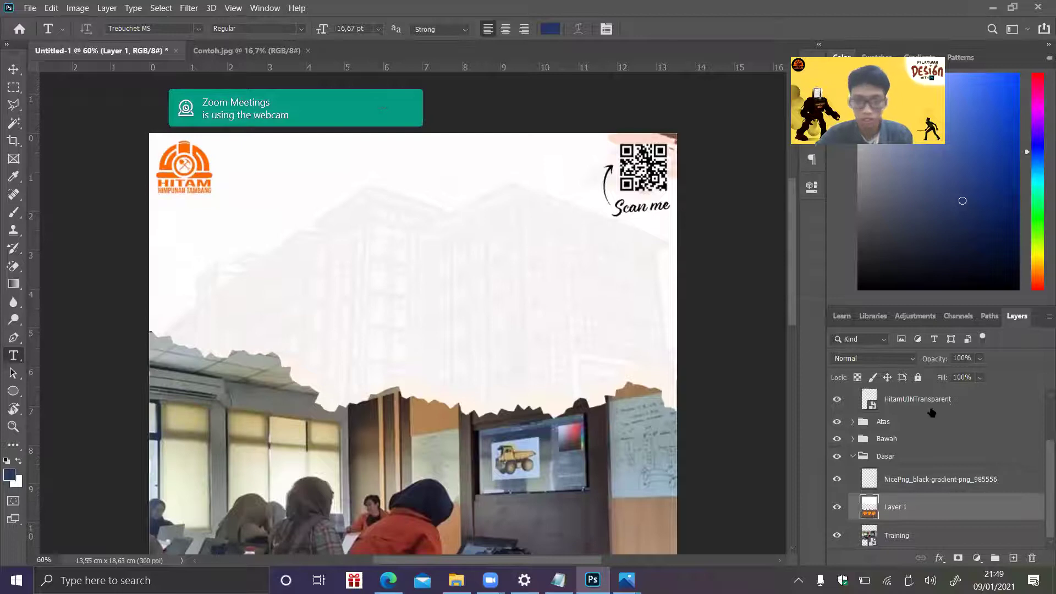
scroll(1039, 469, up, 3)
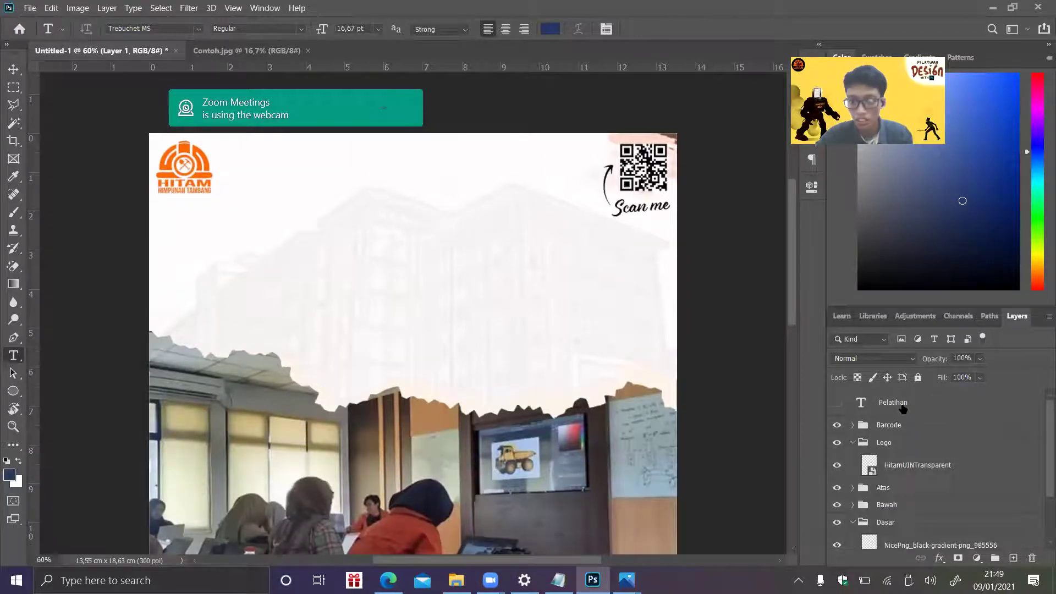
click(837, 406)
click(836, 406)
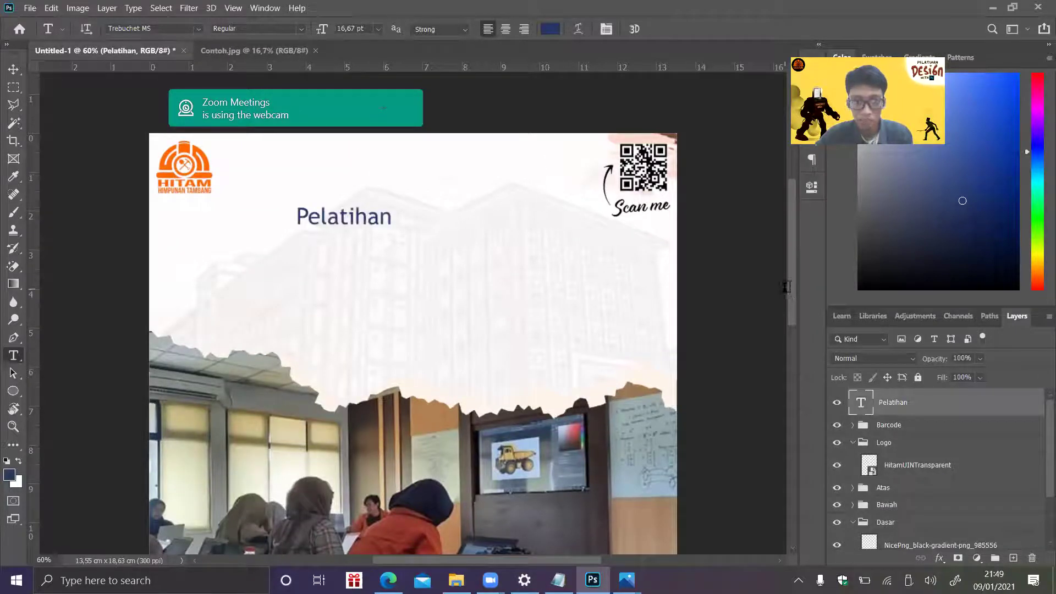
double_click(373, 219)
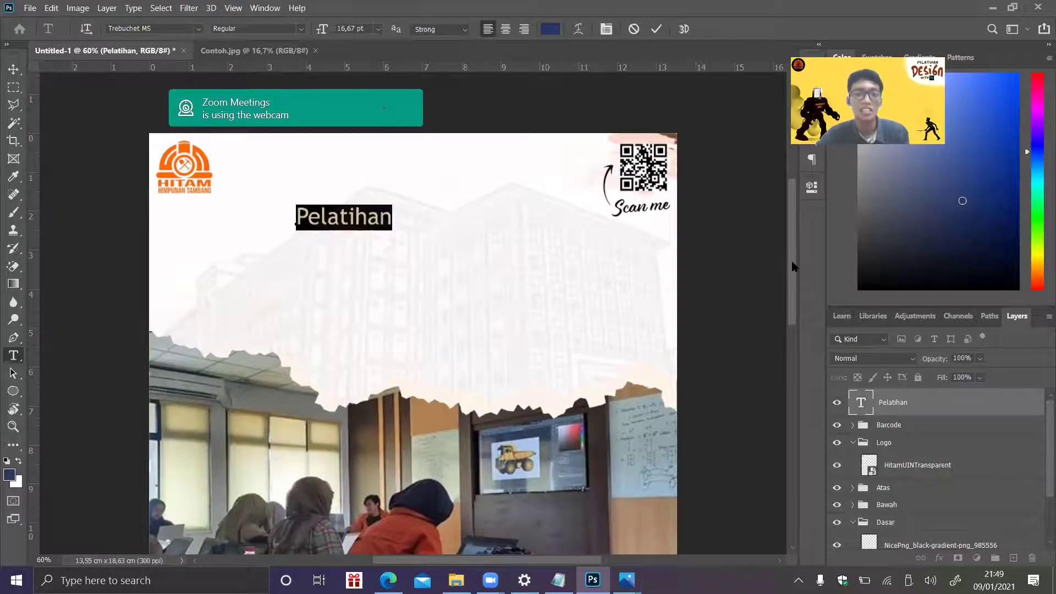
- Browse the font list, then bring up the folder holding the Betty Finty font
scroll(790, 307, down, 5)
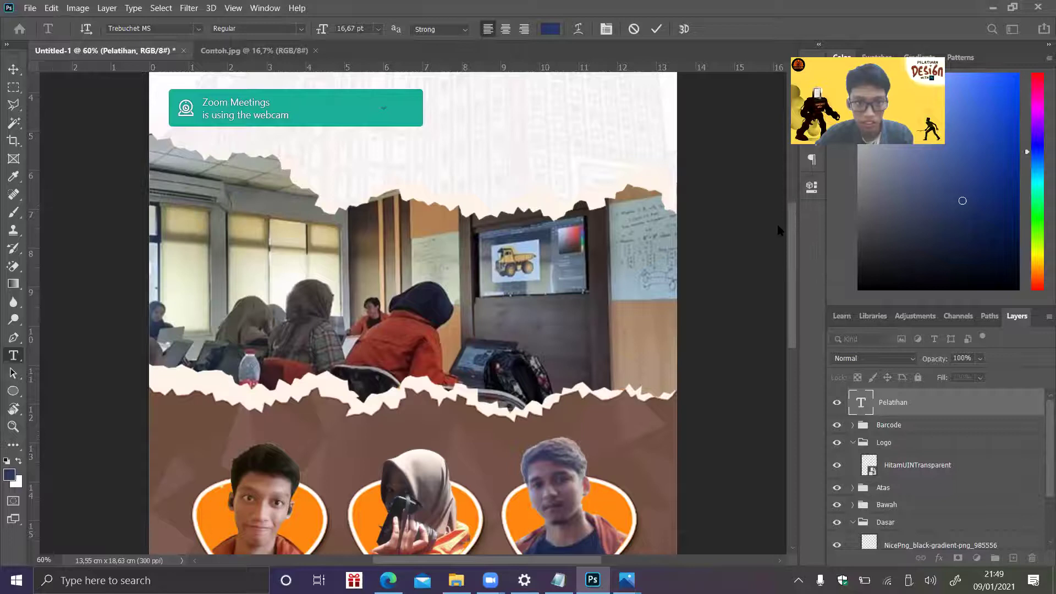
scroll(777, 213, up, 5)
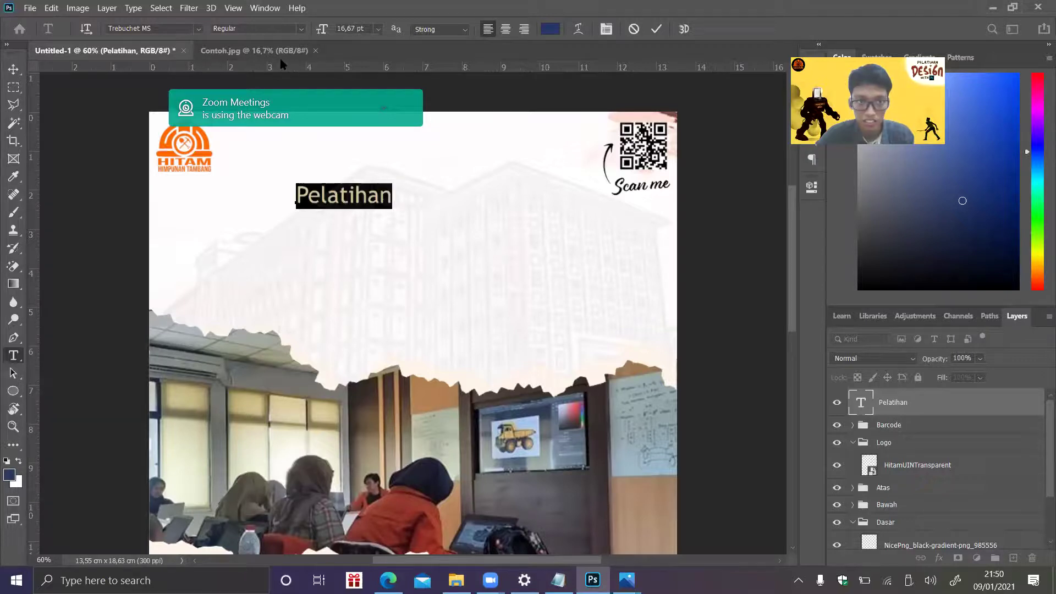
click(199, 29)
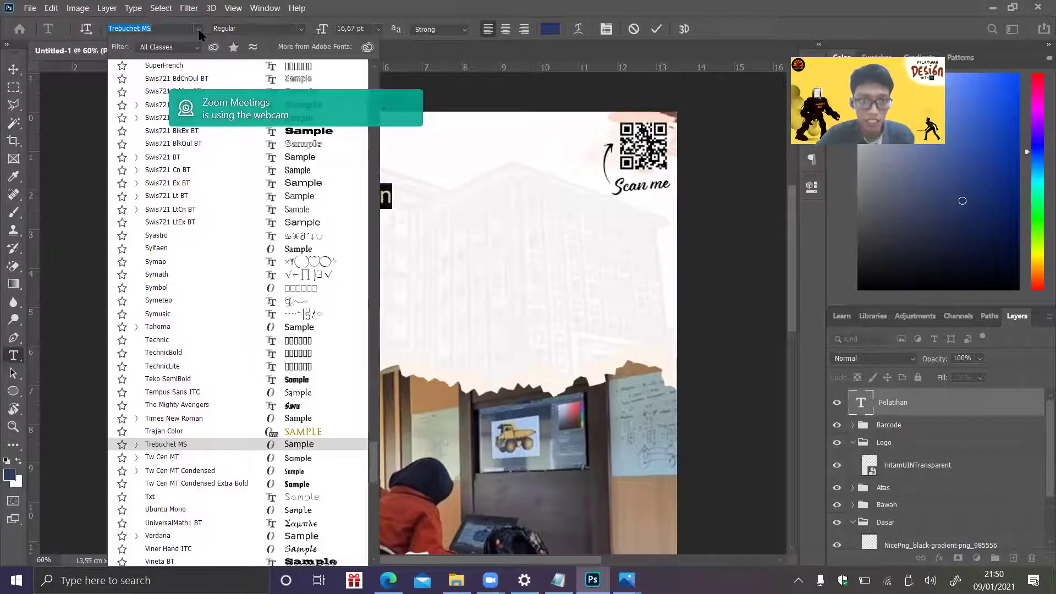
drag(379, 468, 377, 82)
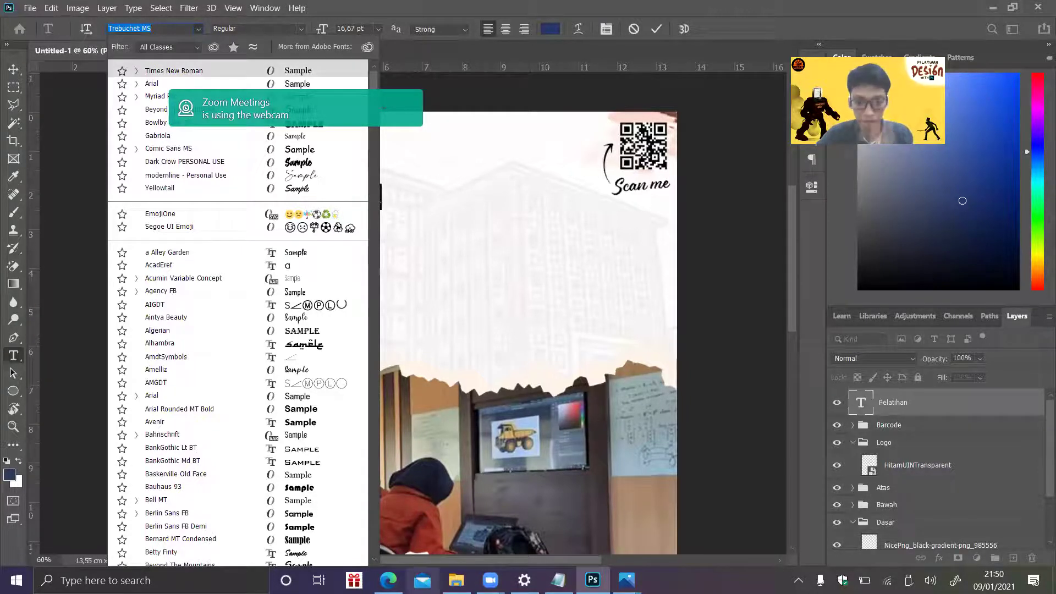
click(456, 580)
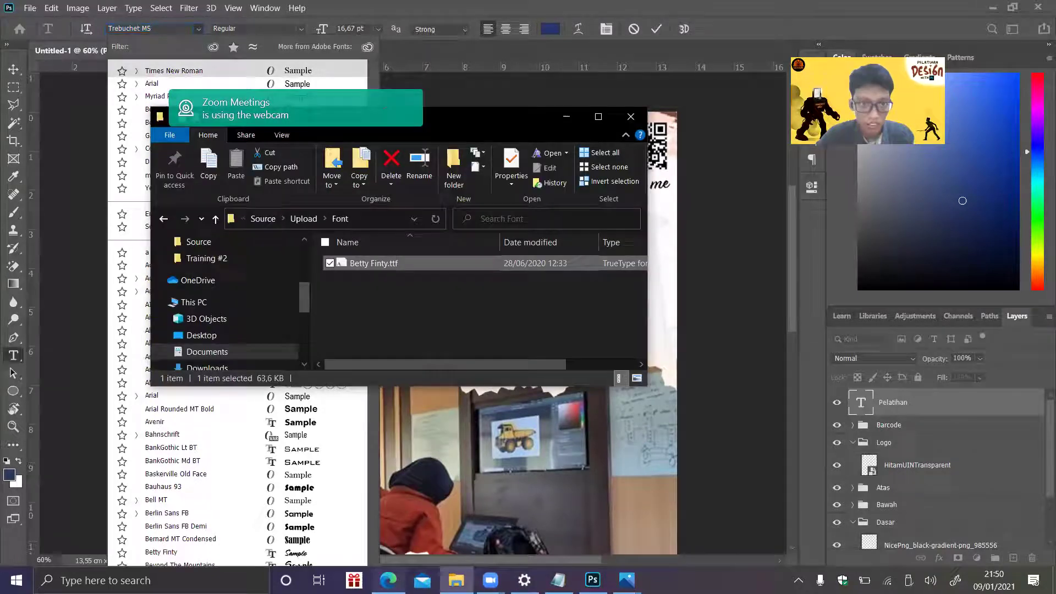
- Hide the Google Drive browser window and return to Photoshop's font name field
key(alt+Tab)
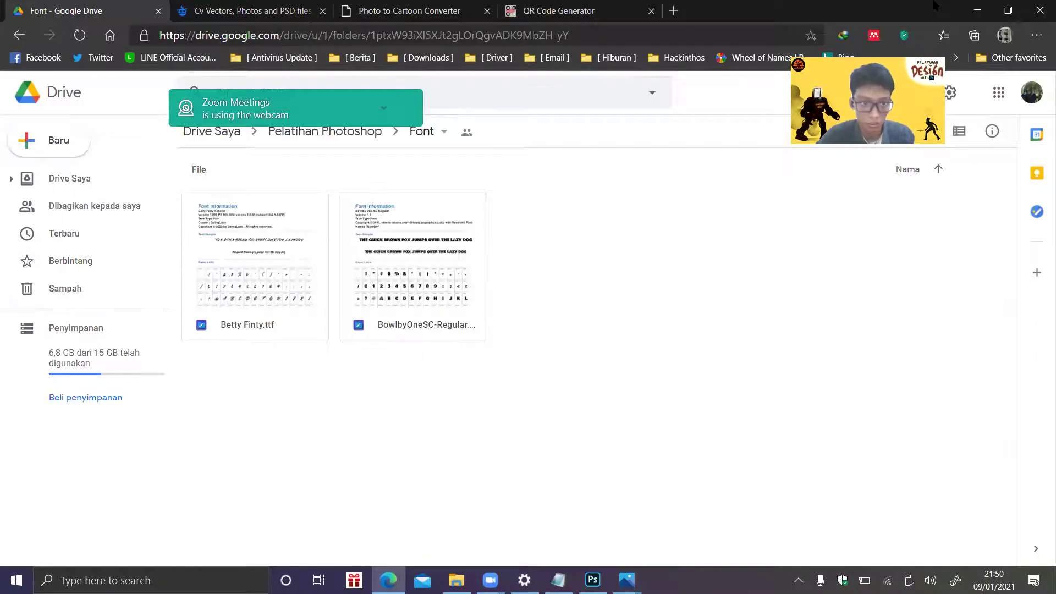
click(978, 10)
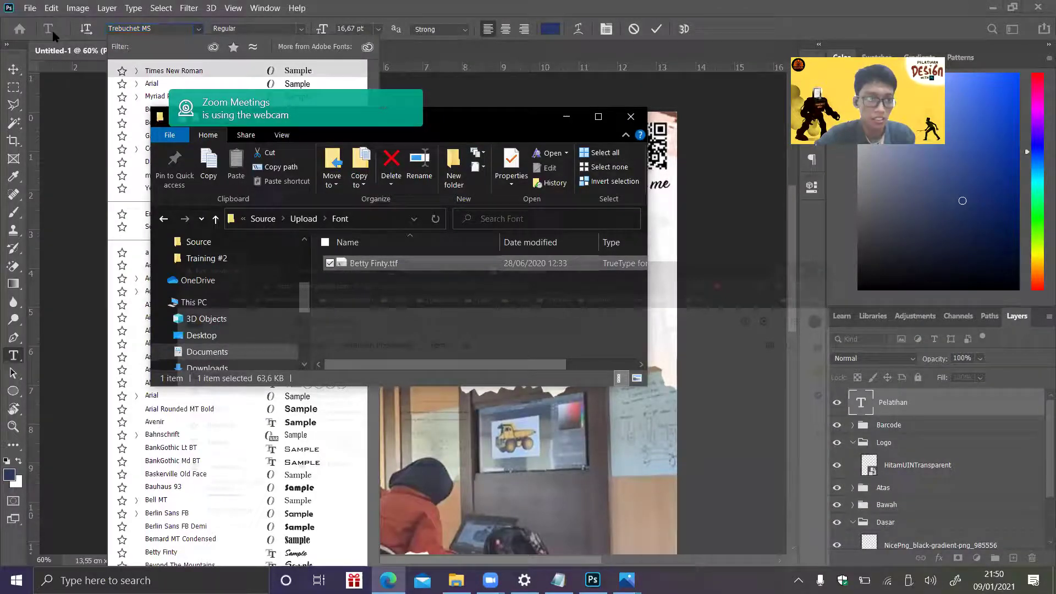
click(192, 39)
- Apply the Betty Finty font to the title and retype it as 'Pelatihan'
click(168, 29)
text(bel)
text(t)
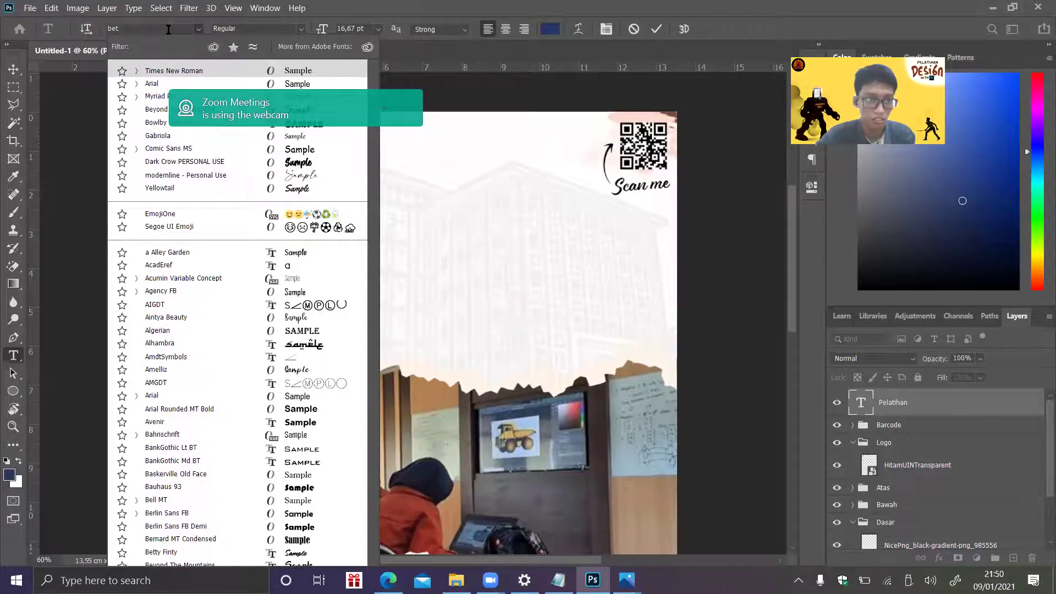
text(ty)
key(Return)
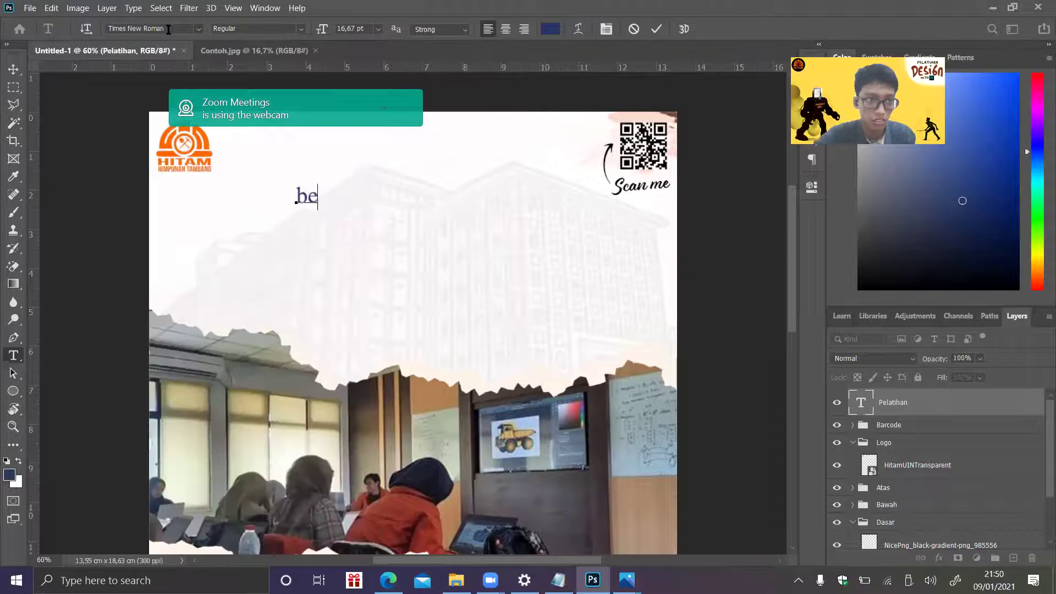
text(b)
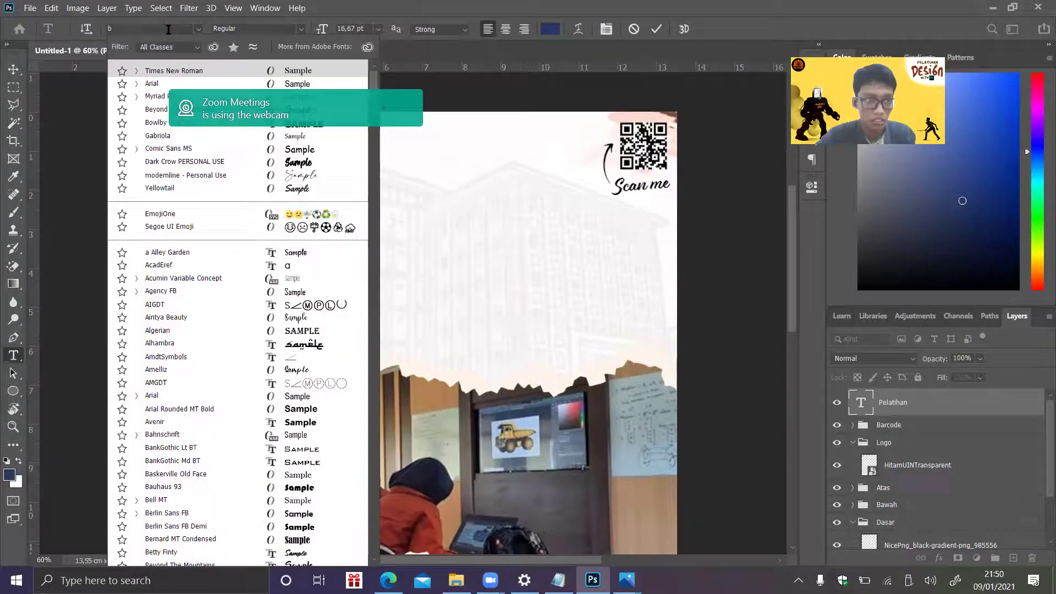
text(er)
key(BackSpace)
text(t)
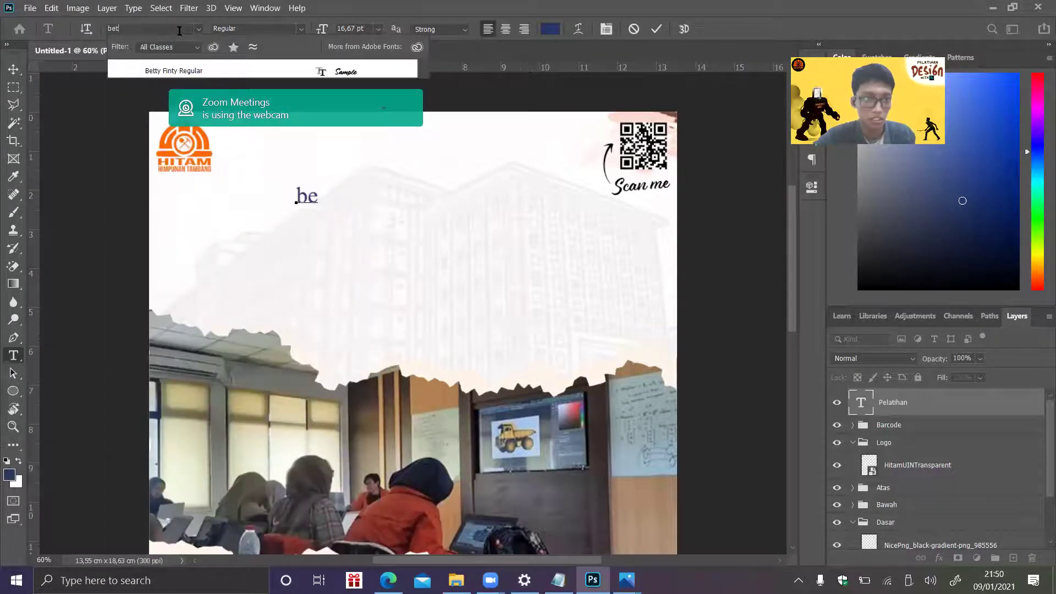
click(199, 70)
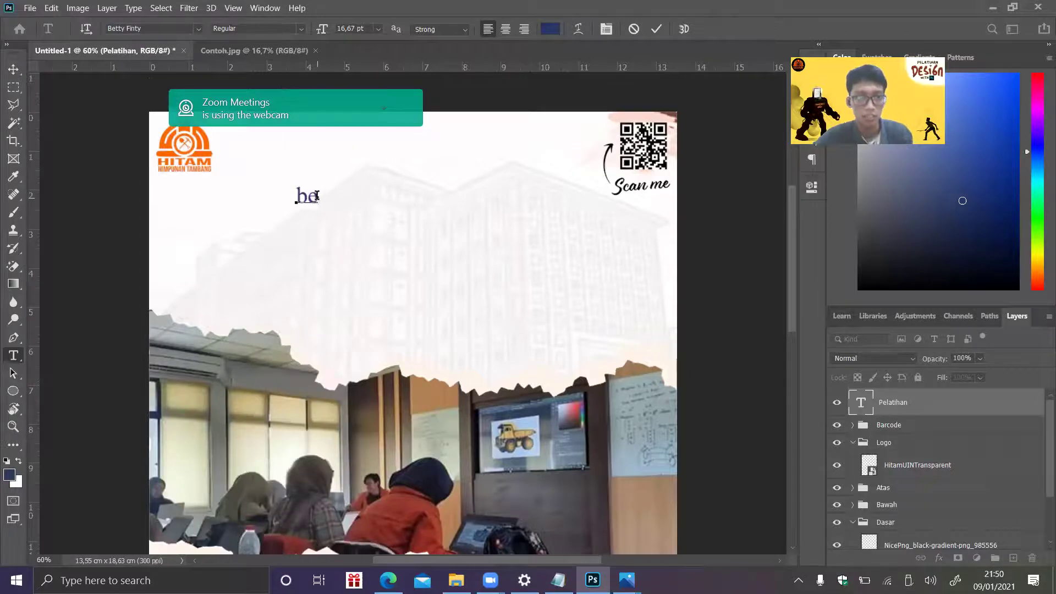
double_click(312, 201)
click(198, 28)
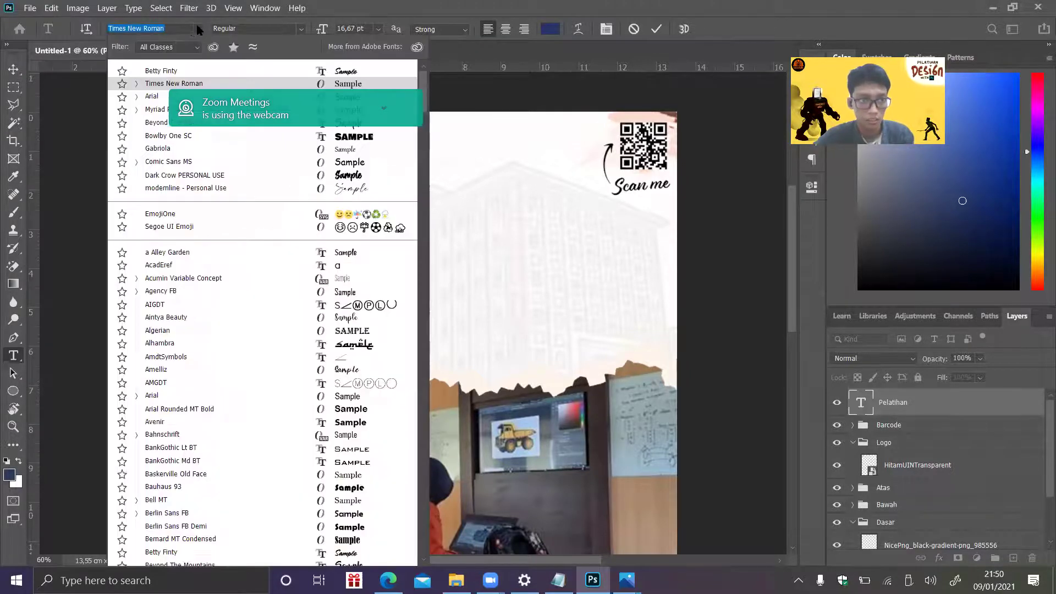
click(176, 71)
text(Pelatihan)
key(ctrl+a)
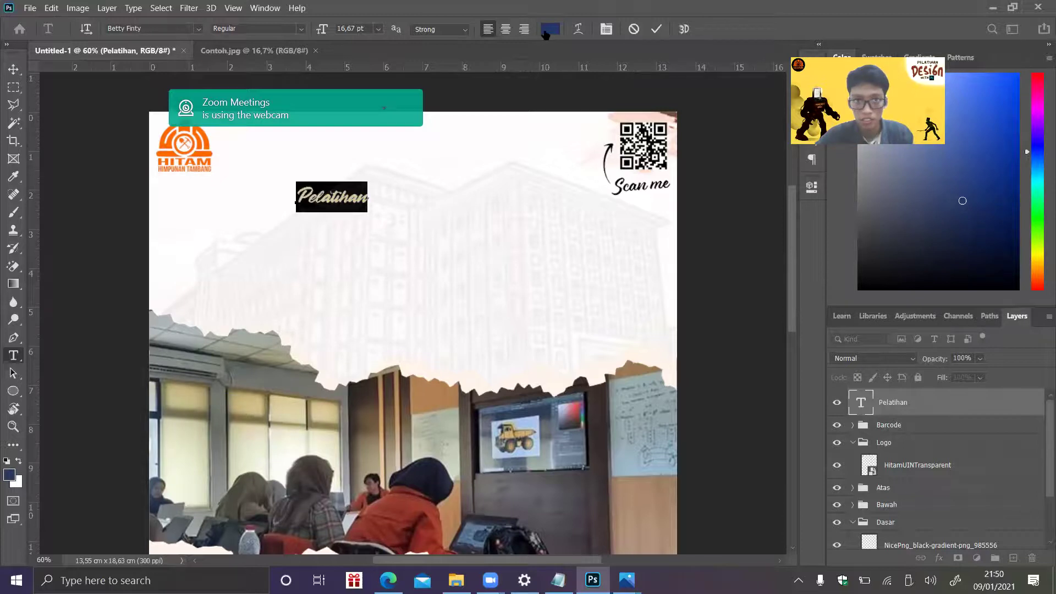
- Color Pelatihan with a brown sampled from the poster, commit, and compare with the reference poster
click(550, 29)
scroll(795, 249, down, 3)
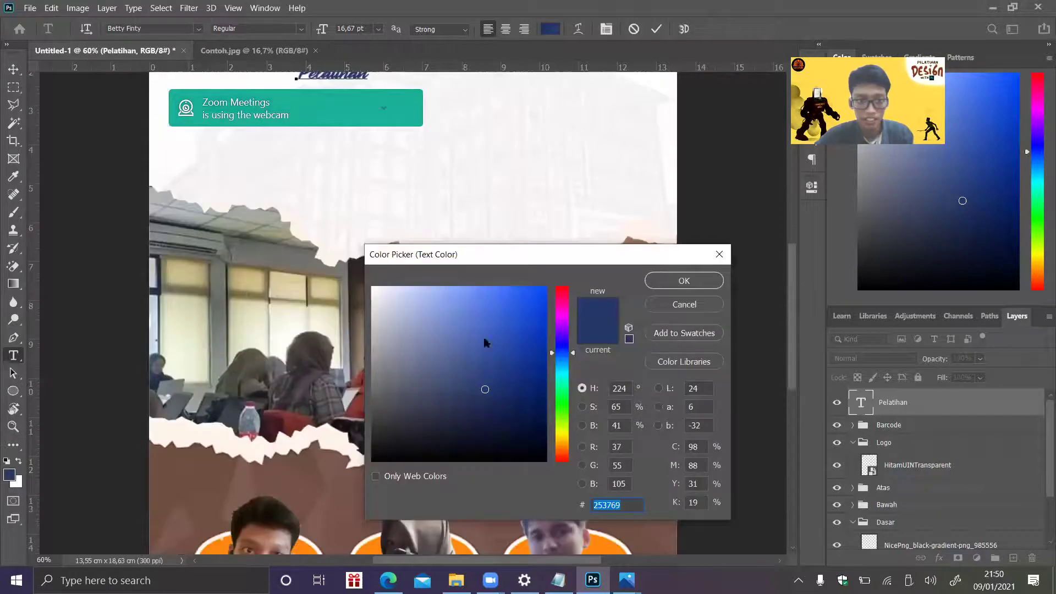
scroll(315, 388, down, 2)
click(316, 388)
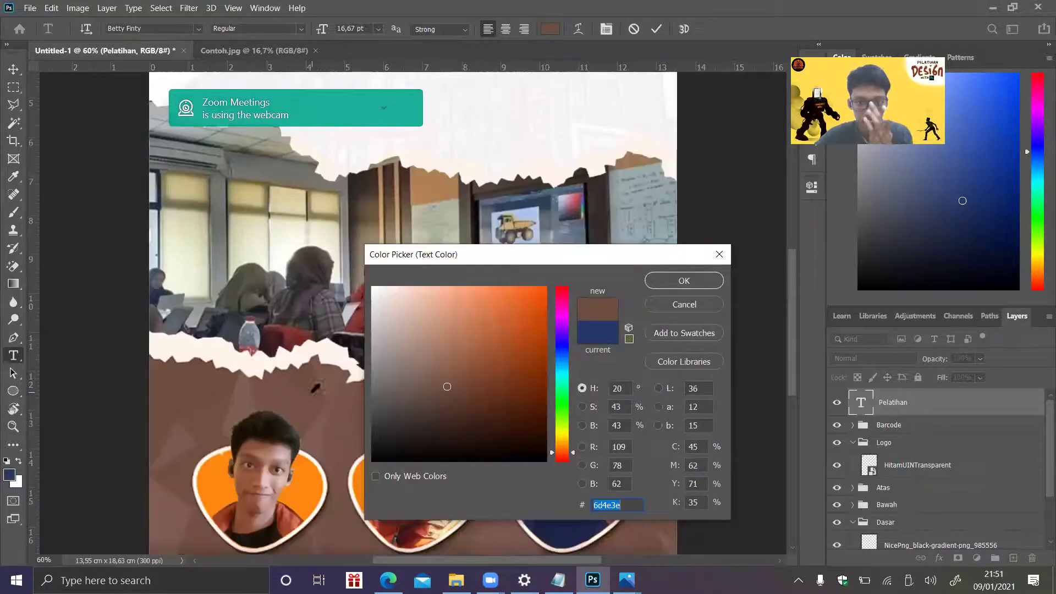
click(682, 282)
drag(792, 288, 791, 218)
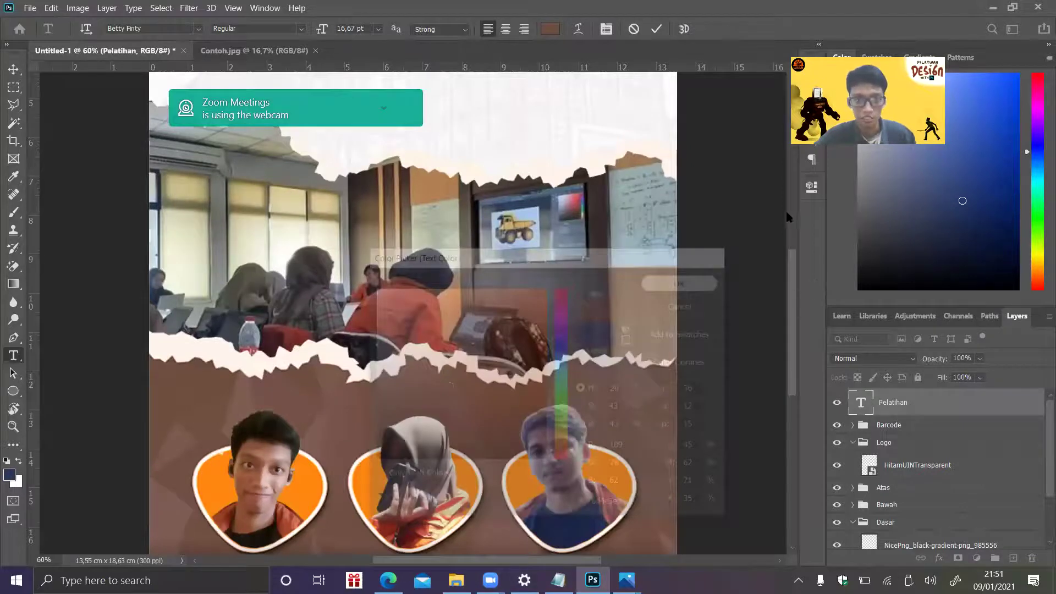
click(336, 240)
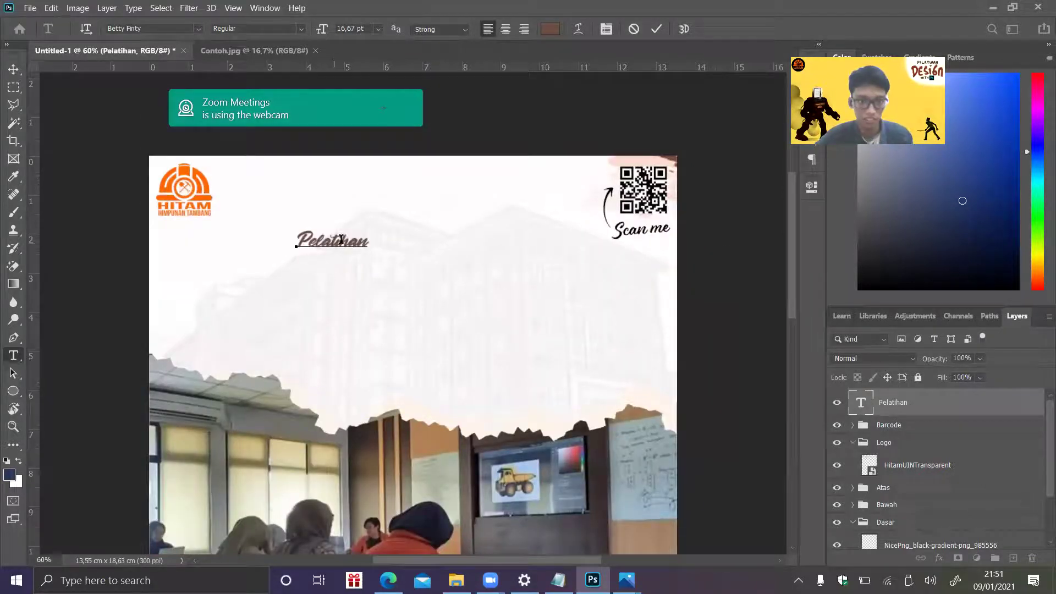
key(ctrl+t)
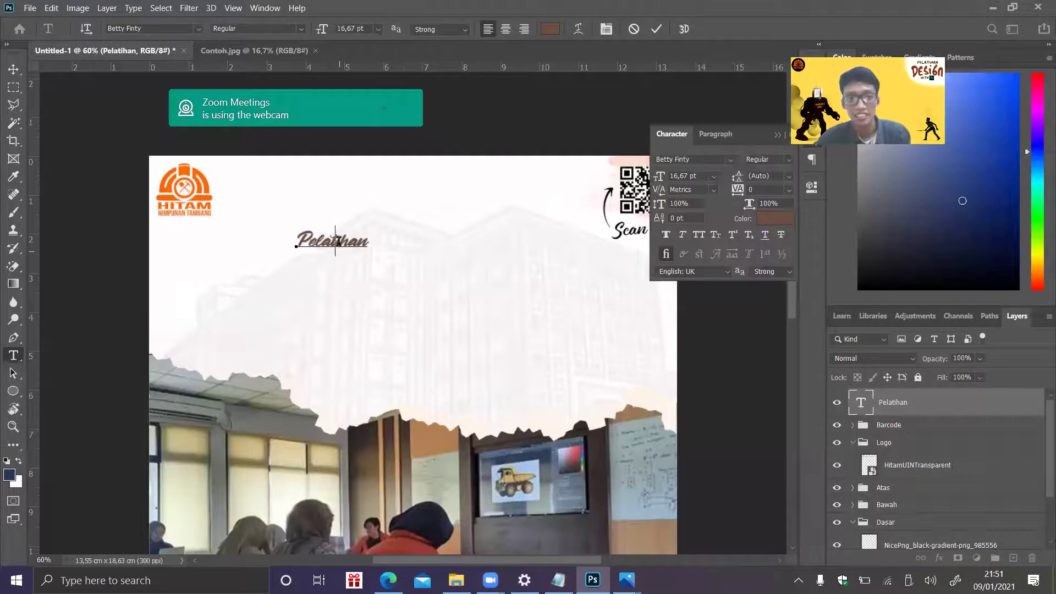
click(883, 406)
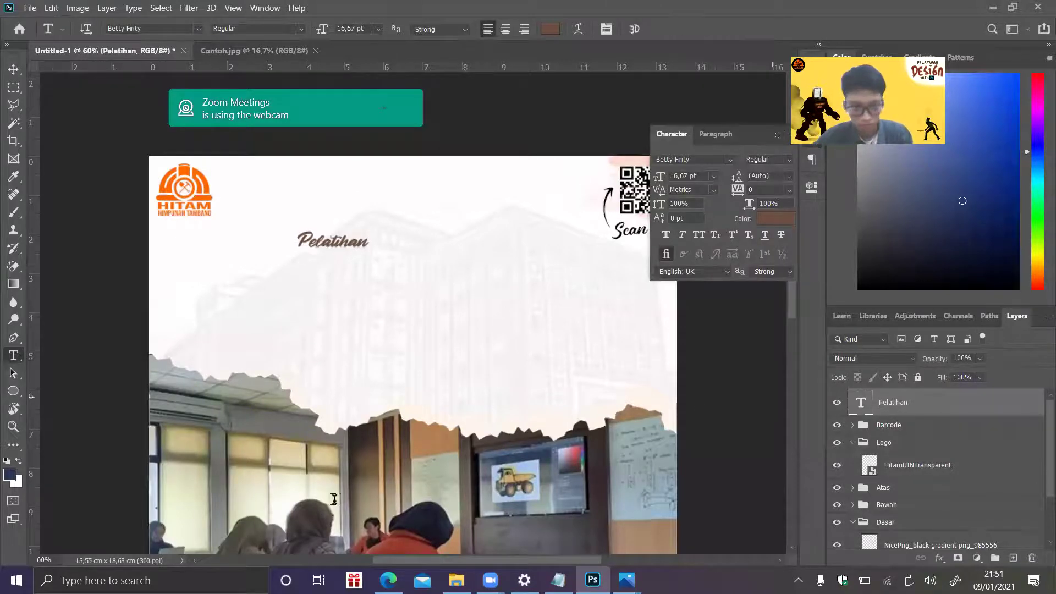
click(388, 580)
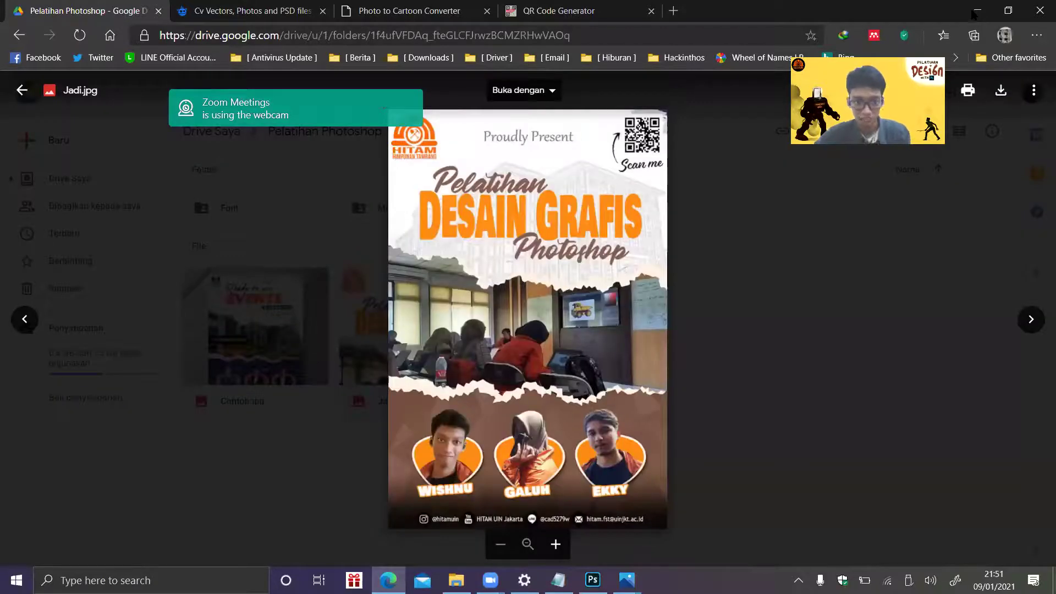
click(975, 12)
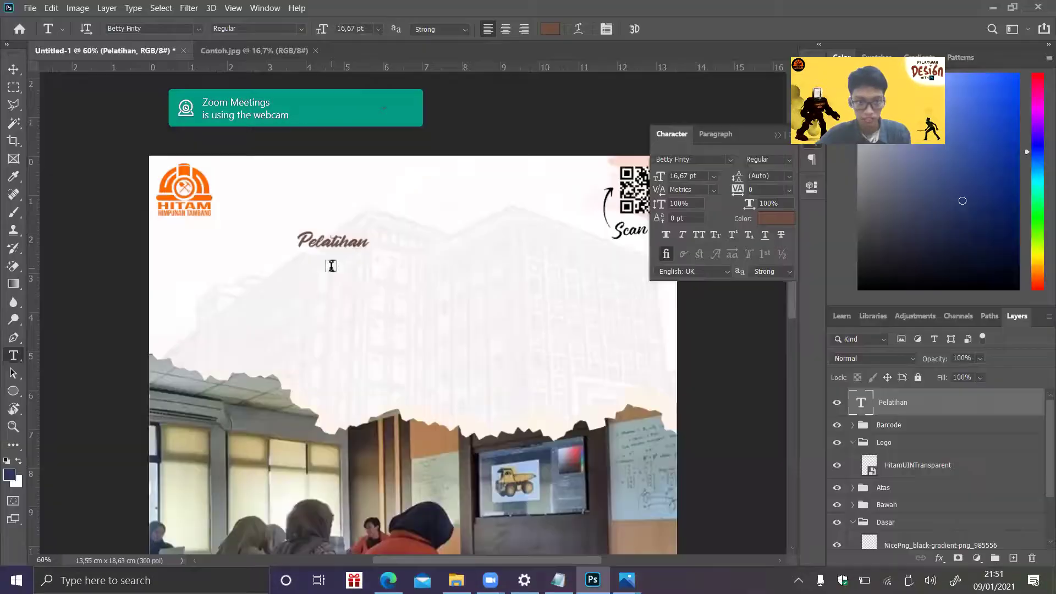
- Add the text 'Photoshop' below Pelatihan
click(375, 300)
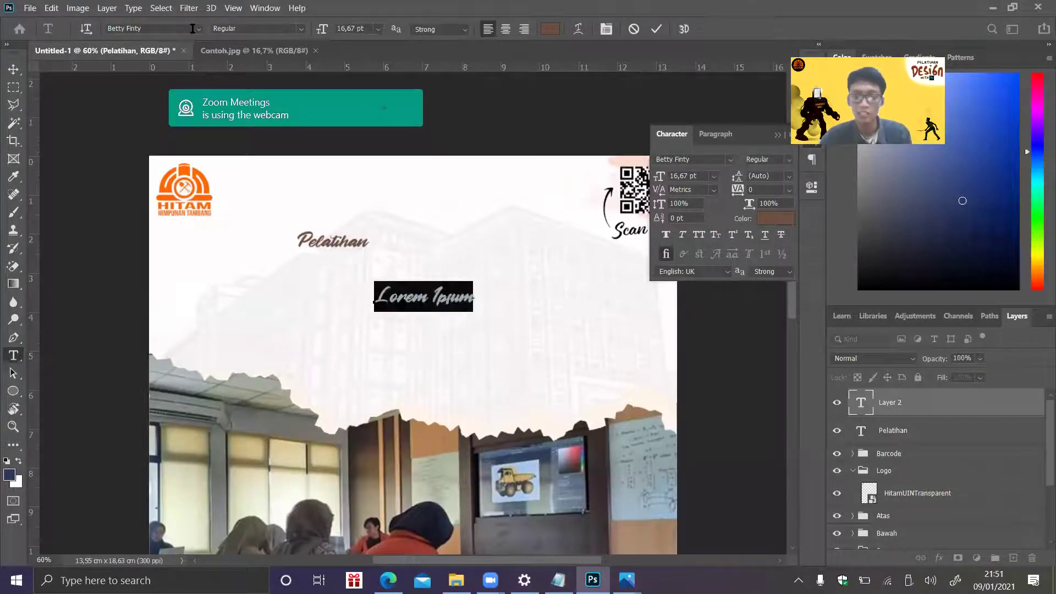
text(P)
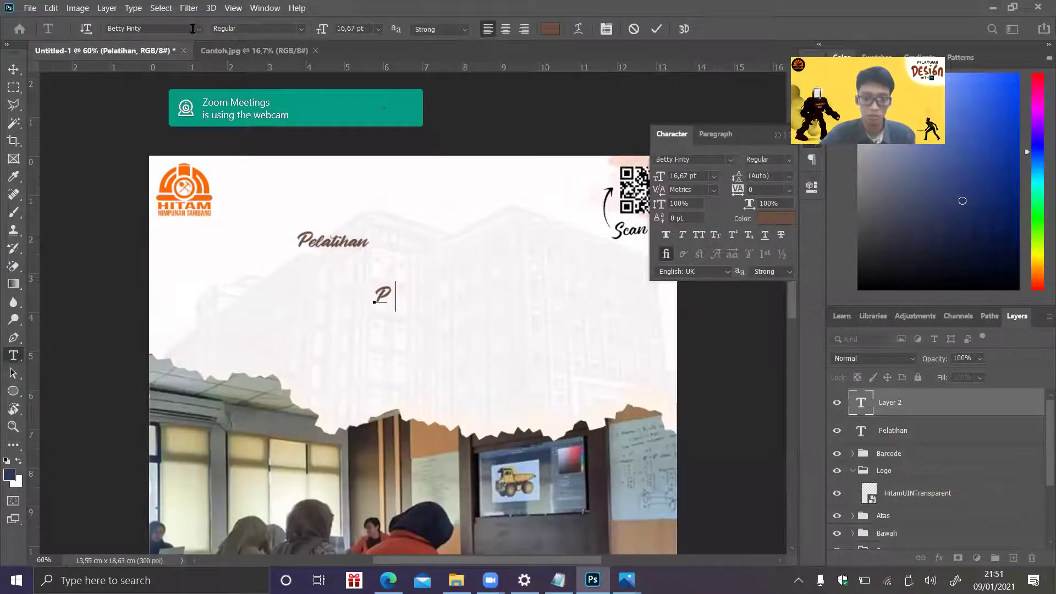
text(hotoshop)
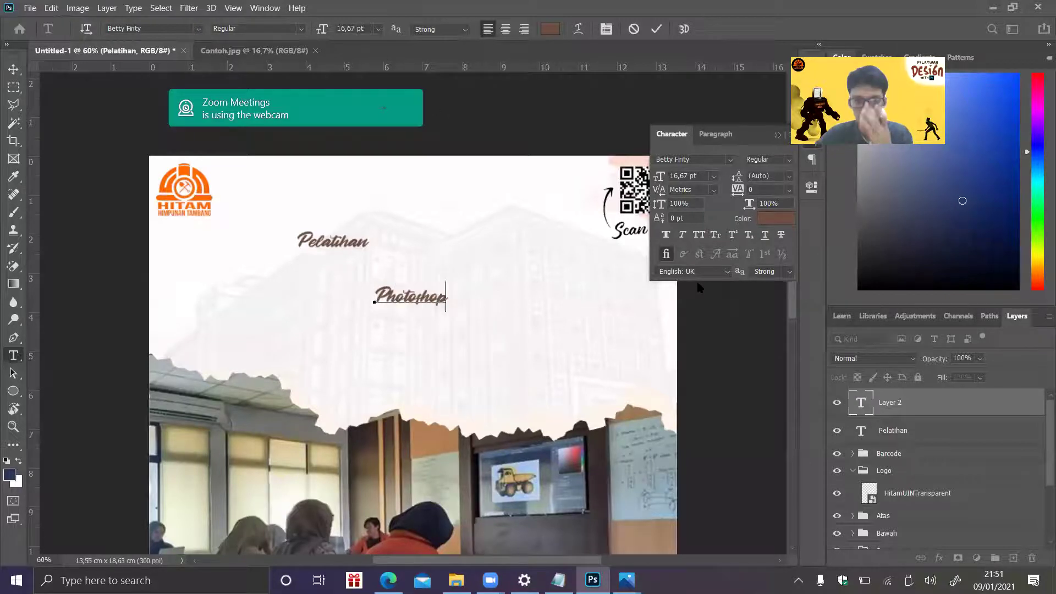
click(902, 399)
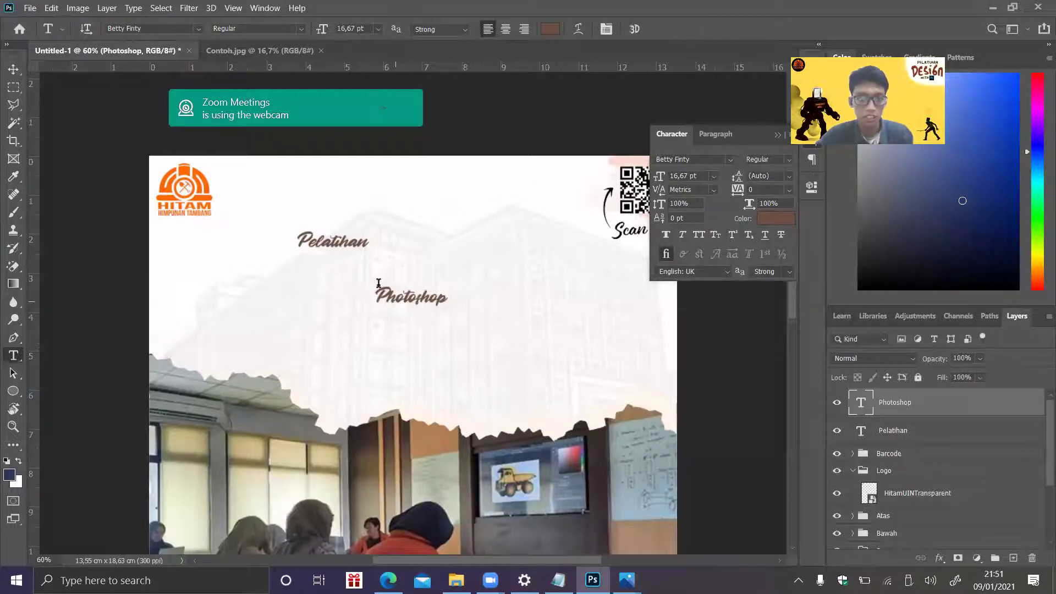
- Add 'DESAIN GRAFIS' in Bowlby One SC, colored orange sampled from the logo
click(367, 258)
click(197, 29)
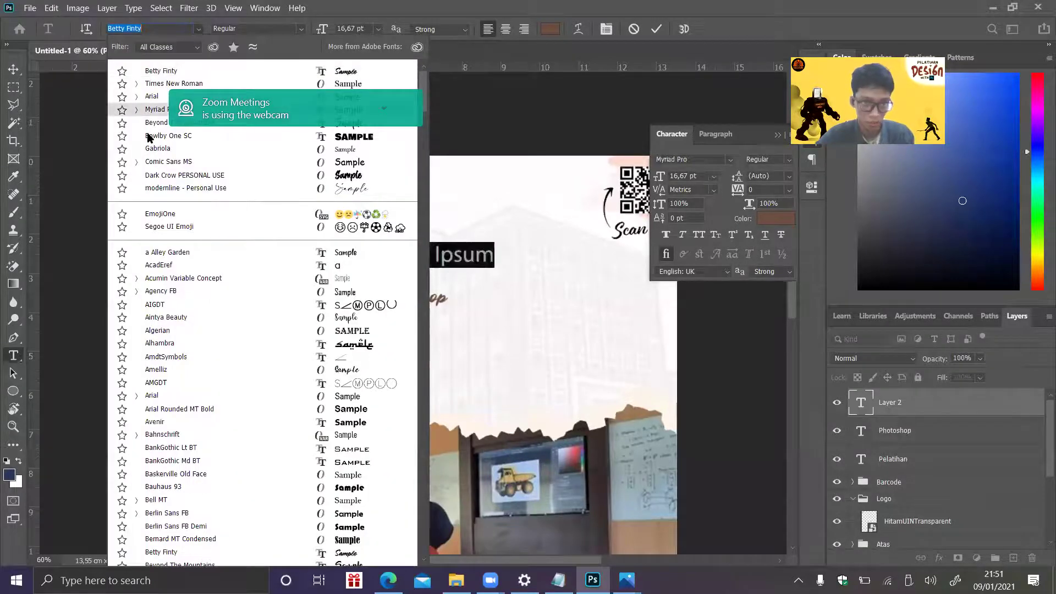
key(Escape)
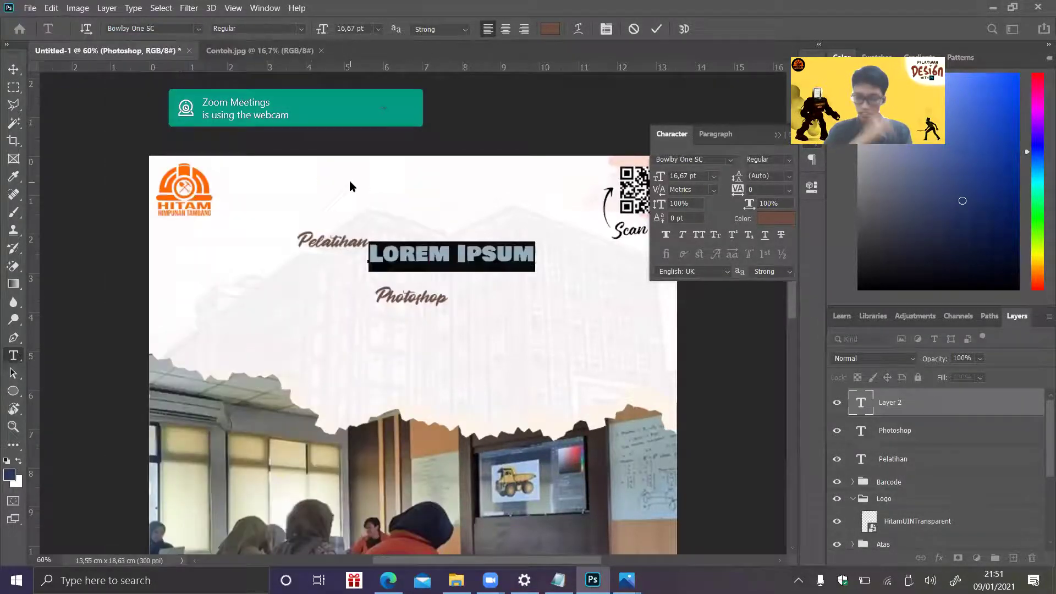
text(DEA)
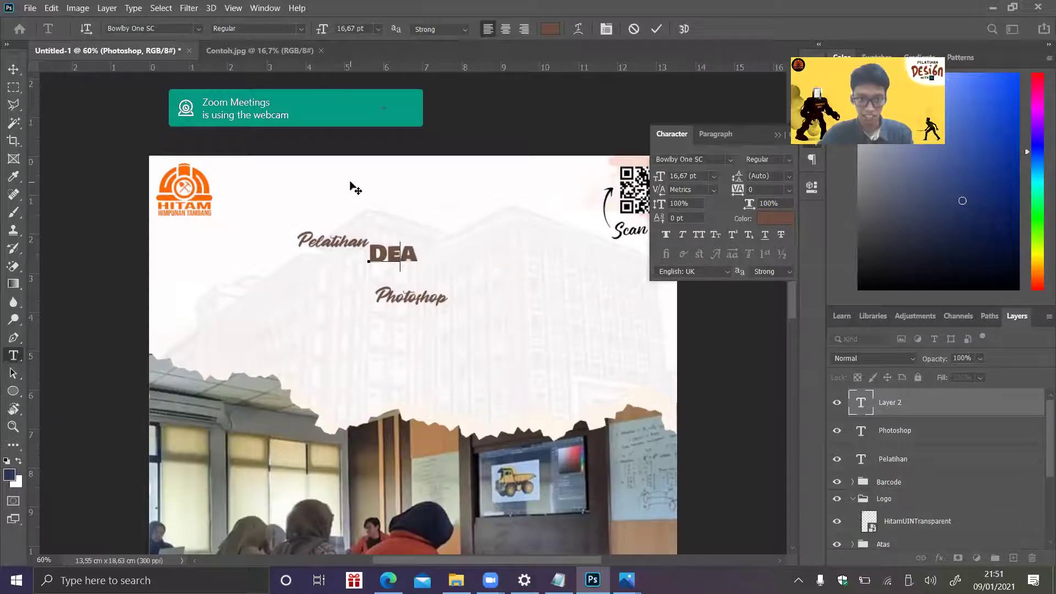
key(BackSpace)
text(SAIN GRAFIS)
key(ctrl+a)
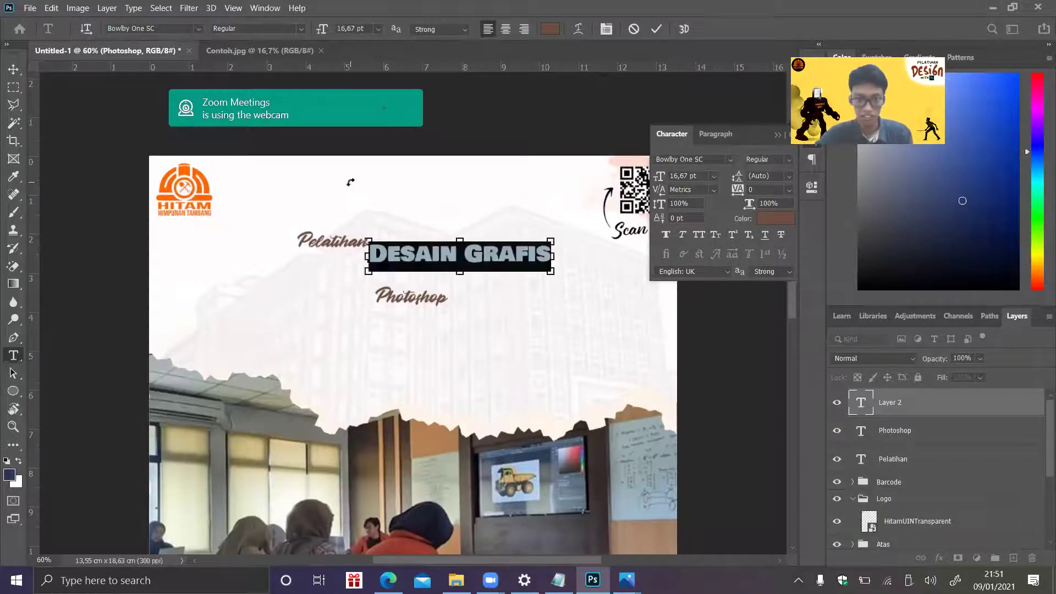
click(549, 33)
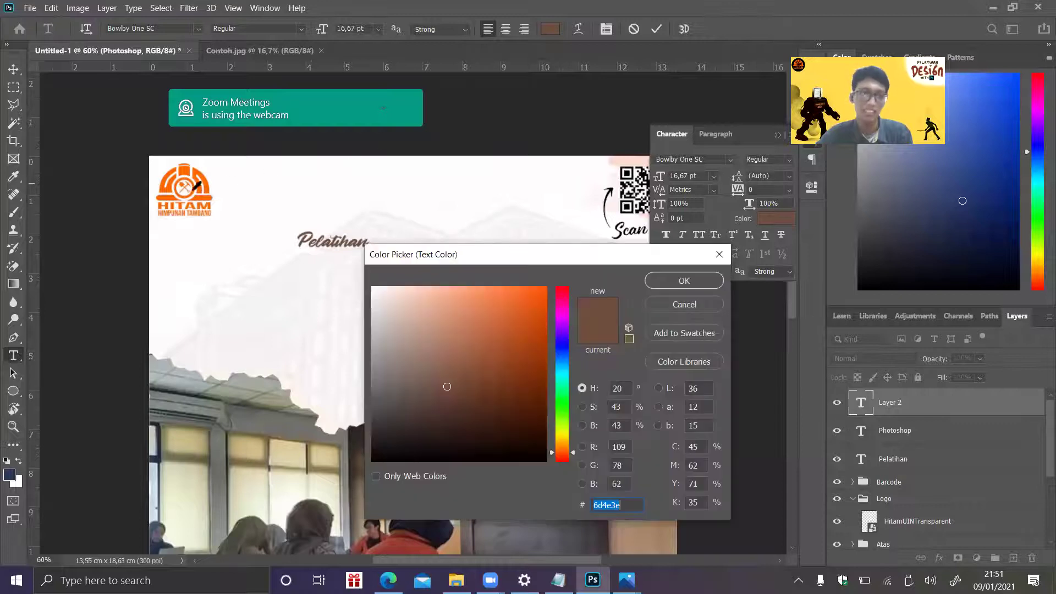
click(168, 199)
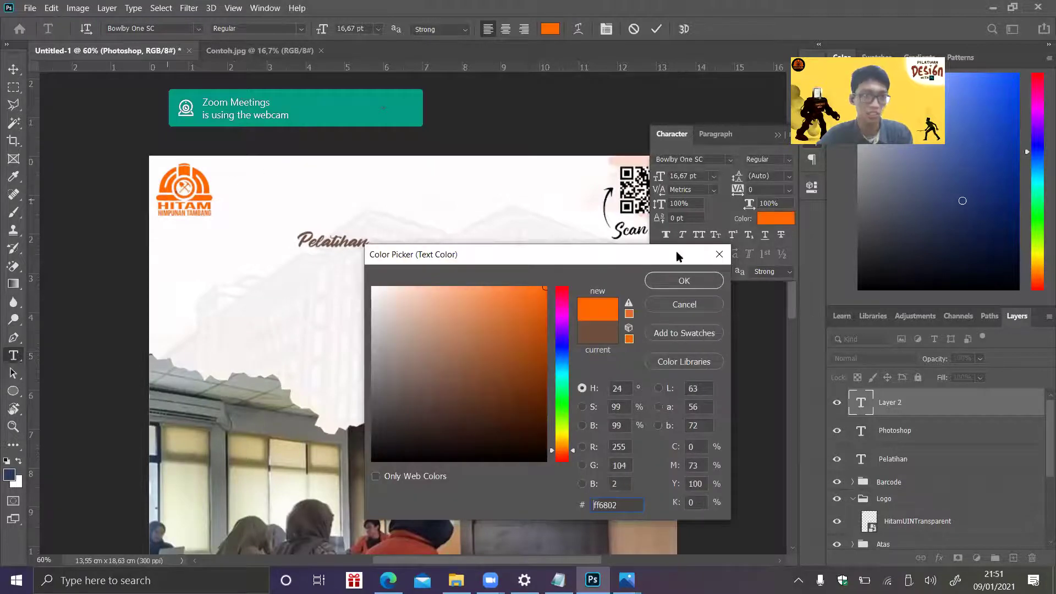
click(672, 285)
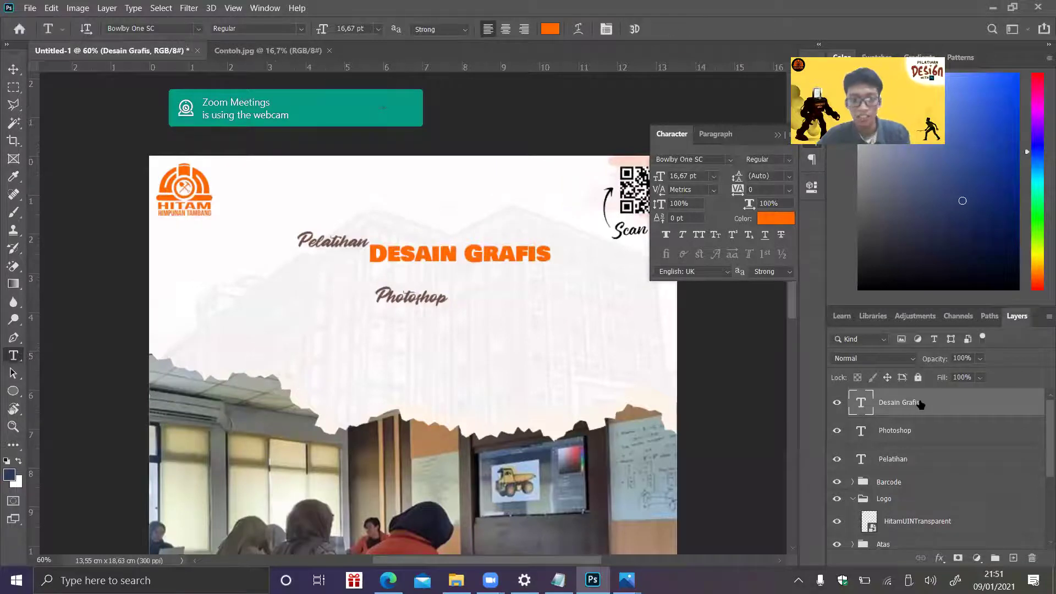
key(ctrl+t)
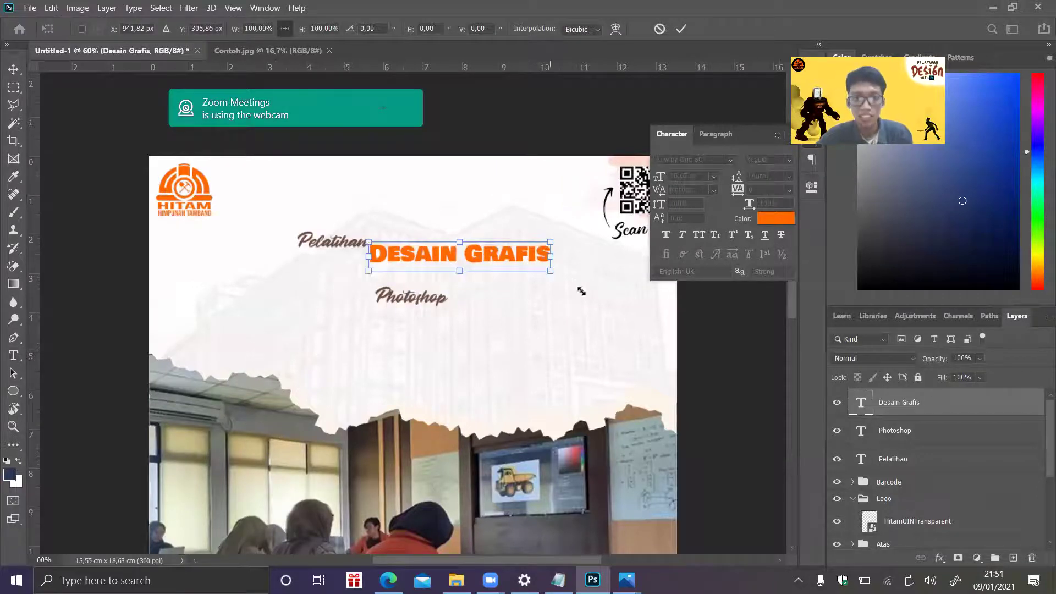
- Enlarge DESAIN GRAFIS and shift it left, dismissing the error dialog that appears
drag(655, 356, 704, 400)
drag(663, 289, 718, 298)
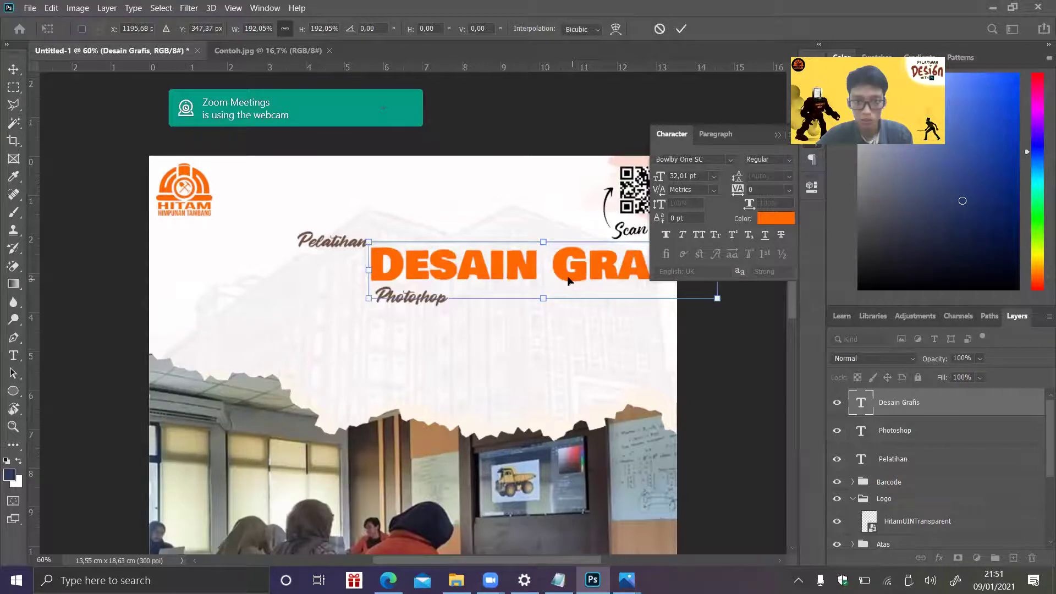
drag(451, 299, 336, 325)
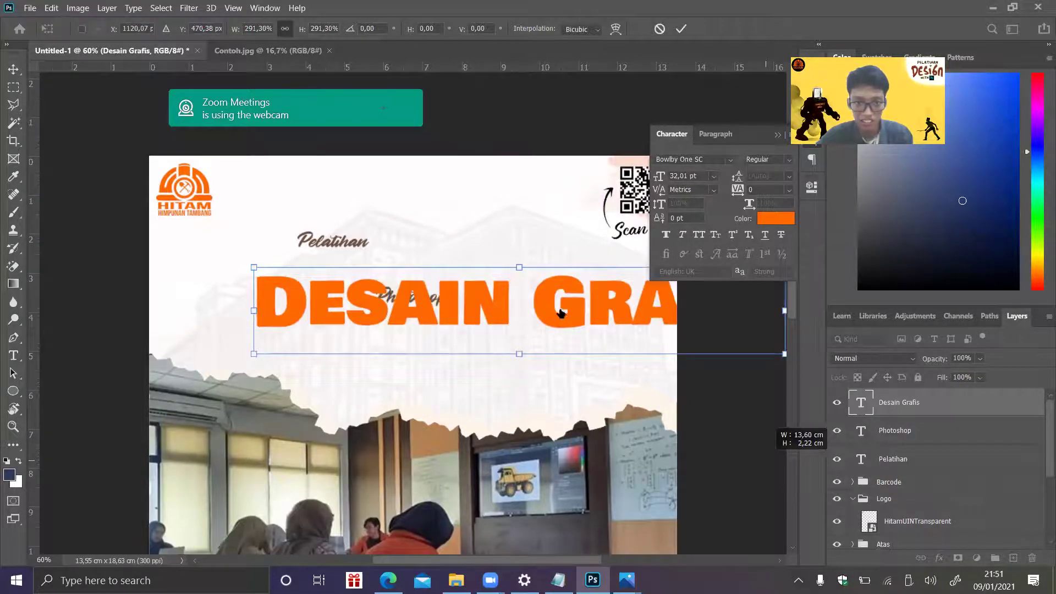
key(Escape)
ctrl+click(559, 316)
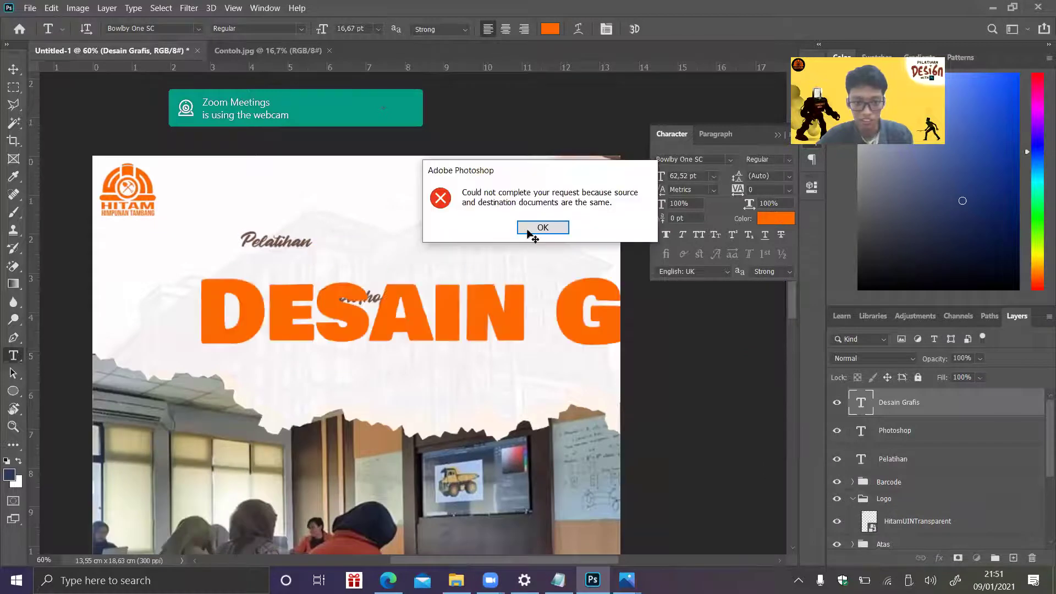
click(530, 230)
key(ctrl+t)
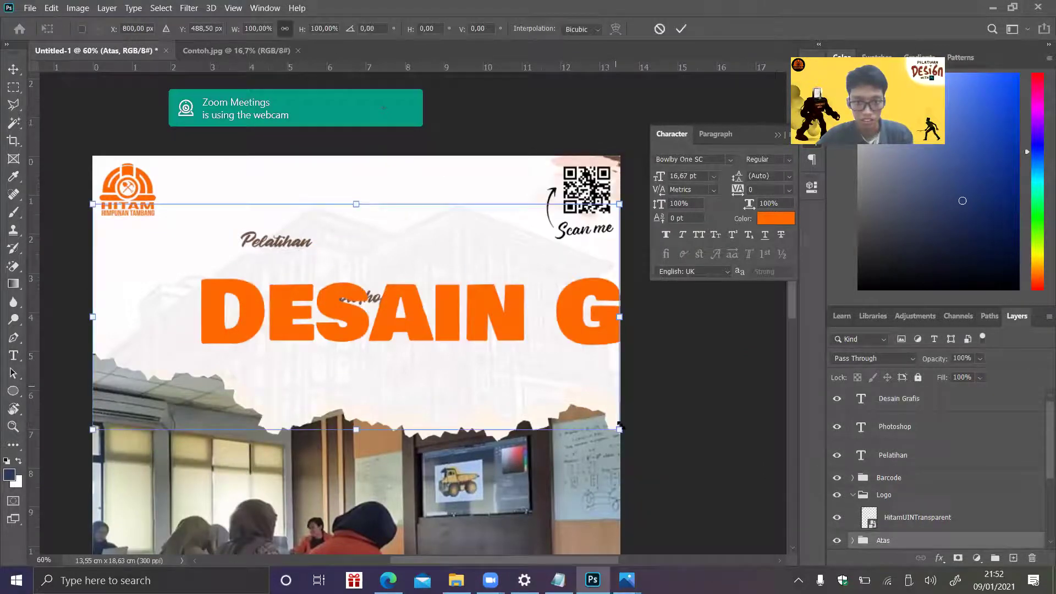
key(t)
click(983, 513)
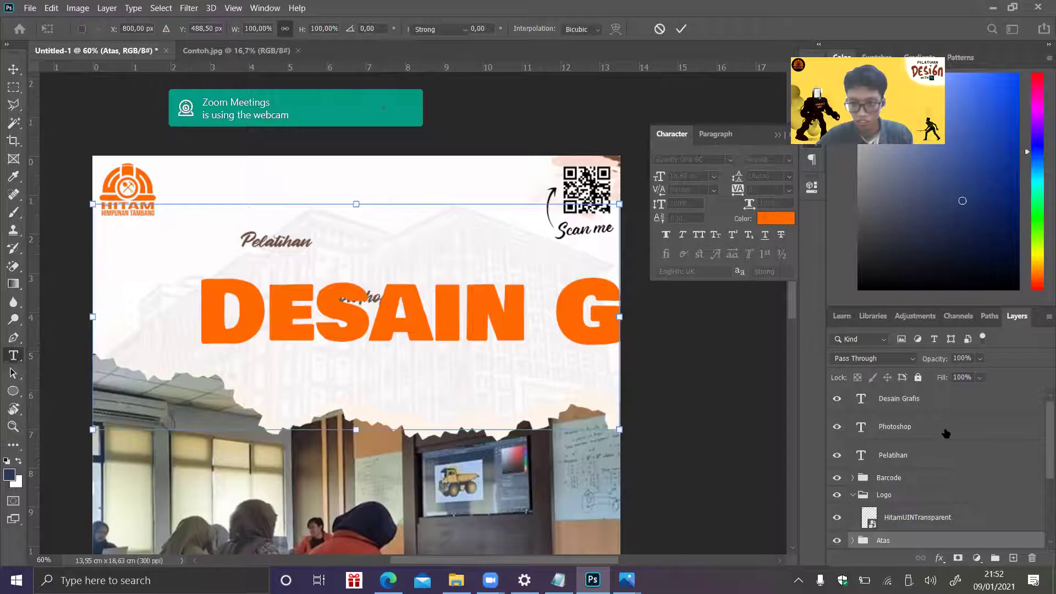
- Rescale and reposition DESAIN GRAFIS so it spans the poster's width
click(923, 405)
key(ctrl+t)
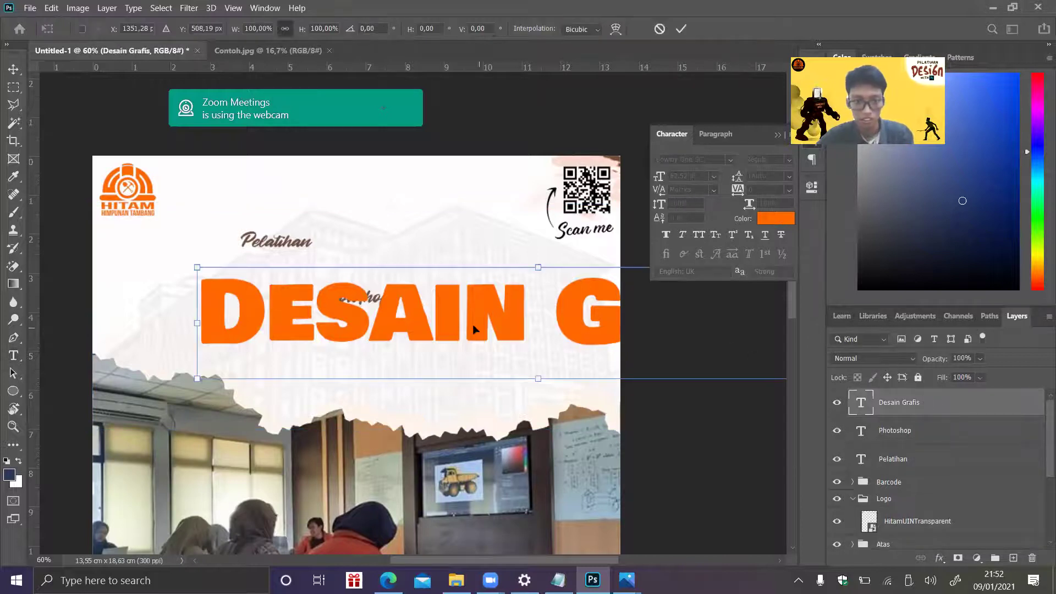
drag(540, 373, 349, 258)
drag(373, 304, 369, 314)
drag(429, 270, 417, 308)
key(Return)
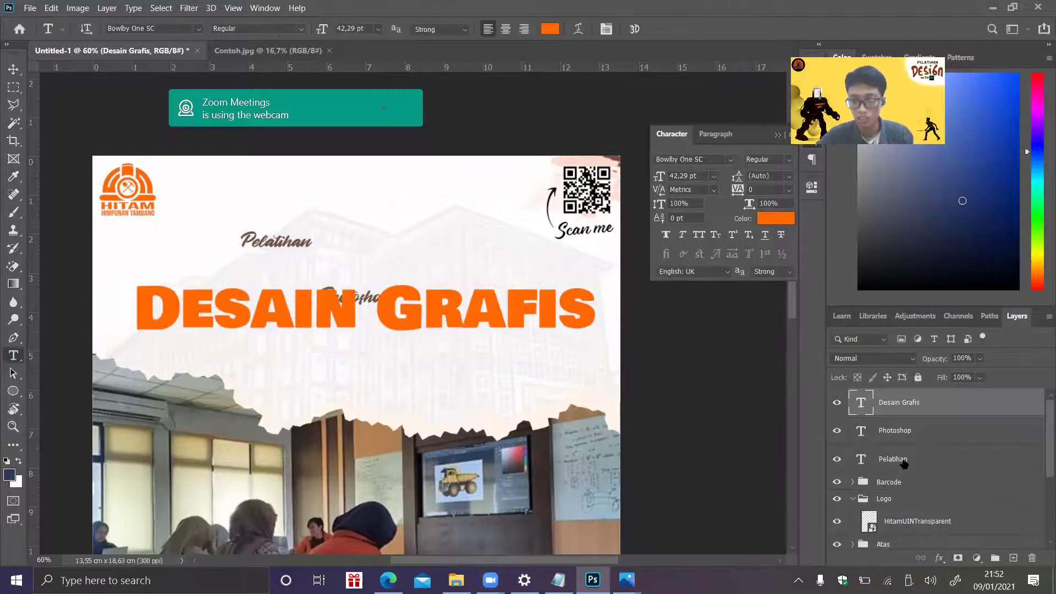
- Enlarge Pelatihan and place it just above the heading's left end
click(903, 459)
key(ctrl+t)
drag(312, 226, 258, 279)
click(913, 414)
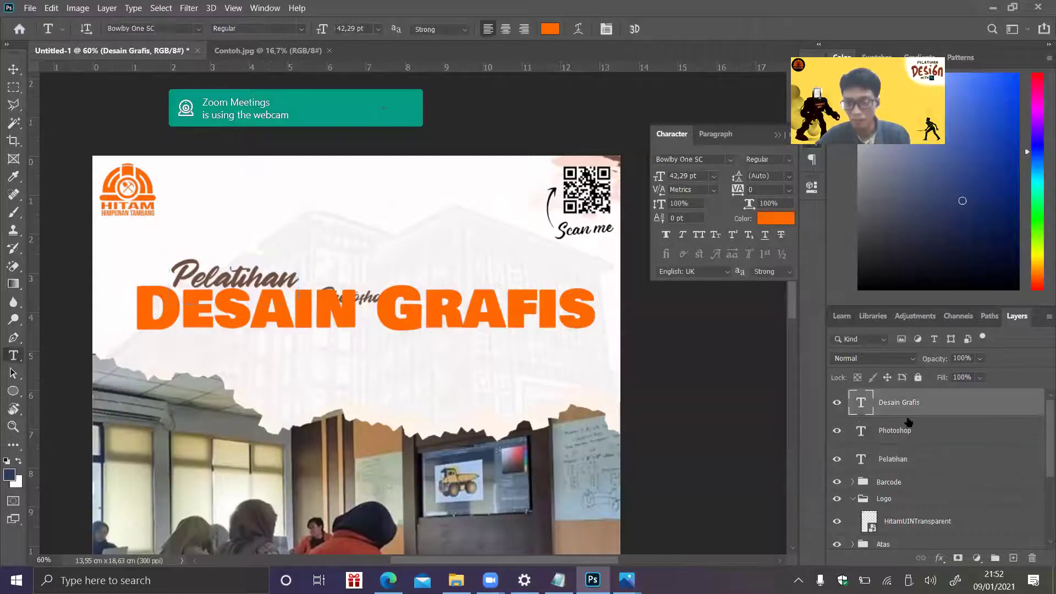
click(892, 435)
- Enlarge the Photoshop word, place it under GRAFIS, and move its layer to the top
key(ctrl+t)
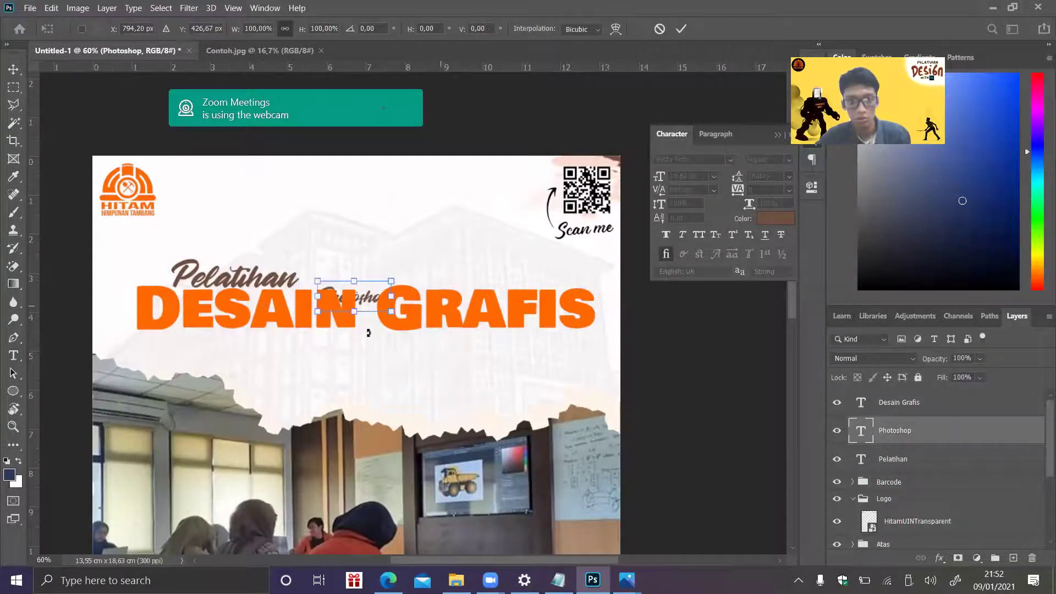
drag(398, 312, 476, 350)
drag(391, 341, 458, 351)
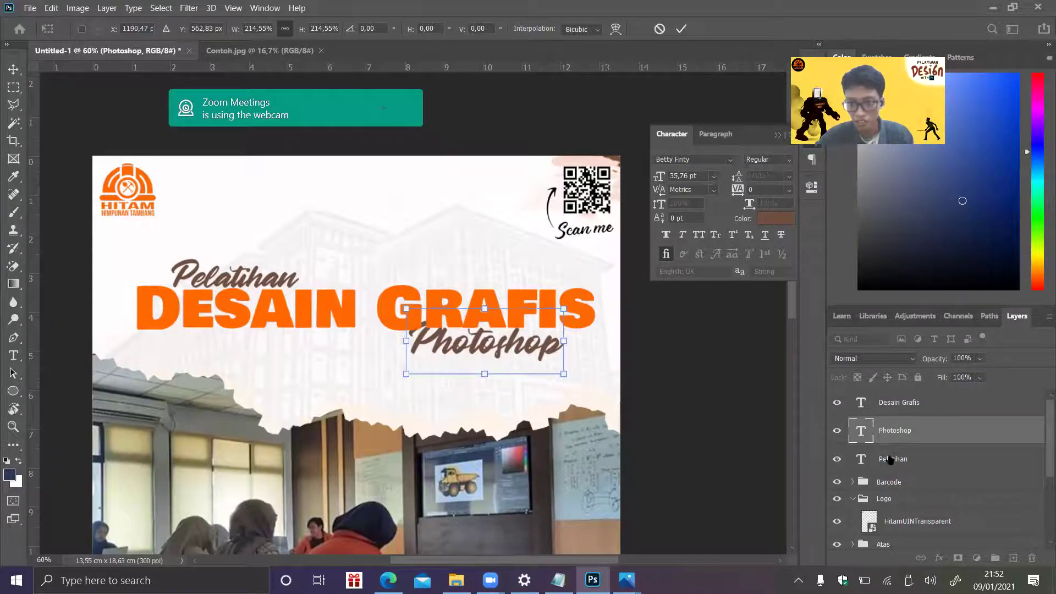
key(Return)
double_click(892, 431)
click(964, 434)
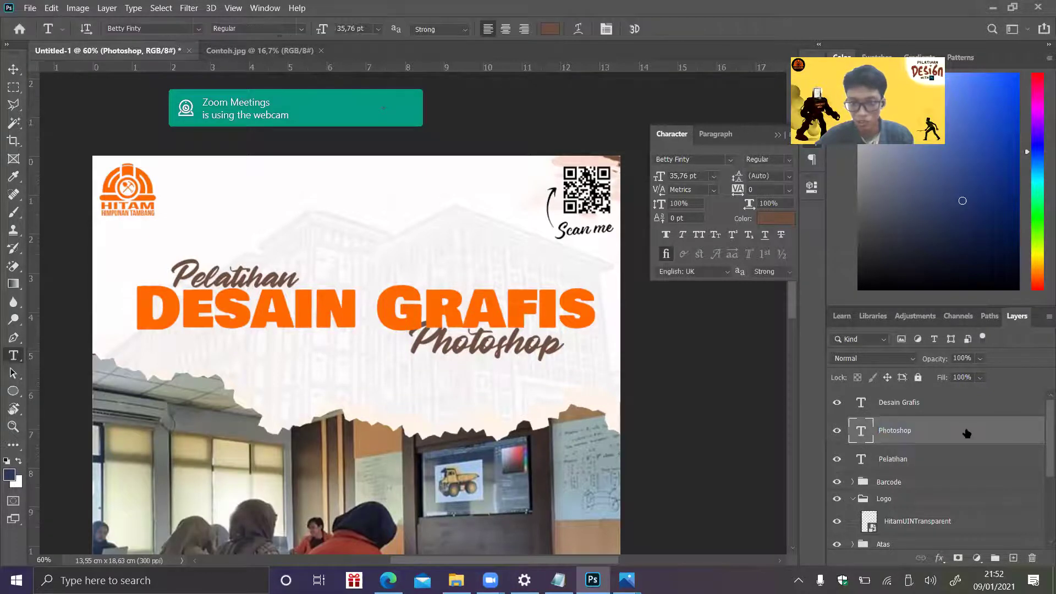
drag(956, 399, 956, 395)
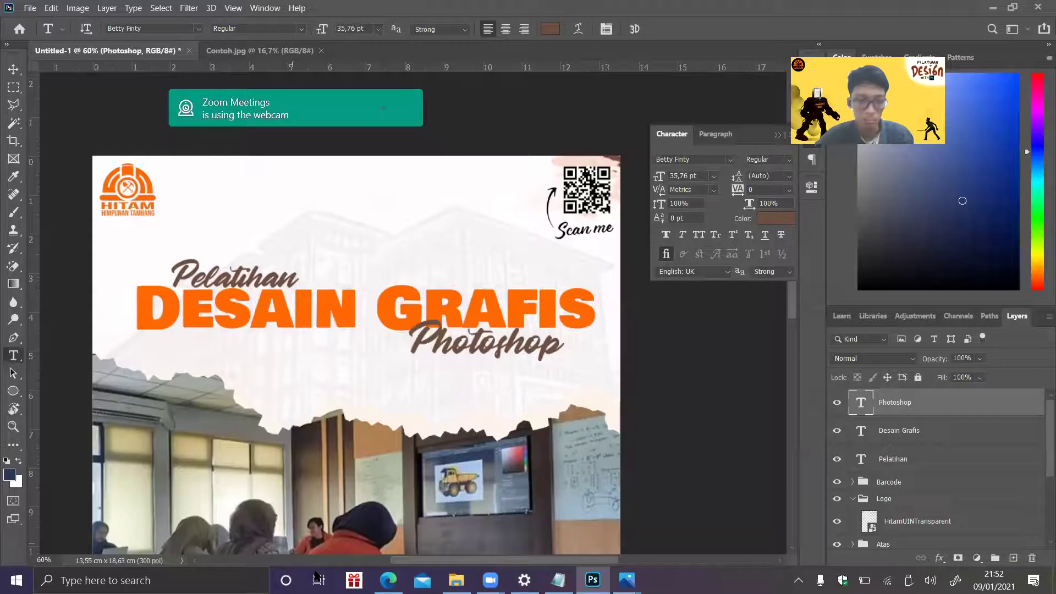
- Check the reference poster, then nudge the Photoshop word left to sit just beneath GRAFIS
key(alt+Tab)
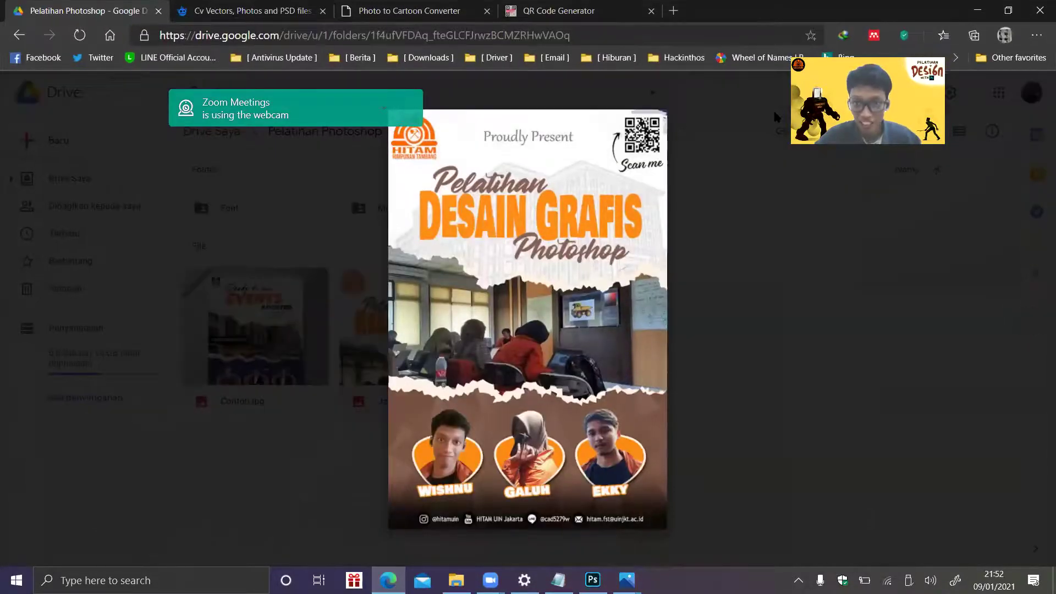
click(970, 10)
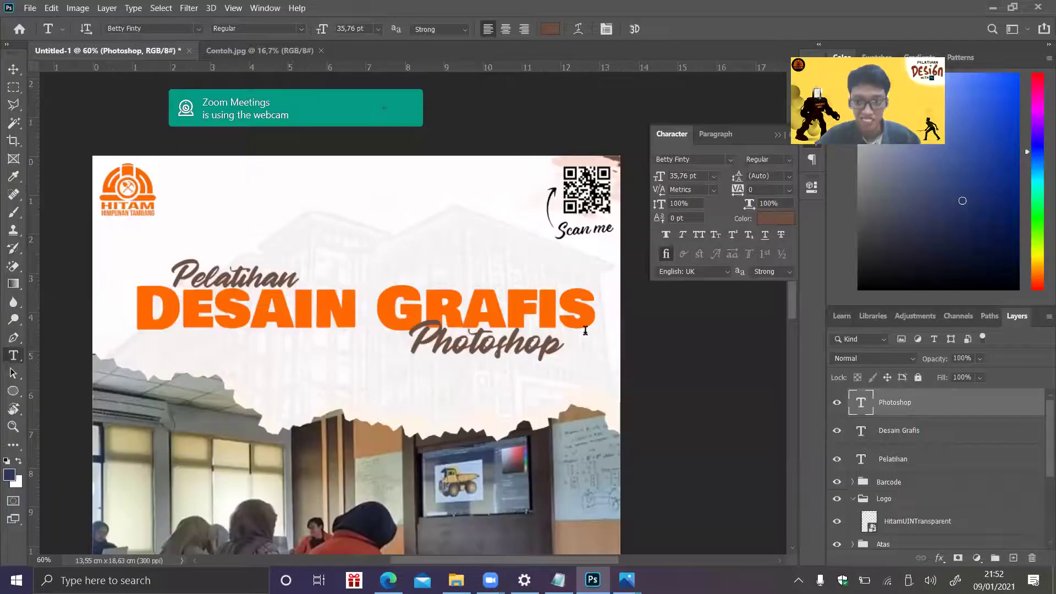
key(ctrl+t)
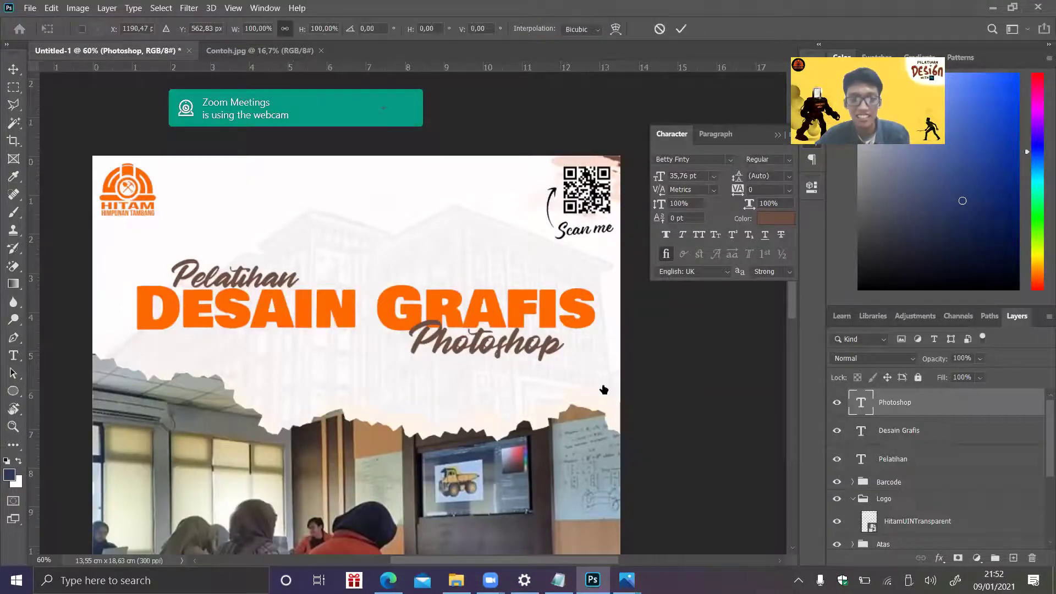
drag(491, 358, 431, 355)
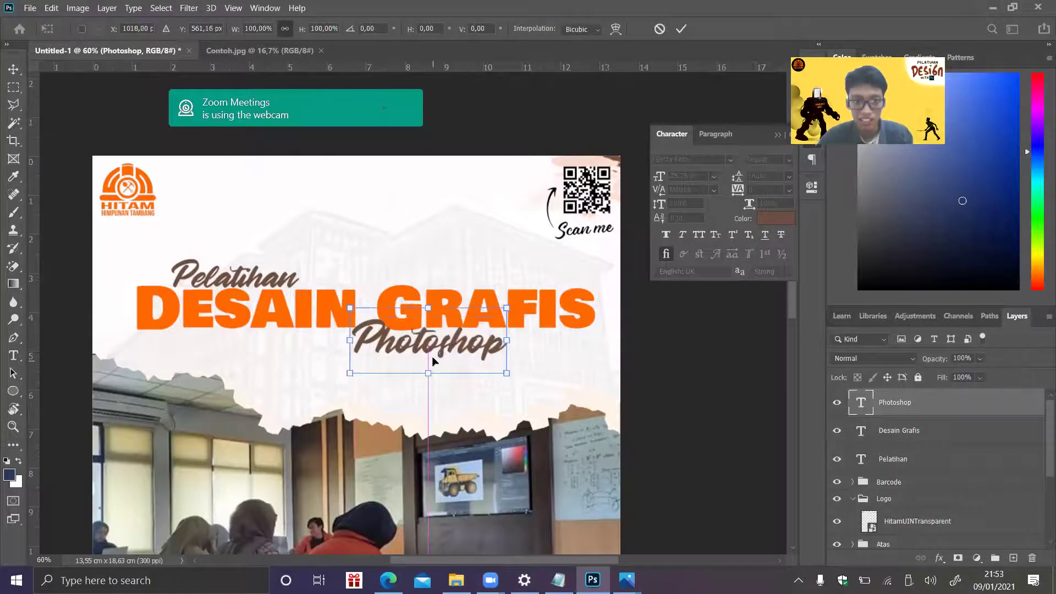
key(Down)
key(Down)
key(Down)
key(Down)
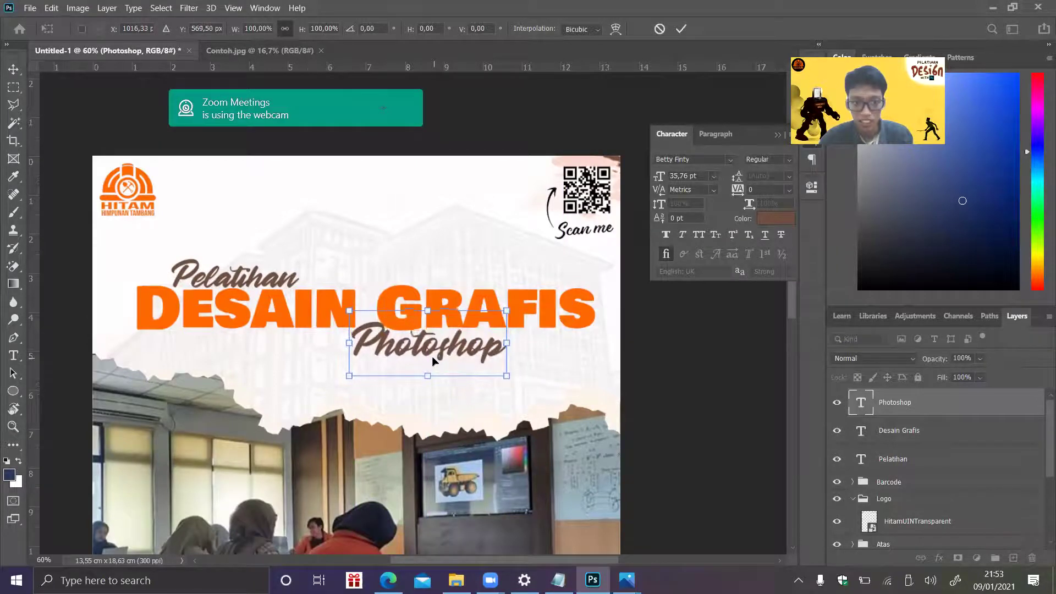
key(Left)
key(Left)
key(Left)
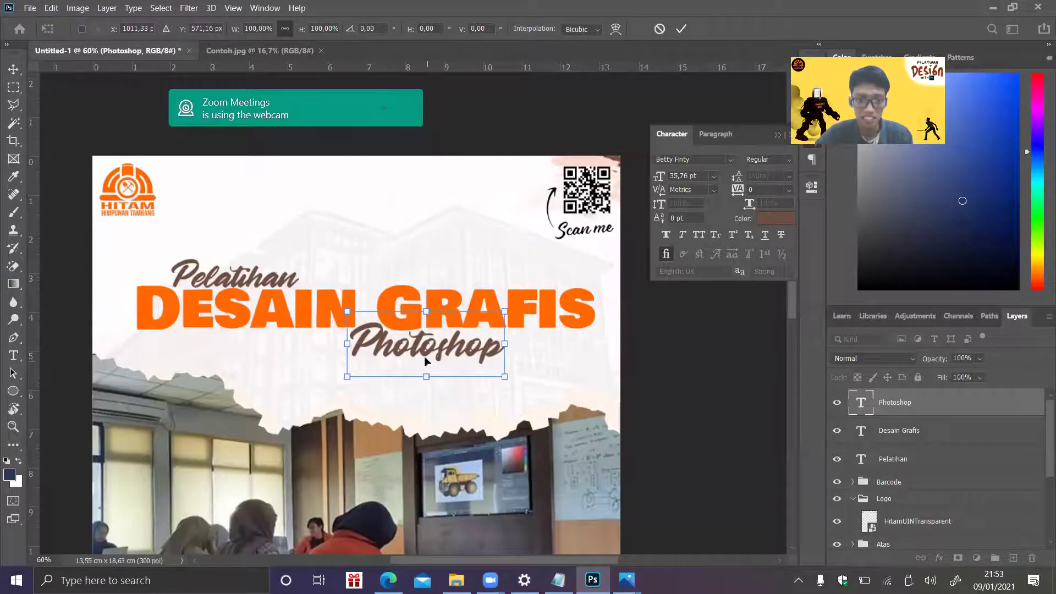
mouse_move(421, 354)
mouse_down()
mouse_move(437, 358)
mouse_move(428, 361)
mouse_up()
key(Up)
key(Left)
key(Up)
key(Left)
key(Up)
key(Left)
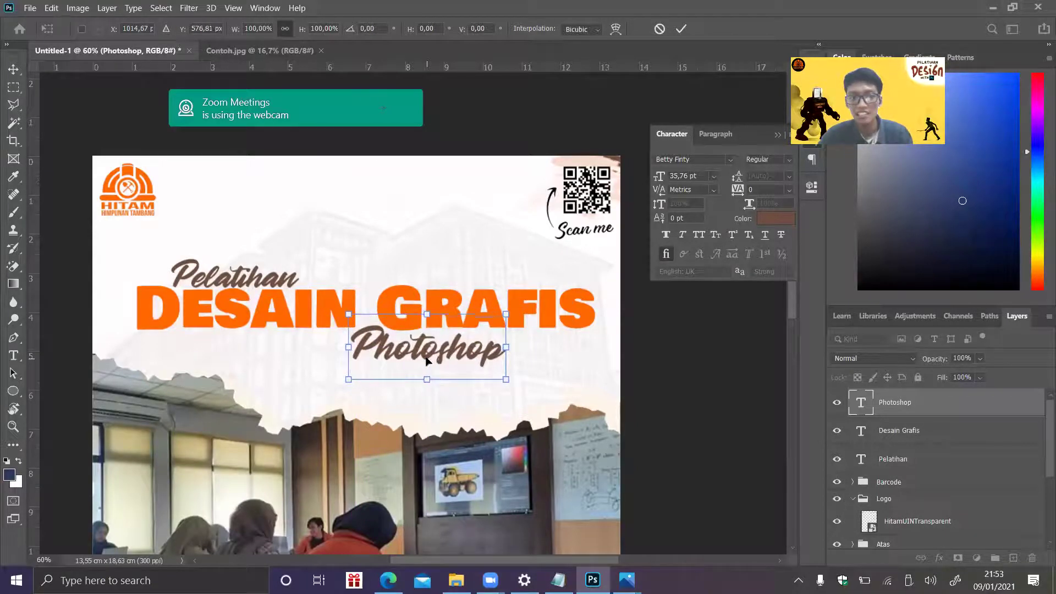
key(Right)
key(Return)
key(t)
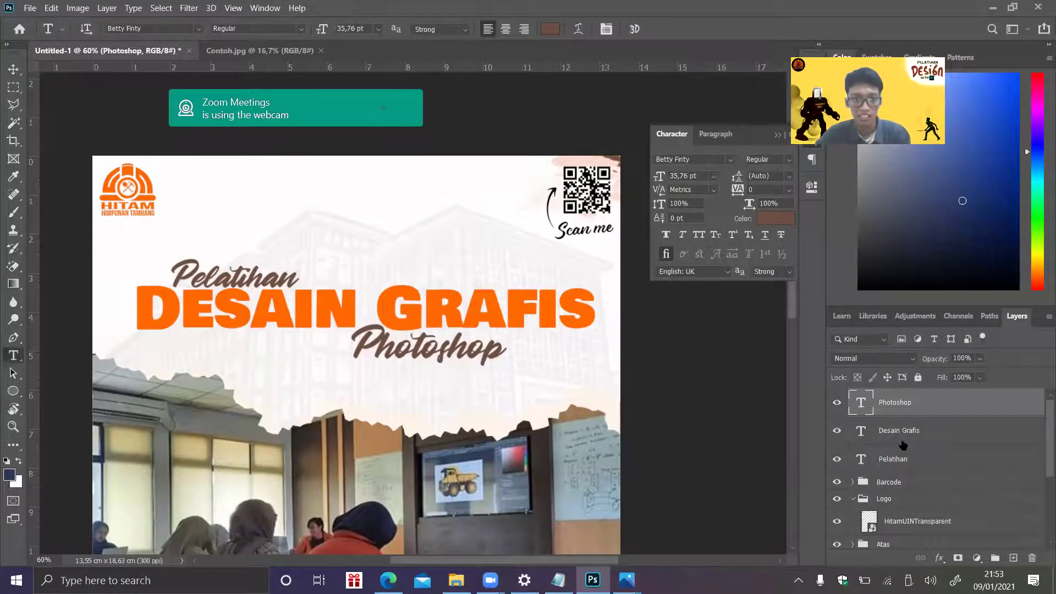
- Group the three title text layers and name the group 'Font Judul'
shift+click(903, 457)
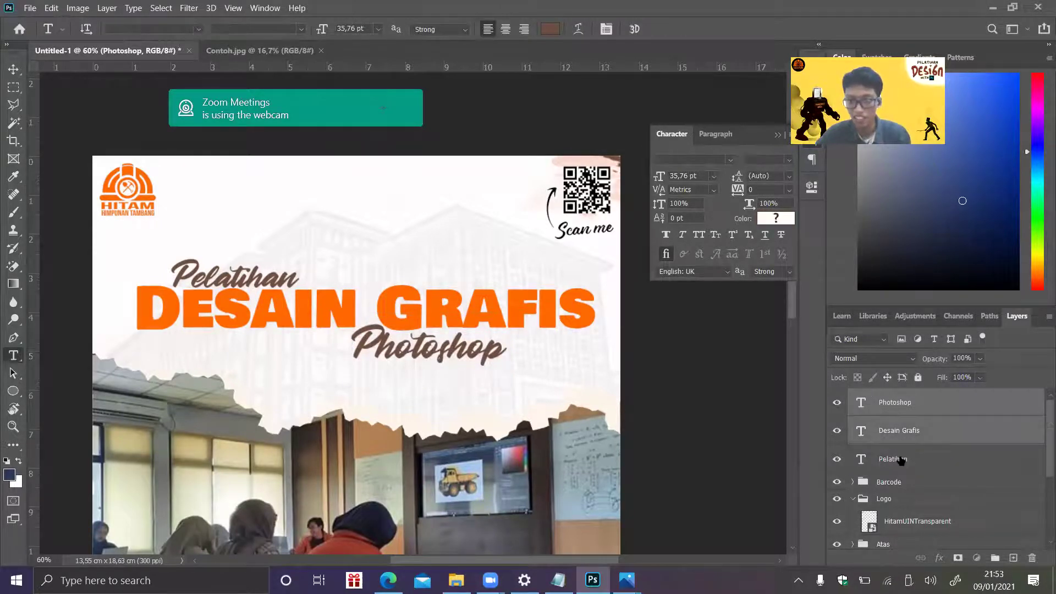
key(ctrl+g)
double_click(892, 398)
text(T)
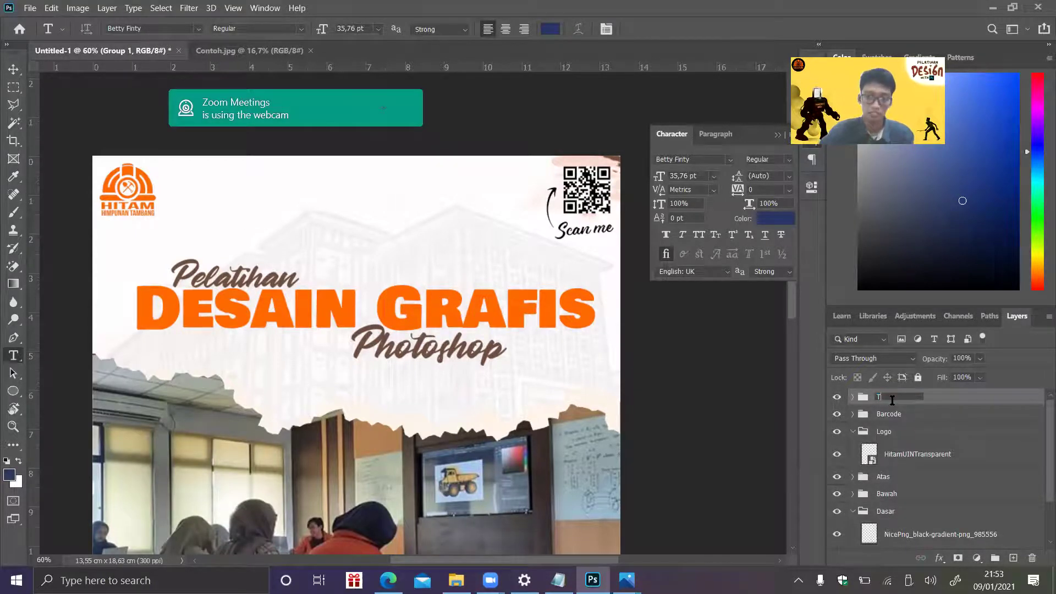
text(ont Judul)
key(Return)
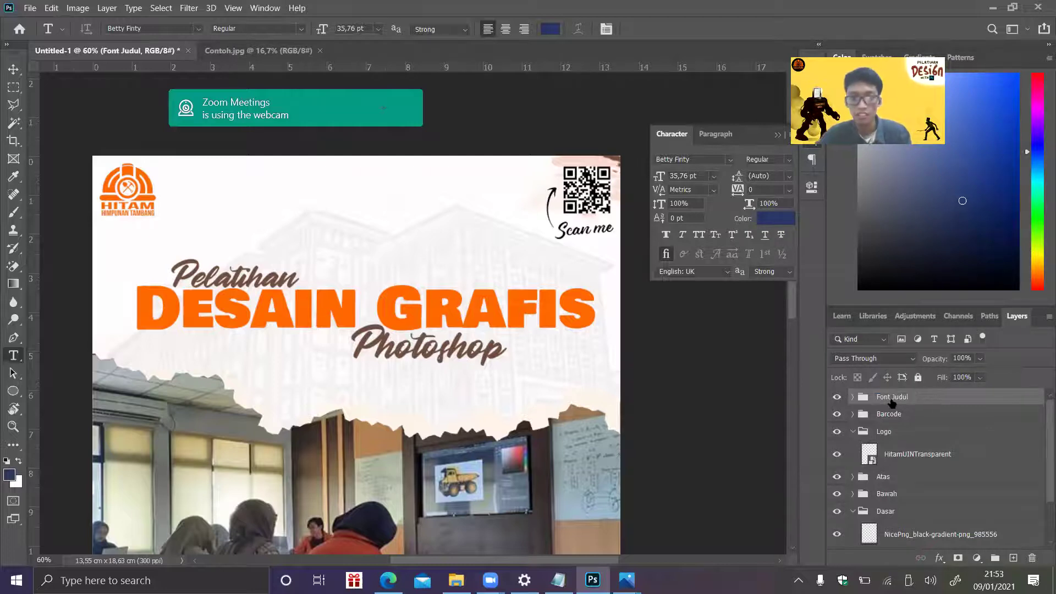
- Scale the whole title group up to span nearly the poster's width
key(ctrl+t)
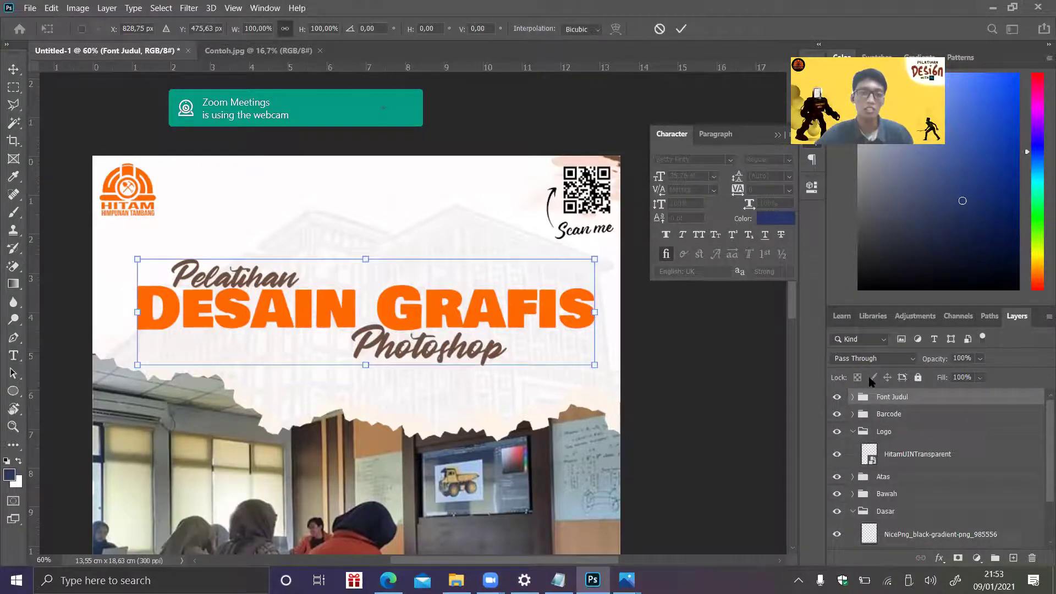
drag(597, 371, 632, 380)
drag(562, 301, 537, 290)
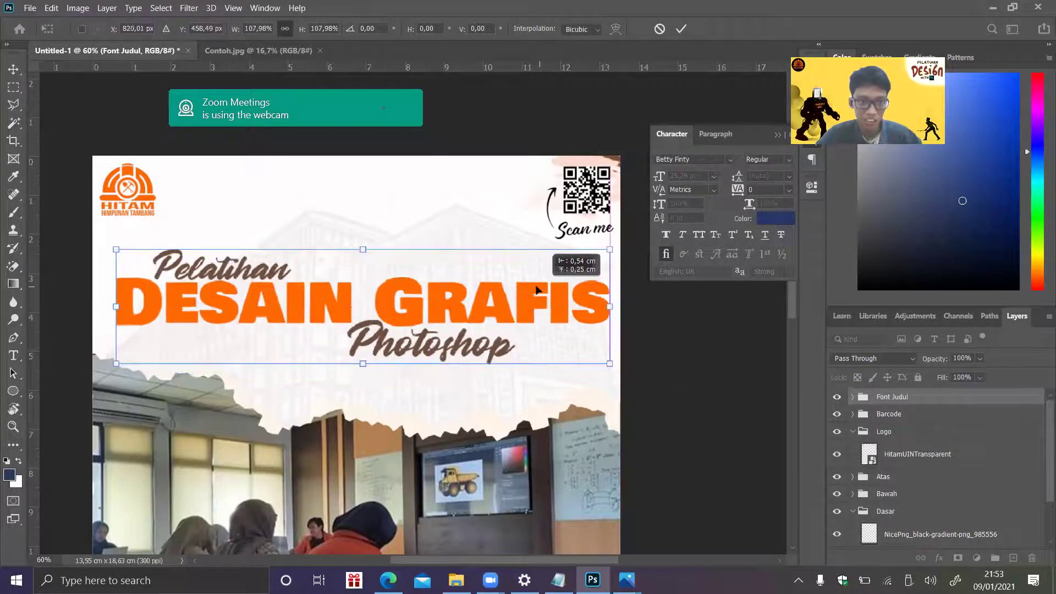
drag(616, 376, 599, 363)
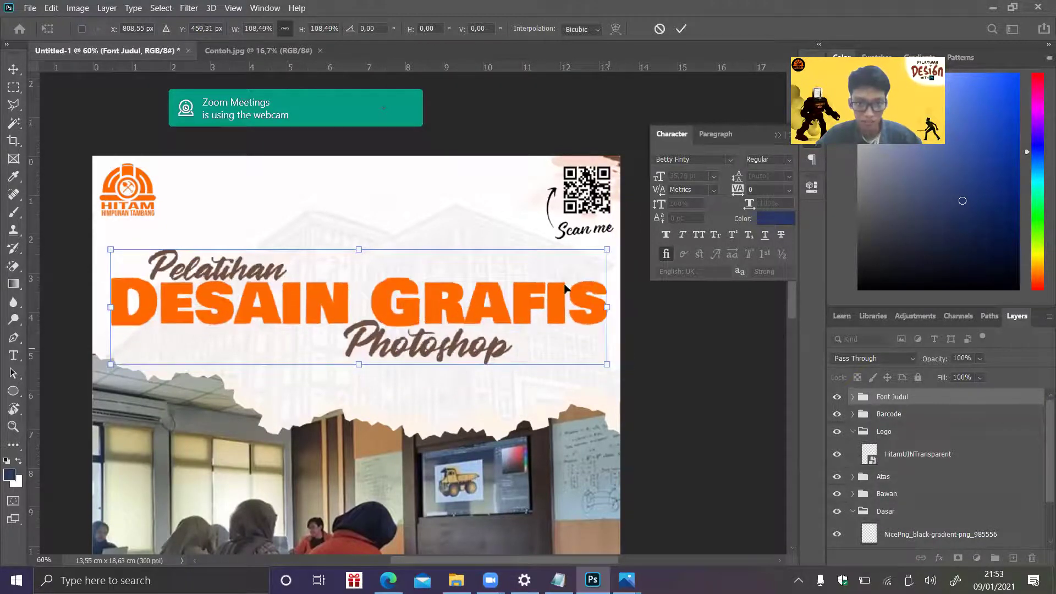
key(Return)
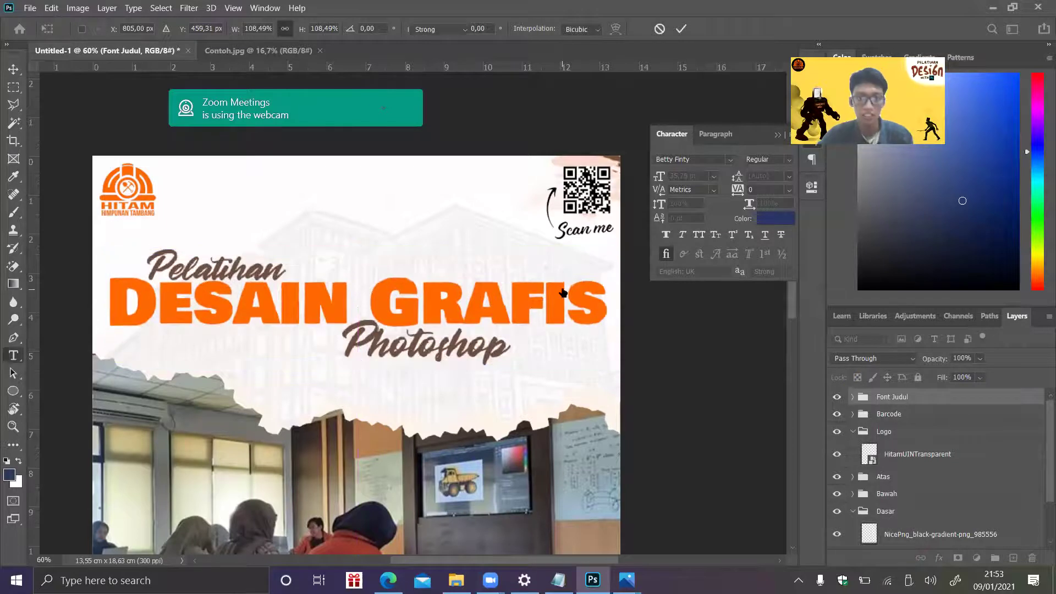
- Adjust the Photoshop word inside the group, nudging it slightly left
click(852, 396)
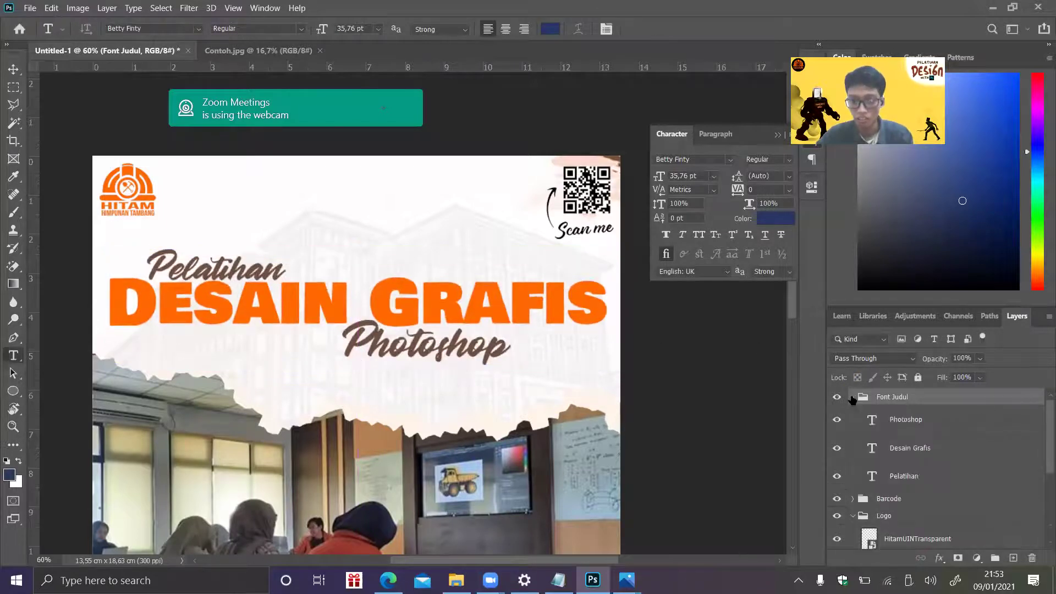
click(903, 422)
key(ctrl+t)
drag(524, 338, 547, 345)
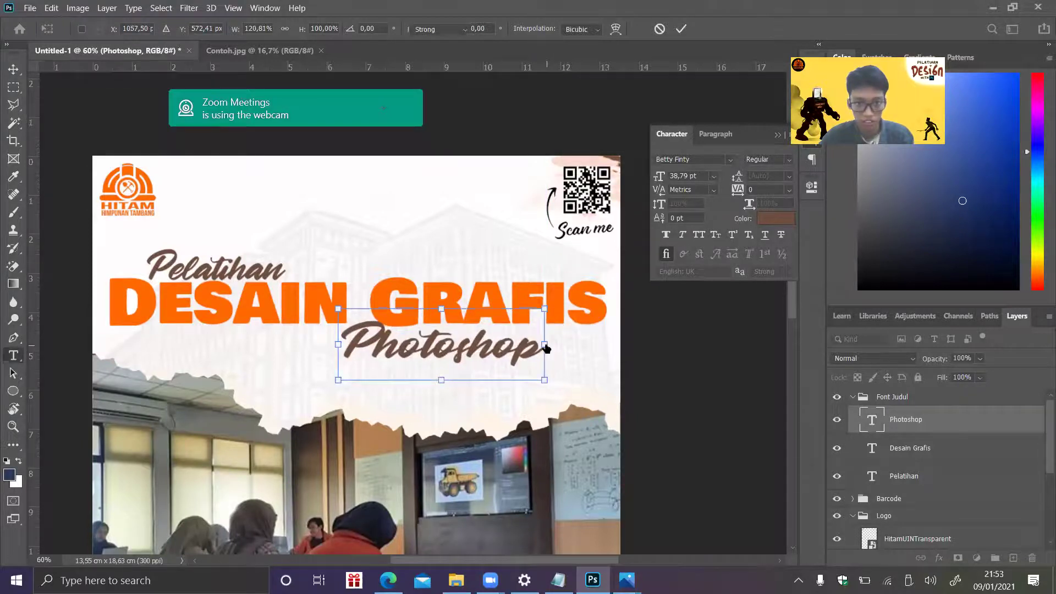
key(Escape)
key(ctrl+t)
key(Left)
key(Left)
key(Left)
key(Left)
key(Left)
key(Left)
key(Left)
key(Left)
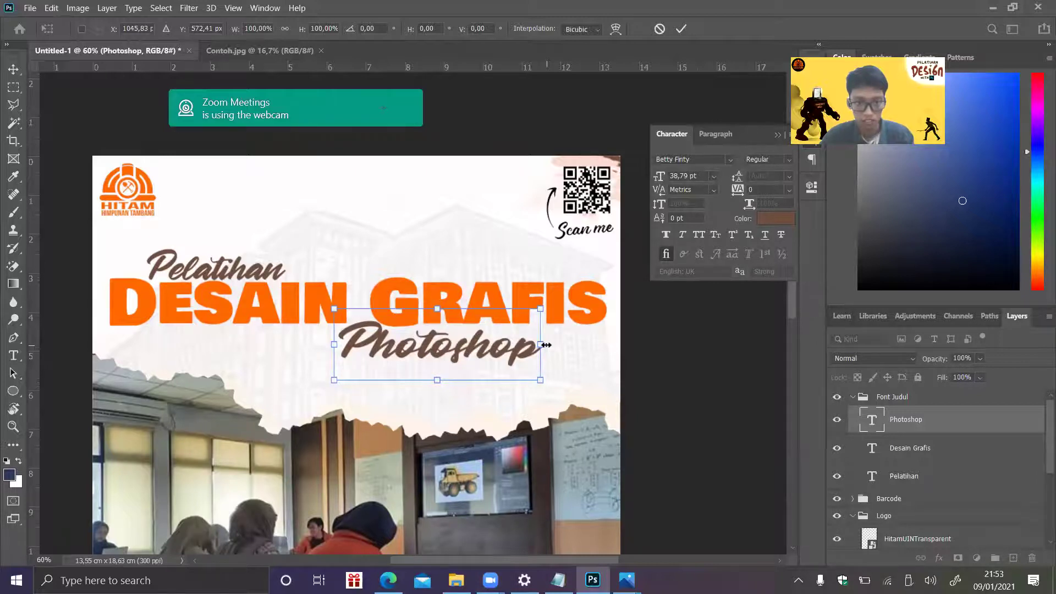
key(Return)
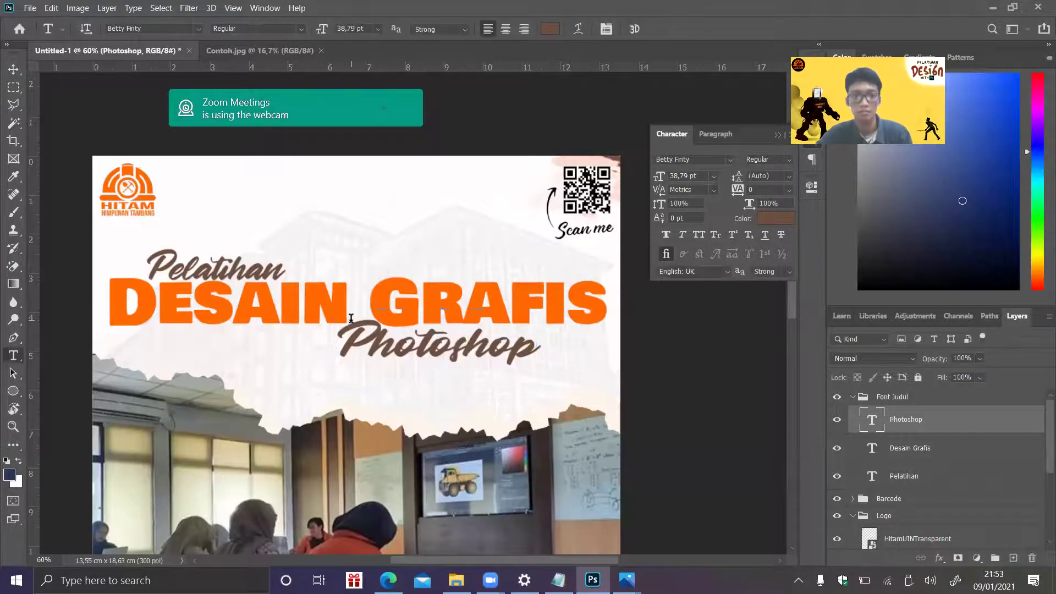
- Type 'Proudly Present' at the top centre of the poster and set it to Arial
drag(794, 312, 794, 310)
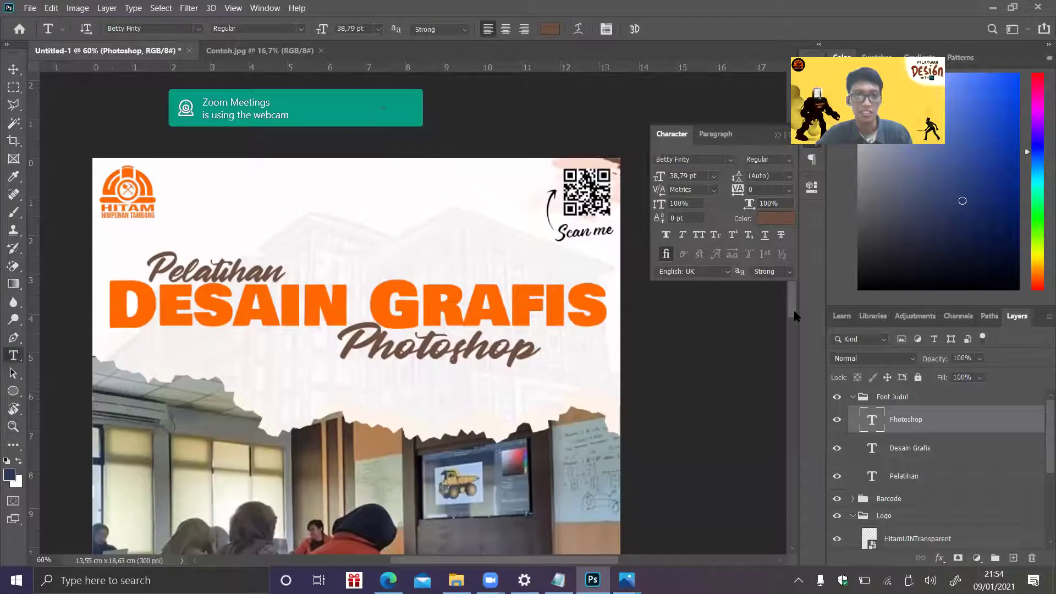
click(302, 189)
text(Prou)
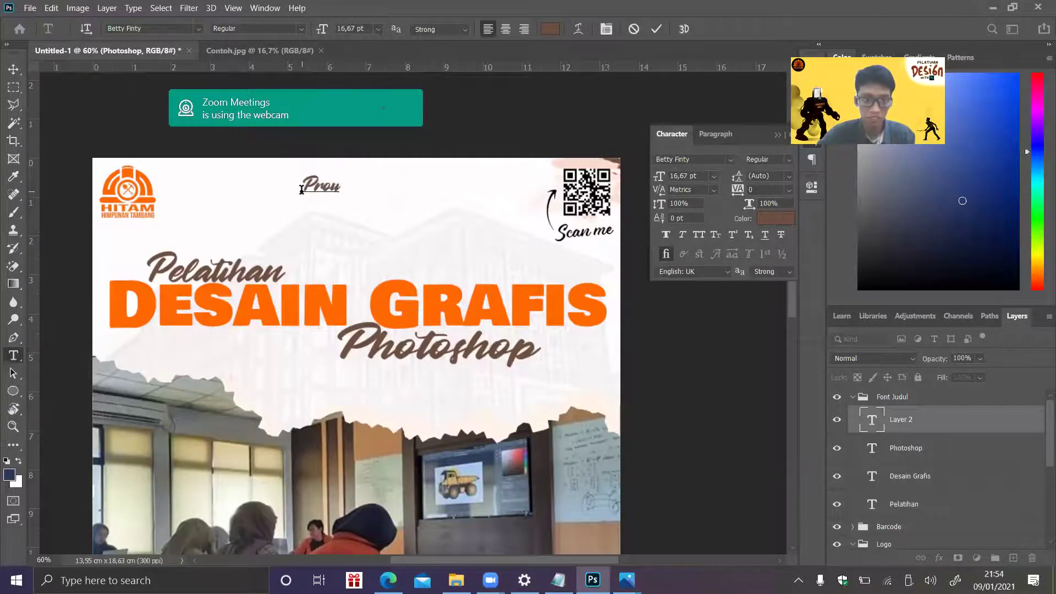
text(dly Present)
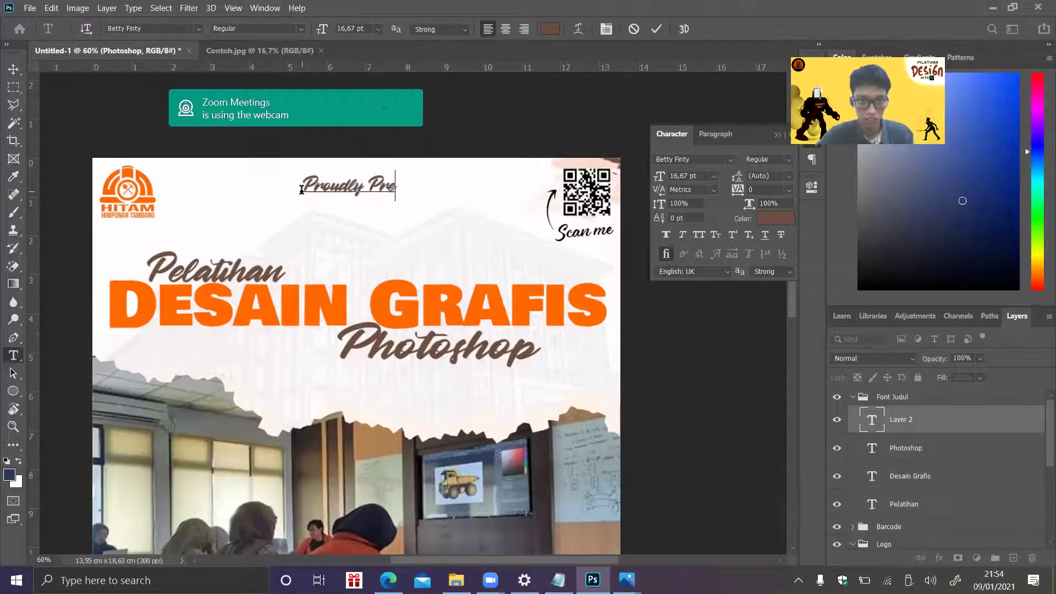
drag(301, 190, 422, 187)
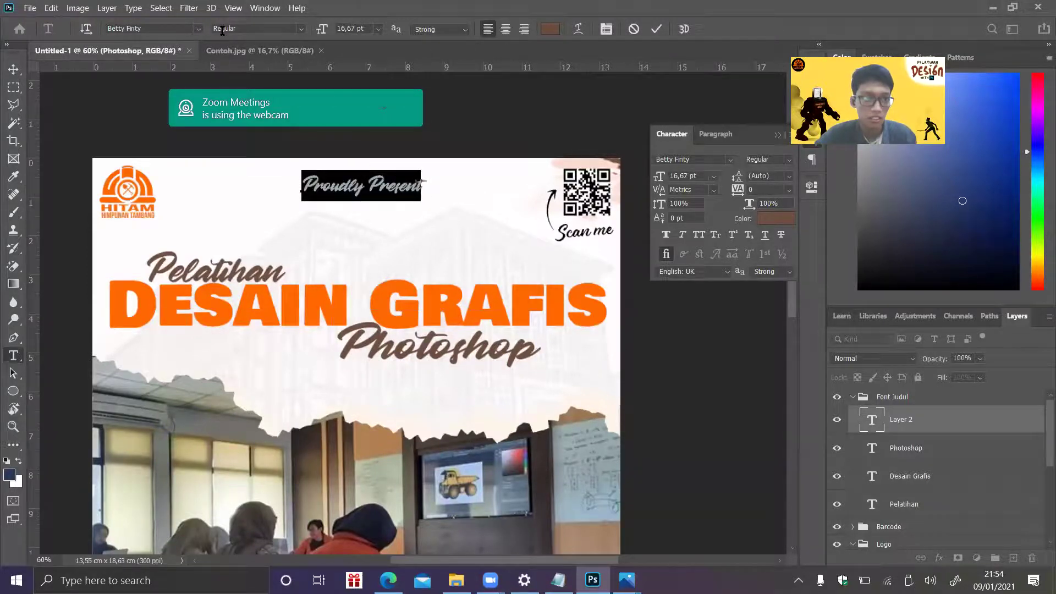
click(198, 28)
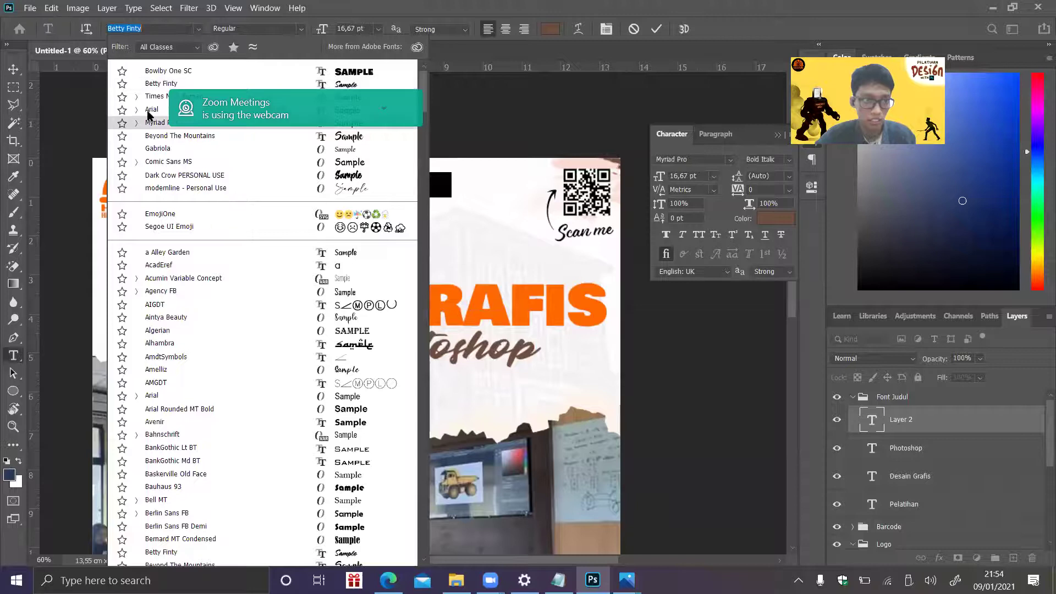
click(149, 112)
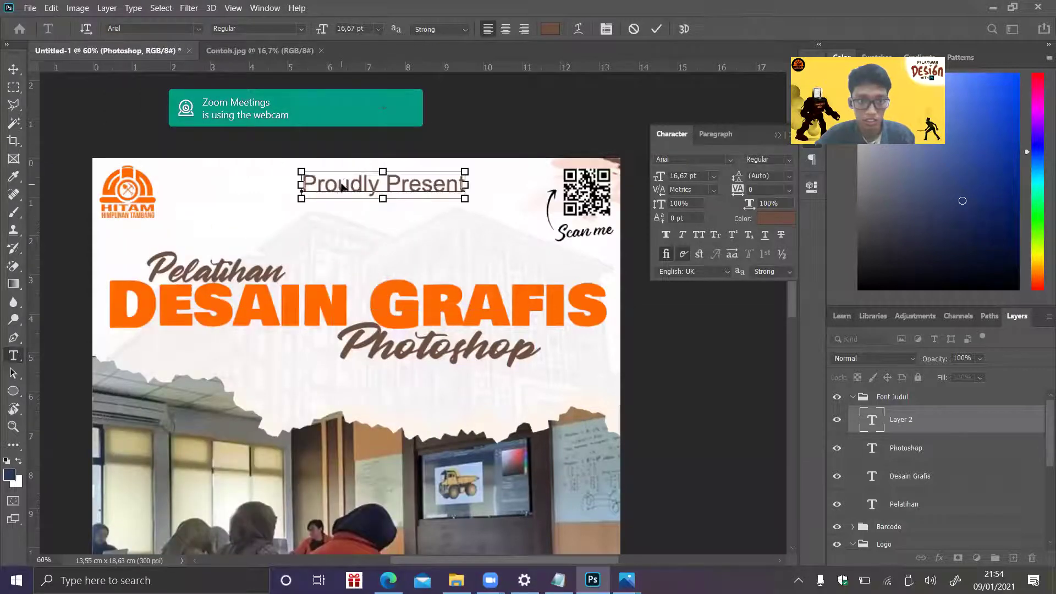
- Make the Proudly Present text black and commit the text
click(550, 29)
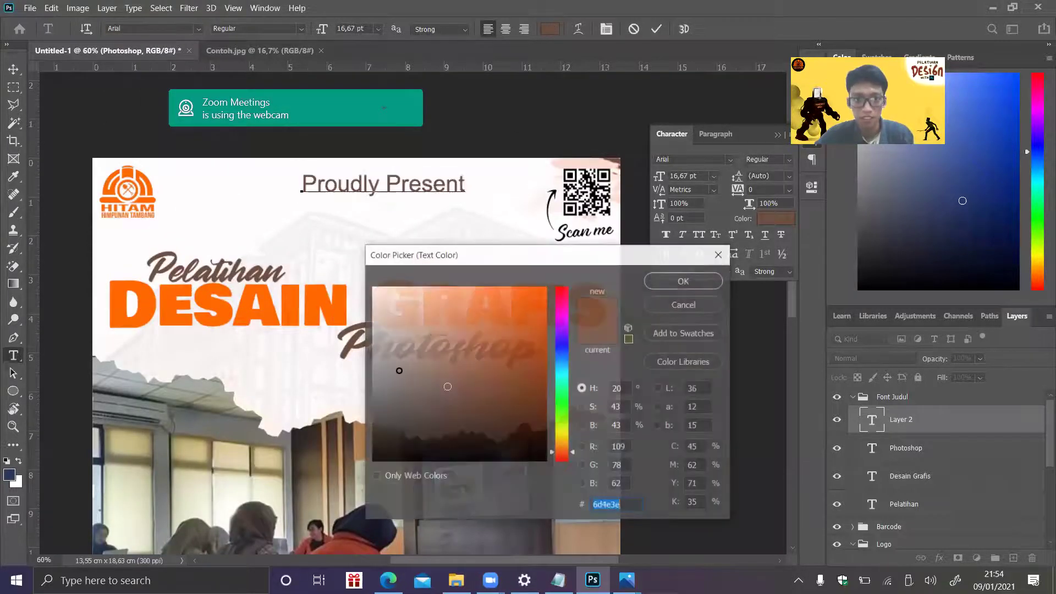
click(382, 423)
click(380, 421)
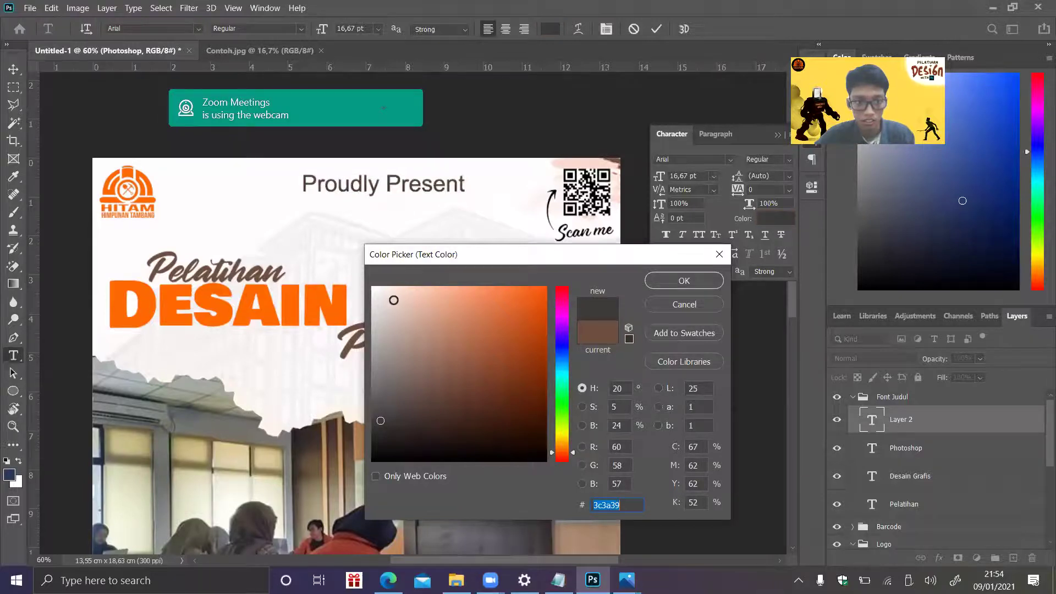
click(427, 220)
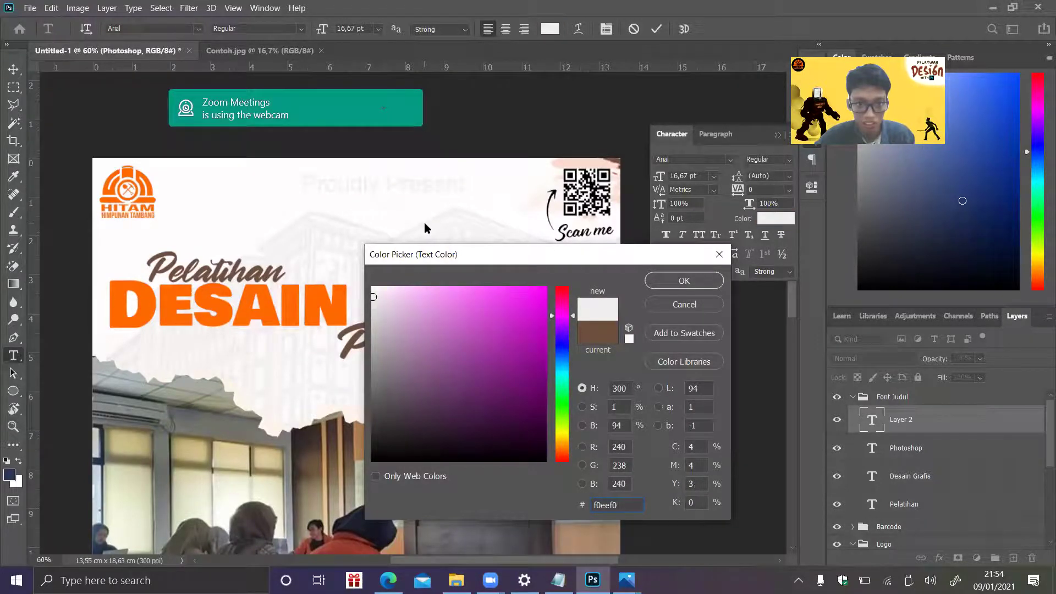
drag(392, 436, 372, 461)
click(684, 281)
click(403, 186)
click(960, 398)
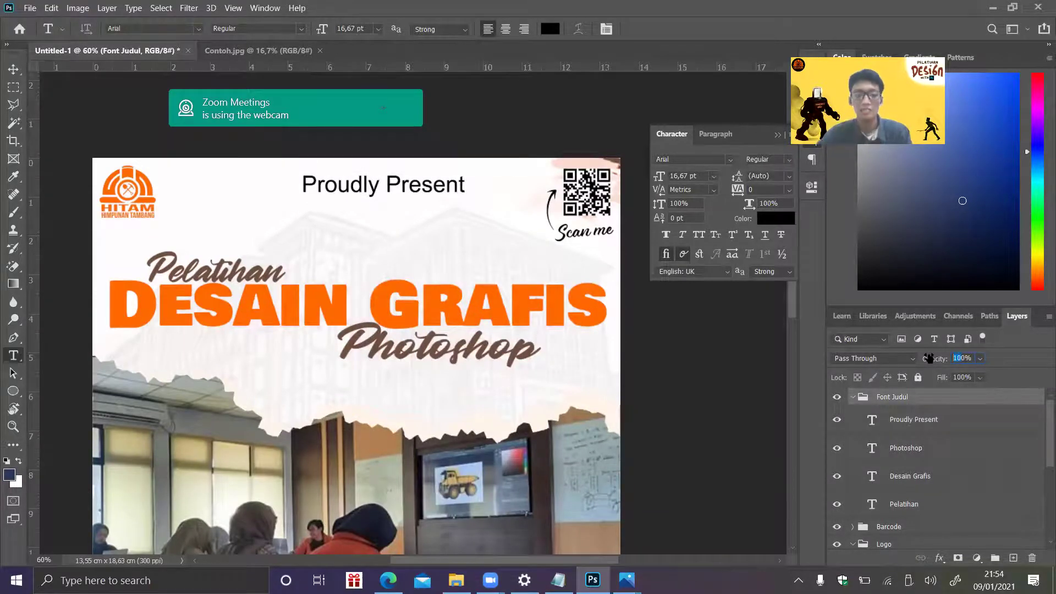
- Set the Proudly Present layer's opacity to 60%
drag(935, 358, 929, 358)
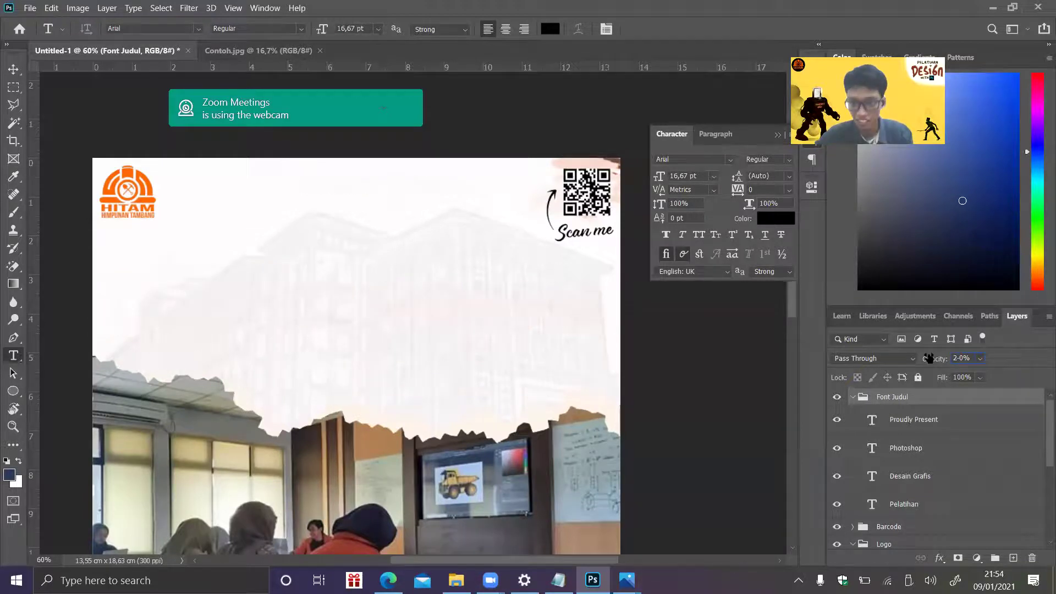
click(930, 477)
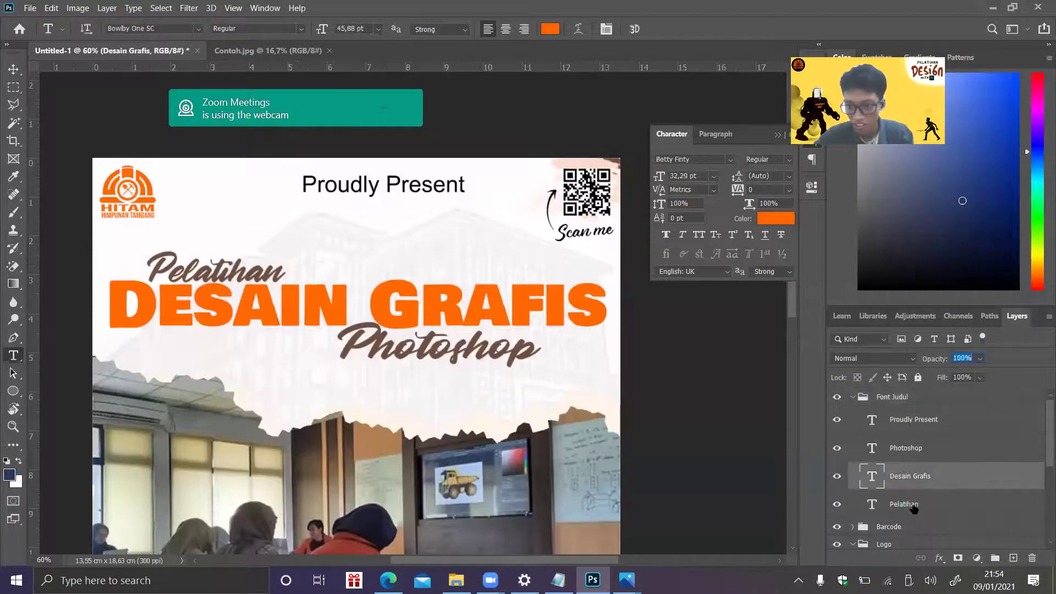
click(930, 503)
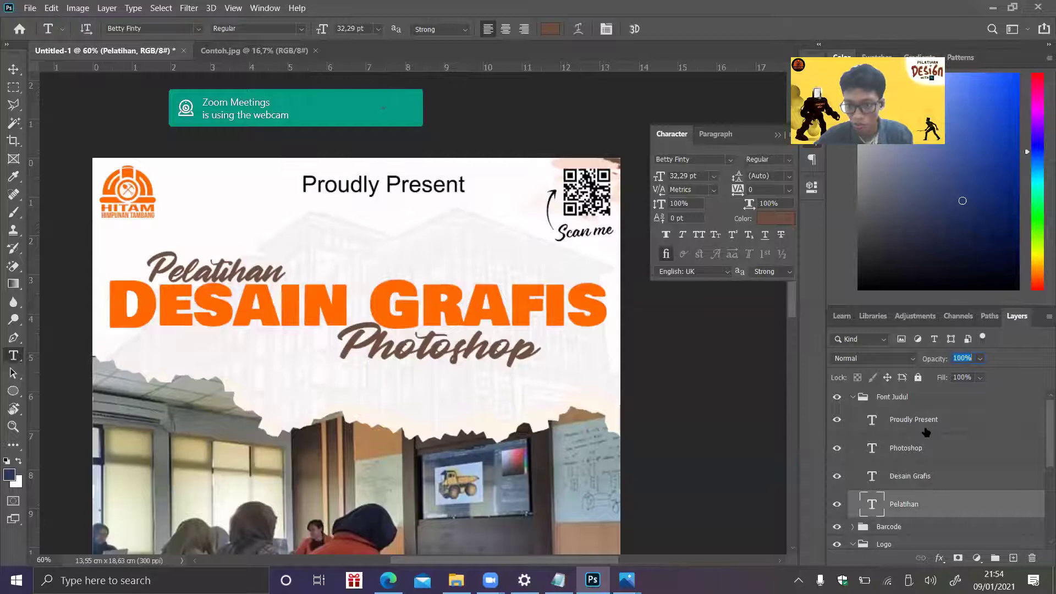
click(956, 419)
drag(963, 358, 894, 358)
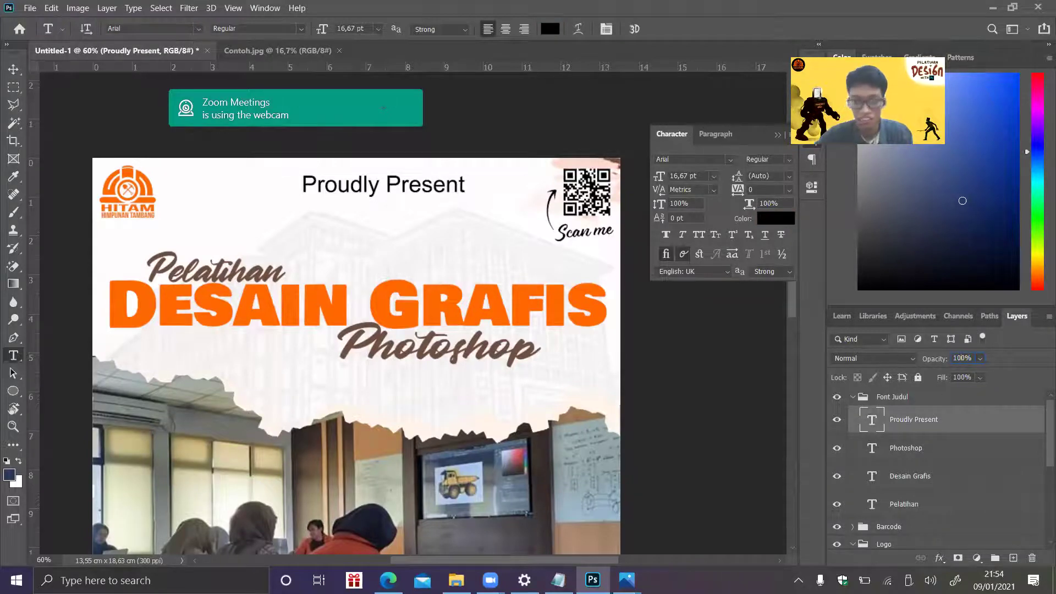
text(20)
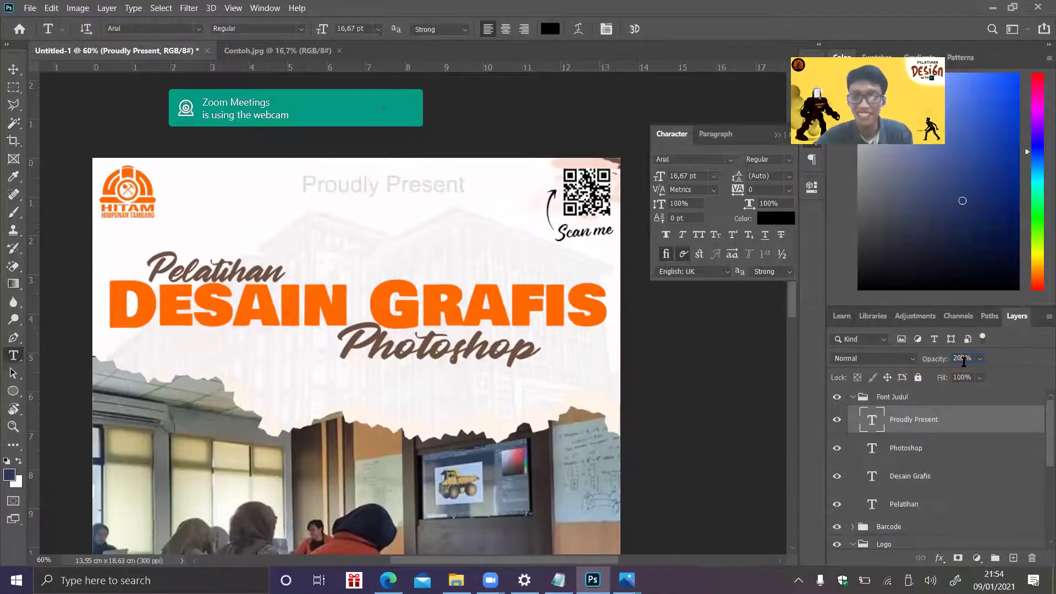
key(Return)
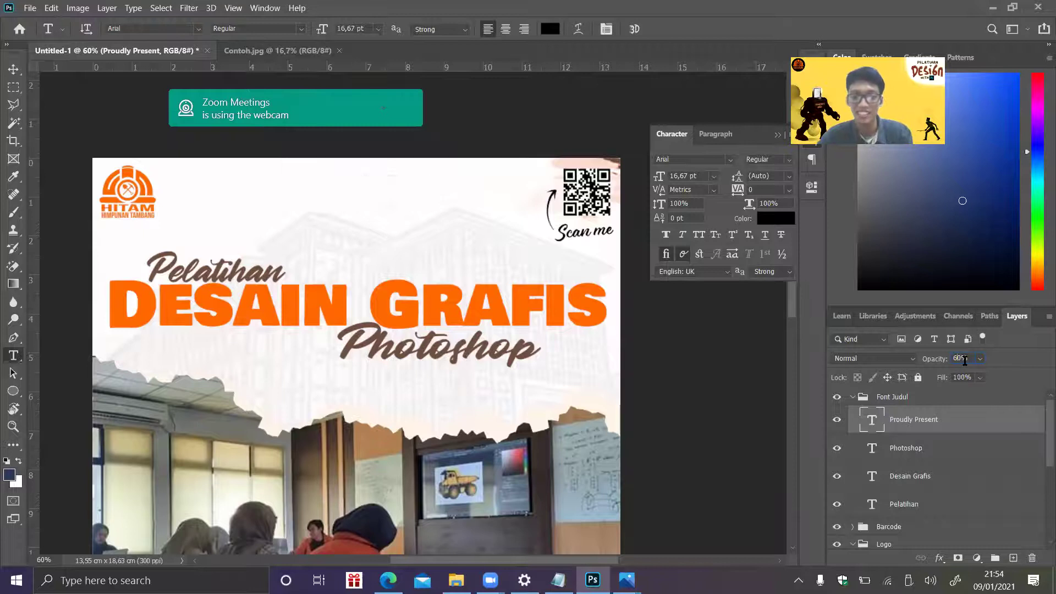
text(60)
key(Return)
- Set the layer's fill to 90% and scale the line down with Free Transform
click(960, 376)
text(90)
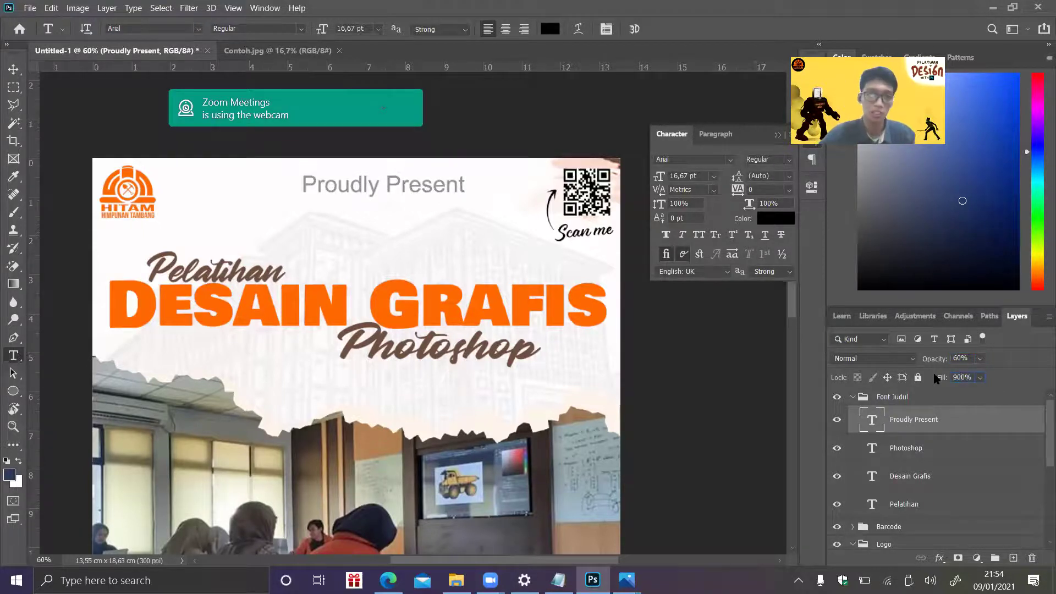
text(0)
key(Return)
click(565, 227)
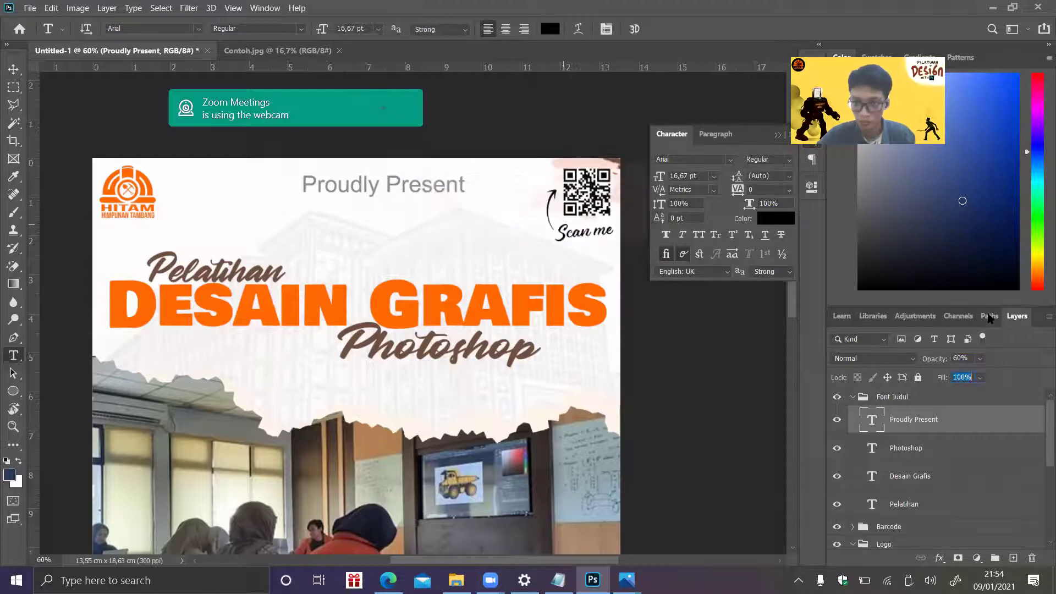
click(955, 378)
text(10)
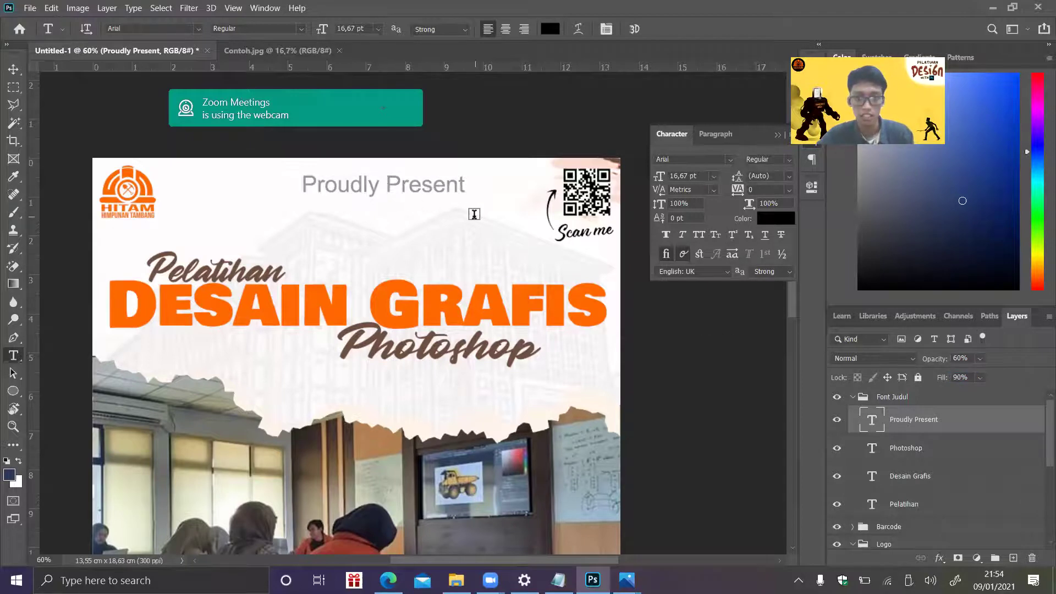
key(ctrl+t)
drag(463, 173, 408, 189)
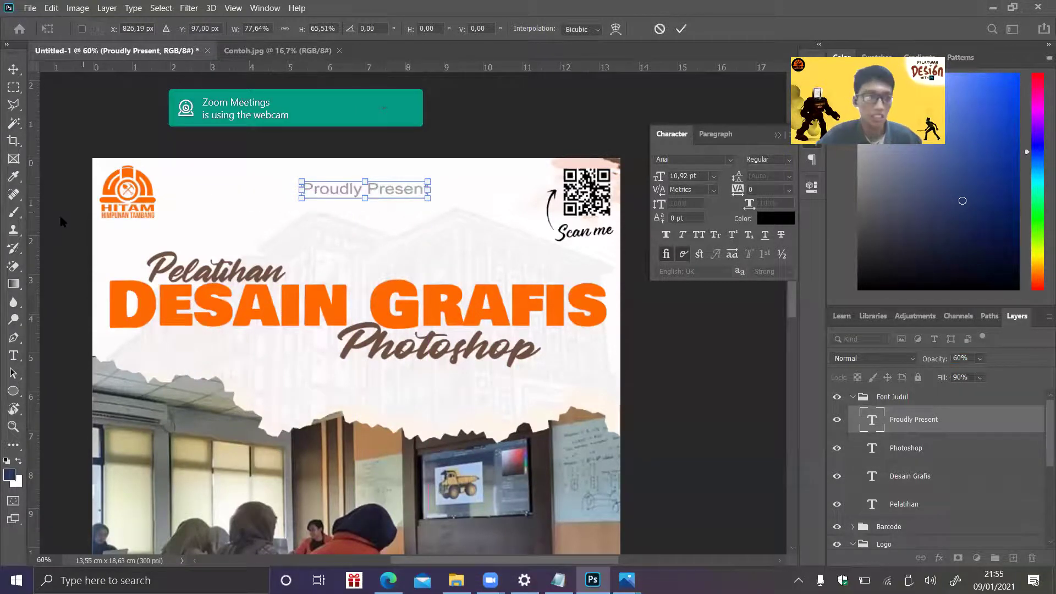
- Move the vertical guide to the page centre and centre the shrunken Proudly Present title on it
drag(265, 232, 358, 288)
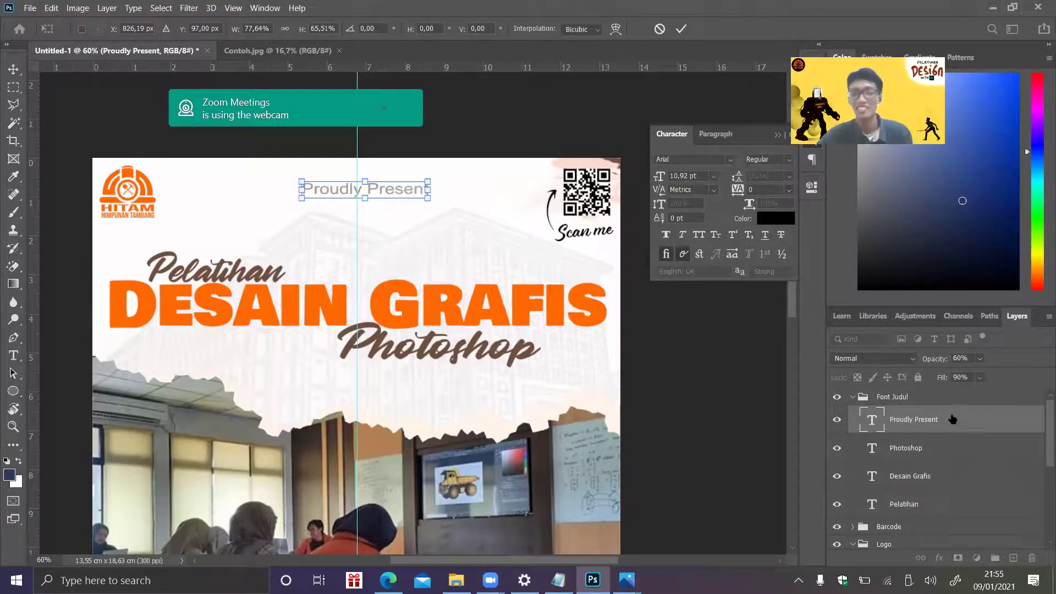
key(Return)
key(ctrl+t)
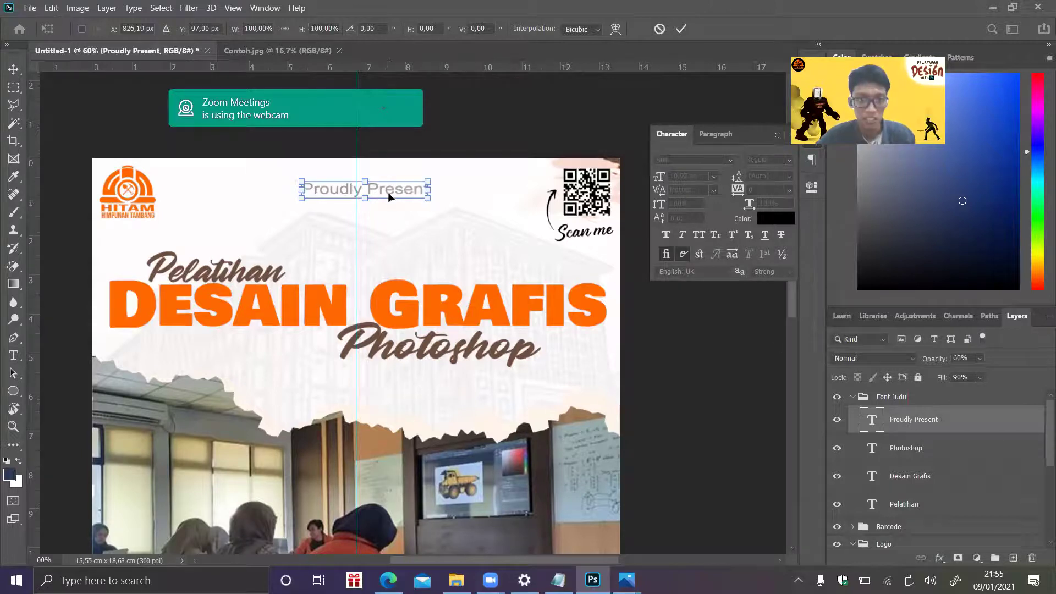
drag(390, 191, 385, 191)
key(Return)
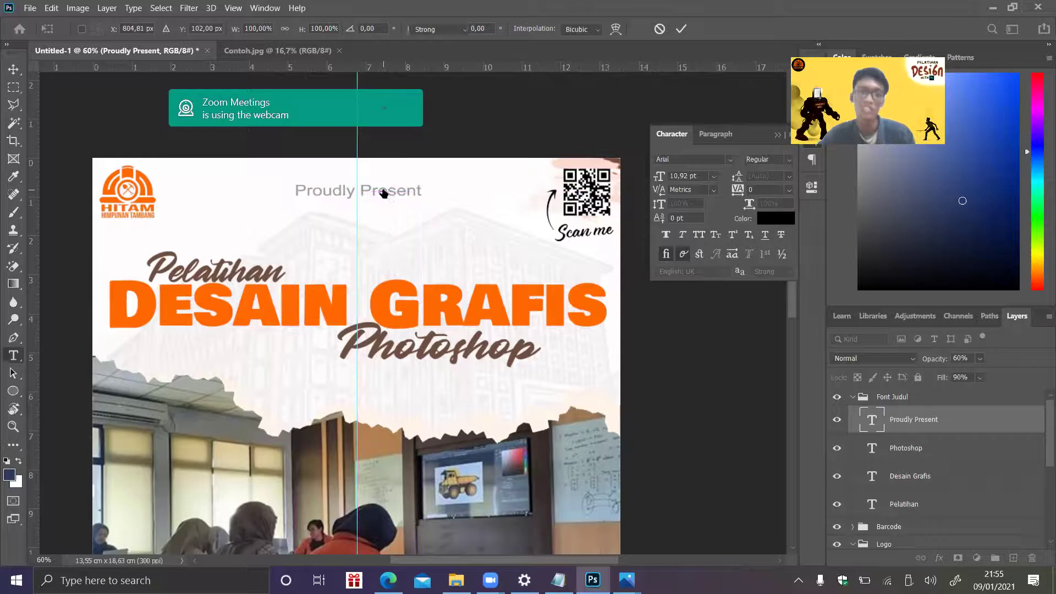
key(t)
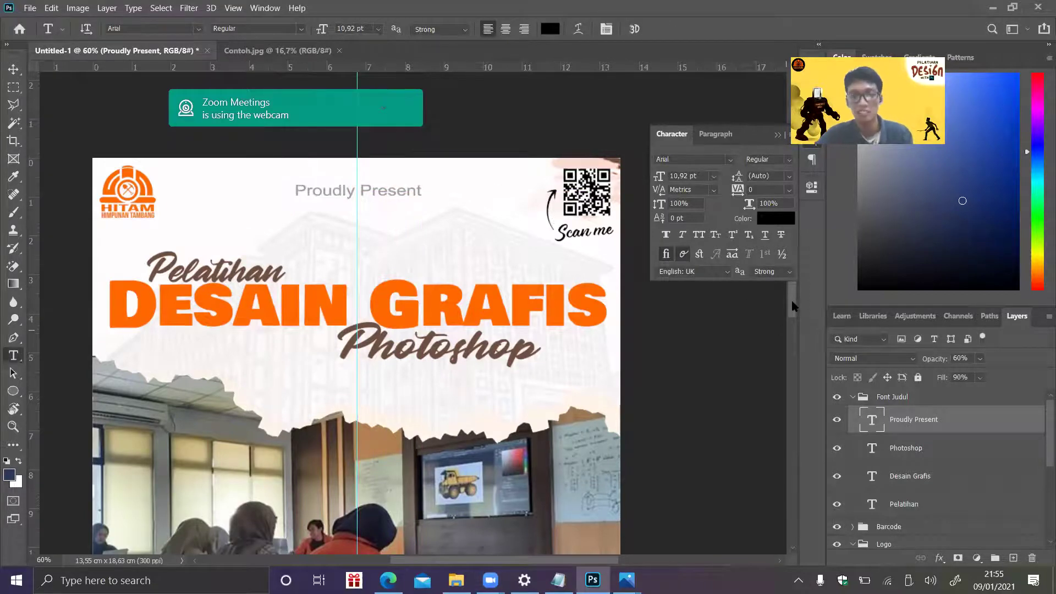
- Add a text layer reading 'Wishnu' above the left portrait
scroll(790, 319, down, 3)
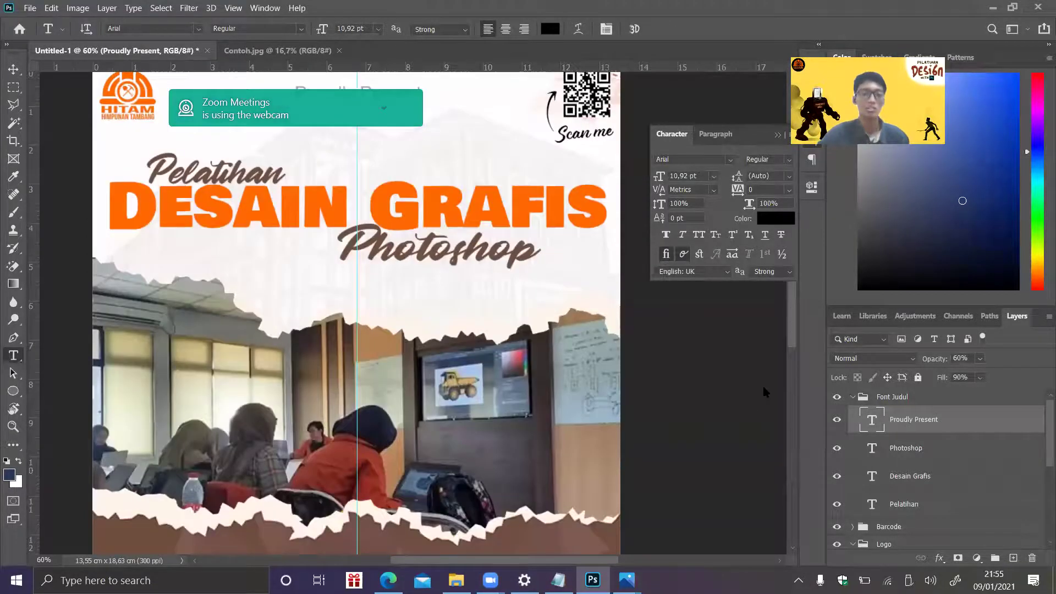
scroll(545, 342, down, 8)
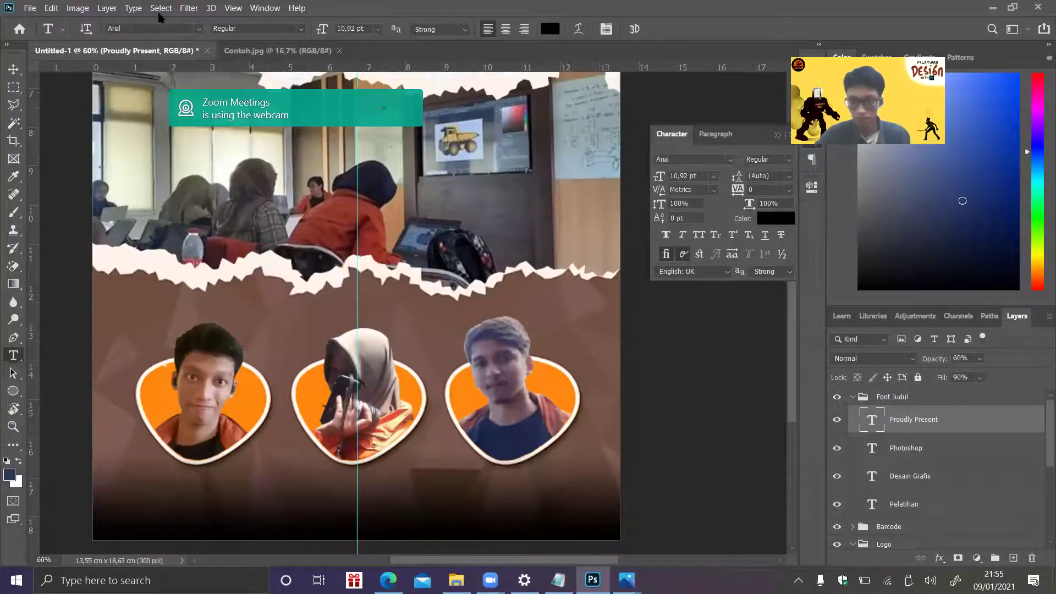
click(31, 9)
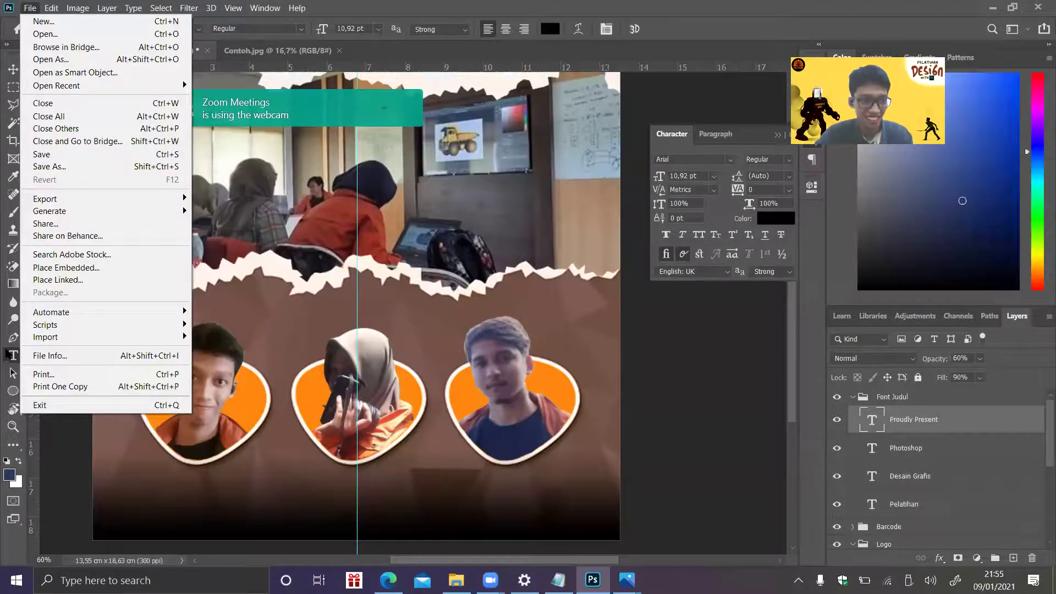
click(258, 315)
click(257, 315)
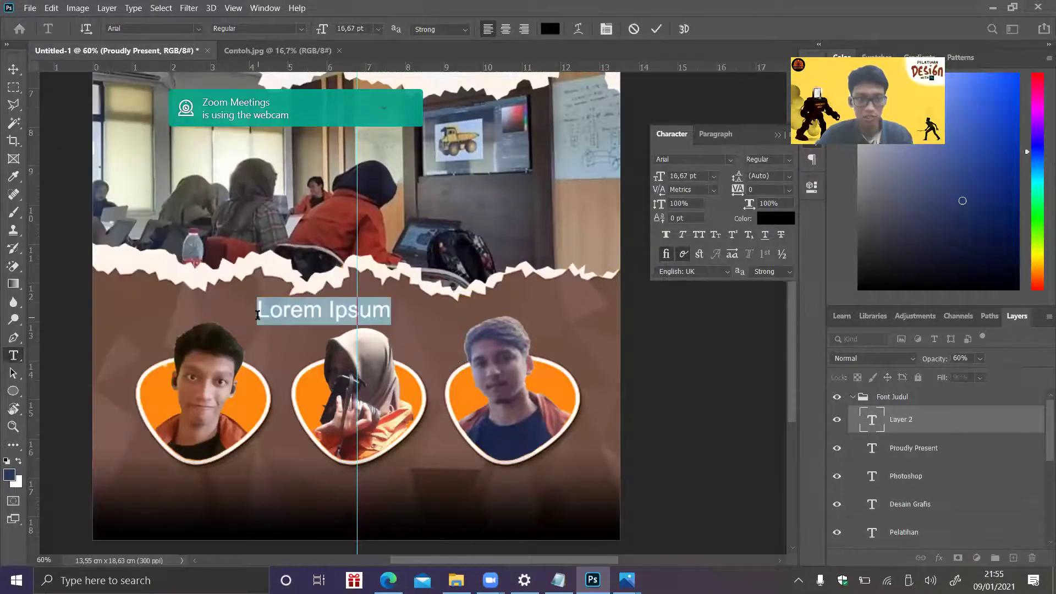
text(Wishnu)
- Set the Wishnu name to Bowlby One SC and pick white as its text colour
key(ctrl+a)
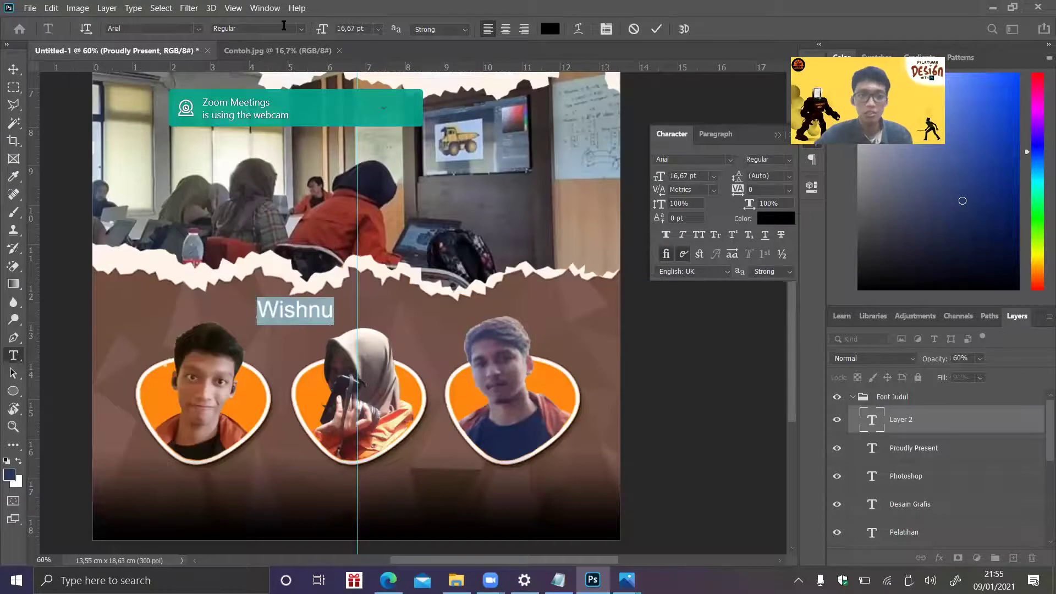
click(199, 28)
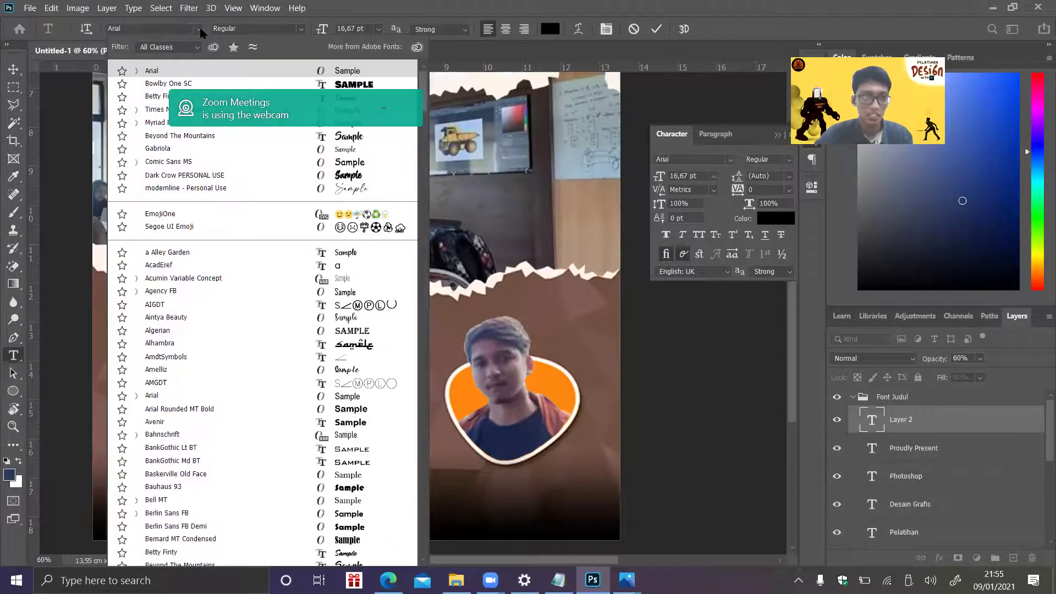
click(158, 96)
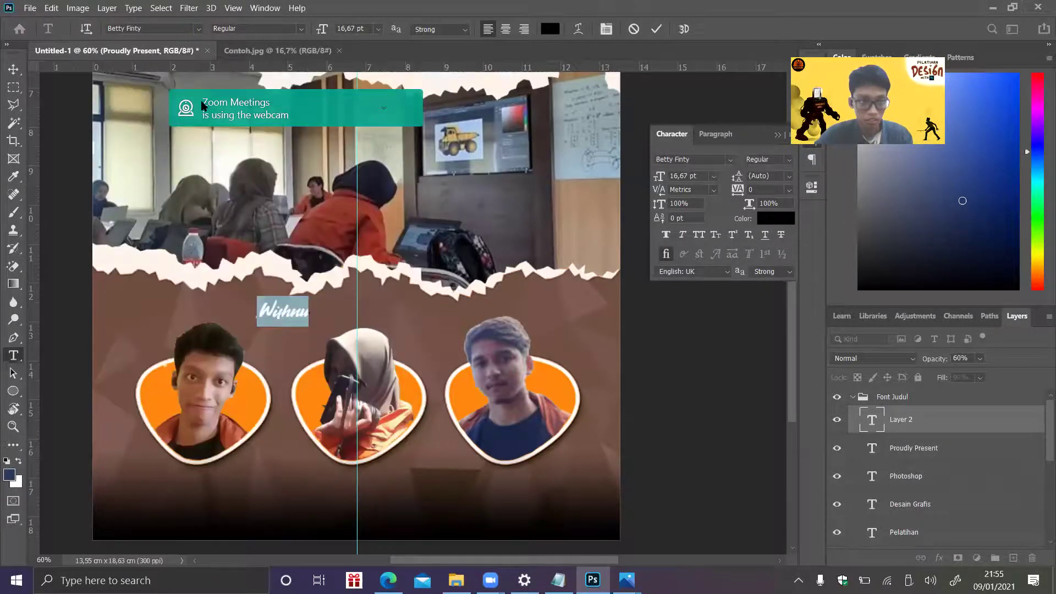
click(199, 28)
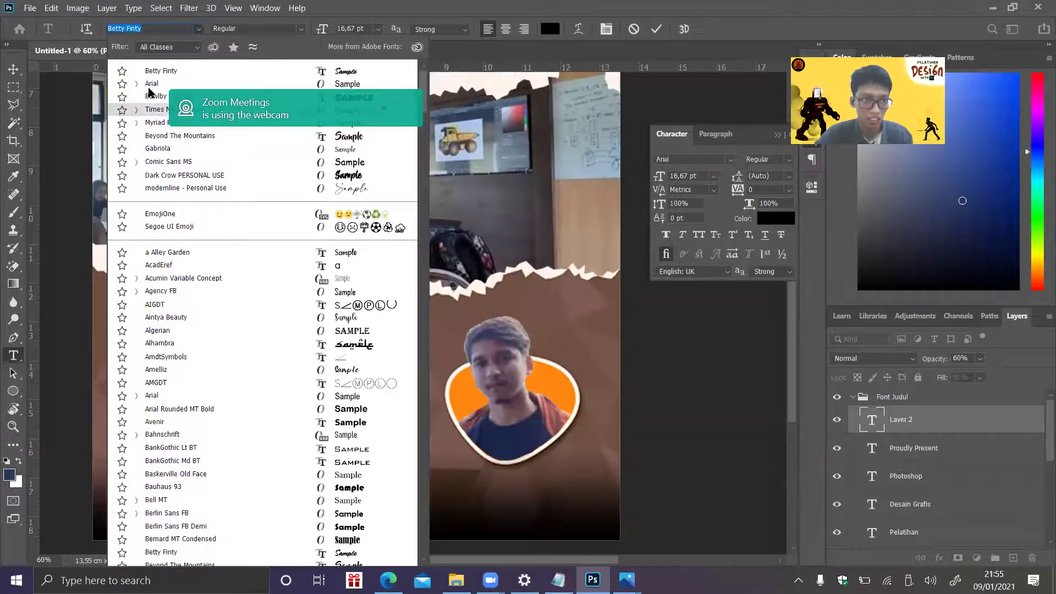
click(155, 96)
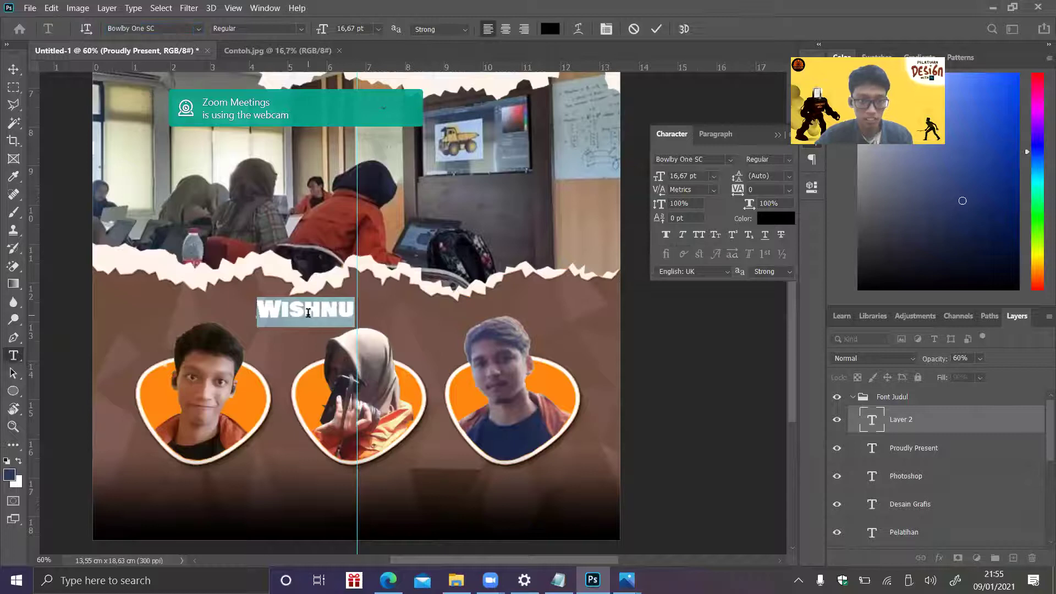
key(Right)
key(alt+Tab)
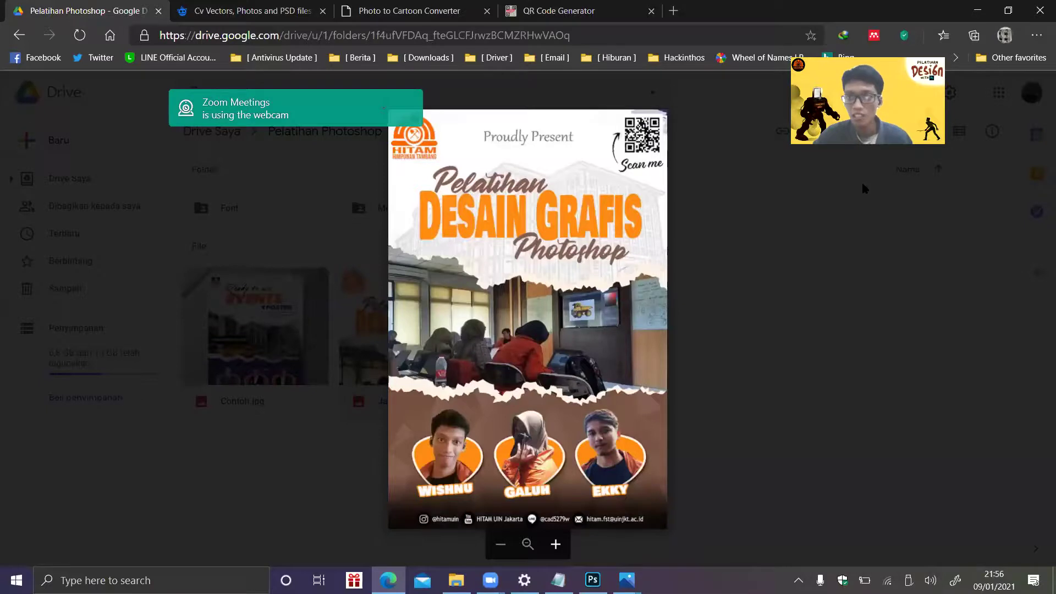
click(978, 11)
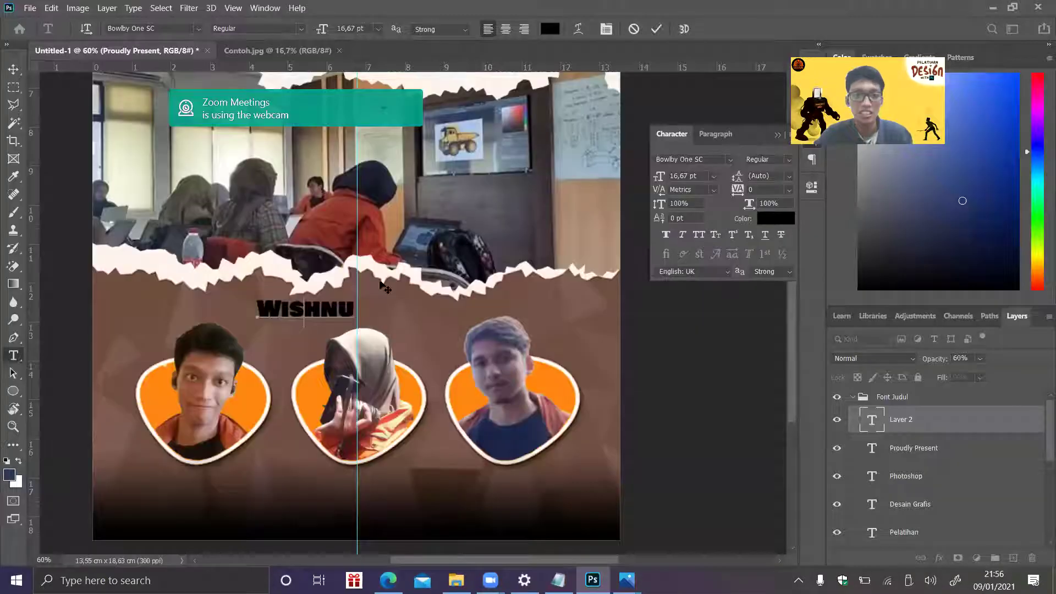
click(550, 29)
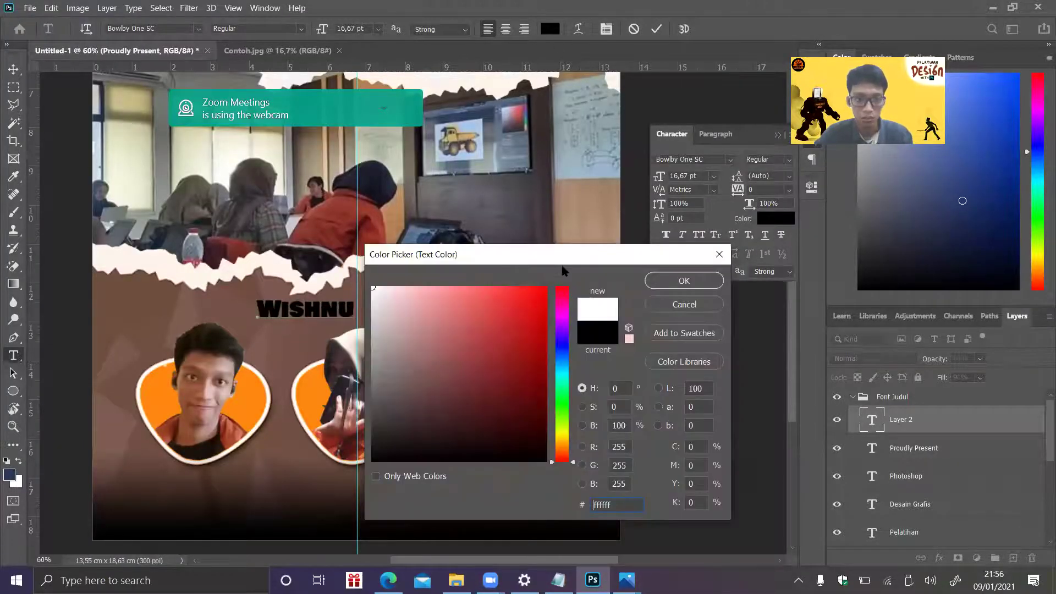
- Confirm white text and give the Wishnu layer a 6 px orange outside stroke at 100% opacity
key(Return)
right_click(926, 420)
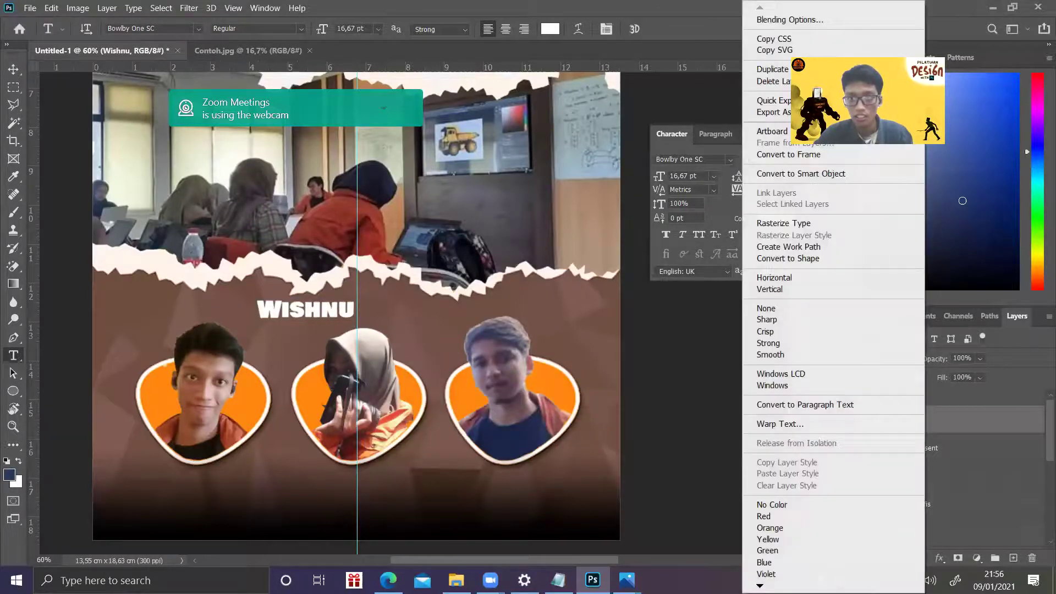
click(807, 22)
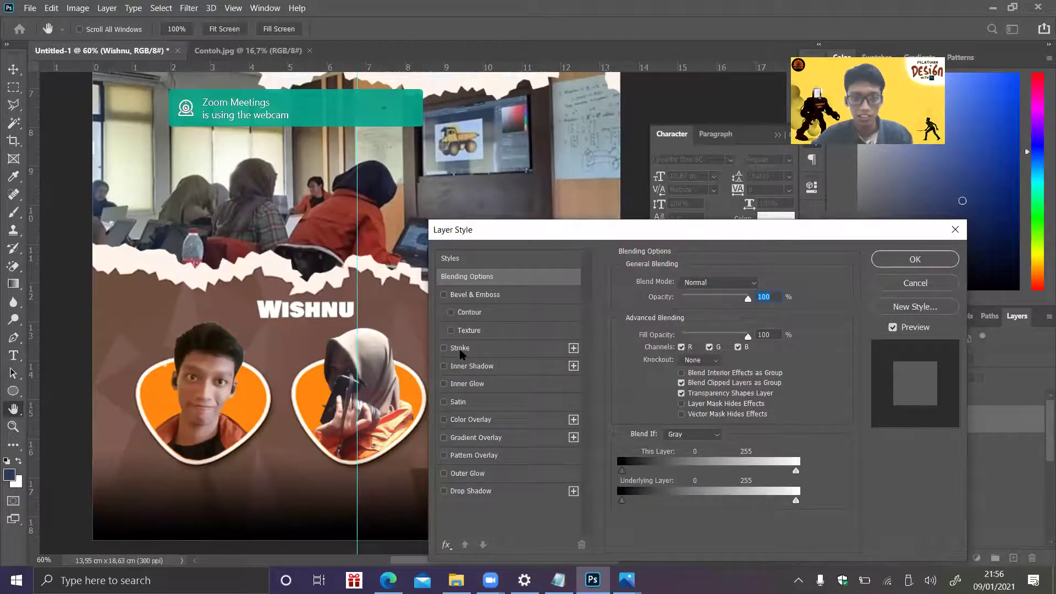
click(460, 348)
click(653, 383)
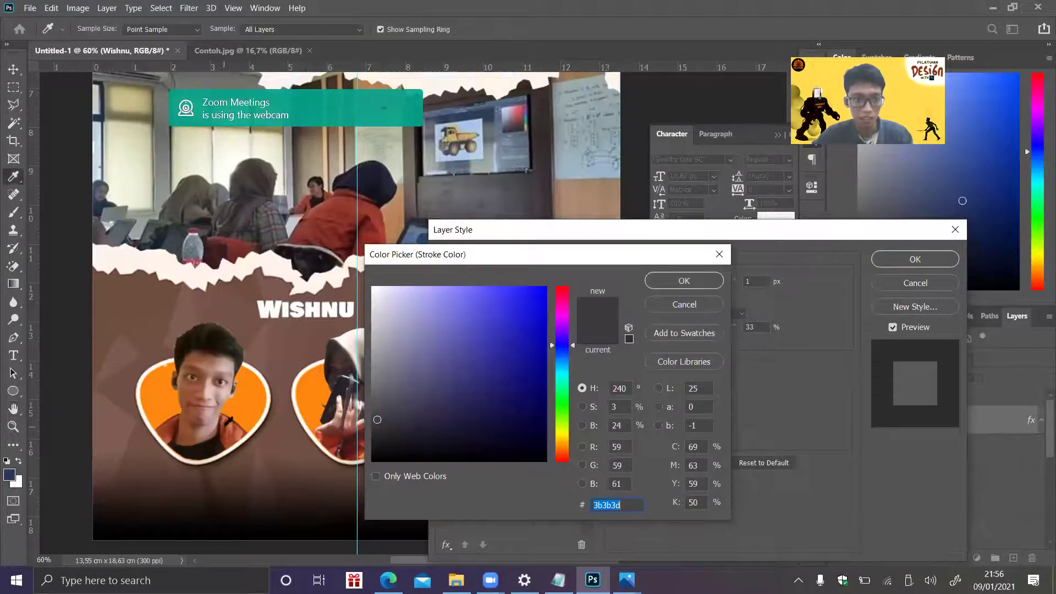
click(228, 424)
click(718, 281)
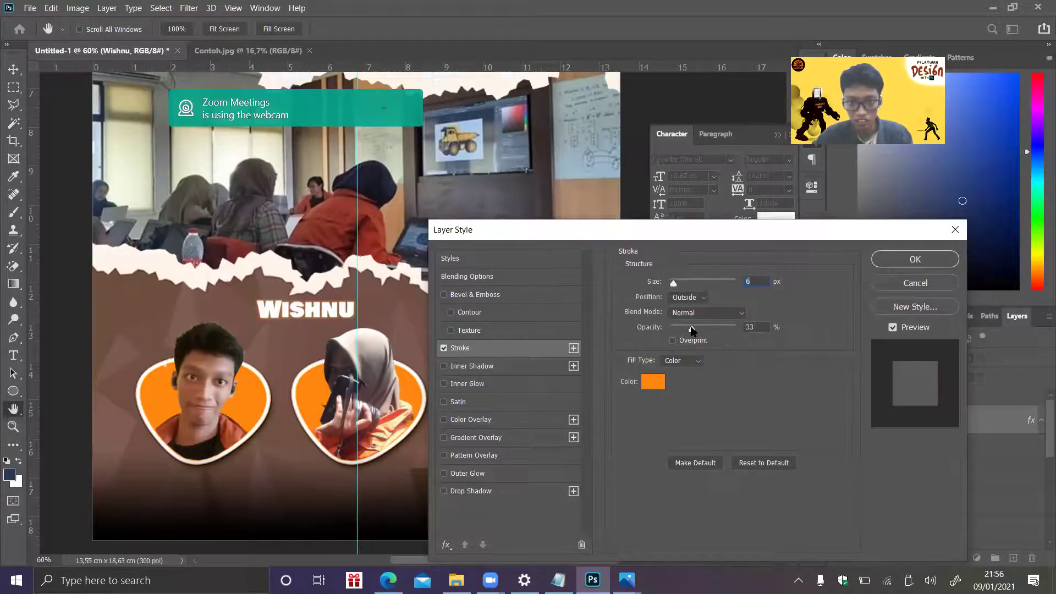
click(692, 331)
click(542, 227)
drag(692, 330, 770, 326)
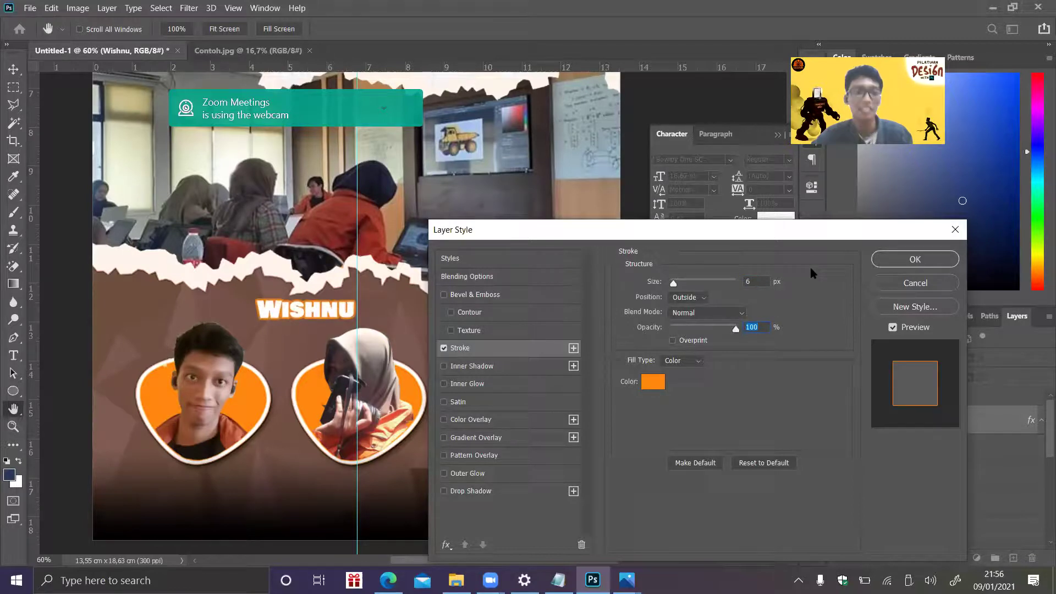
click(937, 261)
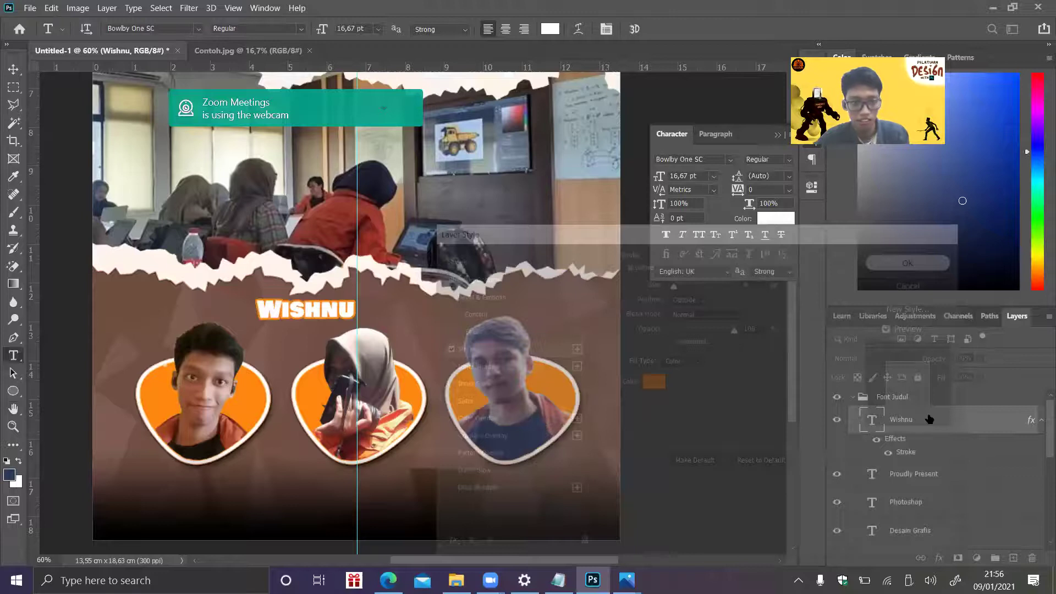
- Move the WISHNU label to just below the left portrait, checking the reference poster
key(ctrl+t)
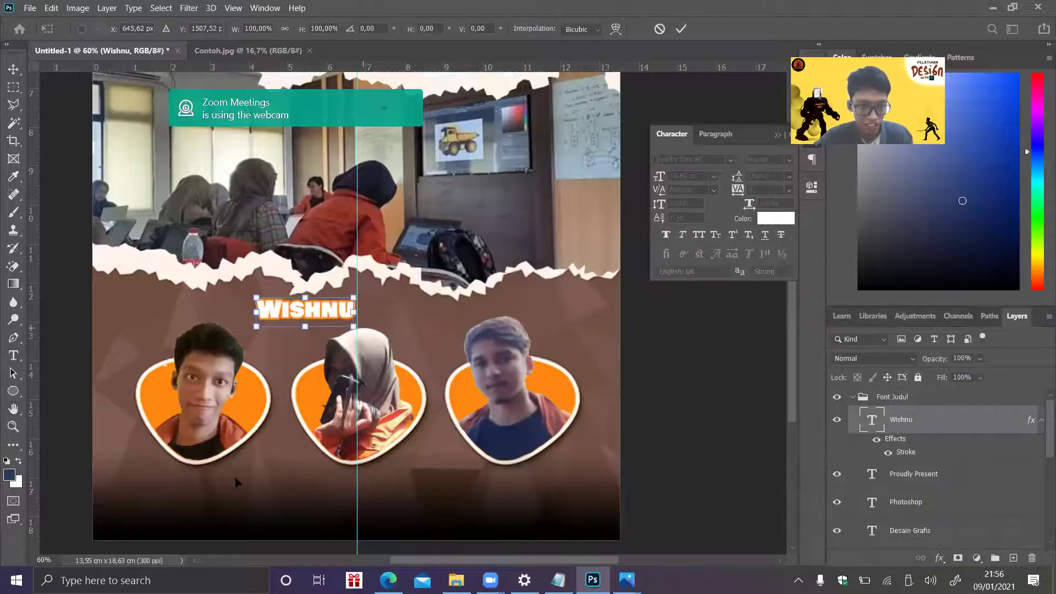
drag(331, 314, 224, 471)
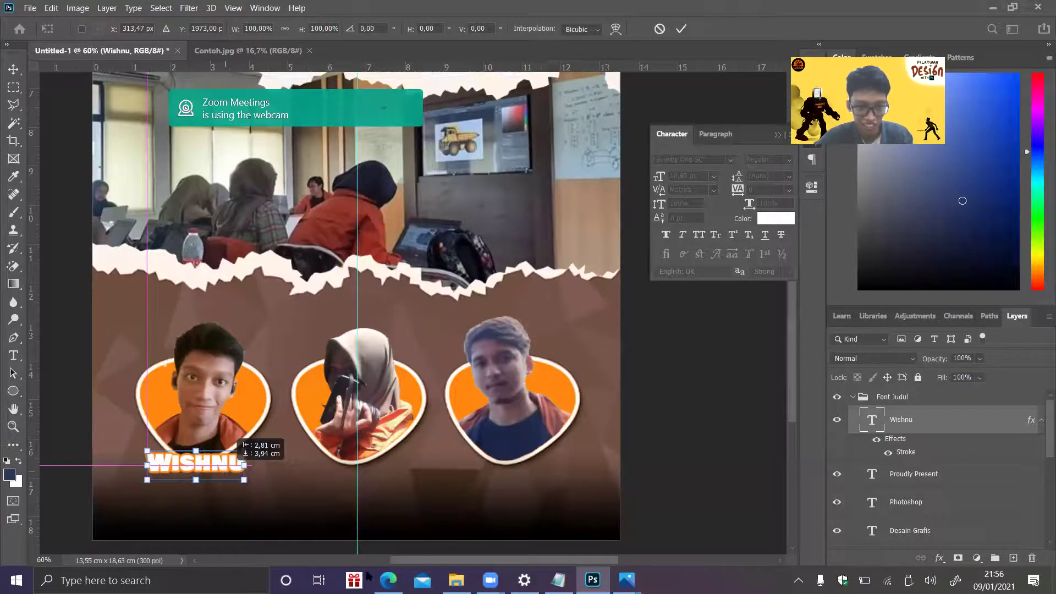
click(389, 580)
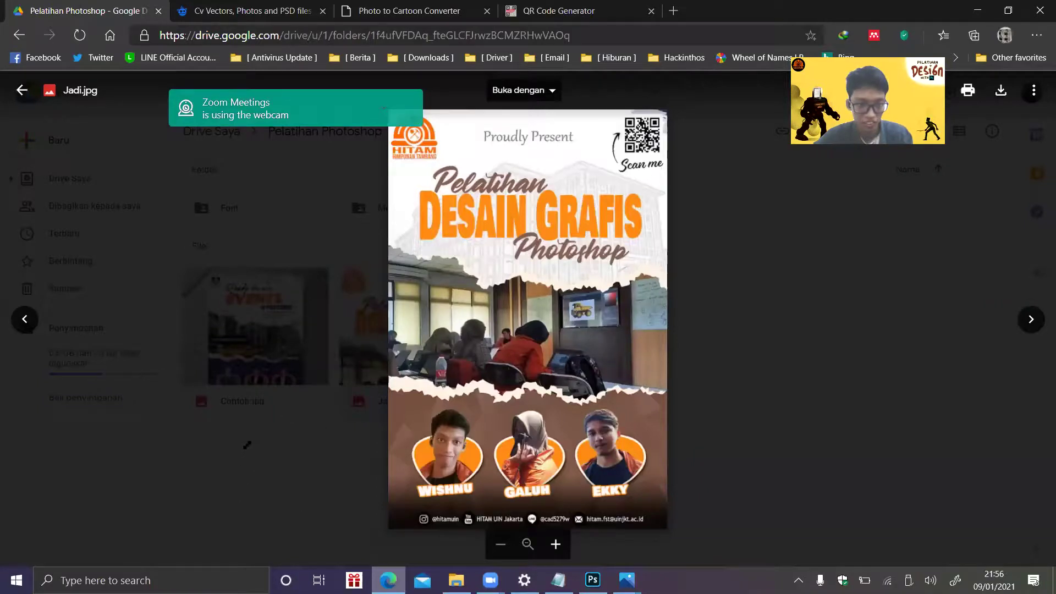
key(alt+Tab)
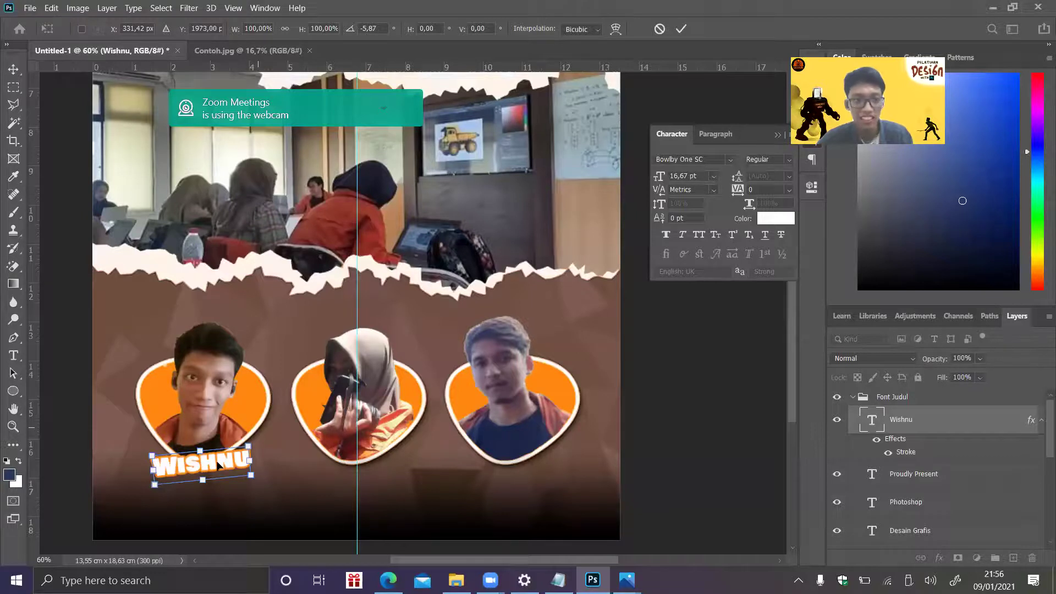
key(Return)
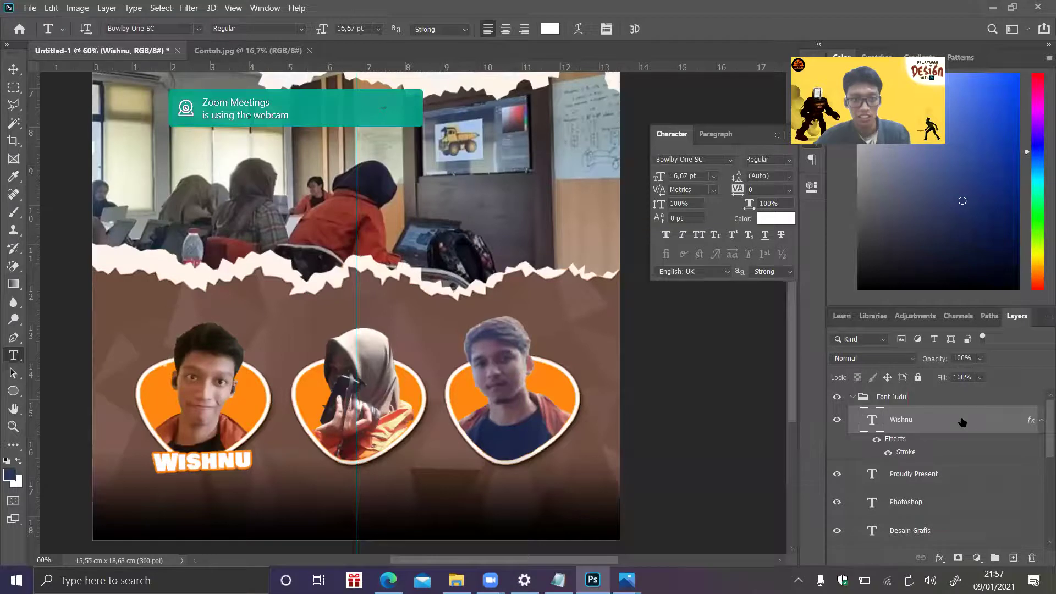
- Add a GALUH name label and place it below the middle portrait
click(346, 305)
text(GALUH)
click(920, 426)
key(ctrl+t)
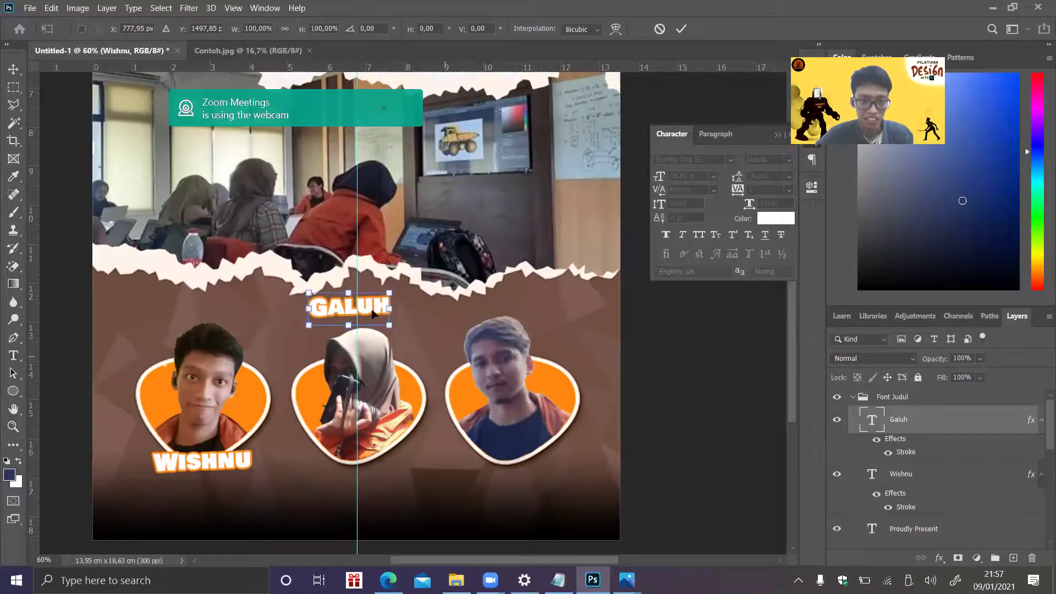
drag(372, 309, 384, 408)
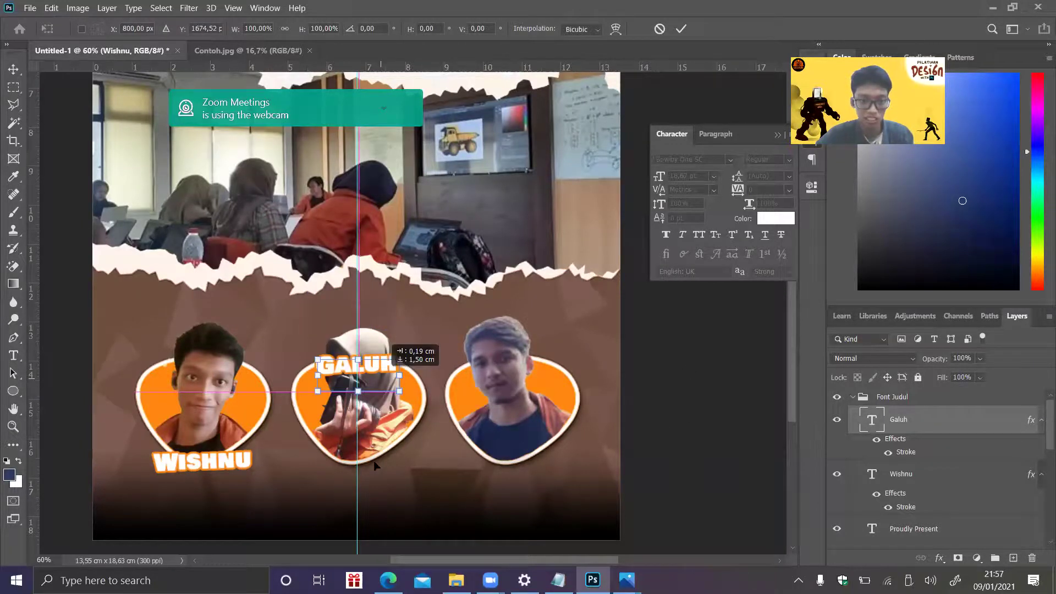
drag(372, 466, 373, 467)
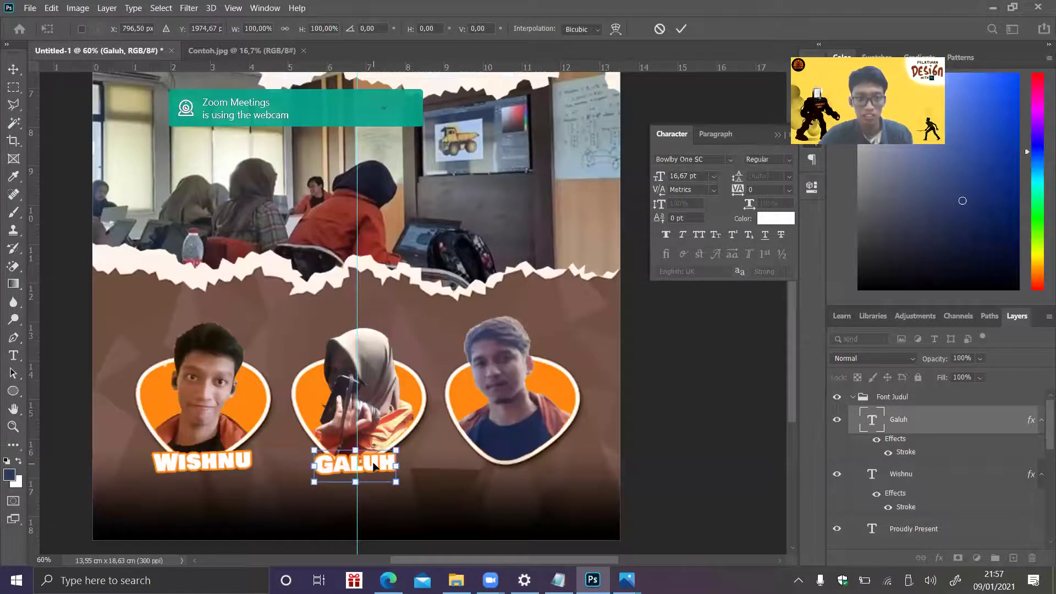
key(Return)
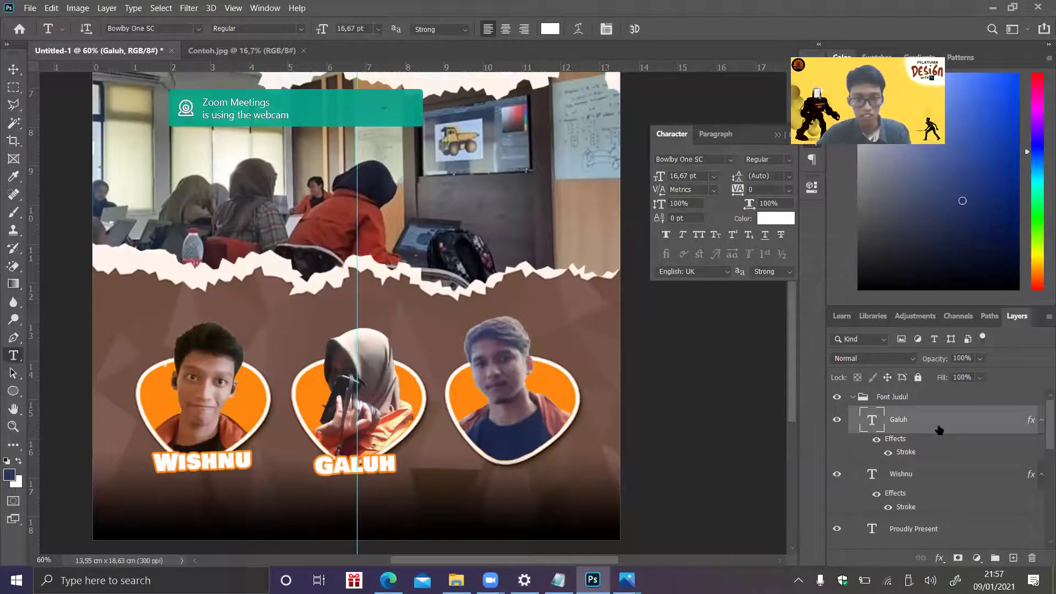
- Create an EKKY copy of the label and place it below the right portrait
key(ctrl+z)
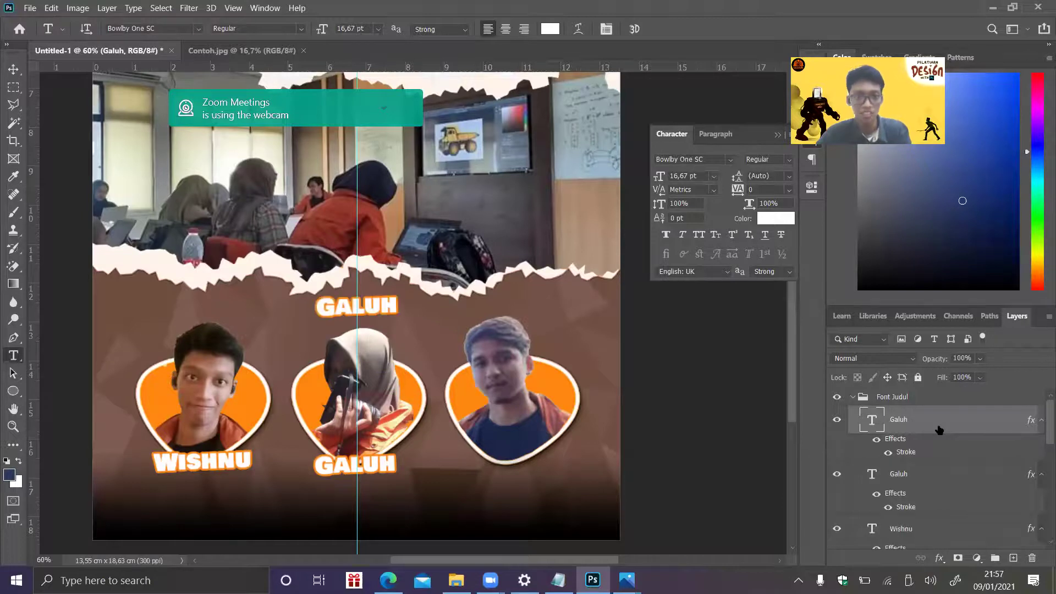
double_click(379, 301)
text(EKKY)
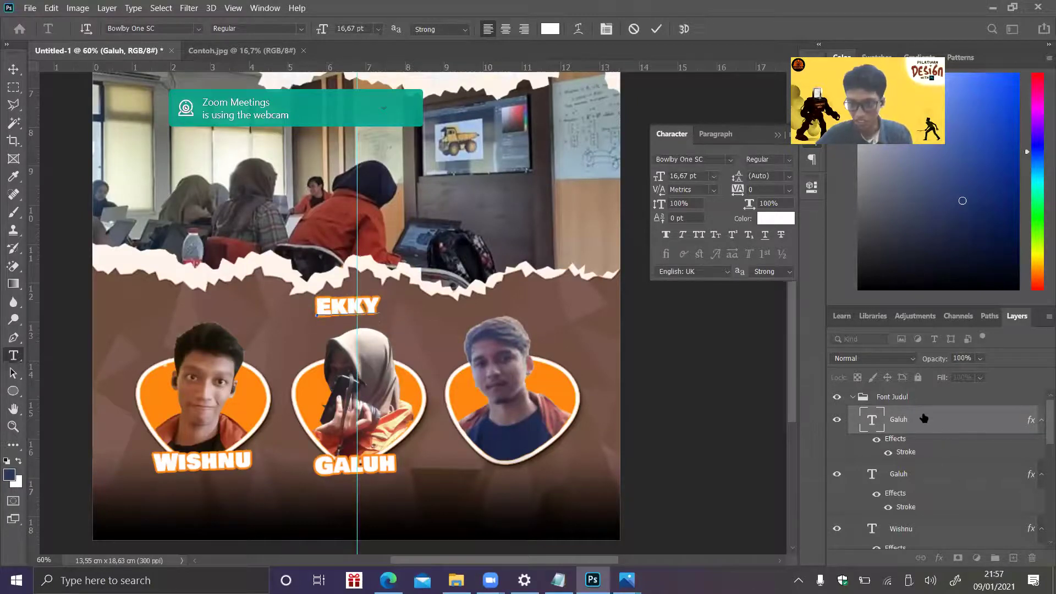
click(925, 419)
key(ctrl+t)
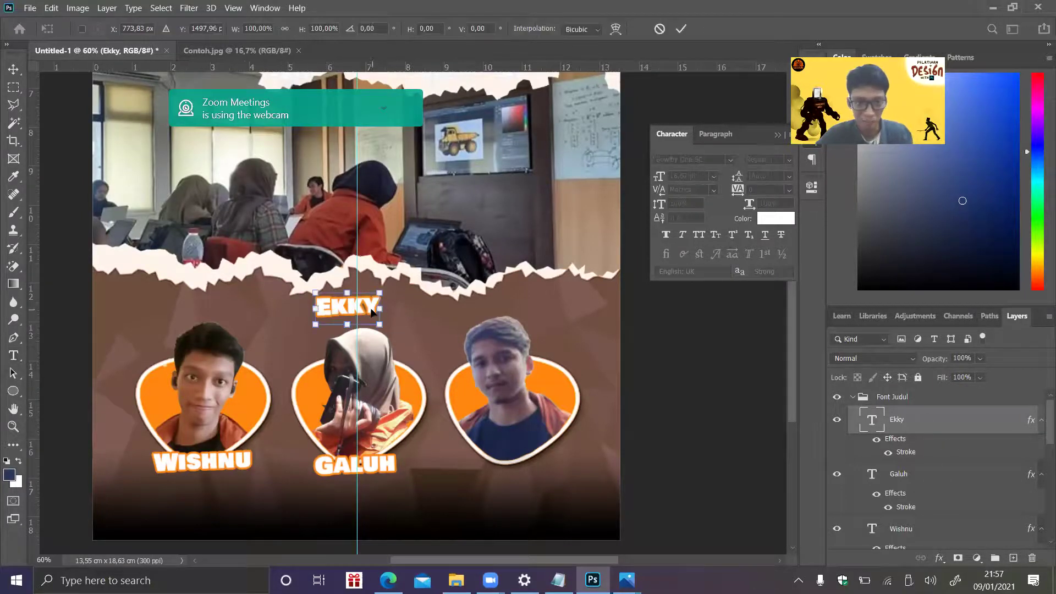
drag(363, 308, 525, 467)
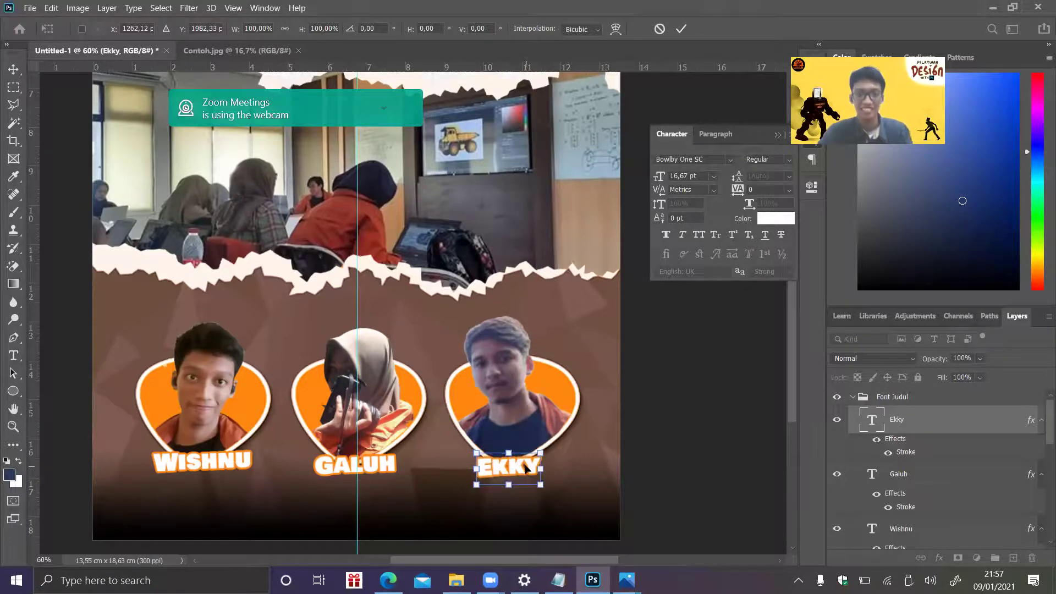
key(Return)
key(t)
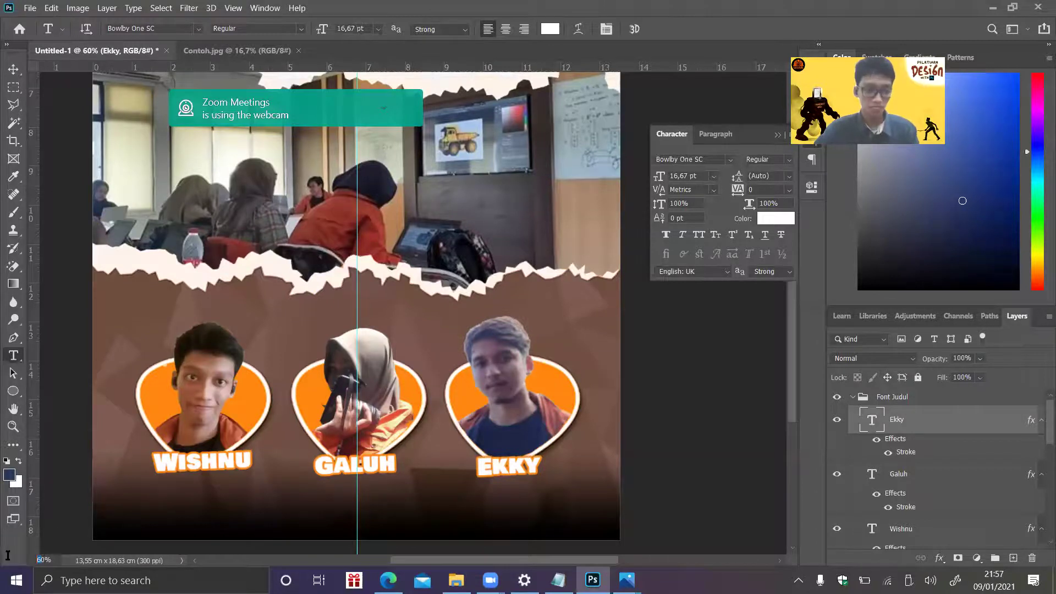
drag(792, 381, 774, 422)
scroll(644, 423, down, 3)
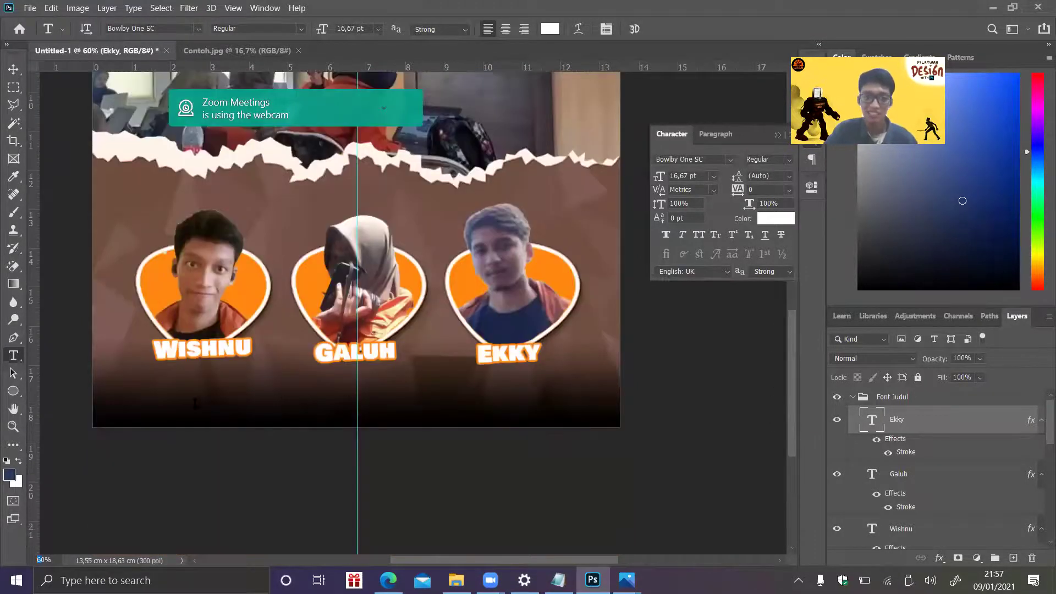
- Embed the MedSos social-media strip image into the poster with Place Embedded
click(29, 8)
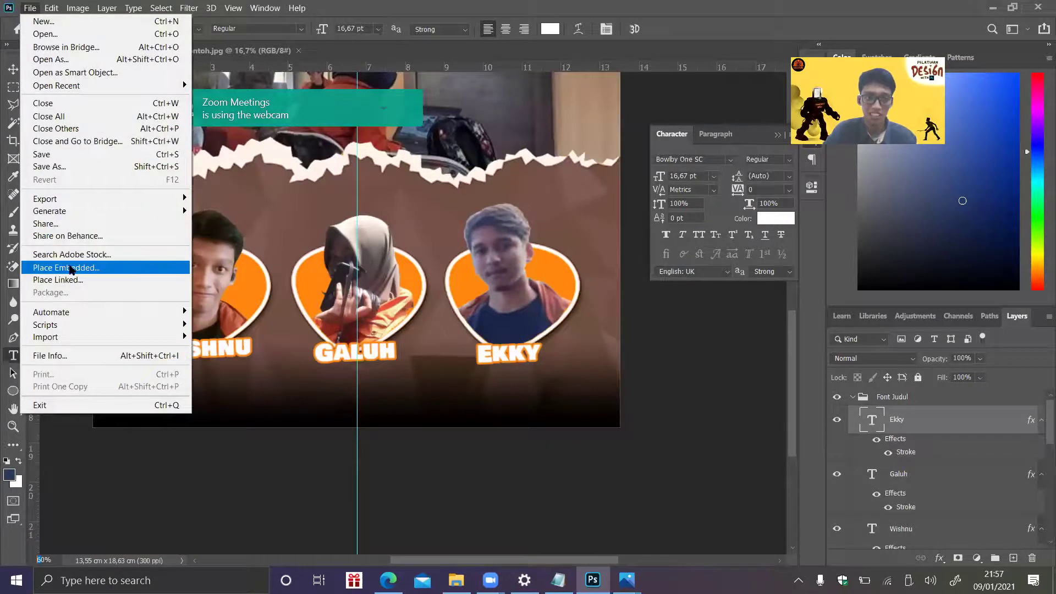
click(71, 269)
scroll(316, 178, down, 5)
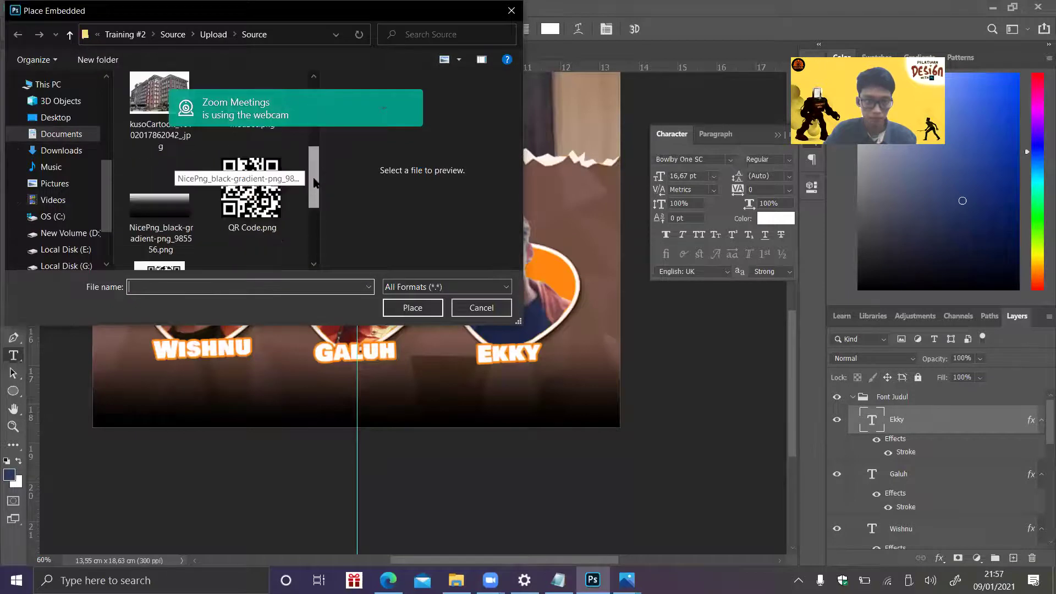
scroll(315, 99, up, 5)
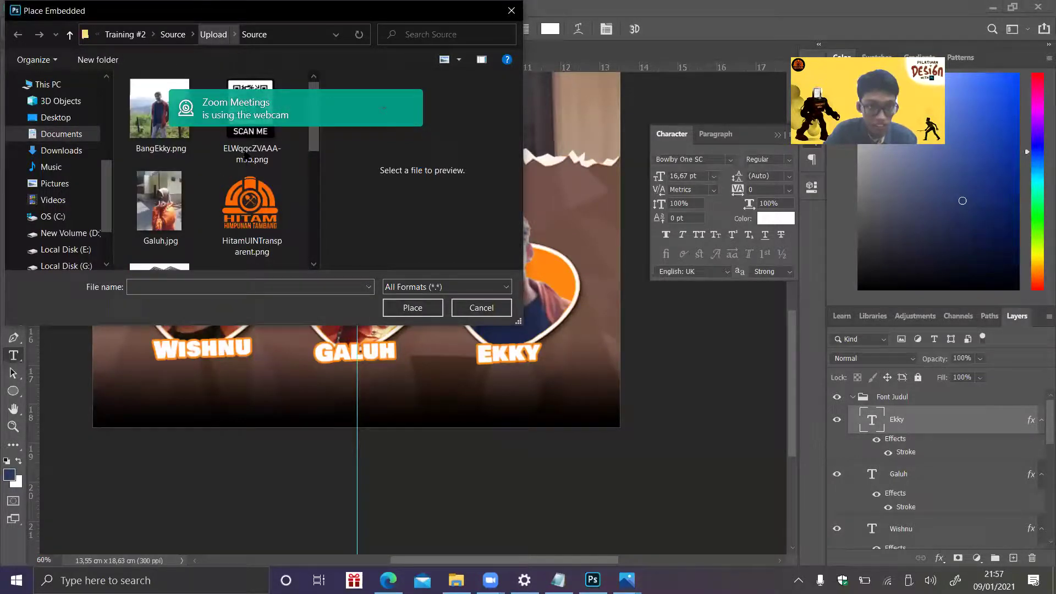
scroll(247, 157, down, 3)
scroll(318, 151, up, 3)
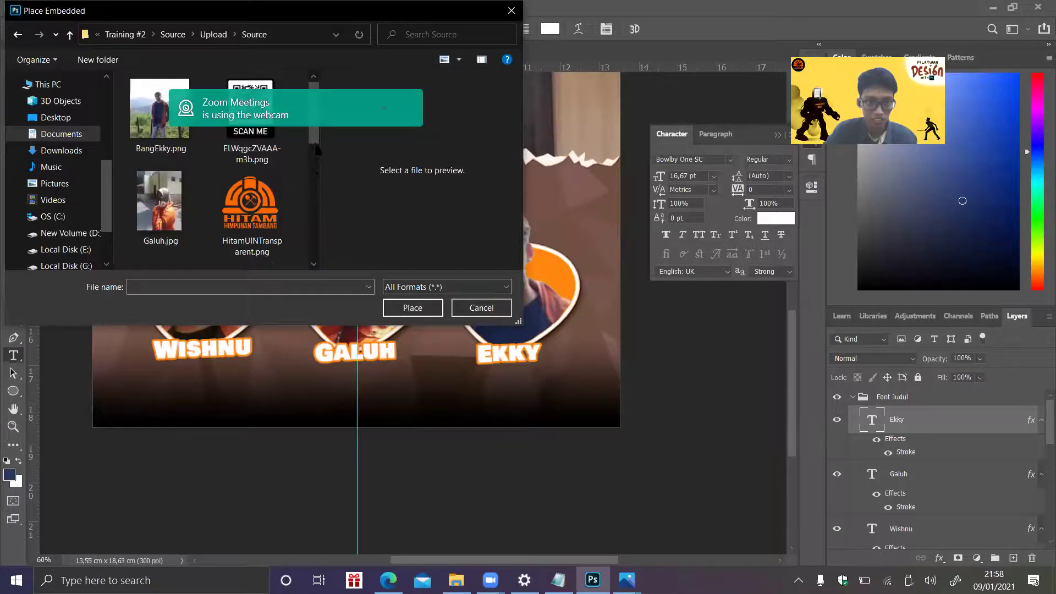
scroll(318, 153, down, 3)
double_click(271, 183)
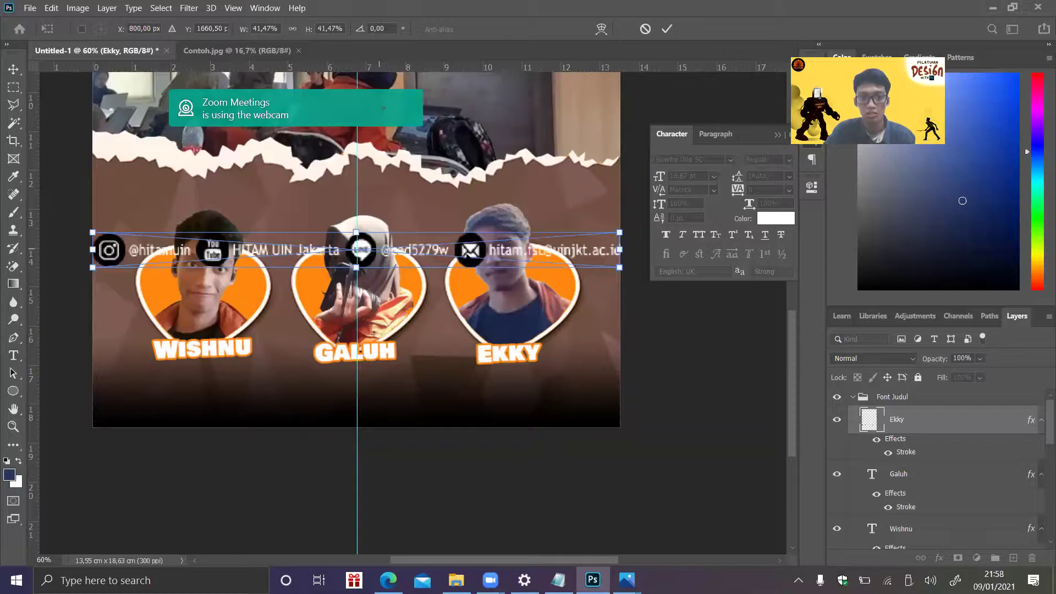
- Scale the strip down proportionally and move it to the poster's bottom edge
drag(471, 291, 468, 381)
mouse_move(623, 368)
mouse_down()
mouse_move(581, 372)
mouse_move(620, 363)
mouse_up()
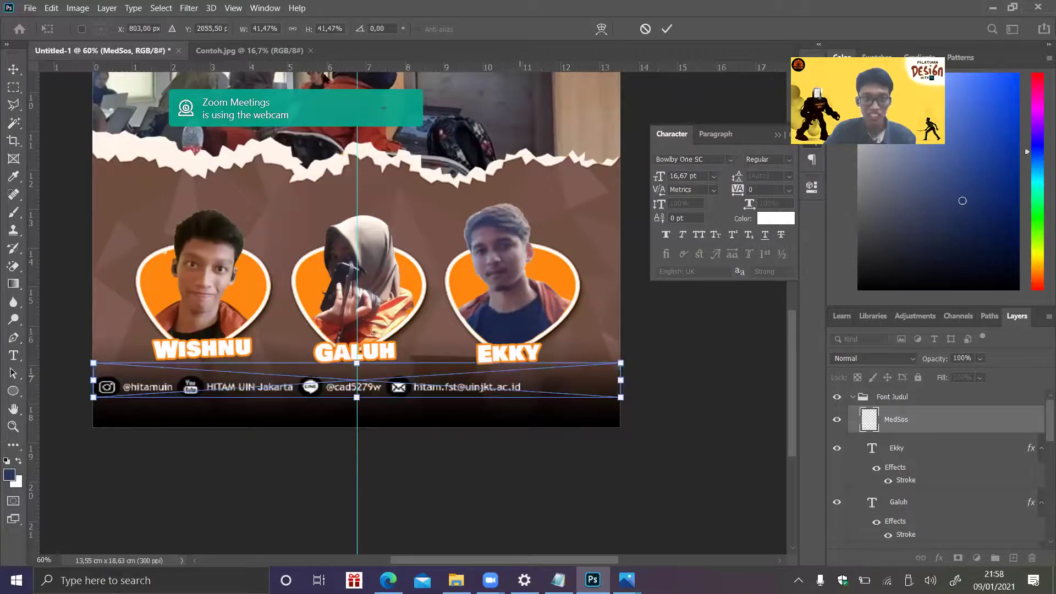
key(shift)
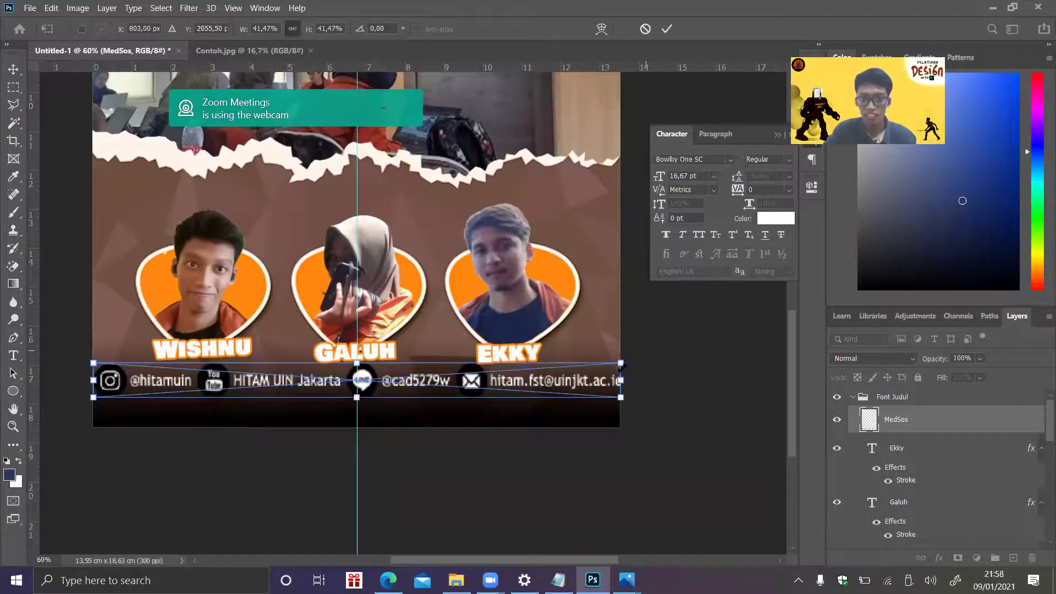
drag(621, 364, 502, 411)
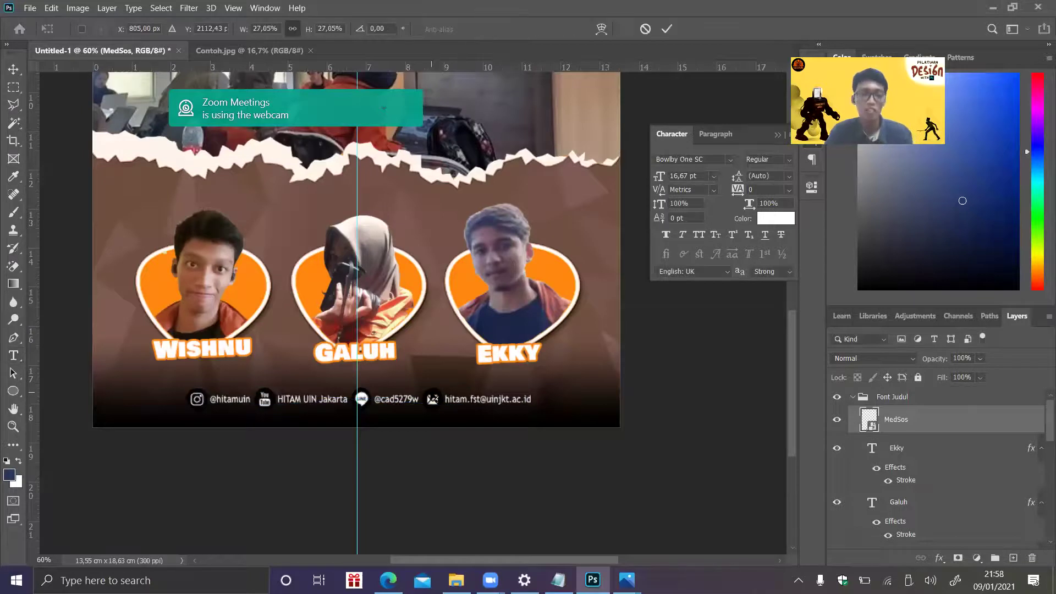
drag(362, 399, 361, 403)
drag(431, 388, 430, 391)
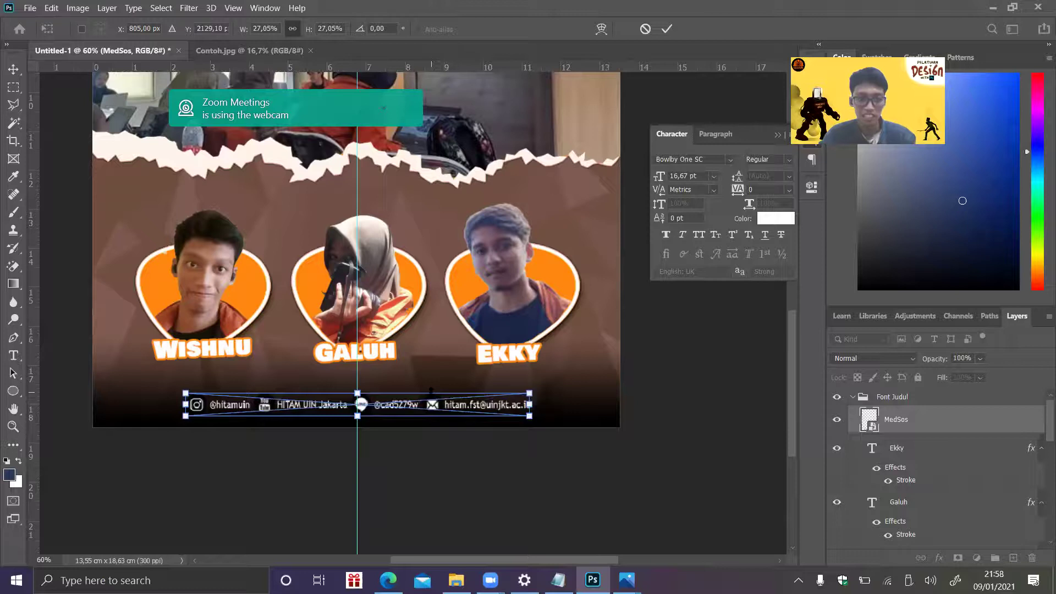
key(t)
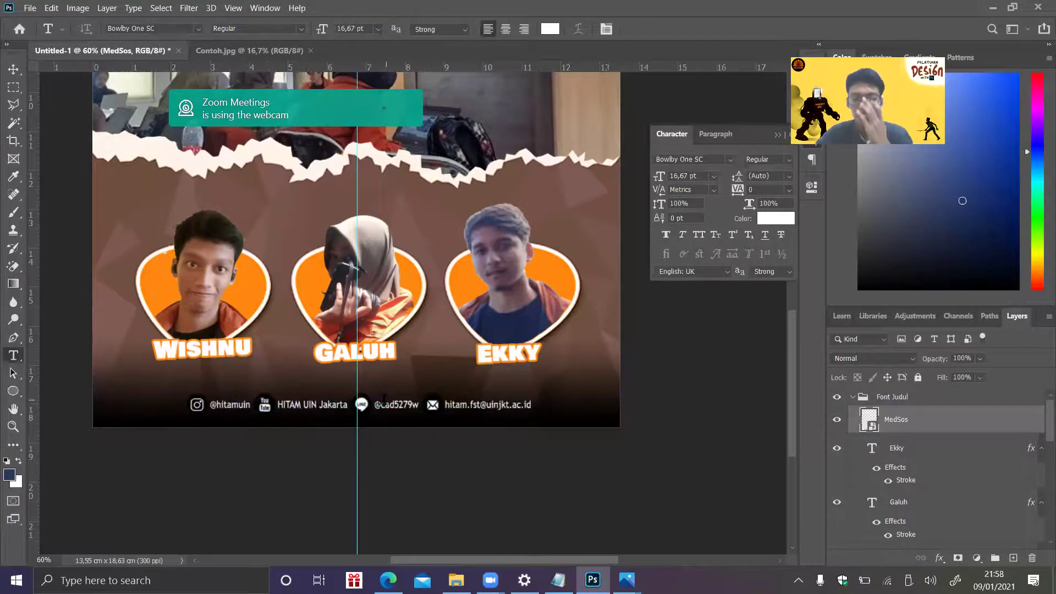
- Widen the strip slightly, commit it, and zoom out to view the whole poster
key(ctrl+t)
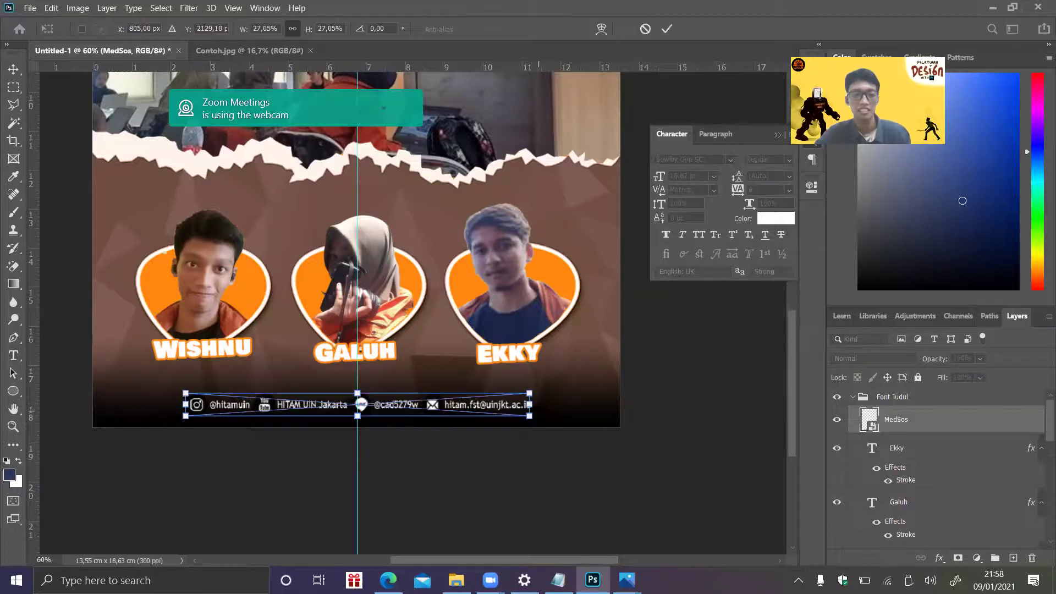
drag(532, 404, 595, 404)
key(ctrl+z)
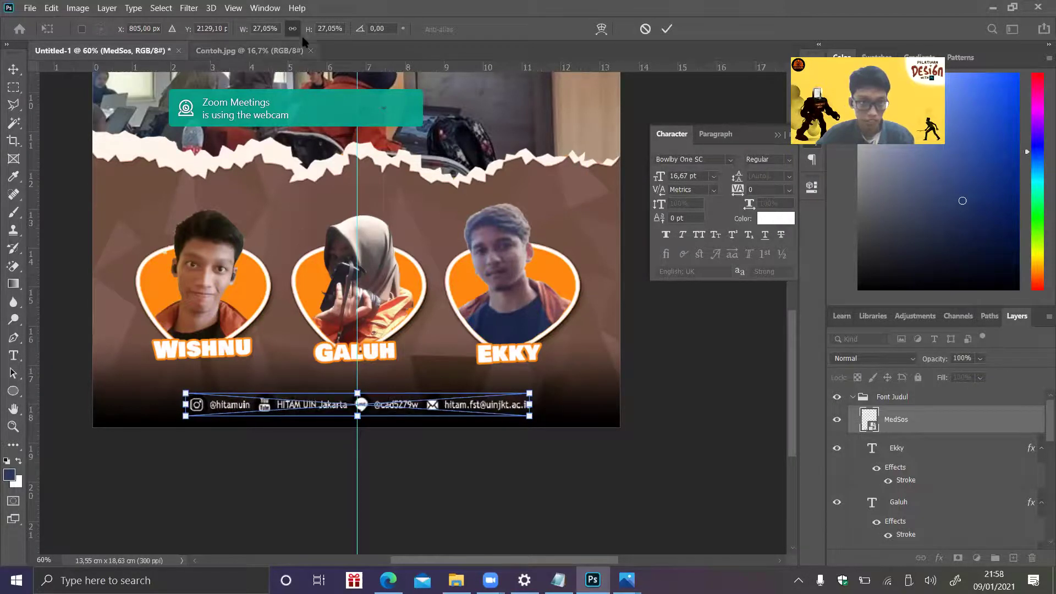
mouse_move(529, 405)
mouse_down()
mouse_move(570, 404)
mouse_move(543, 408)
mouse_up()
key(t)
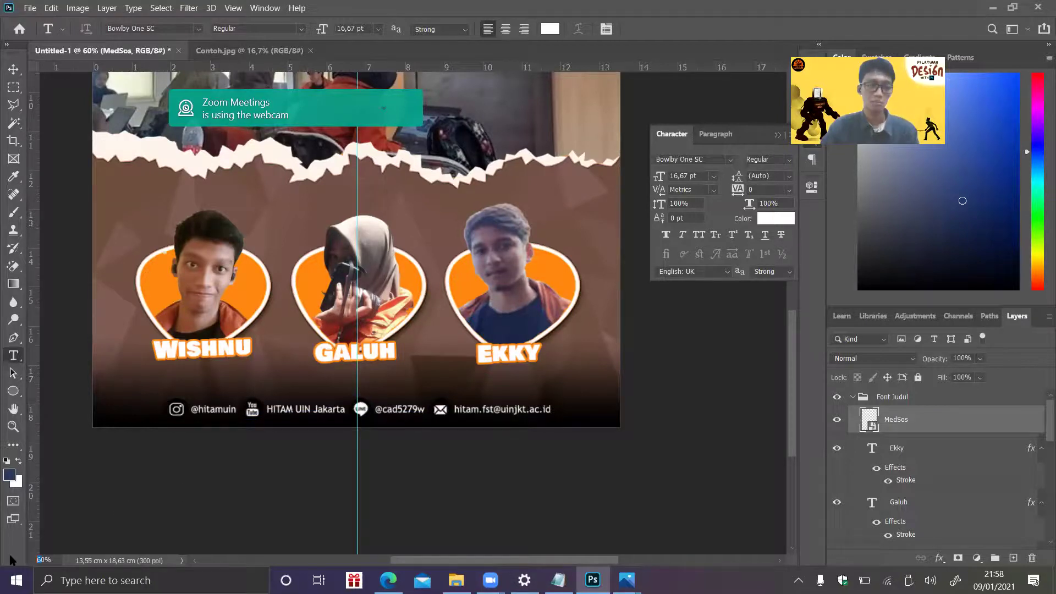
key(Return)
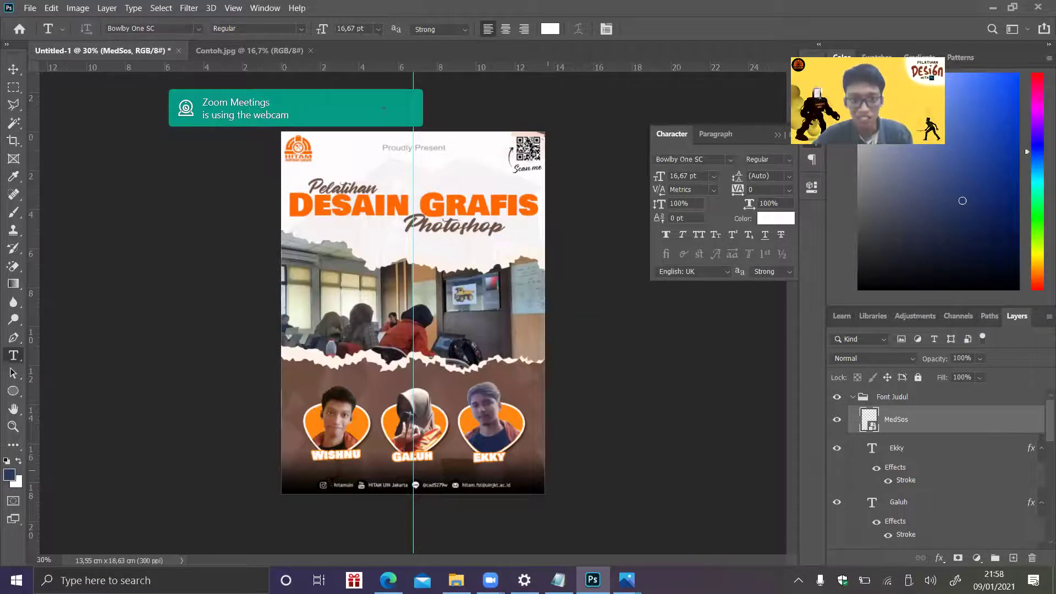
- Navigate up to the Training #2 folder and open the sample poster Jadi.jpg in Photos
click(456, 580)
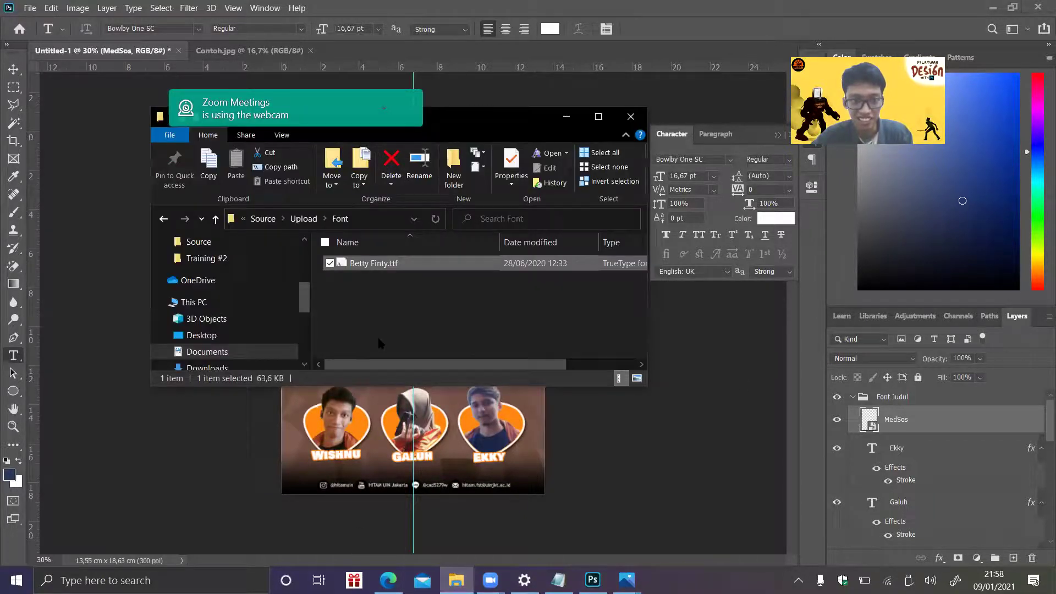
key(alt+Up)
key(Right)
key(Right)
key(Right)
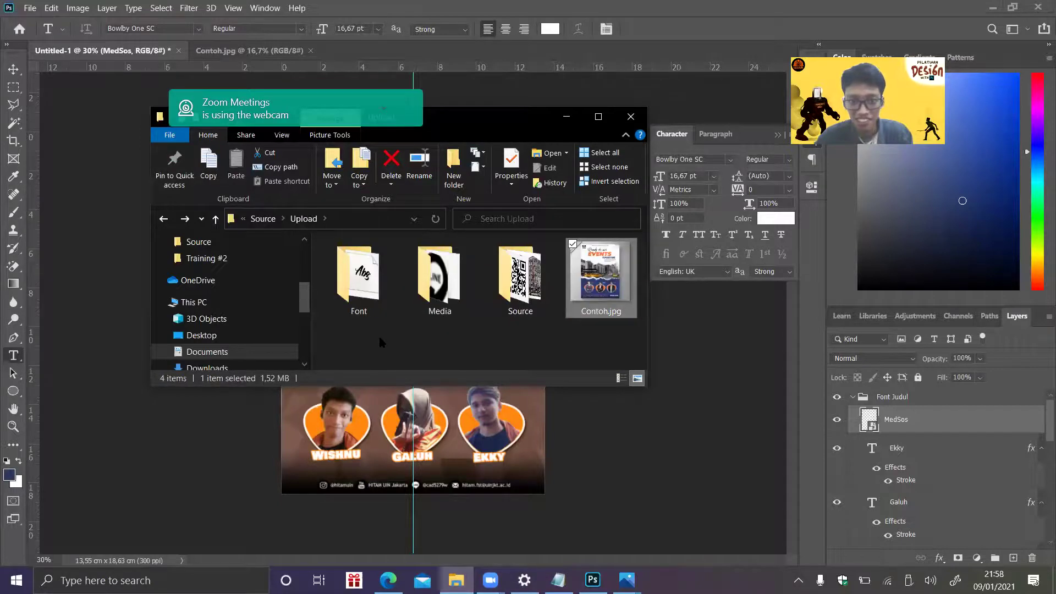
key(alt+Up)
key(alt+Up)
key(Right)
key(Right)
key(Down)
key(Left)
key(Left)
key(Left)
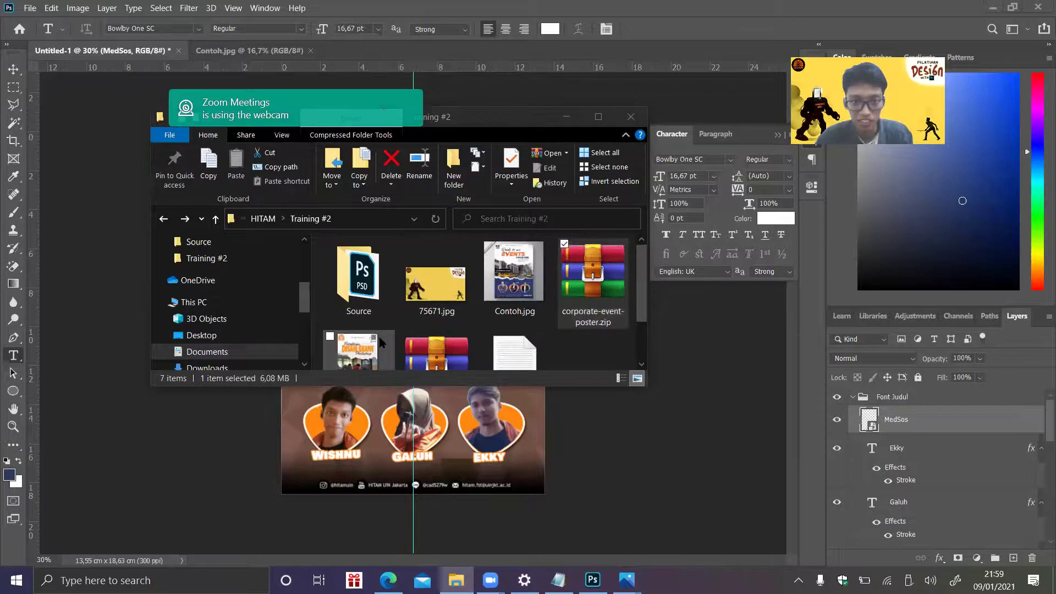
key(Return)
key(Escape)
key(Left)
key(Return)
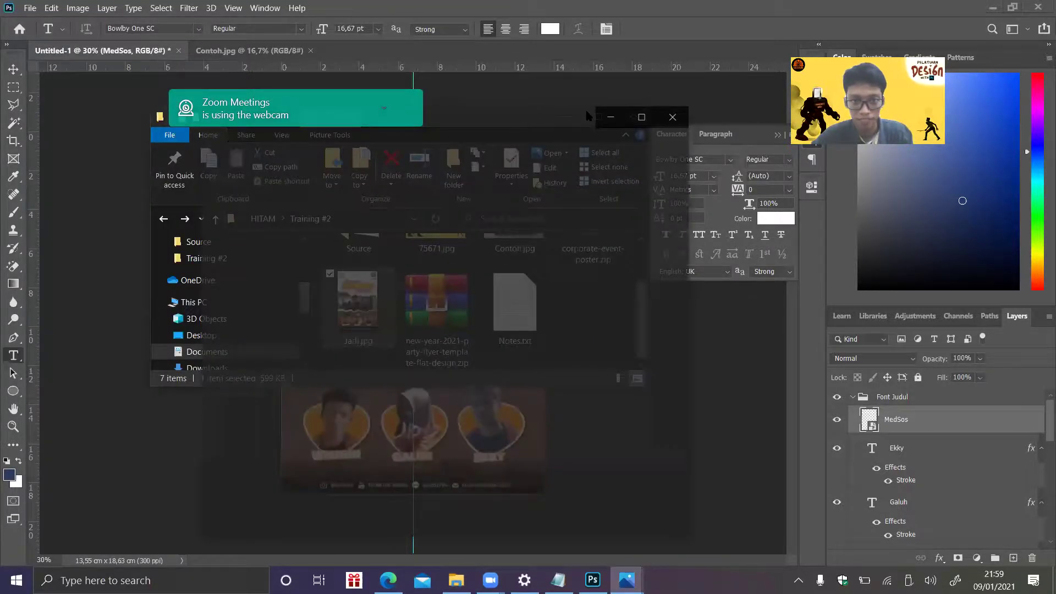
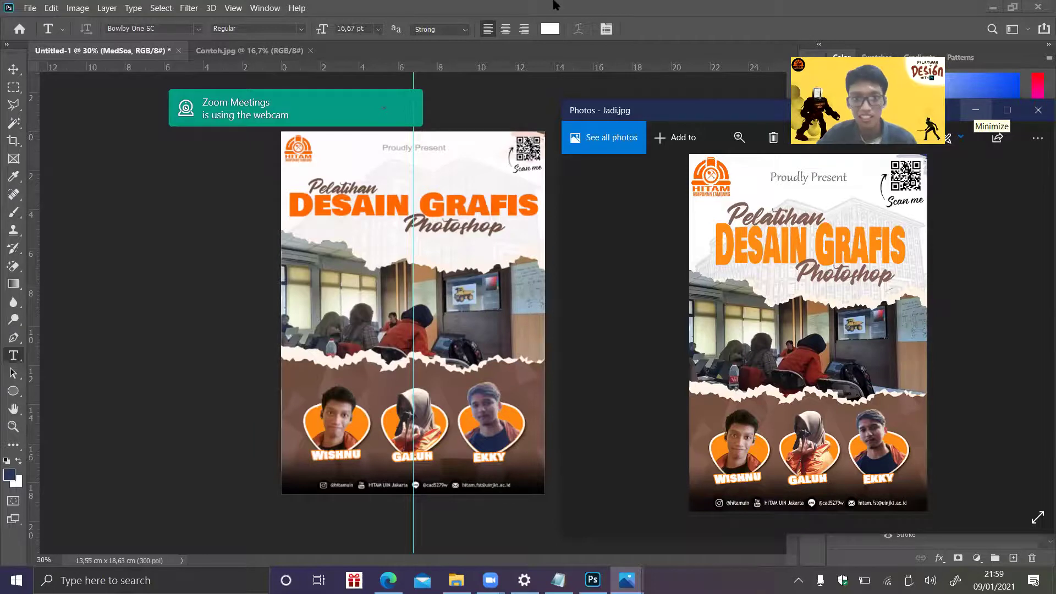
- Minimize the Jadi.jpg preview in Photos to bring the Photoshop poster back into view
click(976, 110)
- Select all the DESAIN GRAFIS title text and change its colour to orange ff880f
click(505, 209)
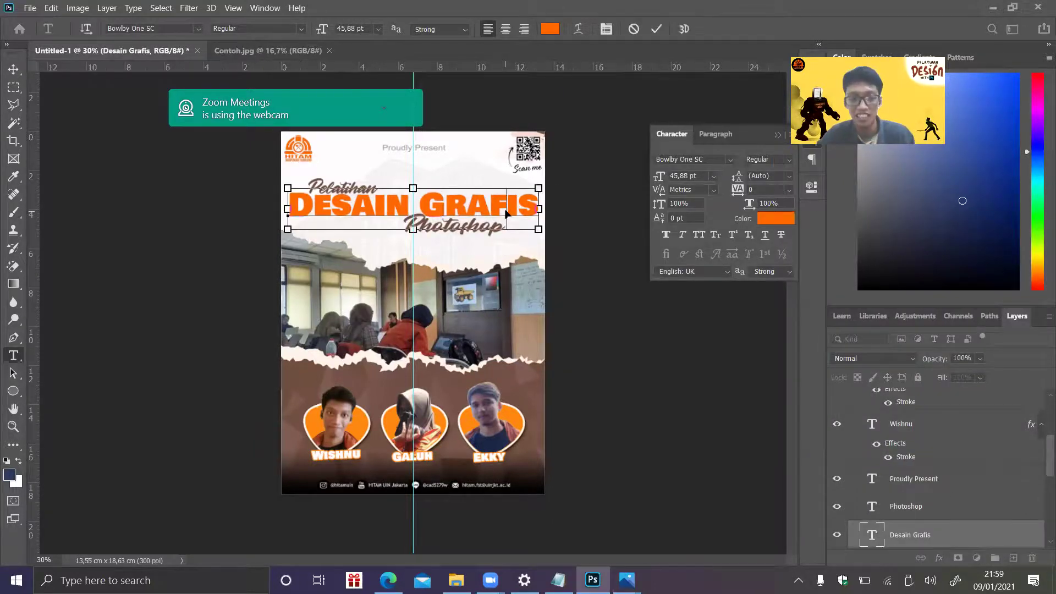
key(ctrl+a)
click(551, 28)
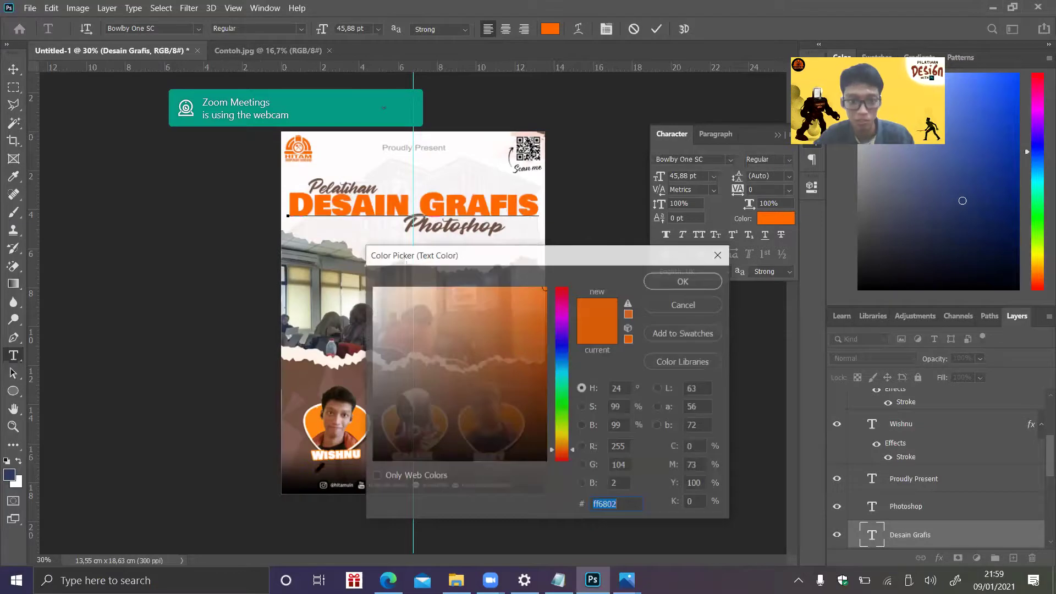
text(ff880f)
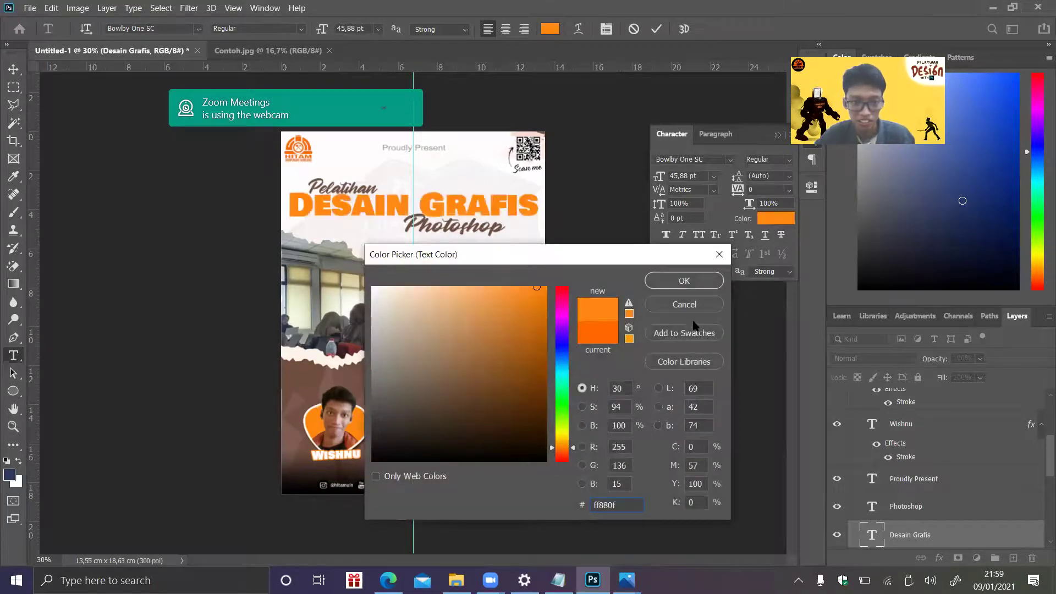
click(673, 276)
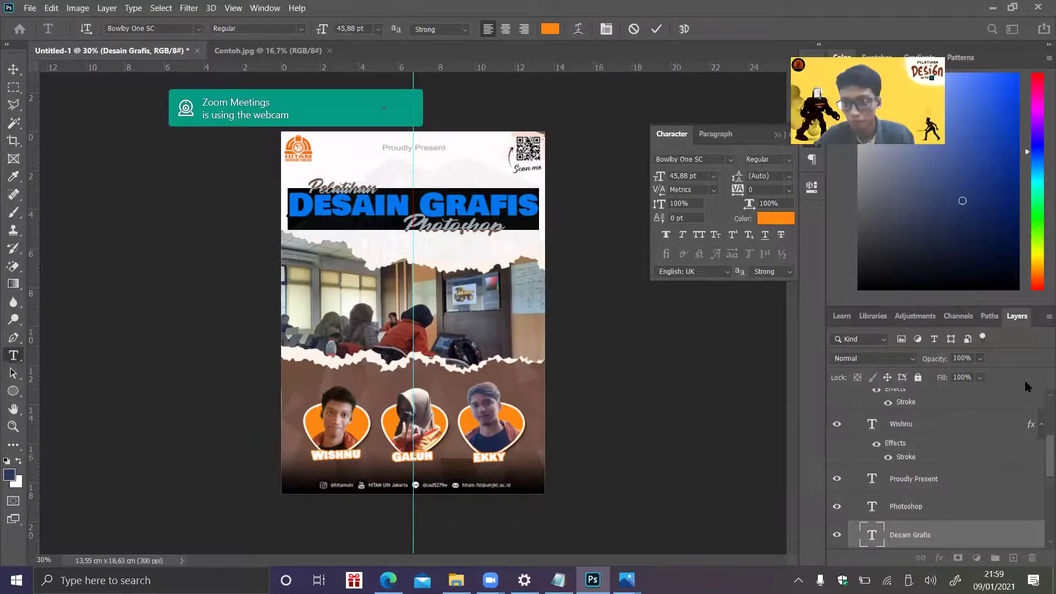
scroll(1042, 435, up, 5)
scroll(1040, 400, down, 10)
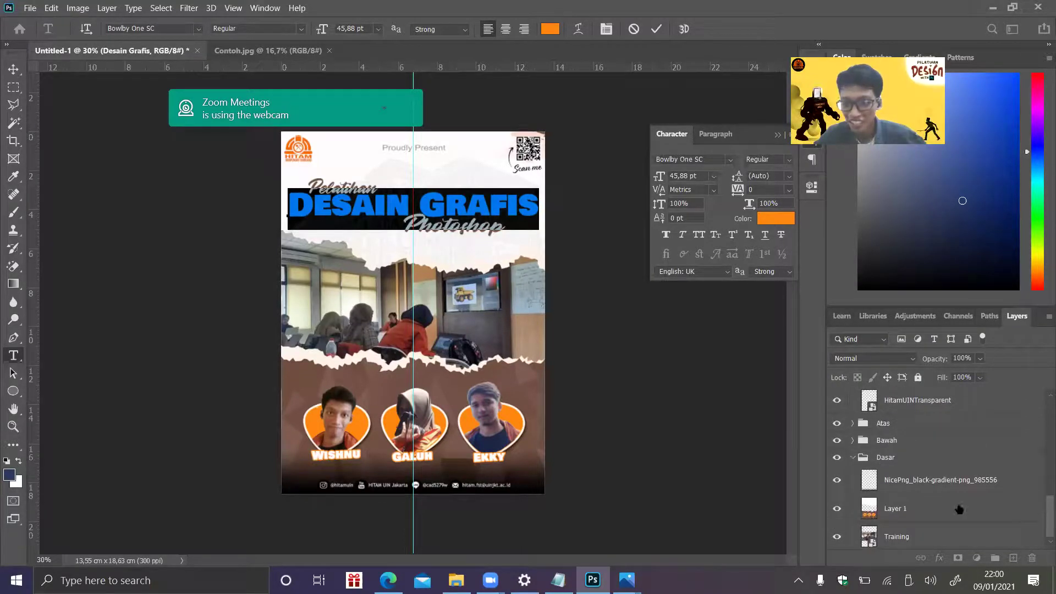
- Select Layer 1 and open the Curves adjustment from Image > Adjustments
click(958, 510)
double_click(1043, 506)
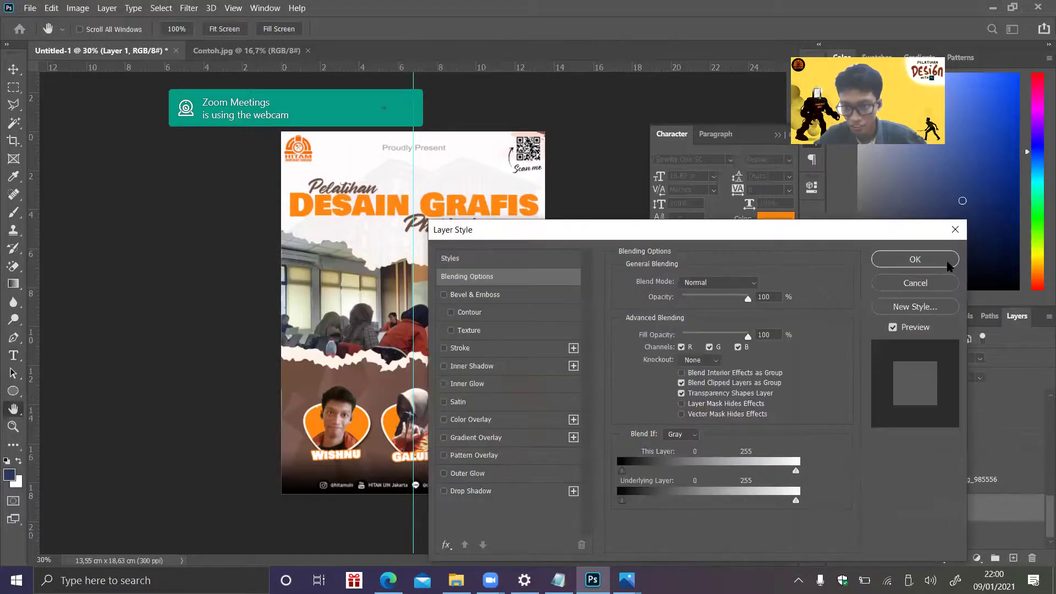
click(956, 230)
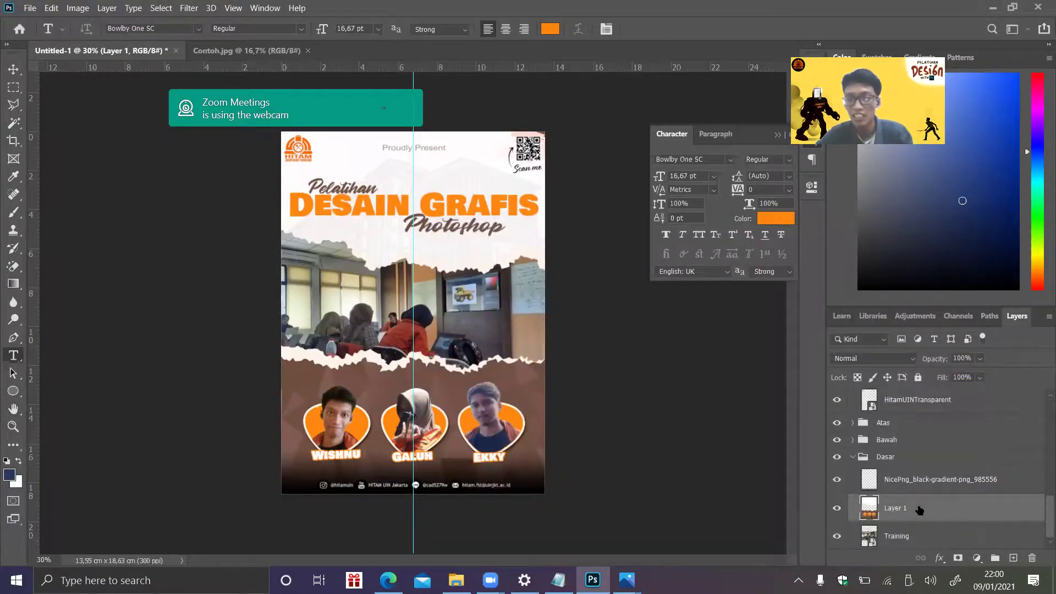
click(82, 8)
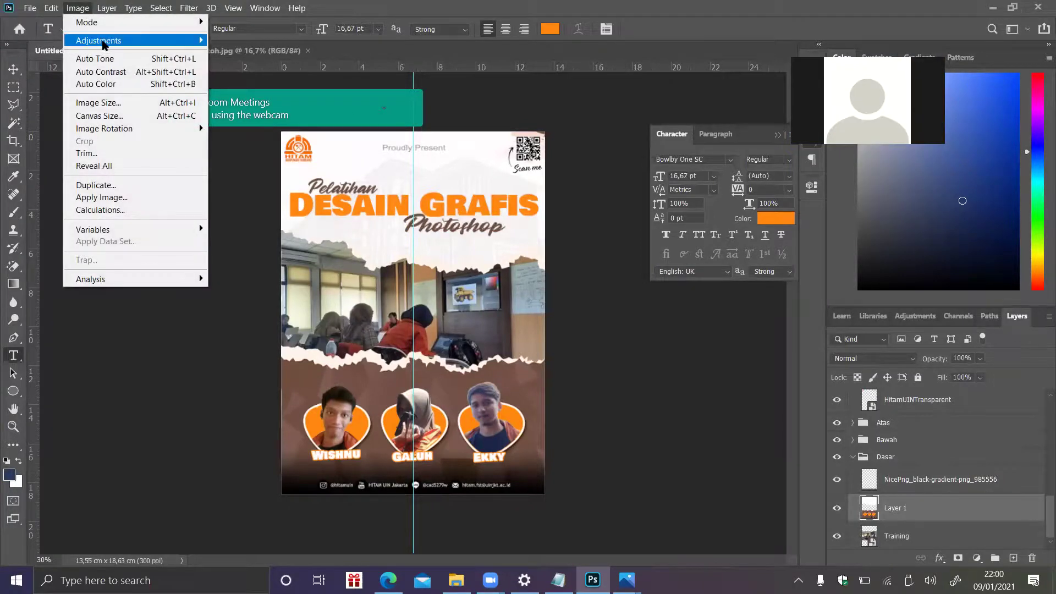
mouse_move(205, 42)
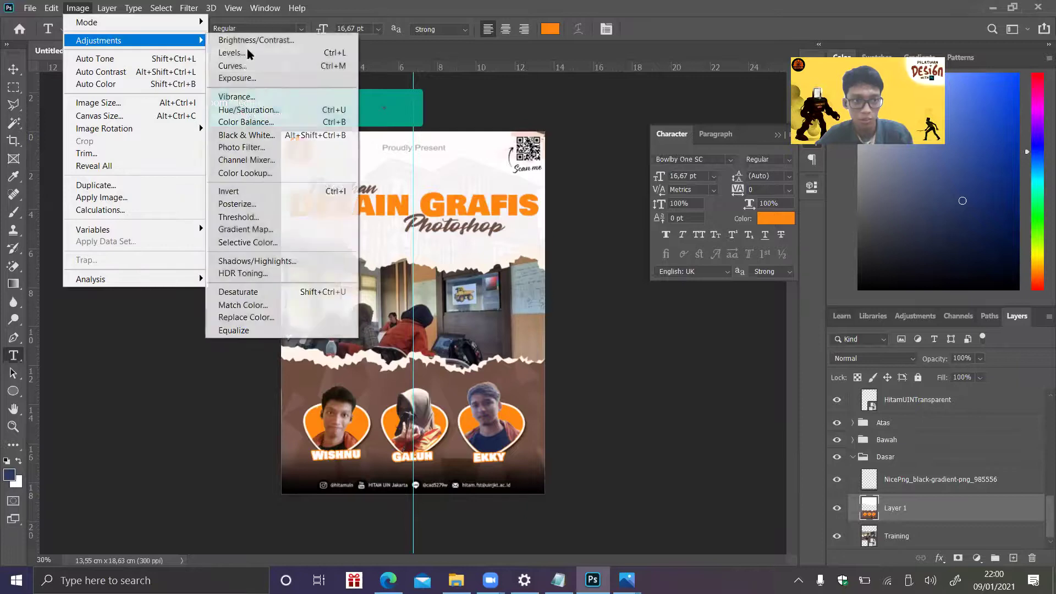
click(259, 70)
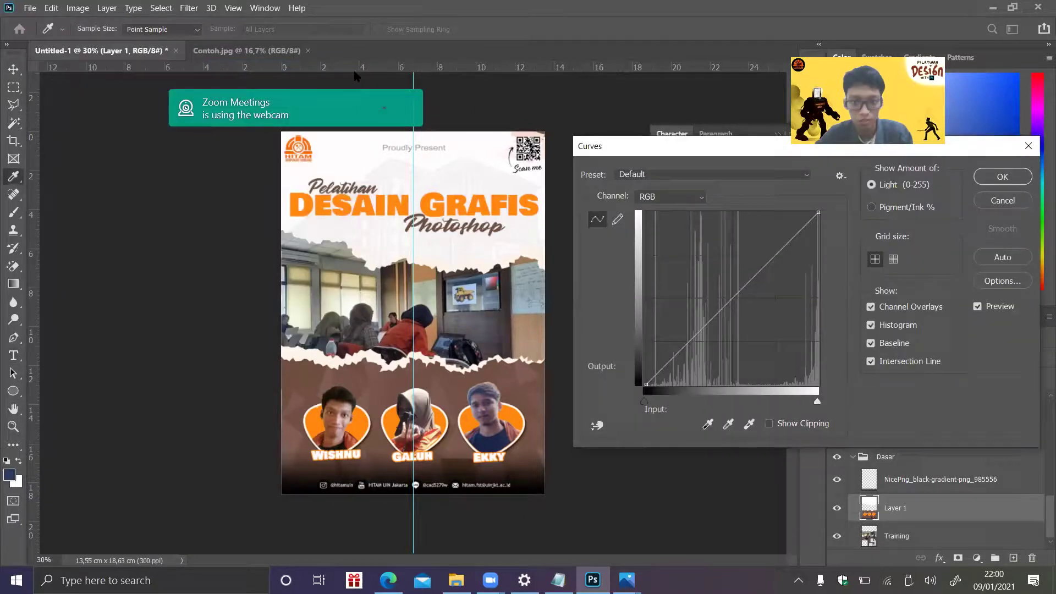
- Pull the Red and Blue channel curves down to reduce red and blue
click(701, 199)
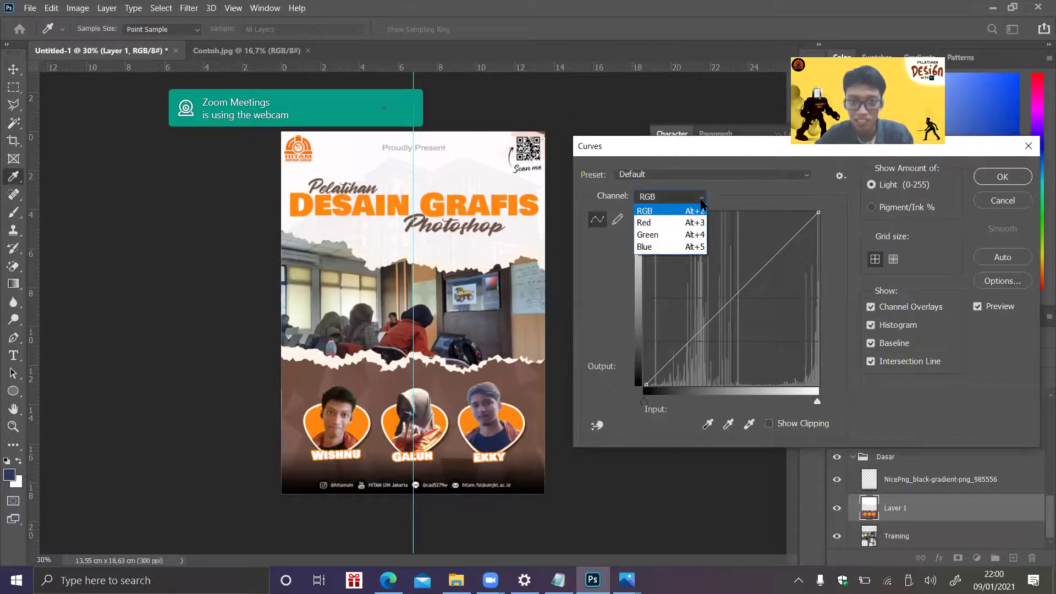
click(691, 225)
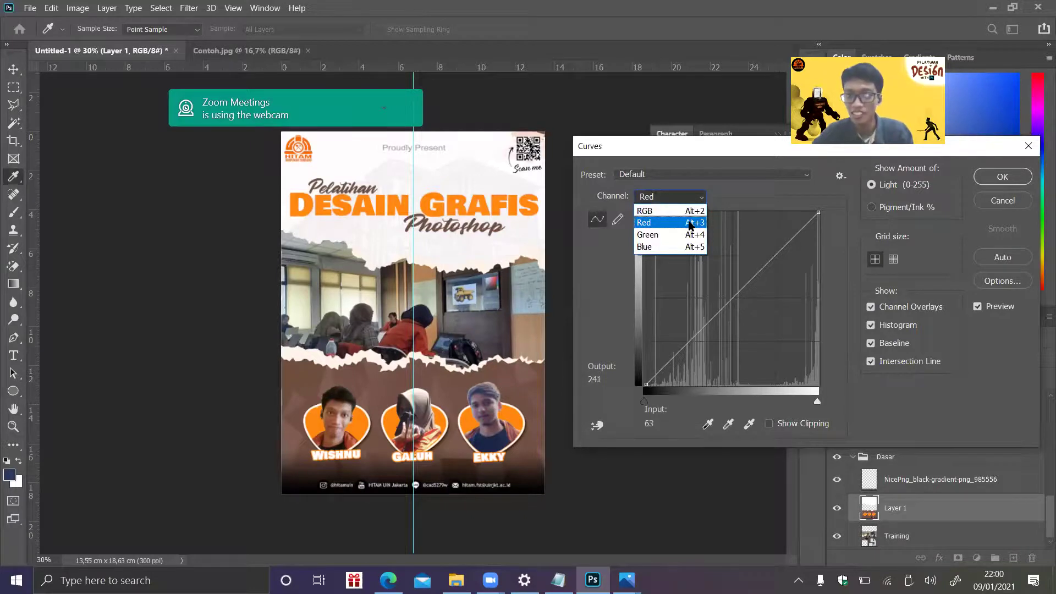
click(691, 224)
drag(731, 298, 725, 340)
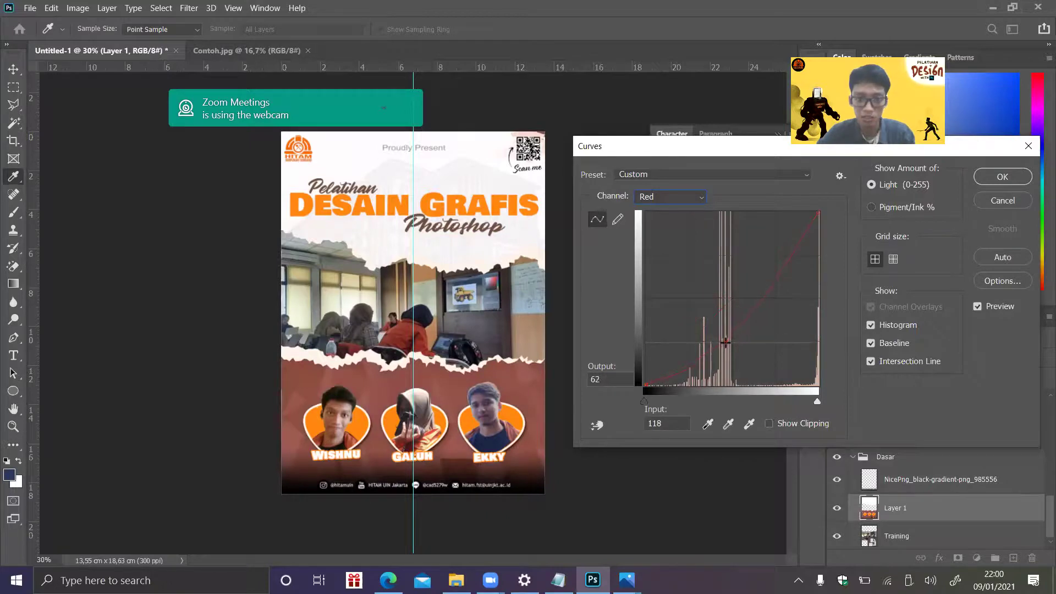
click(702, 197)
click(684, 239)
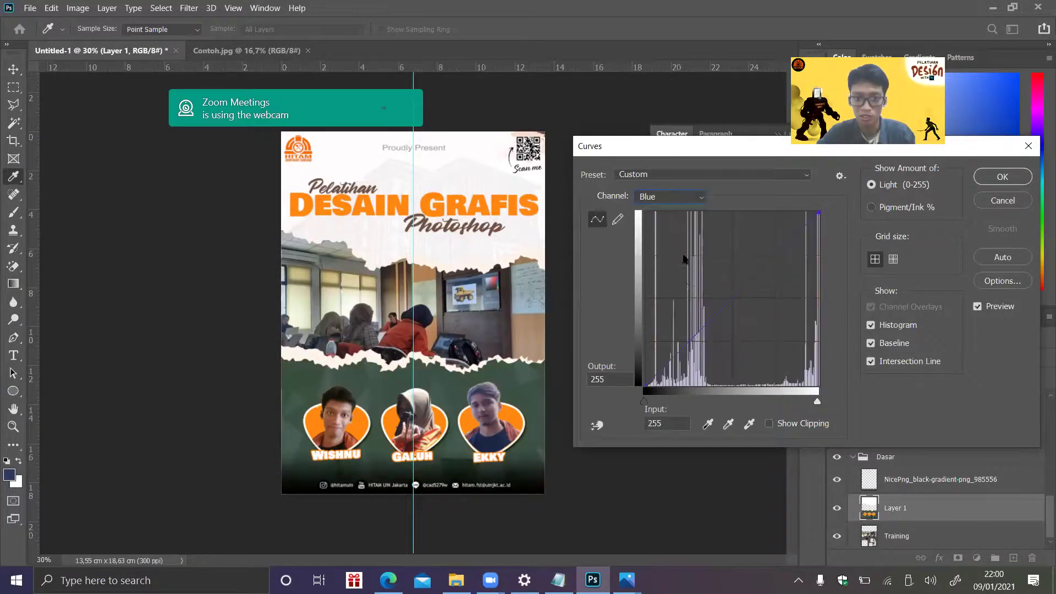
mouse_move(697, 327)
mouse_down()
mouse_move(697, 345)
mouse_move(700, 315)
mouse_up()
- Add a point on the Green curve and pull it down, then raise the Red point slightly
click(702, 201)
click(687, 230)
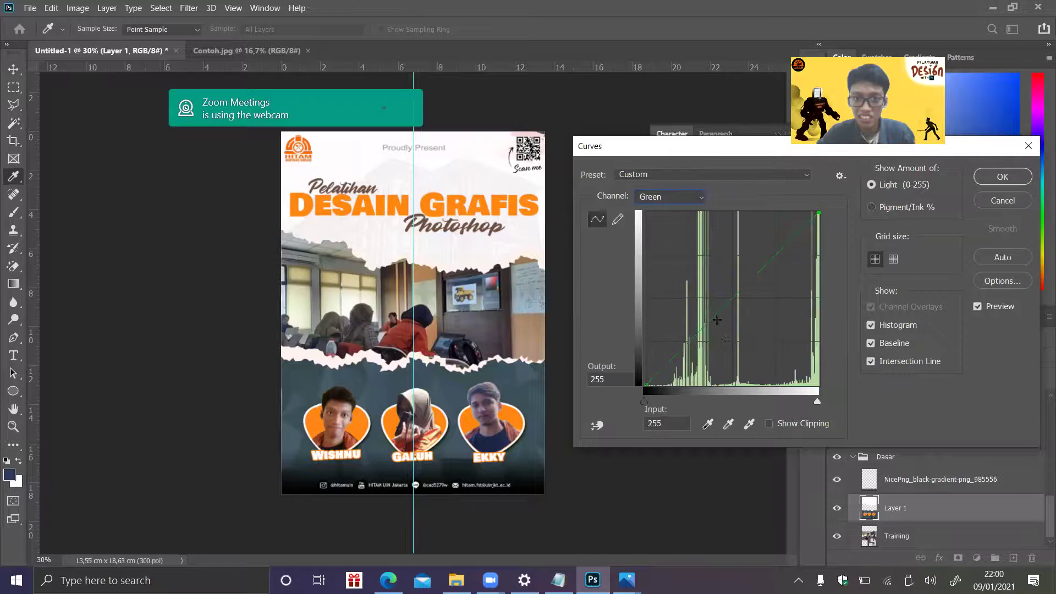
click(704, 323)
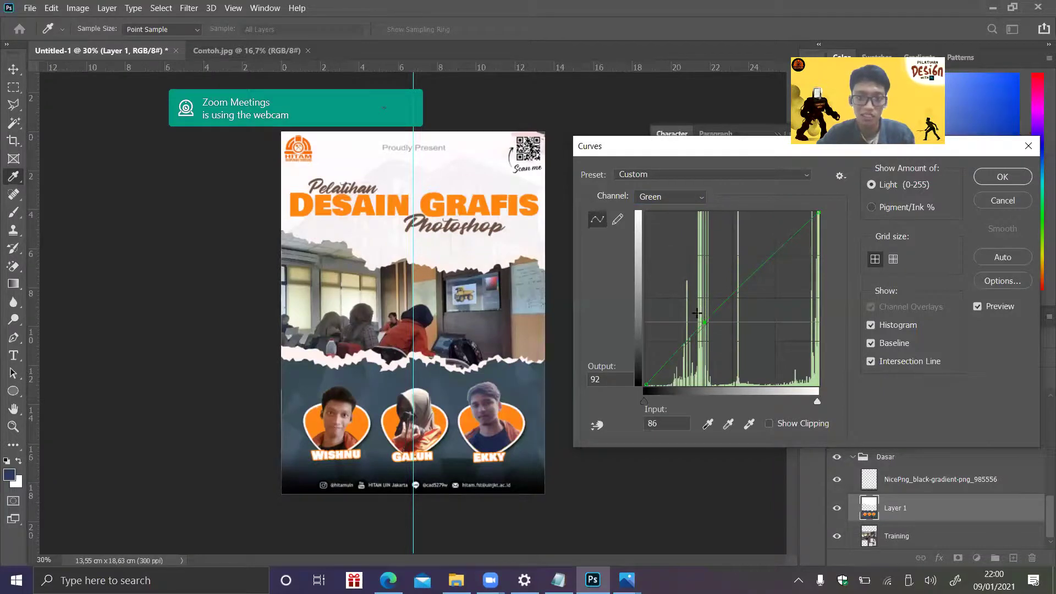
drag(698, 318, 698, 323)
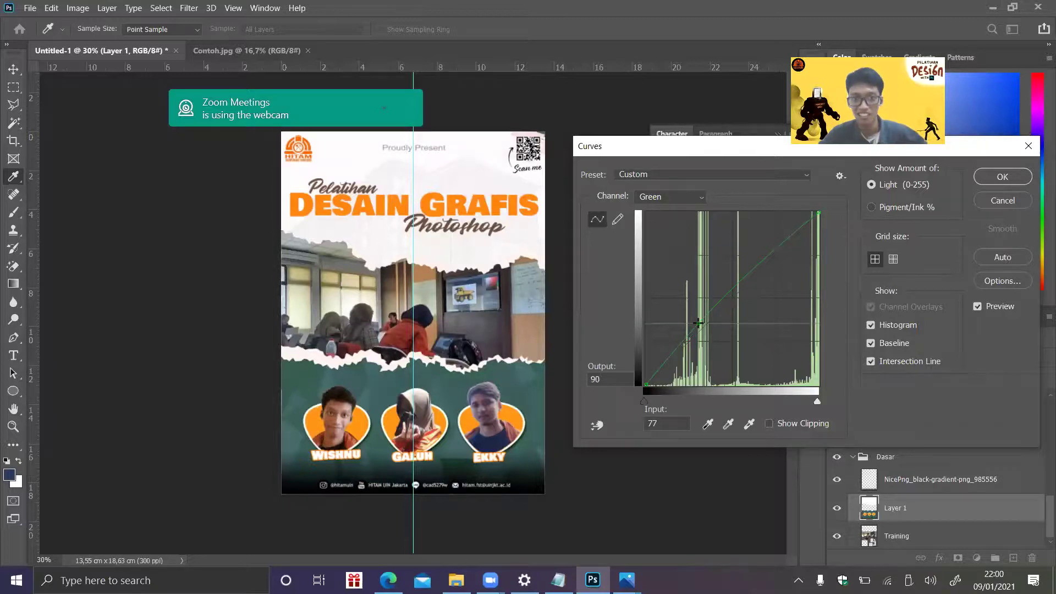
drag(698, 323, 703, 342)
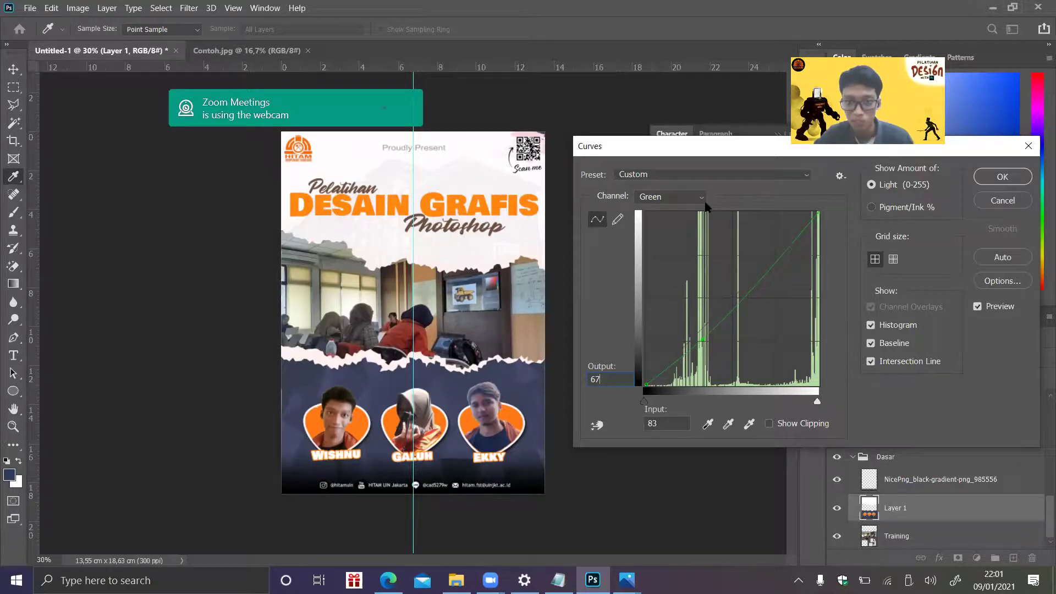
mouse_move(703, 340)
mouse_down()
mouse_move(728, 355)
mouse_move(700, 346)
mouse_up()
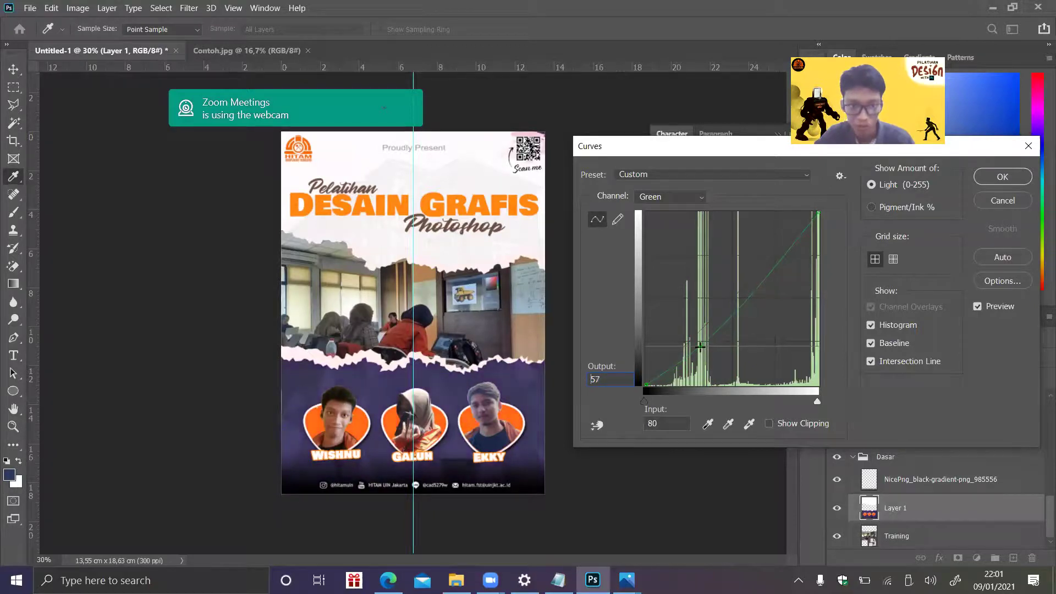
drag(701, 347, 701, 344)
click(670, 196)
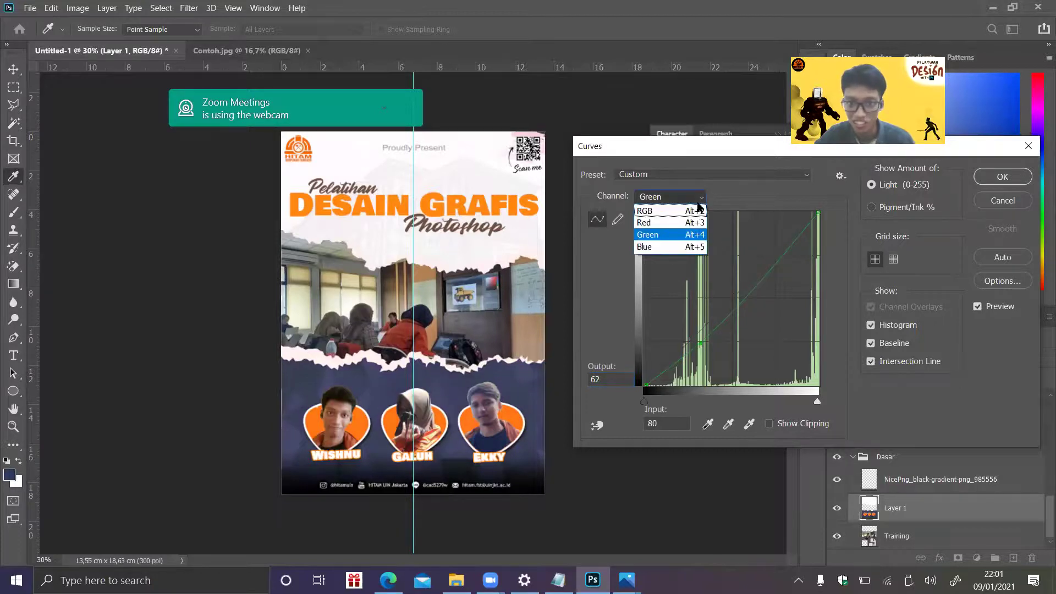
click(655, 219)
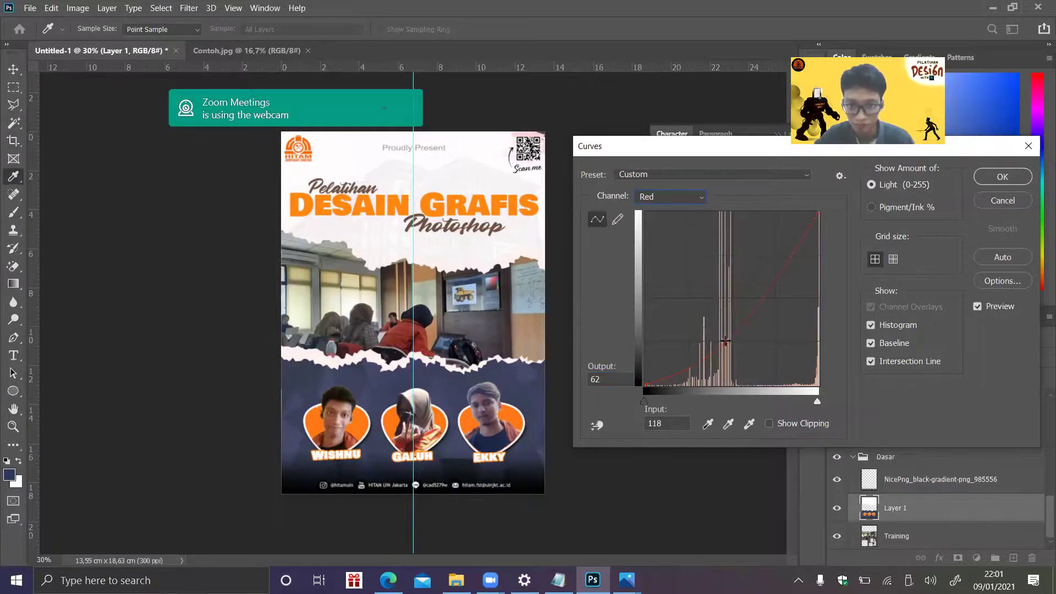
drag(727, 342, 725, 331)
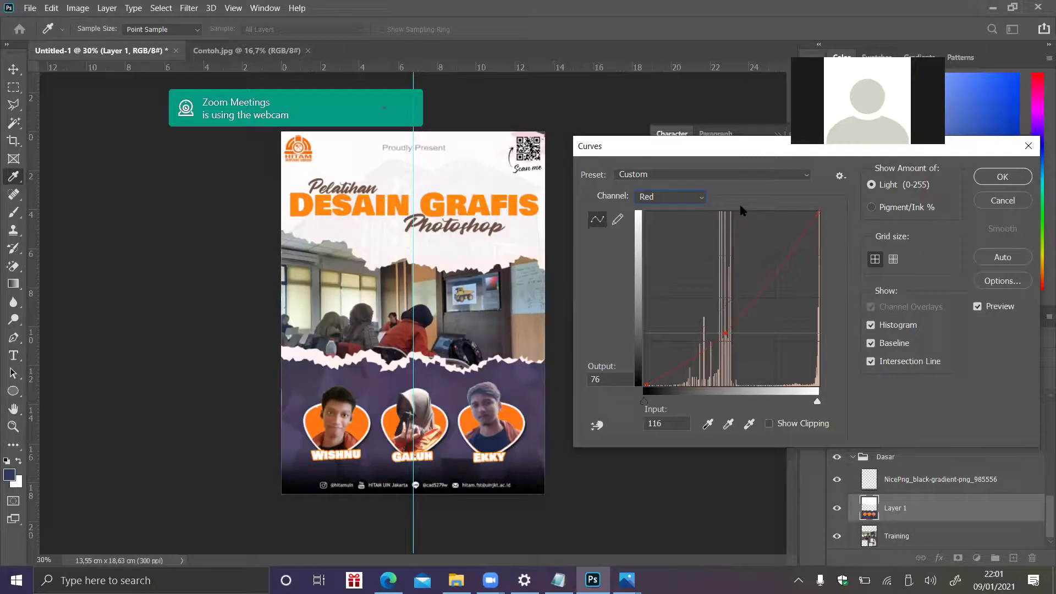
- Reshape the Red channel curve, dragging its dark point down and then back up
click(670, 196)
click(689, 219)
drag(726, 333, 730, 376)
click(701, 197)
click(702, 198)
click(702, 197)
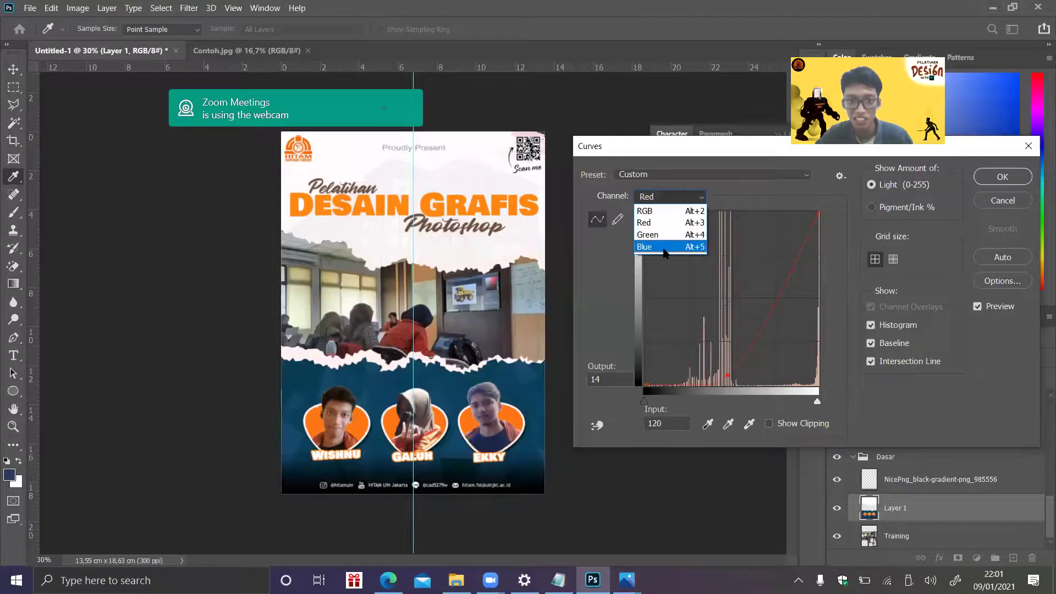
click(701, 199)
drag(727, 376, 732, 349)
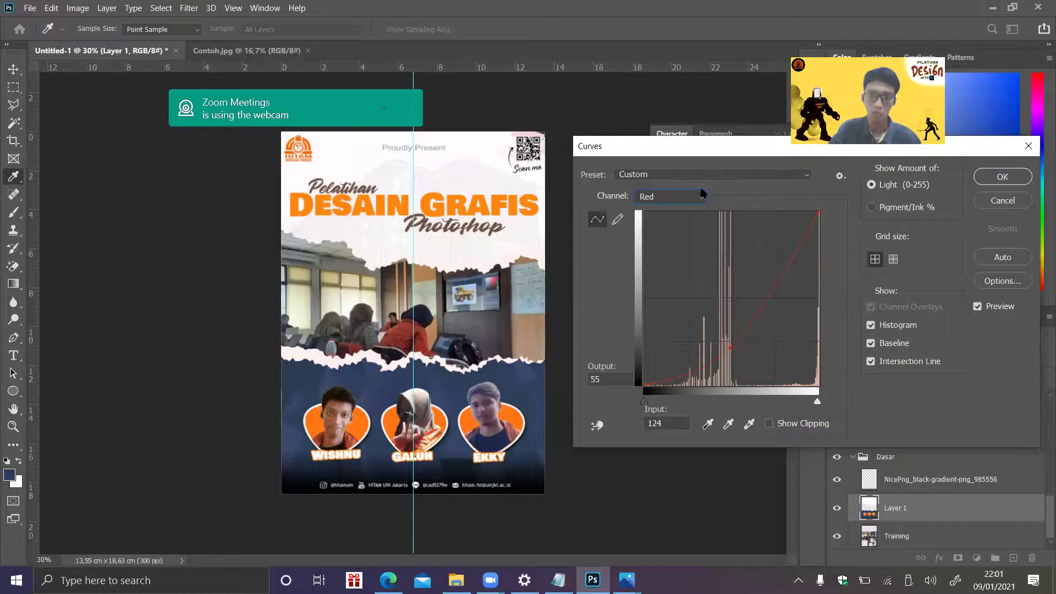
- Lift the Blue channel curve to add blue and apply the Curves adjustment
click(696, 199)
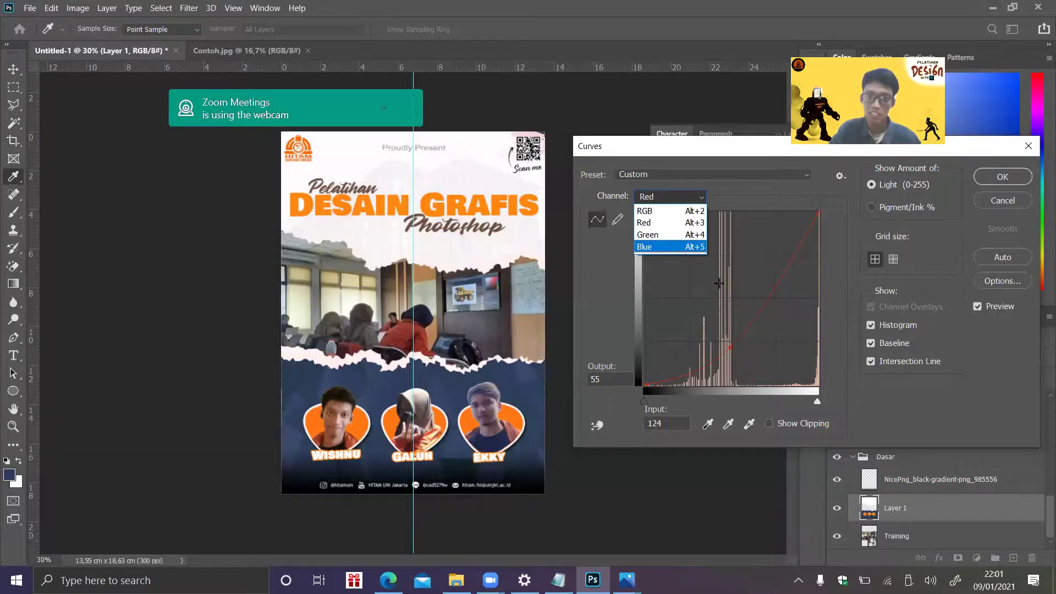
click(717, 290)
mouse_move(690, 300)
mouse_down()
mouse_move(672, 271)
mouse_move(696, 312)
mouse_up()
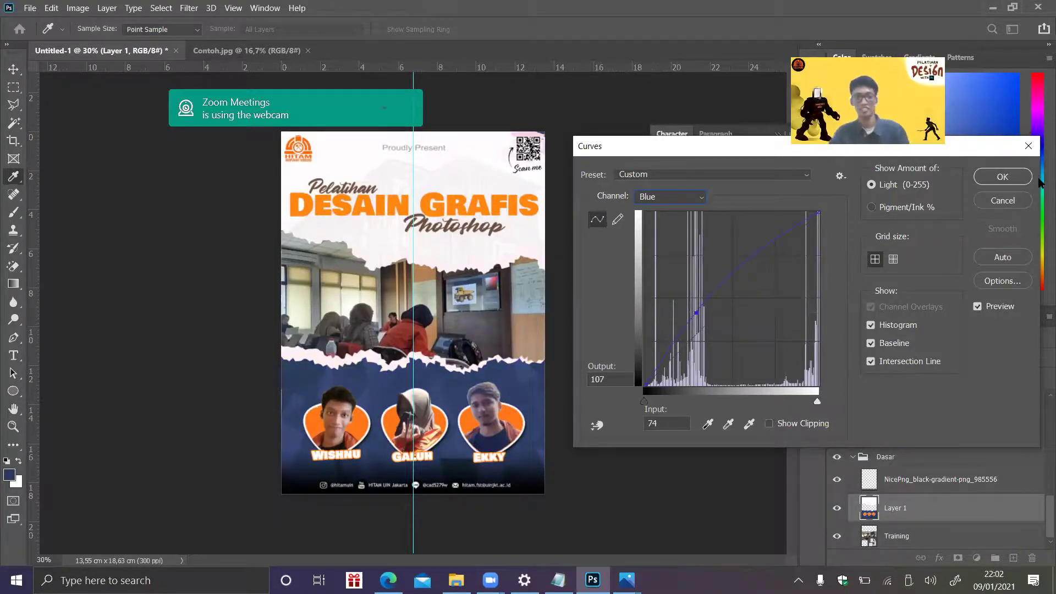
click(996, 175)
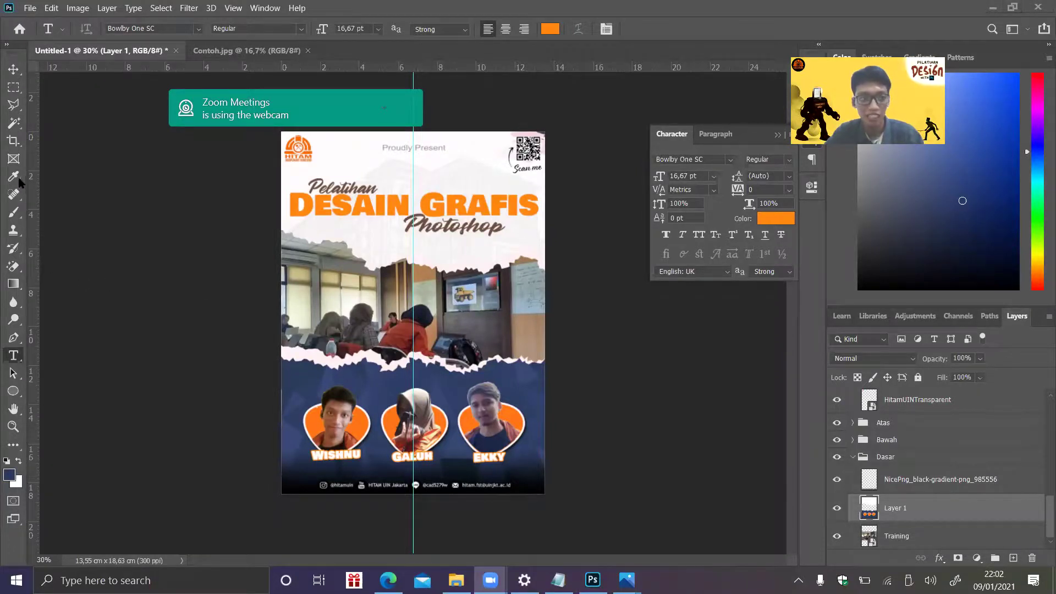
- Marquee-select the poster's right half from the guide and copy it to a new Layer 2
click(12, 98)
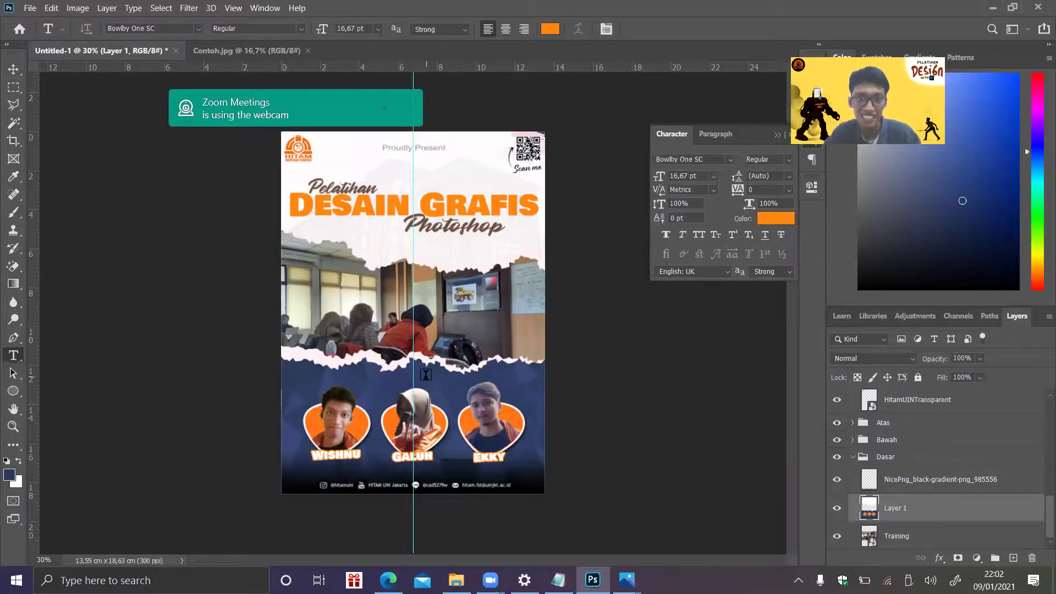
click(13, 87)
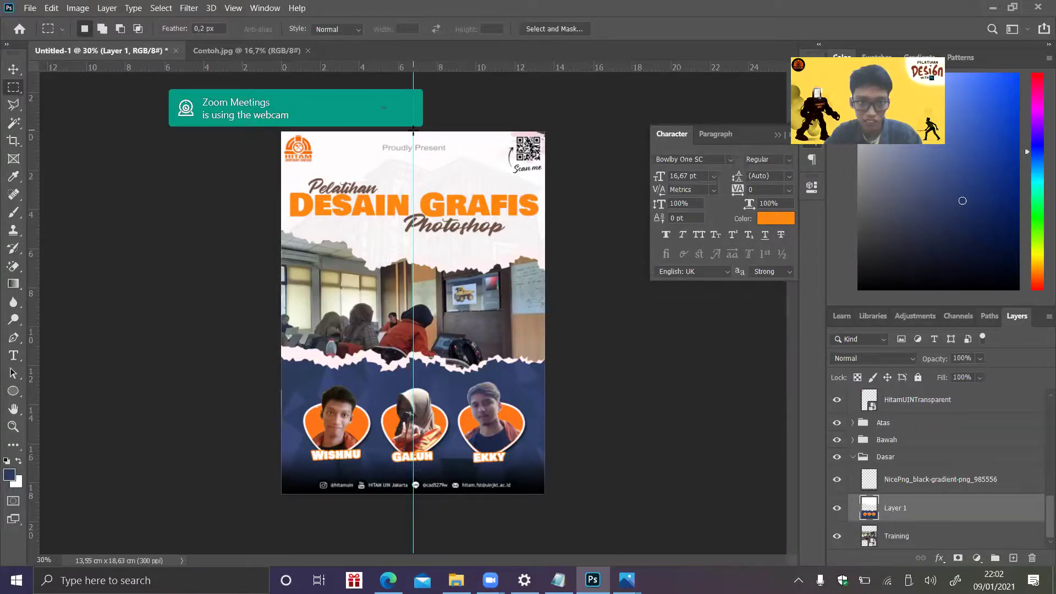
drag(413, 130, 670, 567)
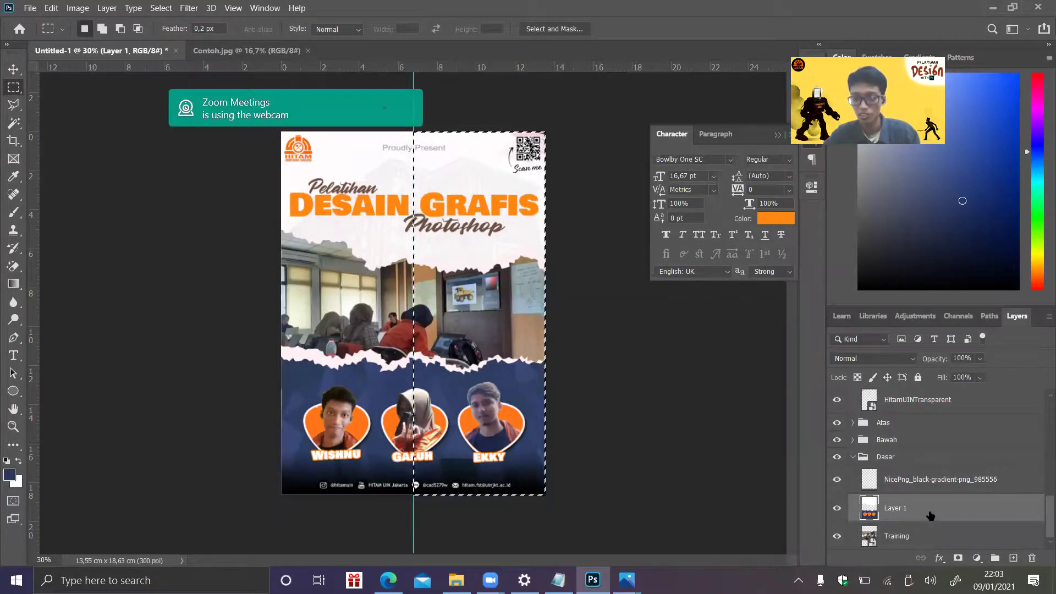
key(ctrl+j)
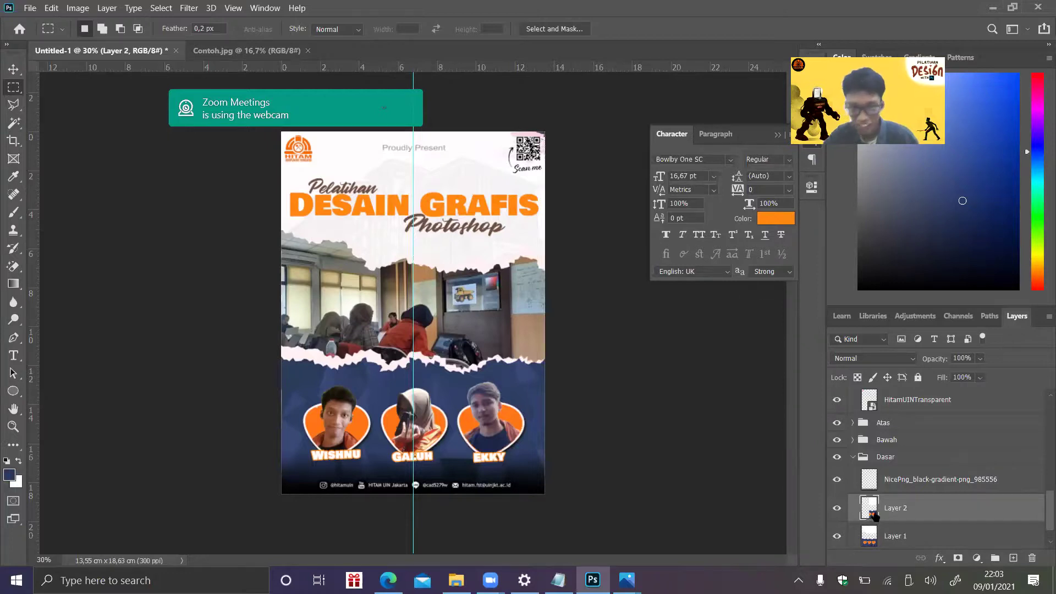
- In Curves on Layer 2, raise the Green channel curve to tint the right half teal
click(81, 9)
mouse_move(98, 41)
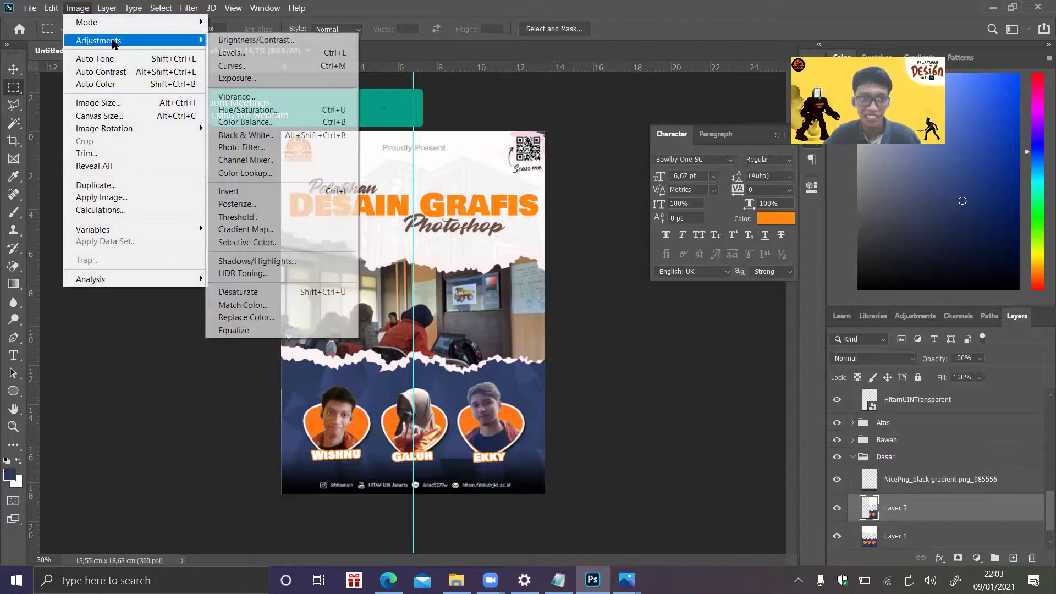
click(259, 66)
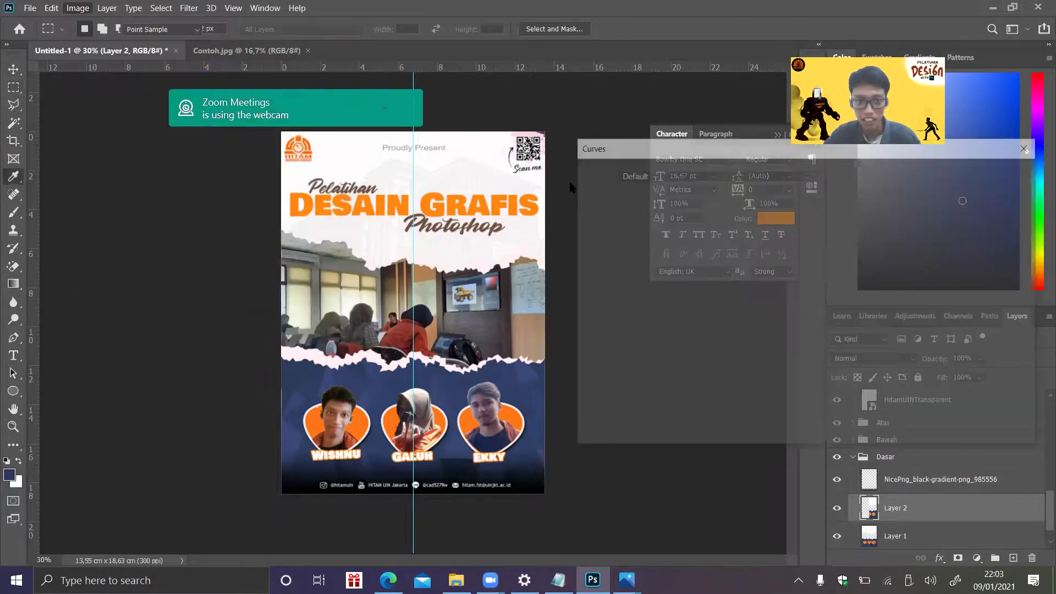
click(670, 197)
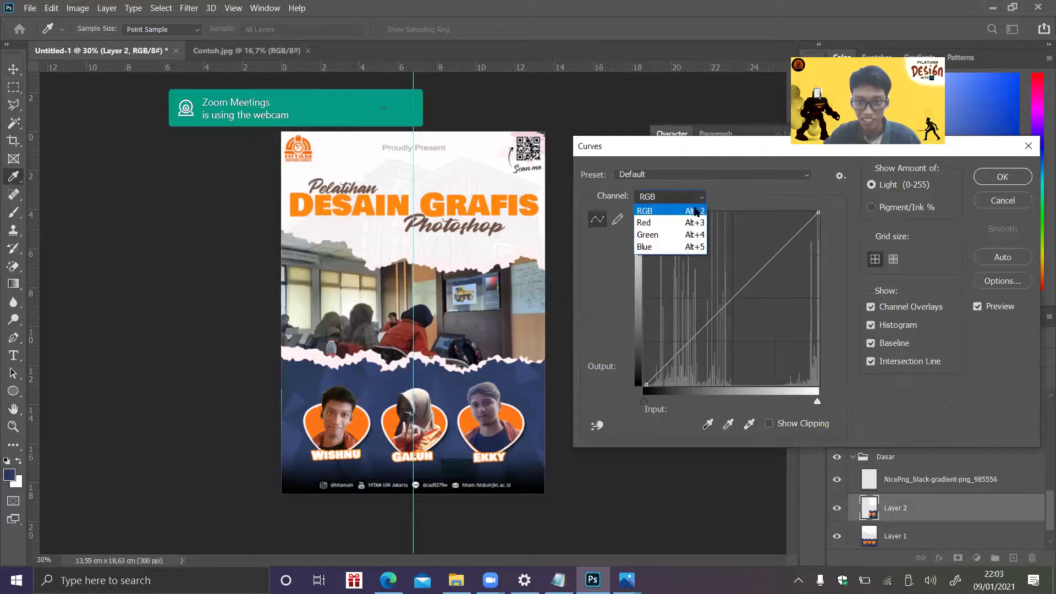
click(660, 230)
drag(695, 325, 688, 311)
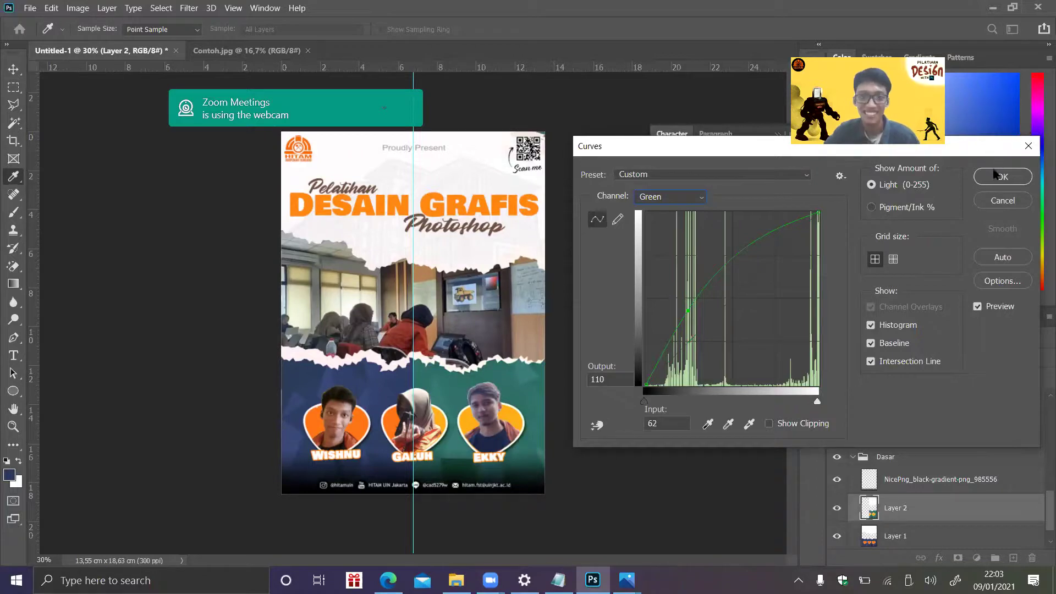
click(1003, 177)
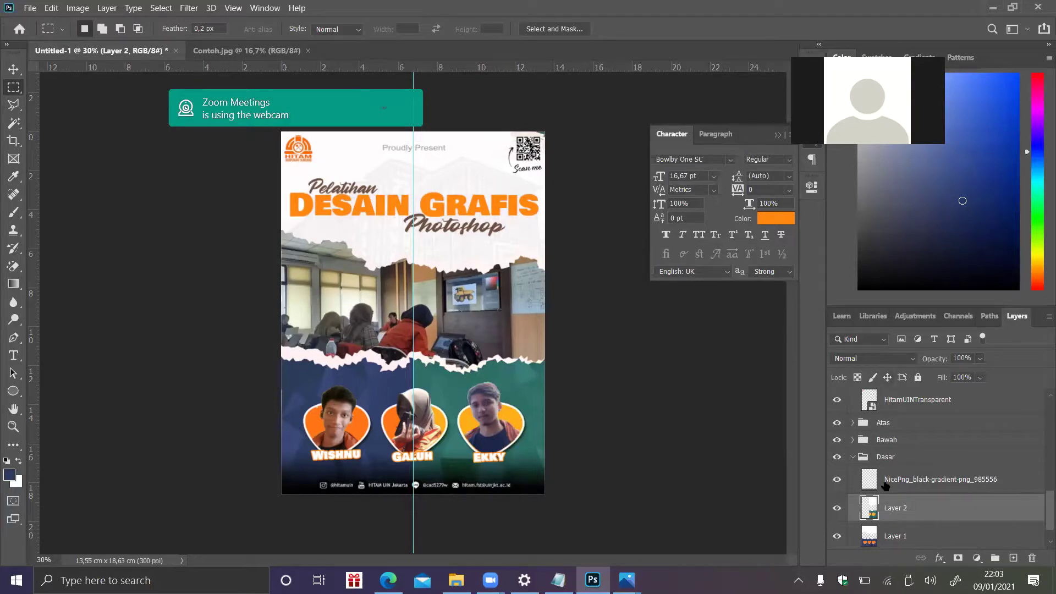
- Hide Layer 2, select Layer 1, and bring up the Image > Adjustments menu
click(837, 508)
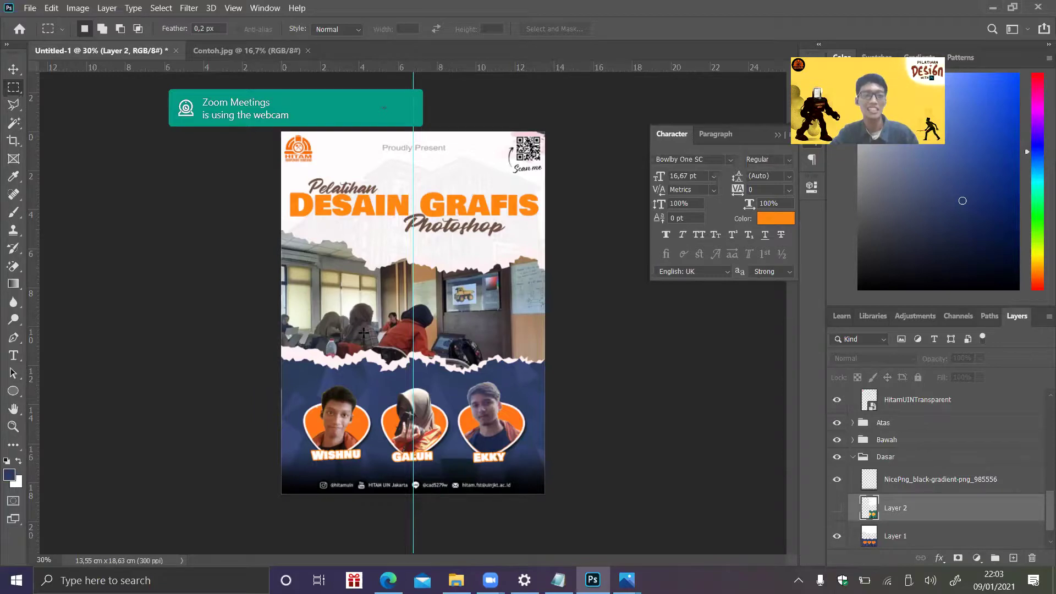
click(264, 104)
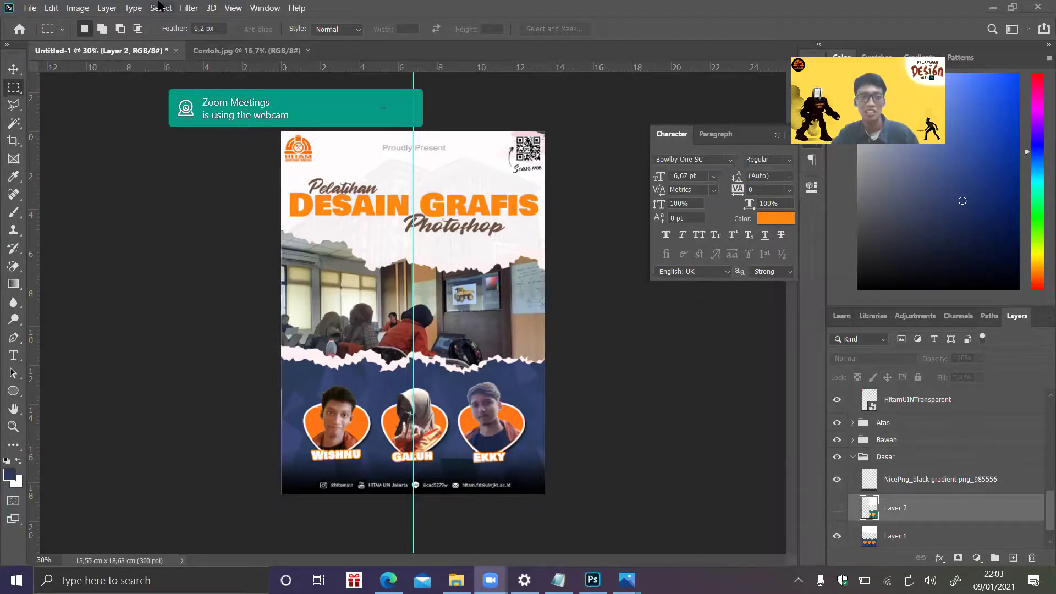
click(107, 7)
mouse_move(78, 8)
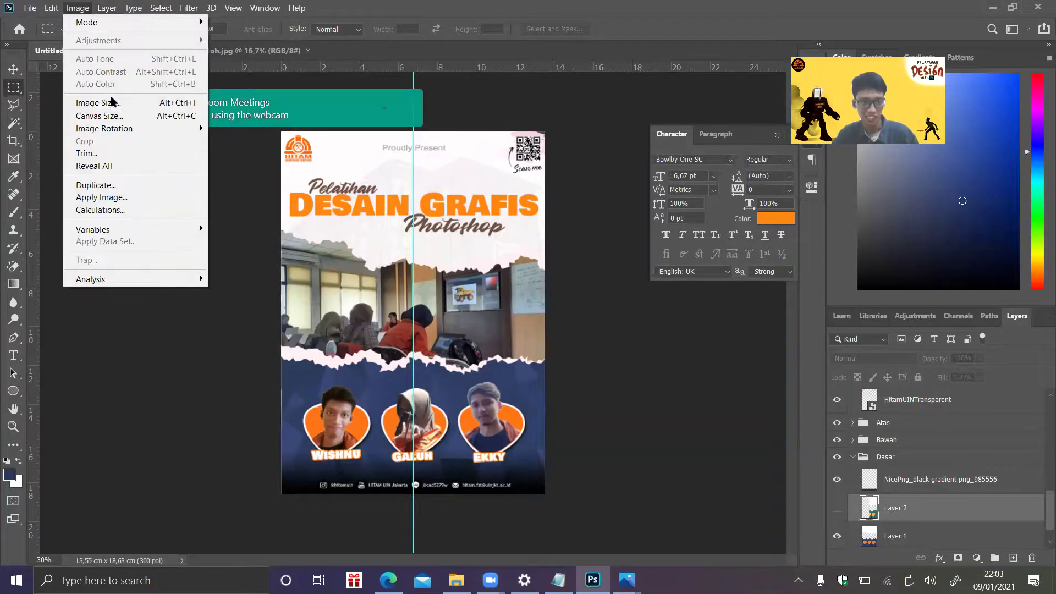
click(914, 532)
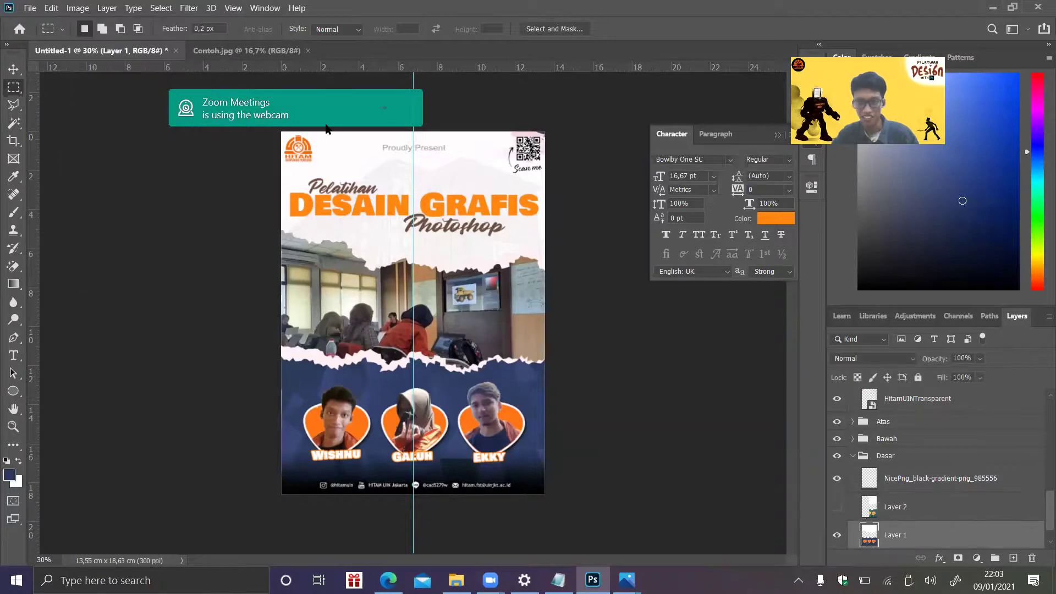
click(75, 5)
mouse_move(99, 41)
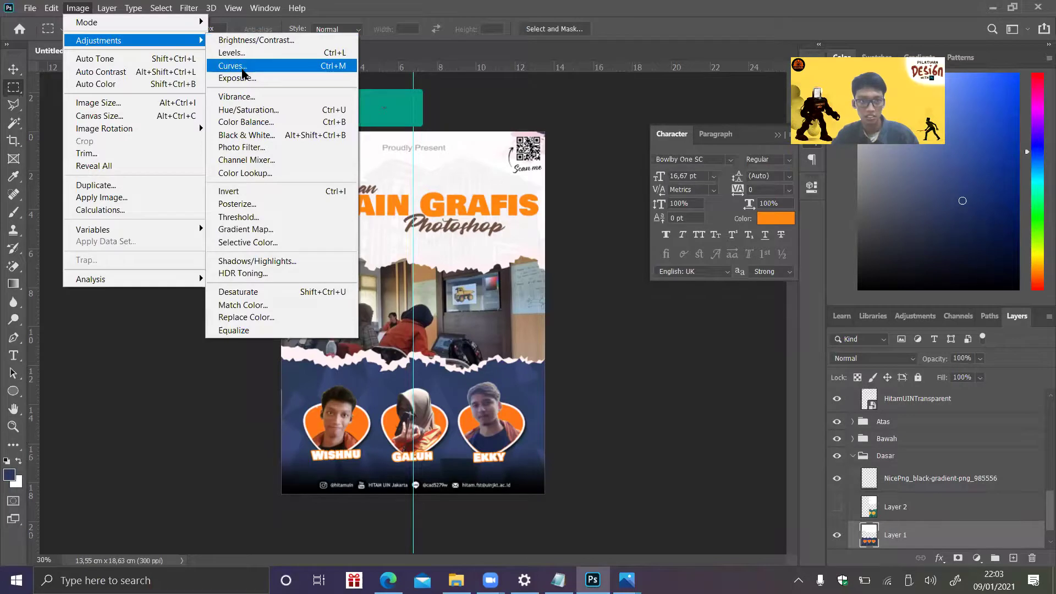
- In Curves on Layer 1, raise Red, lower Green and shift Blue to make the bottom dusty pink
click(245, 65)
click(656, 196)
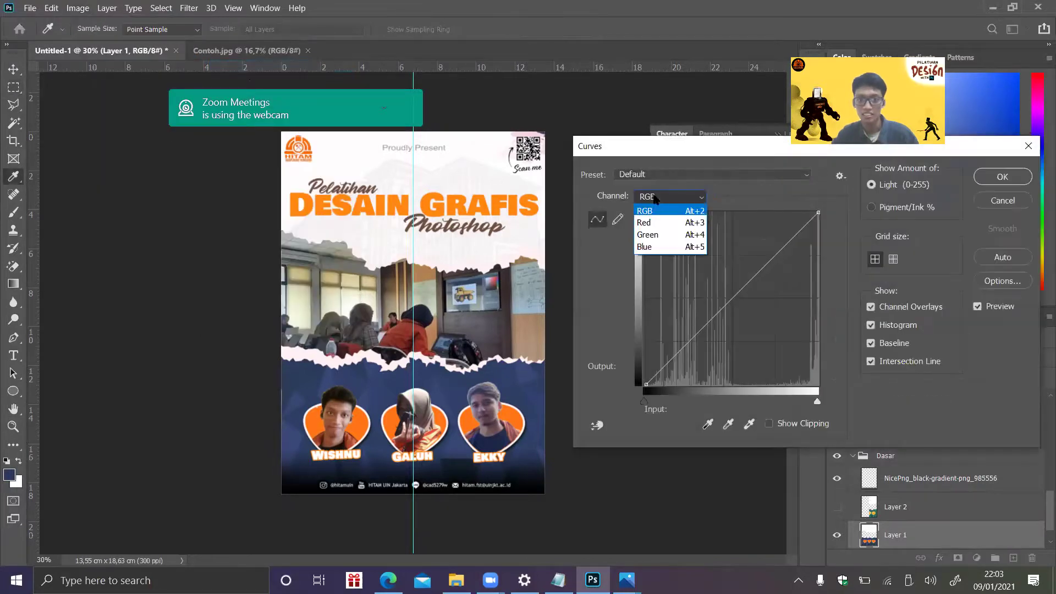
click(663, 220)
click(704, 314)
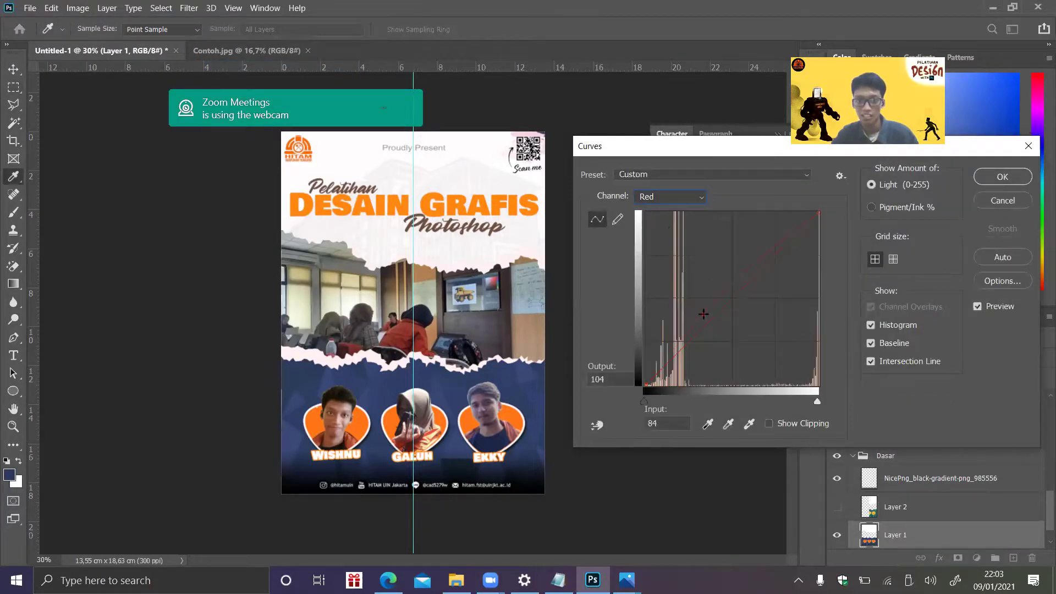
drag(703, 313, 675, 287)
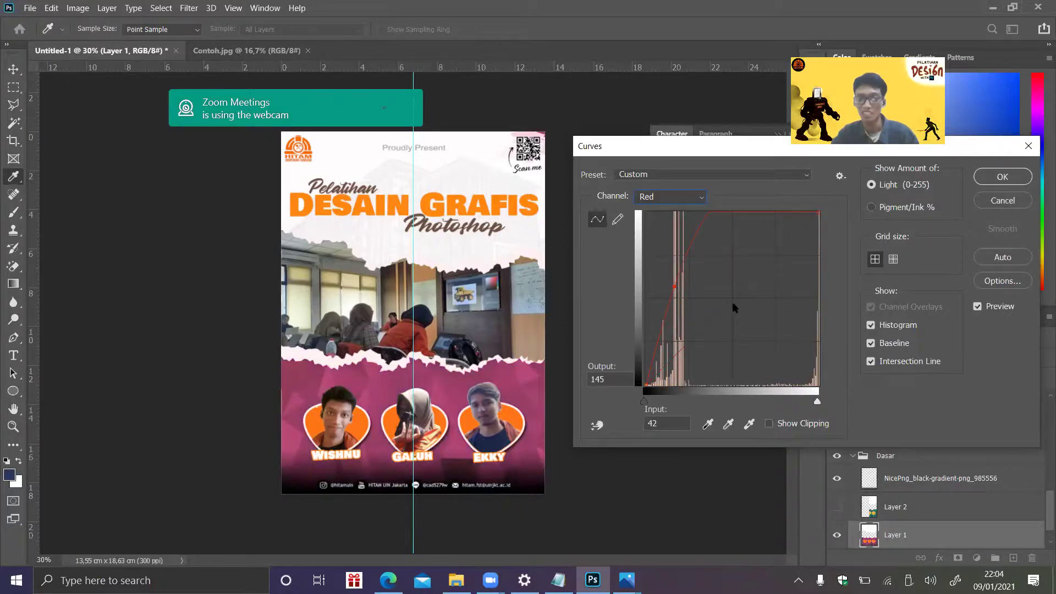
click(698, 197)
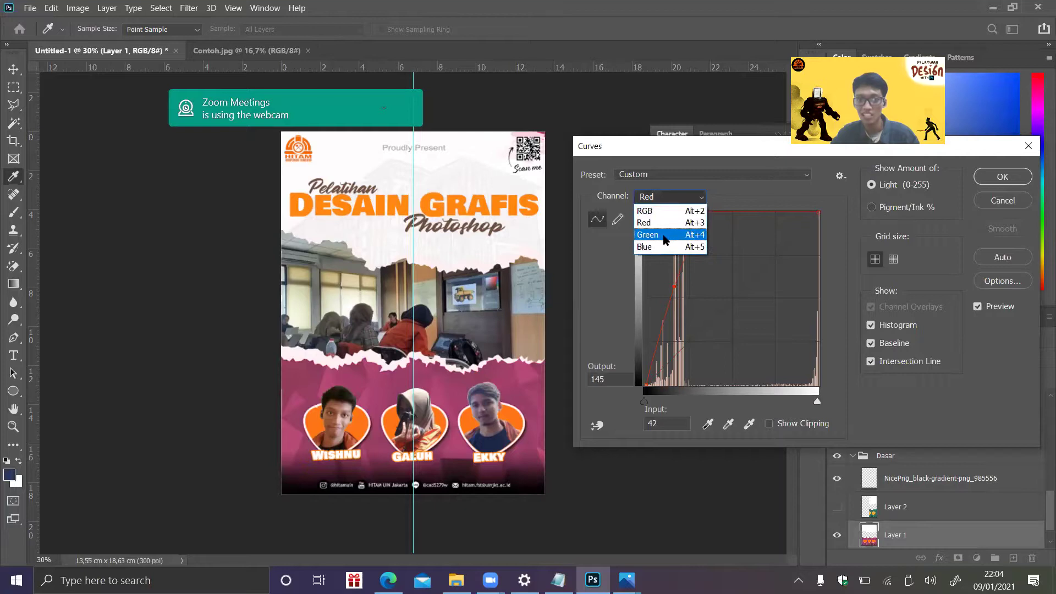
click(663, 236)
drag(714, 317, 693, 319)
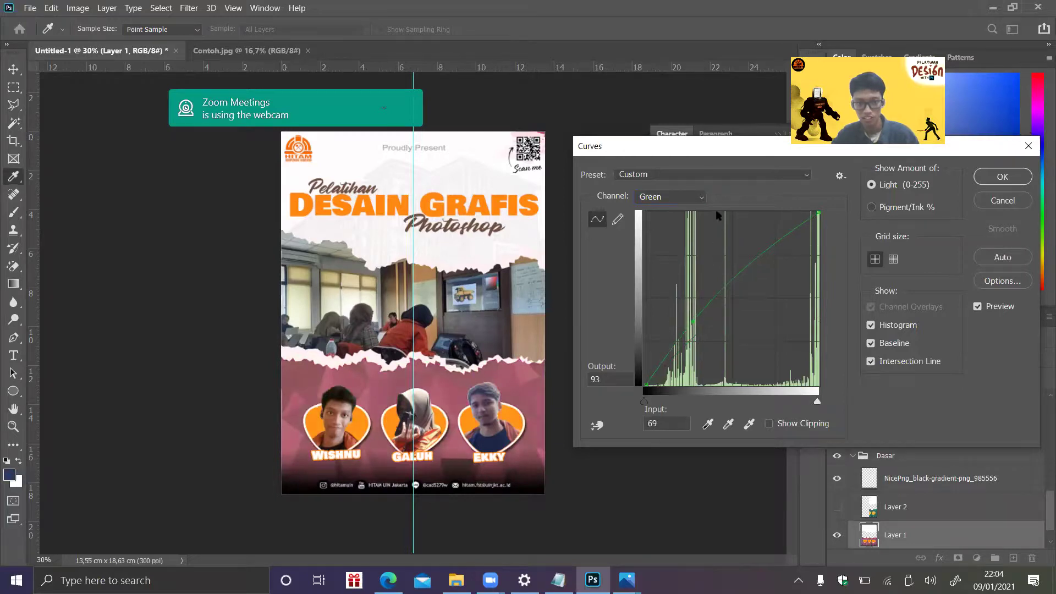
click(682, 197)
click(681, 249)
mouse_move(702, 333)
mouse_down()
mouse_move(699, 309)
mouse_move(709, 333)
mouse_up()
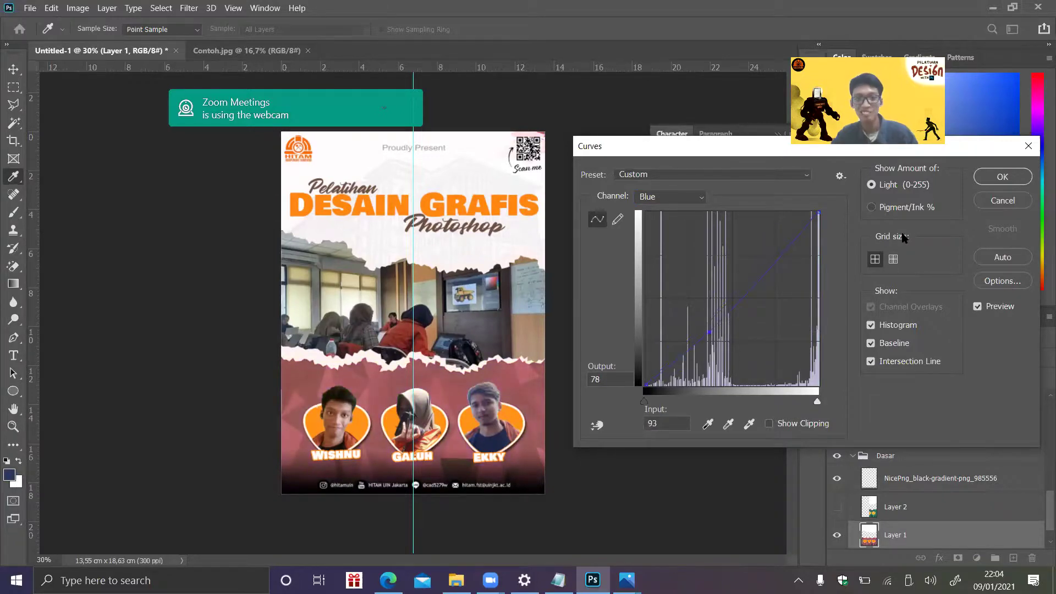
click(1004, 176)
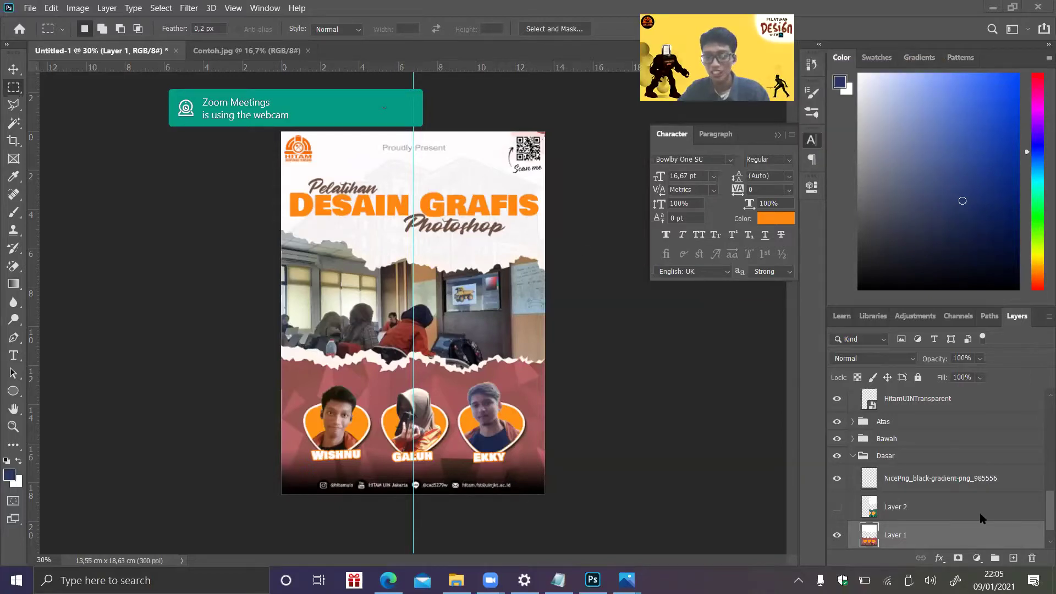
click(938, 519)
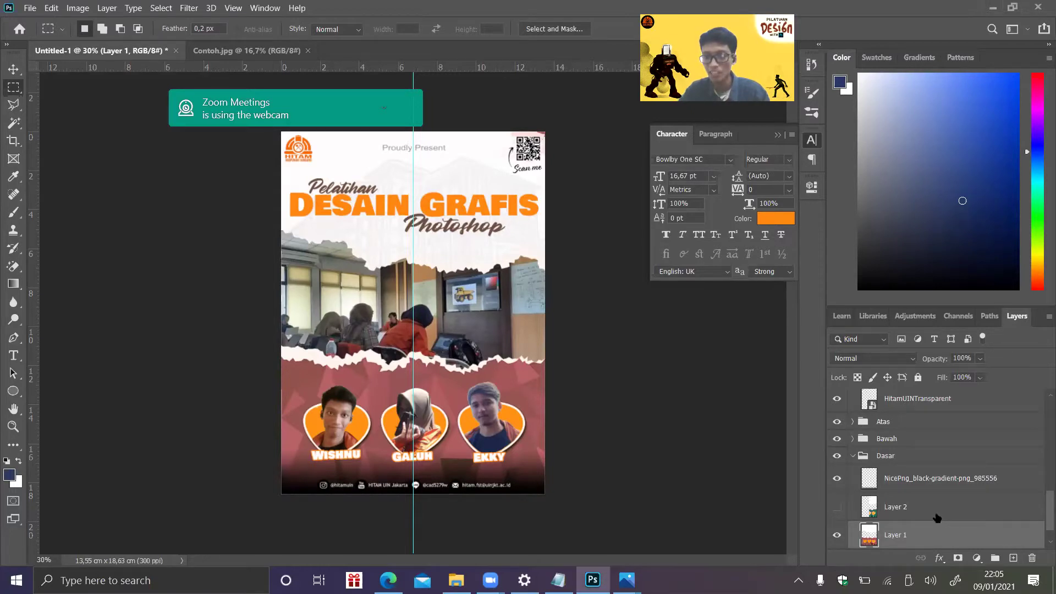
click(844, 508)
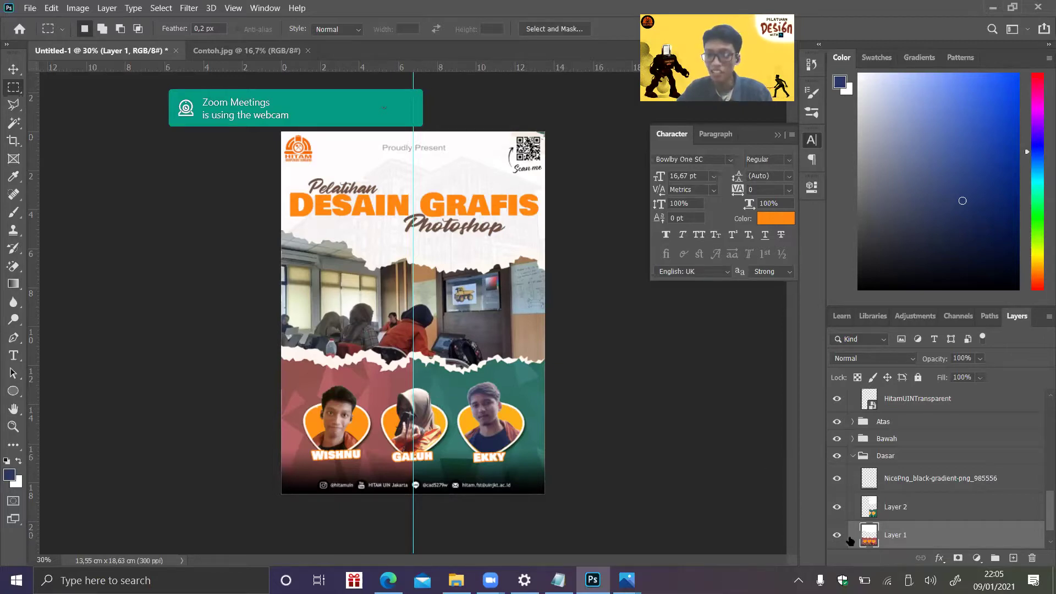
click(839, 509)
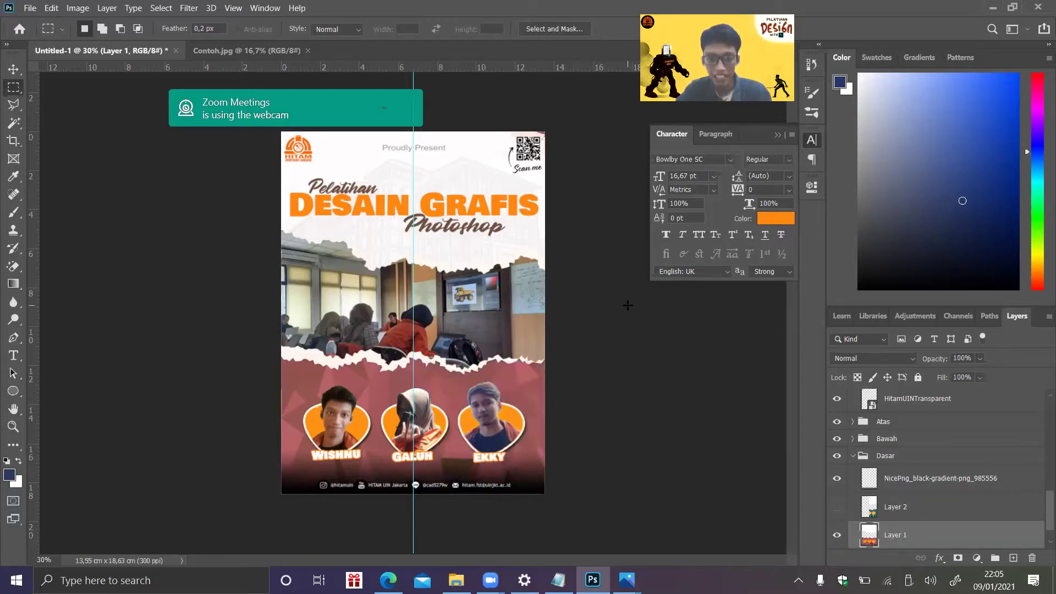
click(47, 557)
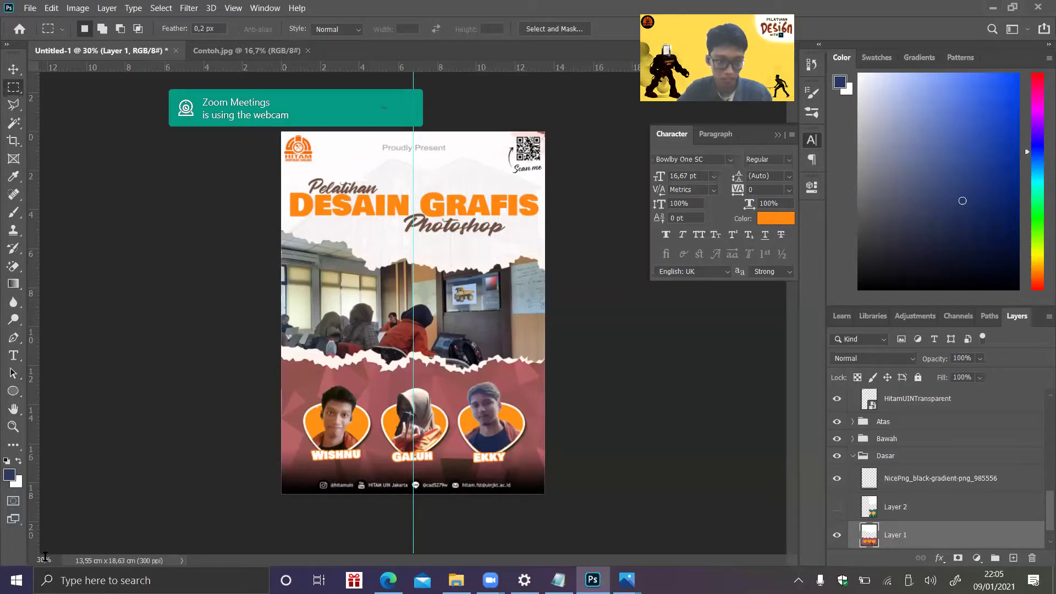
- Zoom to 90% and Magic Wand-select the pink triangle left of the WISHNU portrait
key(Return)
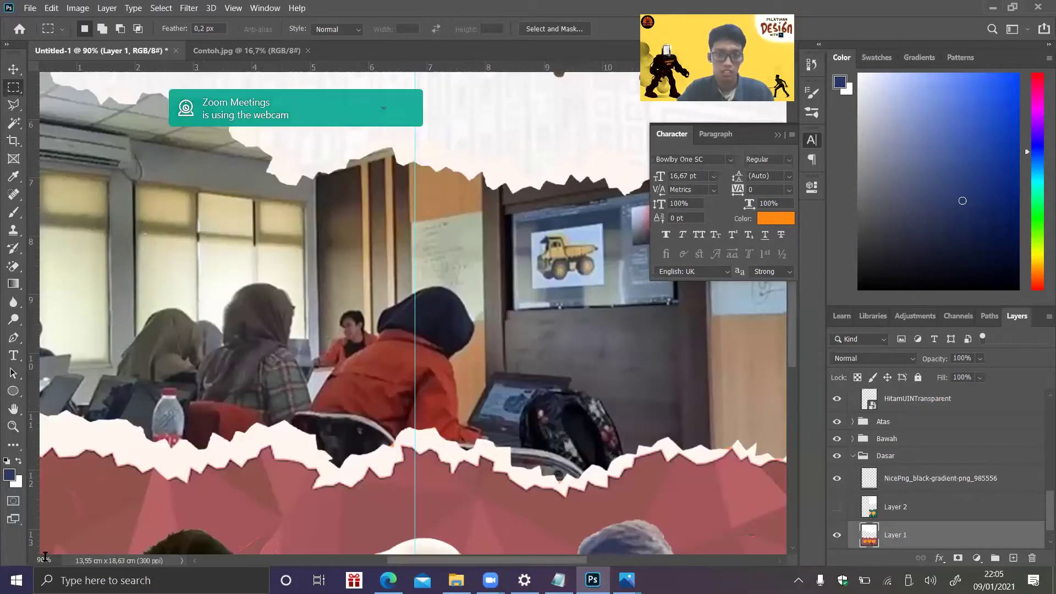
drag(792, 356, 783, 425)
scroll(538, 457, down, 5)
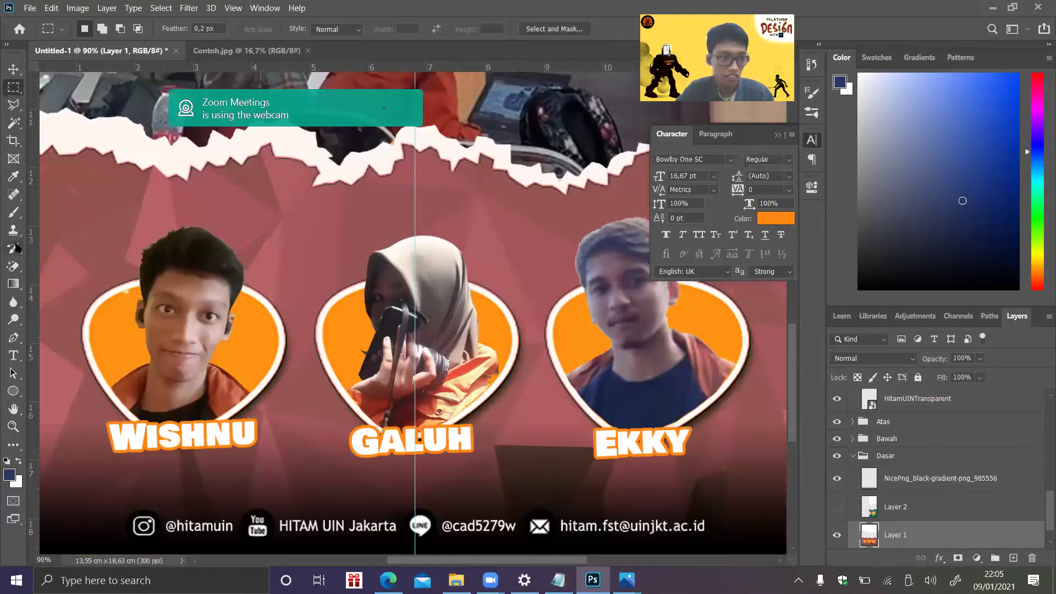
click(13, 123)
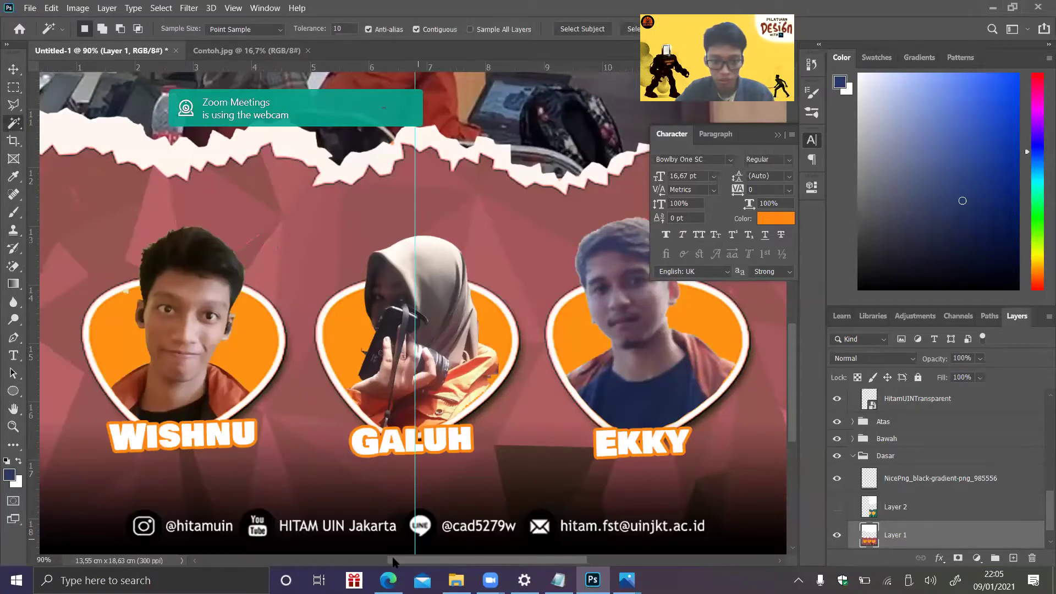
scroll(344, 315, left, 3)
click(197, 272)
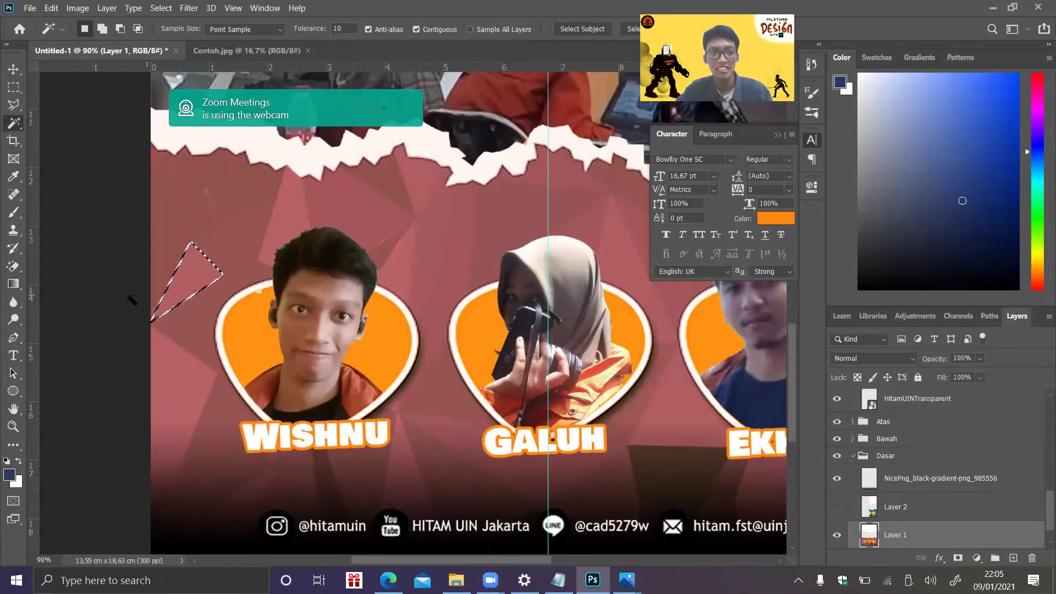
- Try purple, green and yellow brush paint on the selected triangle, then undo the strokes
click(14, 214)
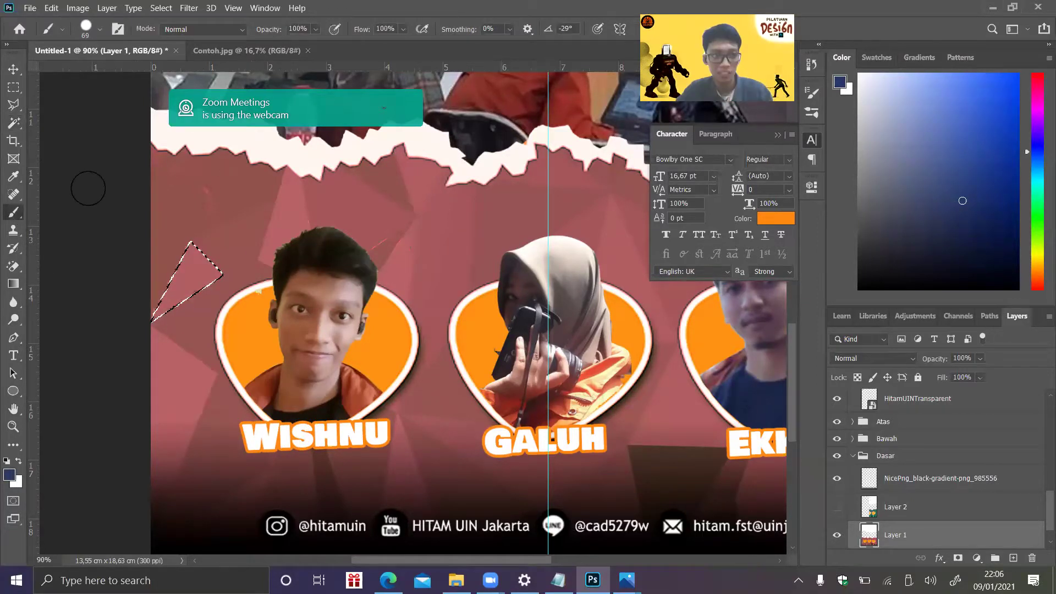
drag(1039, 101, 1039, 120)
mouse_move(1016, 77)
mouse_down()
mouse_move(1027, 65)
mouse_move(1021, 73)
mouse_up()
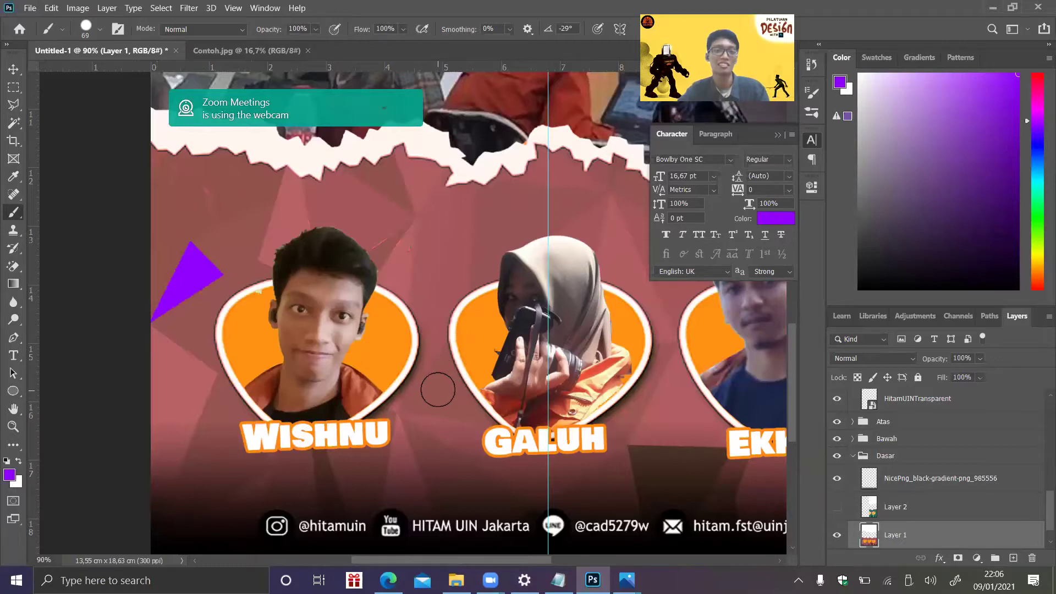
click(1035, 222)
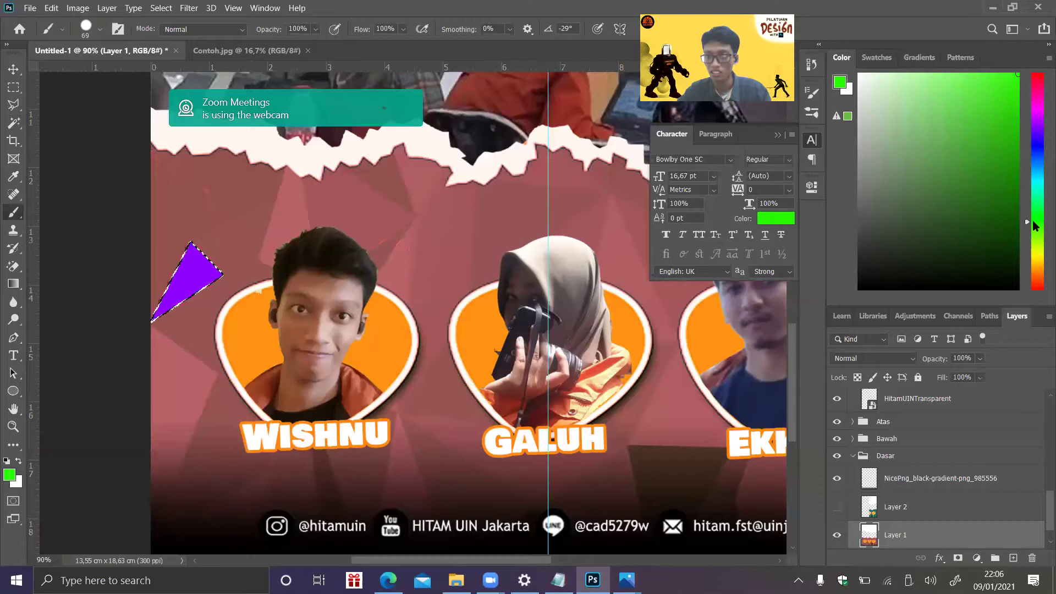
click(205, 271)
mouse_move(205, 271)
mouse_down()
mouse_move(220, 229)
mouse_move(147, 319)
mouse_move(193, 275)
mouse_up()
drag(1038, 265, 1037, 256)
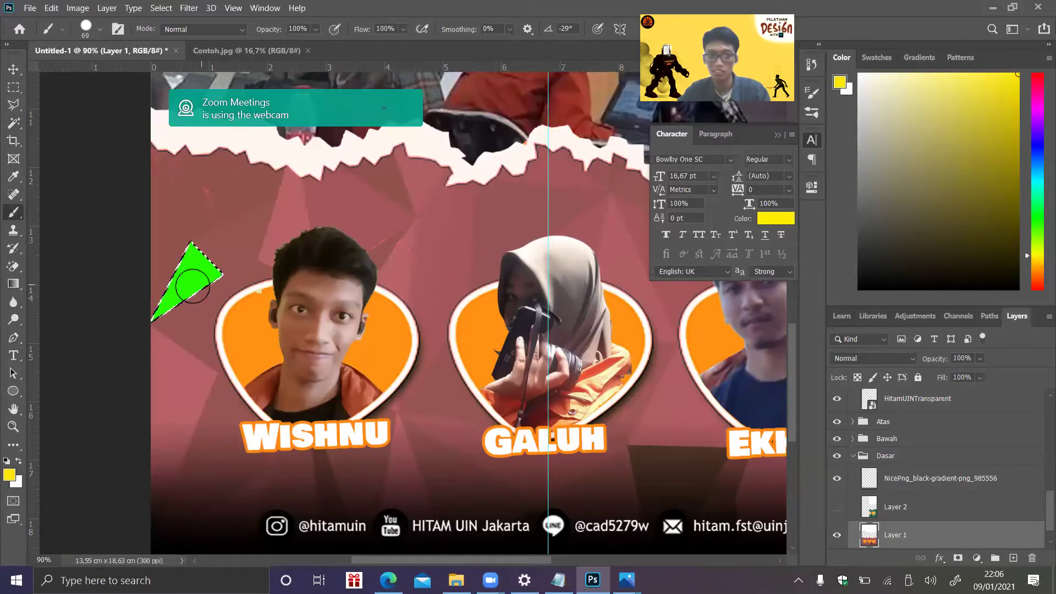
mouse_move(154, 291)
mouse_down()
mouse_move(238, 201)
mouse_move(131, 335)
mouse_move(282, 194)
mouse_move(223, 315)
mouse_move(198, 277)
mouse_up()
key(ctrl+z)
key(ctrl+z)
key(ctrl+z)
key(ctrl+z)
key(ctrl+z)
key(ctrl+z)
key(ctrl+z)
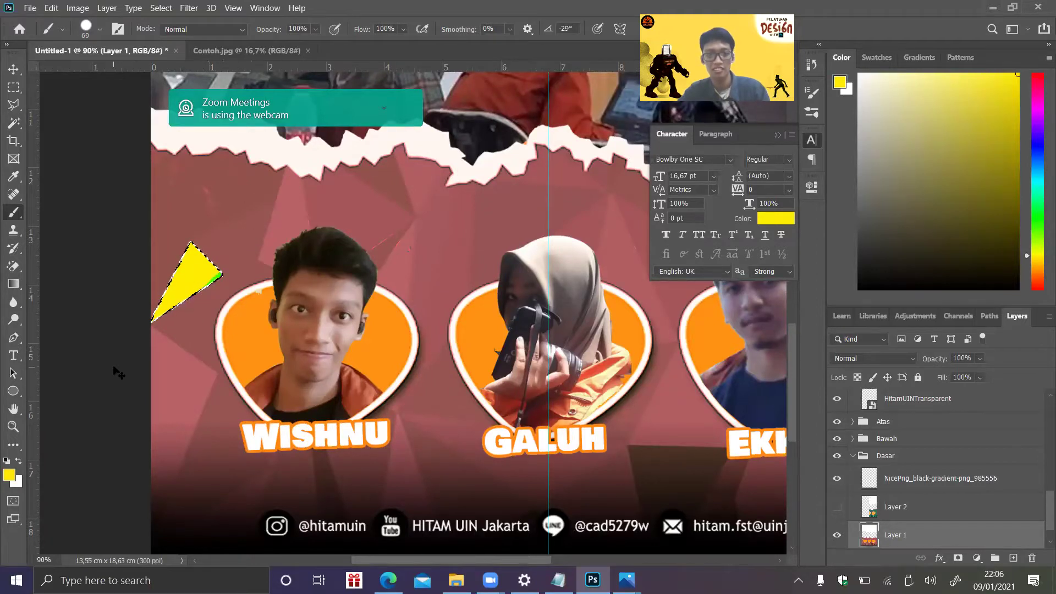
key(ctrl+z)
key(ctrl+z)
key(ctrl+z)
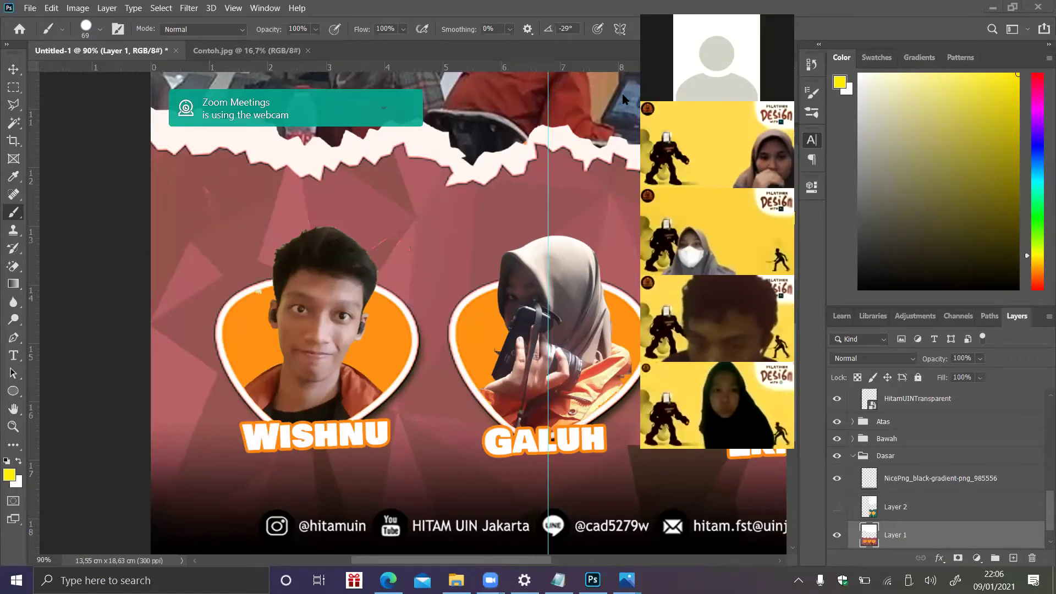
- Move the Zoom participants strip off the canvas and scroll around the poster
drag(716, 61, 892, 89)
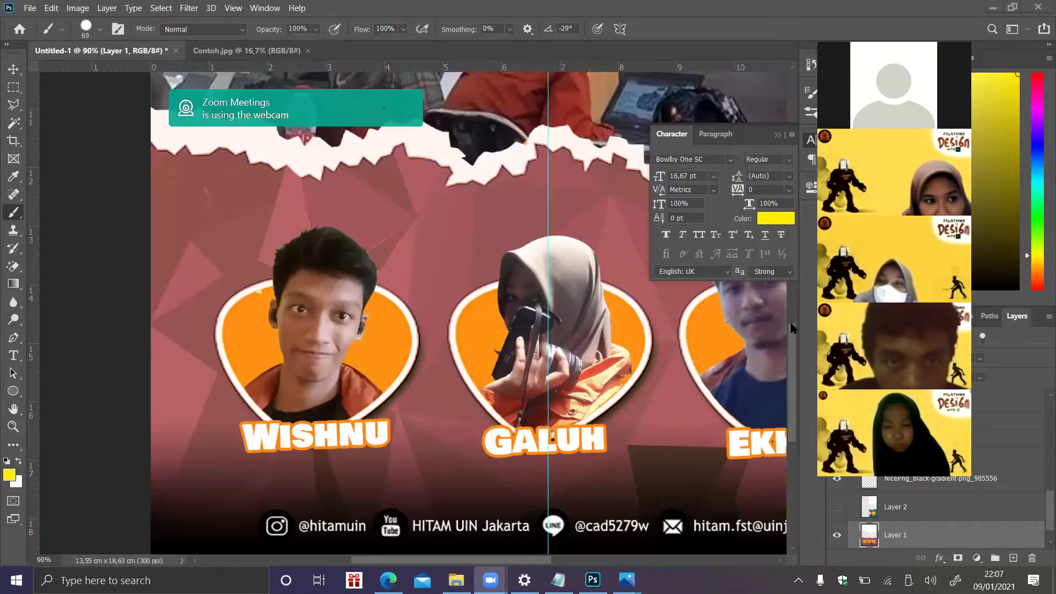
scroll(794, 320, down, 2)
scroll(795, 319, down, 2)
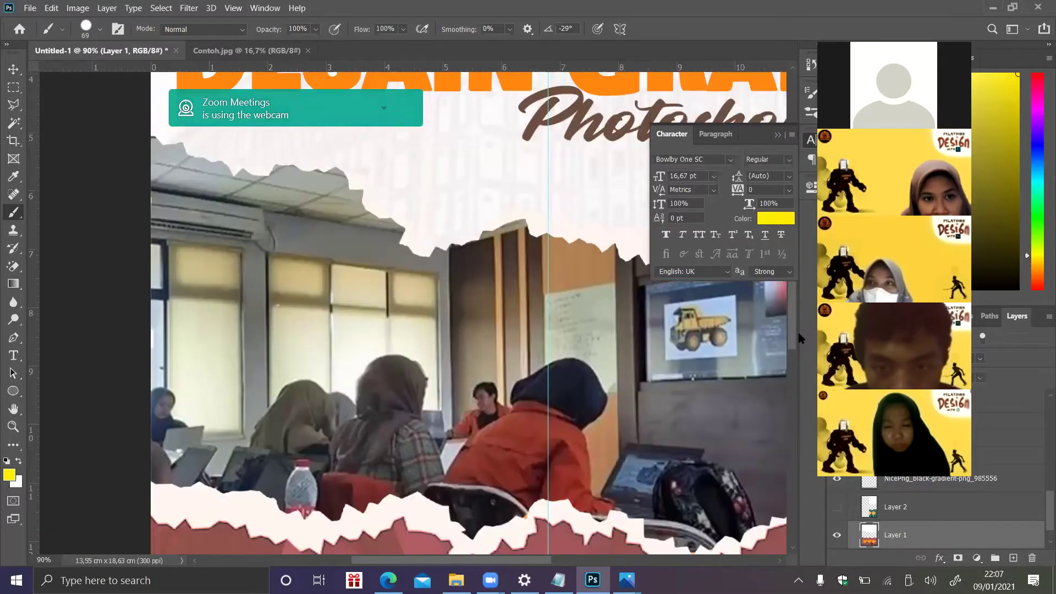
scroll(792, 292, up, 3)
scroll(791, 286, up, 3)
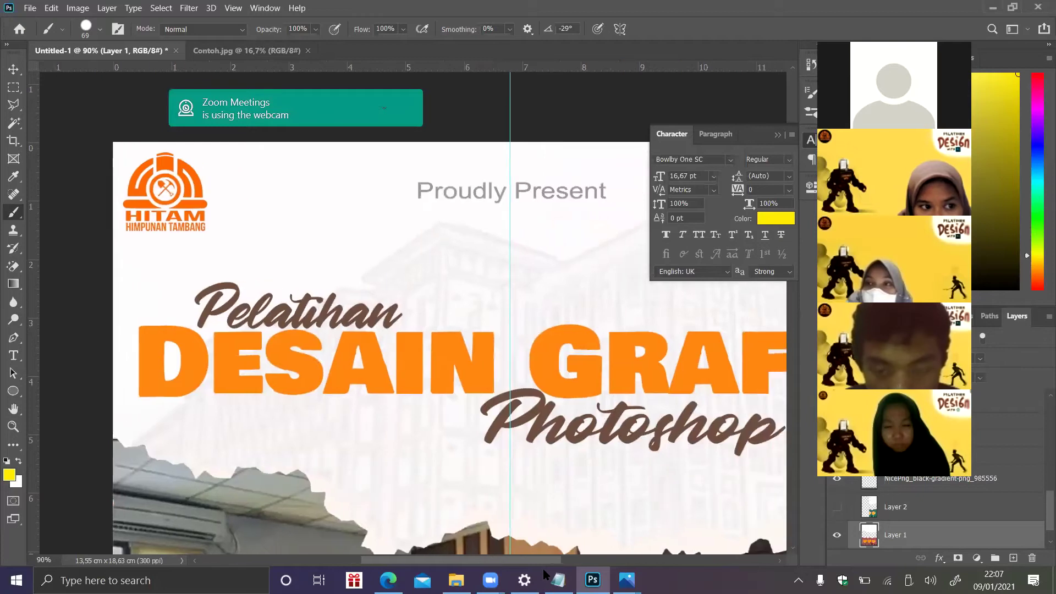
scroll(413, 330, right, 3)
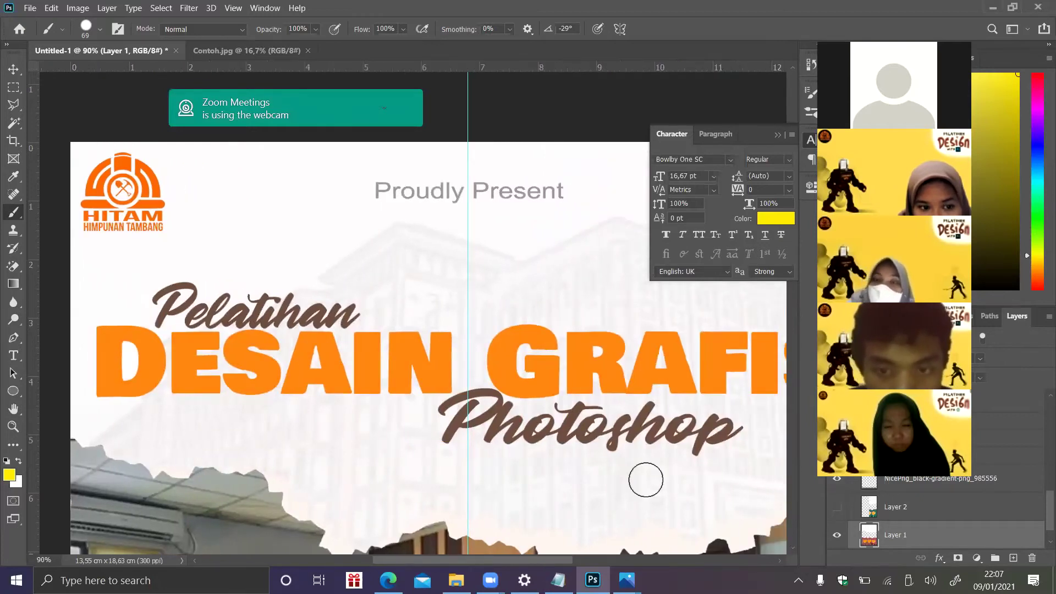
scroll(705, 407, right, 1)
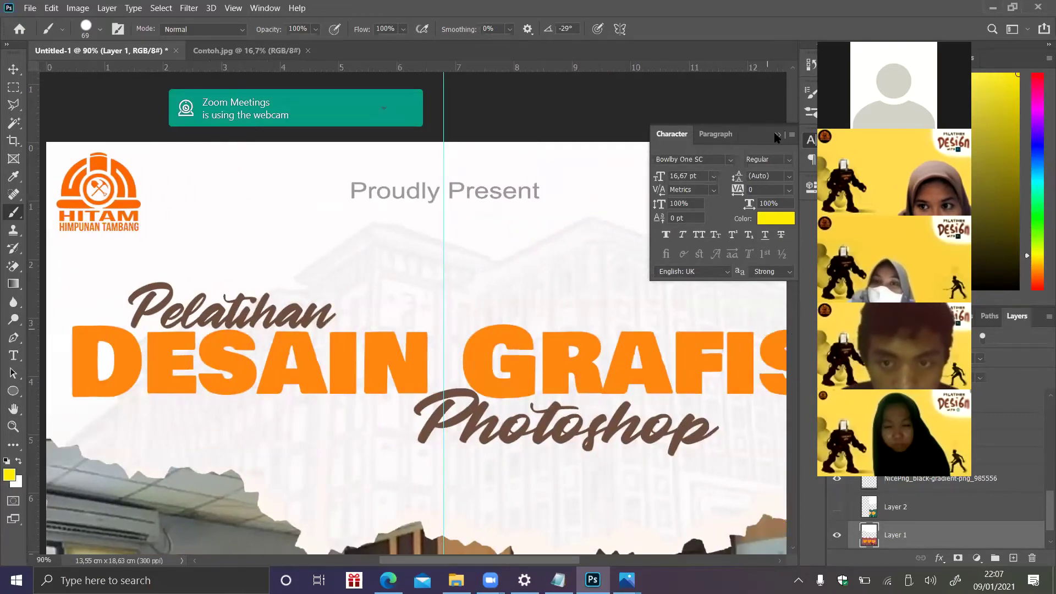
- Collapse the Character panel and rearrange the panels so the QR code and portraits are visible
click(778, 135)
drag(791, 191, 791, 223)
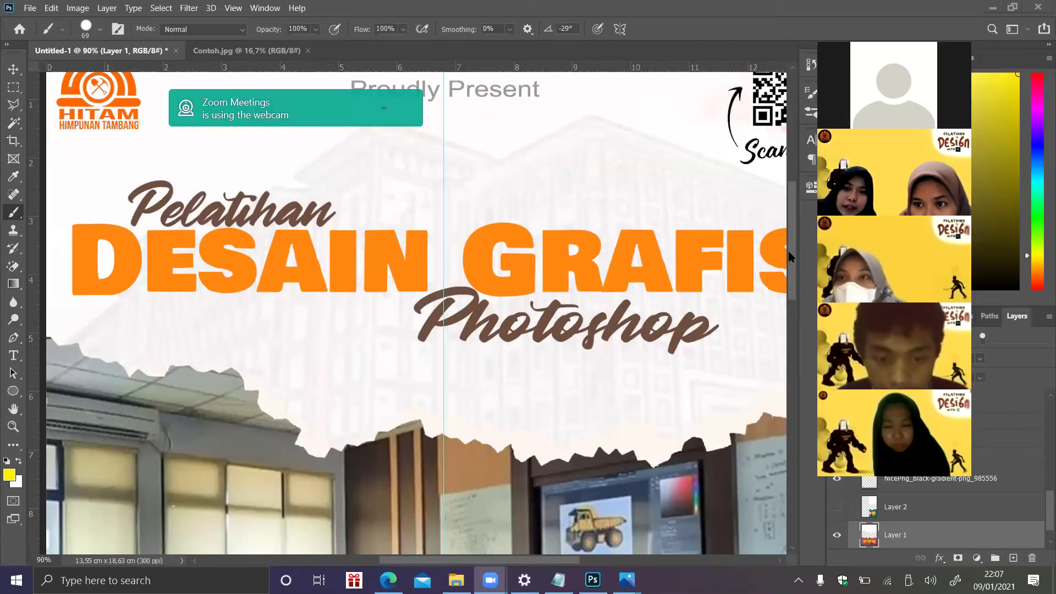
click(791, 269)
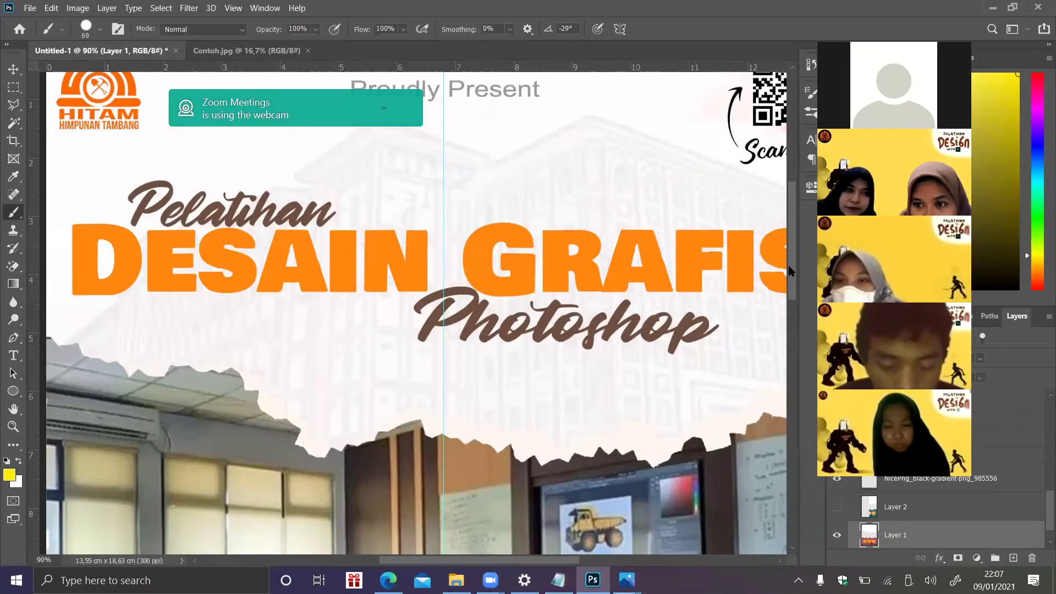
drag(791, 269, 791, 371)
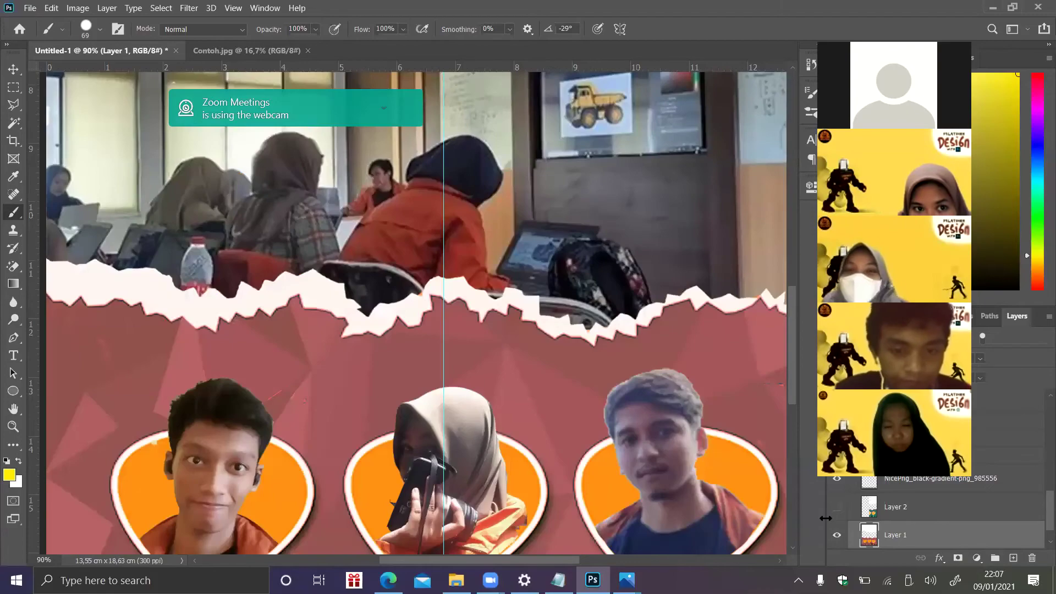